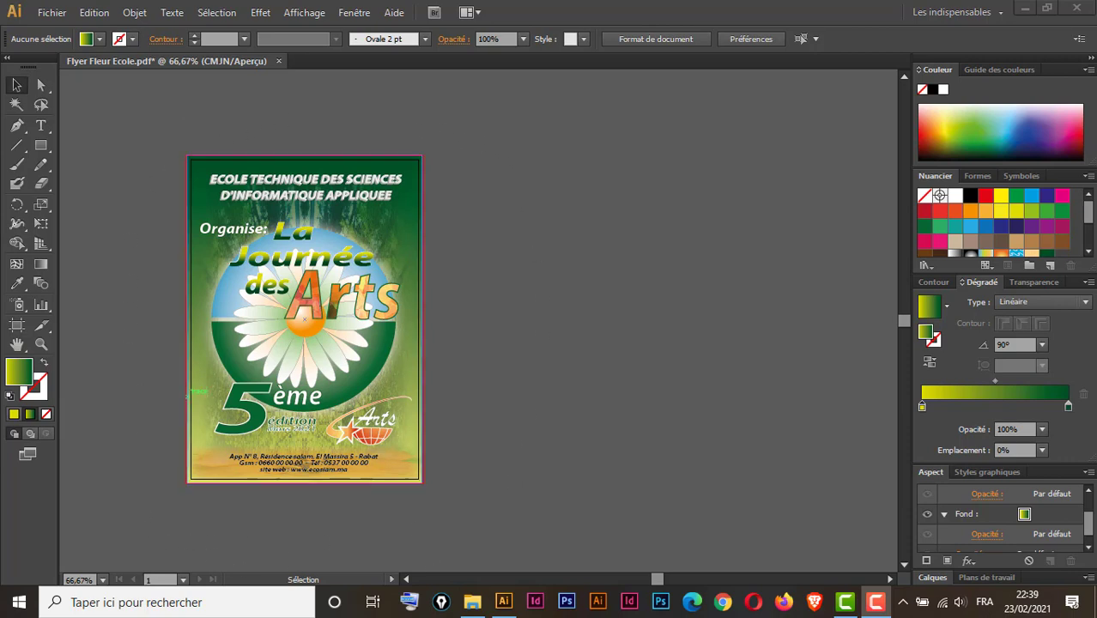
- Check the flyer's colour mode under Fichier > Mode colorimétrique du document
click(18, 331)
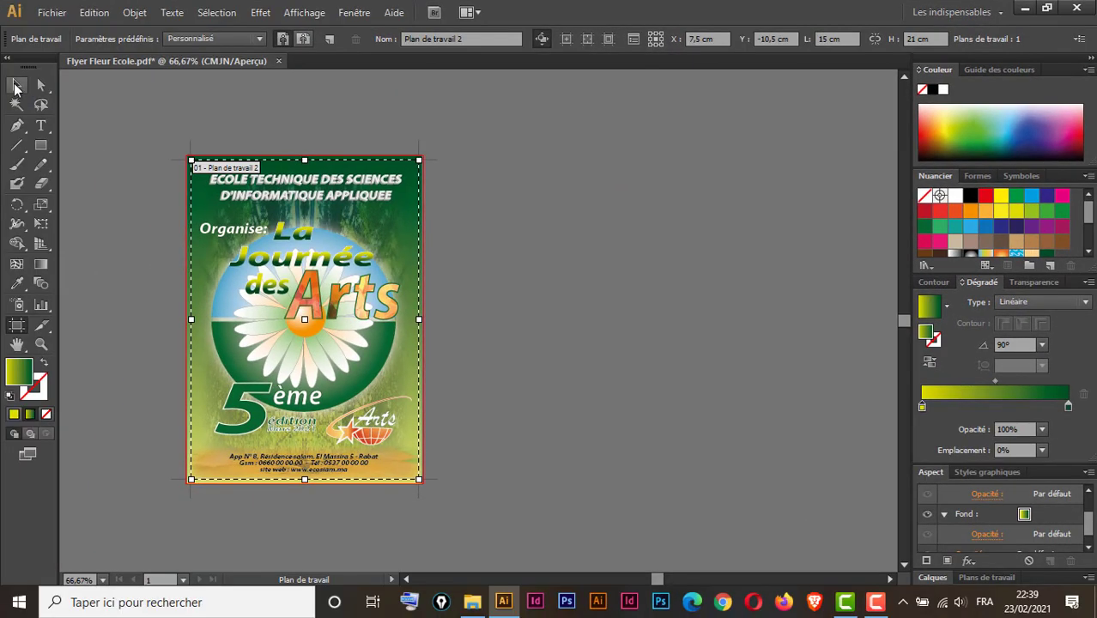
click(16, 85)
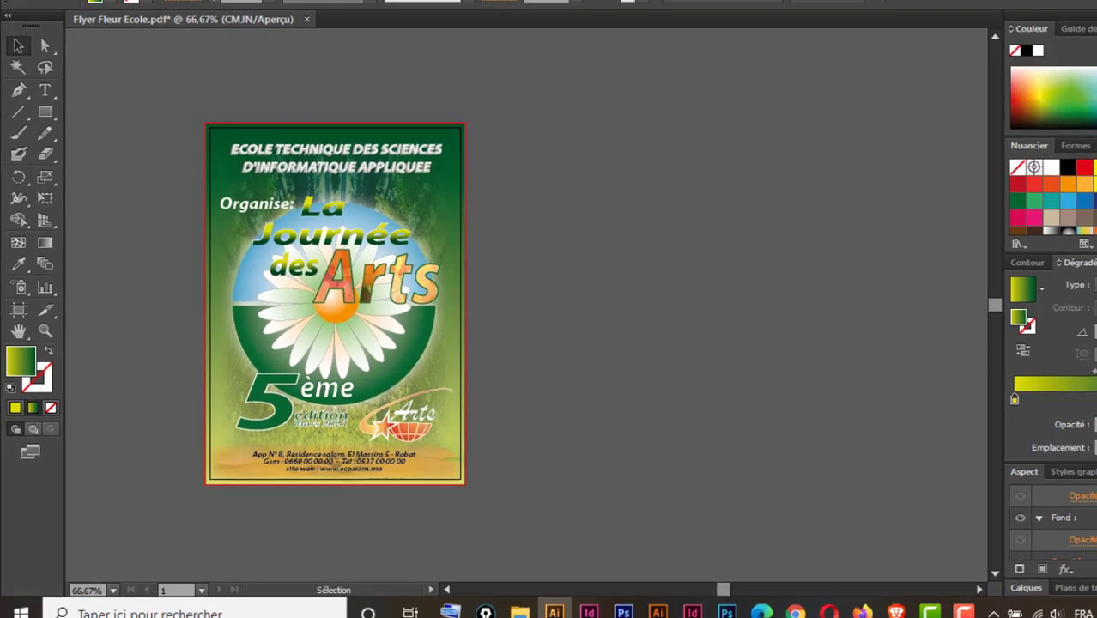
click(54, 14)
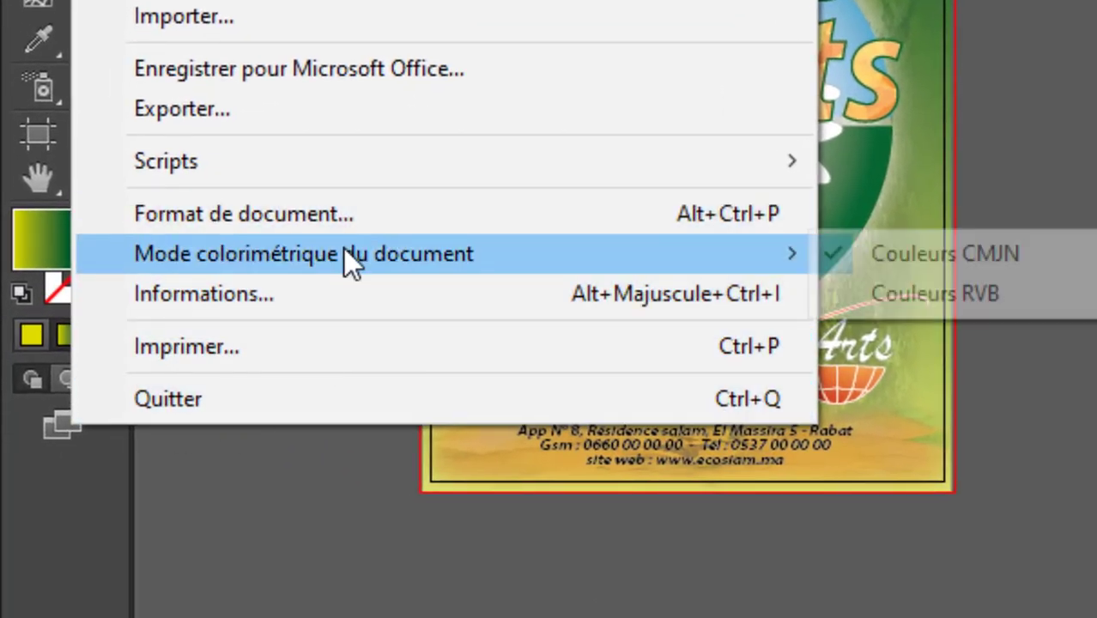
mouse_move(304, 253)
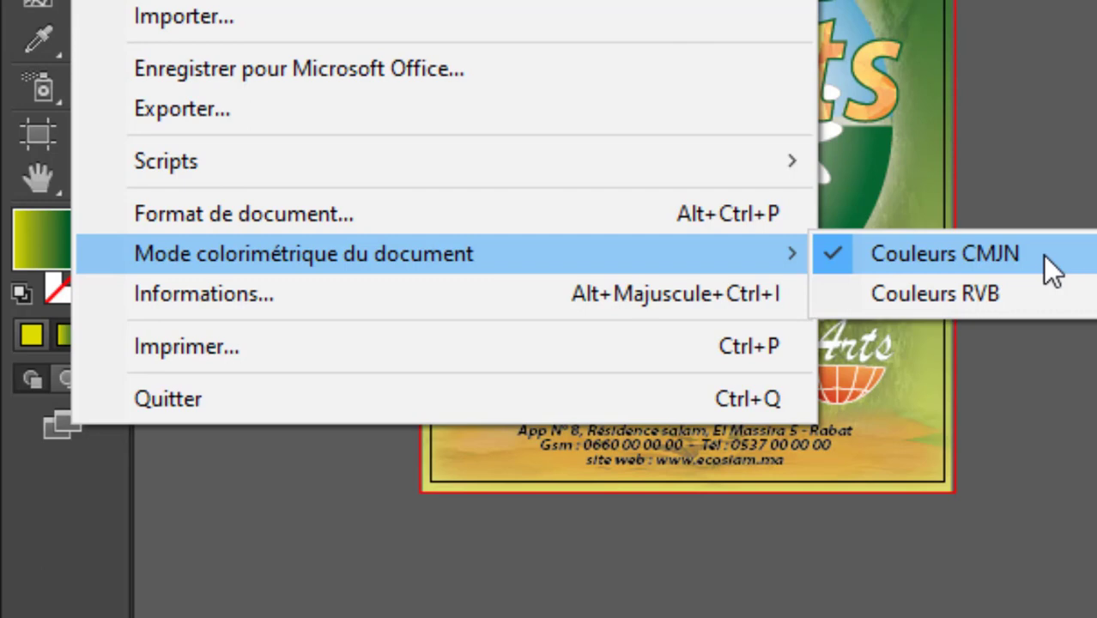
- Keep Couleurs CMJN as the document colour mode
click(1044, 254)
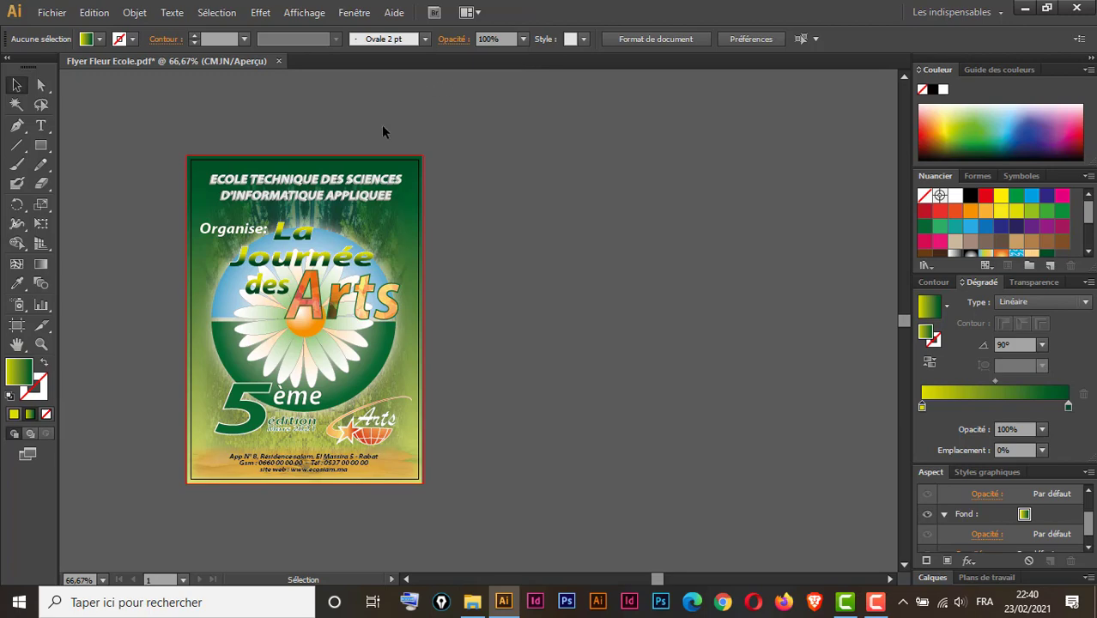
click(260, 12)
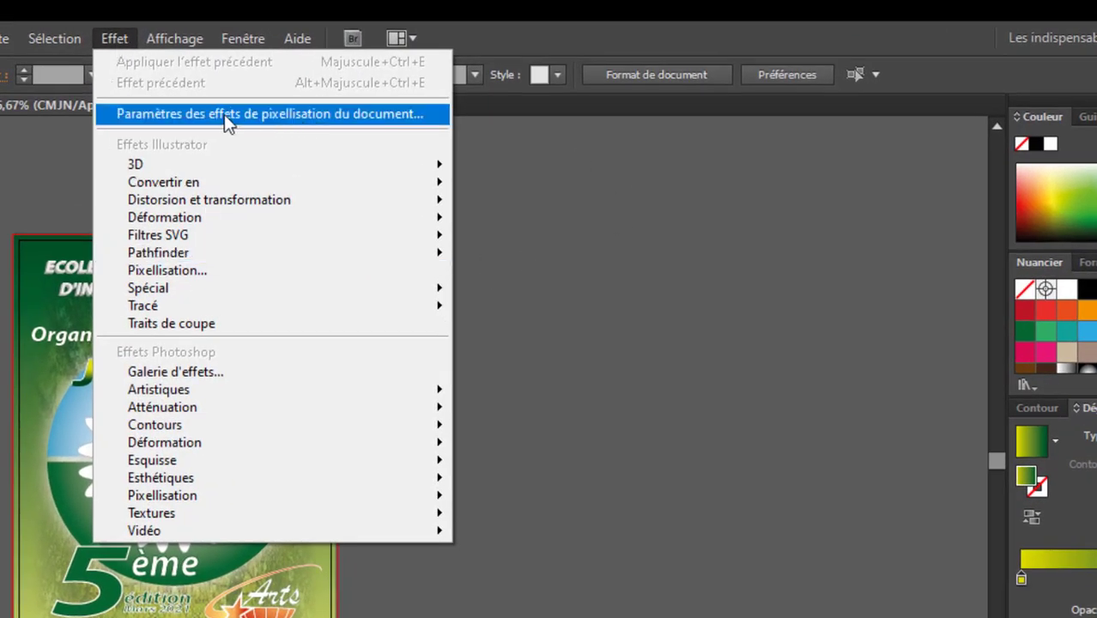
click(333, 122)
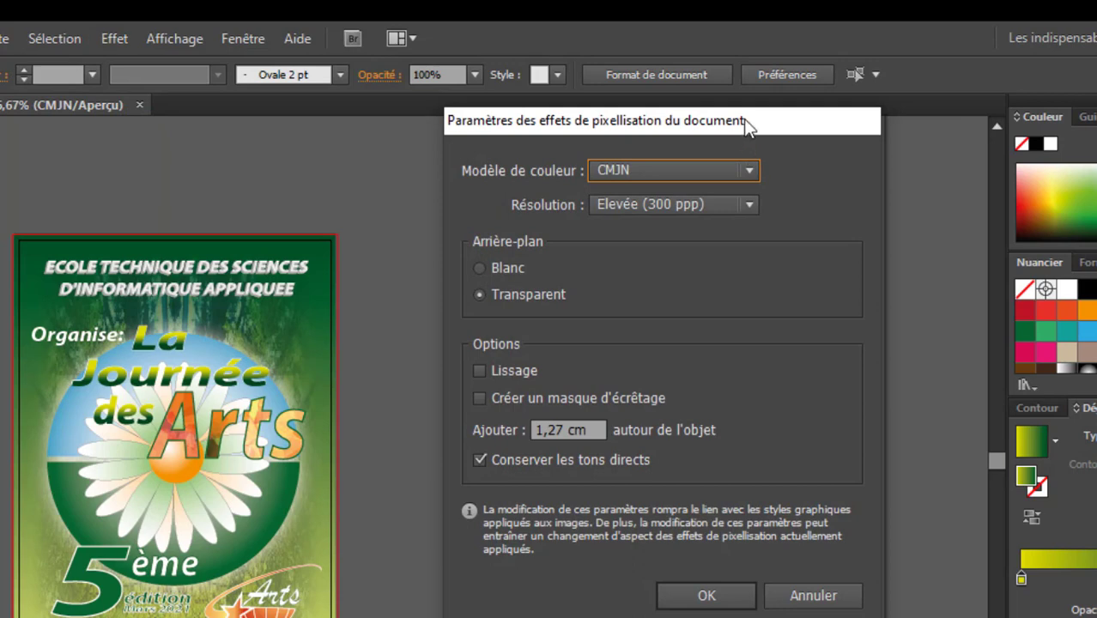
drag(745, 121, 615, 250)
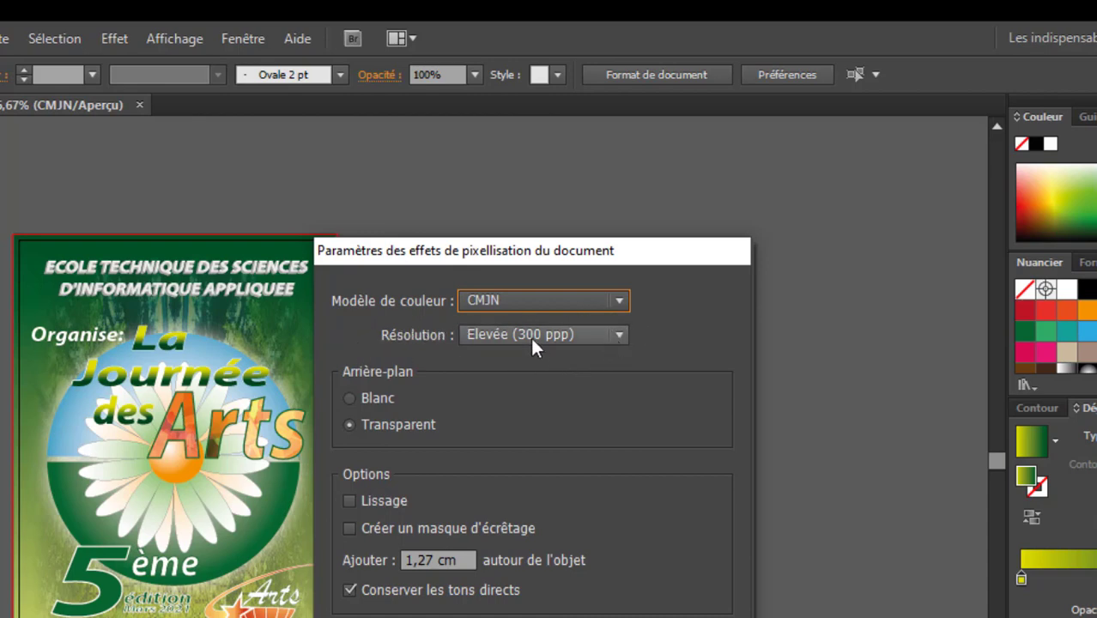
click(619, 337)
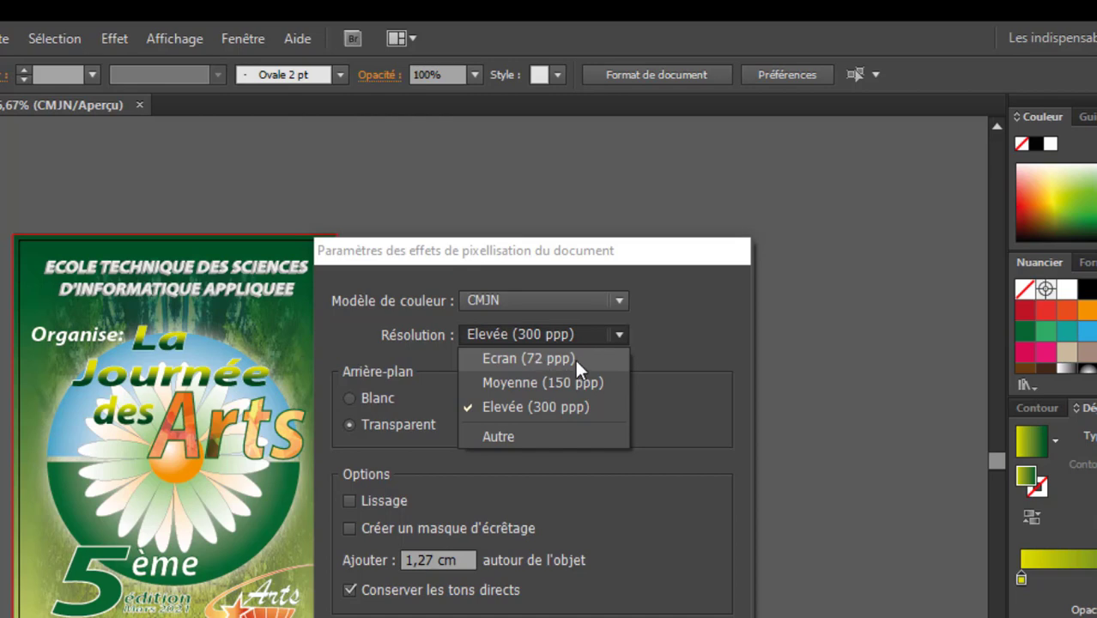
key(Escape)
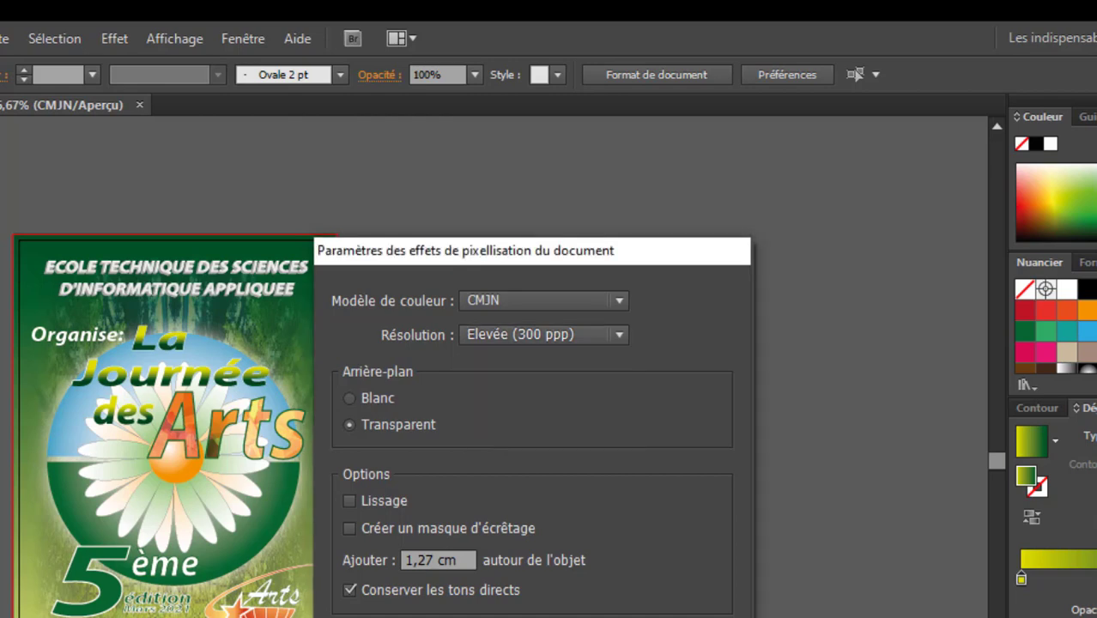
key(Return)
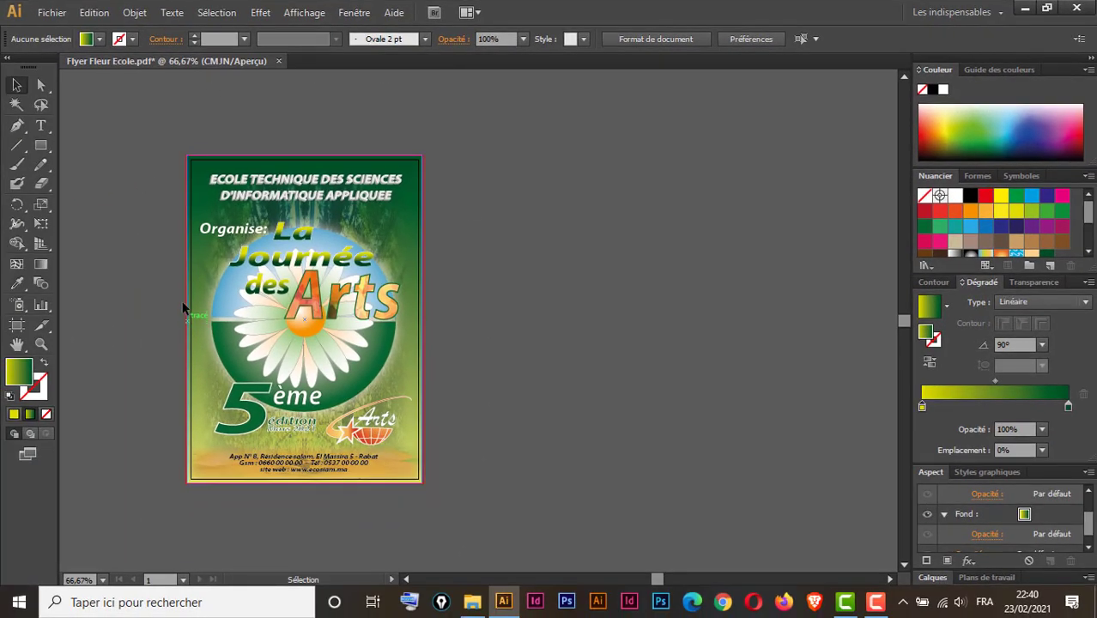
click(49, 14)
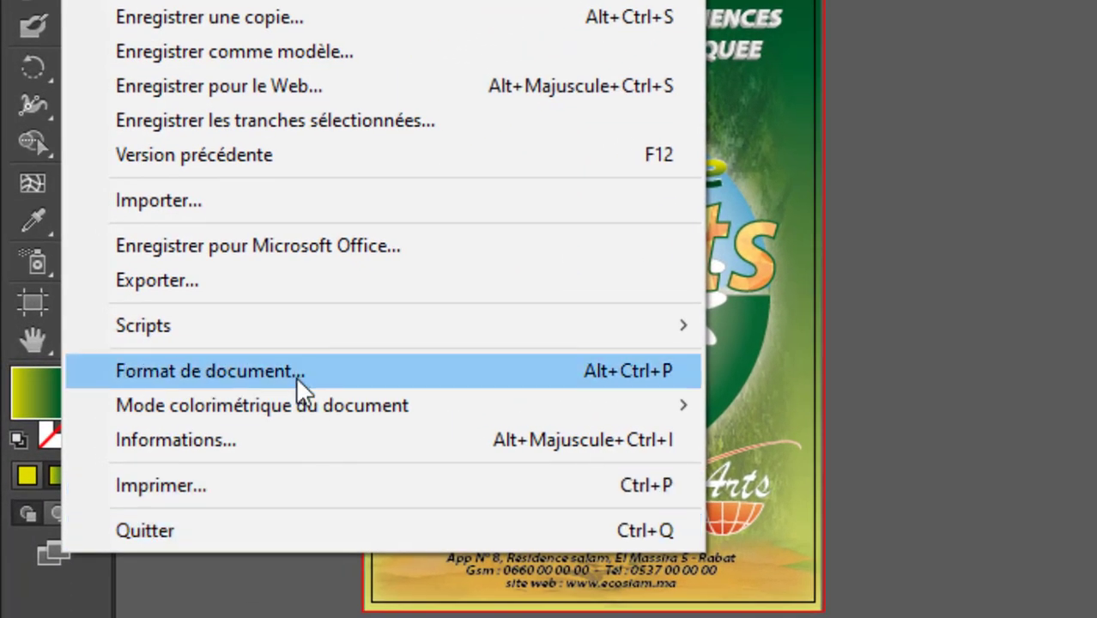
click(295, 370)
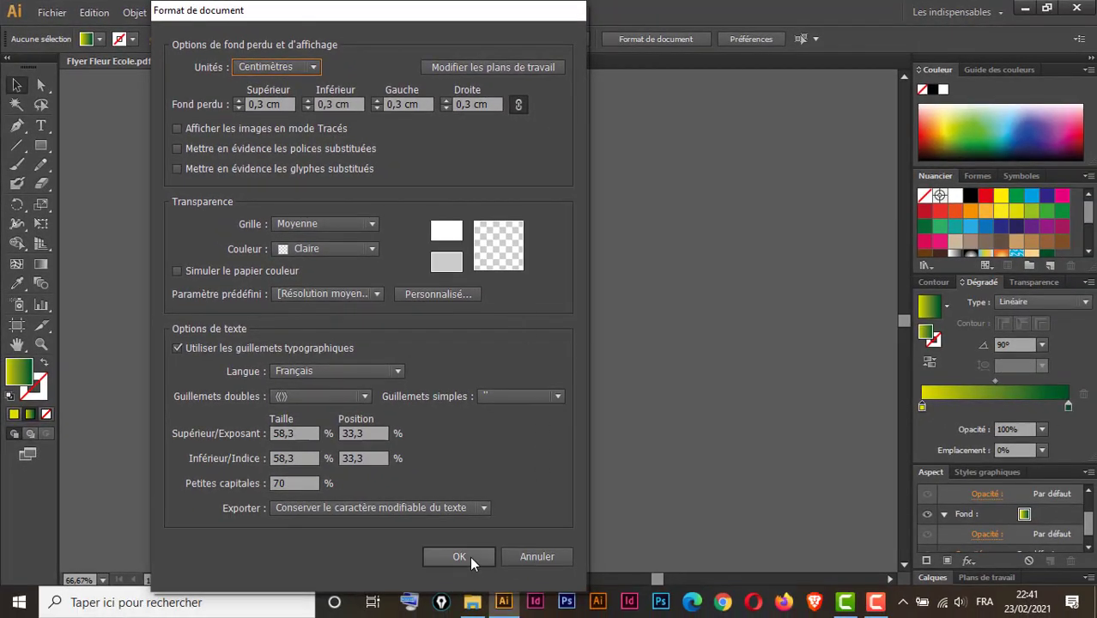
click(469, 556)
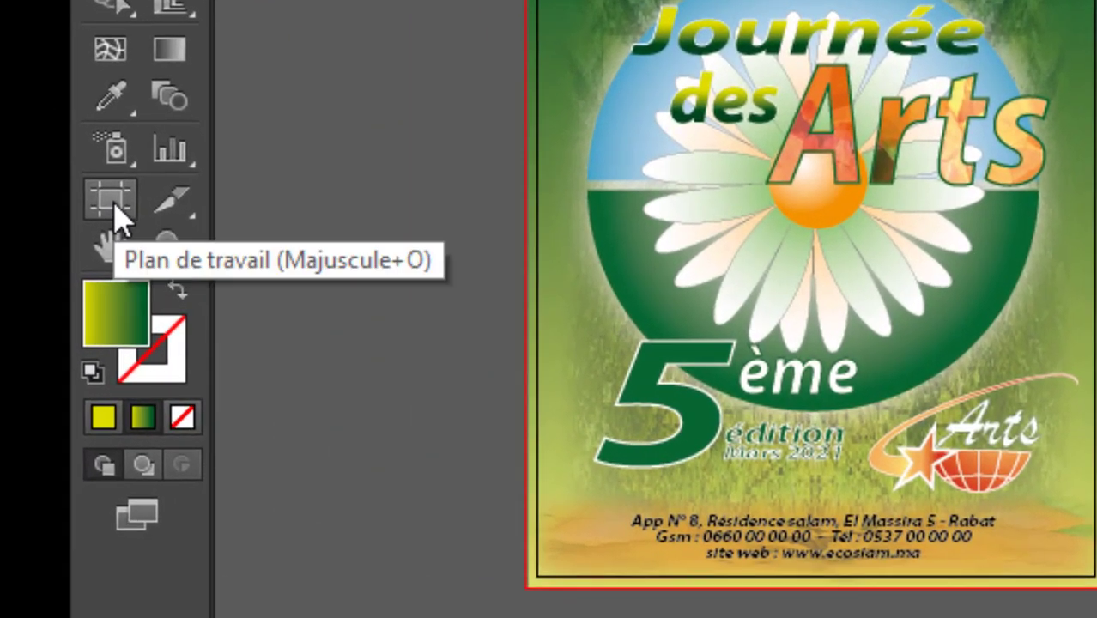
- Create a blank 15 × 21 cm artboard, 'Plan de travail 3', right of the flyer
click(66, 261)
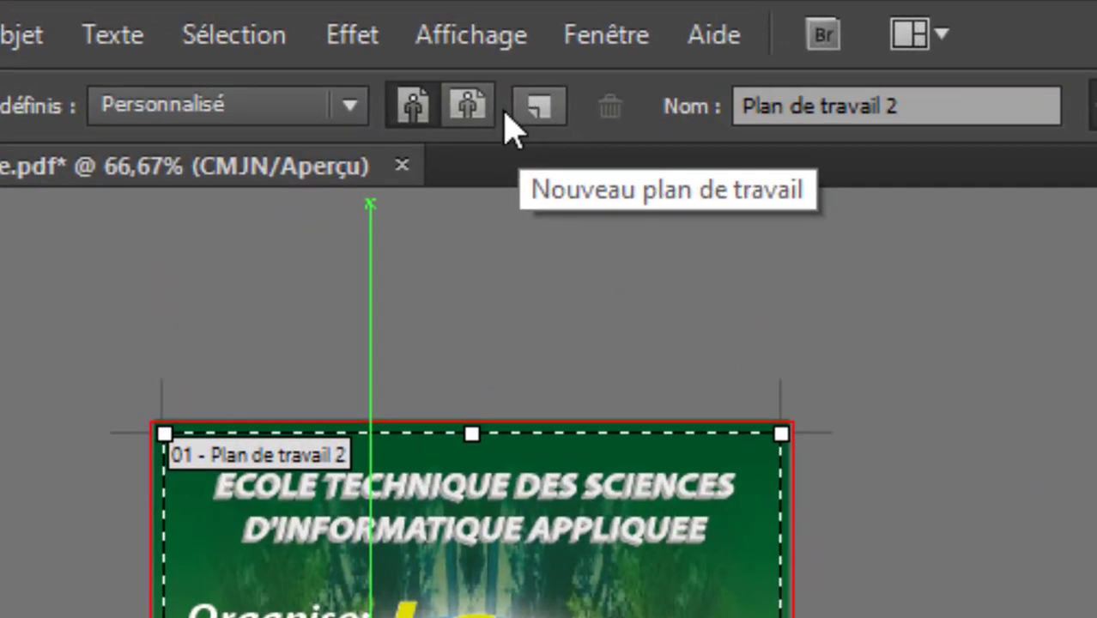
click(358, 117)
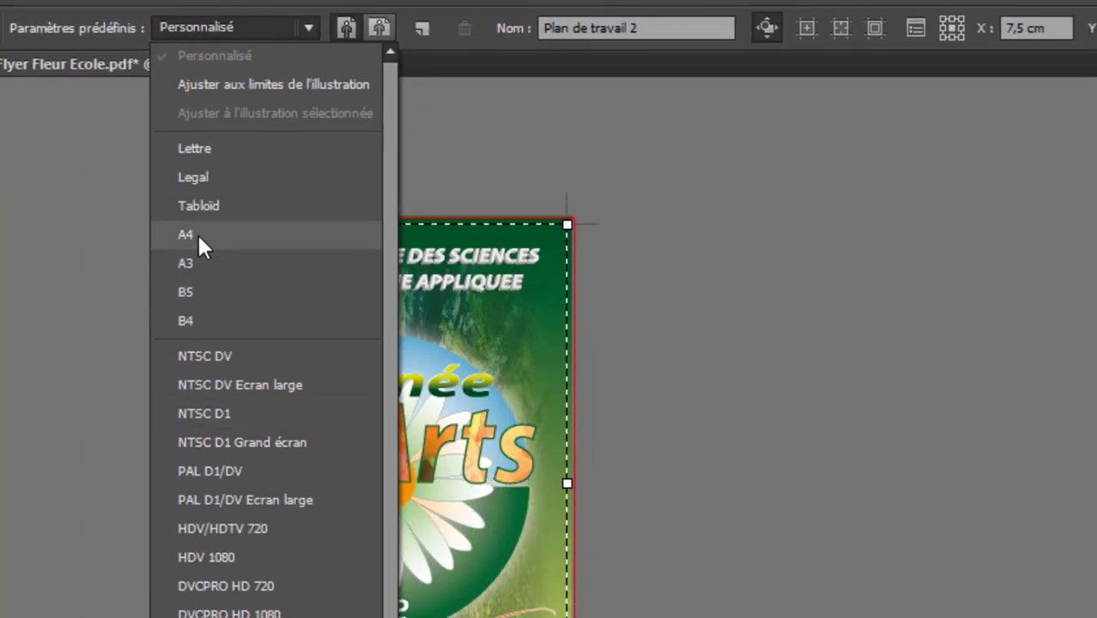
click(421, 29)
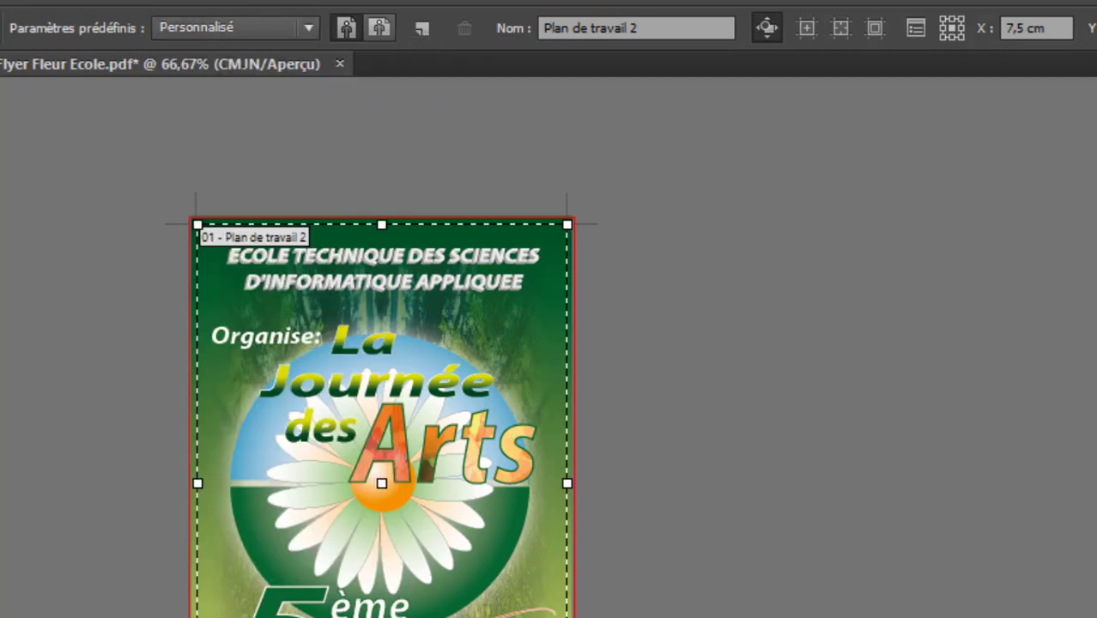
click(422, 29)
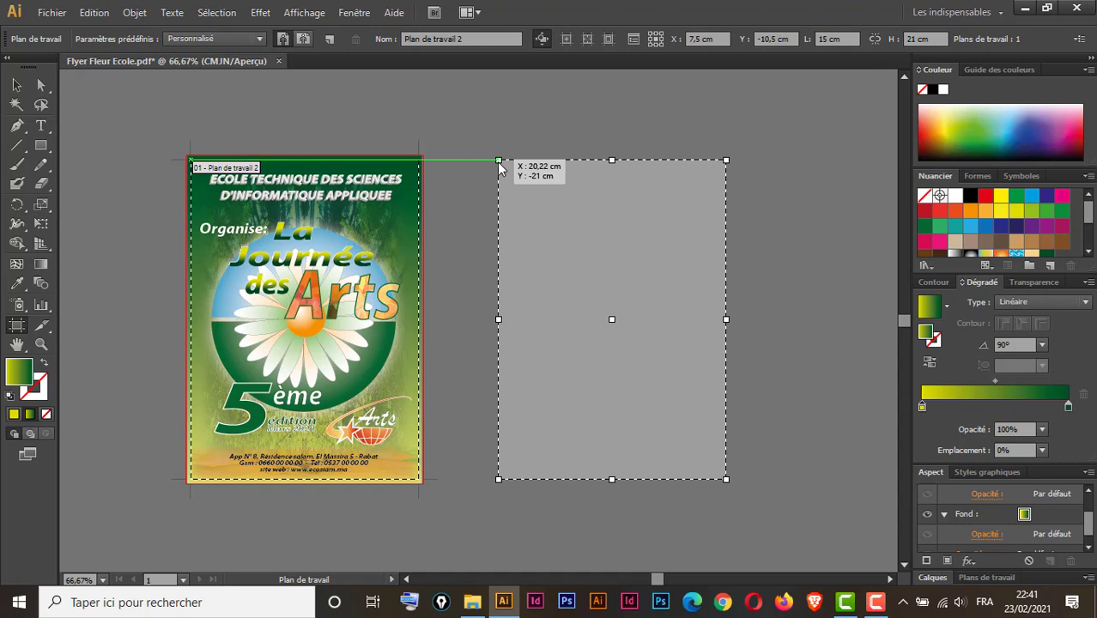
click(499, 161)
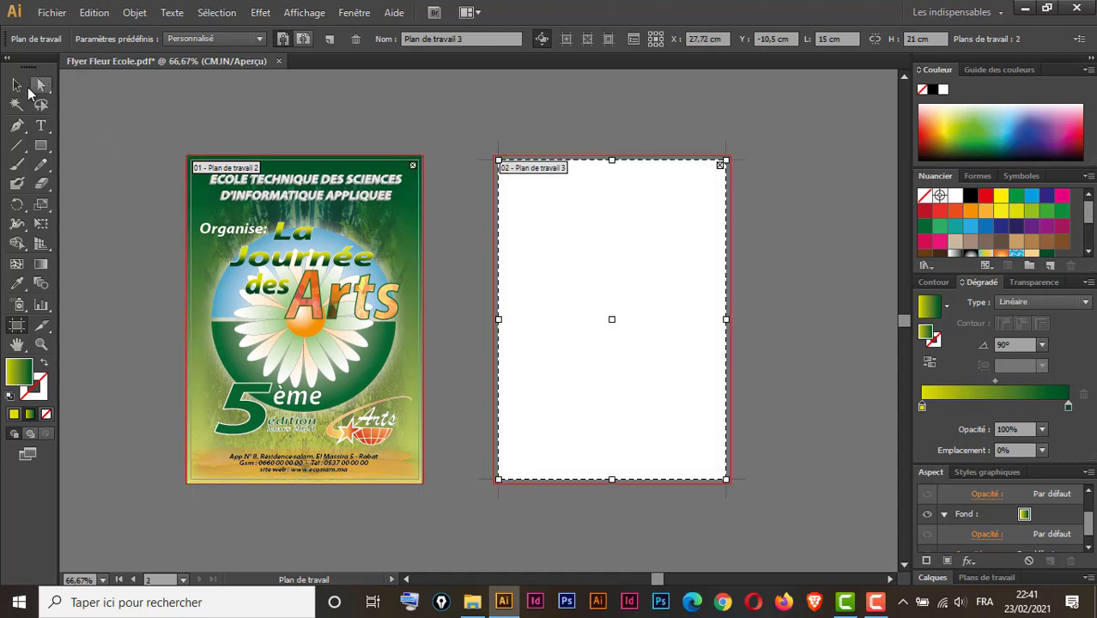
click(18, 86)
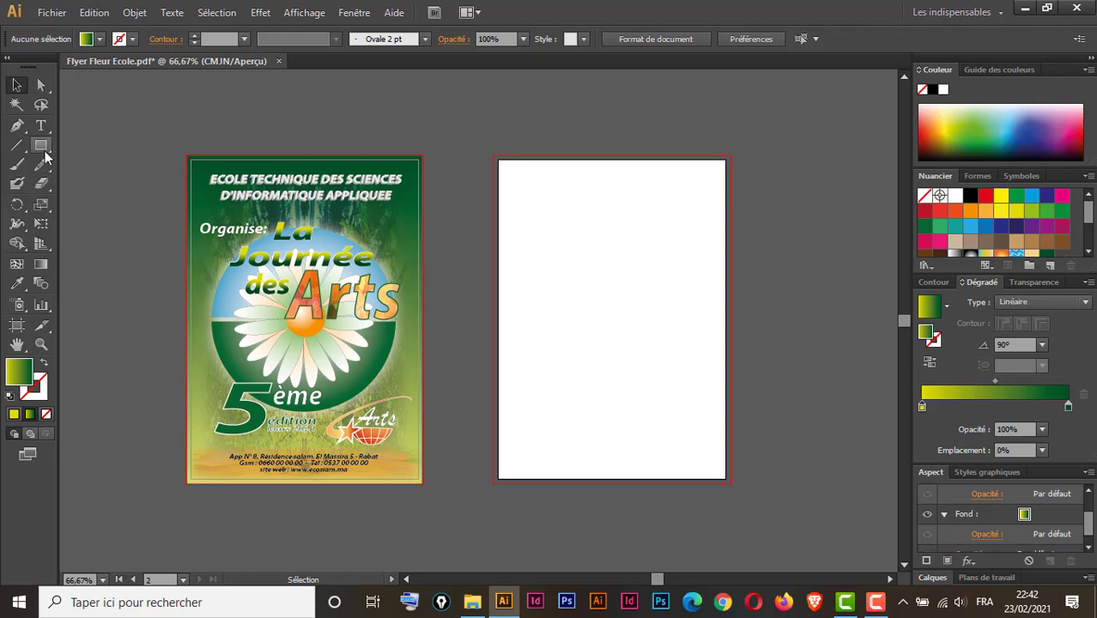
- Tear off the shape tools flyout into a floating panel above the artboards
drag(41, 145, 103, 143)
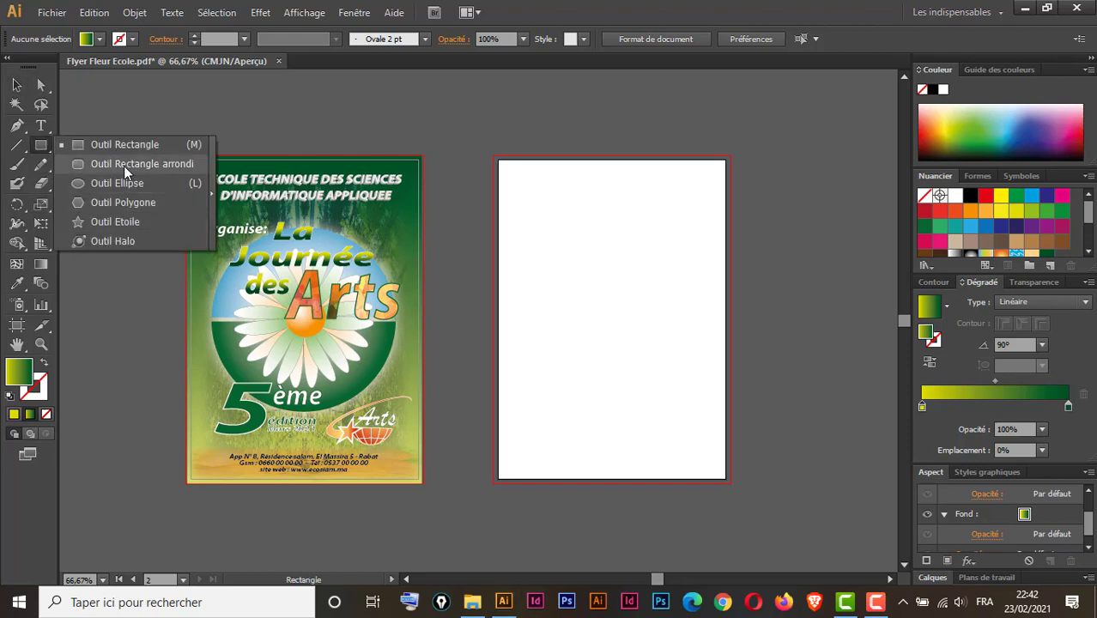
click(211, 198)
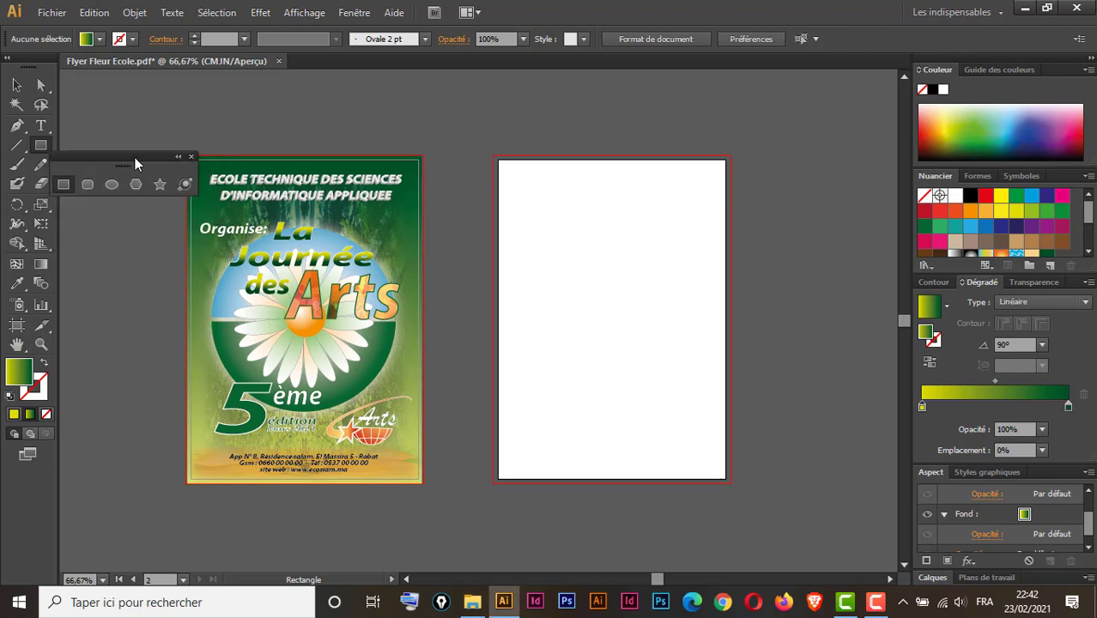
drag(135, 157, 465, 92)
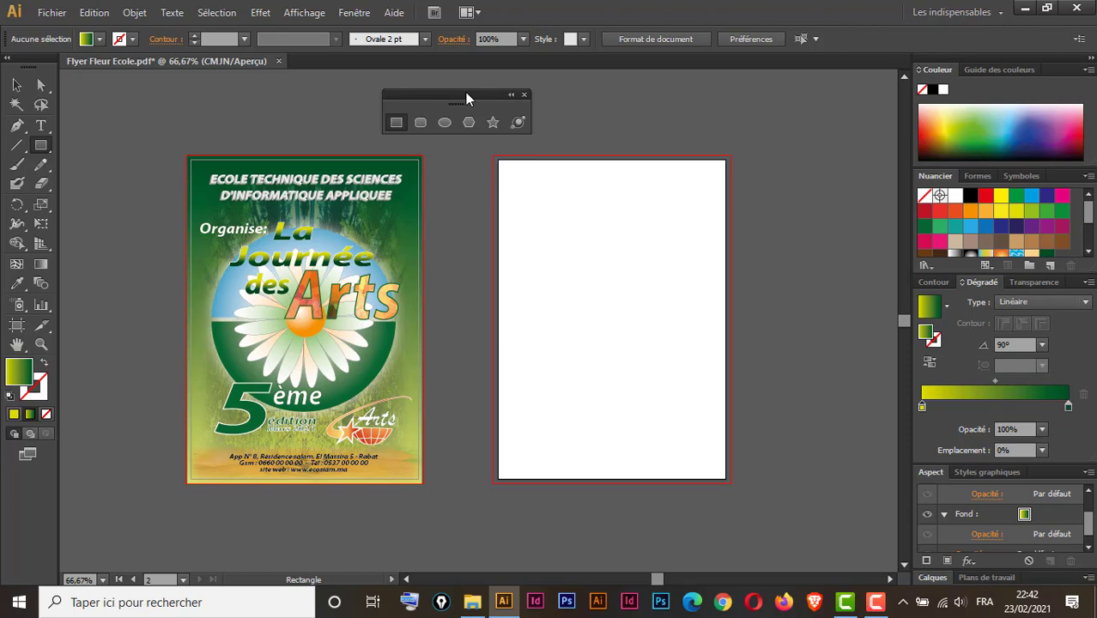
drag(465, 93, 372, 91)
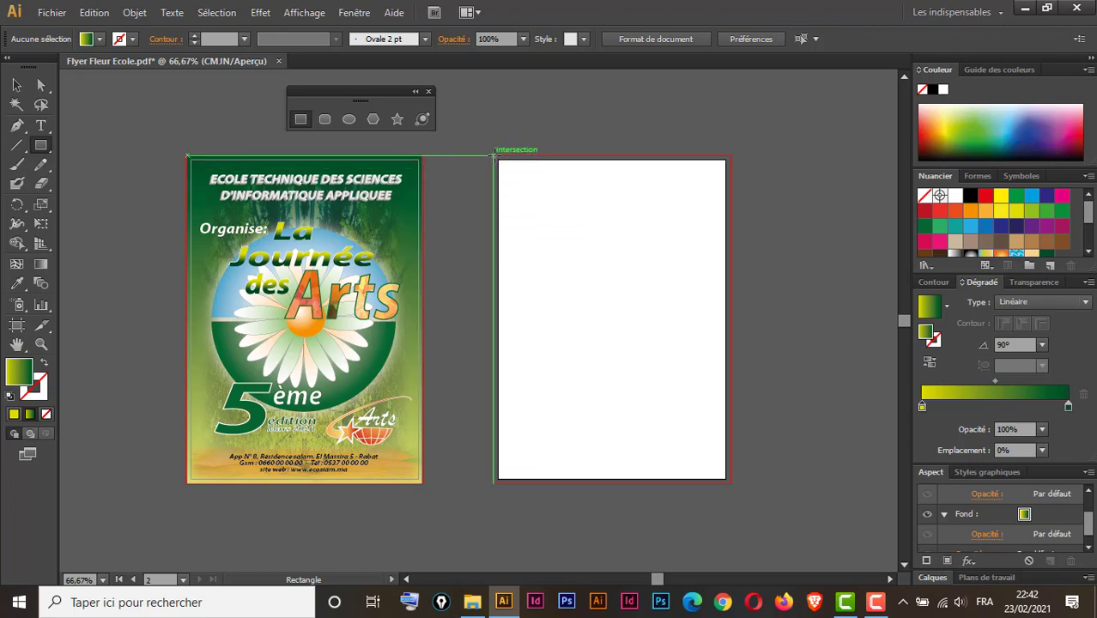
- Draw a rectangle covering the second artboard, bleed included, and dismiss the shape tools panel
drag(495, 156, 730, 483)
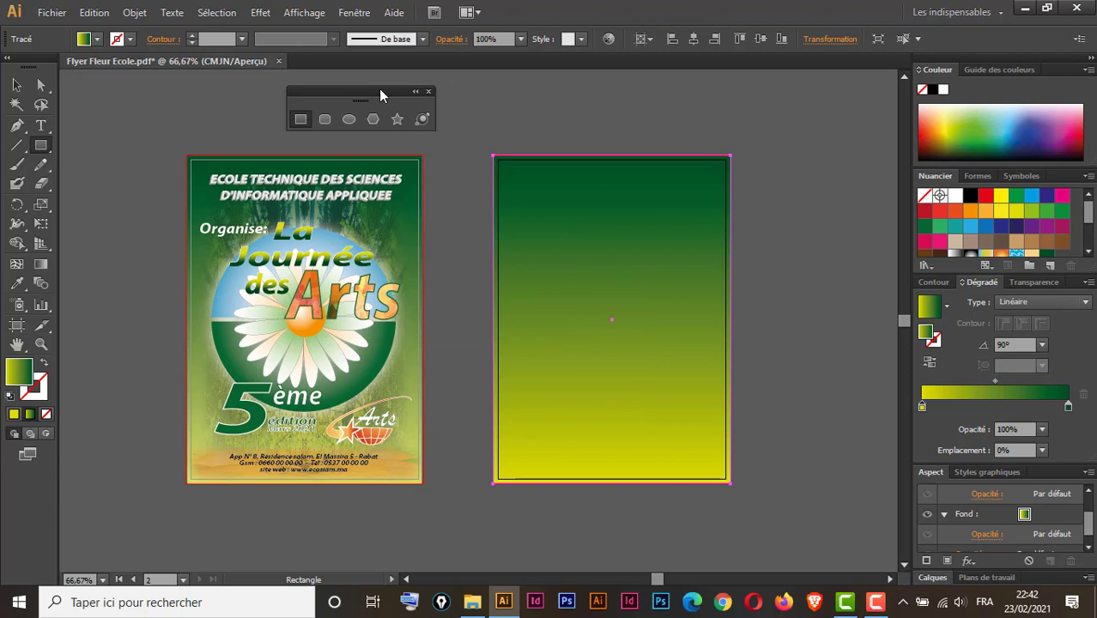
drag(379, 92, 257, 109)
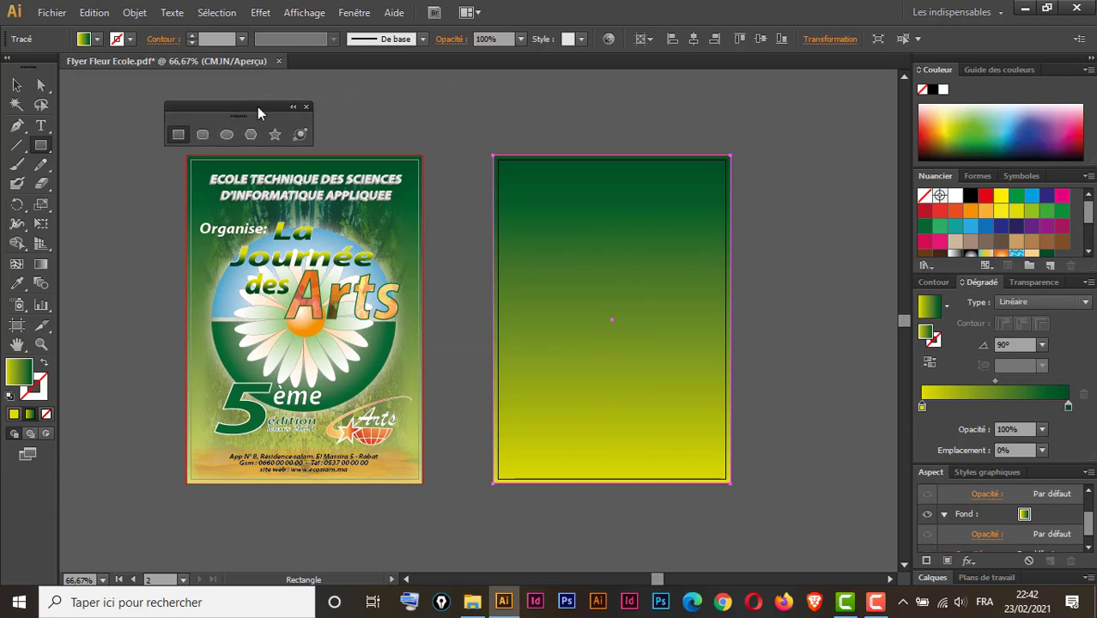
click(305, 109)
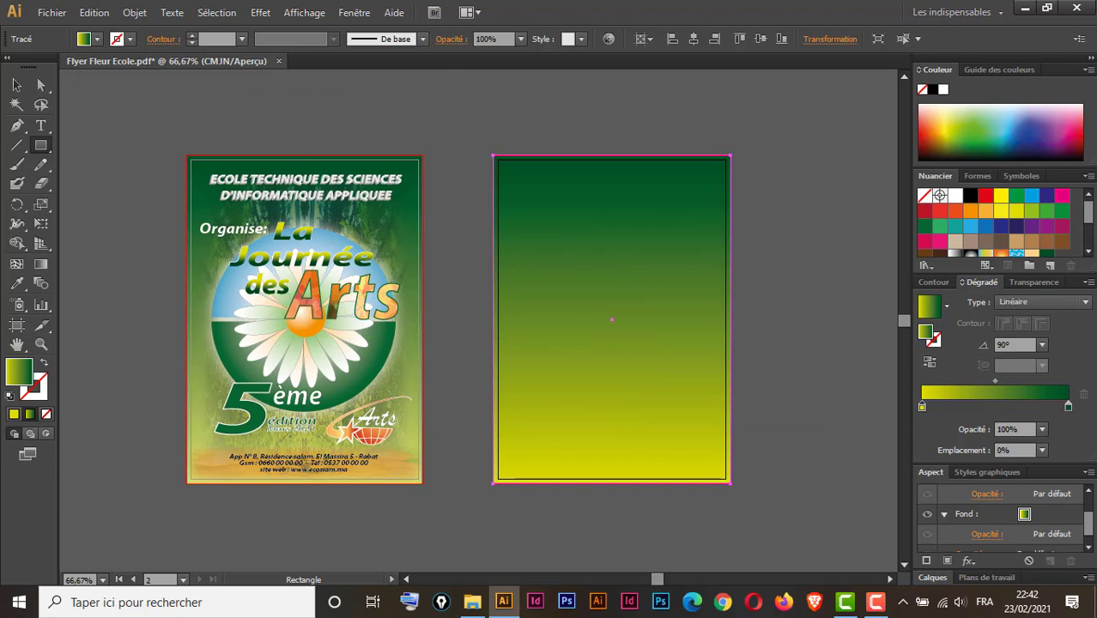
- Fill the rectangle with a gradient and make its right stop dark green
click(1088, 251)
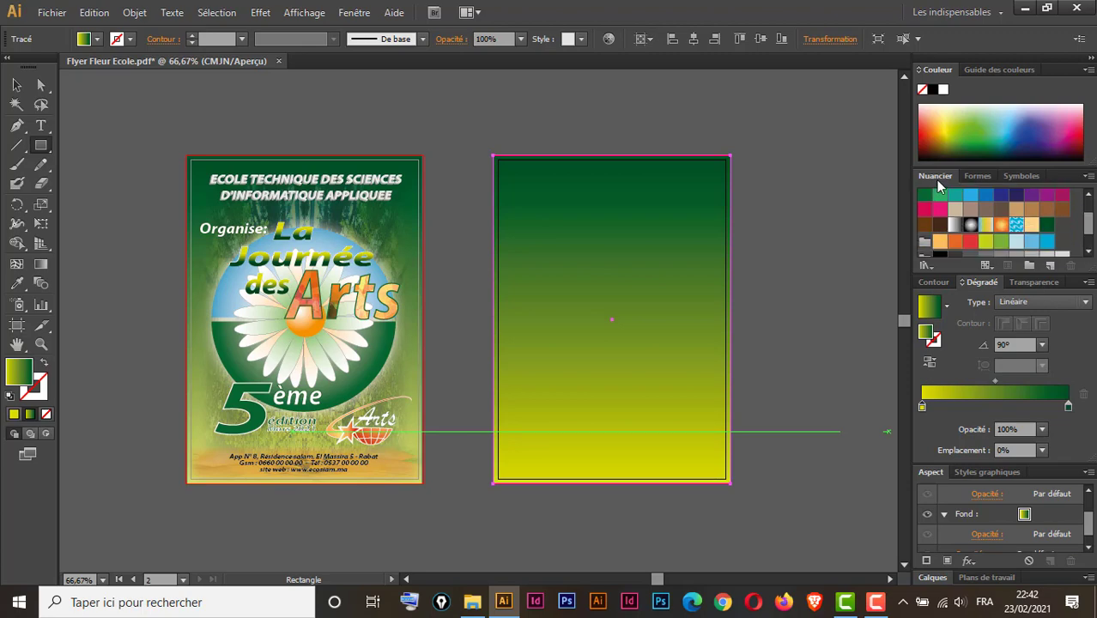
click(953, 226)
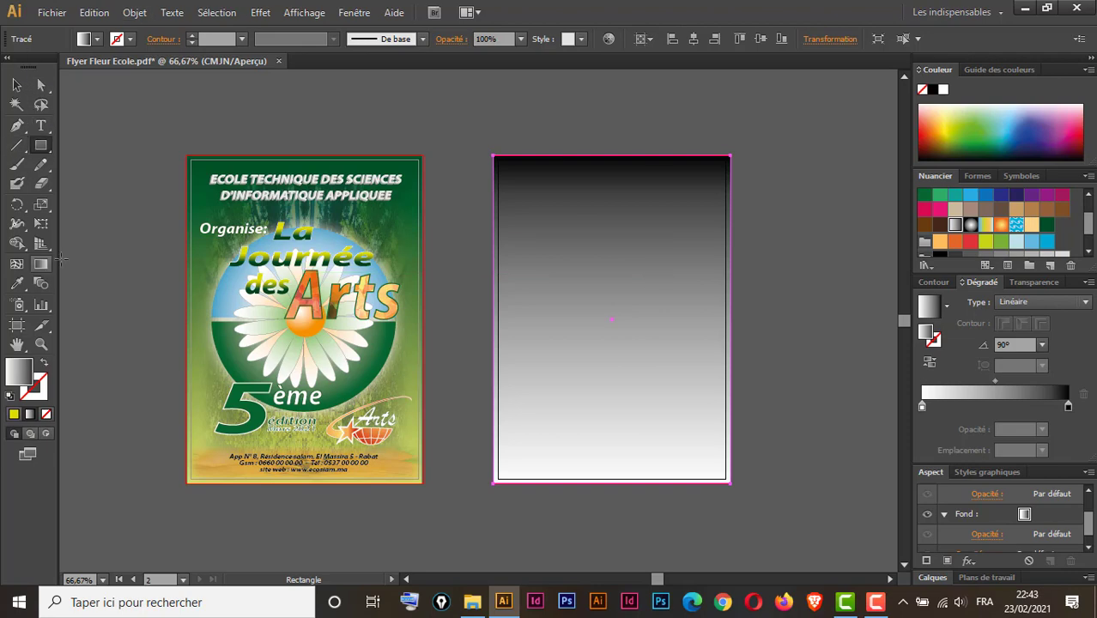
click(16, 84)
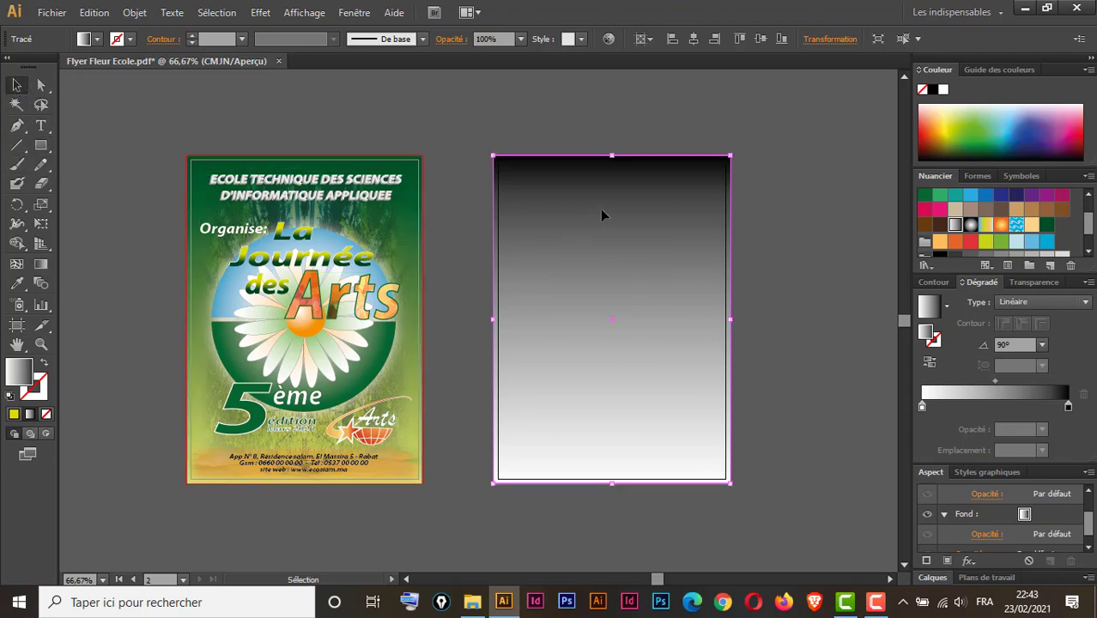
double_click(1069, 407)
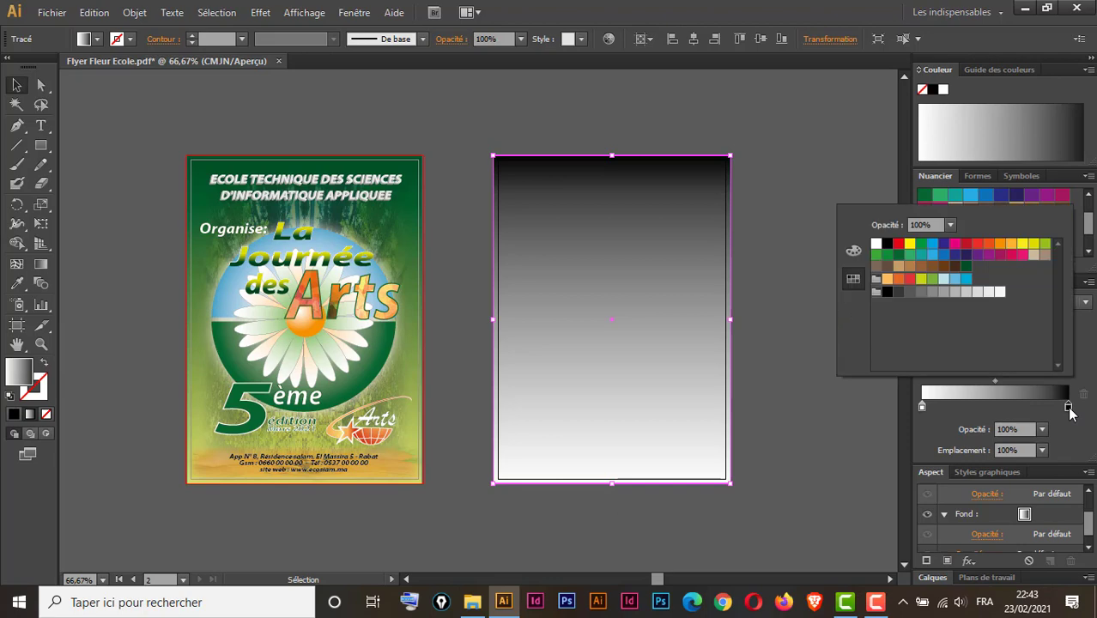
click(897, 256)
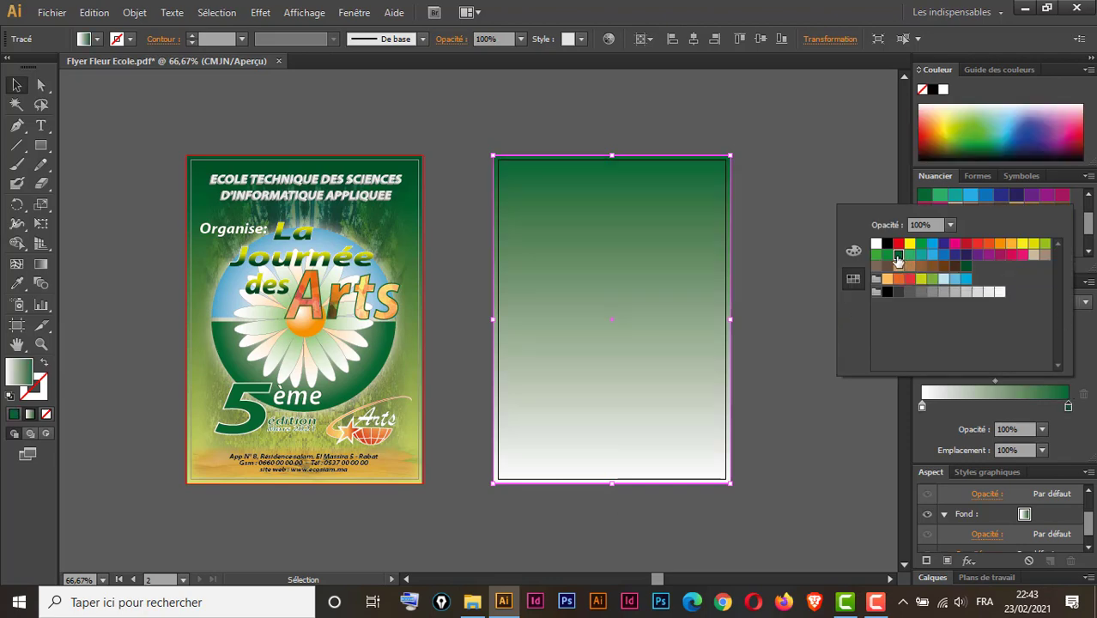
- Make the gradient's light left stop yellow-green
click(921, 405)
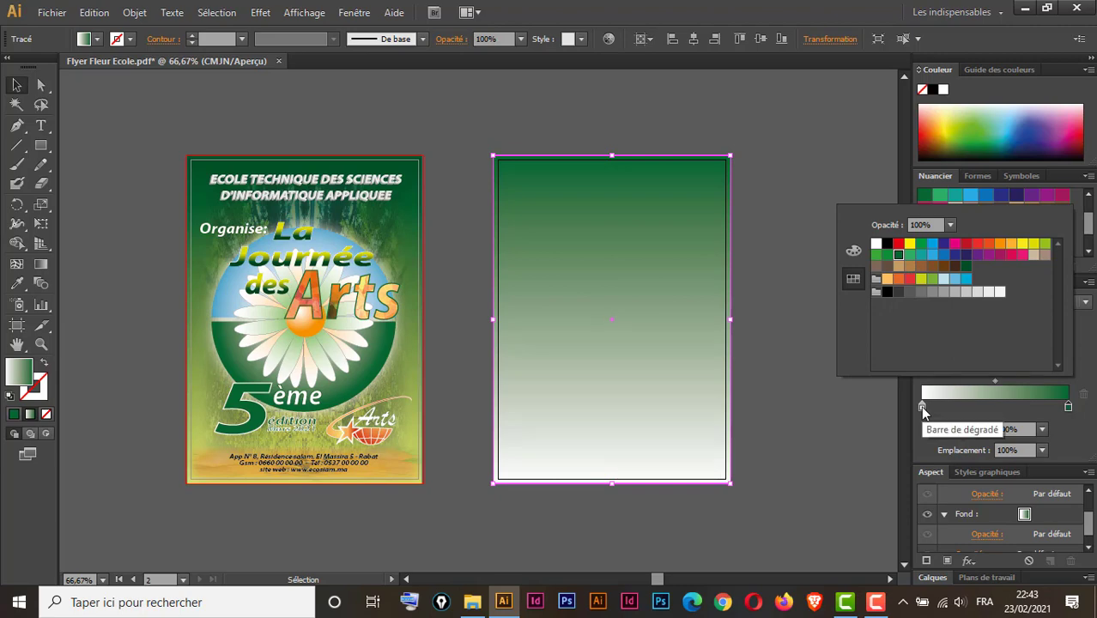
double_click(921, 406)
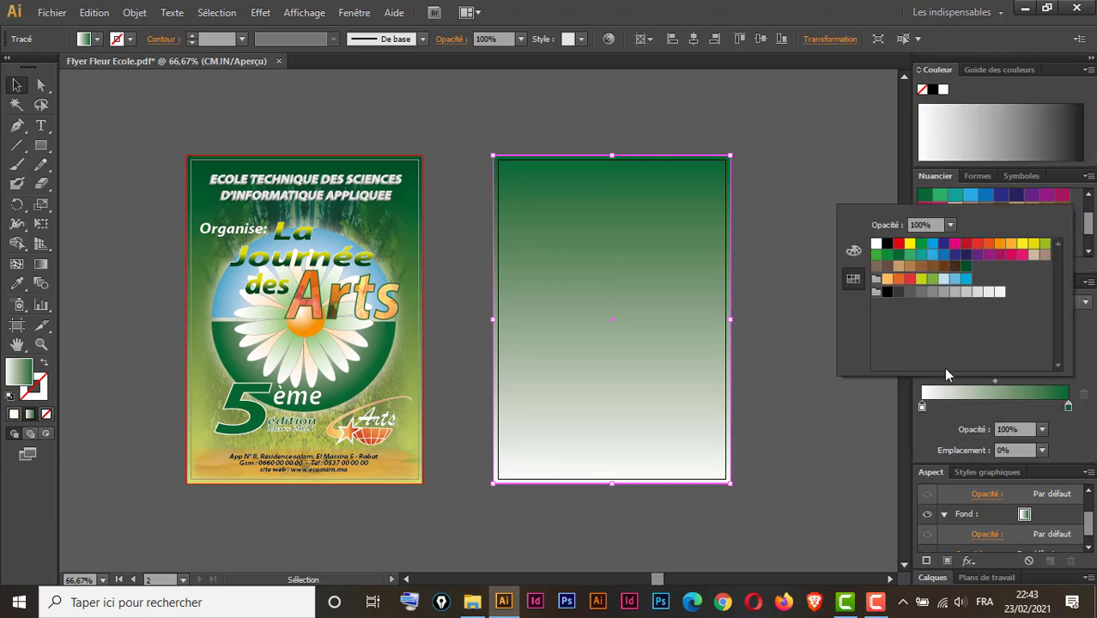
click(1044, 245)
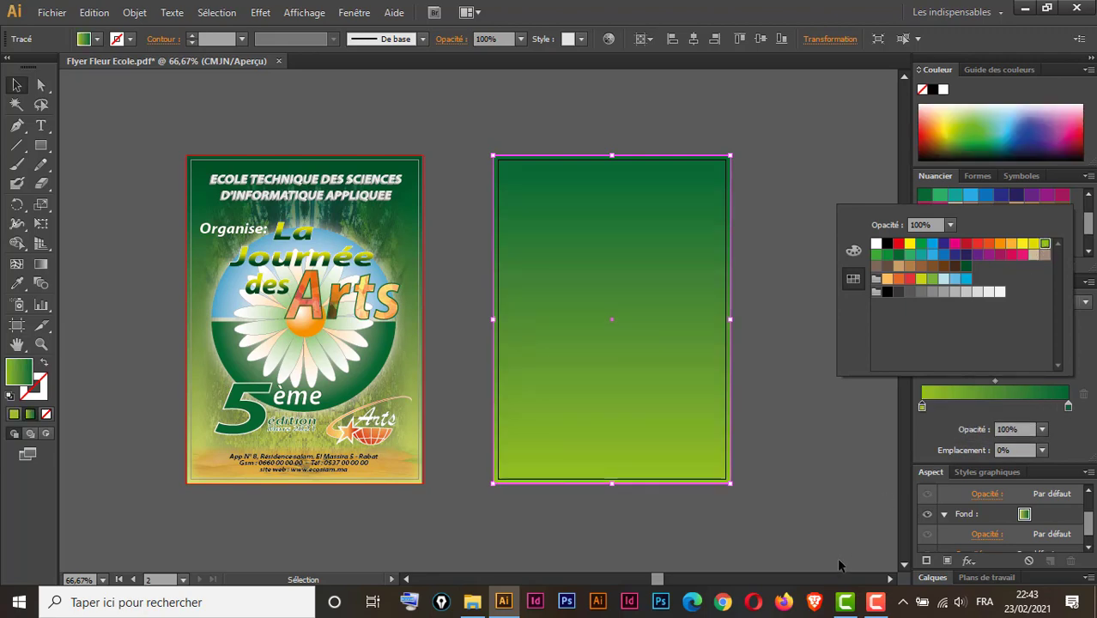
click(1084, 340)
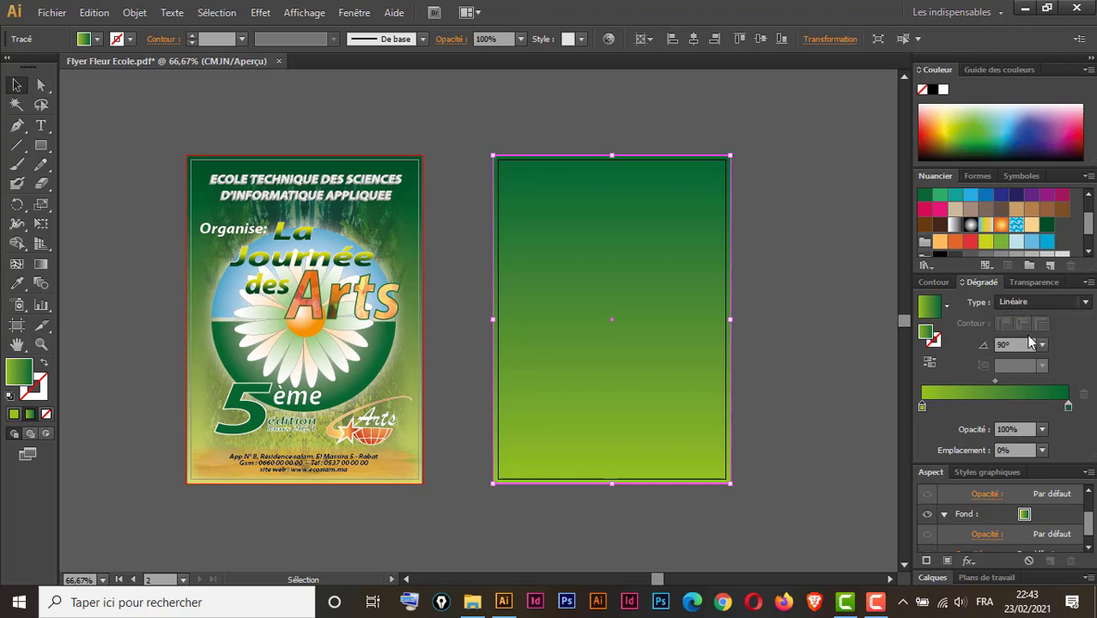
click(1045, 301)
- Add a red stop at 48.39% between the yellow-green and dark green ends
click(1044, 325)
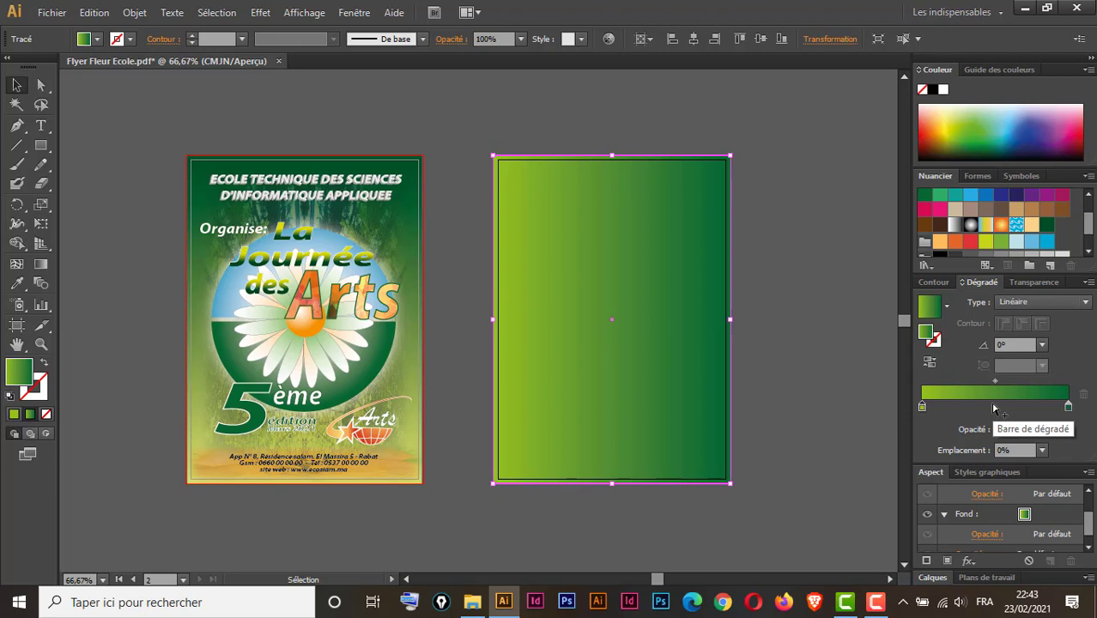
click(994, 409)
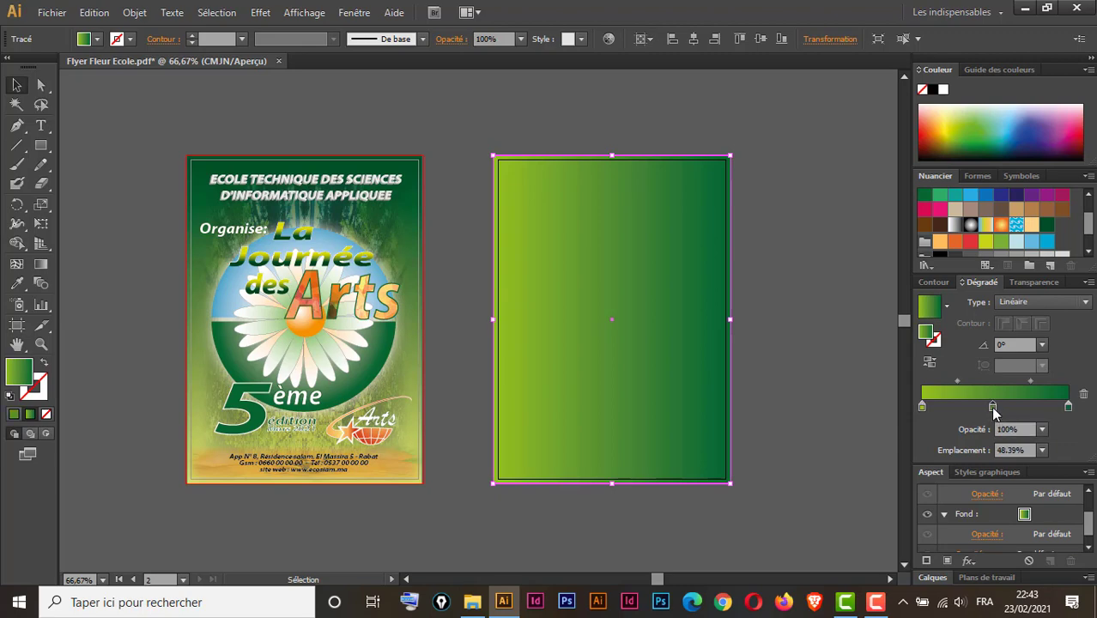
double_click(993, 407)
click(898, 244)
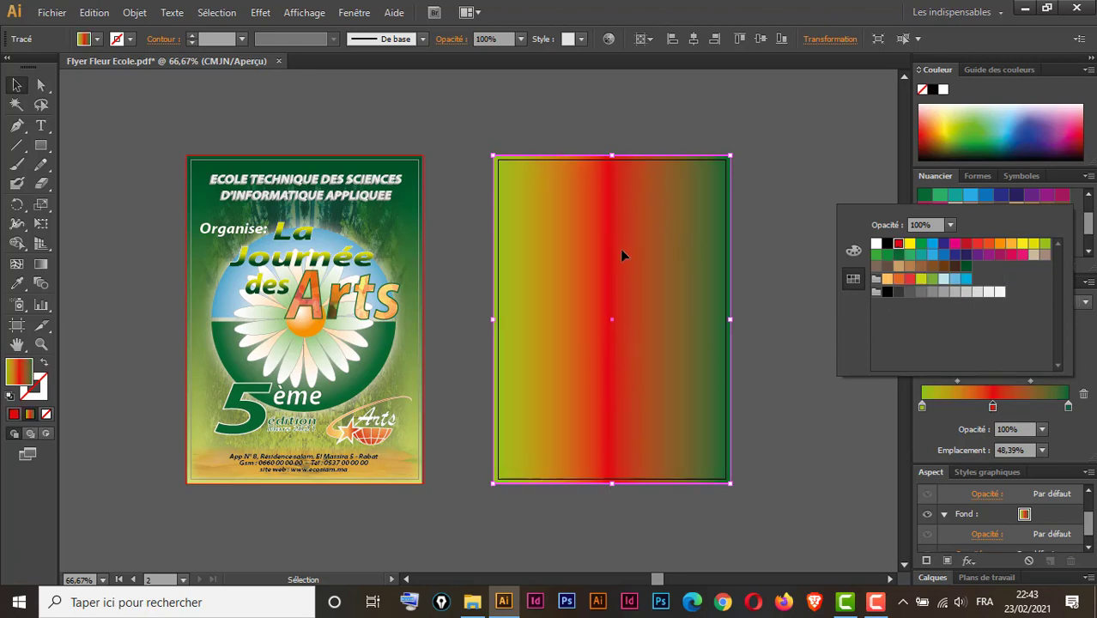
click(1088, 336)
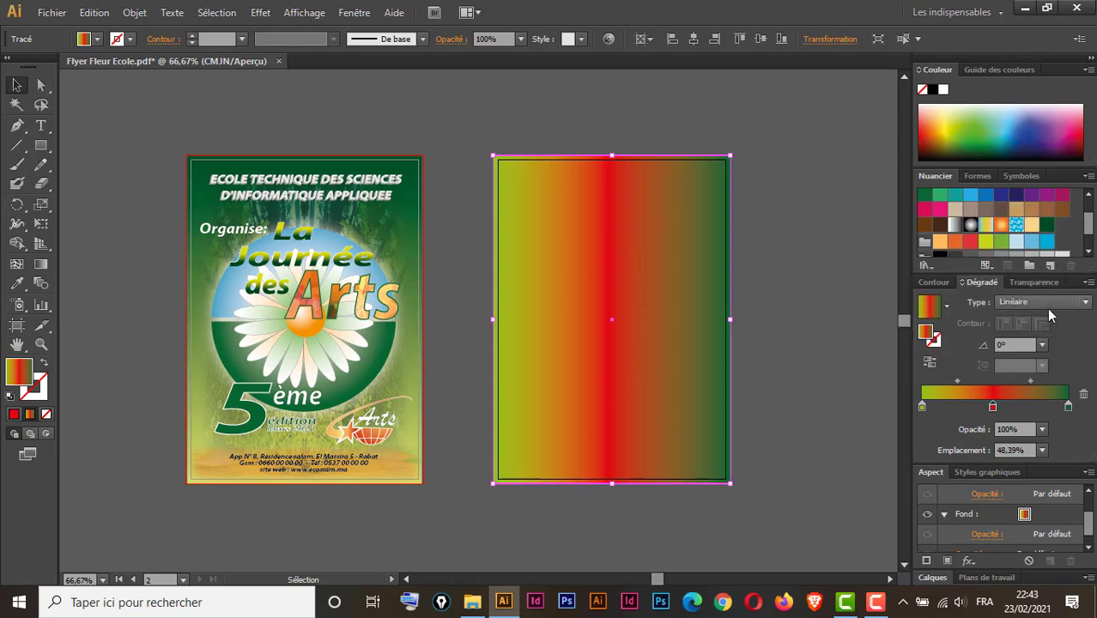
click(1049, 306)
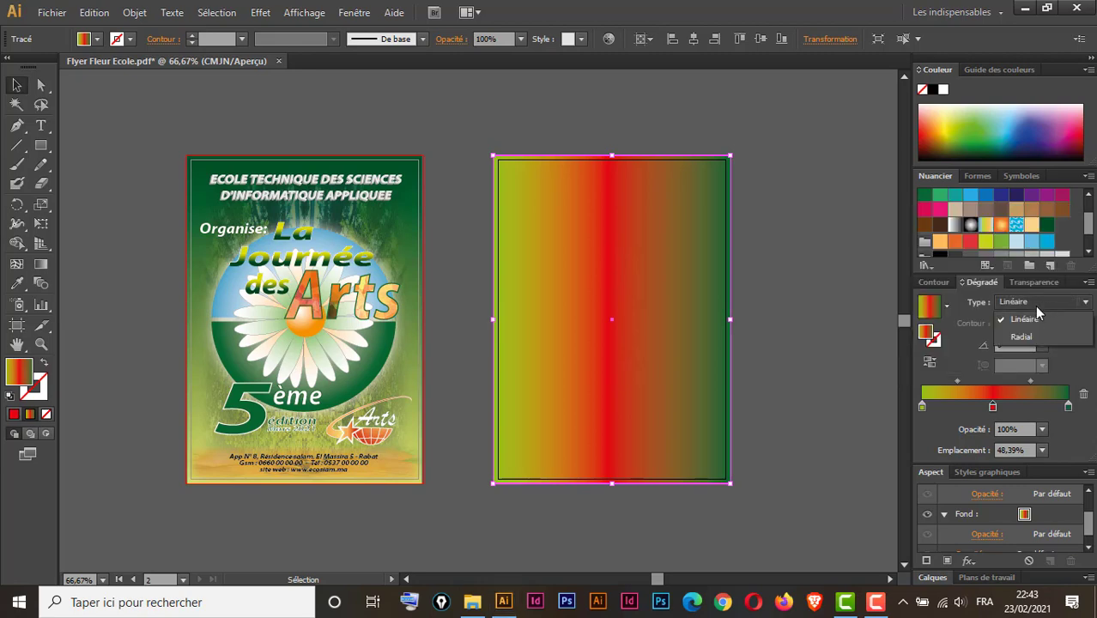
click(1028, 337)
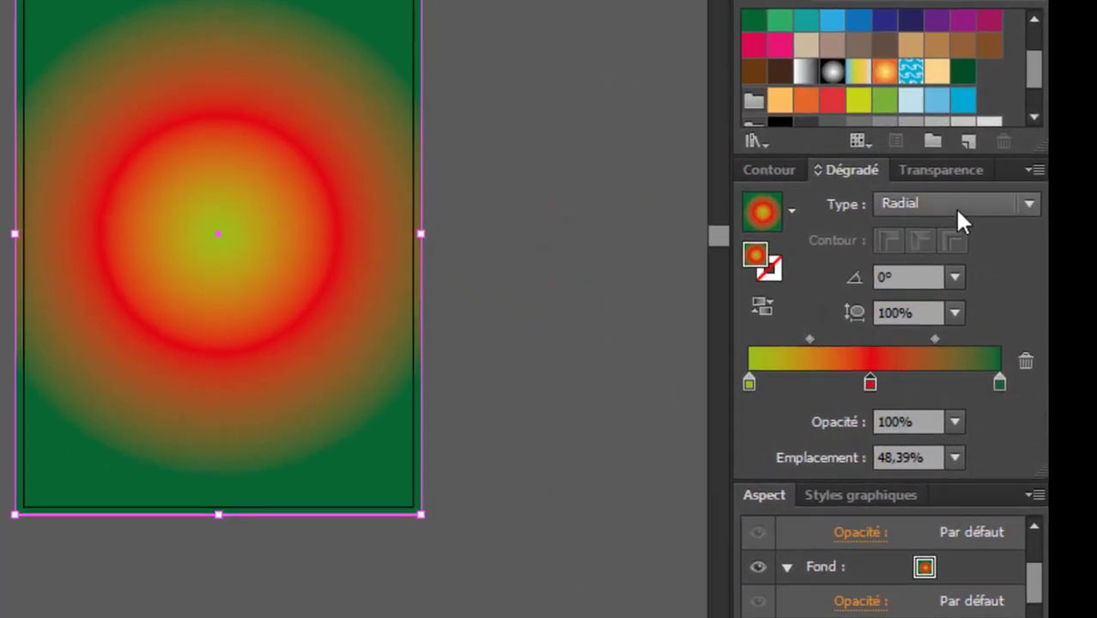
click(954, 207)
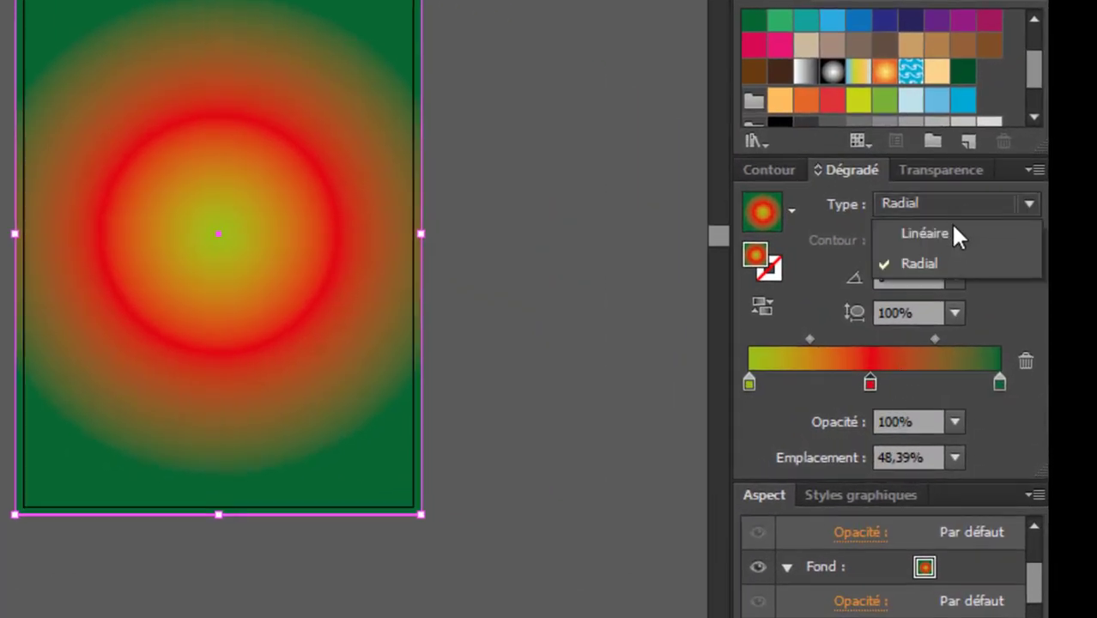
click(946, 228)
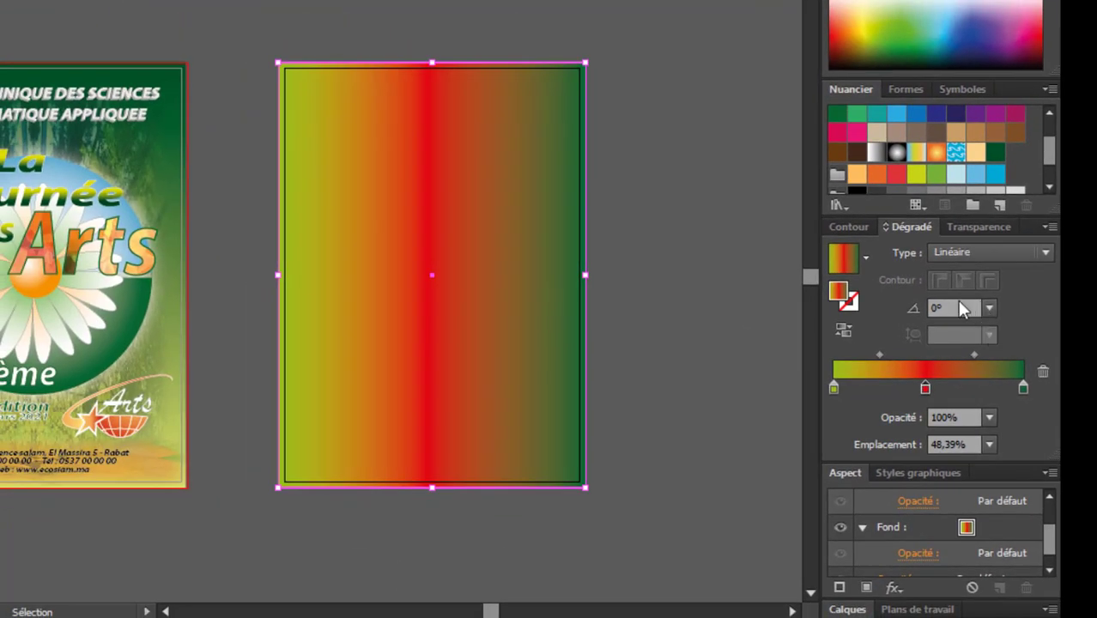
click(846, 333)
click(846, 333)
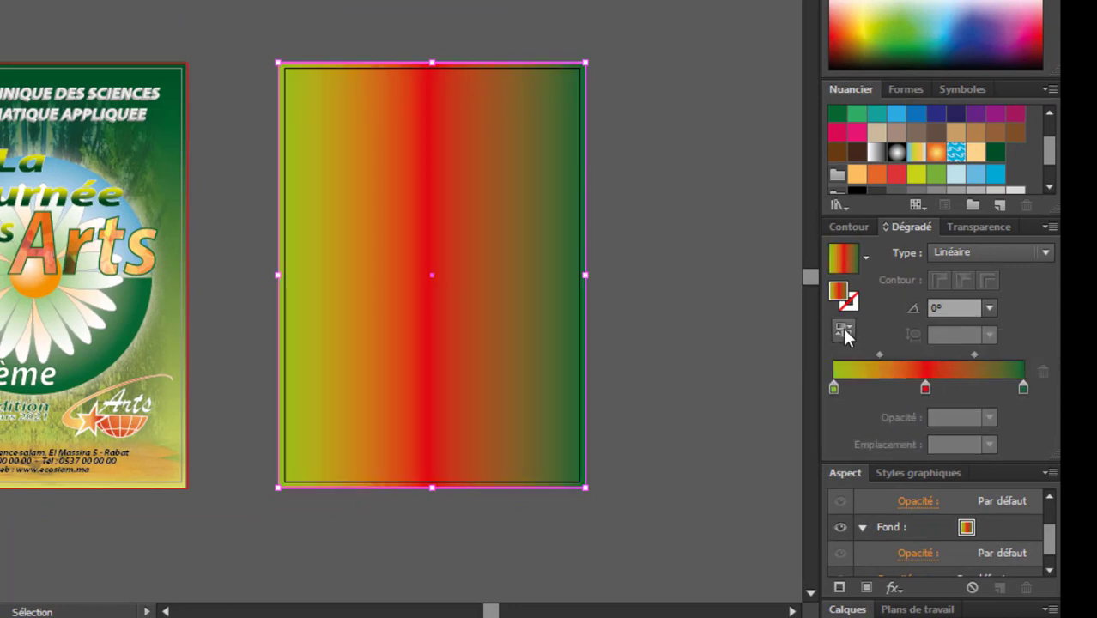
click(845, 333)
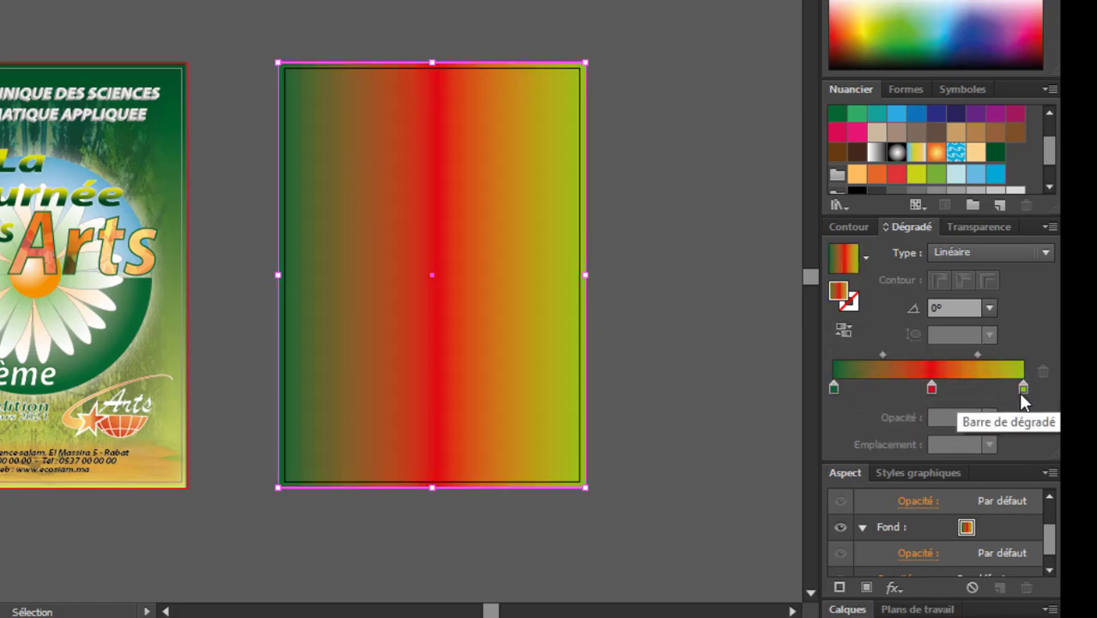
click(846, 328)
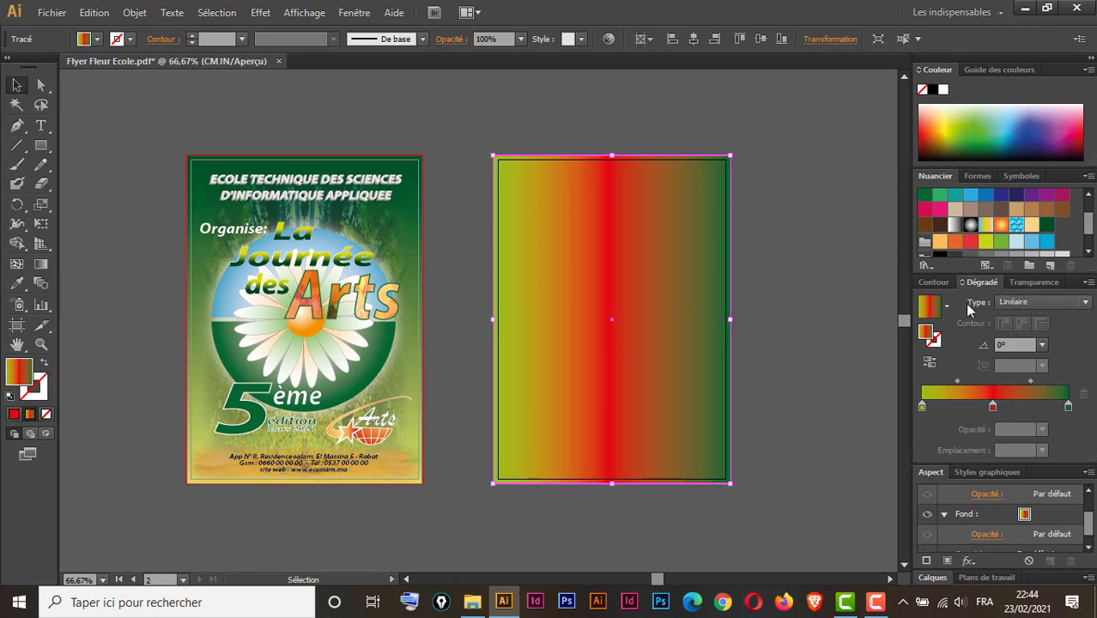
drag(982, 284, 731, 120)
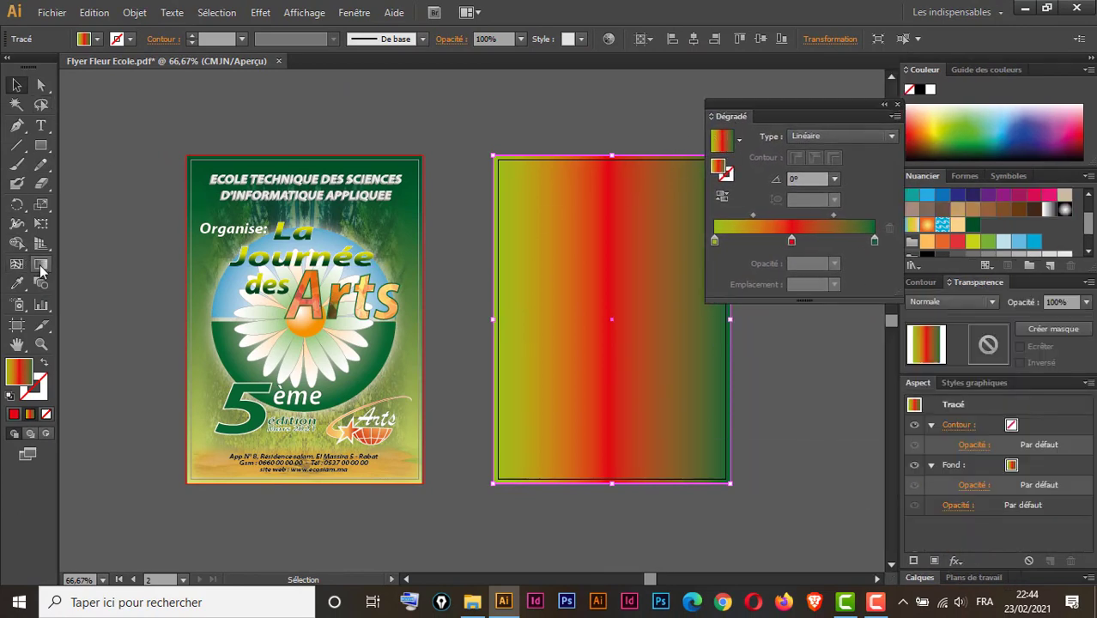
- Use the Gradient tool to run the gradient top to bottom and remove the red stop
click(41, 266)
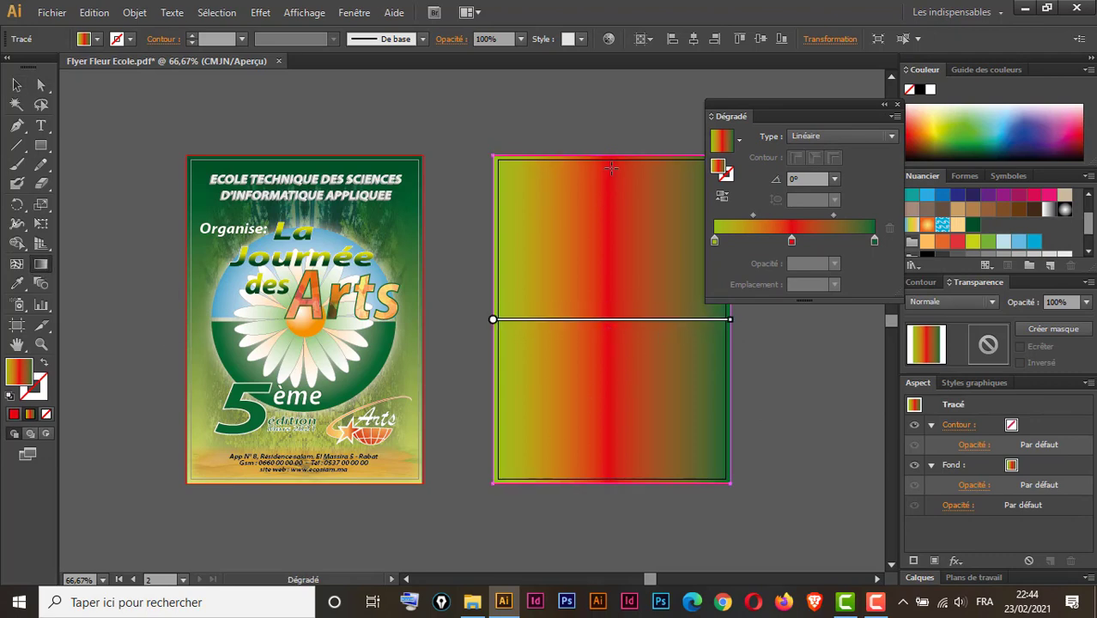
drag(612, 165, 606, 441)
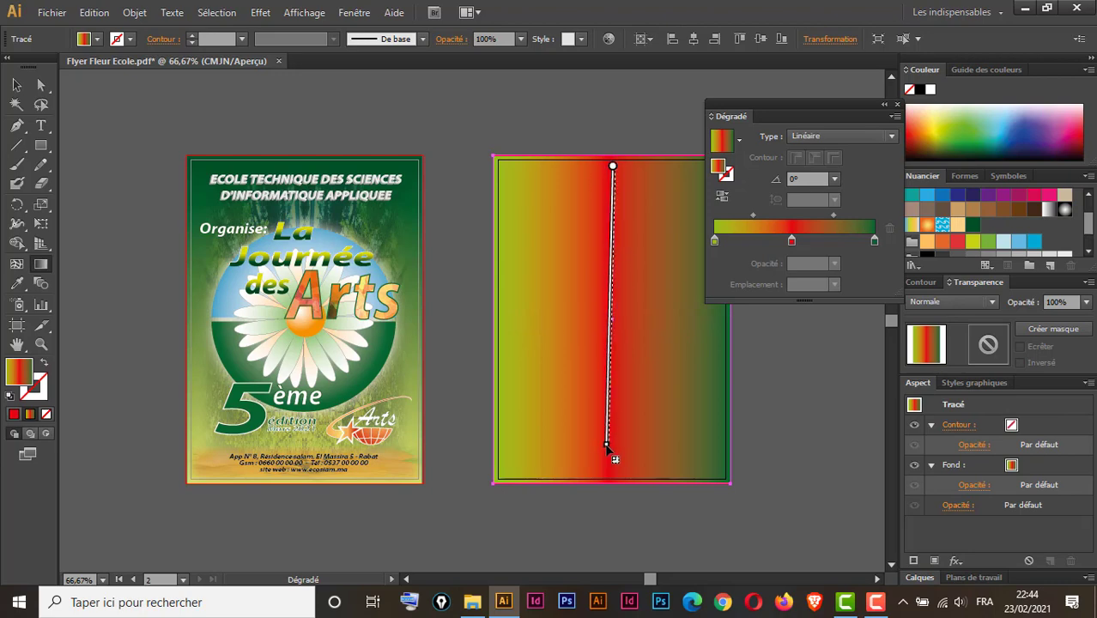
drag(606, 441, 608, 482)
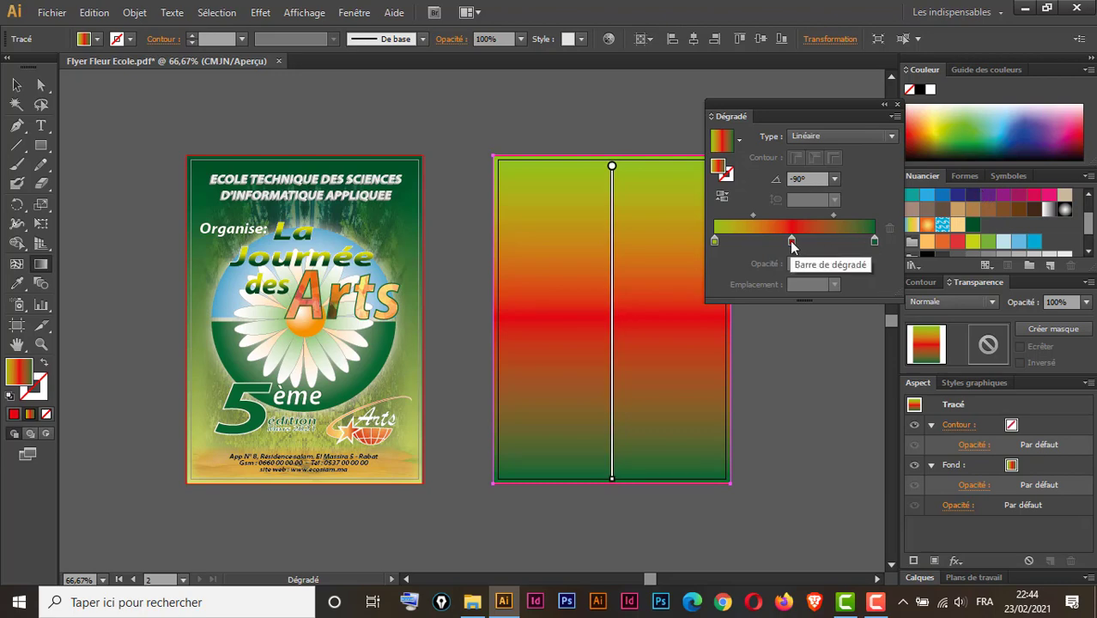
click(791, 243)
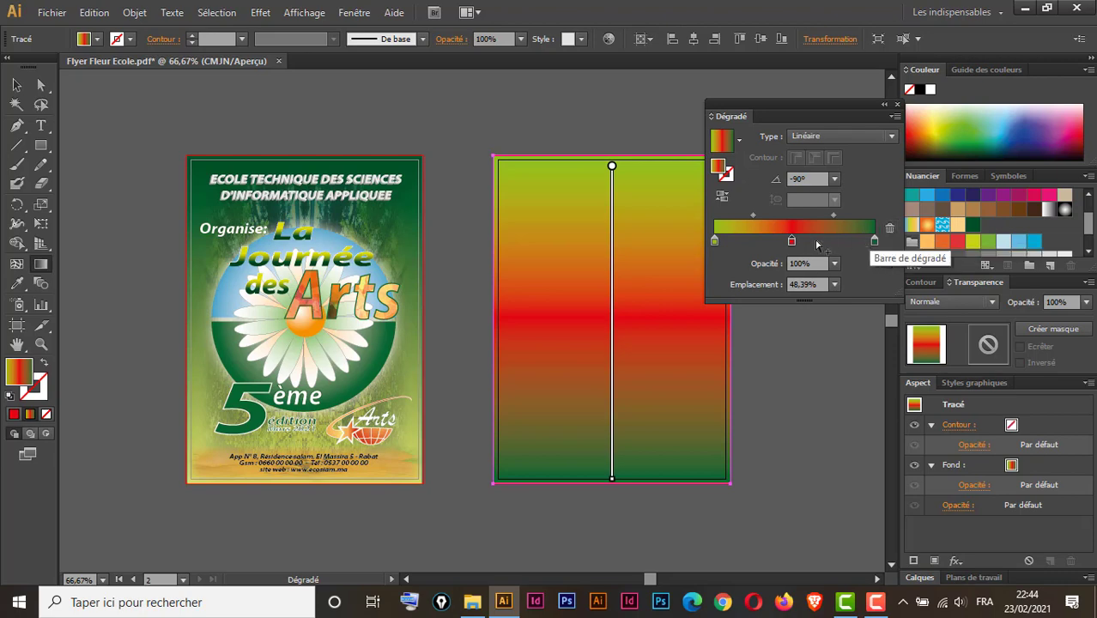
drag(790, 240, 796, 275)
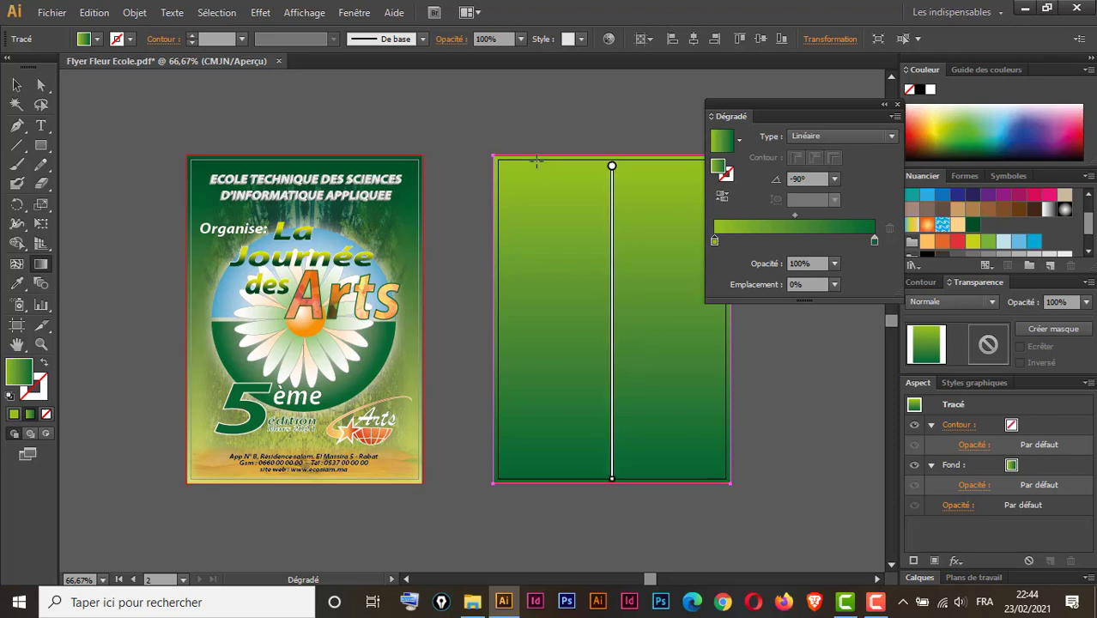
- Redraw the gradient bottom to top at 90°, then redock the Dégradé panel
drag(507, 166, 707, 465)
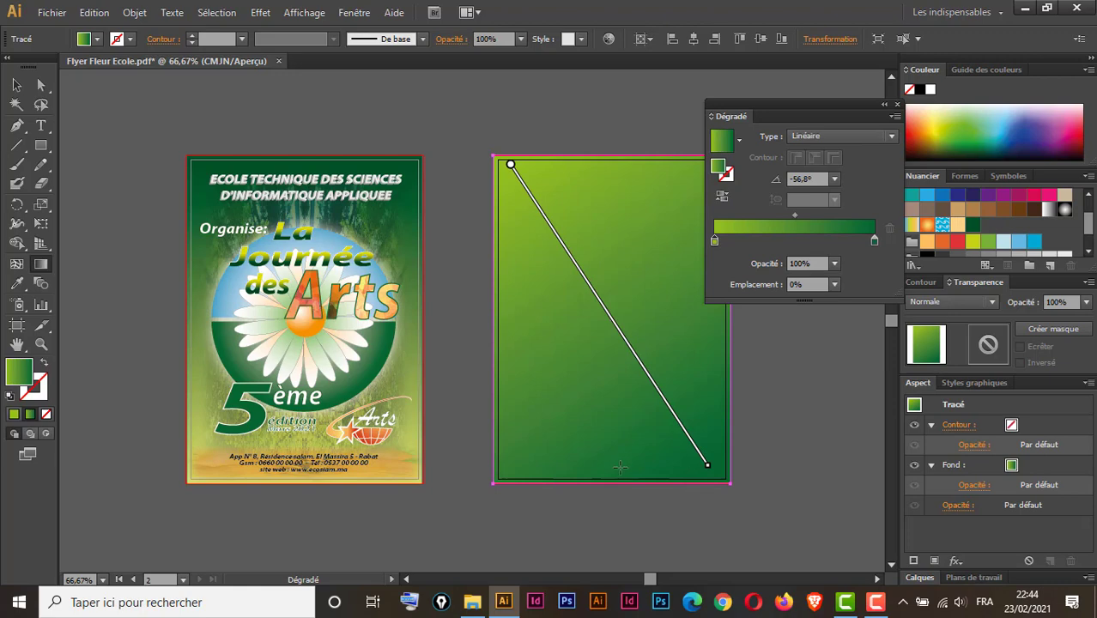
drag(620, 467, 629, 165)
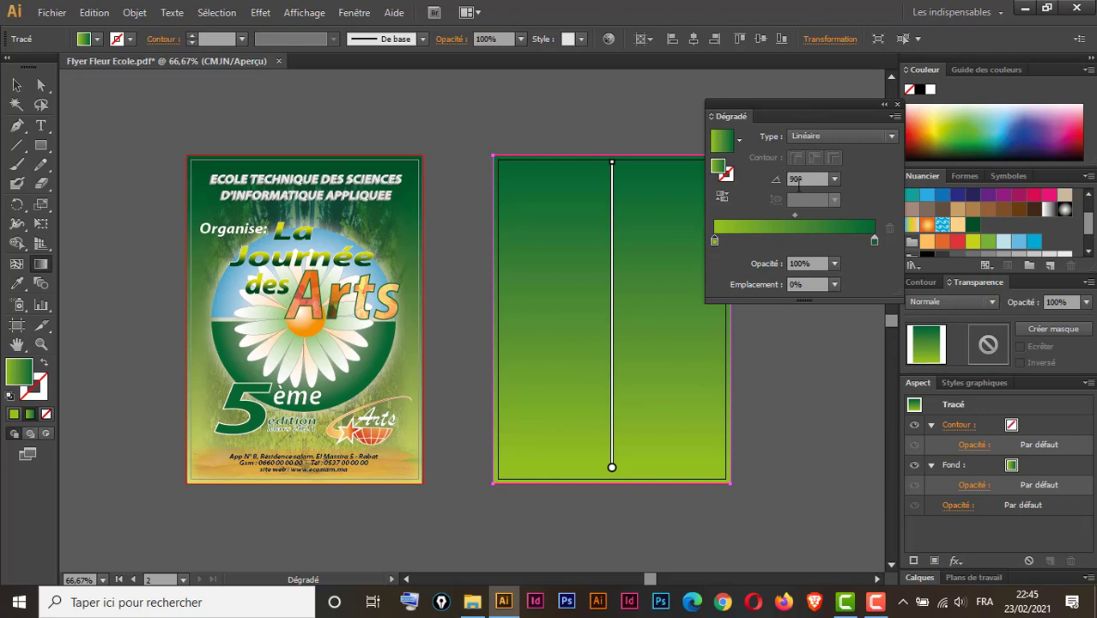
drag(822, 105, 810, 154)
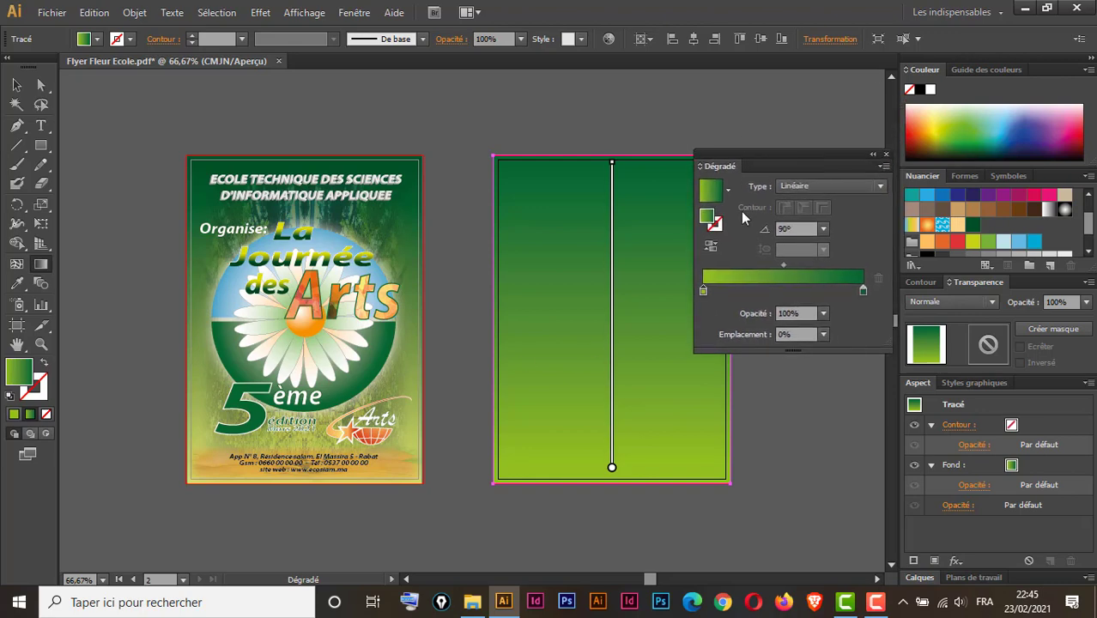
drag(738, 166, 1038, 284)
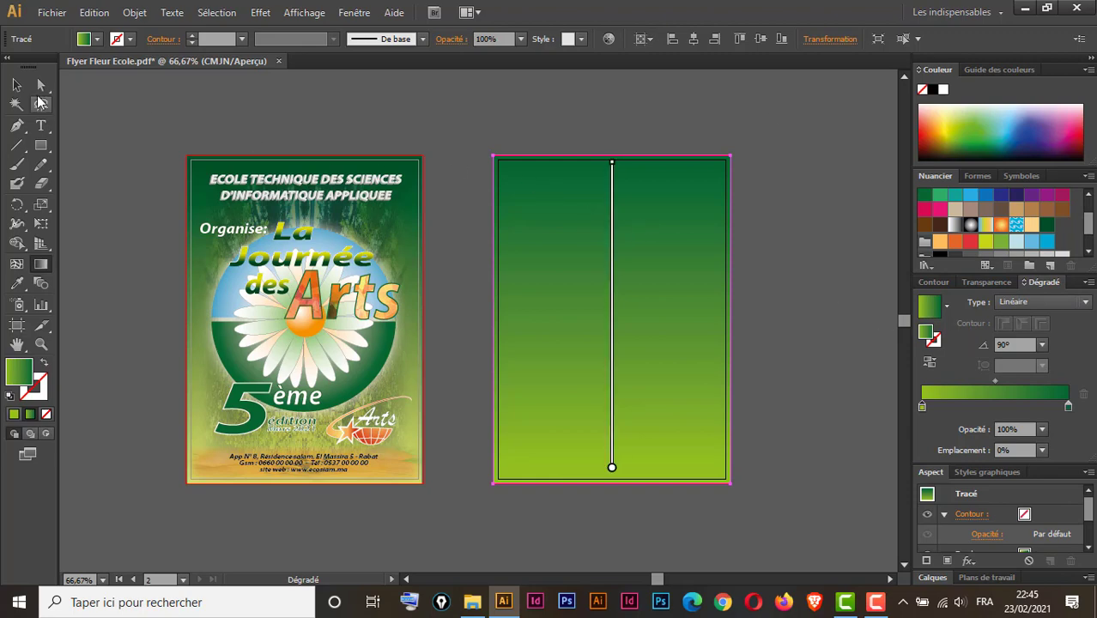
- Drag images.jpg from the Flyer fleur Ecole folder onto the second artboard
click(16, 85)
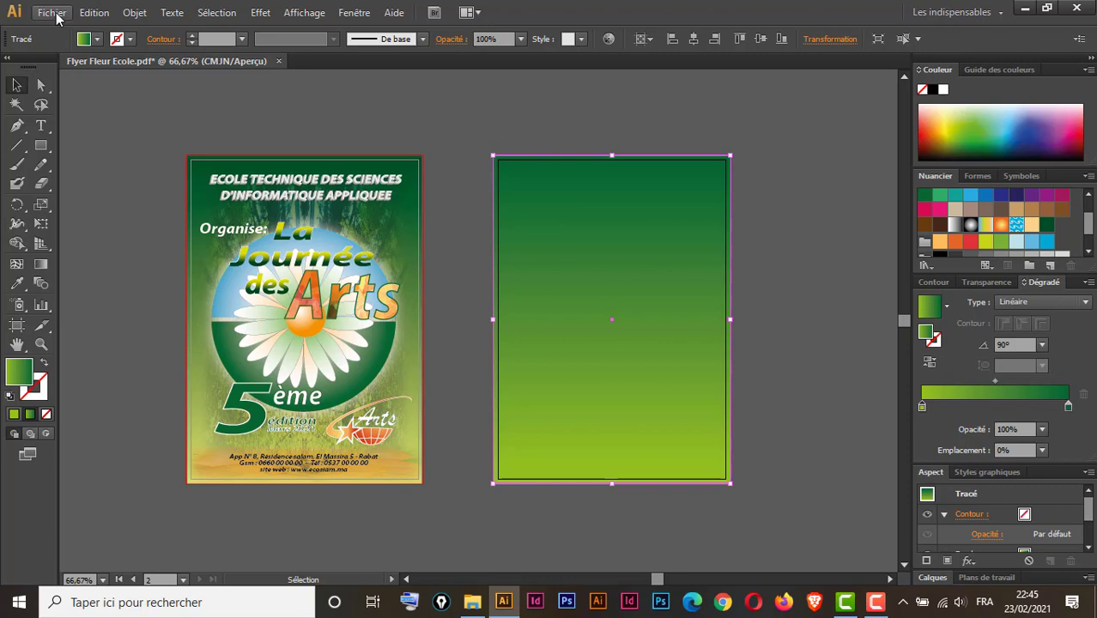
click(472, 602)
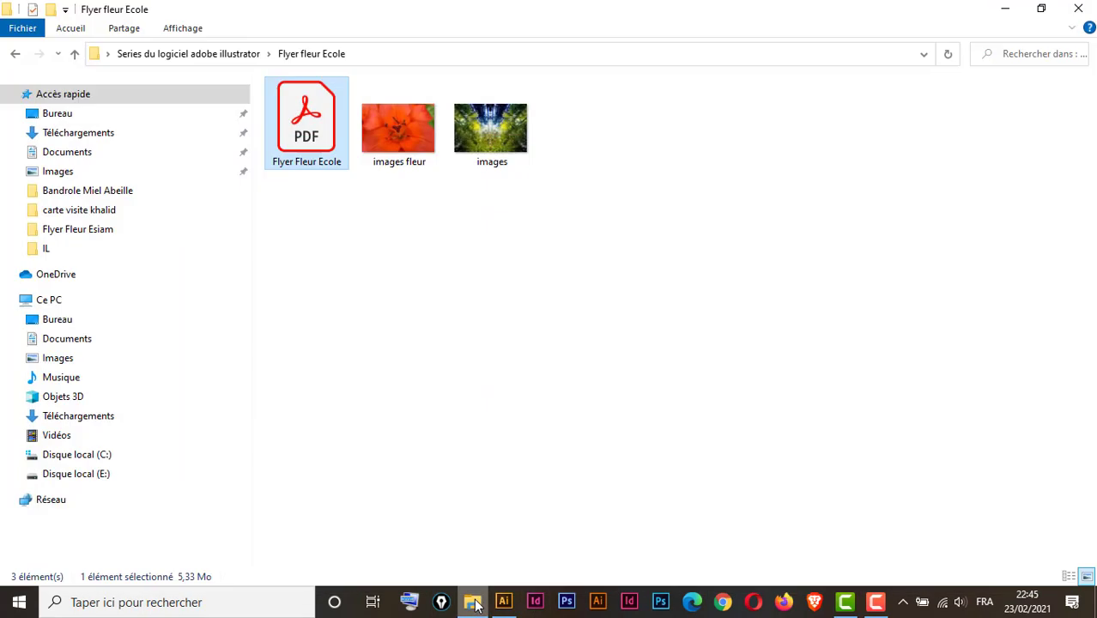
click(1041, 9)
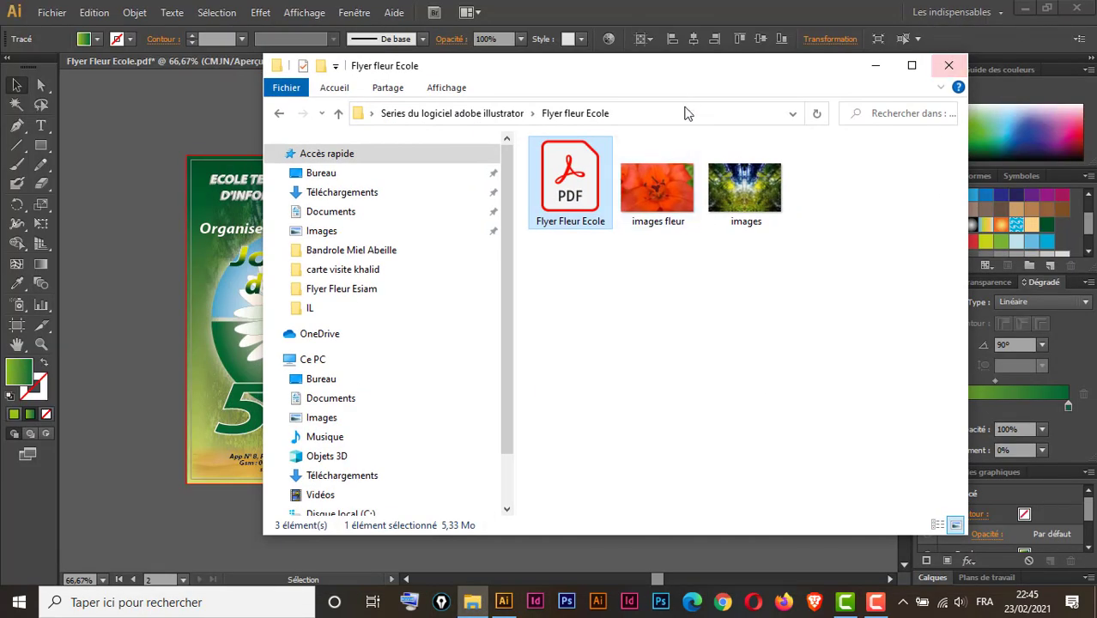
drag(680, 78, 448, 224)
mouse_move(525, 333)
mouse_down()
mouse_move(646, 211)
mouse_move(776, 192)
mouse_move(626, 233)
mouse_move(616, 220)
mouse_move(704, 464)
mouse_up()
click(645, 215)
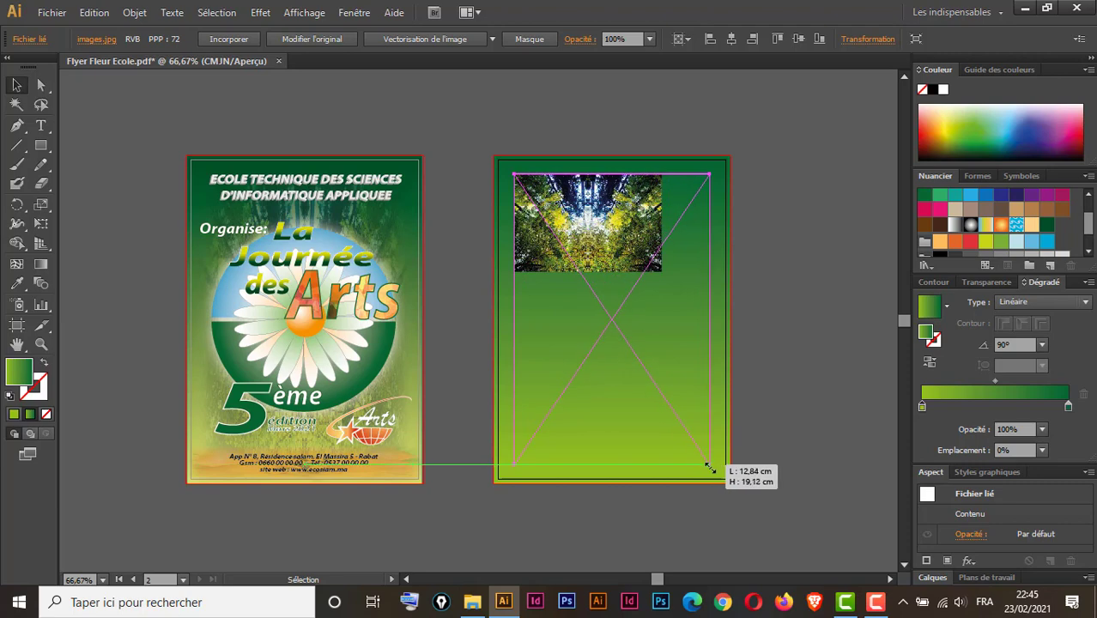
- Stretch the forest photo to fill the artboard and embed it with Incorporer
drag(705, 463, 714, 468)
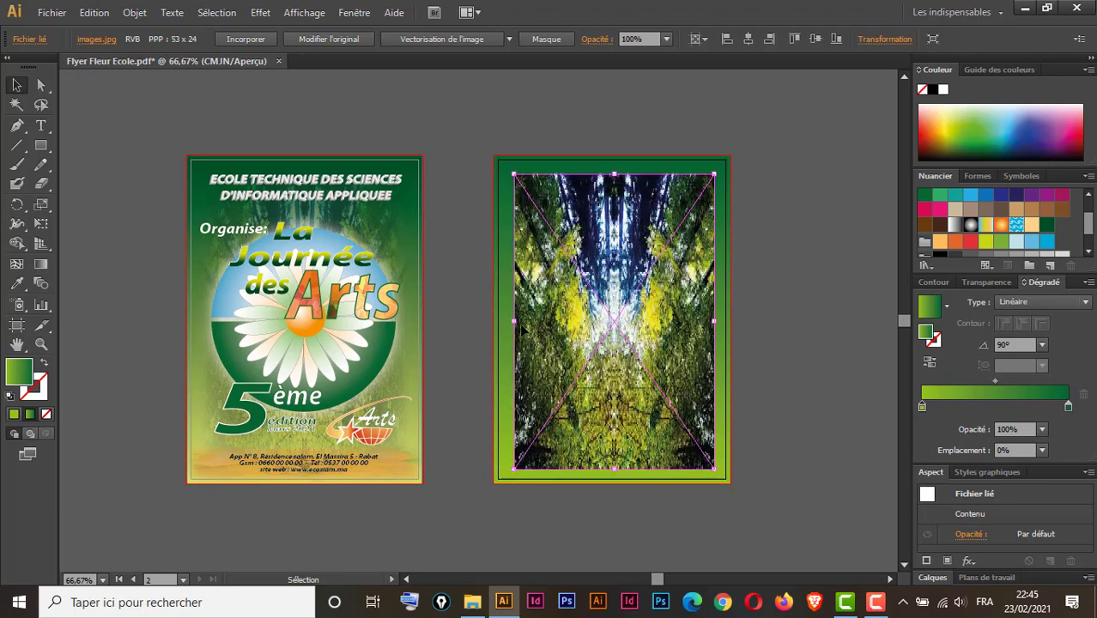
drag(512, 321, 508, 321)
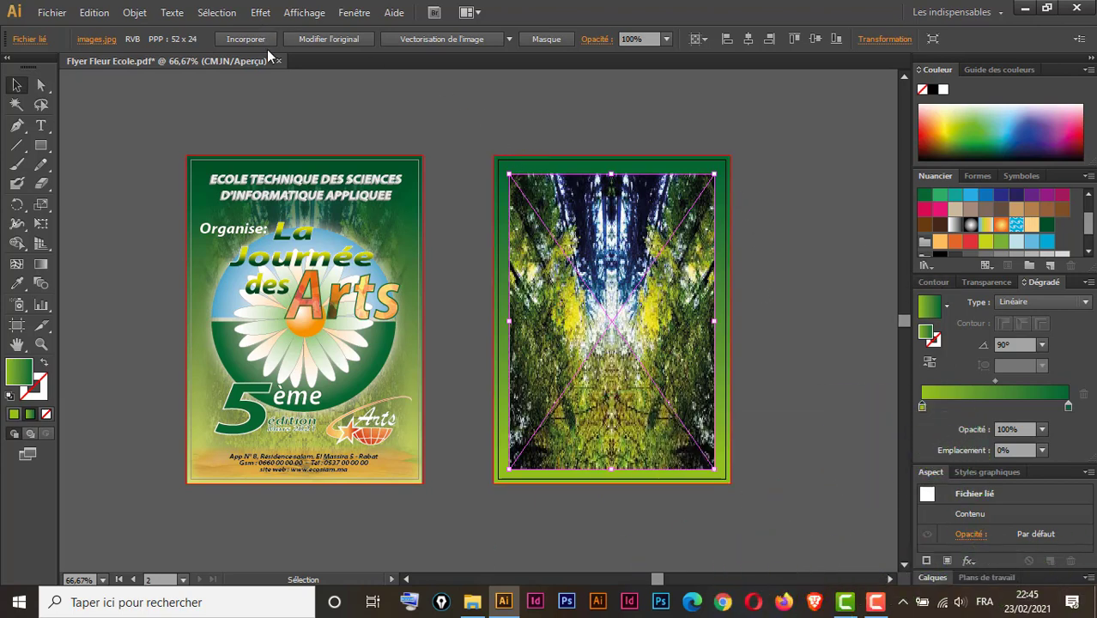
click(246, 39)
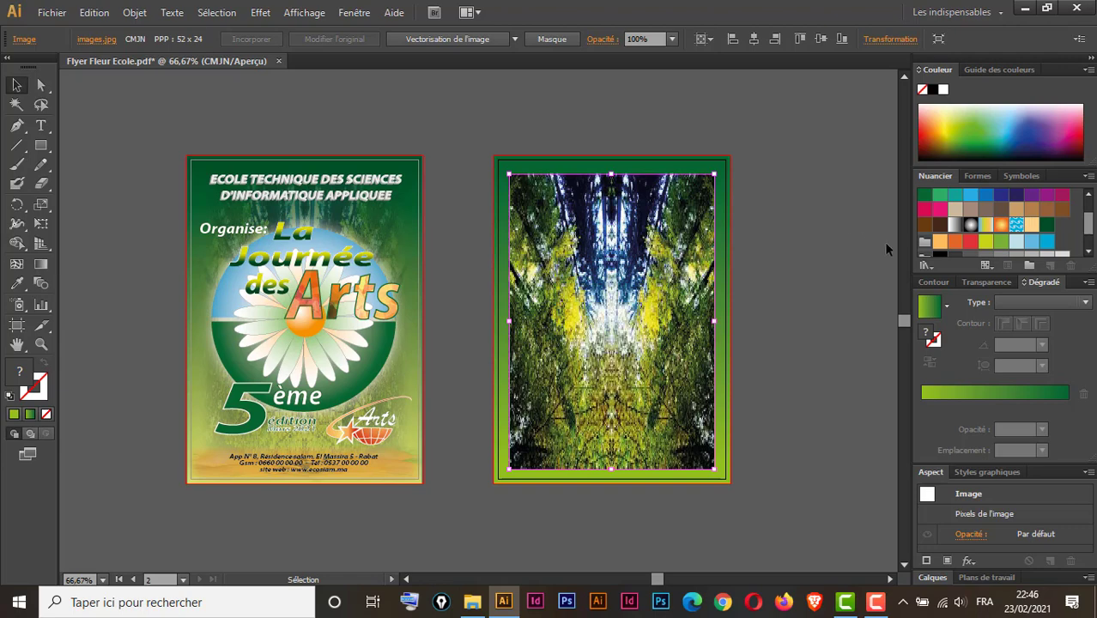
- Bring up the Pathfinder/Align panels and check that alignment is relative to the artboard
key(ctrl)
key(ctrl+shift+F9)
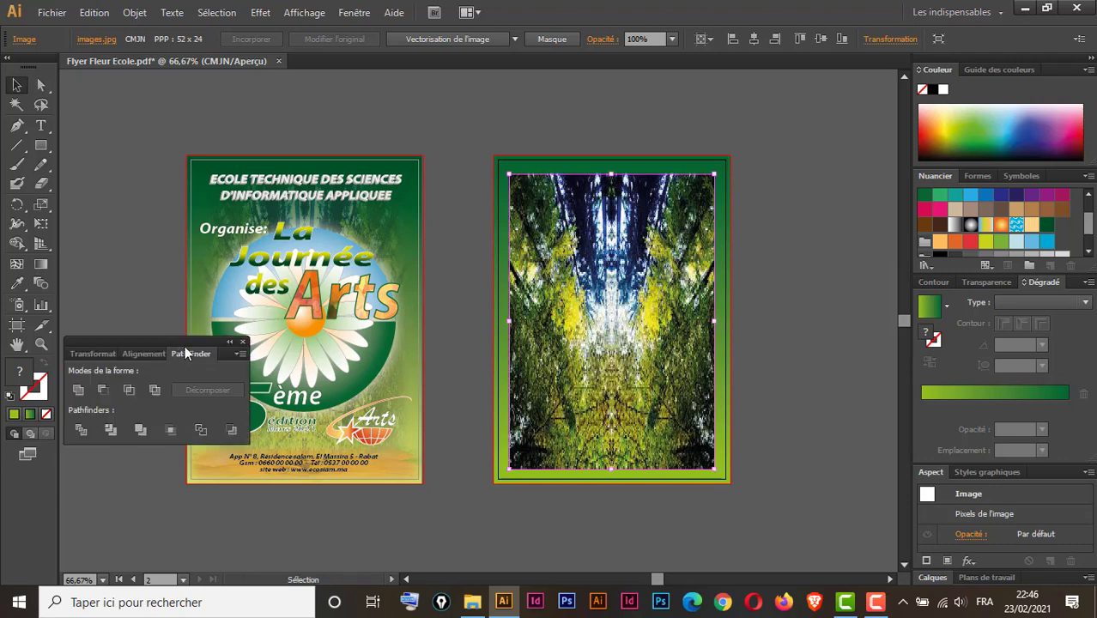
mouse_move(185, 345)
mouse_down()
mouse_move(848, 44)
mouse_move(824, 91)
mouse_up()
click(801, 101)
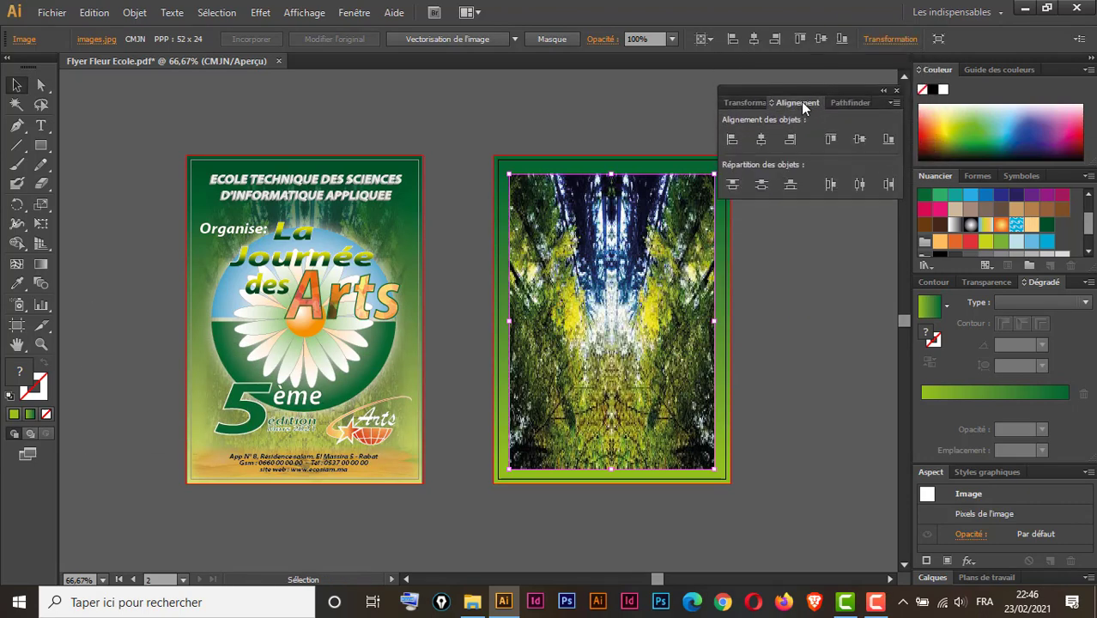
click(893, 102)
click(934, 109)
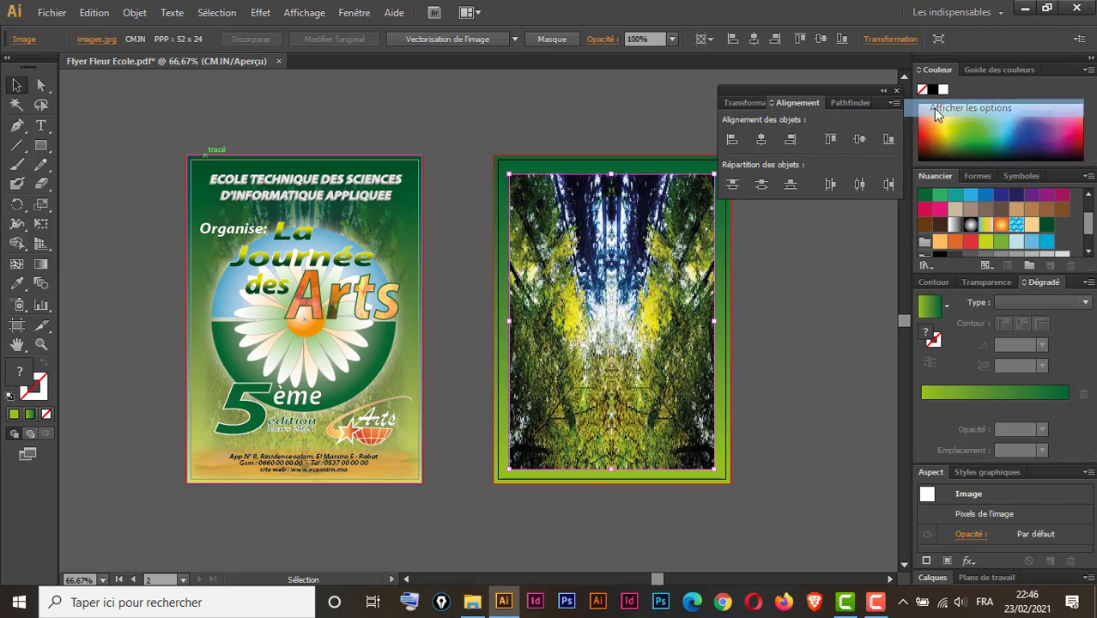
click(873, 232)
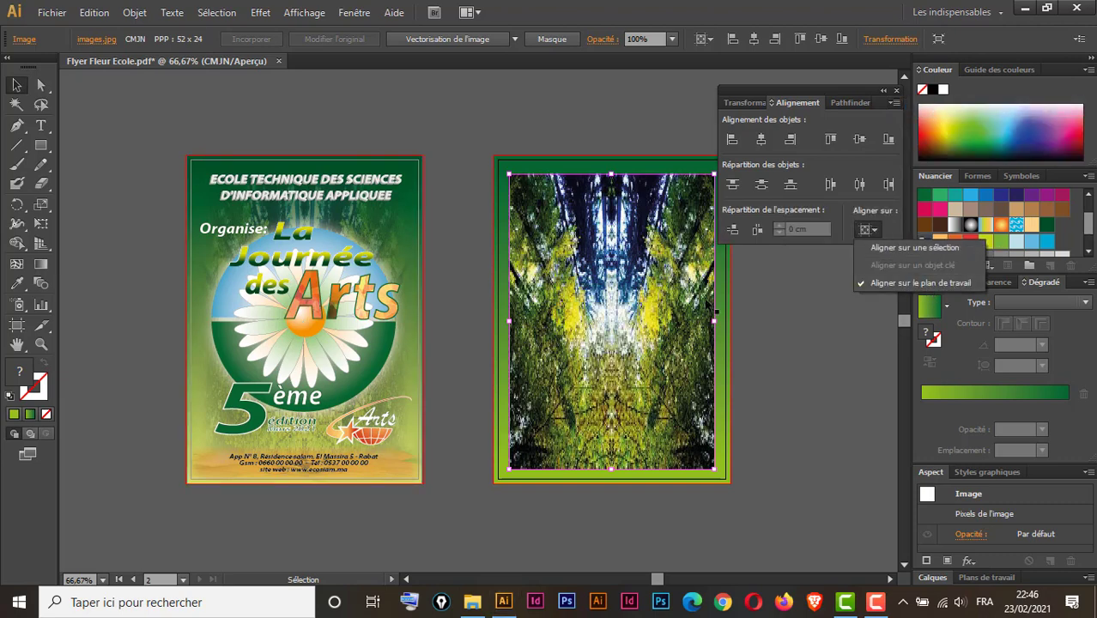
- Select the forest photo and apply horizontal and vertical centre alignment to the artboard
click(629, 268)
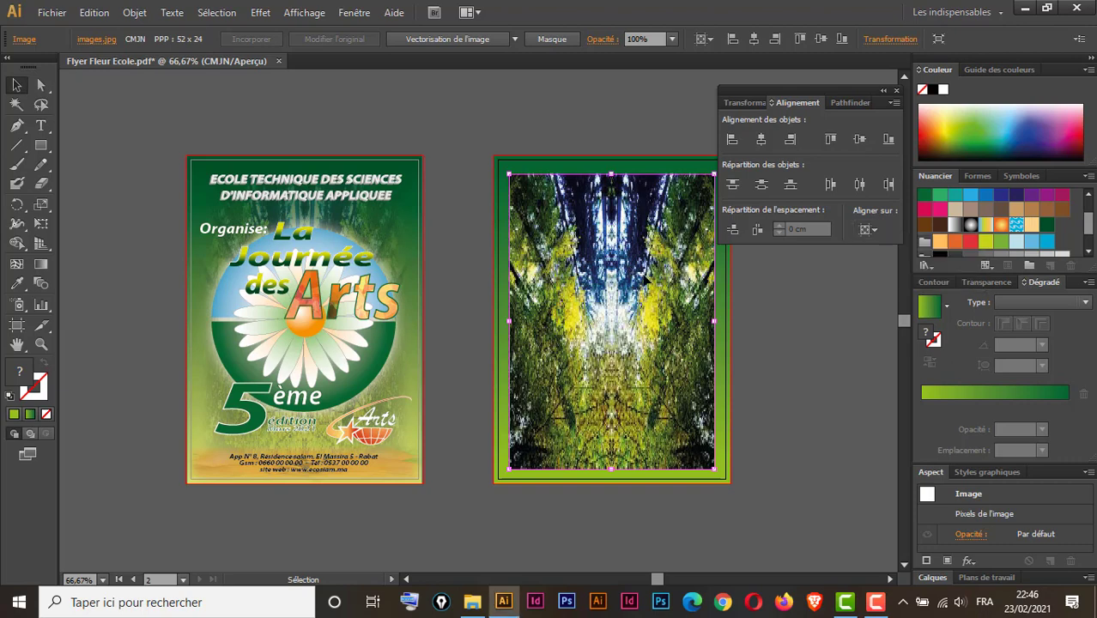
drag(646, 273, 644, 294)
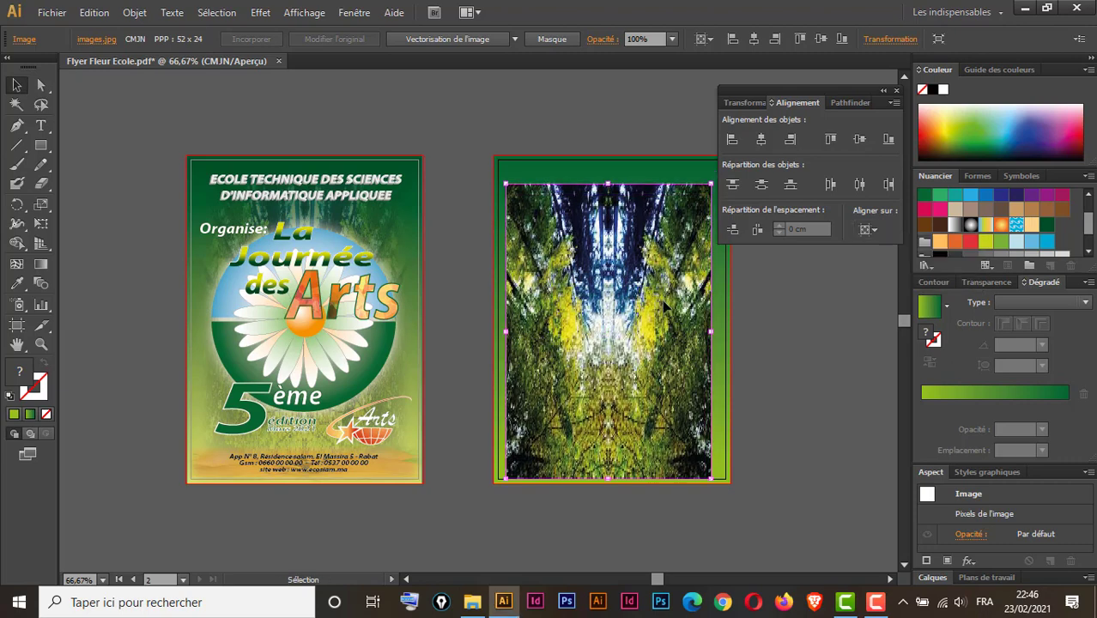
click(872, 230)
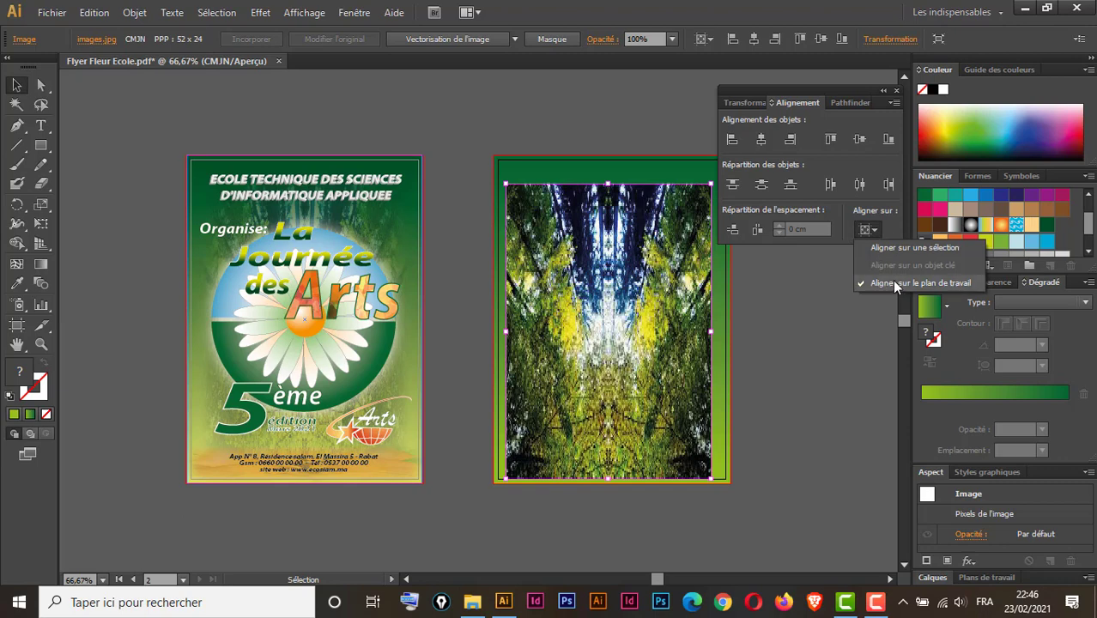
click(872, 229)
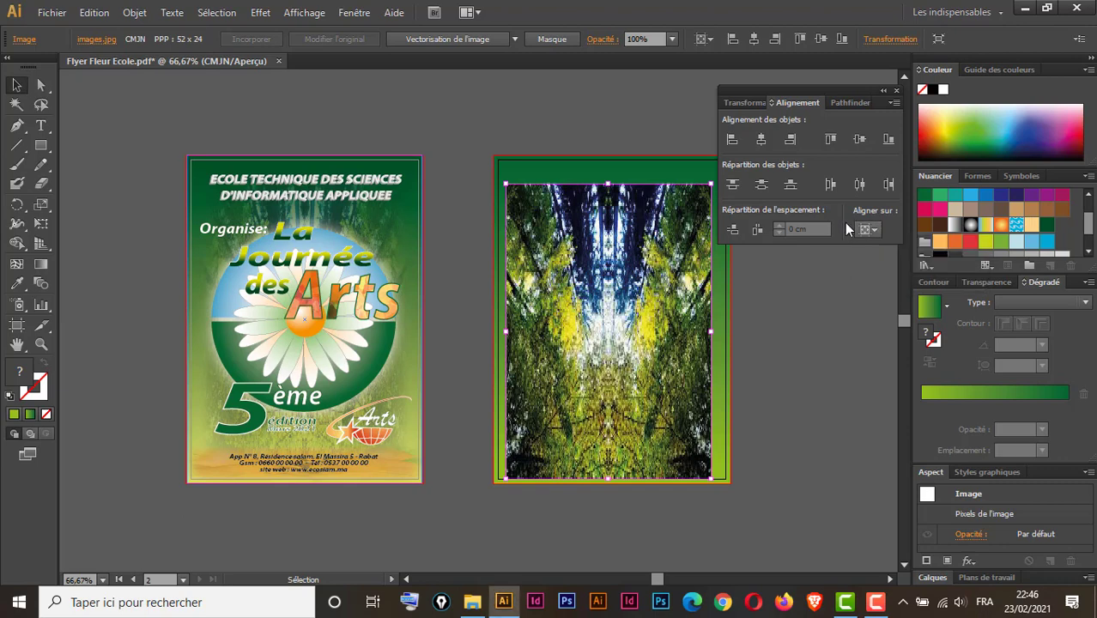
click(761, 139)
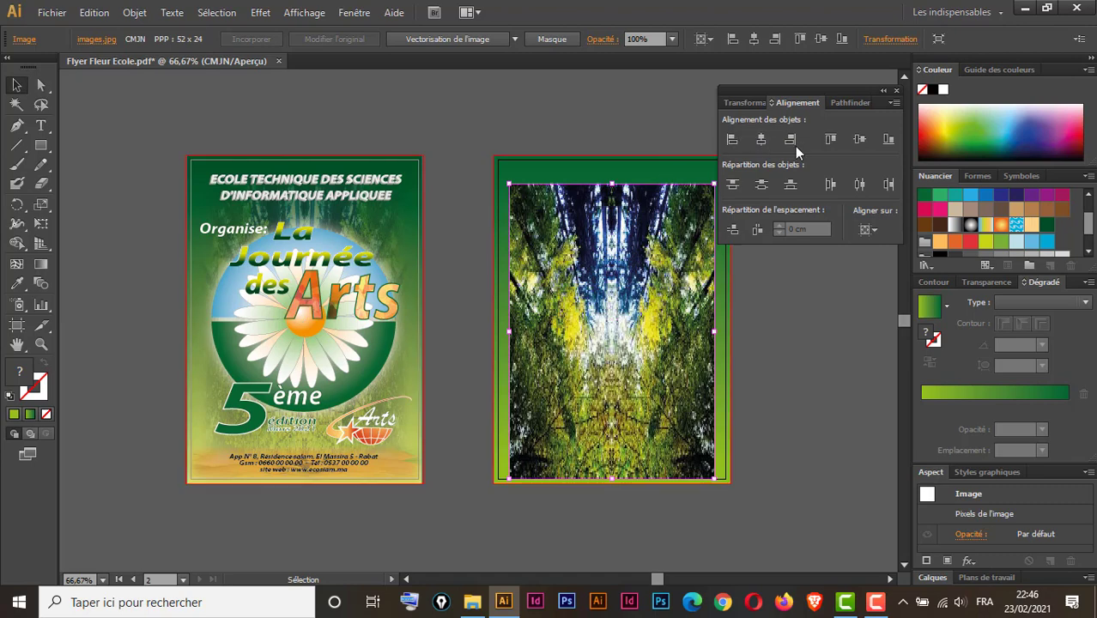
click(858, 140)
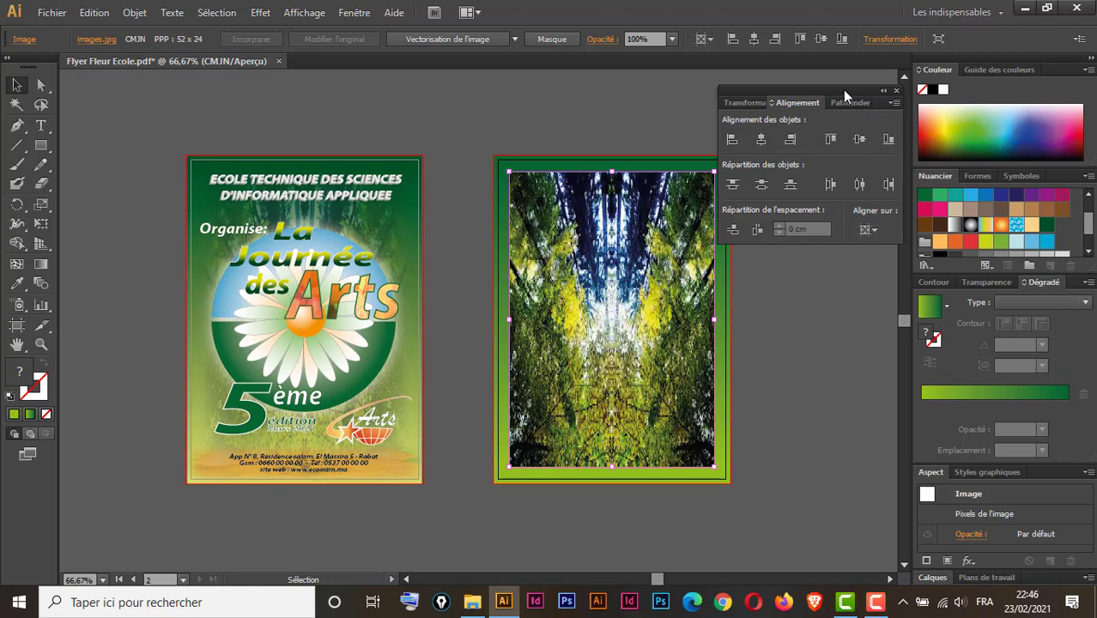
- Collapse the docked panels to icons and close the Pathfinder panel
mouse_move(845, 90)
mouse_down()
mouse_move(857, 123)
mouse_move(901, 103)
mouse_move(858, 101)
mouse_move(900, 98)
mouse_up()
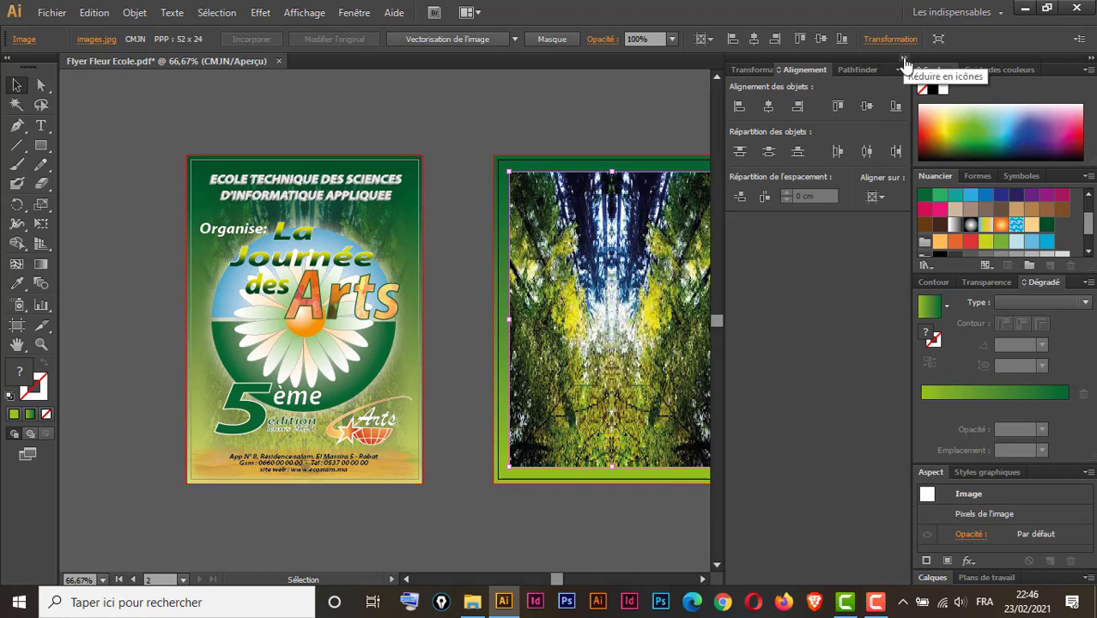
click(904, 65)
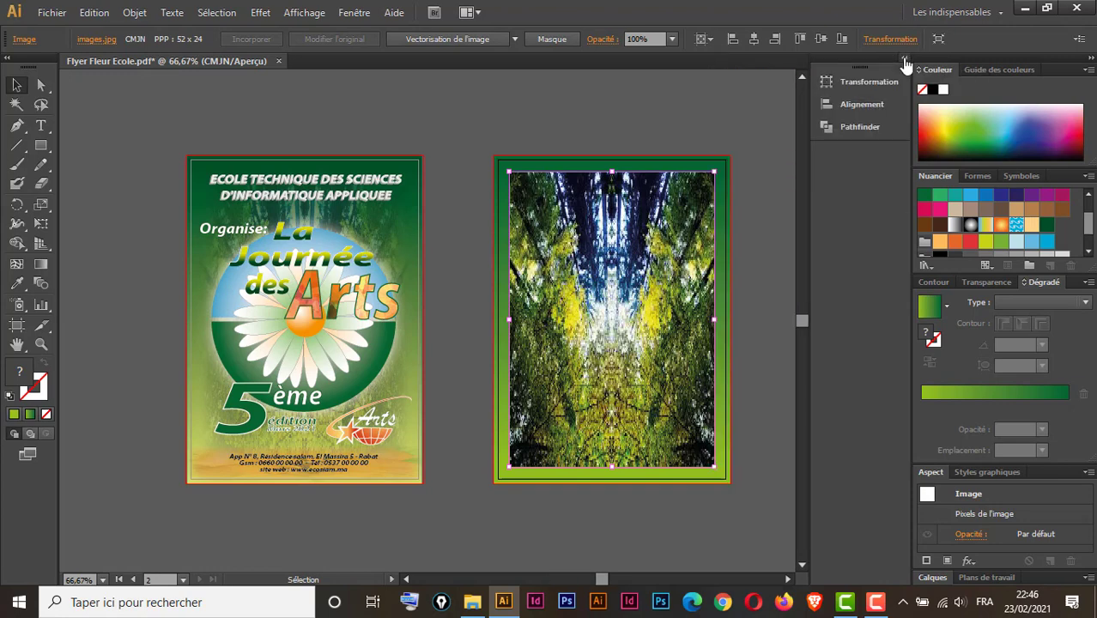
drag(810, 169, 893, 166)
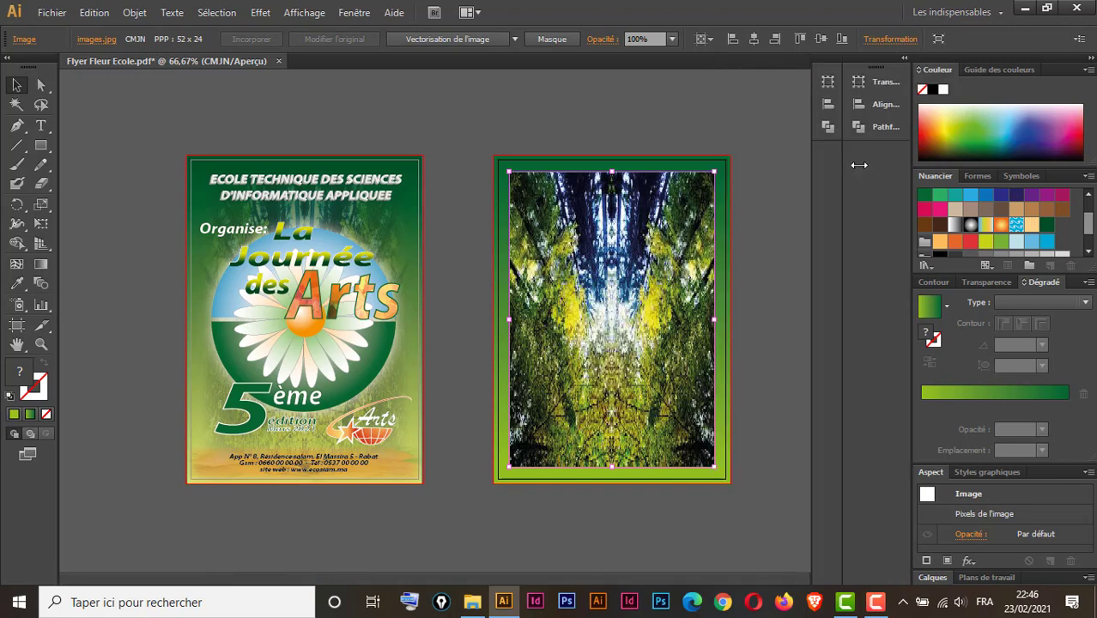
click(895, 82)
click(895, 105)
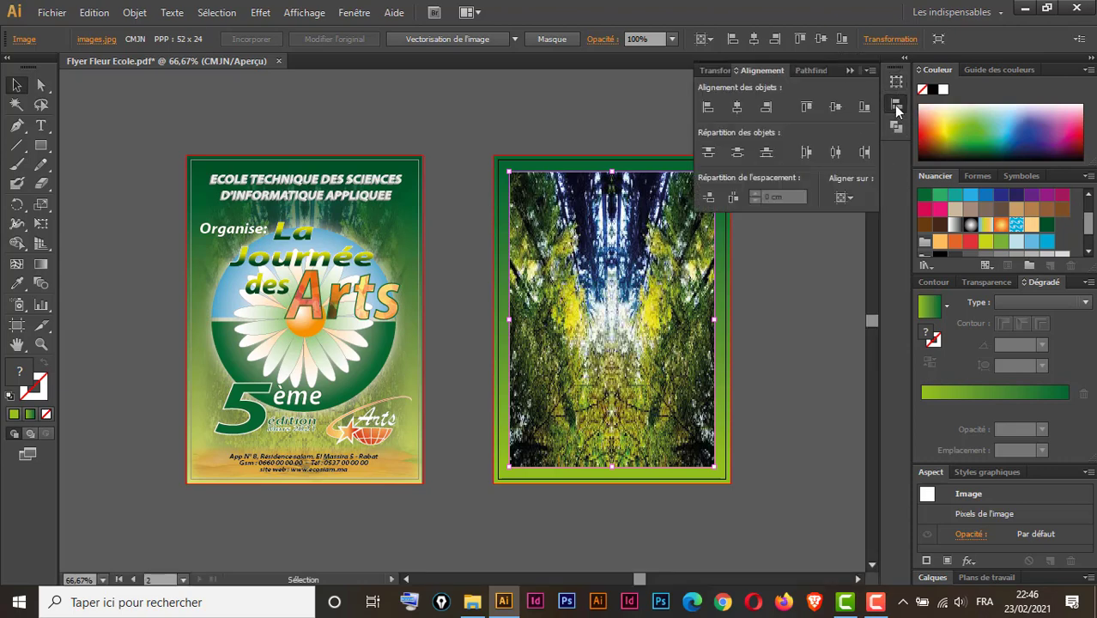
click(895, 127)
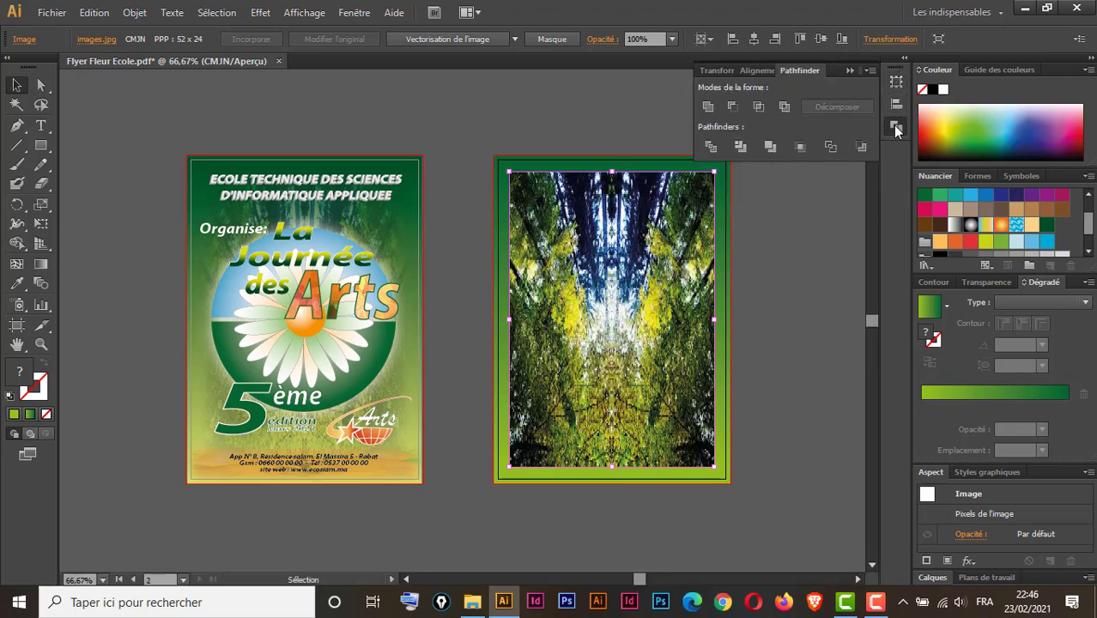
click(849, 72)
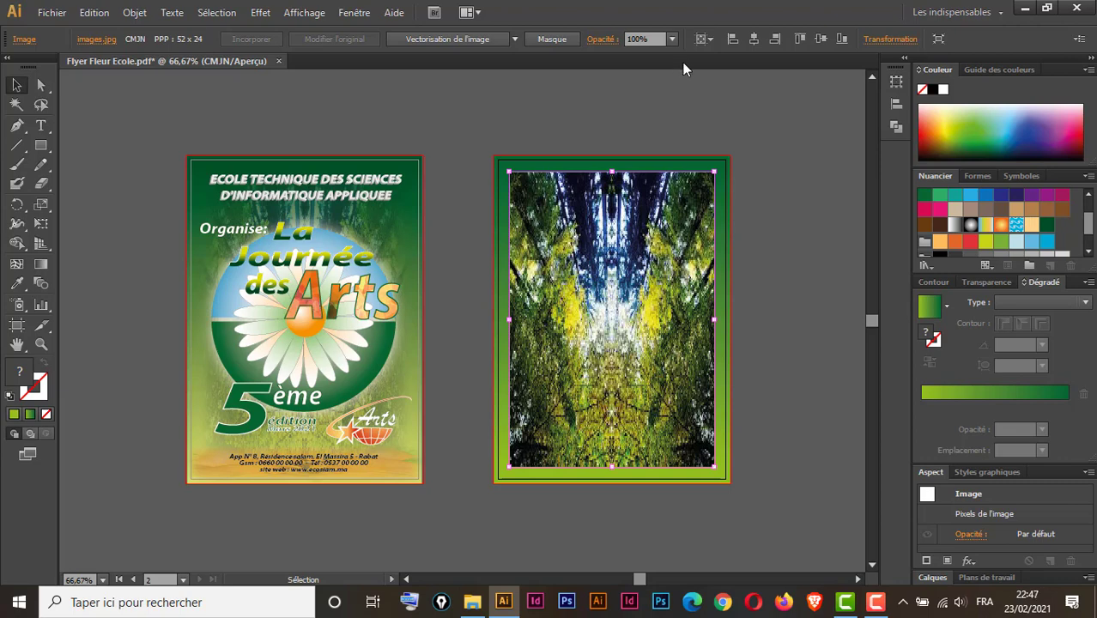
- Drop the forest photo's opacity to 50%, then 40%, and deselect it
click(674, 41)
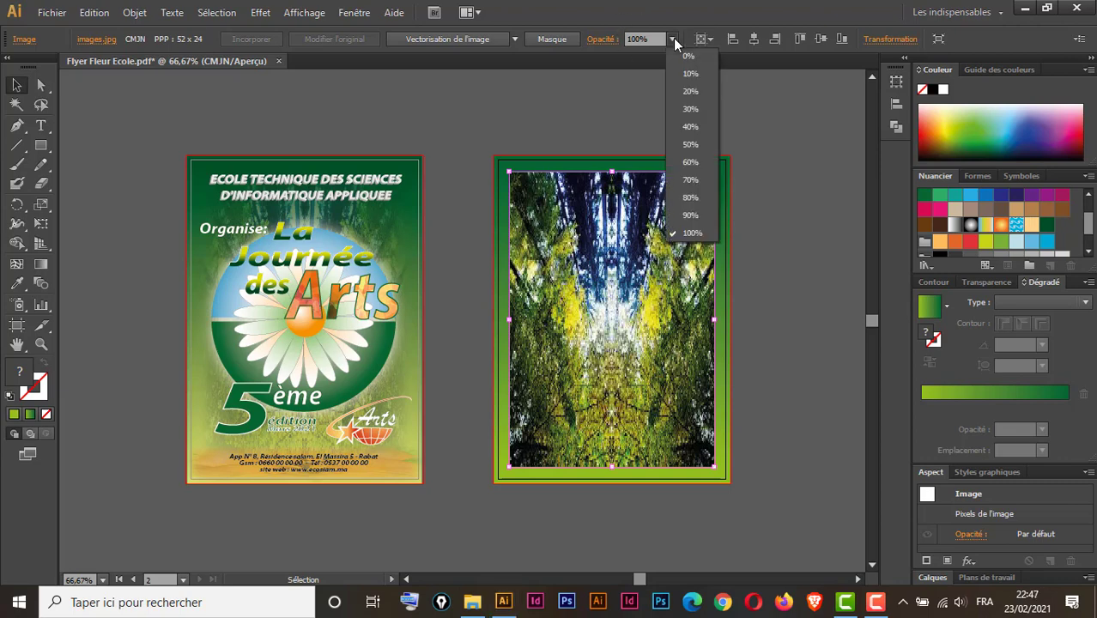
click(692, 144)
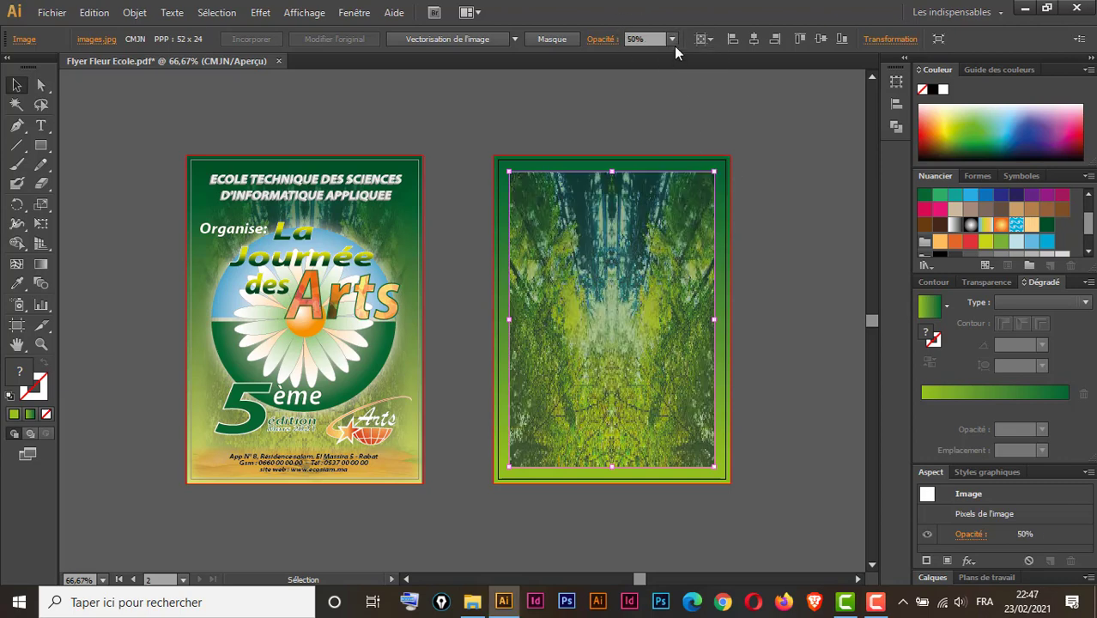
click(673, 41)
click(691, 121)
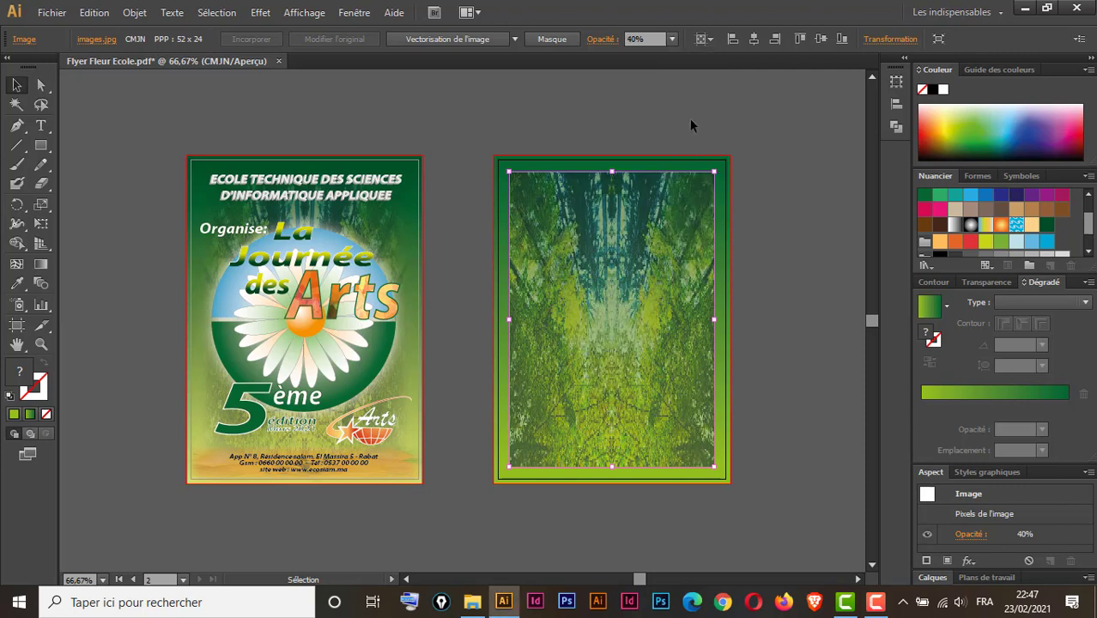
click(794, 303)
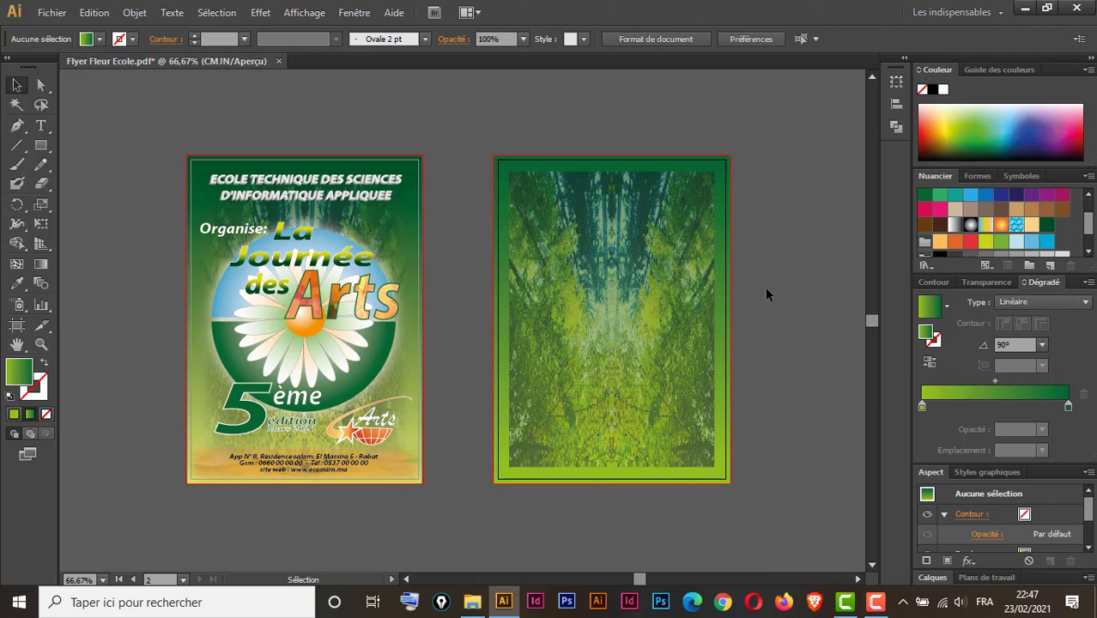
- Select the forest image and open the Feather effect with preview on
click(657, 236)
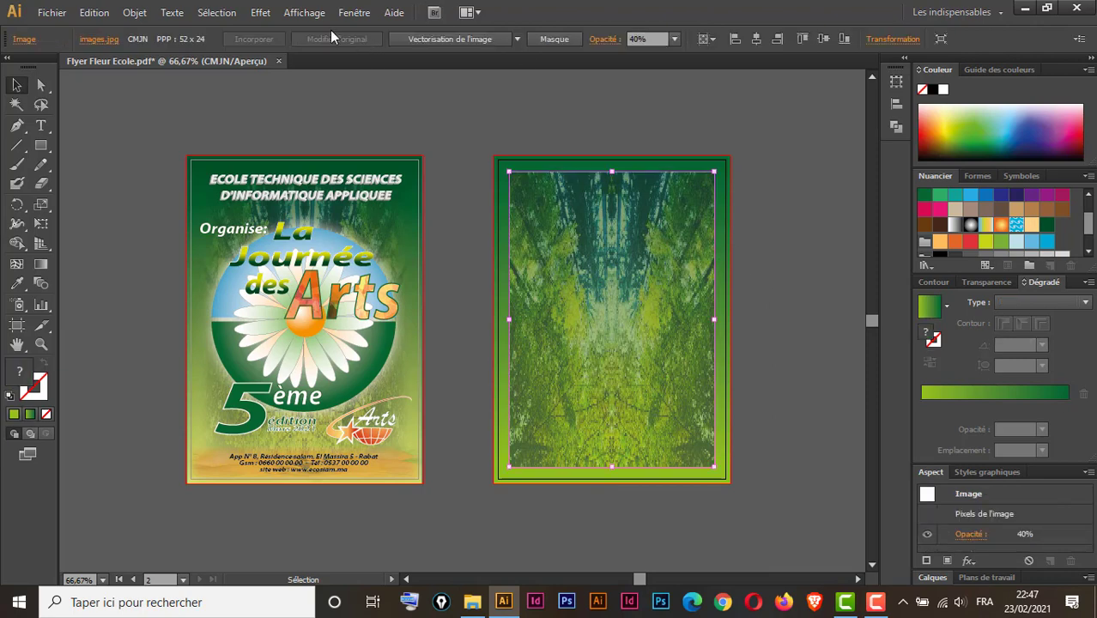
click(262, 13)
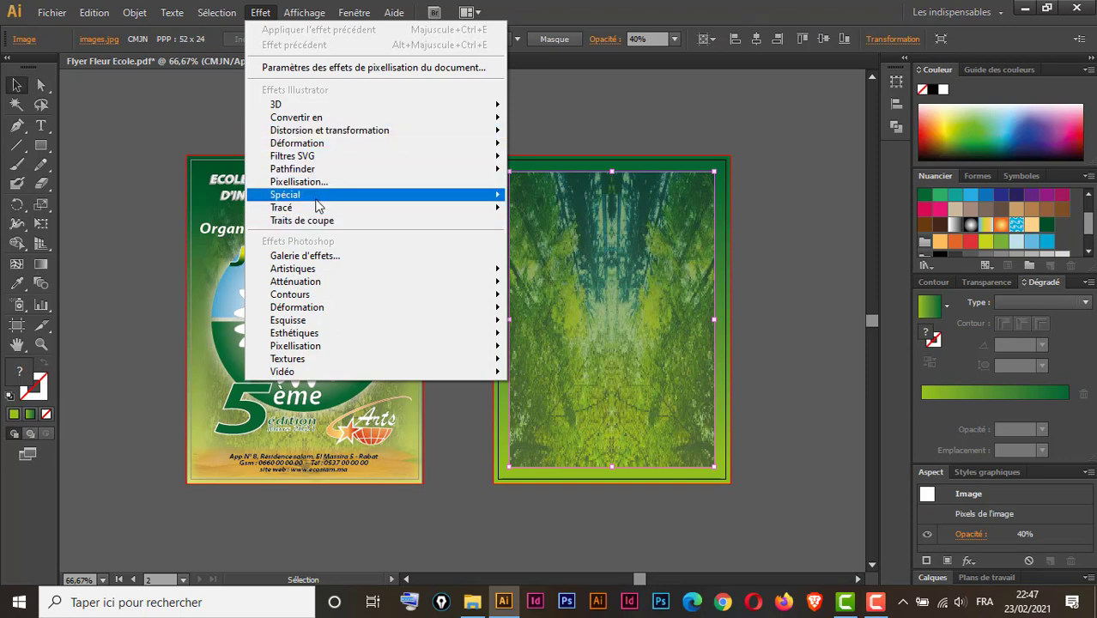
mouse_move(285, 195)
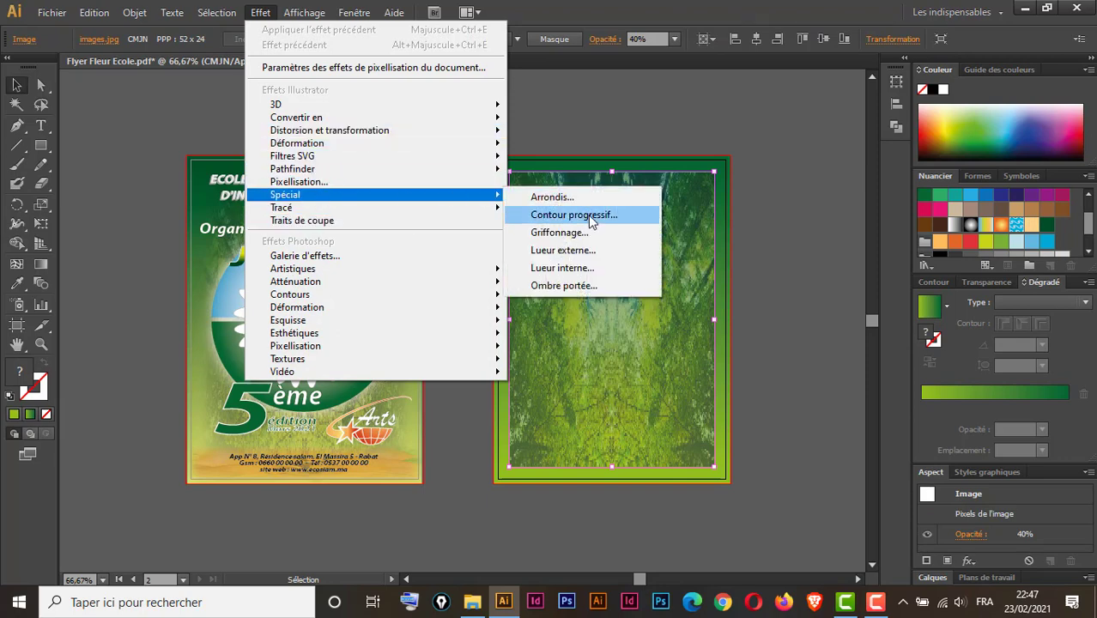
click(589, 215)
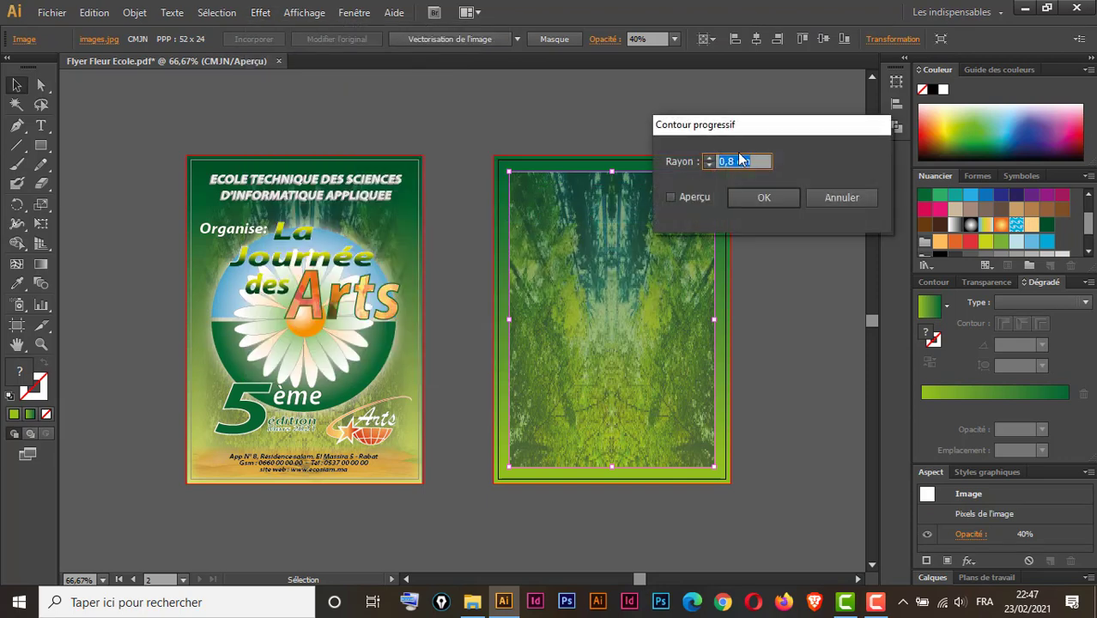
drag(780, 134, 308, 133)
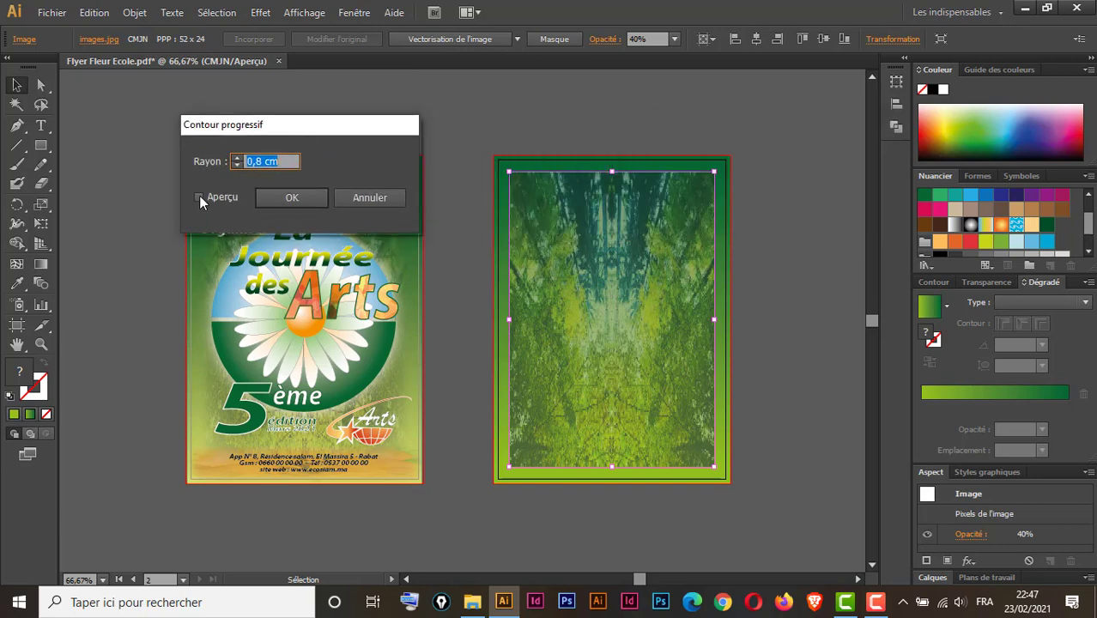
click(200, 197)
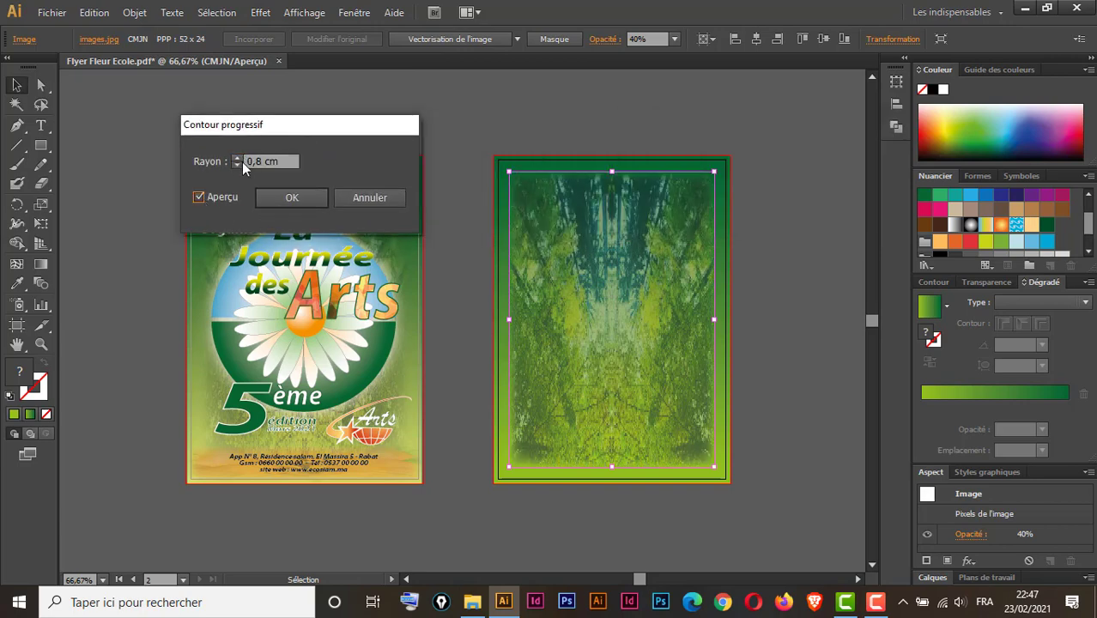
- Raise the feather radius step by step up to 2,8 cm
click(238, 160)
click(237, 159)
click(238, 159)
click(238, 159)
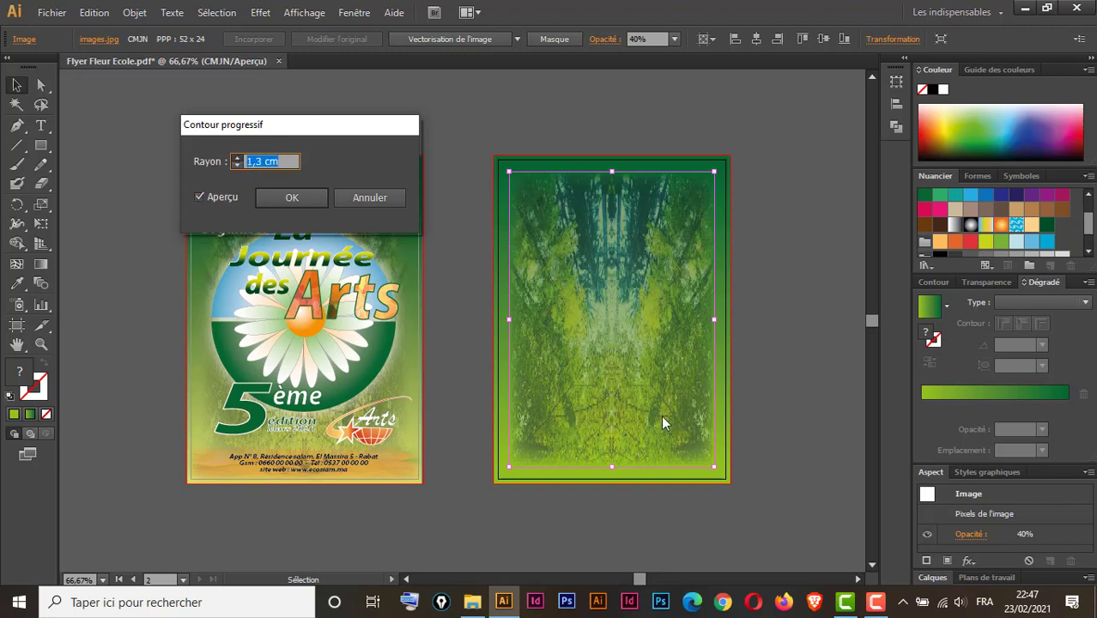
click(237, 159)
click(238, 159)
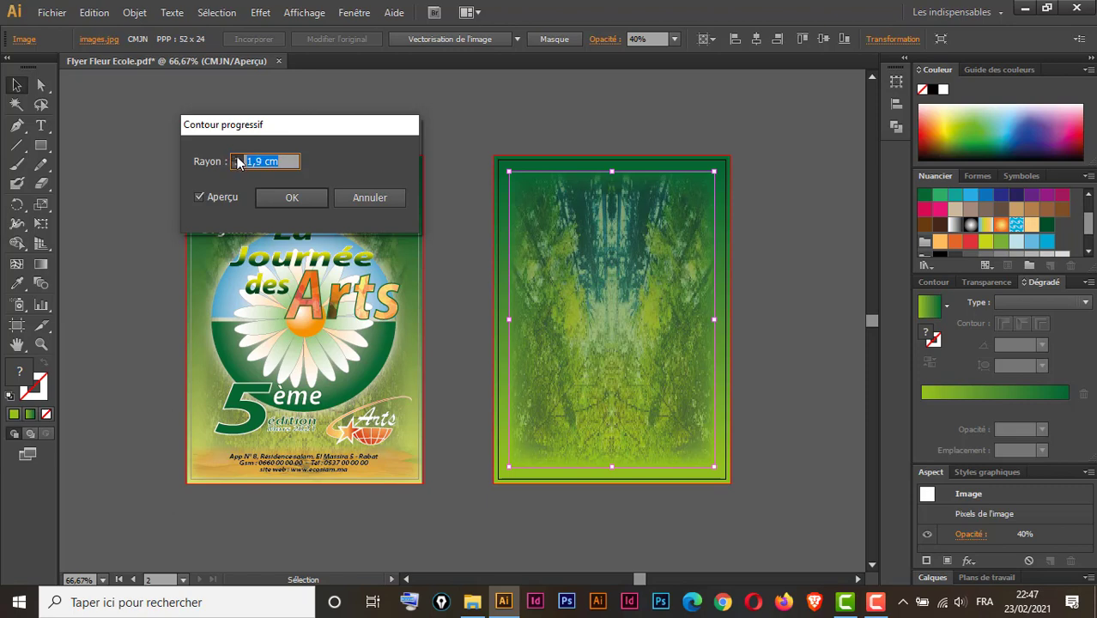
click(237, 159)
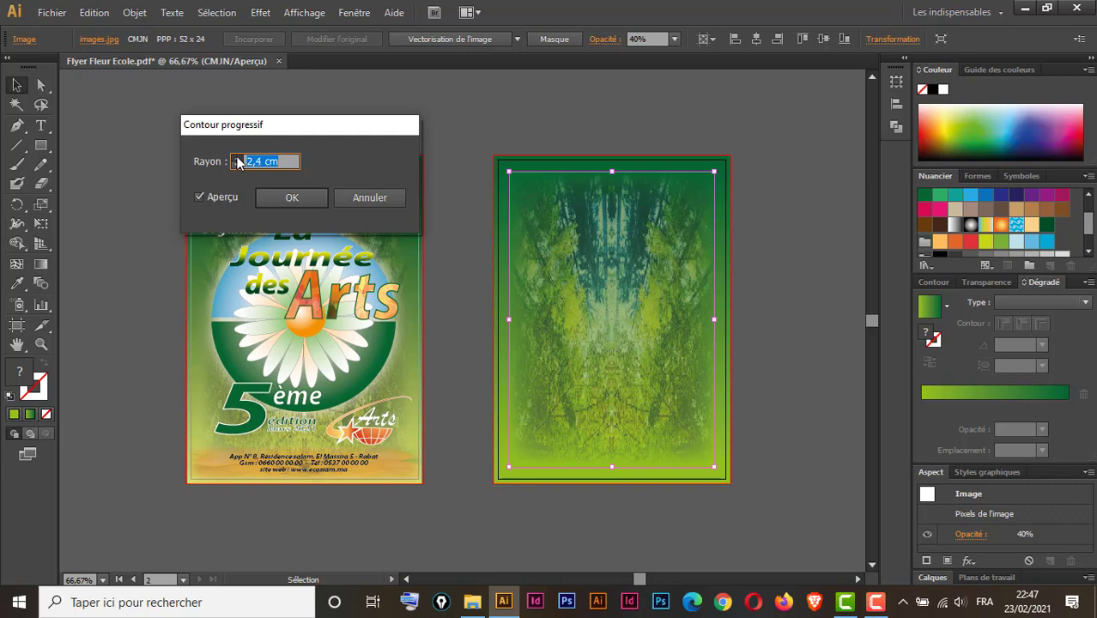
click(237, 159)
click(238, 159)
key(Up)
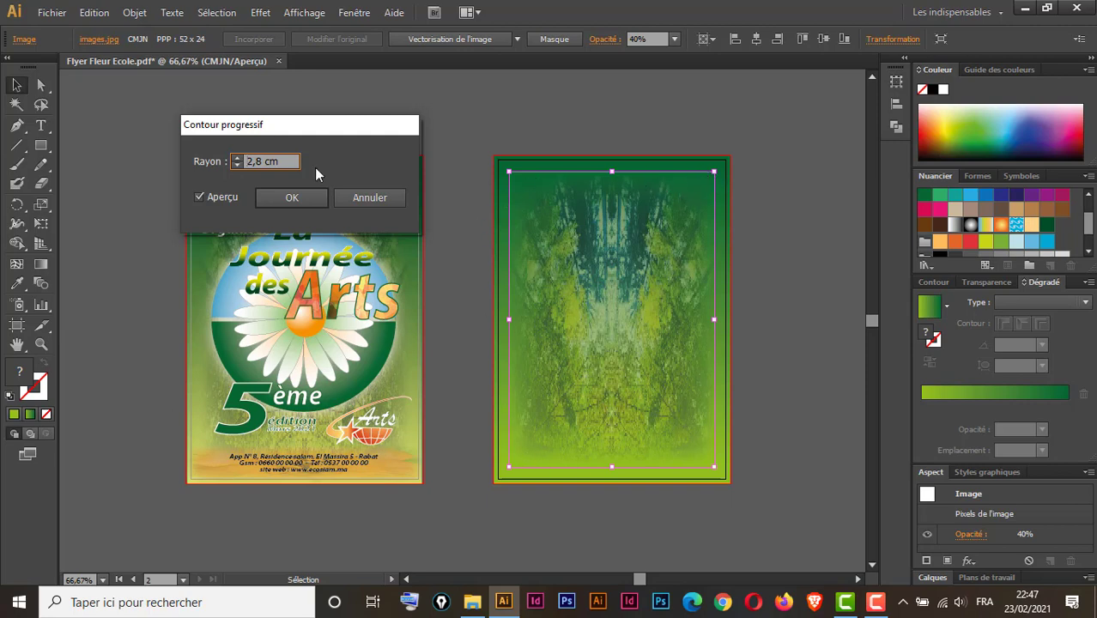
- Increase the feather radius to 3,6 cm and apply the effect
click(238, 161)
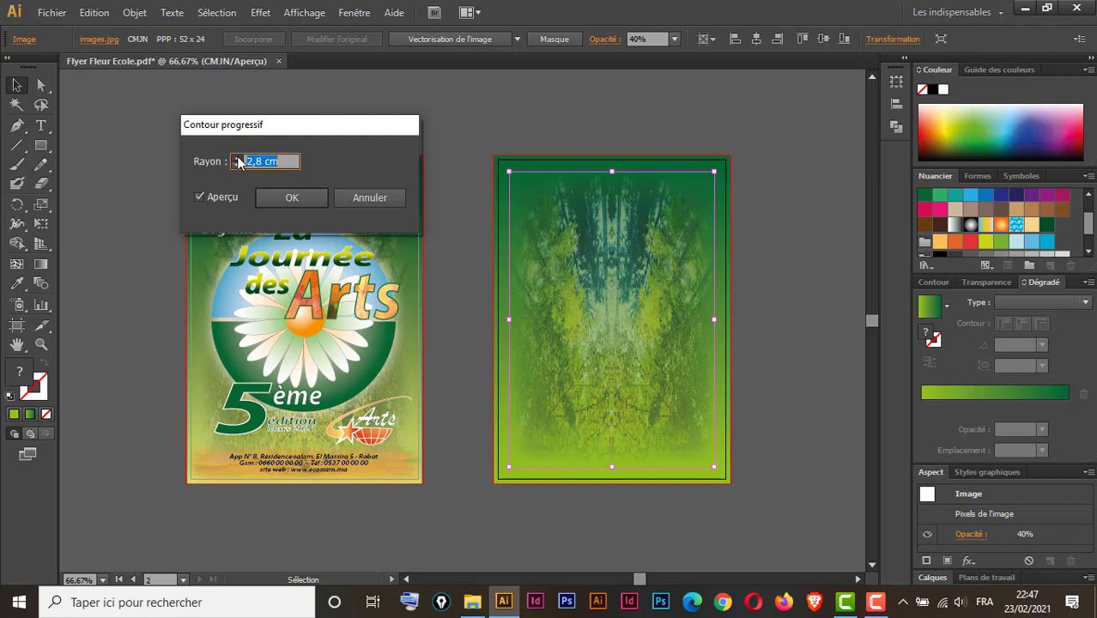
click(239, 161)
click(238, 159)
click(238, 162)
click(238, 160)
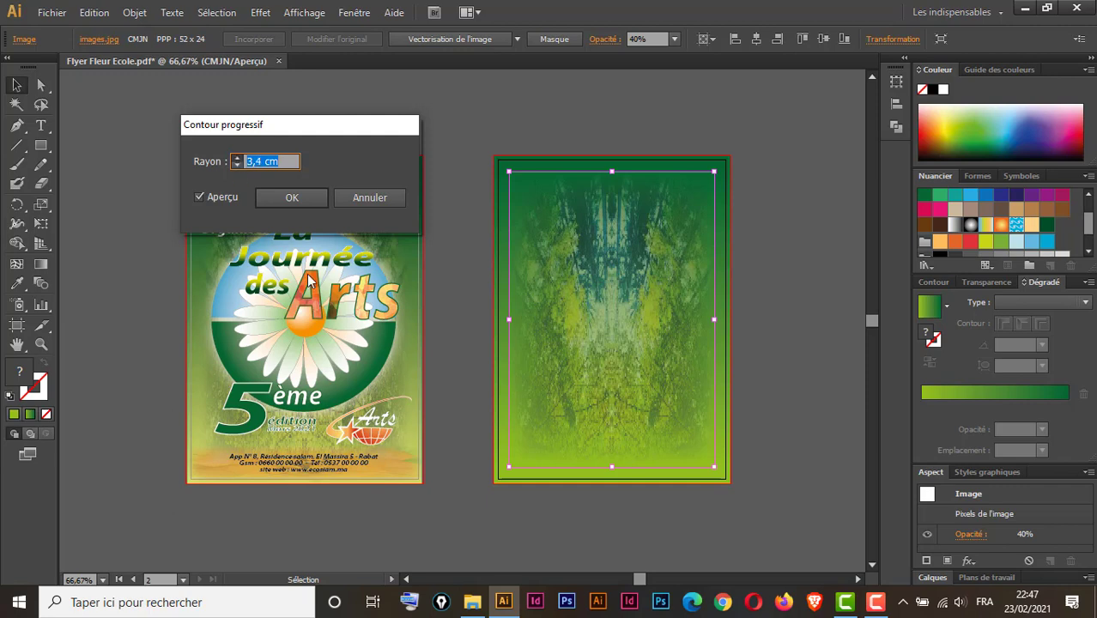
click(239, 161)
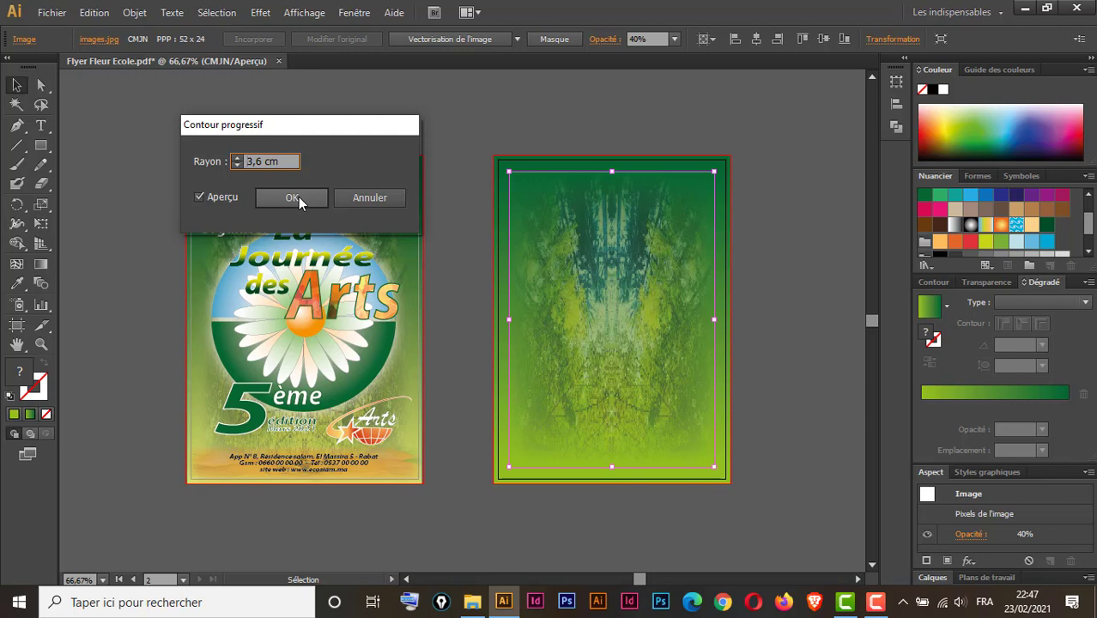
click(298, 197)
- Deselect, test marquee selections across both artboards, and make the second artboard active
click(755, 150)
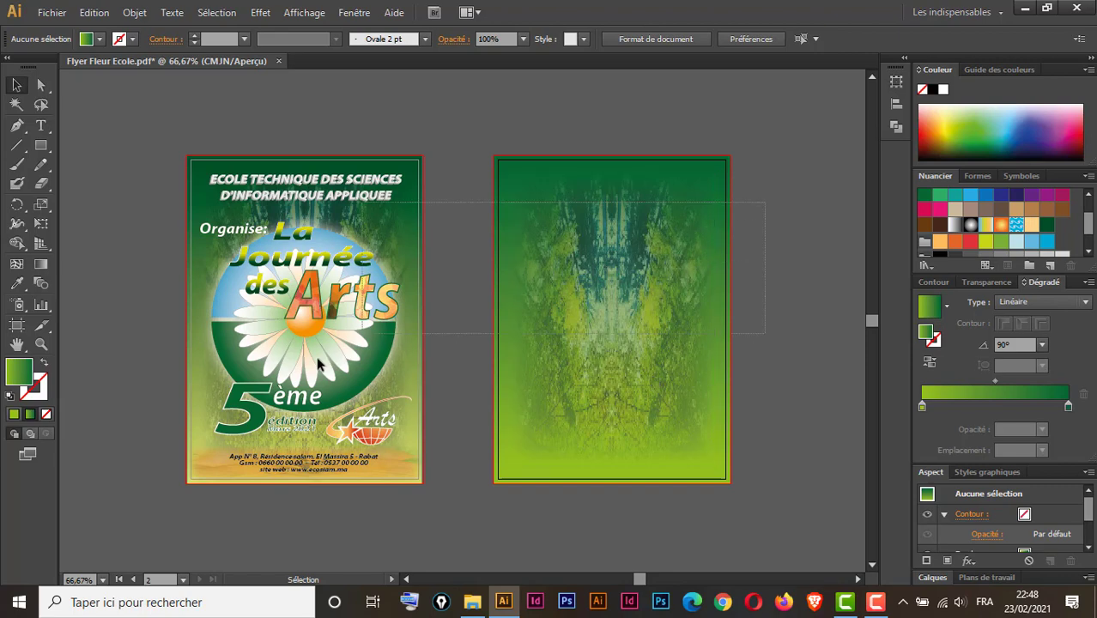
drag(599, 266, 184, 487)
click(783, 152)
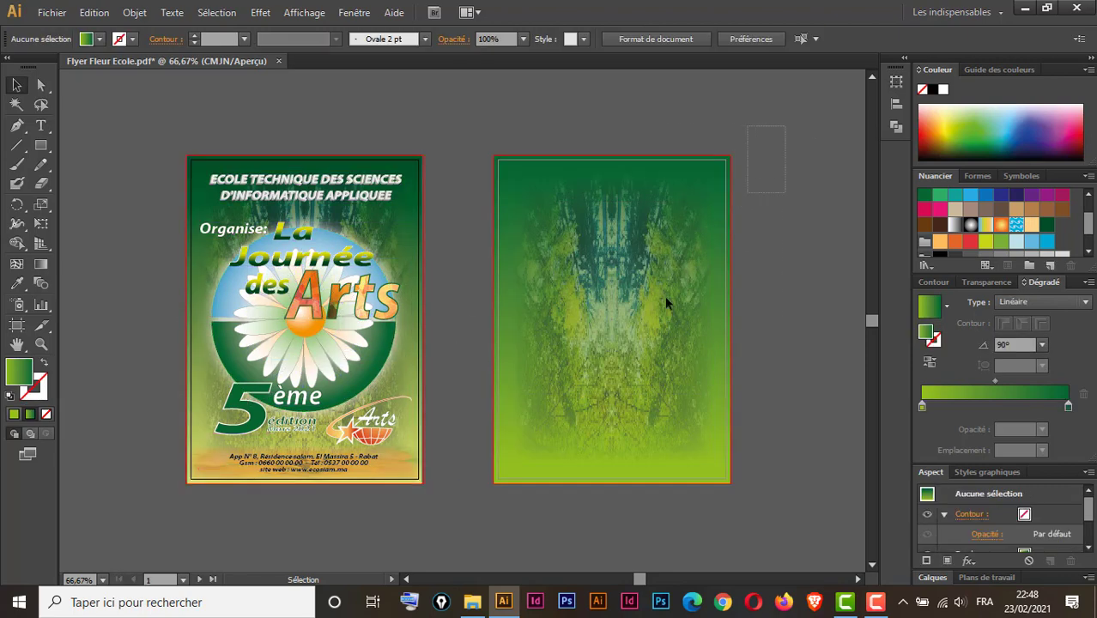
drag(666, 300, 124, 537)
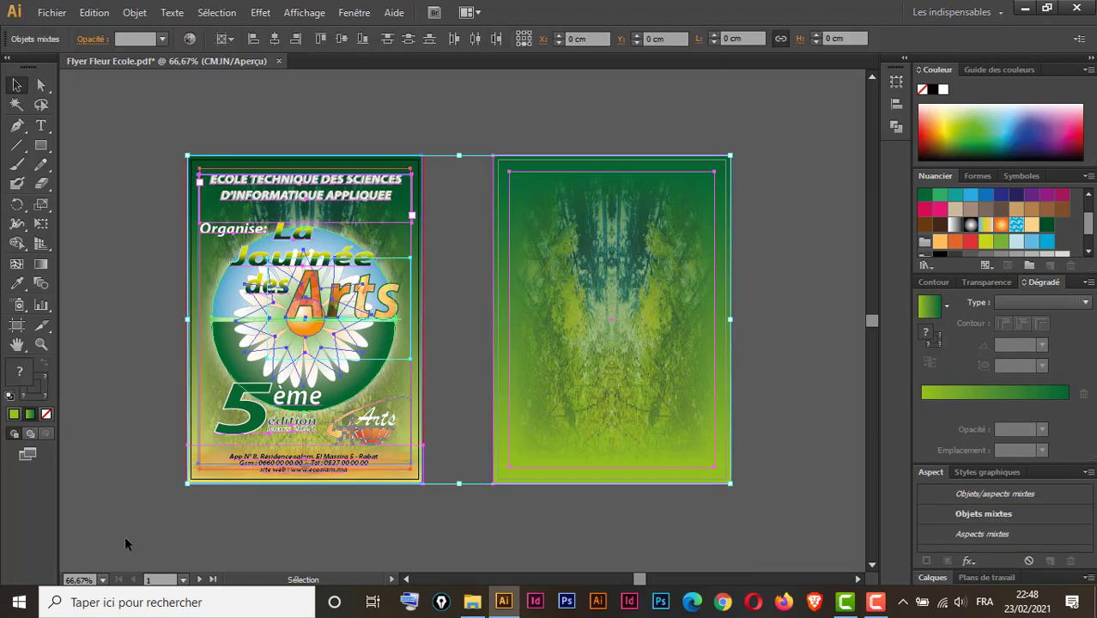
click(462, 556)
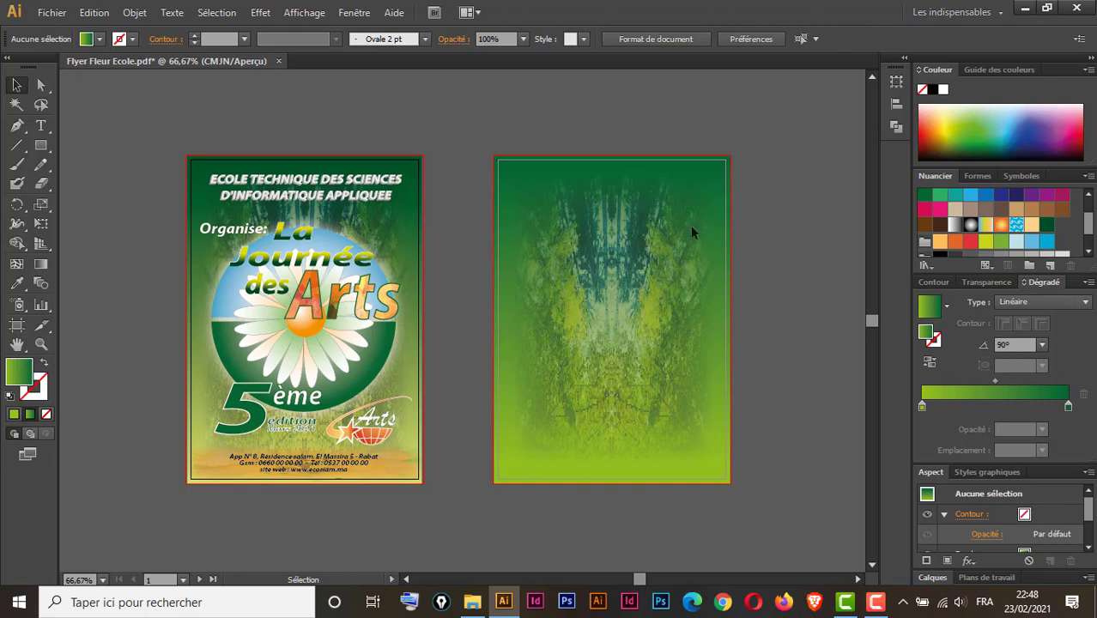
click(677, 244)
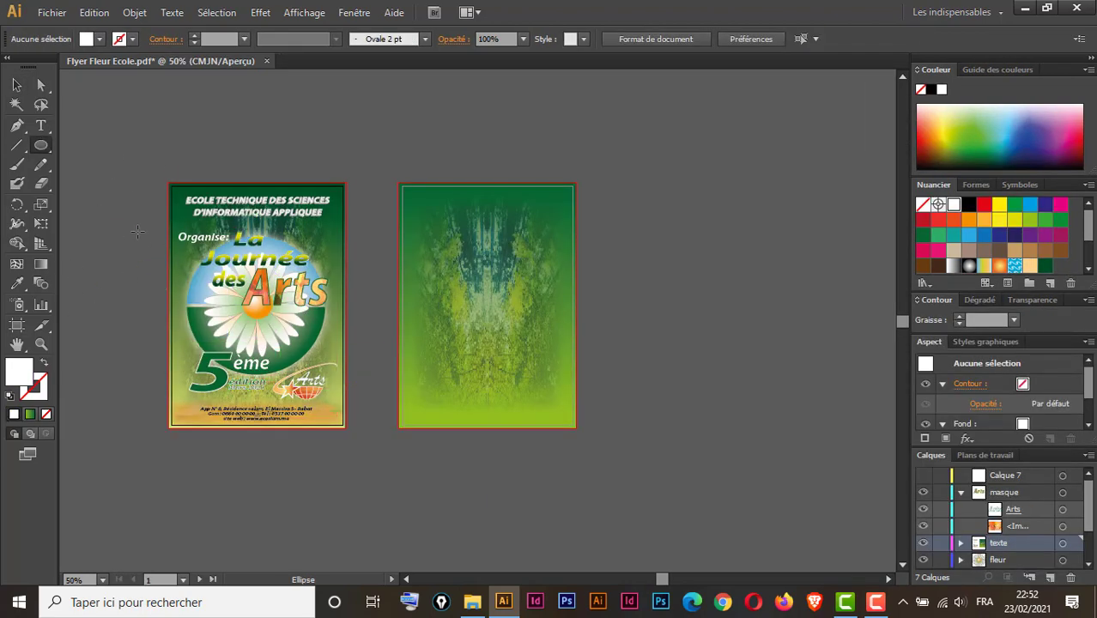
- Draw a circle about 12 cm across over the flower disc with the Ellipse tool
click(44, 151)
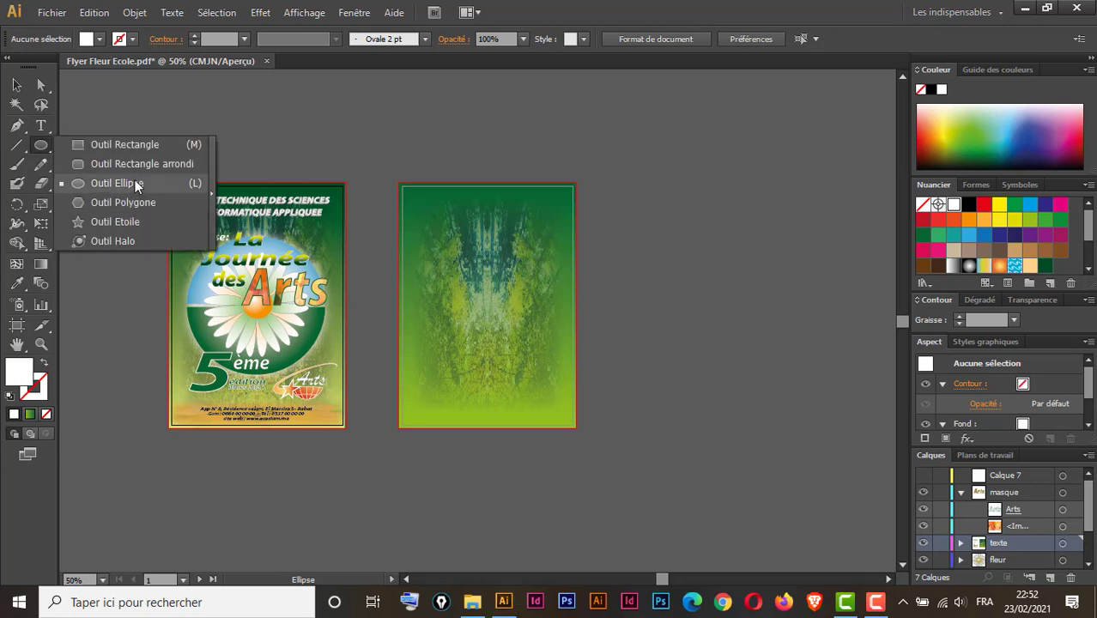
click(129, 183)
drag(191, 245, 276, 325)
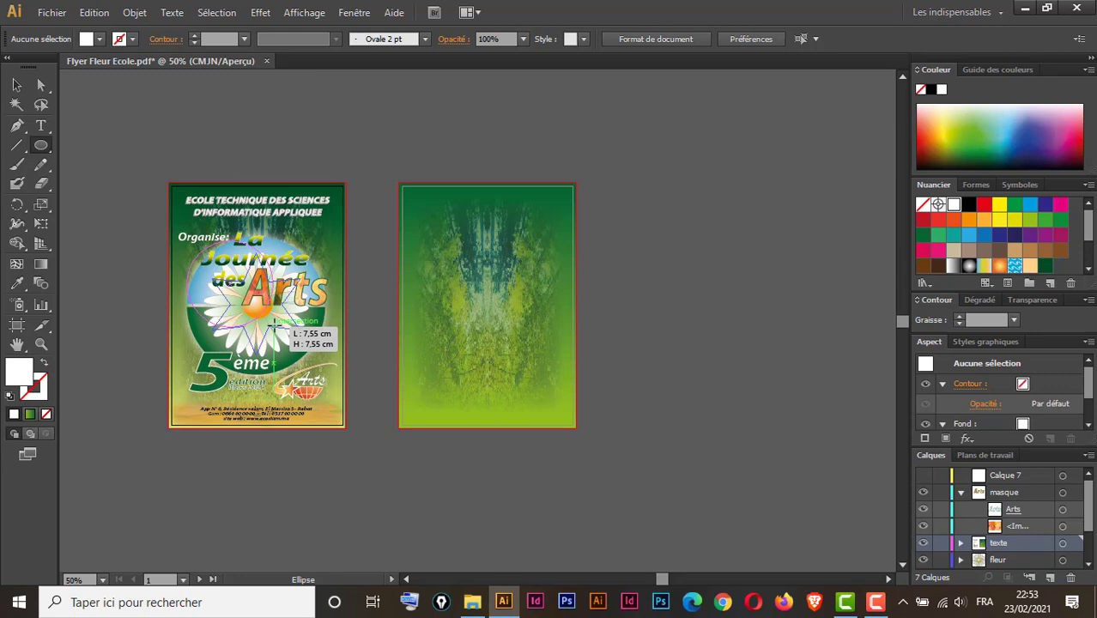
drag(275, 324, 302, 350)
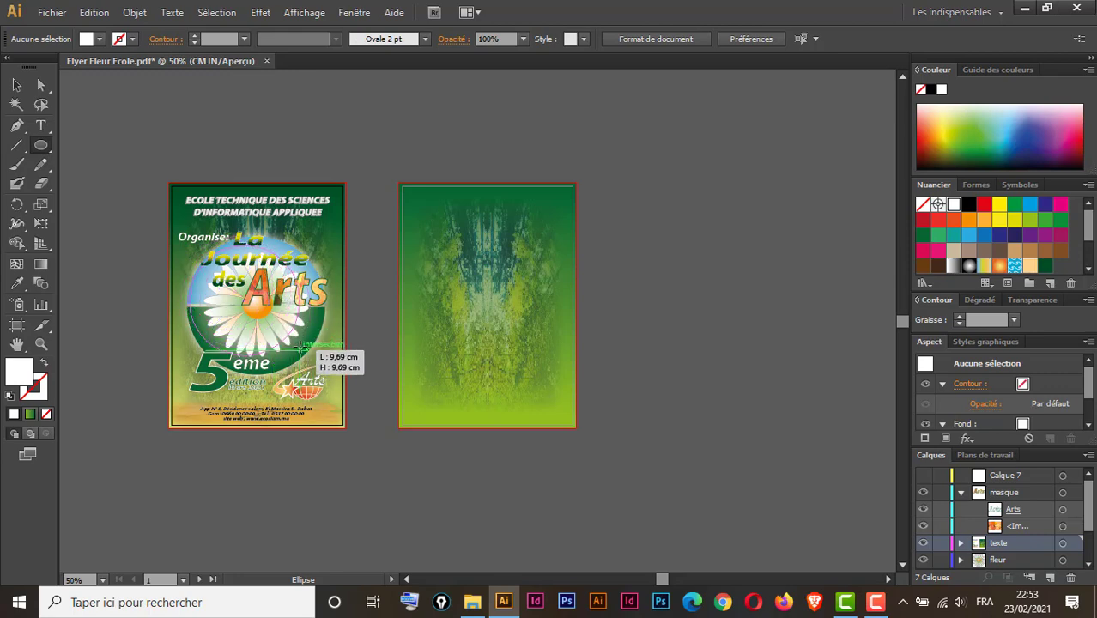
drag(301, 346, 318, 362)
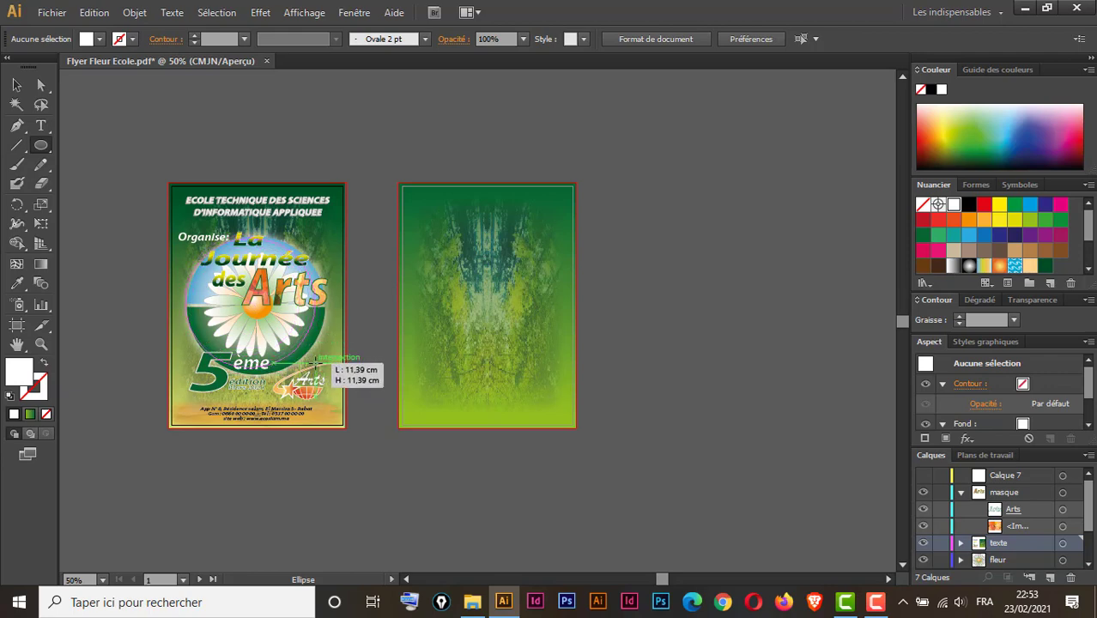
drag(315, 364, 324, 371)
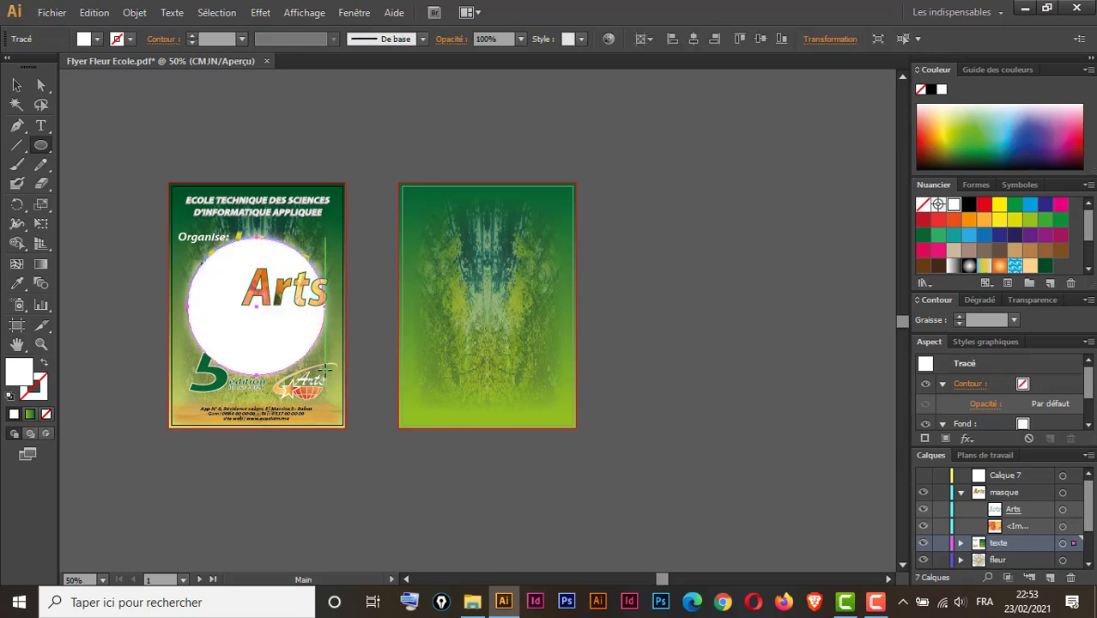
- Give the circle default black stroke and set its fill to None
click(17, 85)
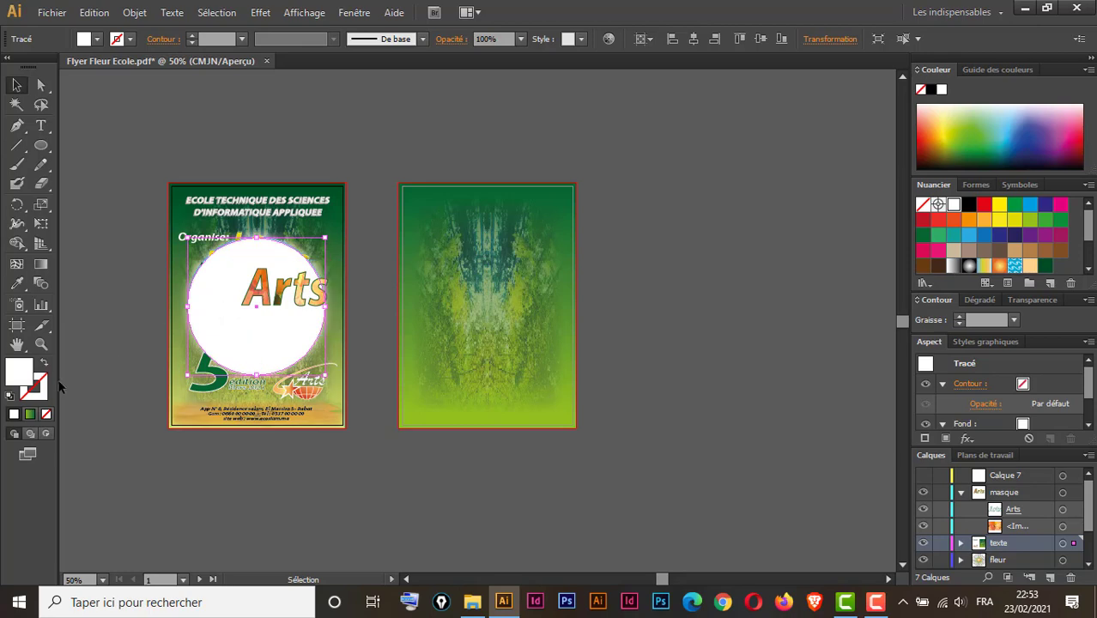
click(10, 397)
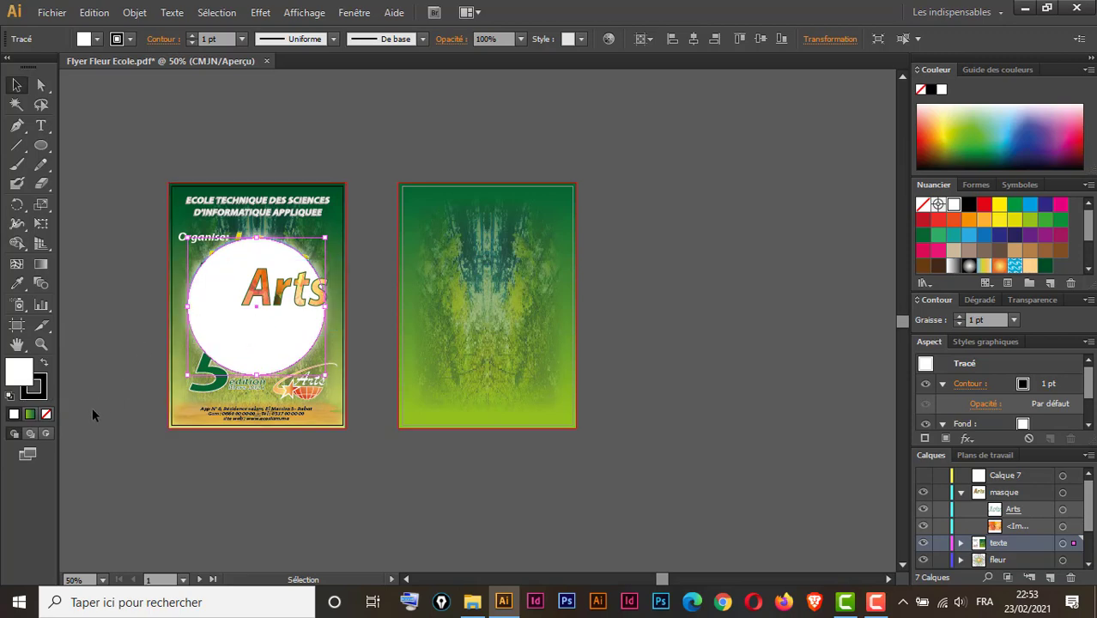
click(47, 414)
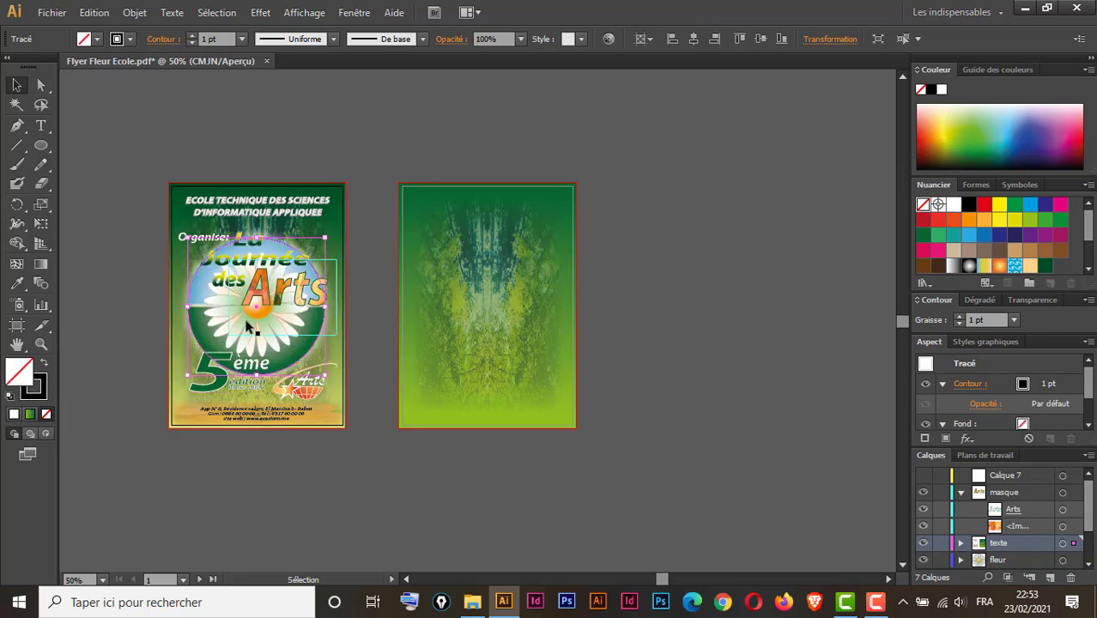
- Draw a thin white rectangle across the circle's horizon line and select it with the circle
key(ctrl+space)
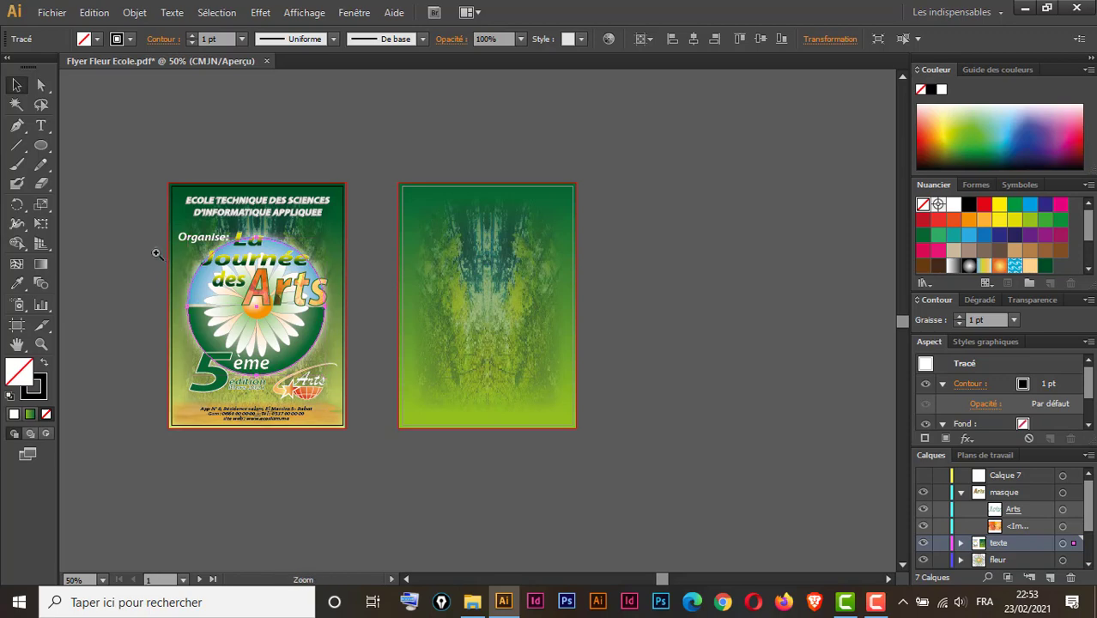
drag(146, 230, 399, 417)
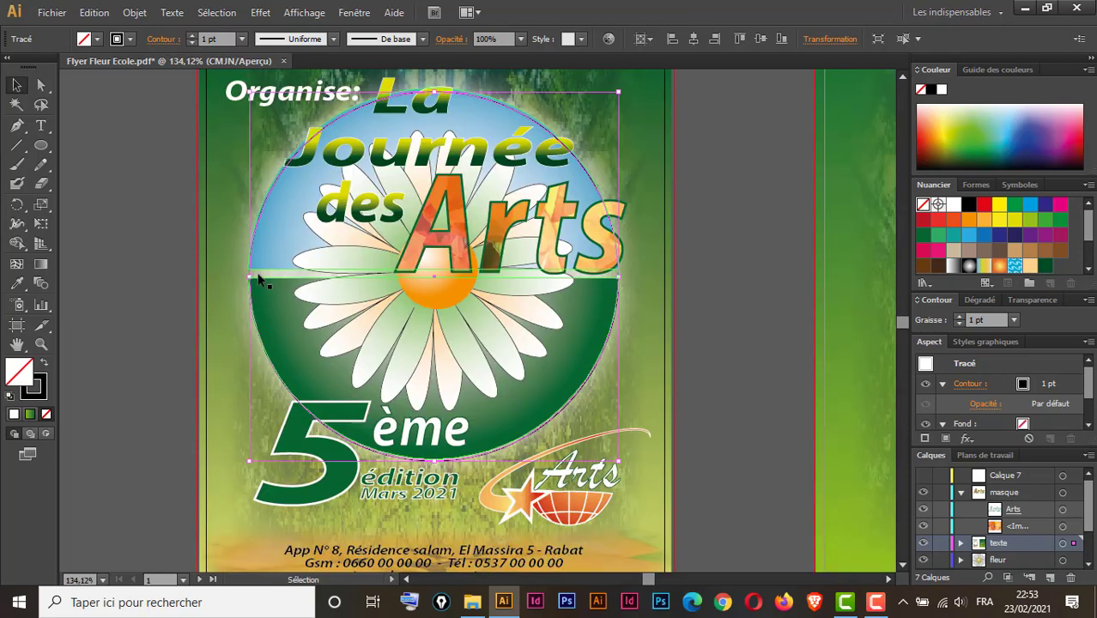
drag(244, 270, 245, 275)
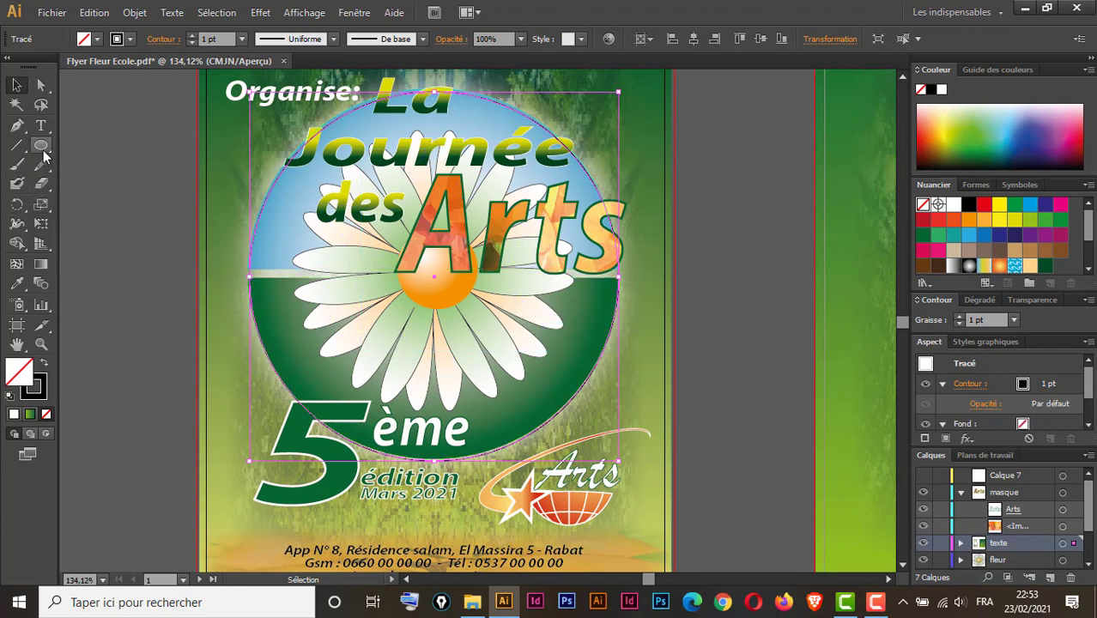
drag(41, 148, 90, 145)
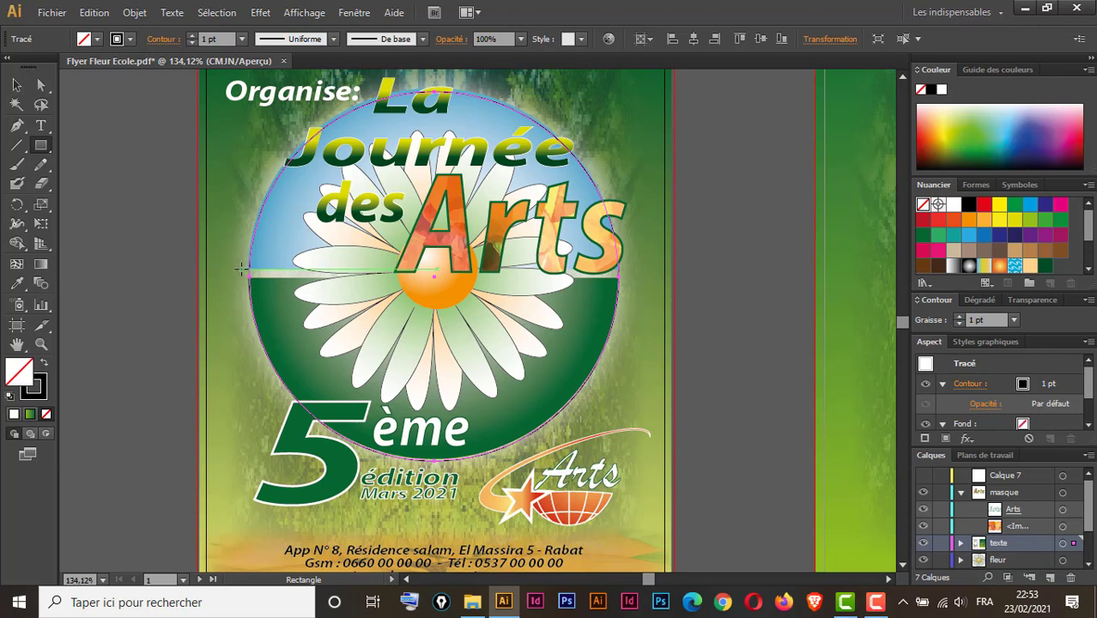
drag(243, 269, 635, 275)
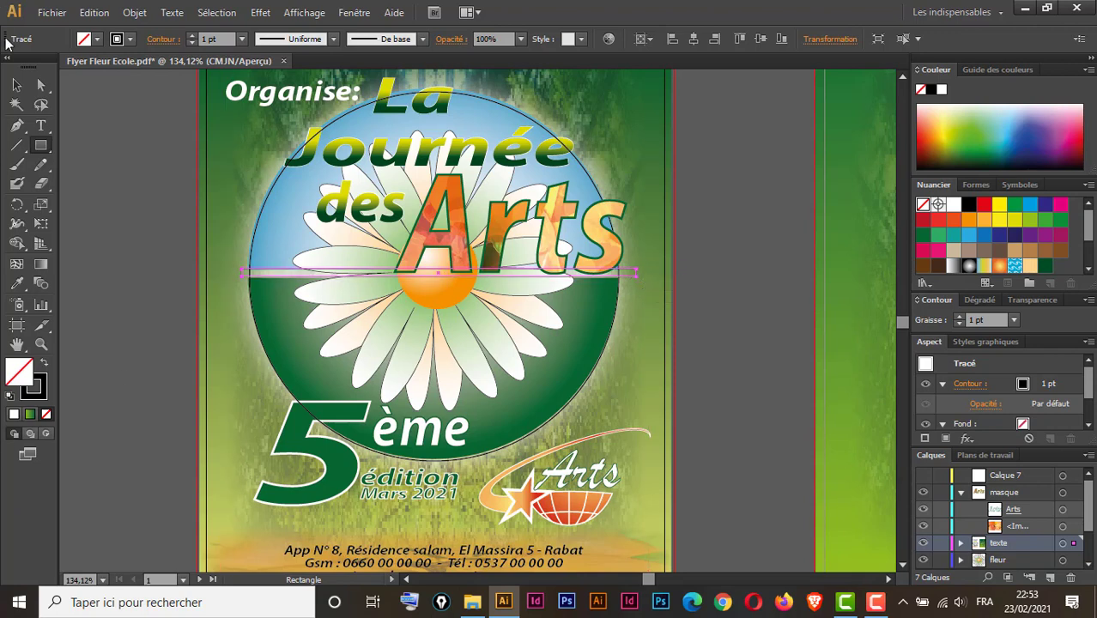
click(17, 85)
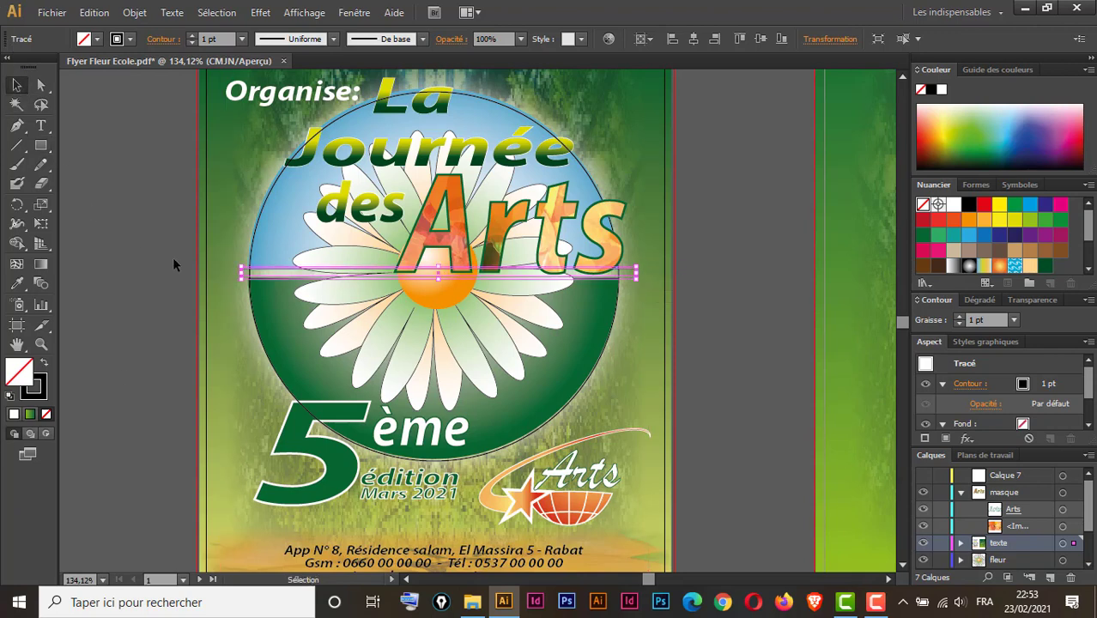
click(11, 396)
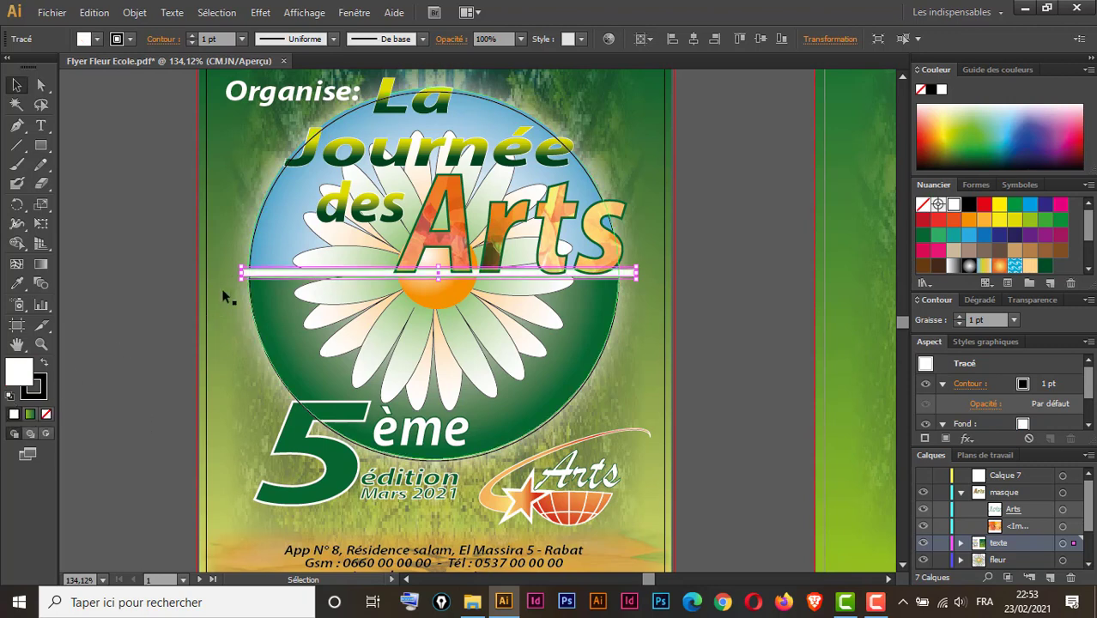
shift+click(253, 232)
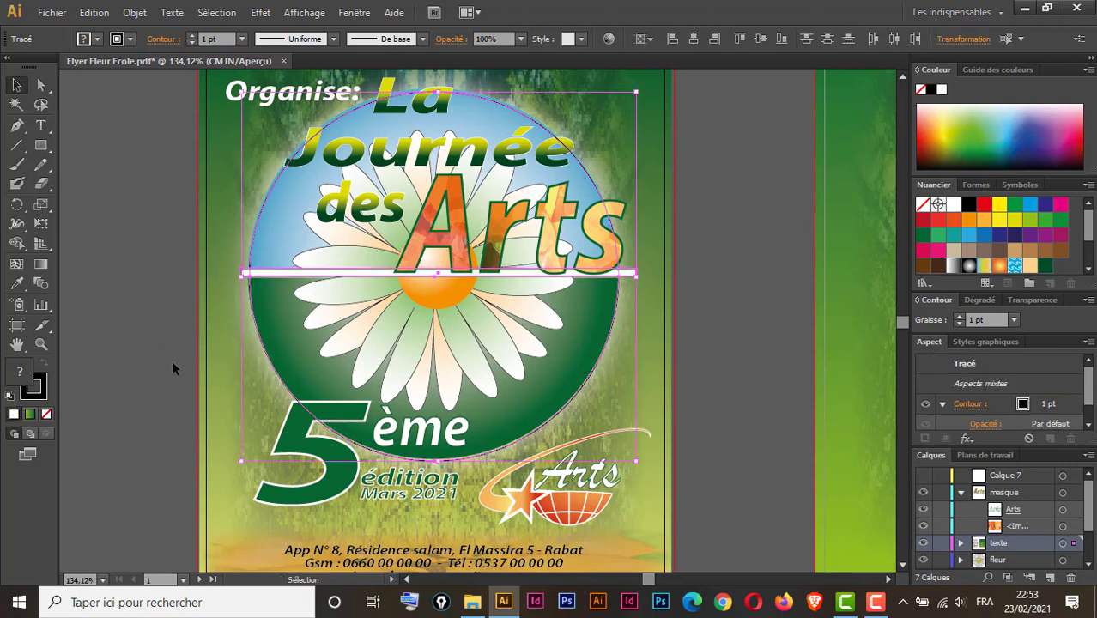
- Move the circle and bar onto the second artboard and nudge them to centre
key(a)
key(ctrl+minus)
key(ctrl+minus)
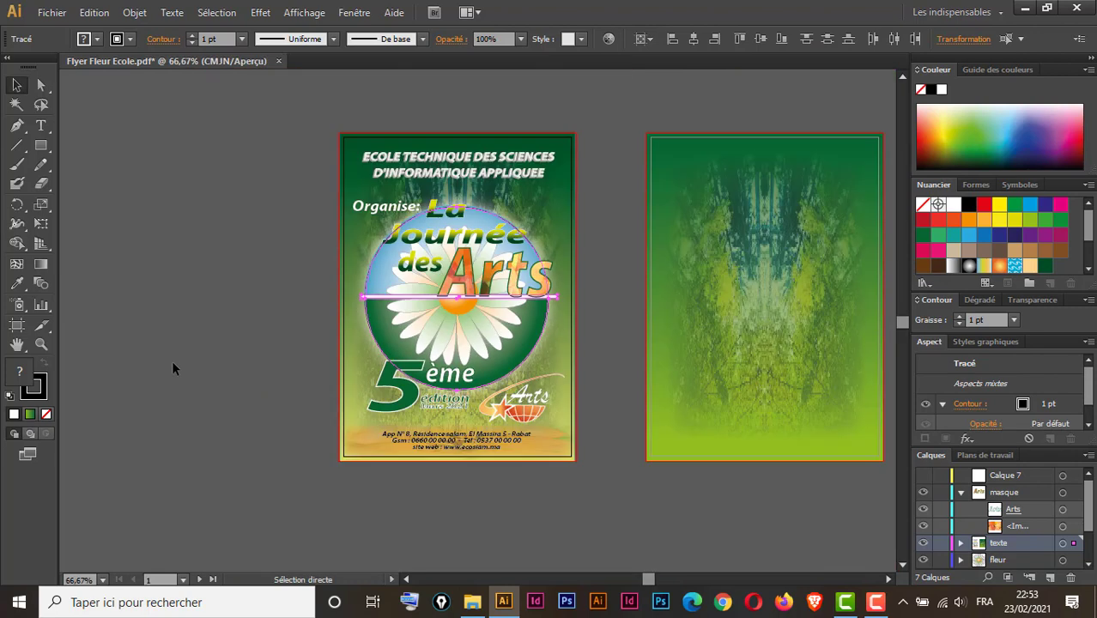
key(v)
drag(581, 388, 424, 395)
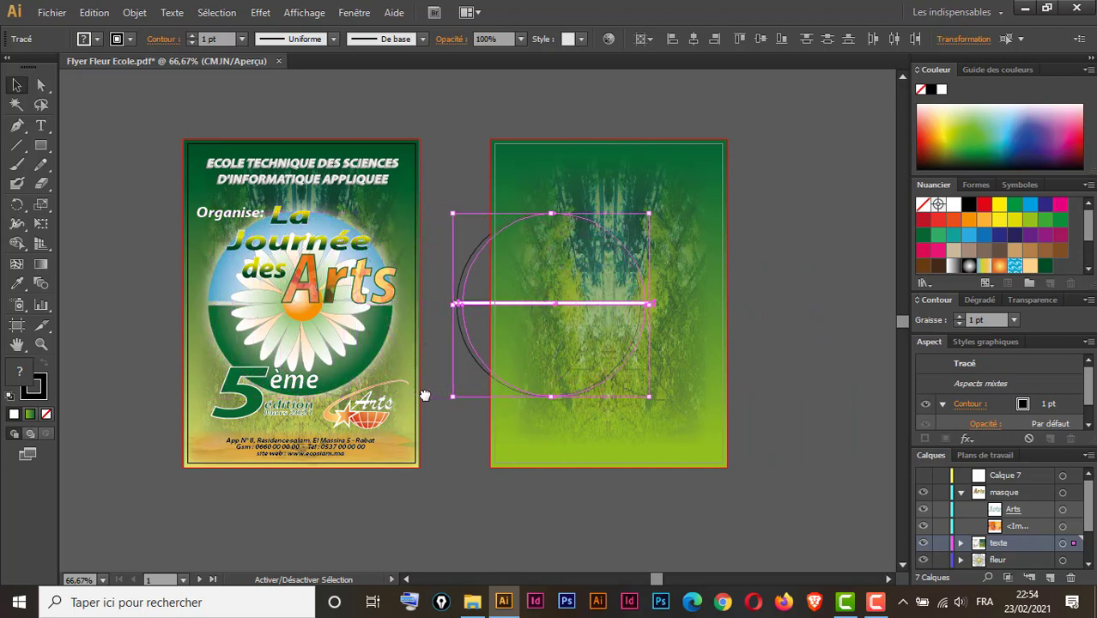
drag(424, 395, 424, 395)
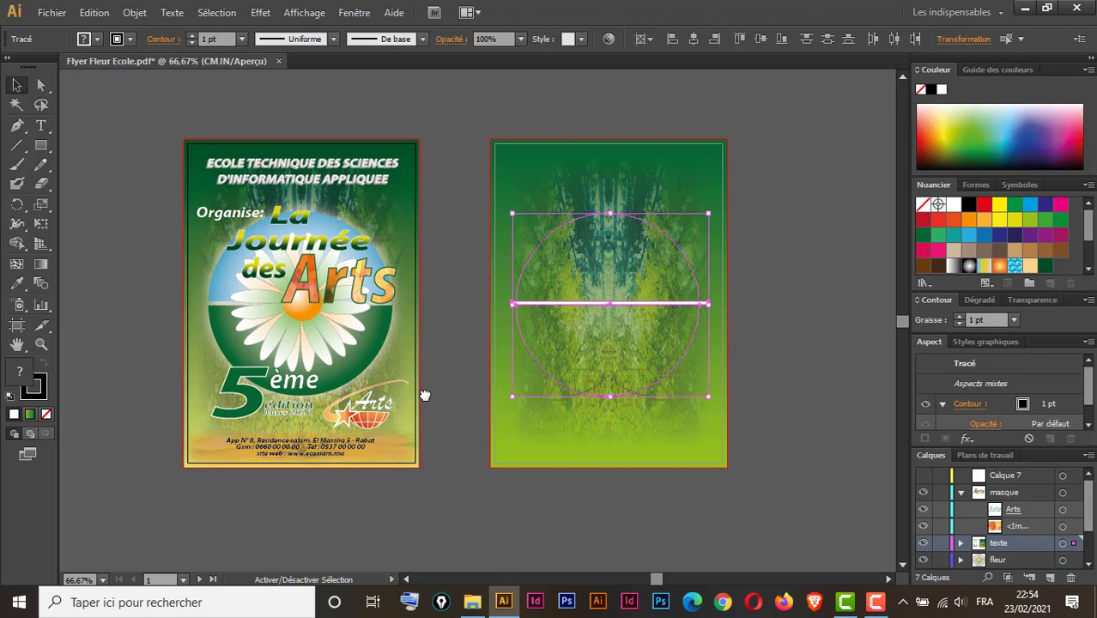
key(shift+Right)
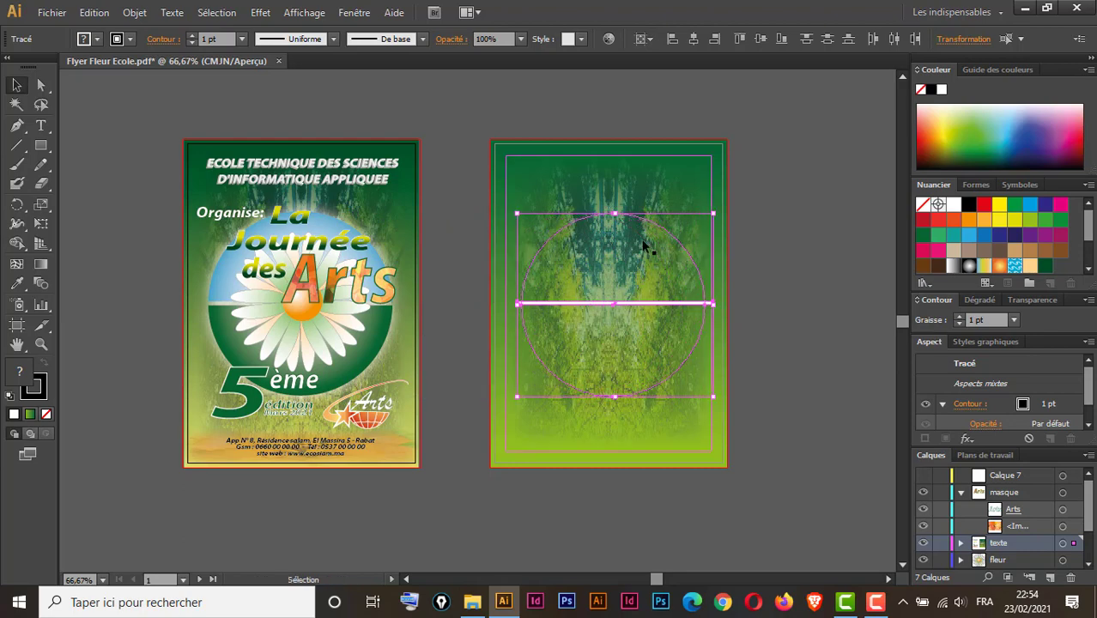
- Lock the forest background with Ctrl+2 and give the circle default white fill, black stroke
click(755, 251)
drag(669, 290, 669, 290)
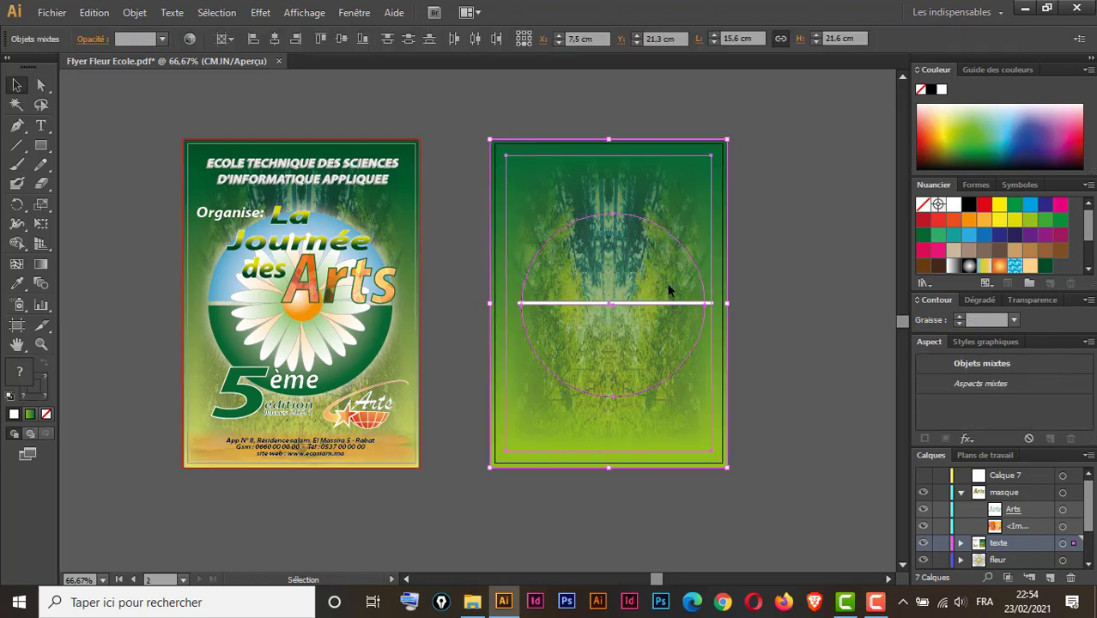
key(ctrl+KP_2)
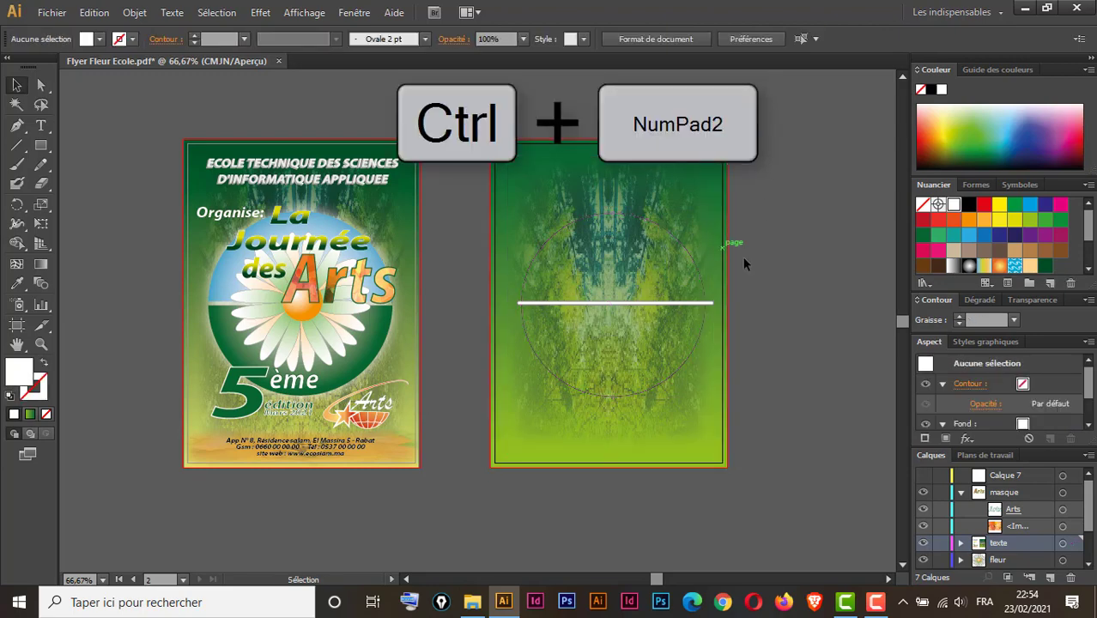
click(624, 338)
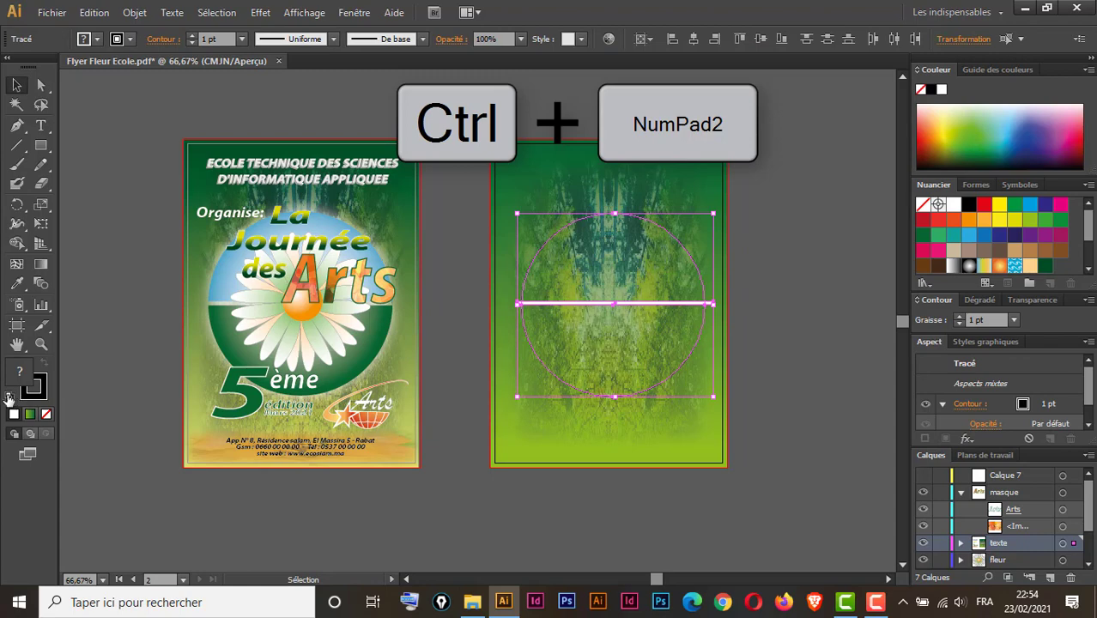
click(9, 397)
click(440, 286)
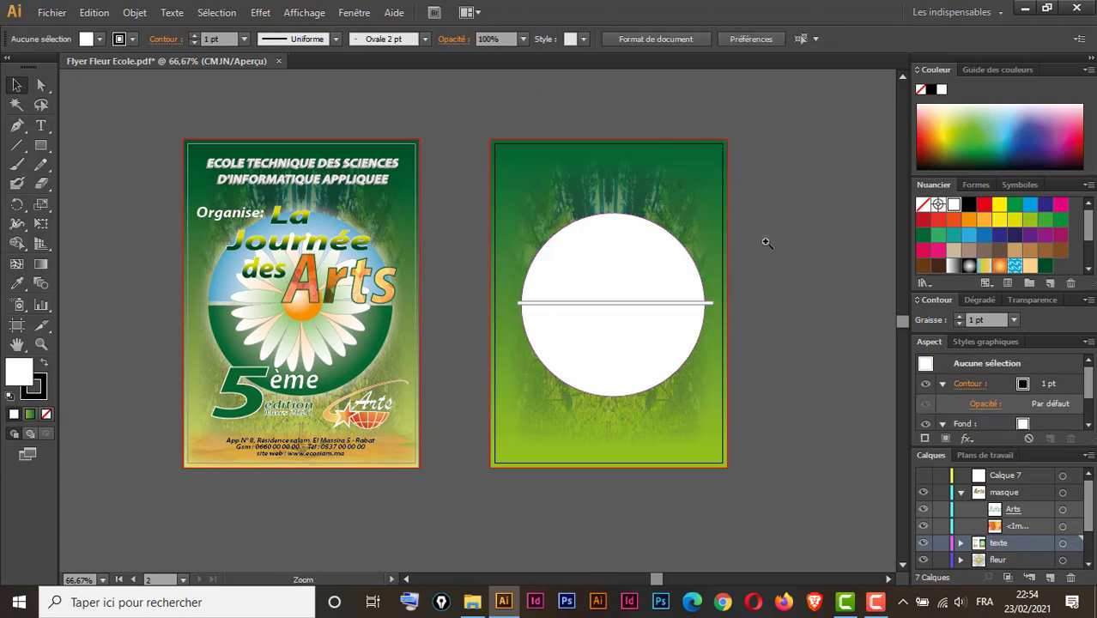
- Zoom to the circle and marquee-select both the circle and the bar
drag(767, 244, 472, 425)
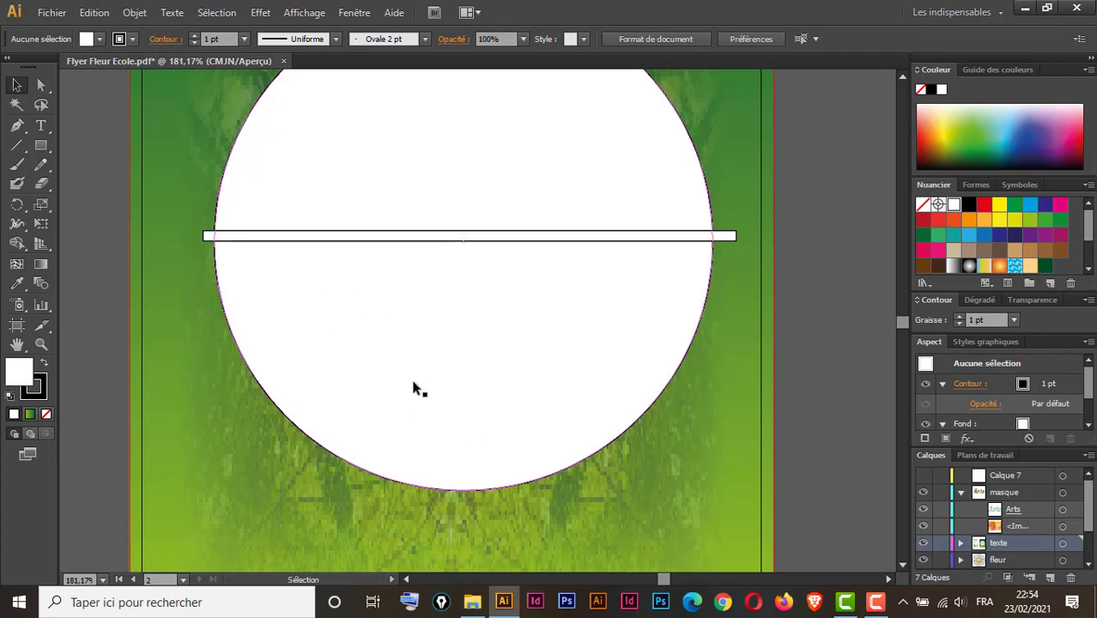
key(ctrl+minus)
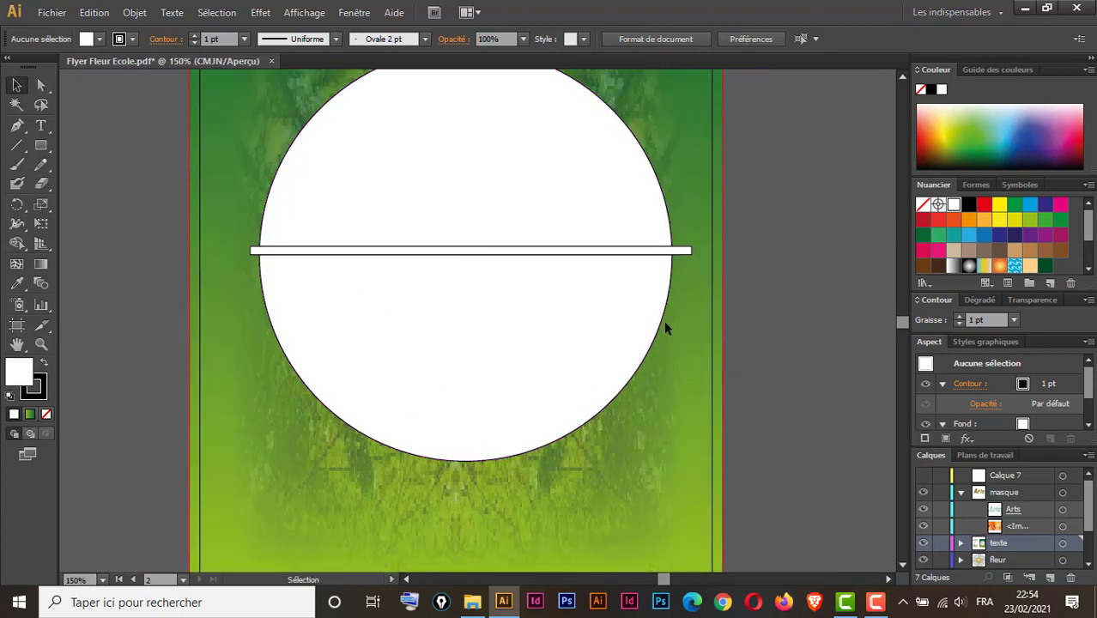
scroll(581, 284, up, 2)
scroll(604, 302, down, 1)
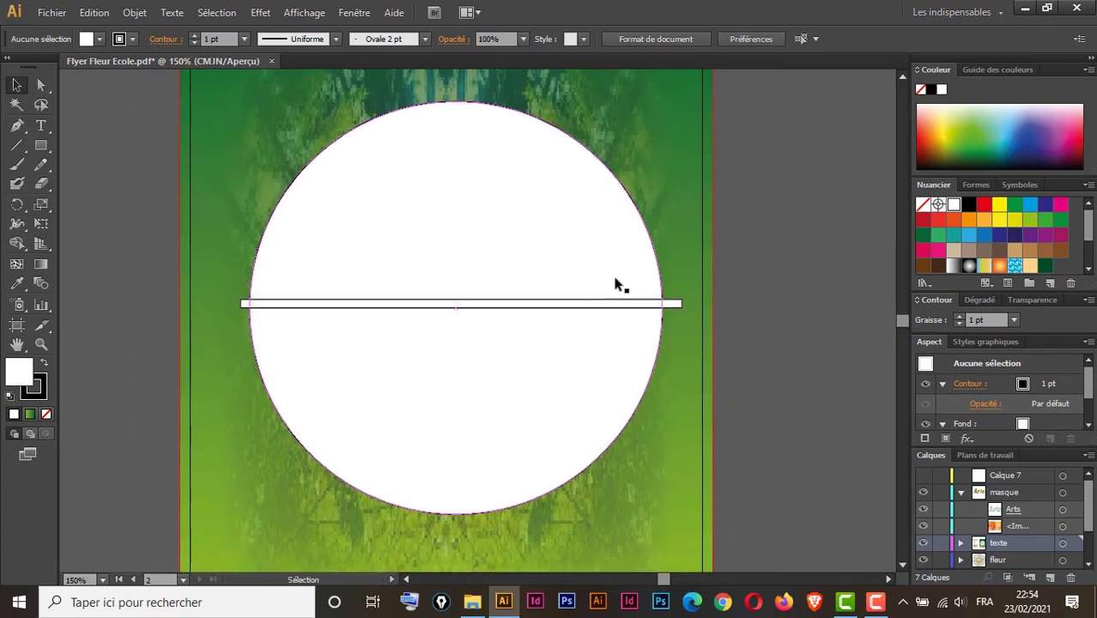
drag(657, 263, 607, 338)
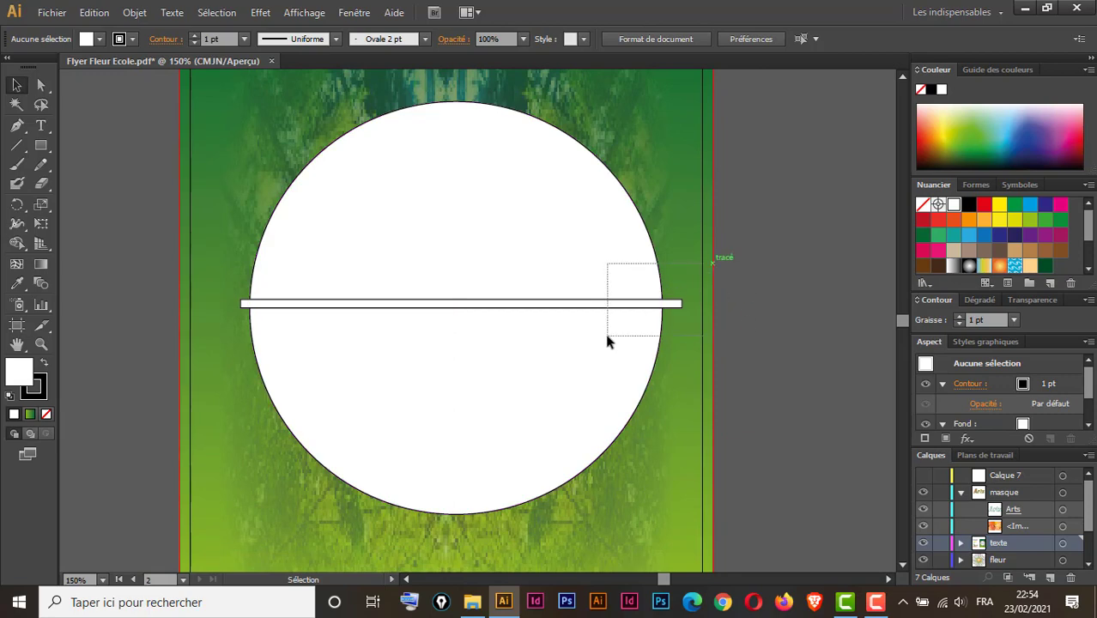
- Open the Pathfinder panel and dock it as an icon in the panel strip
key(ctrl+shift+F9)
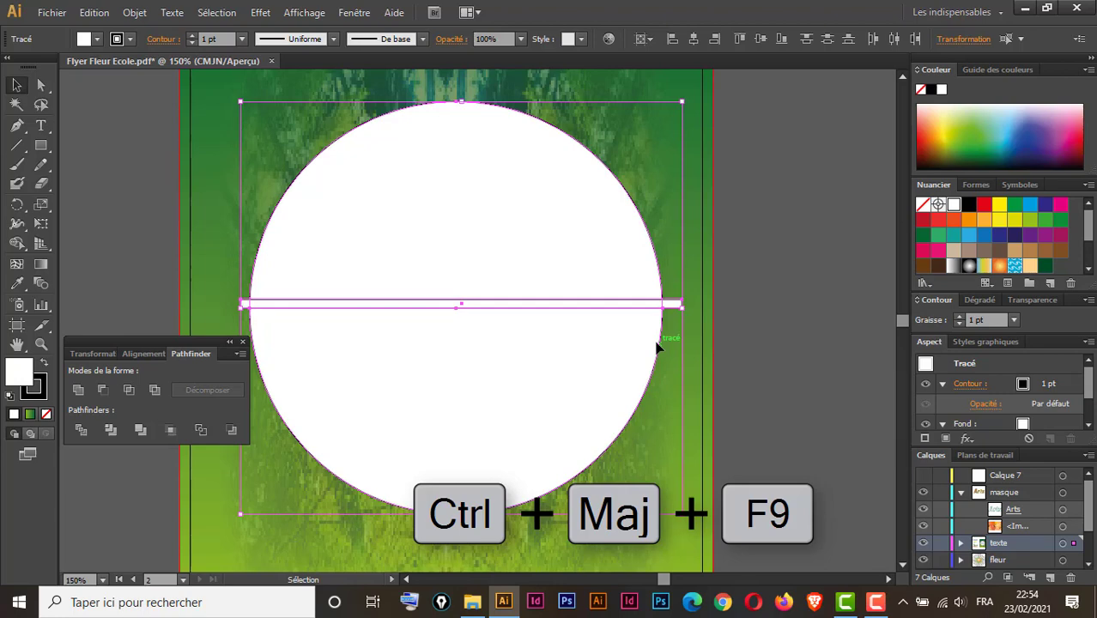
drag(143, 341, 889, 94)
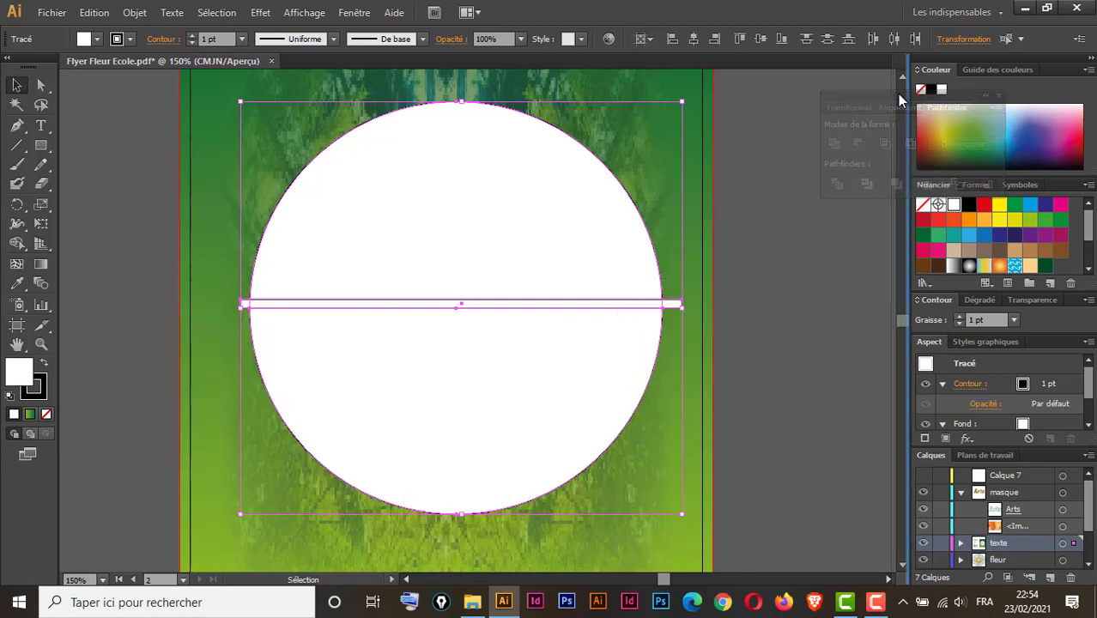
click(901, 58)
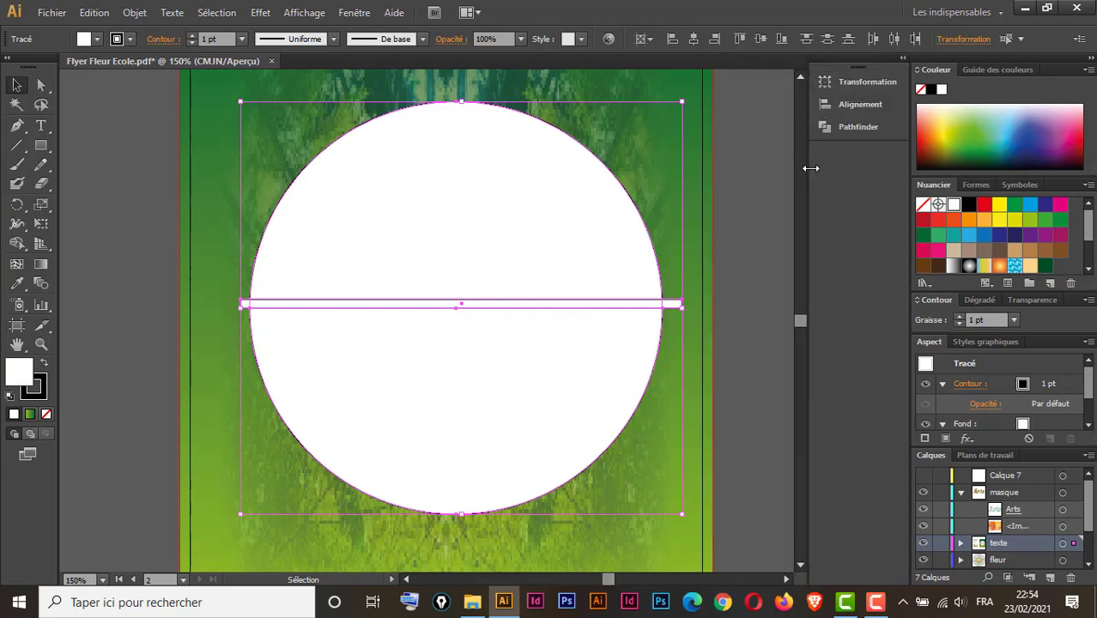
drag(838, 165, 884, 168)
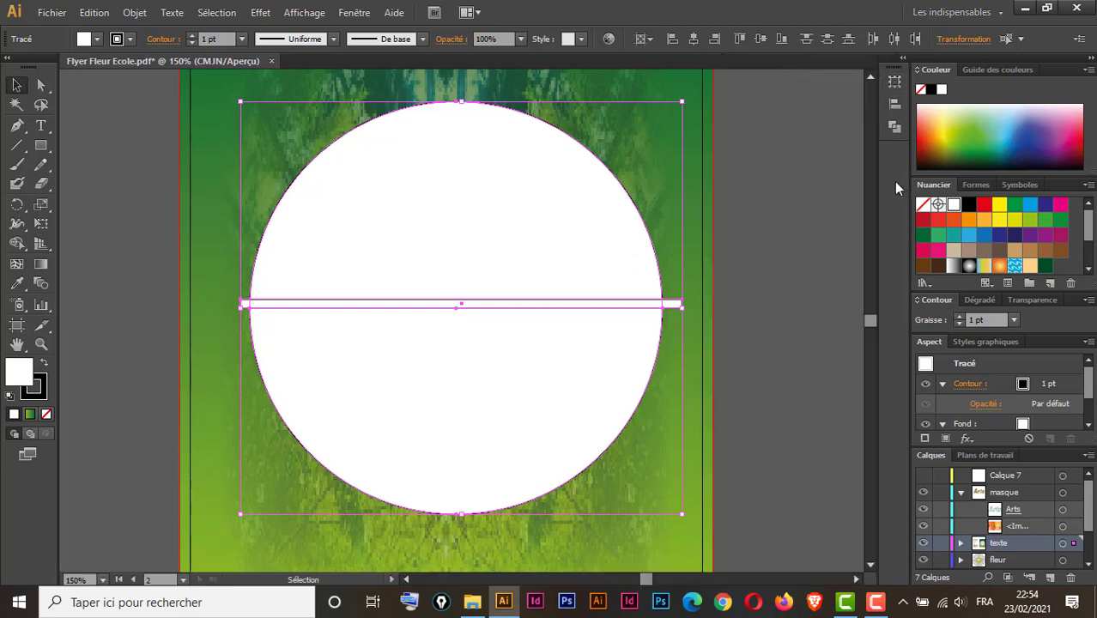
click(892, 129)
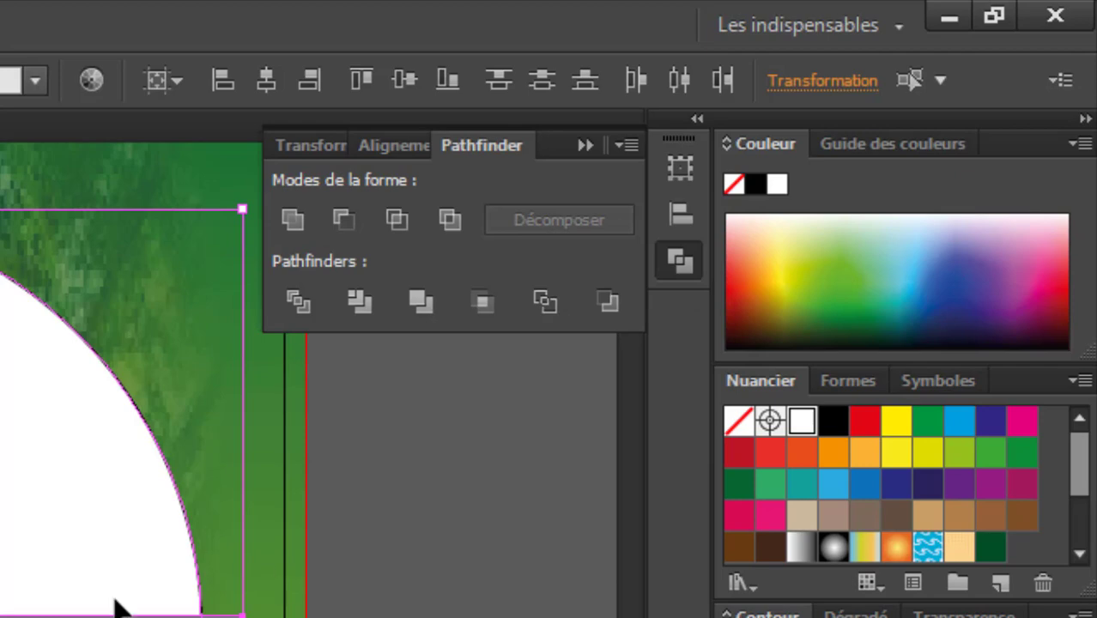
click(390, 611)
- Fill the thin bar orange, then add the white circle to the selection
click(241, 614)
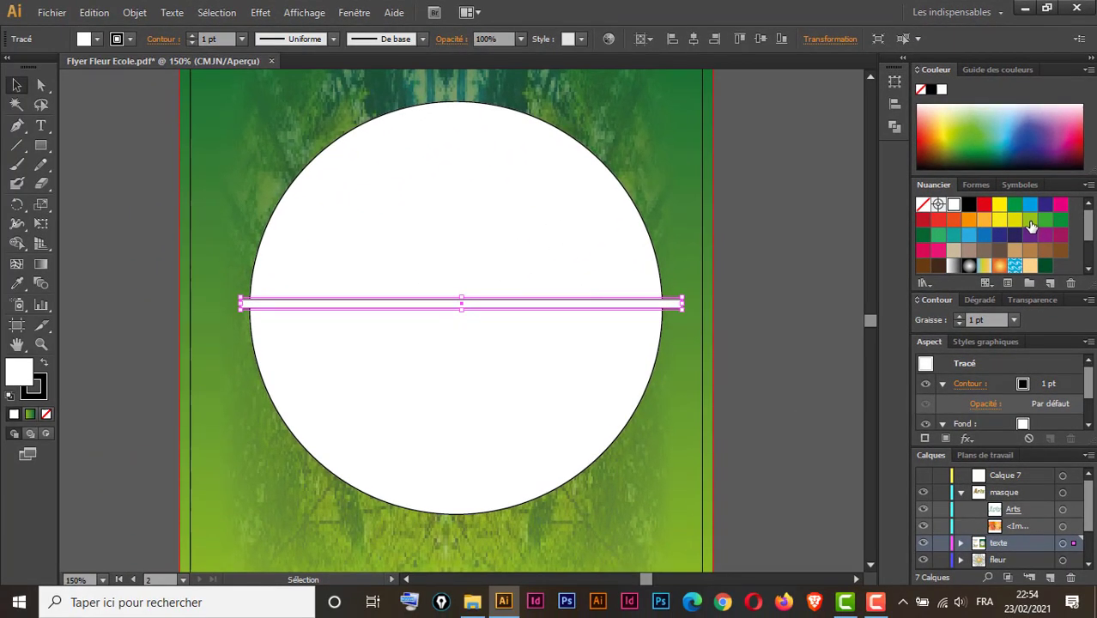
click(1029, 221)
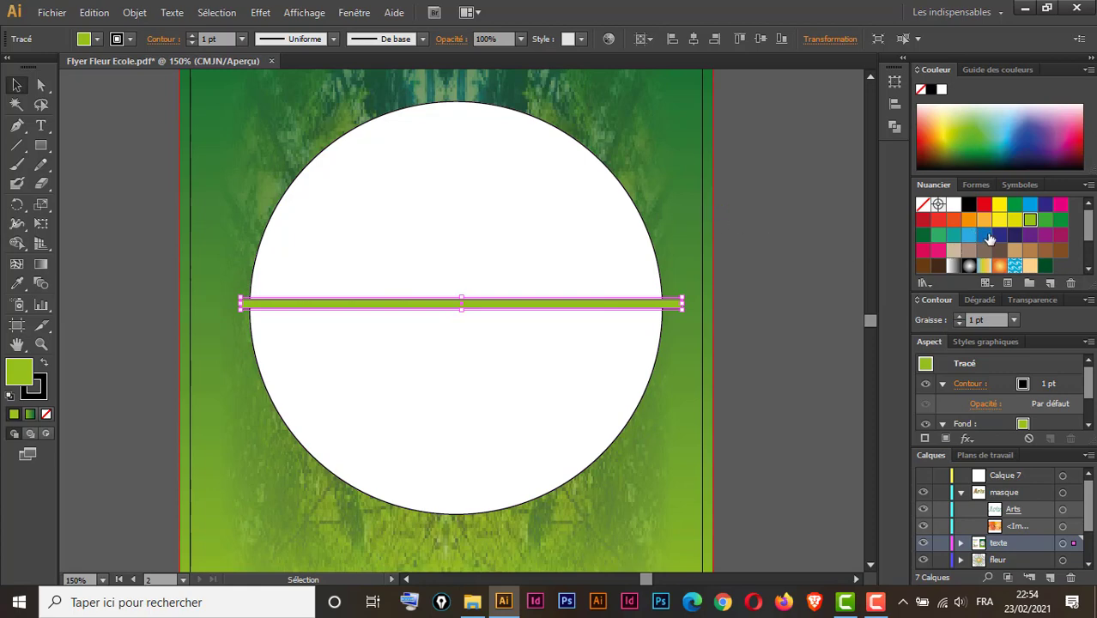
click(983, 220)
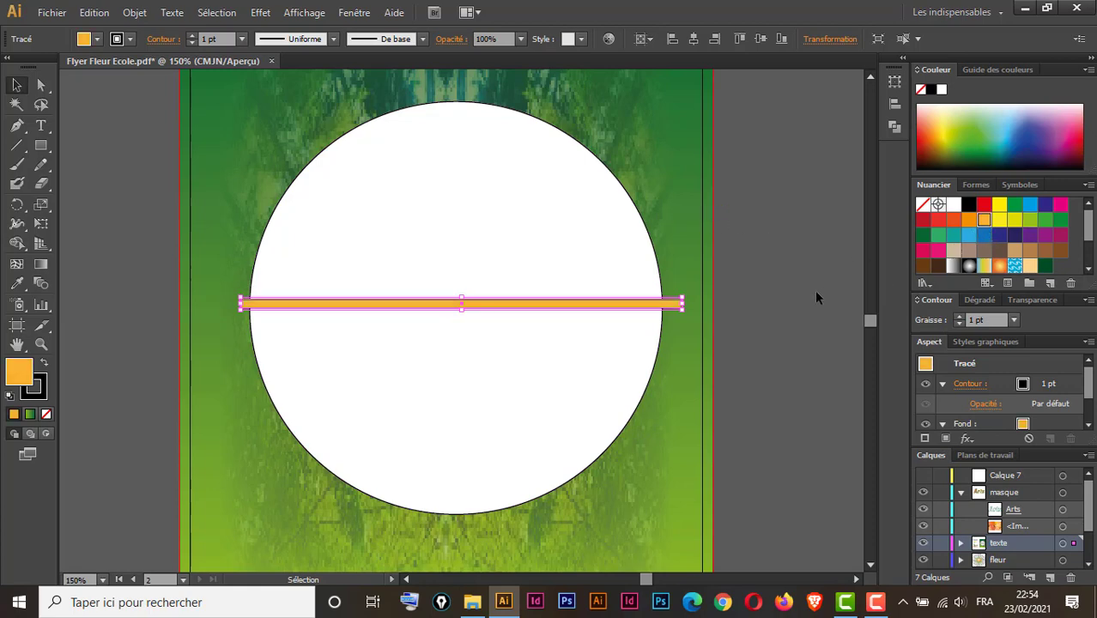
click(670, 246)
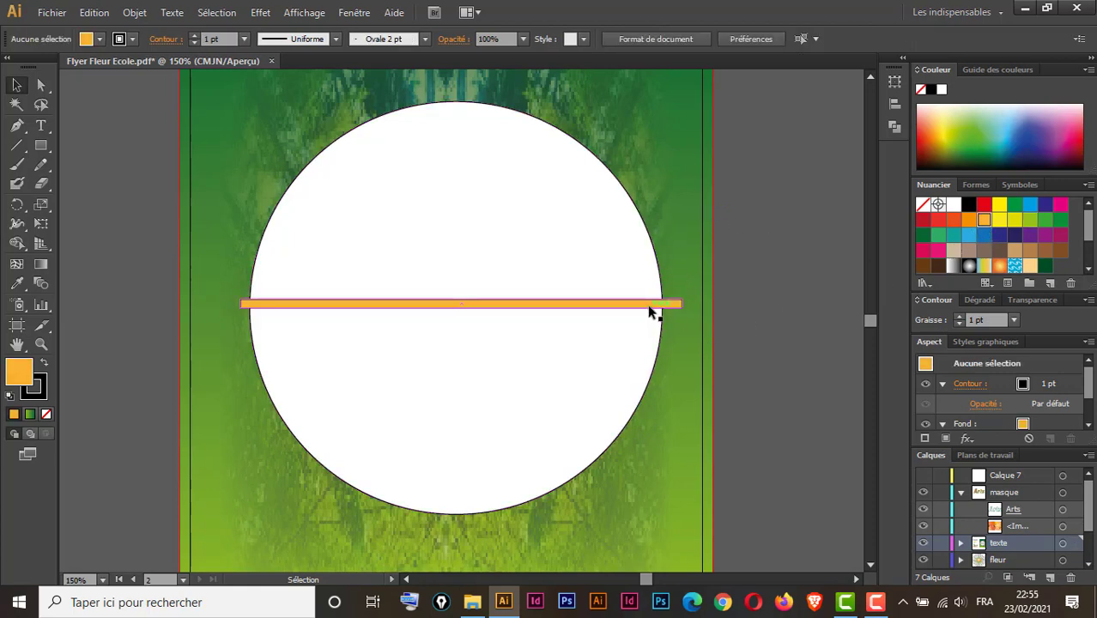
drag(649, 305, 743, 367)
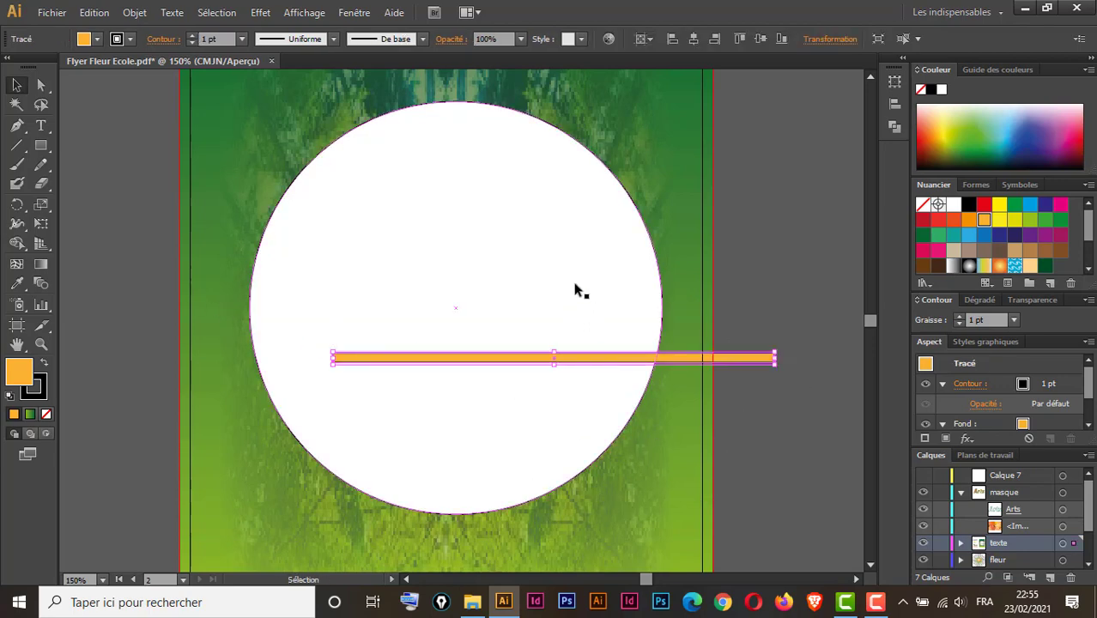
key(ctrl+z)
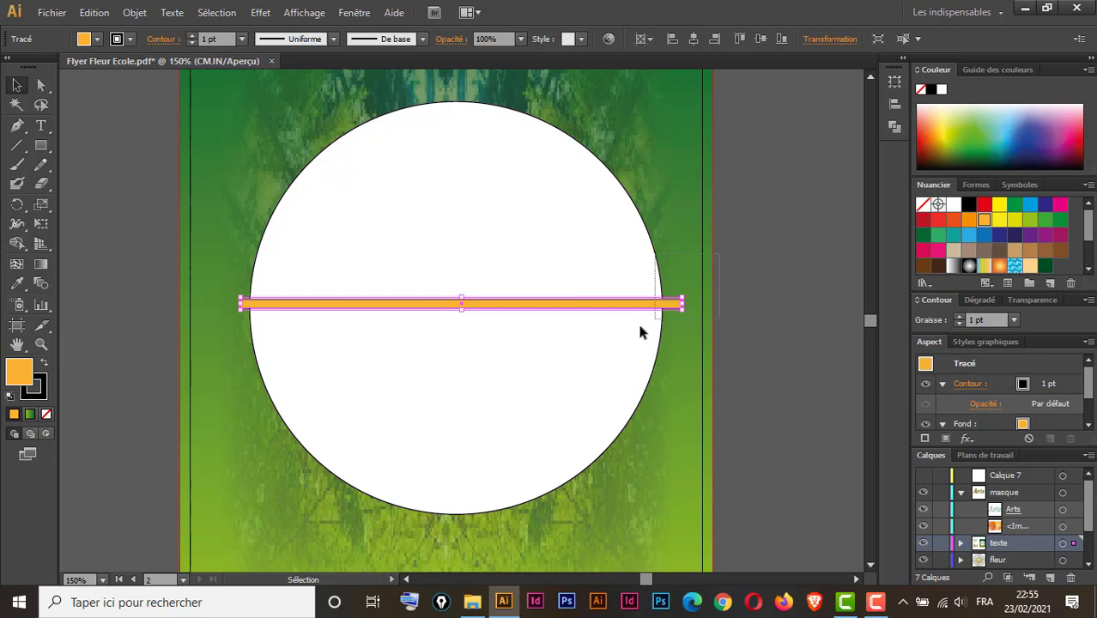
shift+click(608, 343)
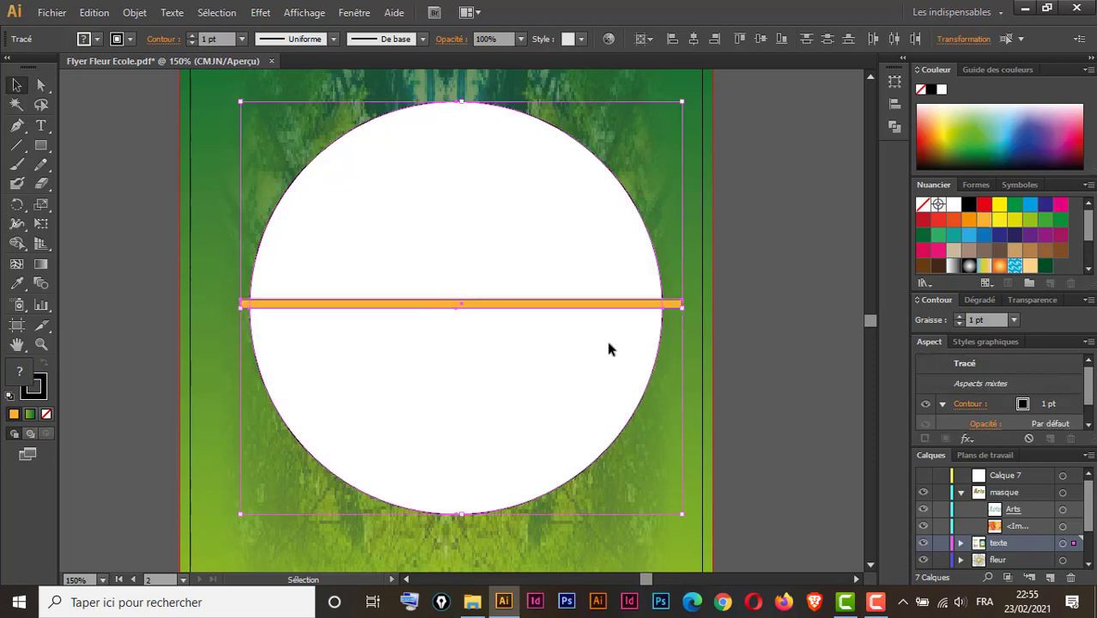
- Apply Pathfinder Minus Front to cut the bar from the circle, then ungroup the halves
click(895, 126)
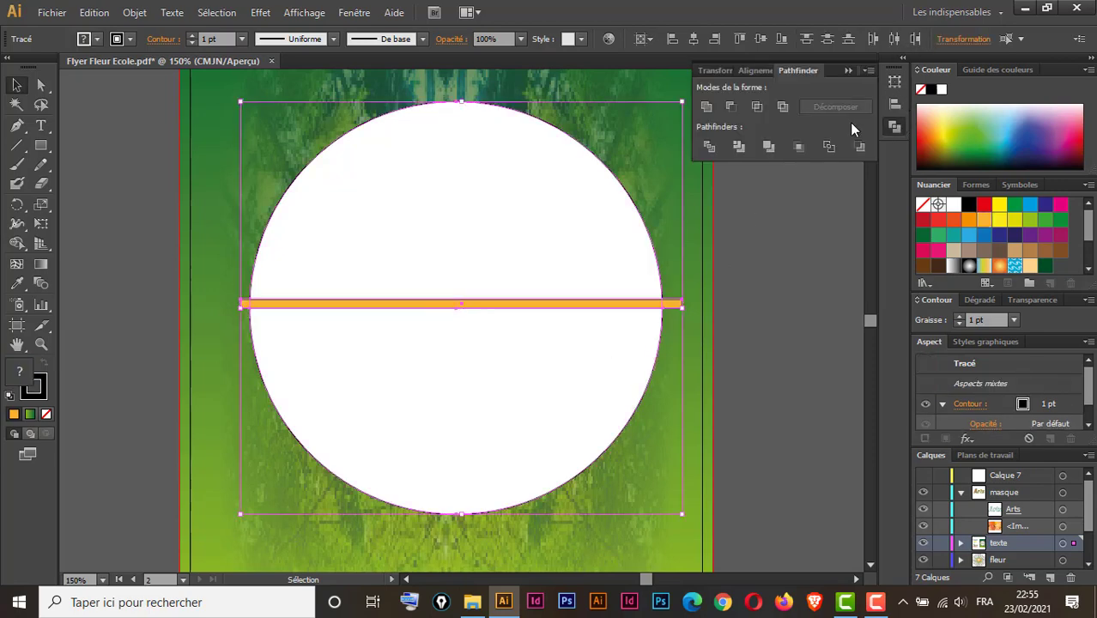
click(730, 105)
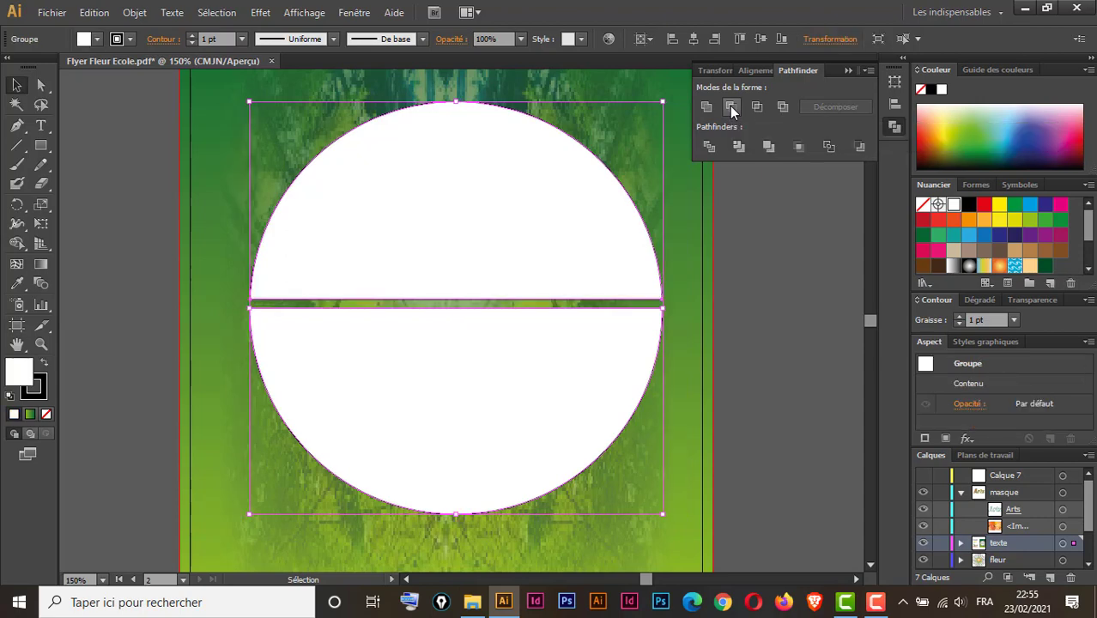
right_click(377, 260)
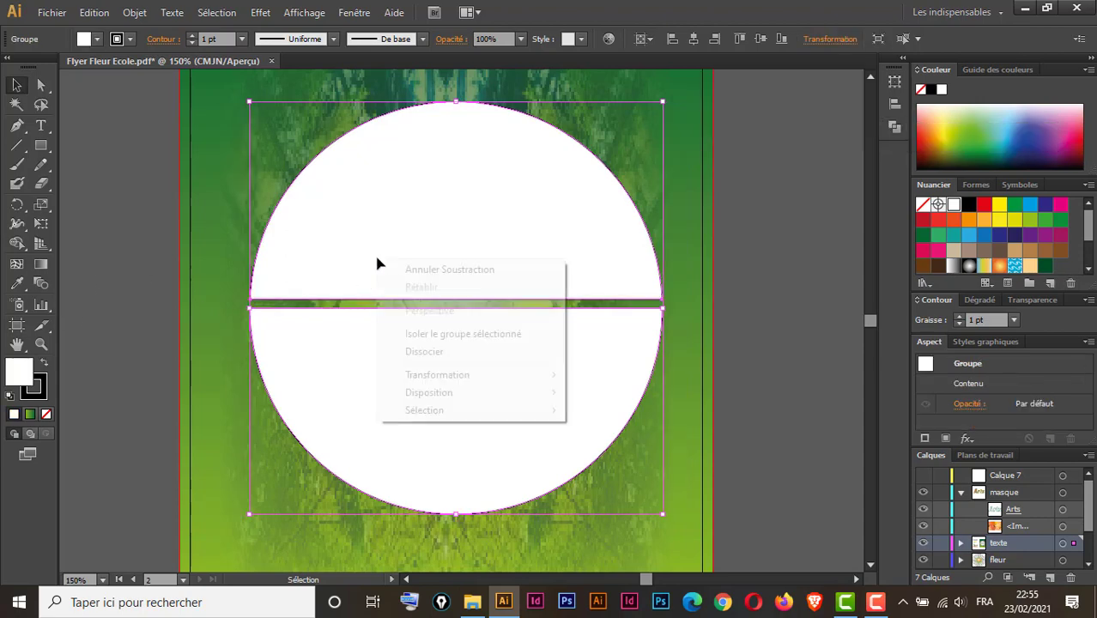
click(425, 352)
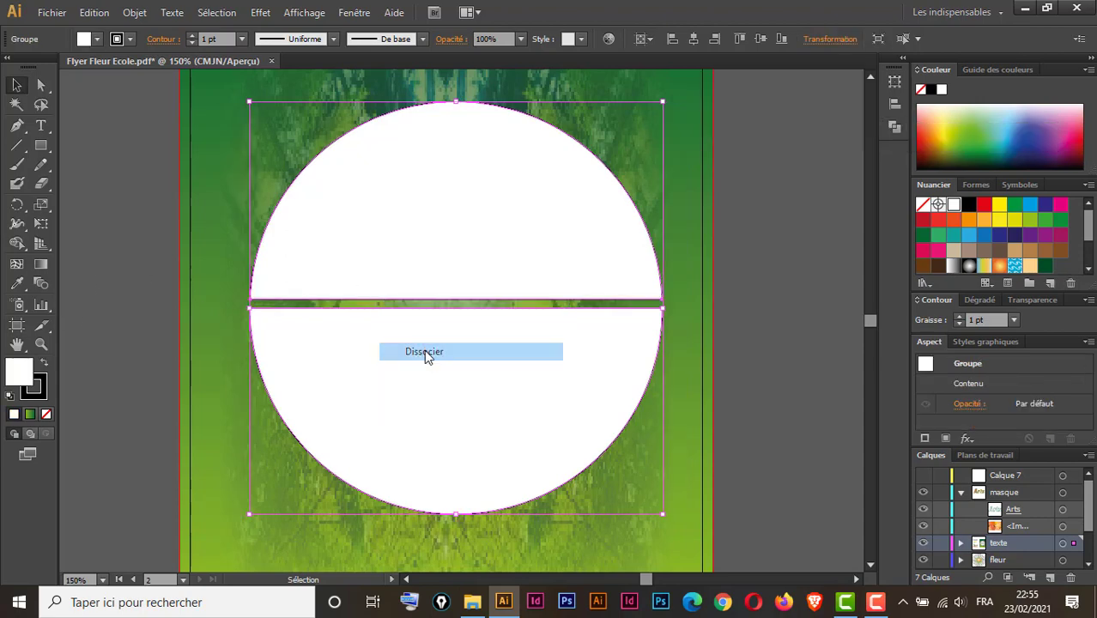
click(235, 288)
- Drag the half-circles apart to confirm they're separate, then put them back together
key(ctrl)
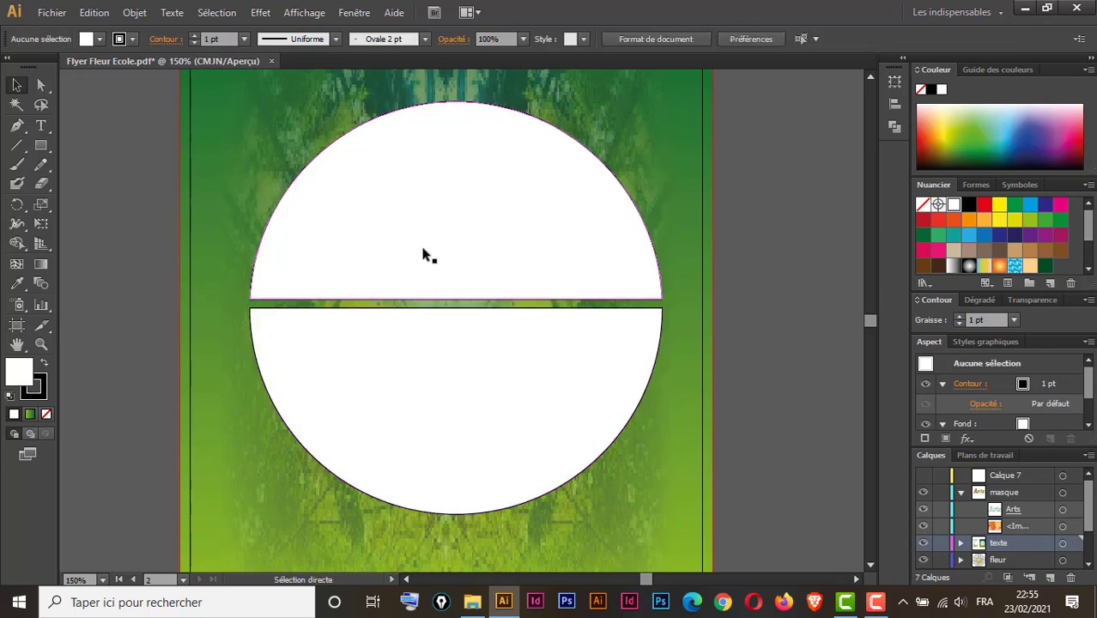
key(ctrl+minus)
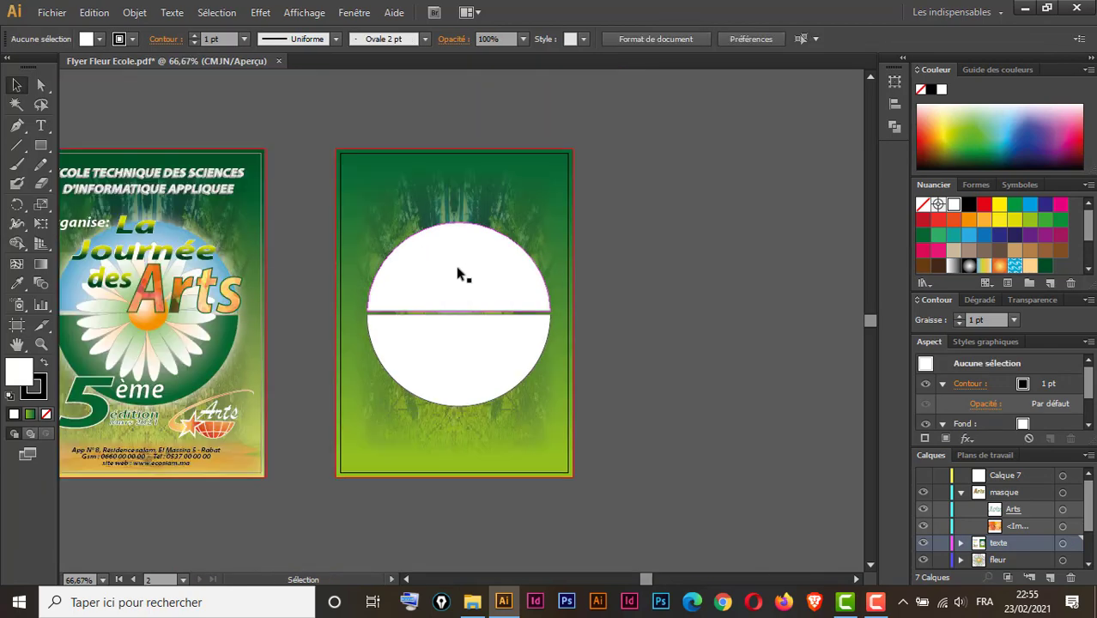
drag(457, 272, 518, 227)
mouse_move(478, 394)
mouse_down()
mouse_move(524, 407)
mouse_move(420, 392)
mouse_up()
drag(604, 261, 543, 306)
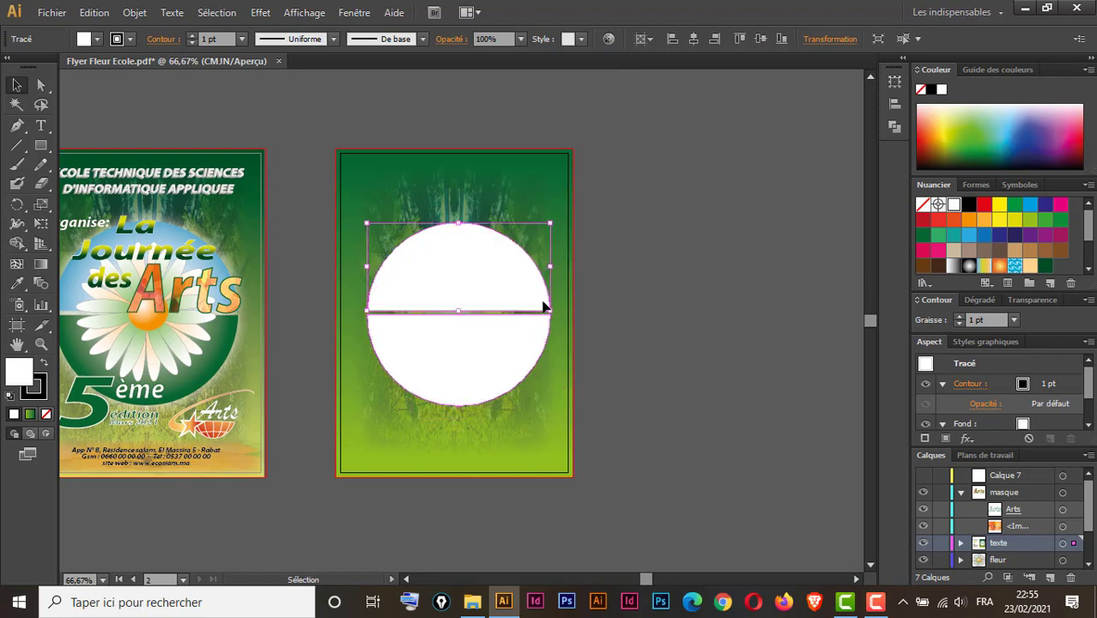
click(626, 288)
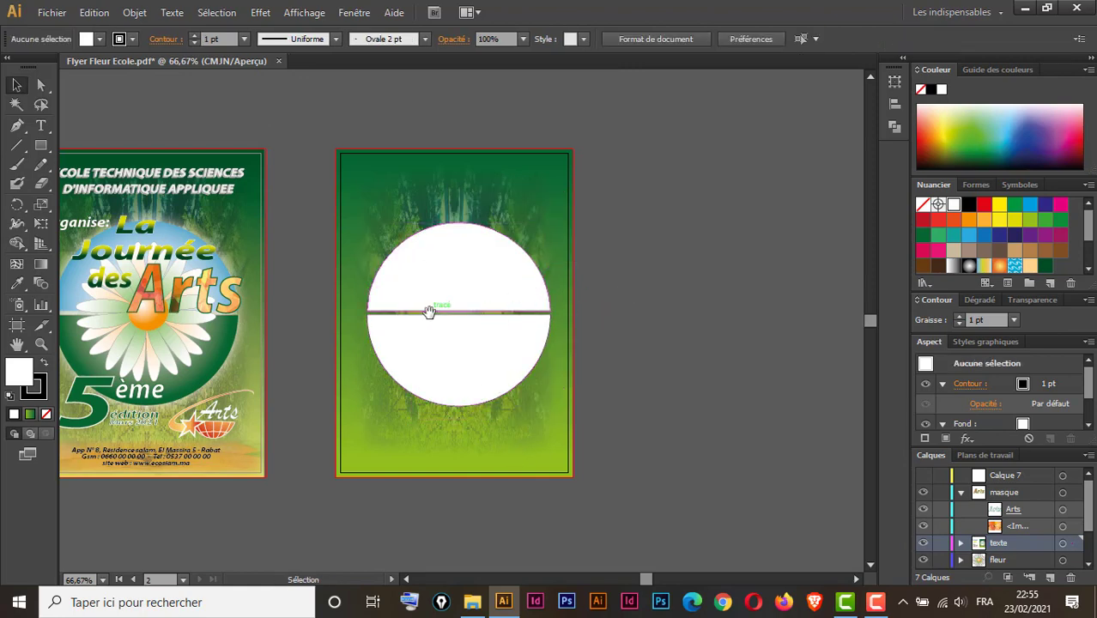
drag(429, 310, 522, 314)
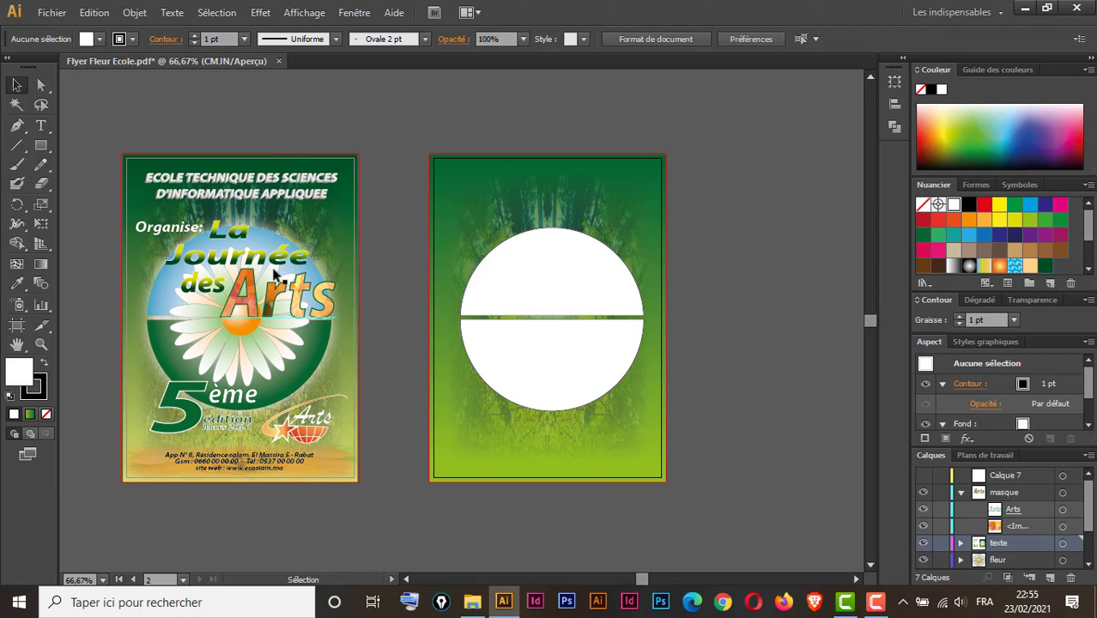
- Fill the upper half-circle with a gradient ending in light blue
click(556, 273)
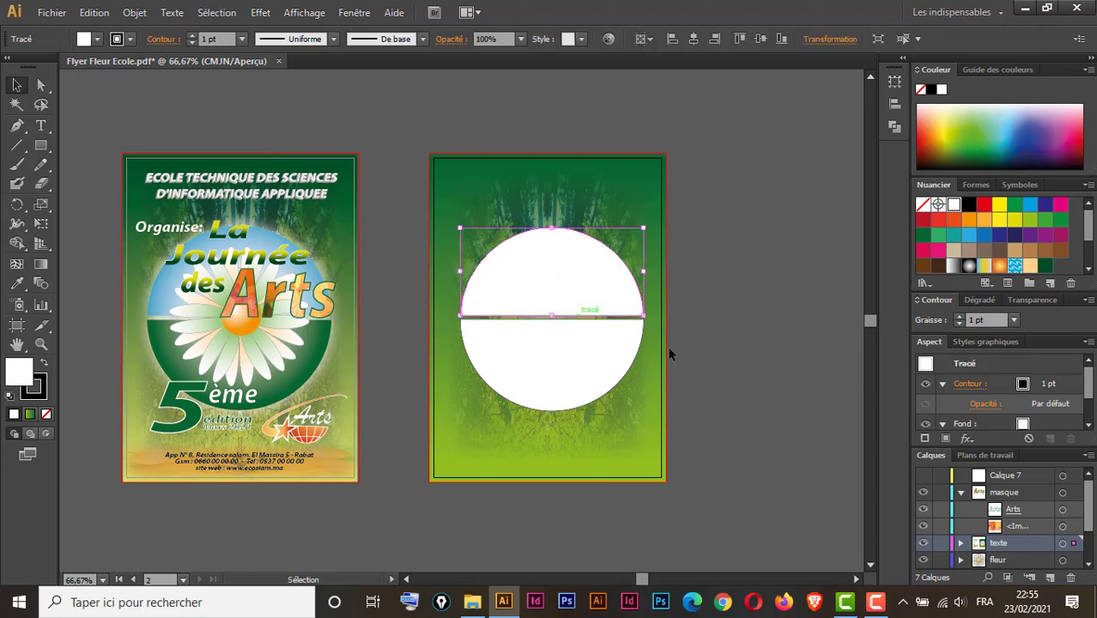
click(983, 299)
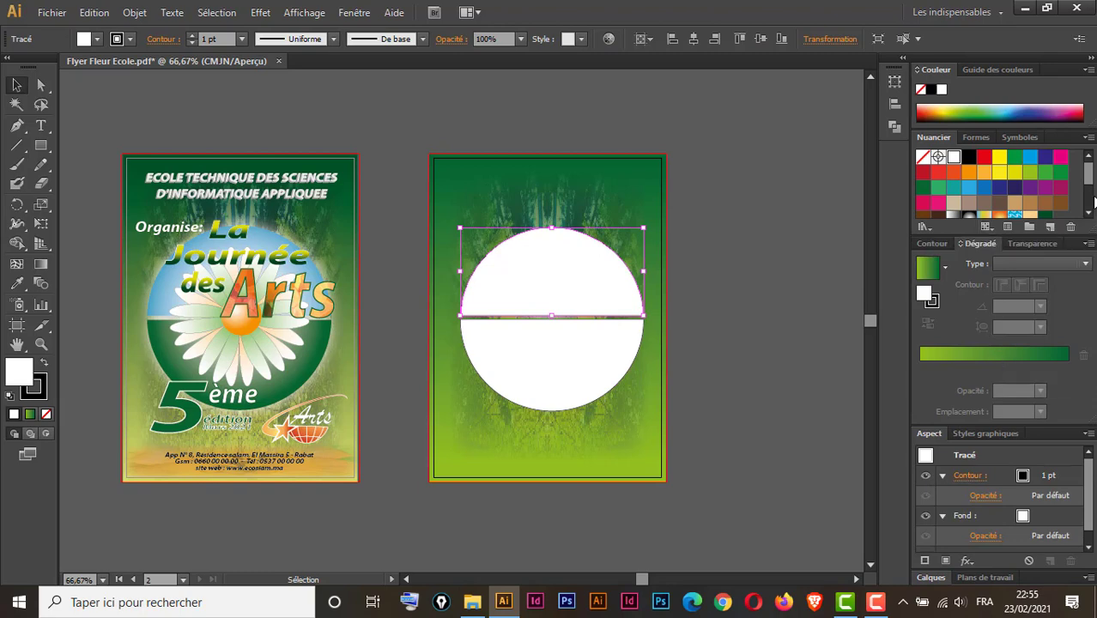
click(1089, 214)
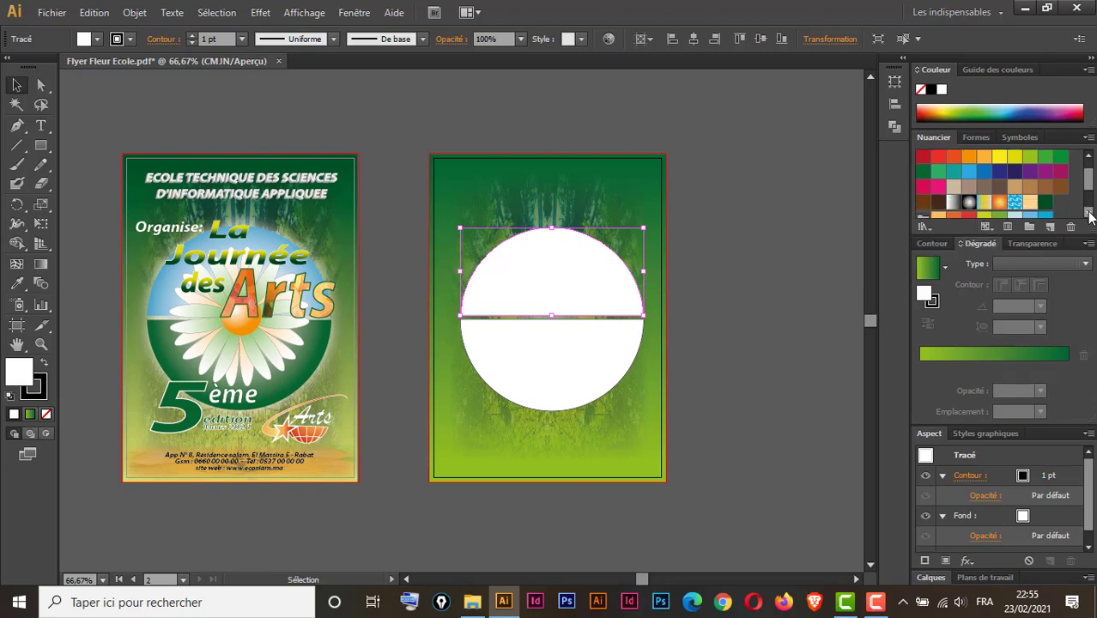
click(952, 204)
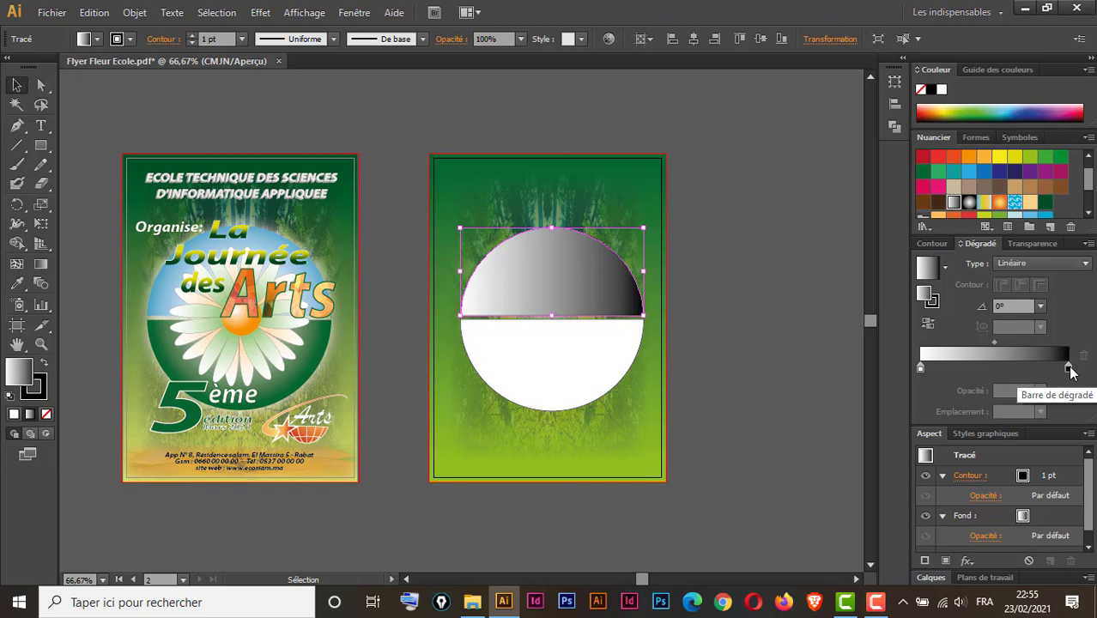
double_click(1069, 368)
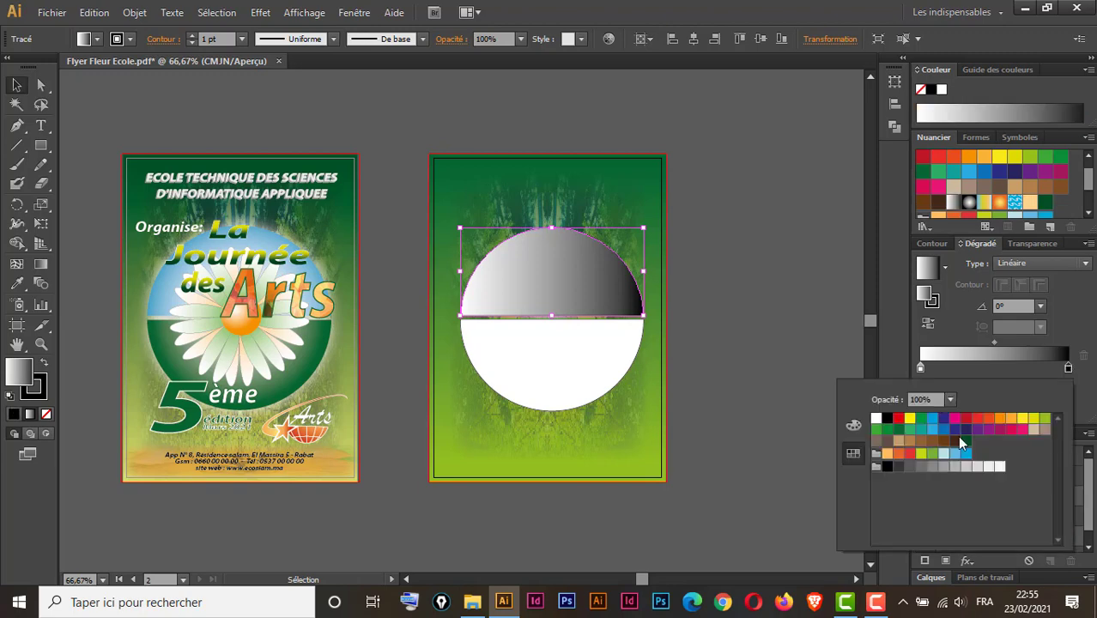
click(932, 429)
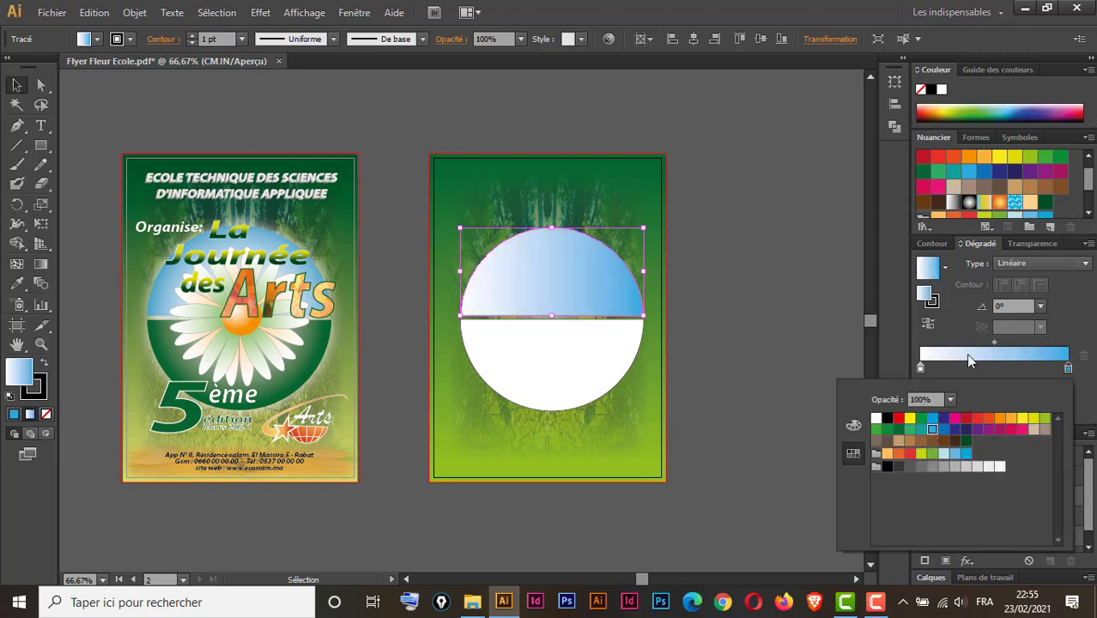
- Make the gradient radial and drag it from the flat base centre up to the top edge
click(1071, 306)
click(1039, 261)
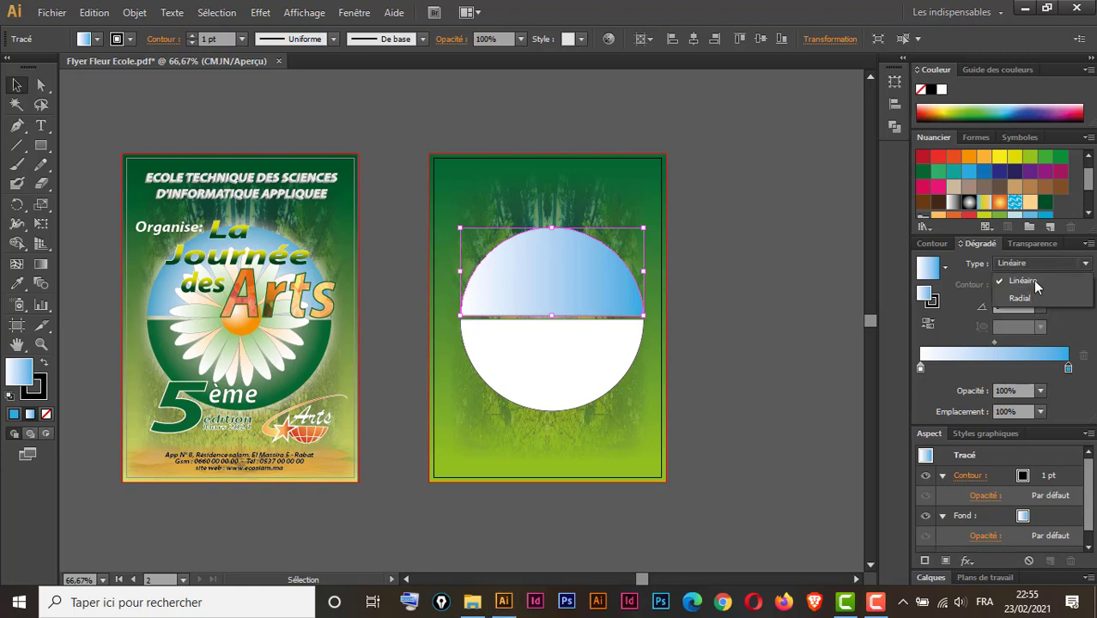
click(1026, 298)
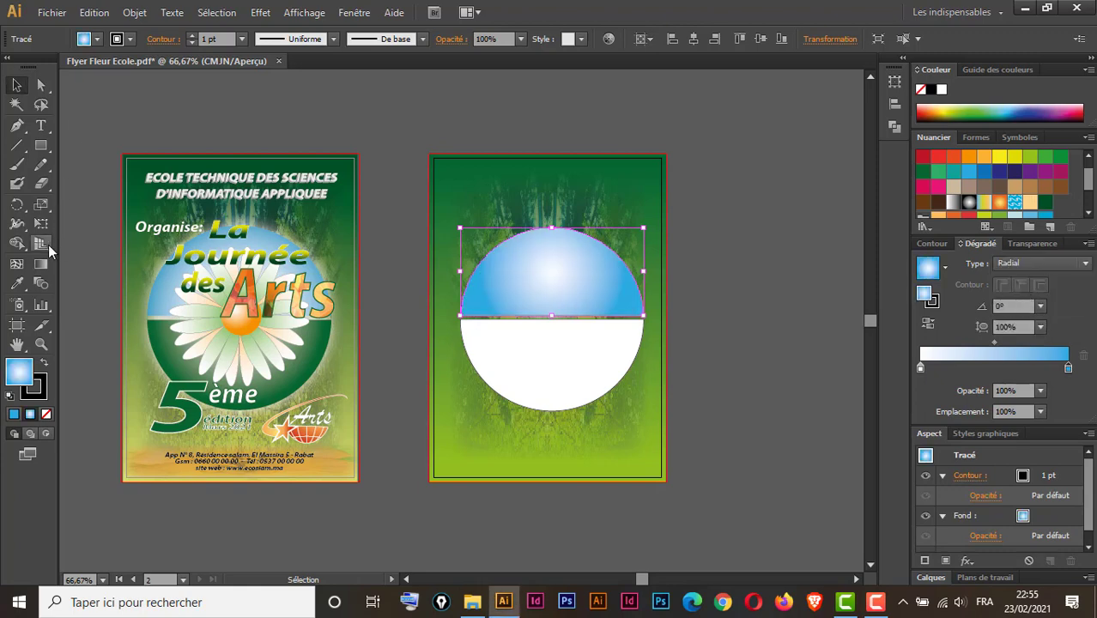
click(41, 266)
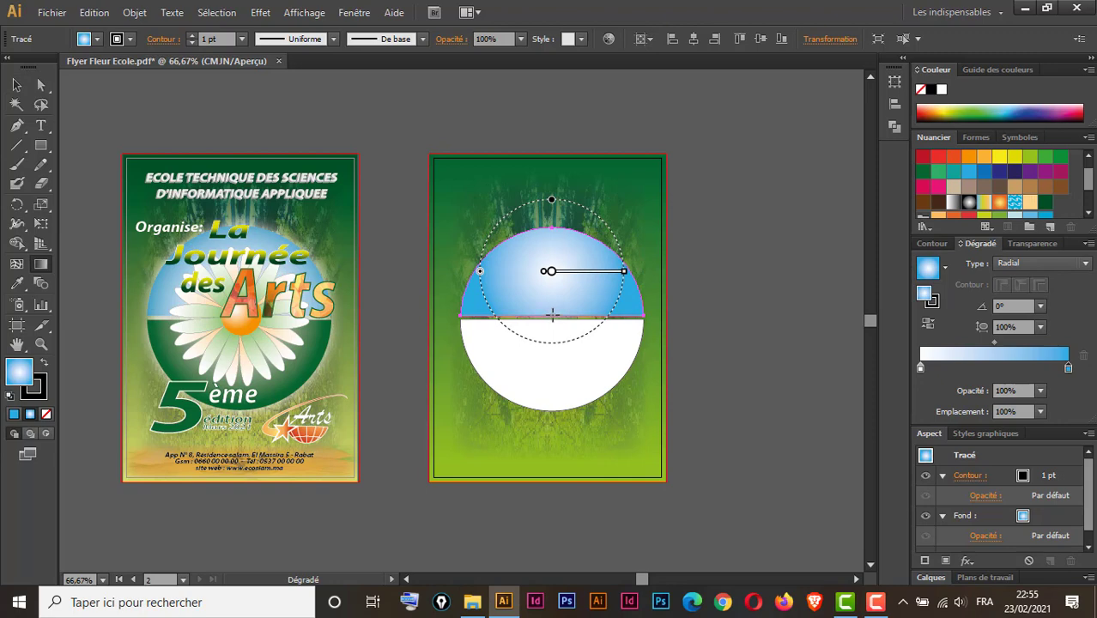
drag(551, 315, 552, 245)
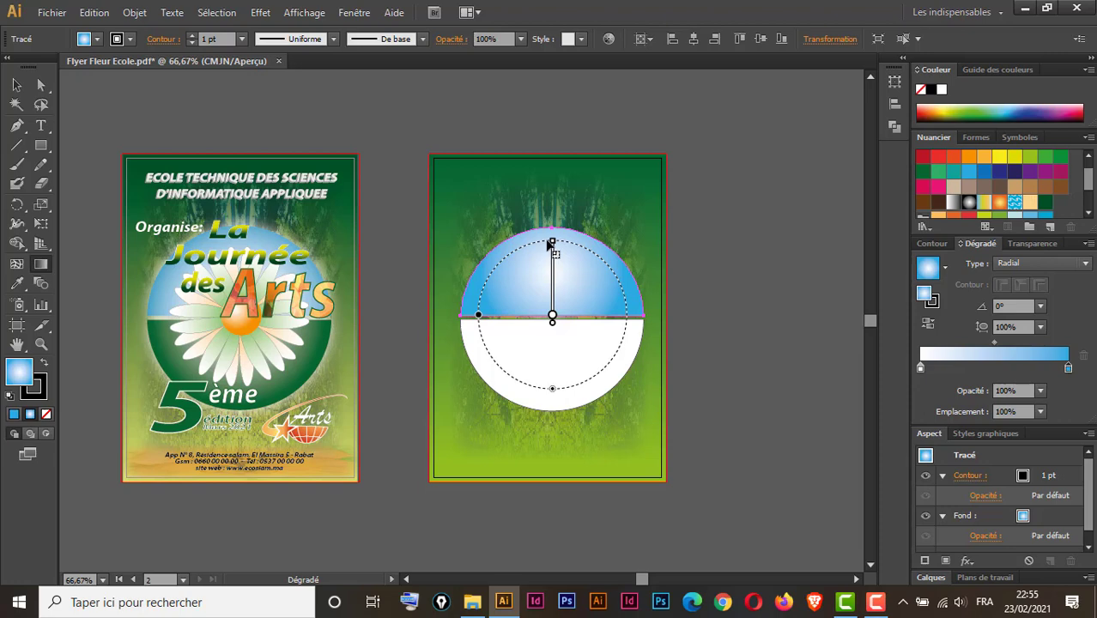
drag(551, 244, 551, 243)
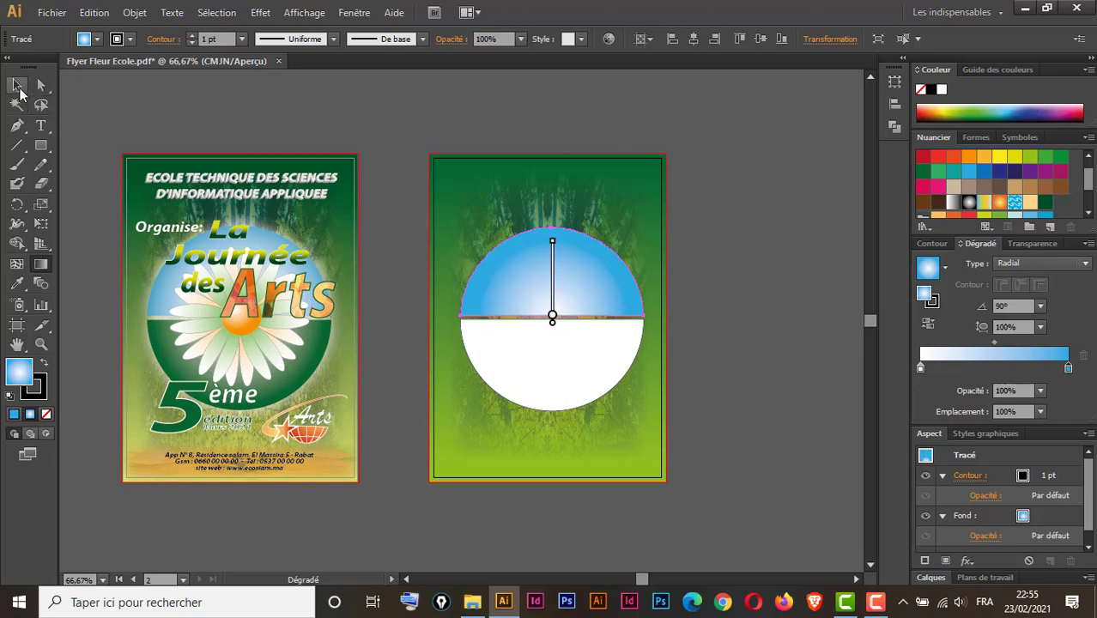
click(19, 88)
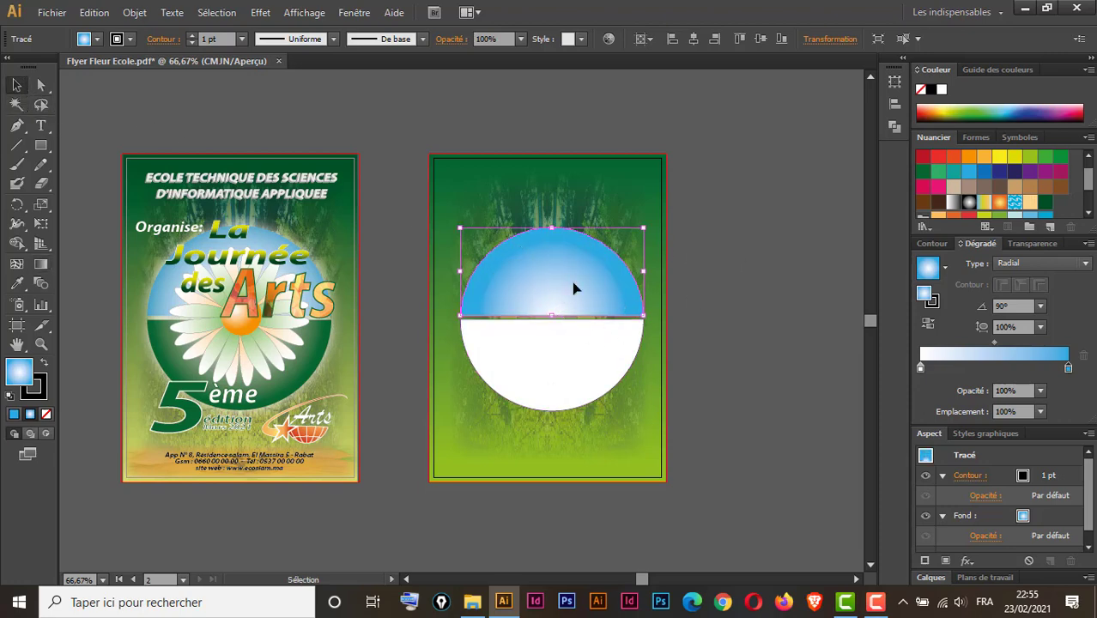
- Apply the radial gradient to the lower half with a dark green end stop
click(587, 366)
click(1000, 359)
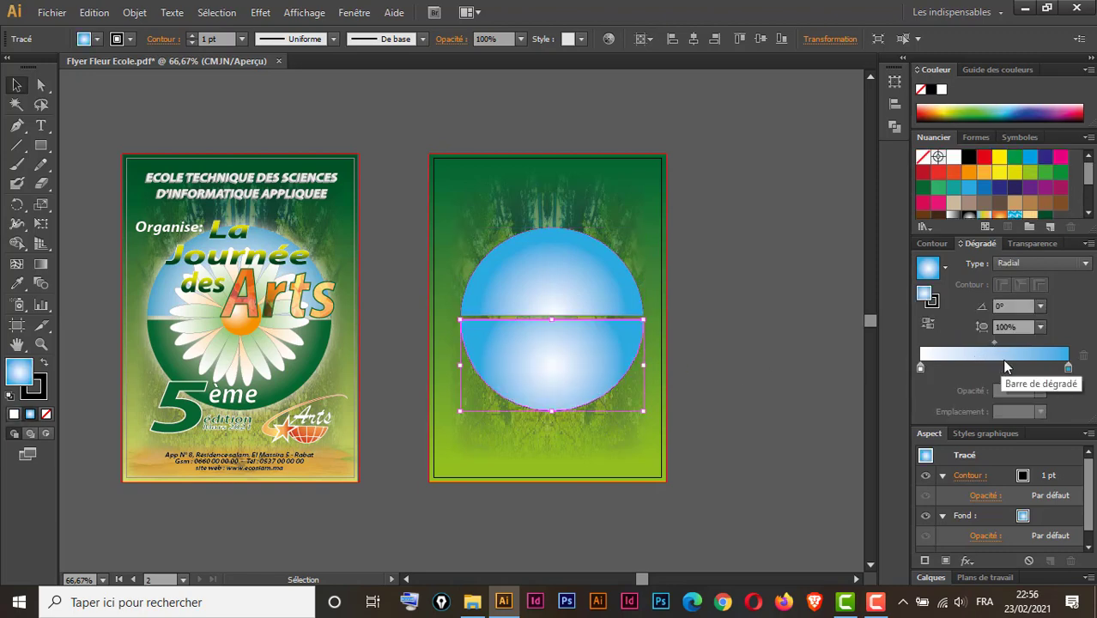
double_click(1068, 369)
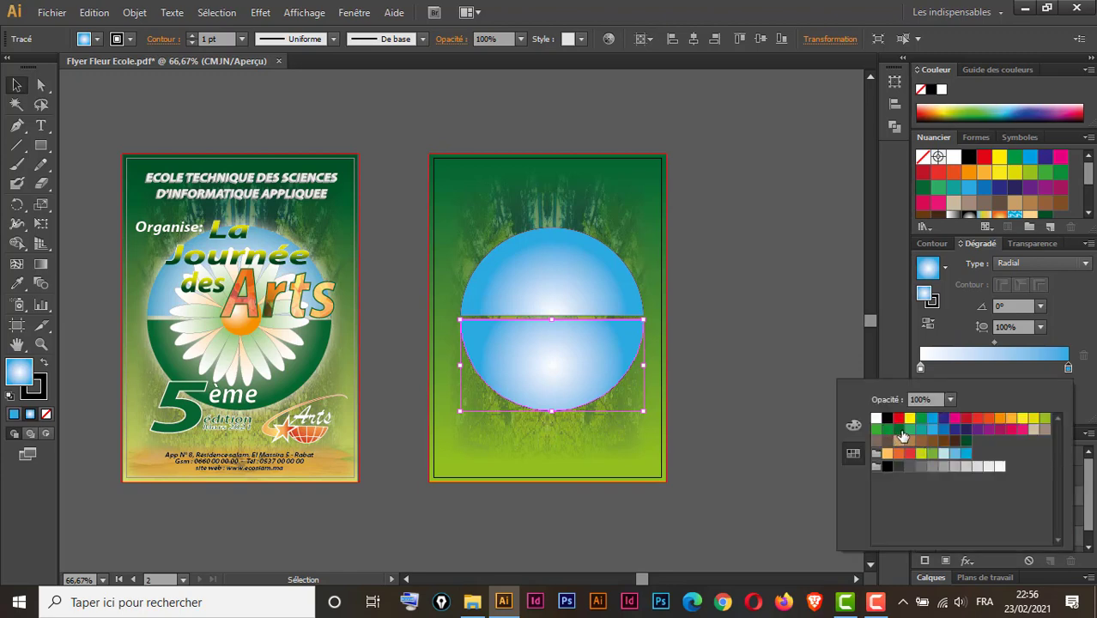
click(897, 429)
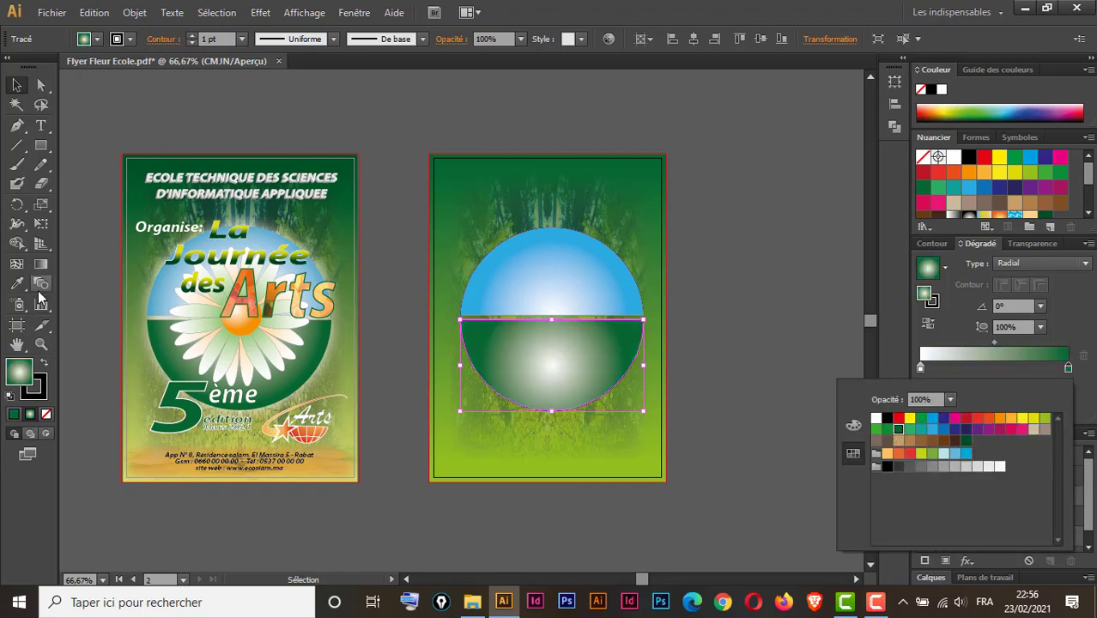
key(Escape)
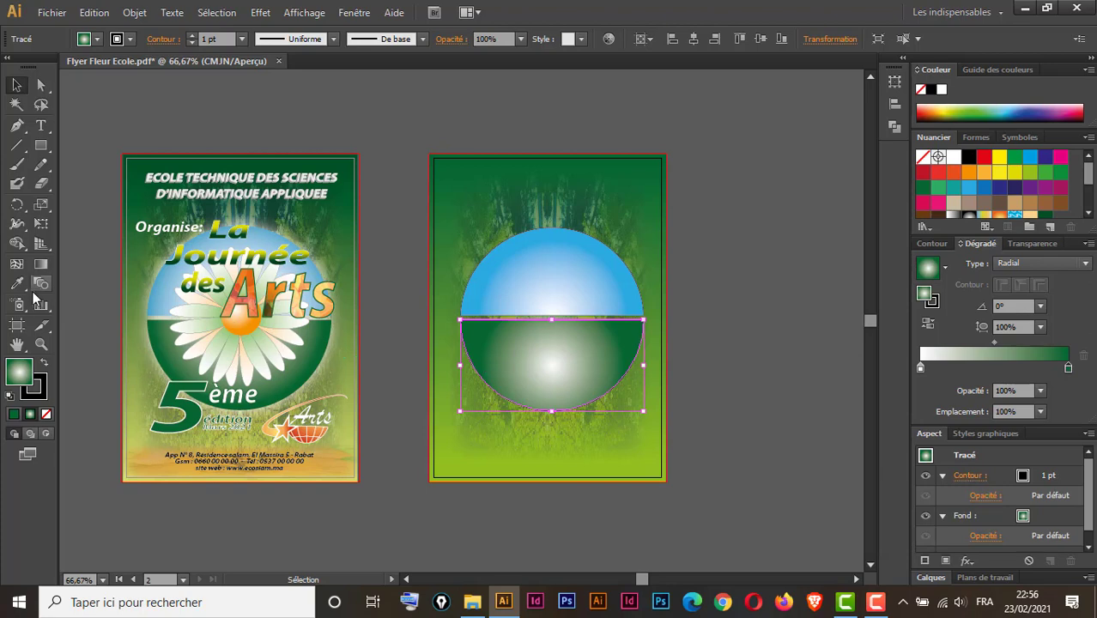
- Drag the gradient from the flat top edge down to the bottom, then deselect
click(40, 264)
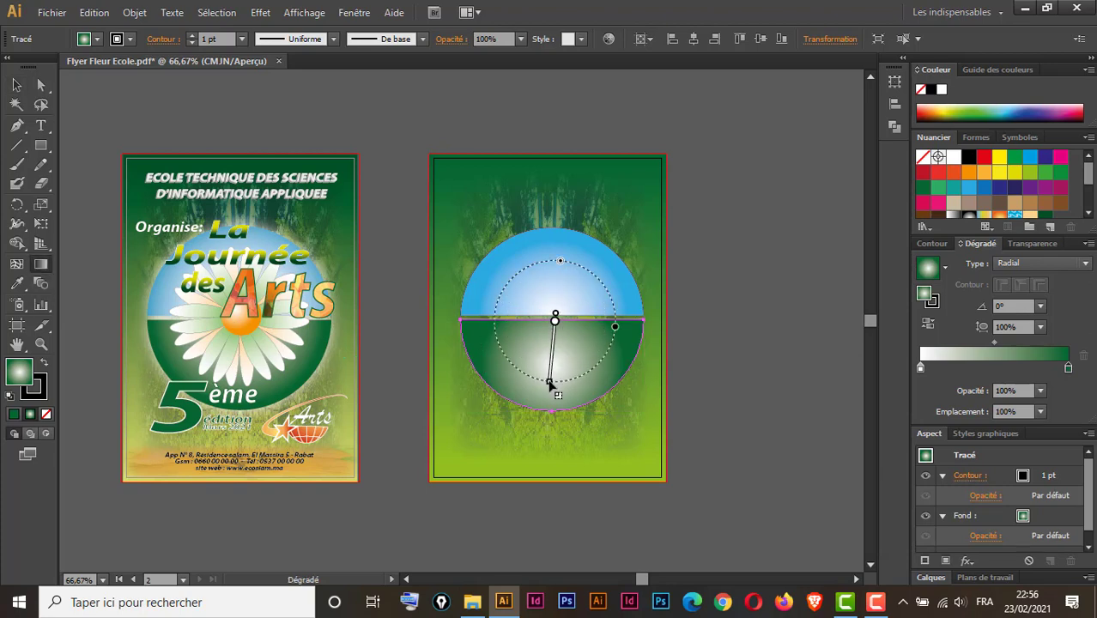
drag(555, 319, 556, 402)
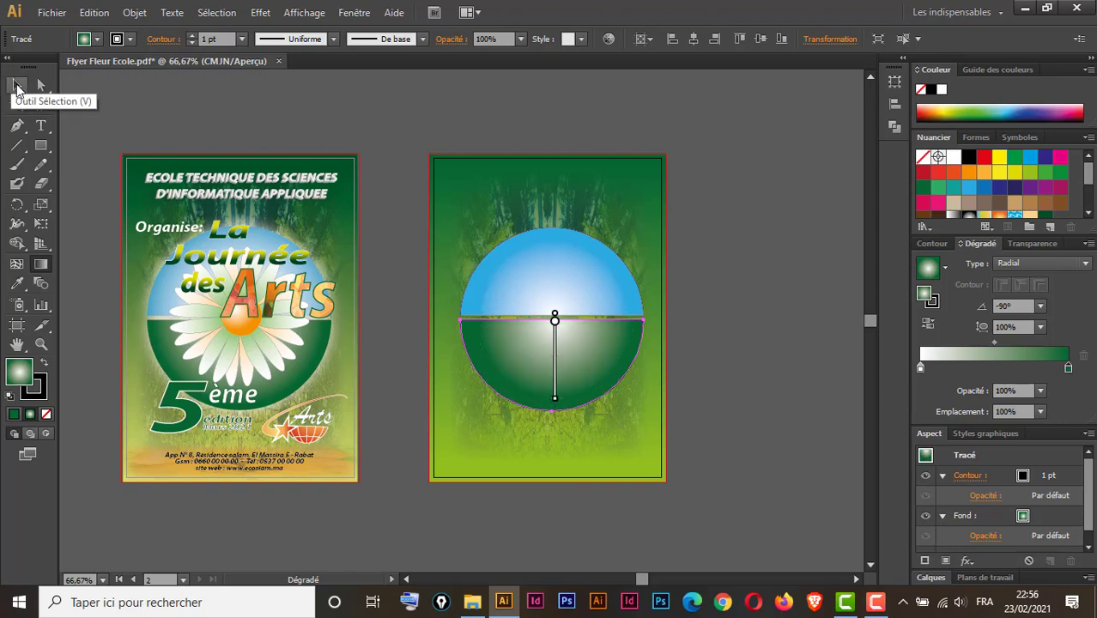
click(16, 85)
click(565, 168)
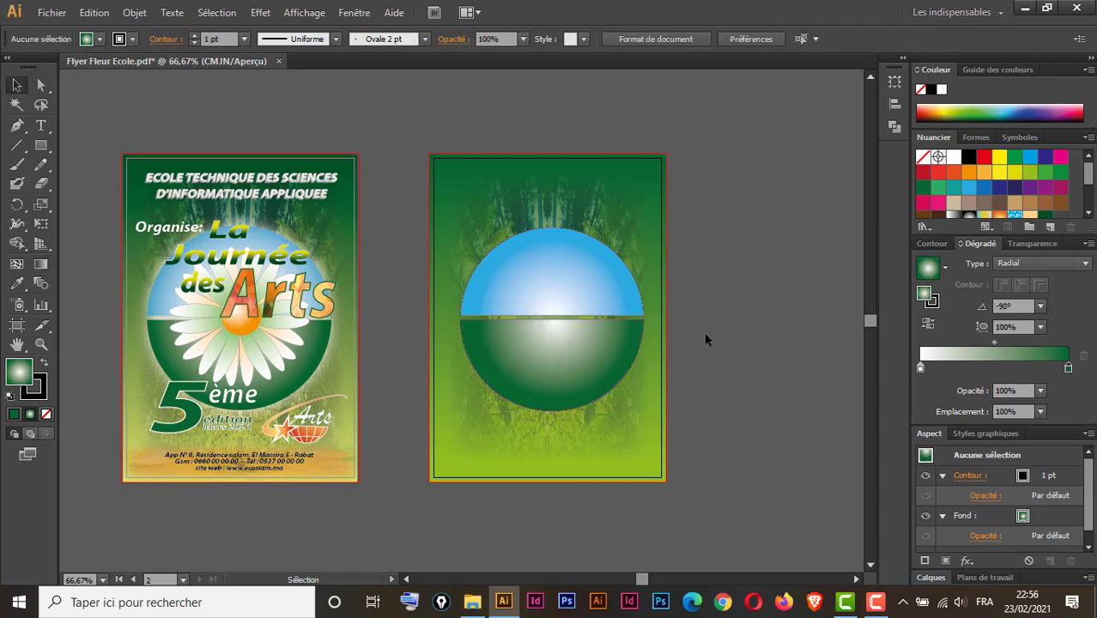
- Select both circle halves and start an Outer Glow (Lueur externe) in white
drag(707, 279, 573, 375)
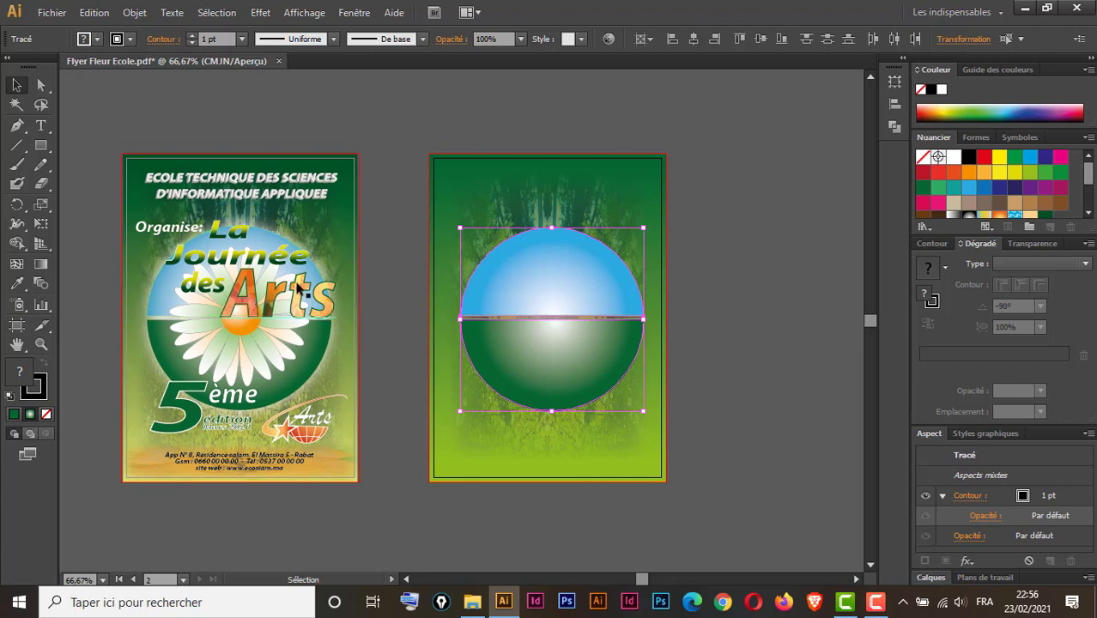
click(266, 18)
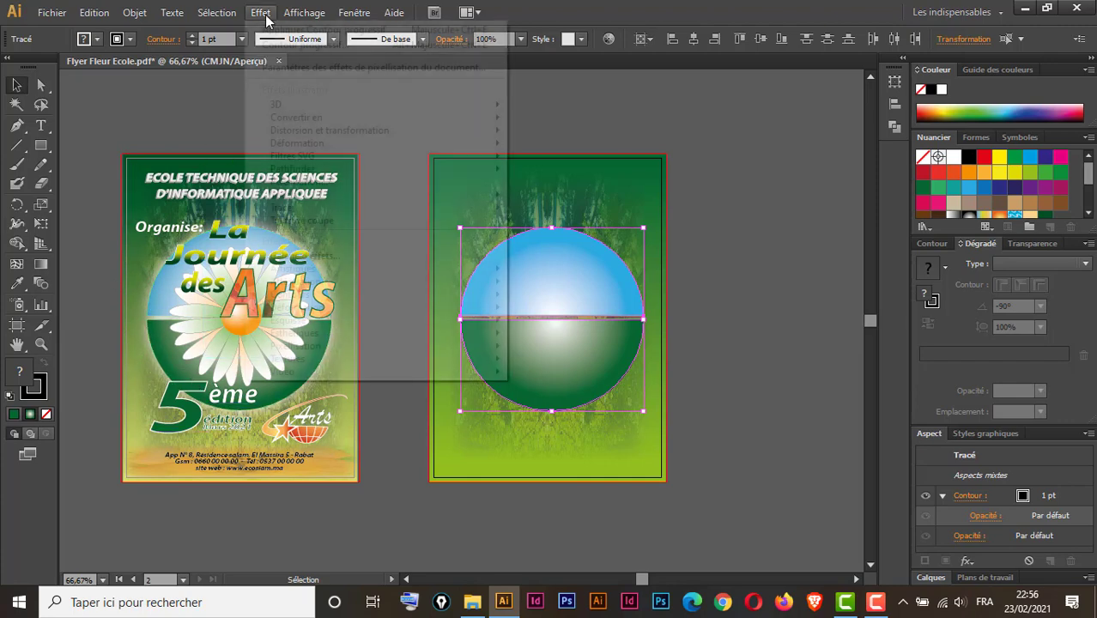
mouse_move(285, 195)
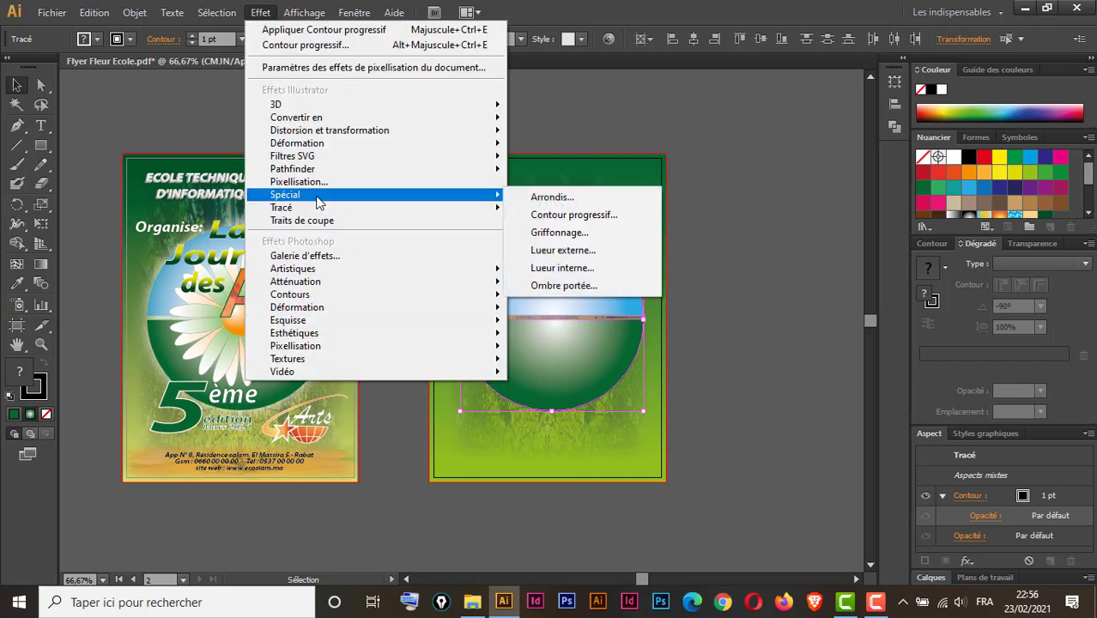
click(597, 251)
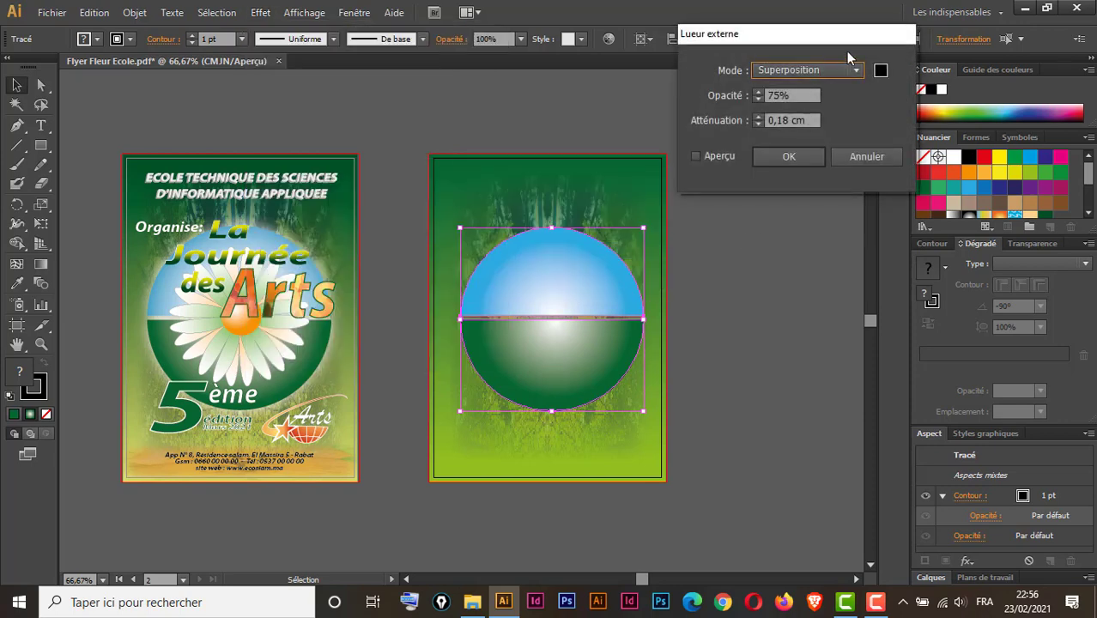
drag(847, 39, 868, 99)
click(900, 132)
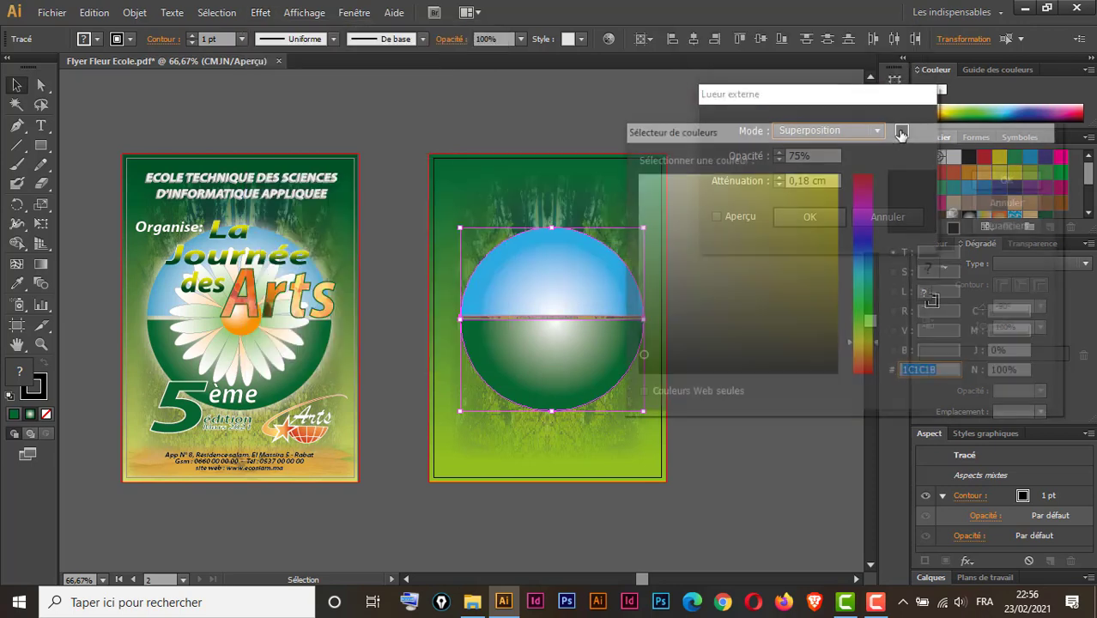
drag(829, 184, 607, 163)
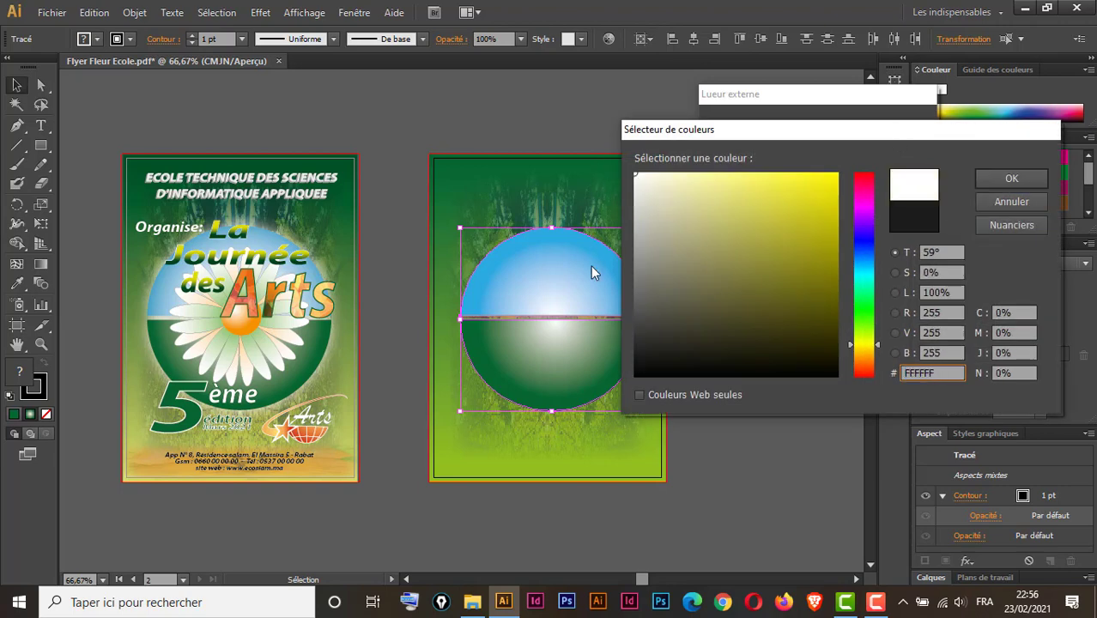
click(999, 179)
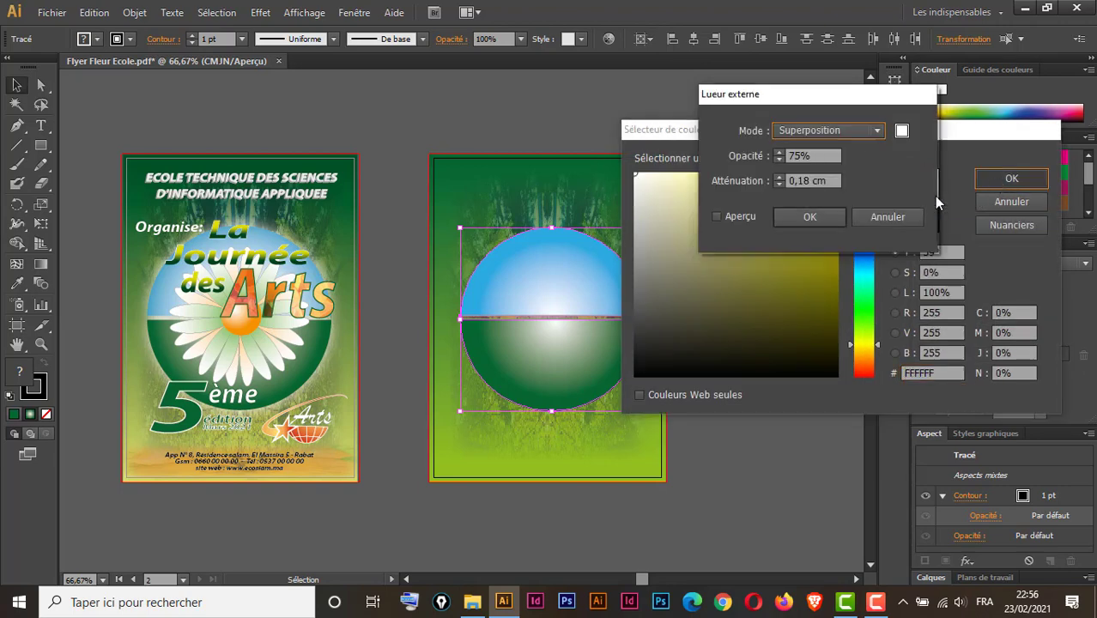
- Preview the glow and raise its blur (Atténuation) to 0,5 cm
click(717, 218)
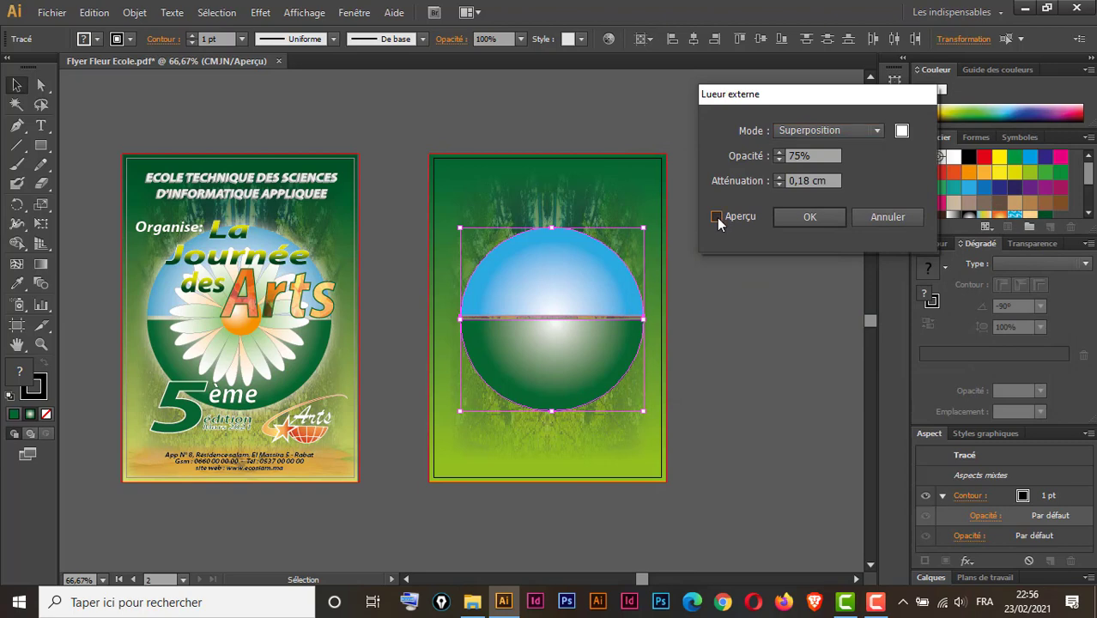
click(717, 217)
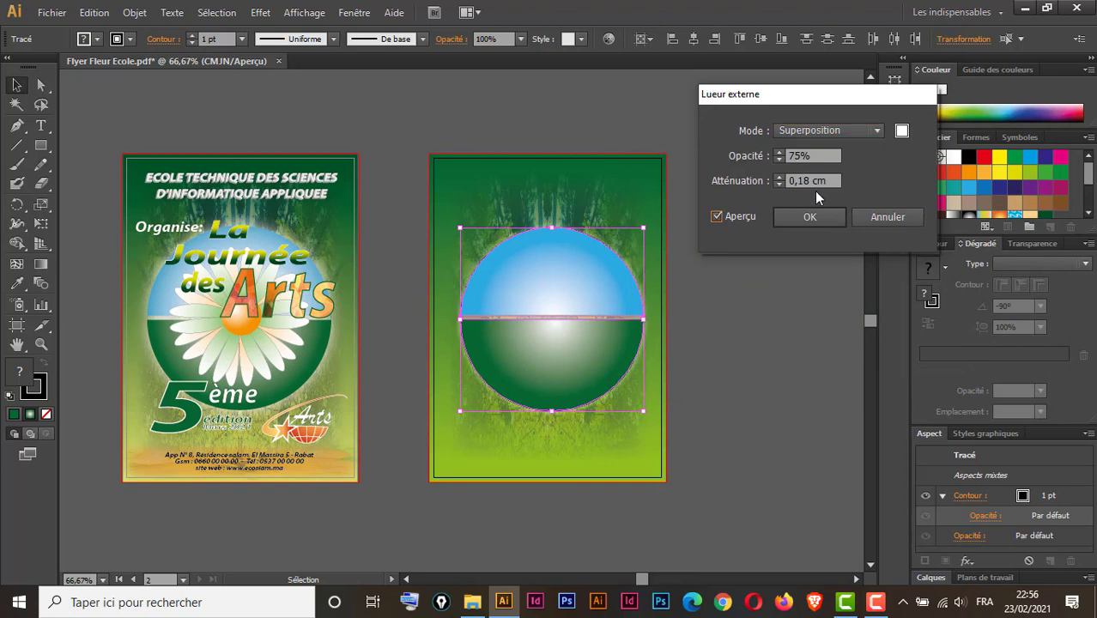
click(778, 177)
click(779, 177)
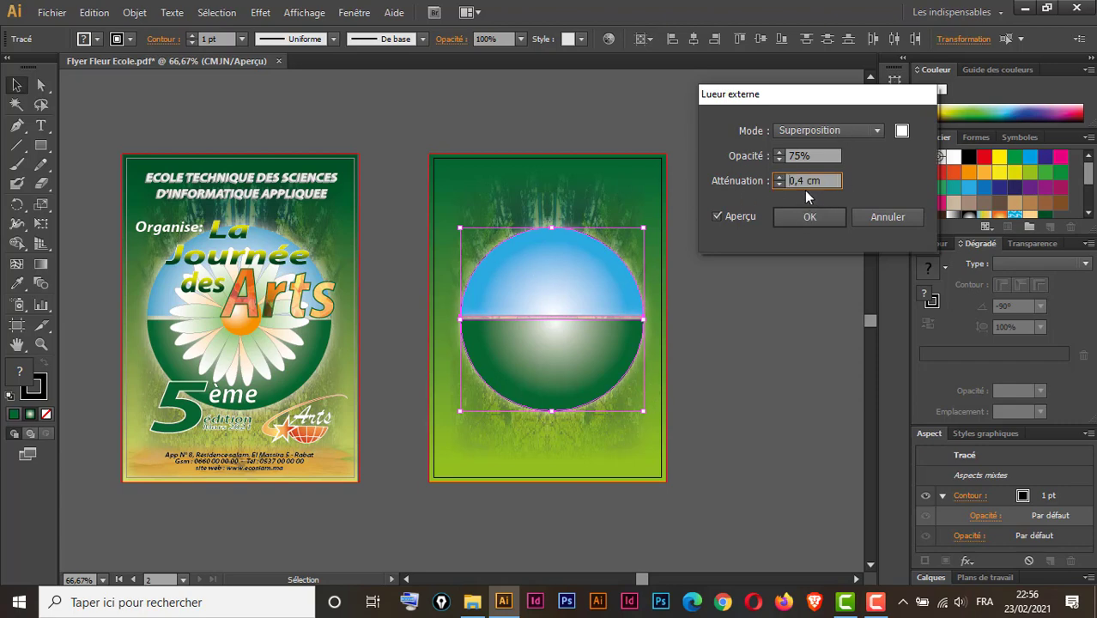
click(779, 177)
key(Up)
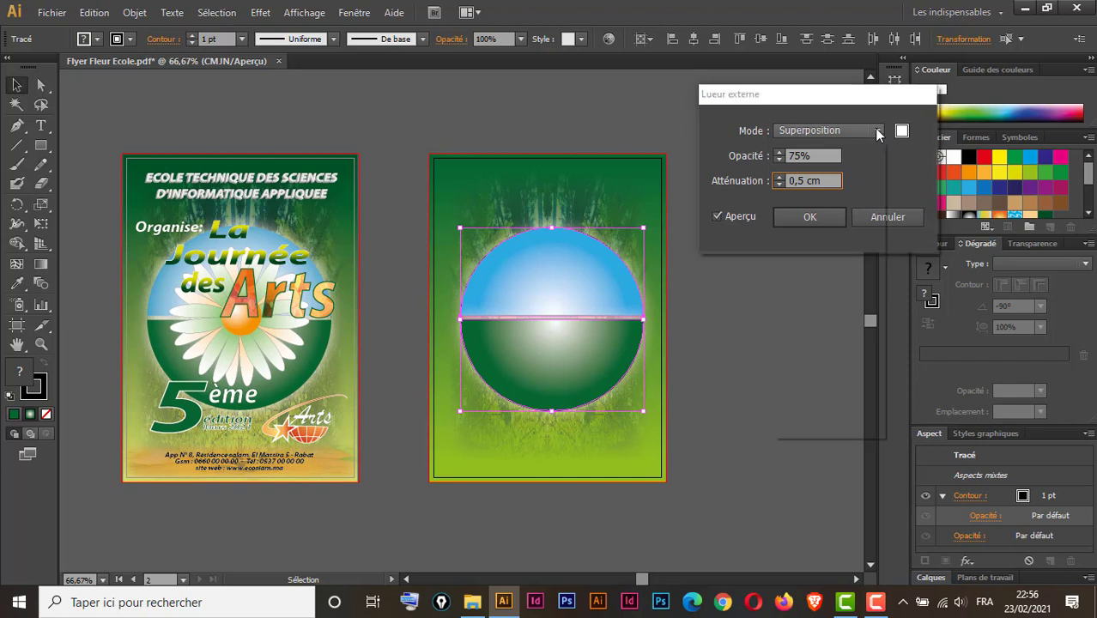
- Apply the outer glow in Superposition mode at 75% opacity
click(877, 133)
click(877, 130)
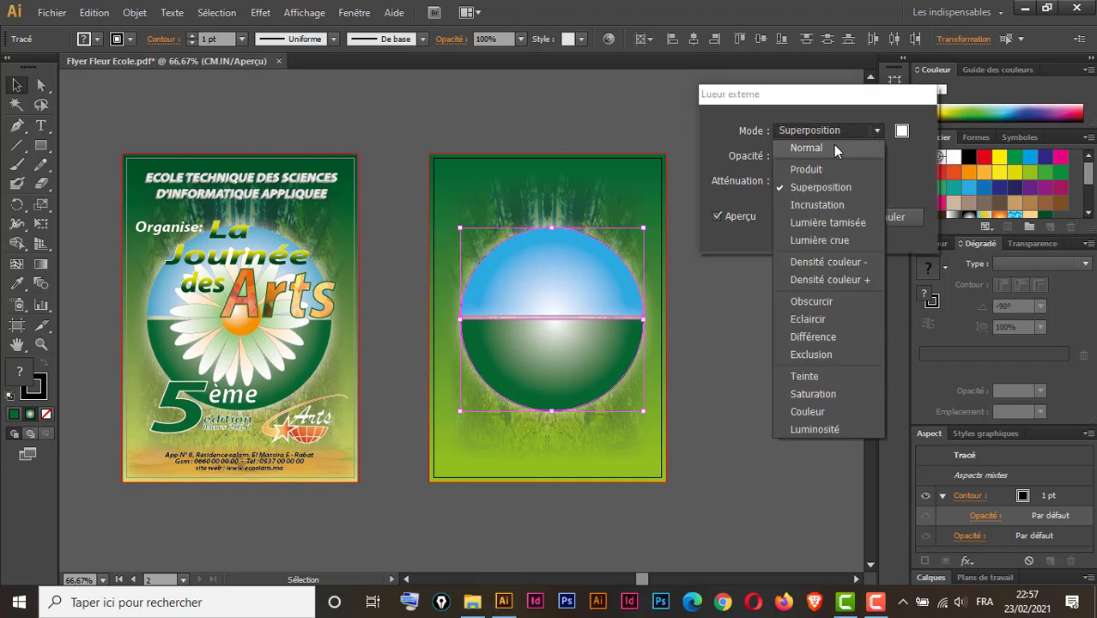
key(Escape)
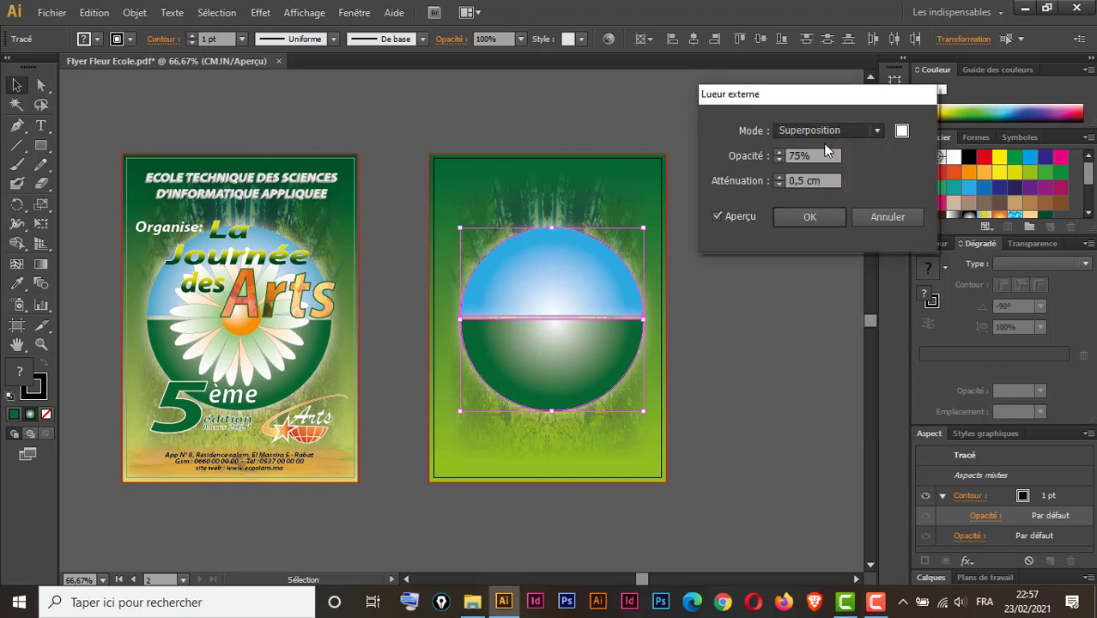
click(826, 151)
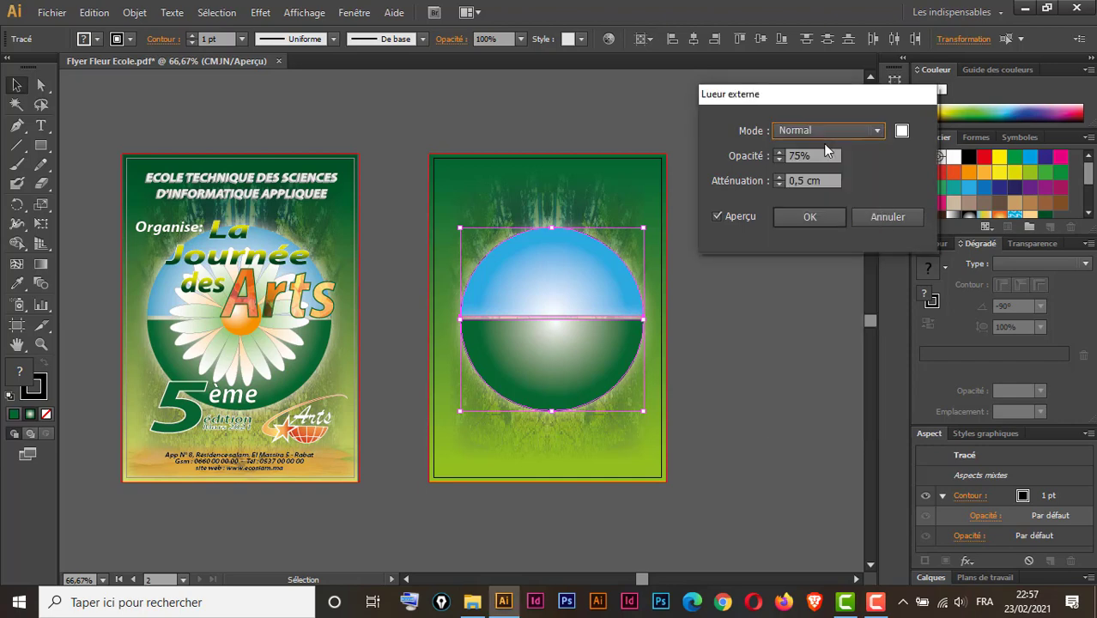
click(720, 217)
click(877, 130)
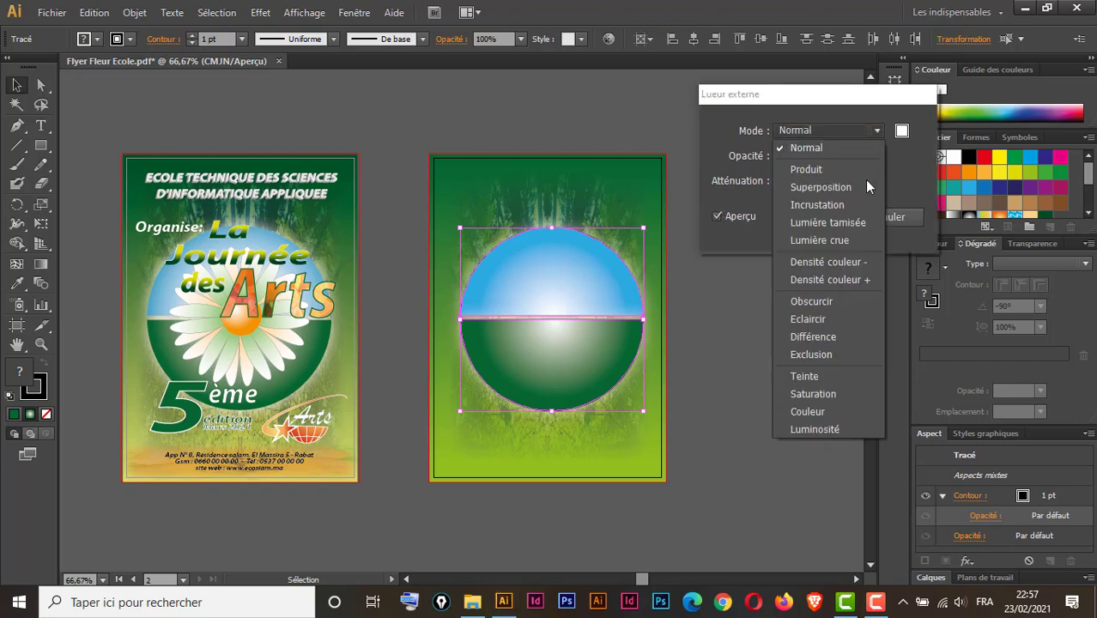
key(Escape)
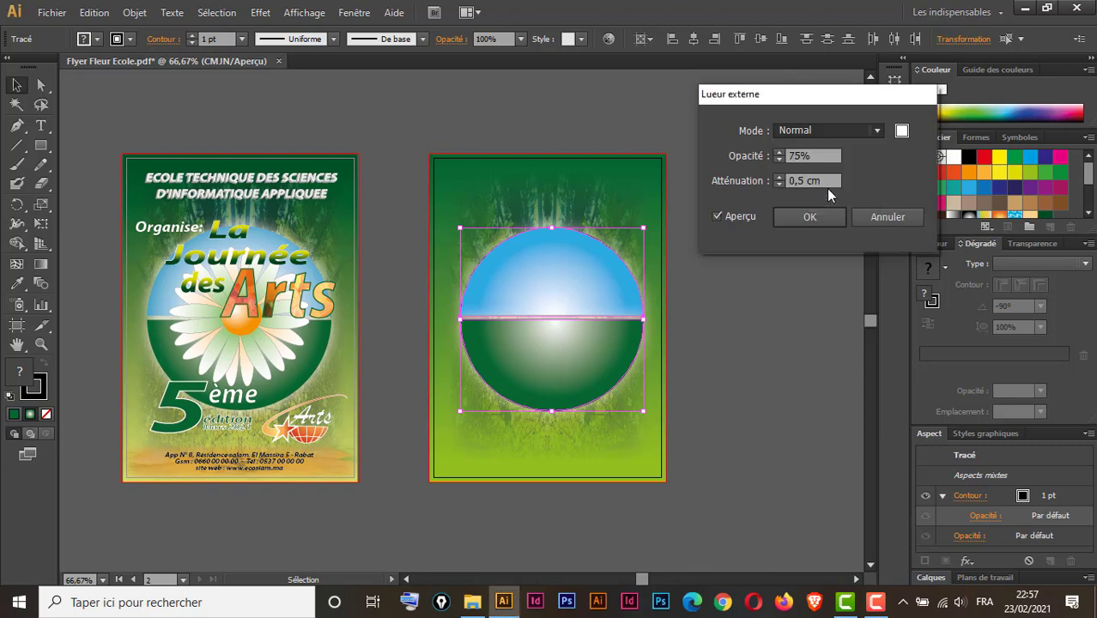
key(s)
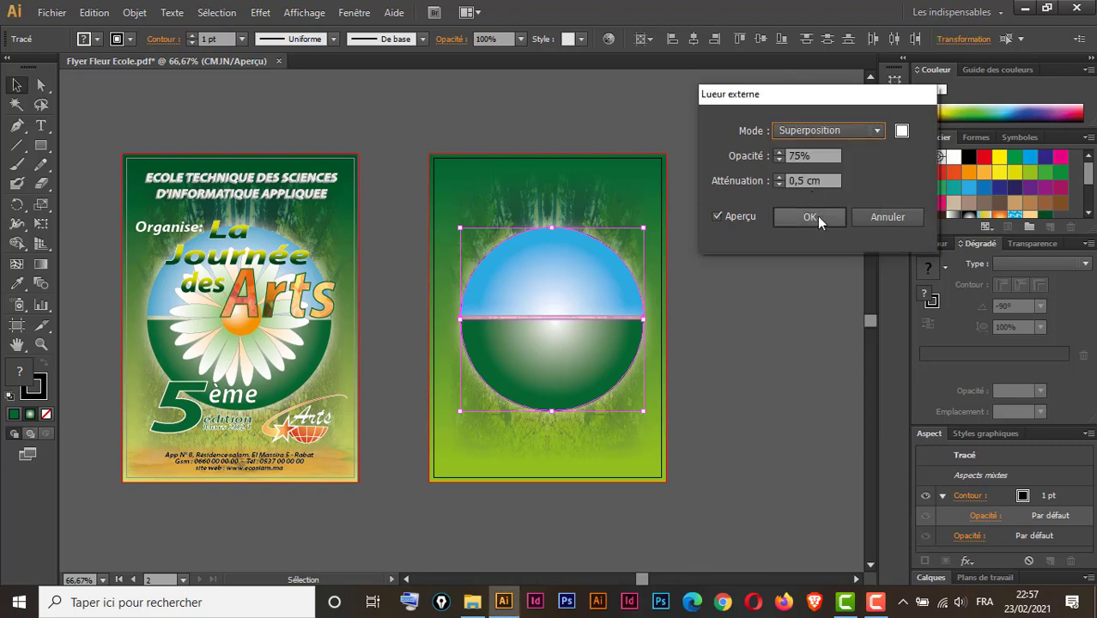
click(717, 217)
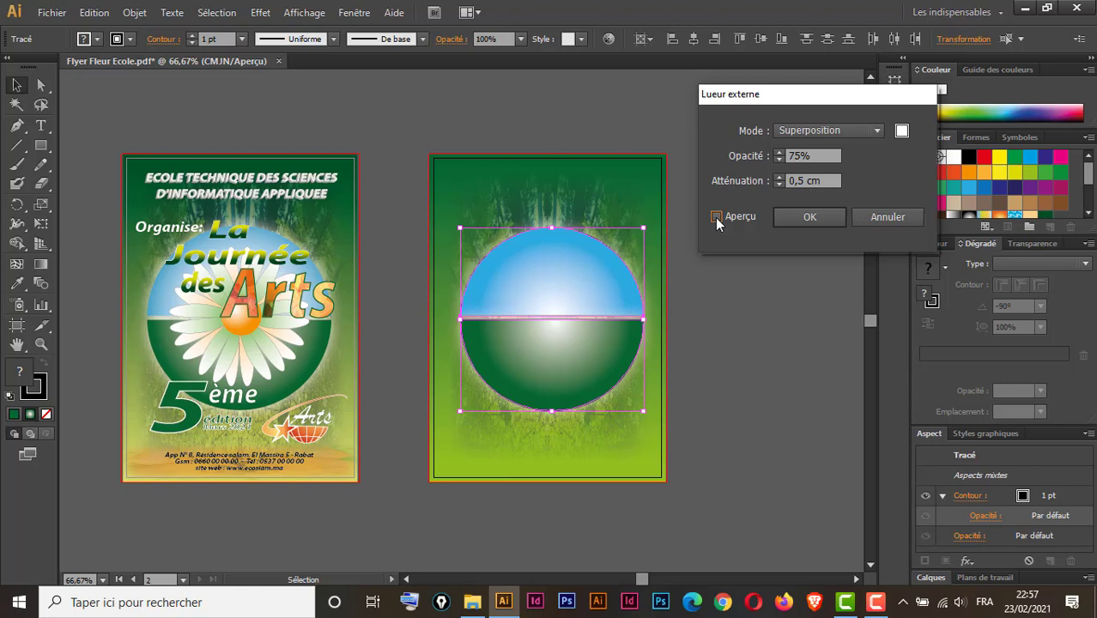
click(716, 217)
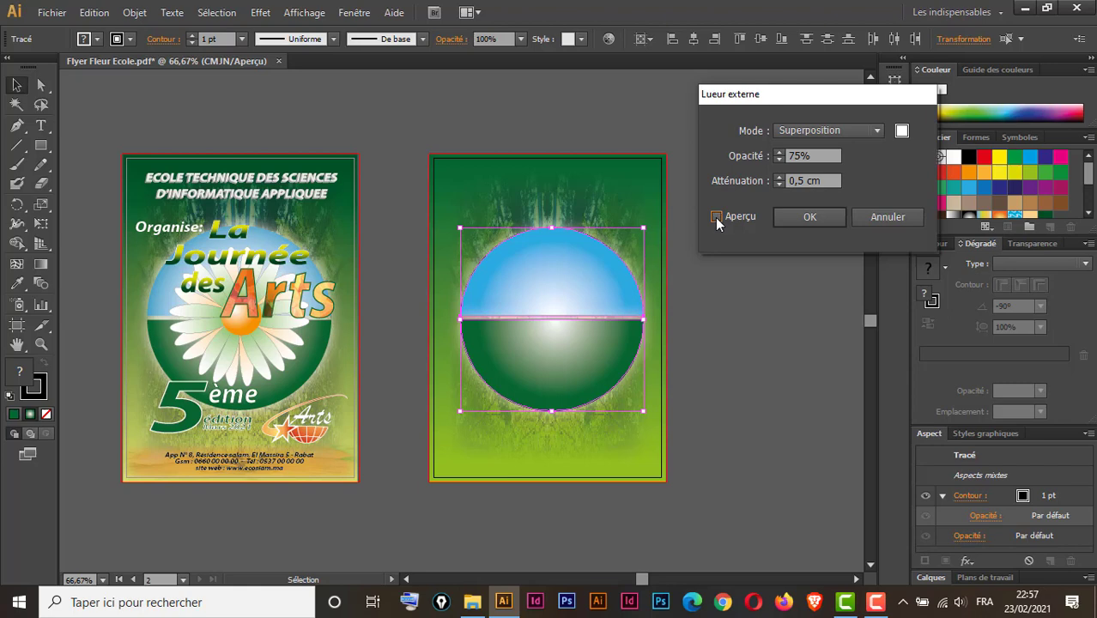
click(810, 217)
- Draw an upright seven-pointed star, about 8.97 × 8.74 cm, centred on the split circle
click(733, 272)
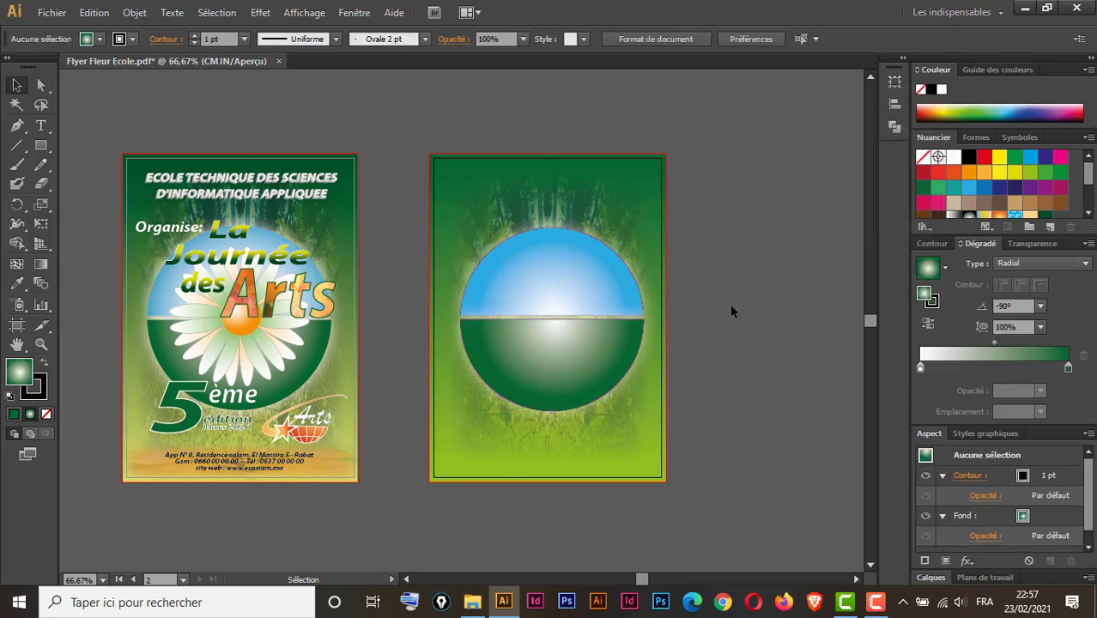
drag(734, 292, 594, 354)
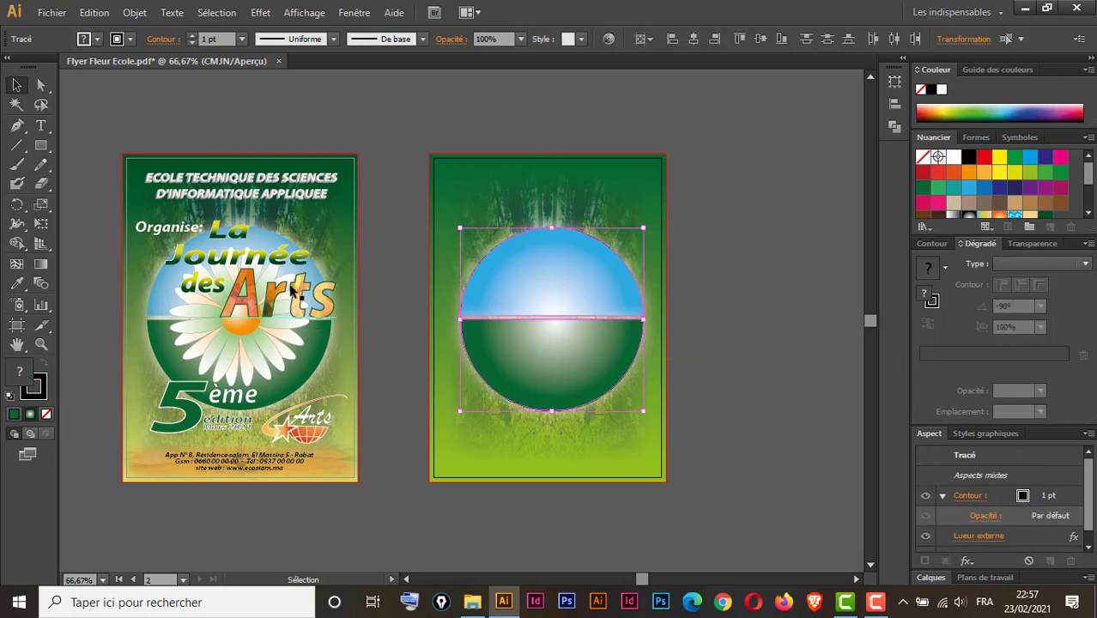
click(421, 346)
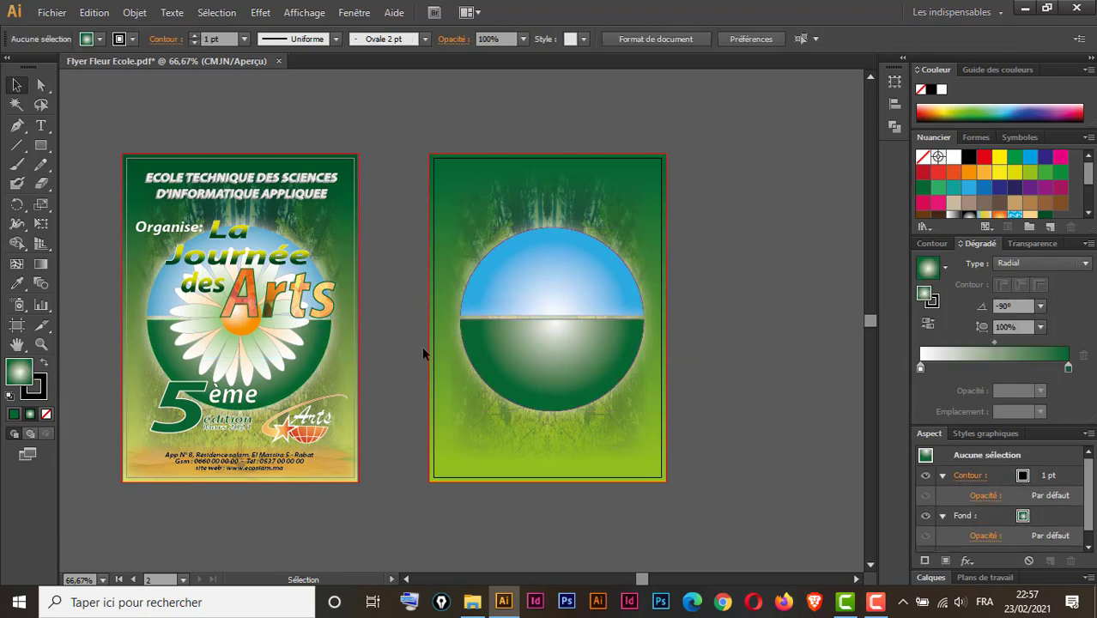
click(41, 146)
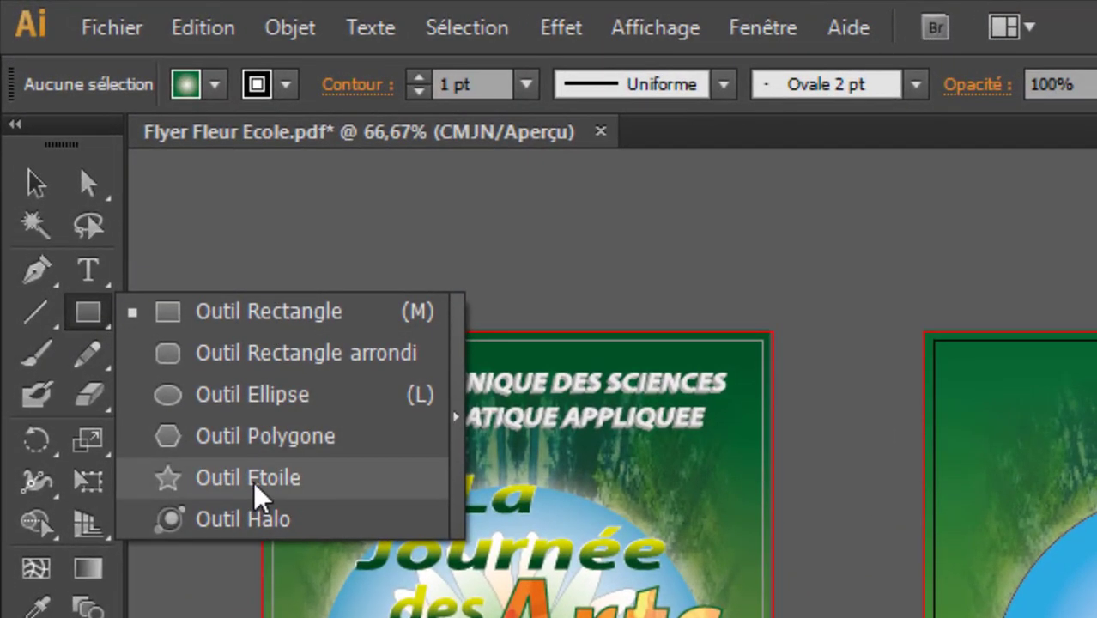
click(262, 481)
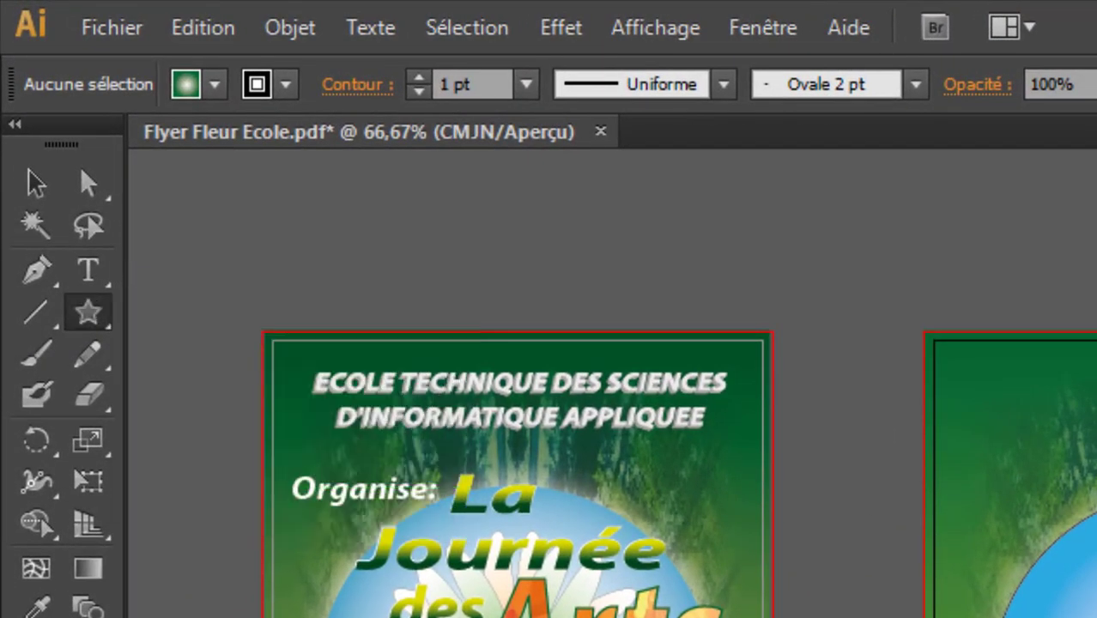
drag(547, 317, 585, 371)
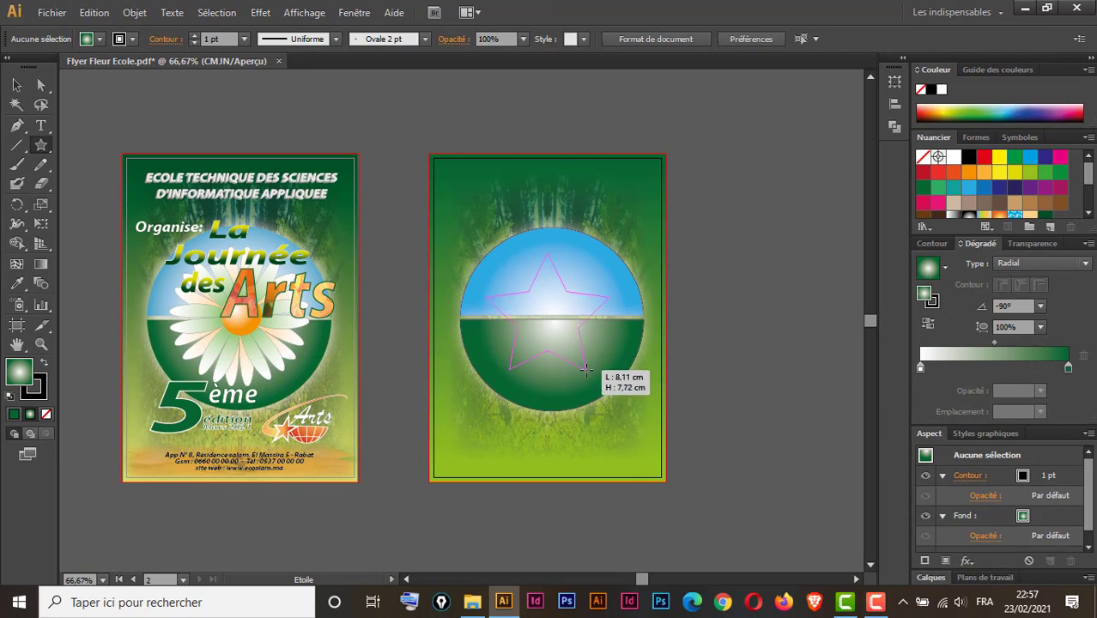
drag(585, 369, 585, 370)
key(Up)
key(Up)
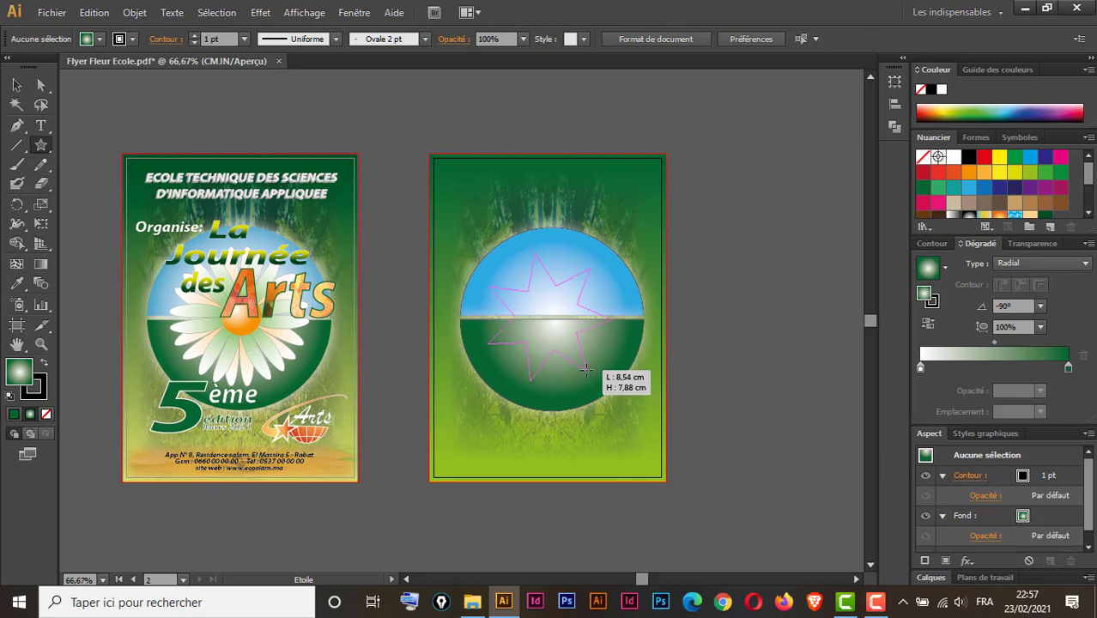
key(shift)
drag(585, 370, 591, 375)
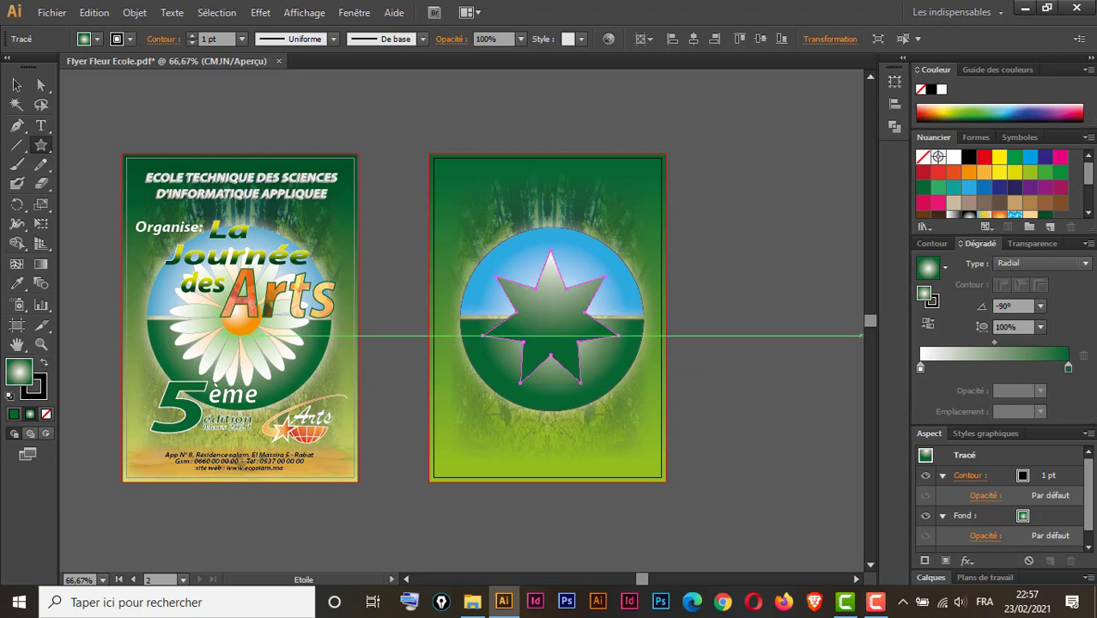
- Make the right stop of the star's gradient orange from the swatches
click(1088, 213)
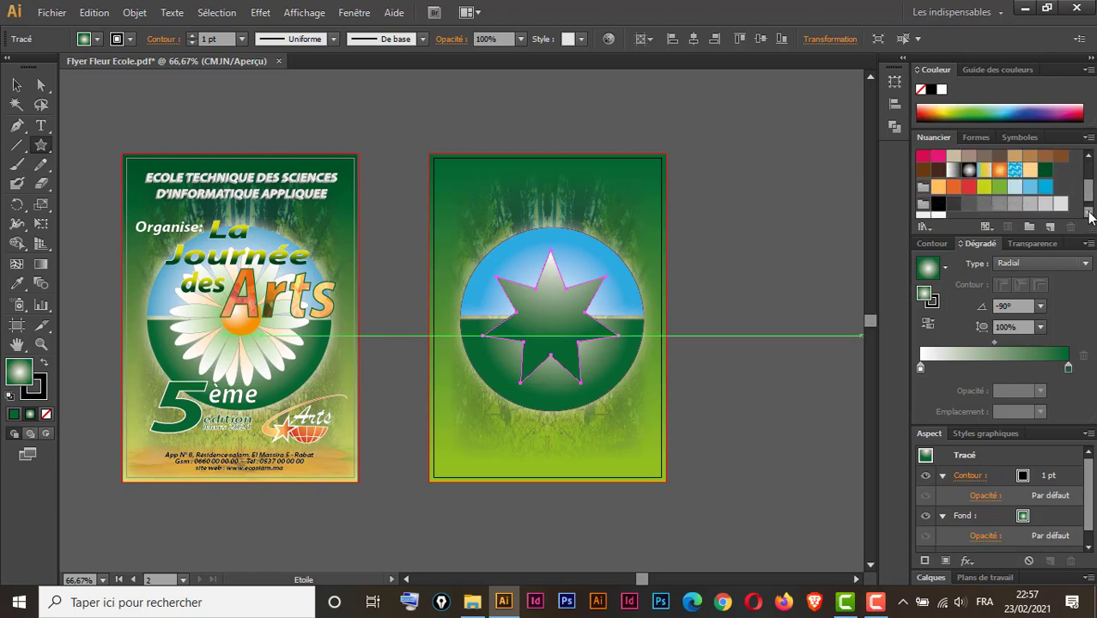
click(1089, 213)
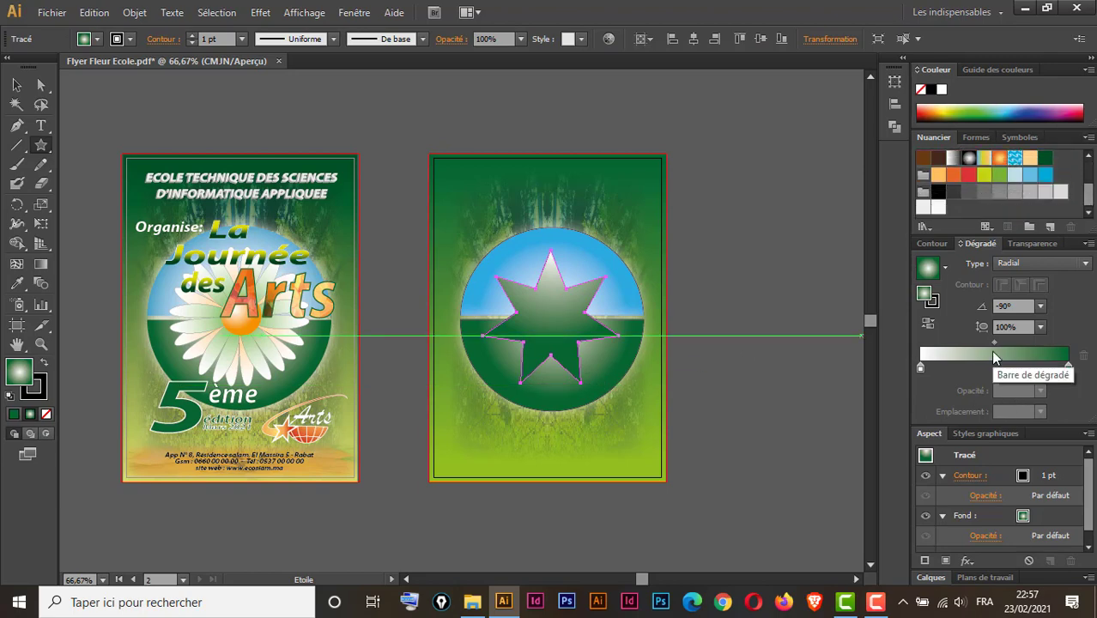
click(994, 356)
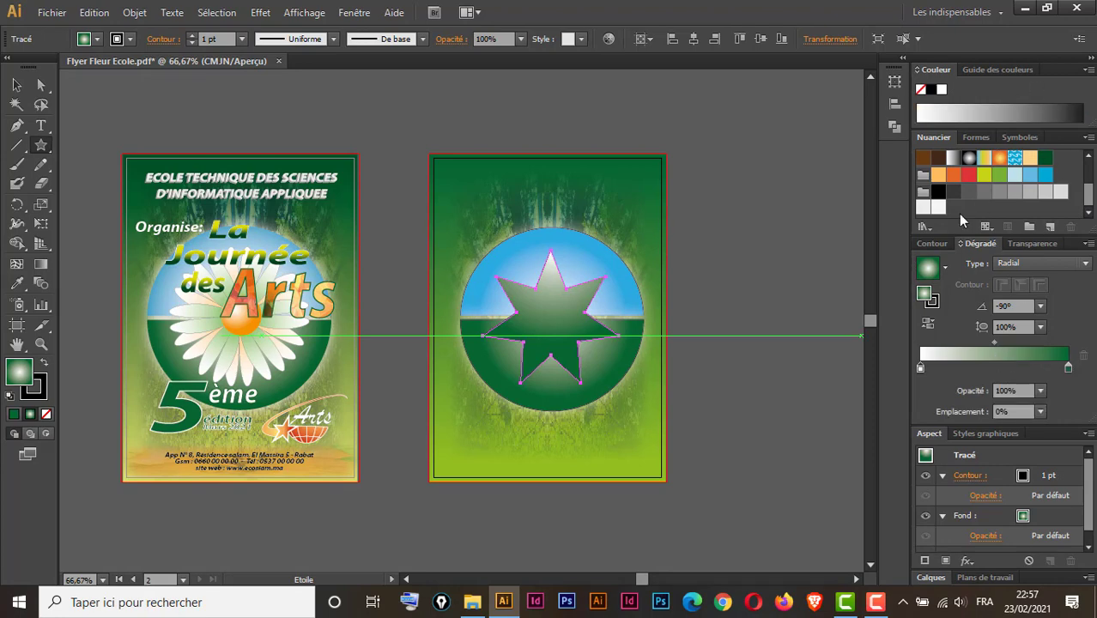
drag(1030, 159, 1068, 369)
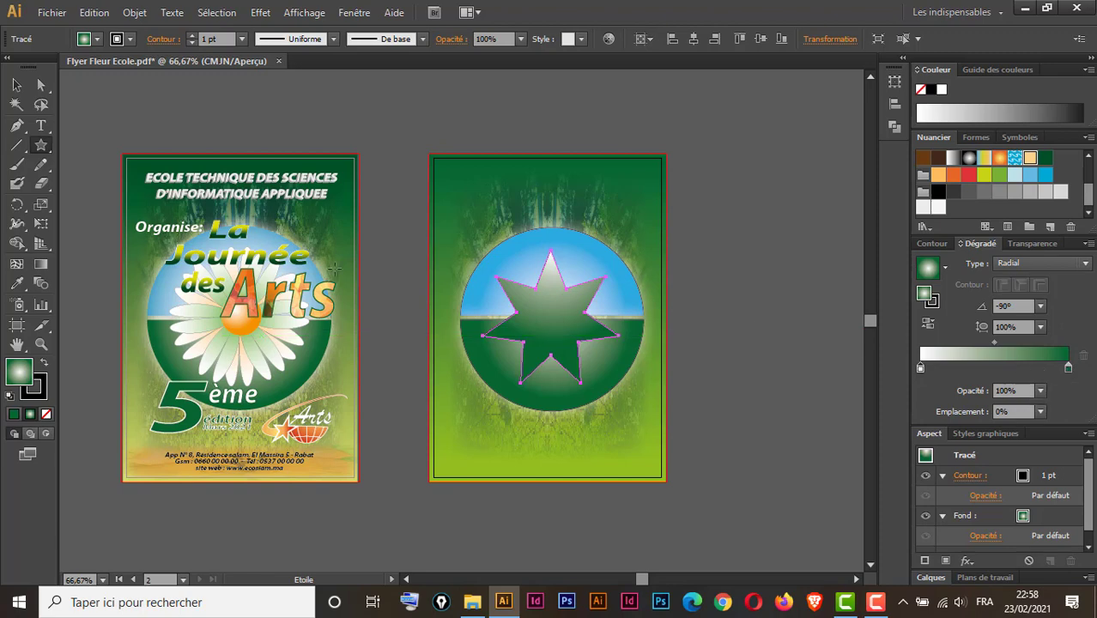
click(17, 375)
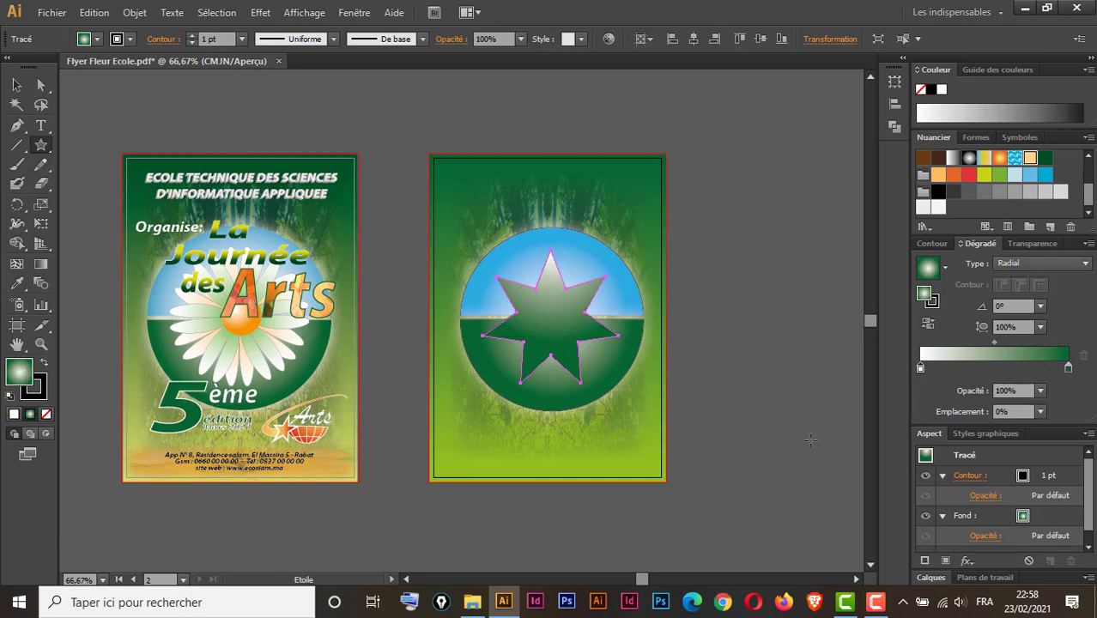
double_click(1069, 369)
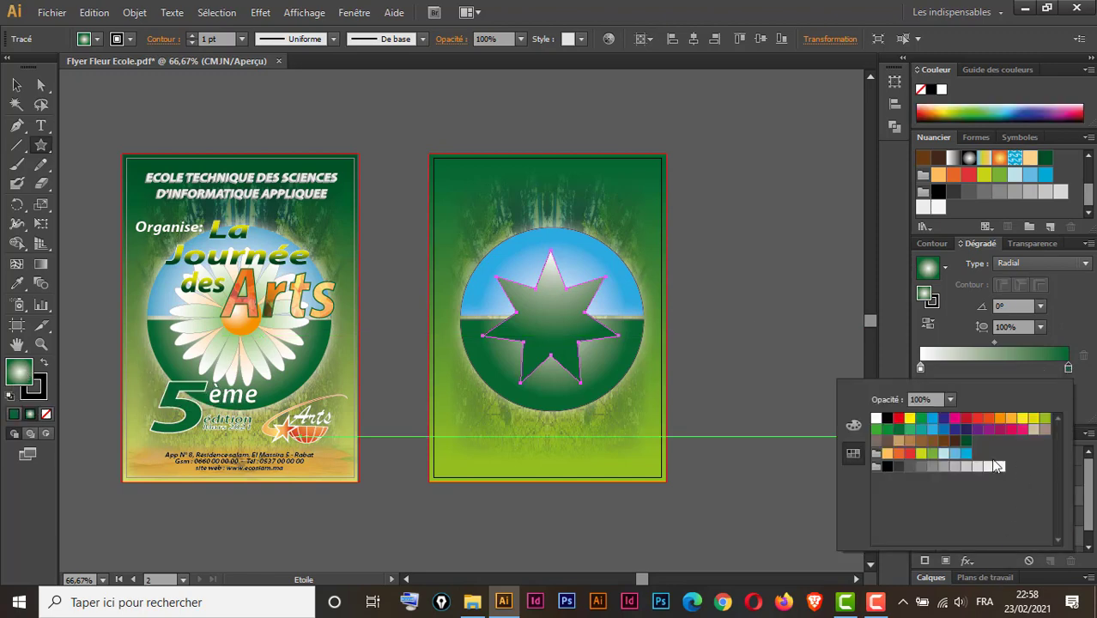
click(1010, 419)
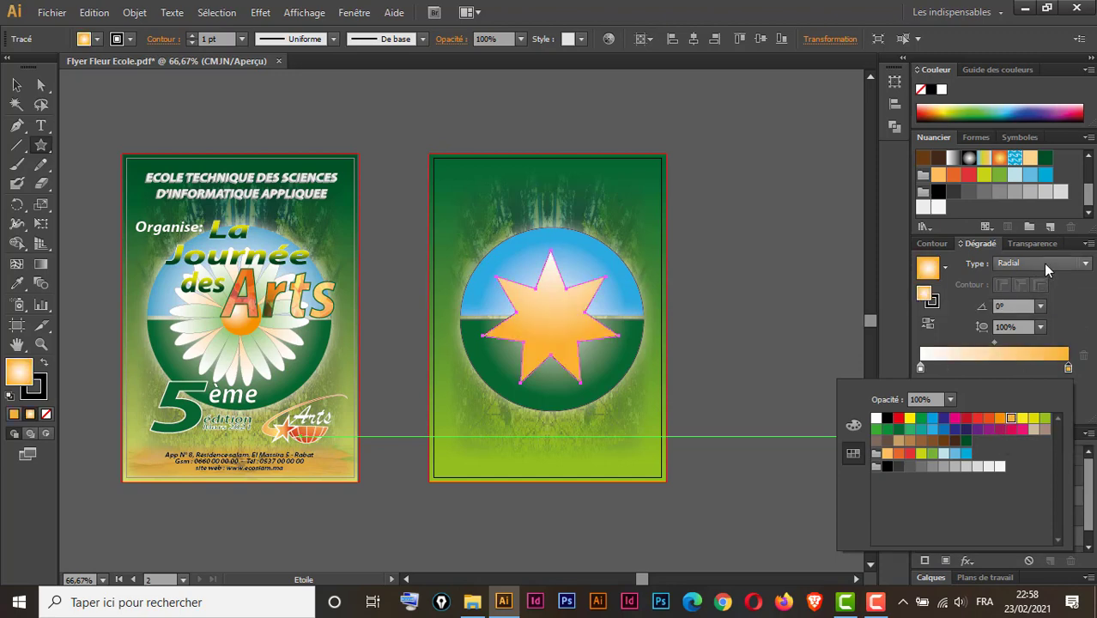
- Centre the radial gradient on the star and reverse it, orange centre to pale points
click(1043, 262)
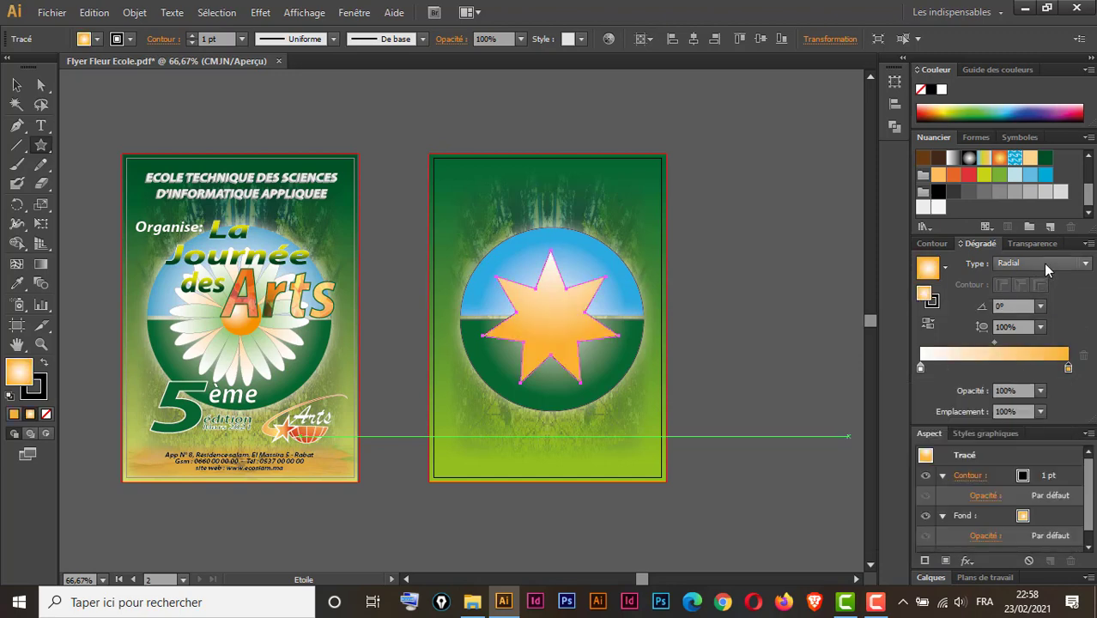
click(40, 263)
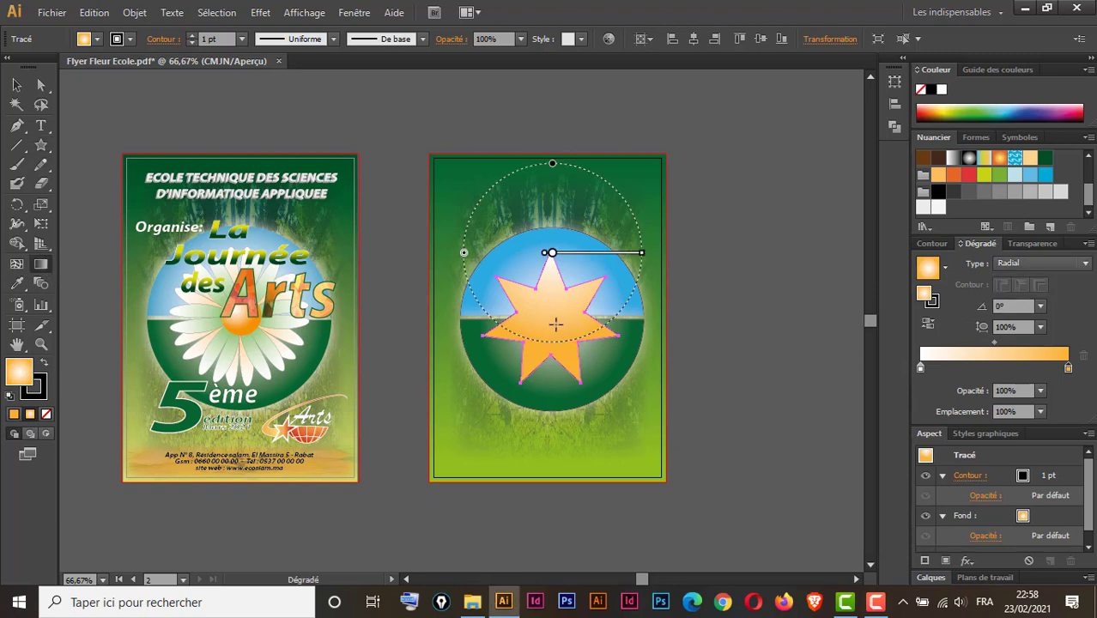
drag(551, 325, 605, 298)
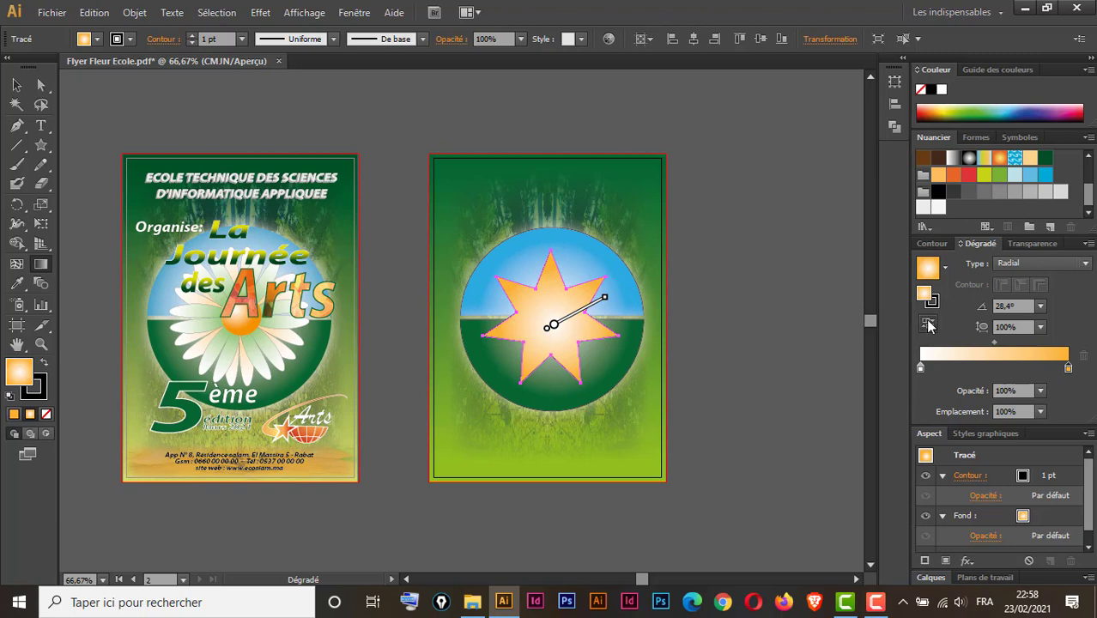
click(928, 323)
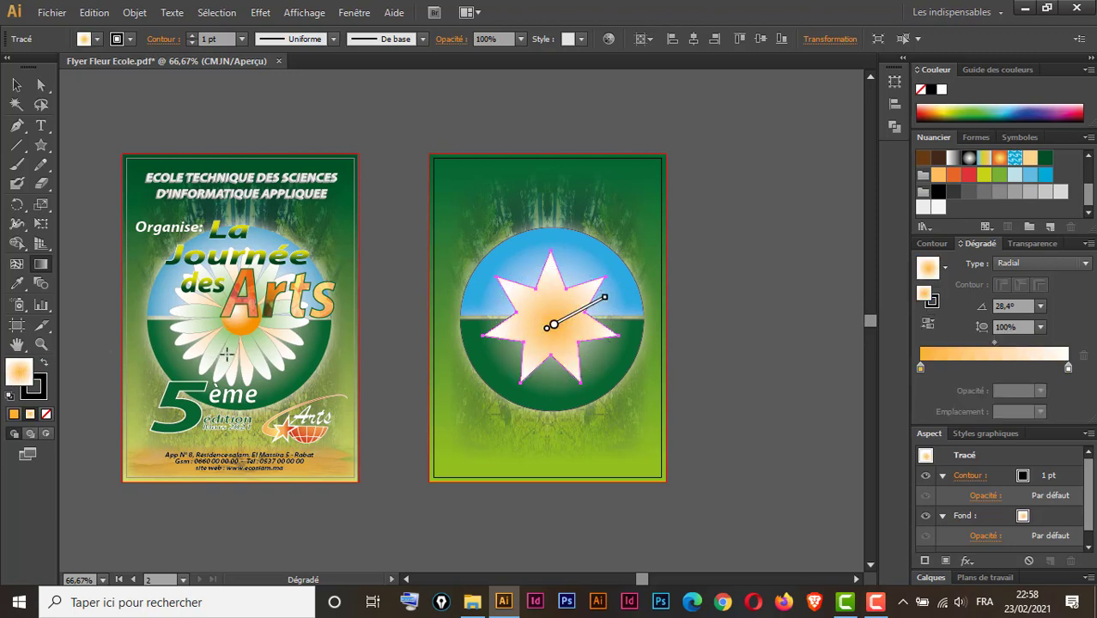
click(15, 86)
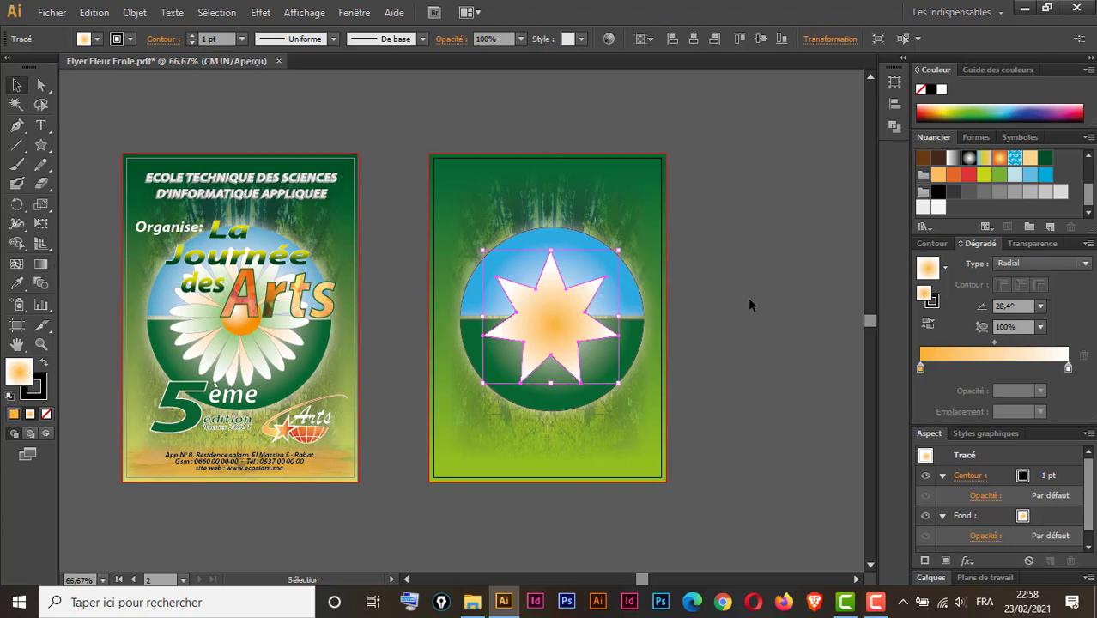
- Select the star and set its stroke to None
click(688, 366)
click(551, 307)
click(47, 415)
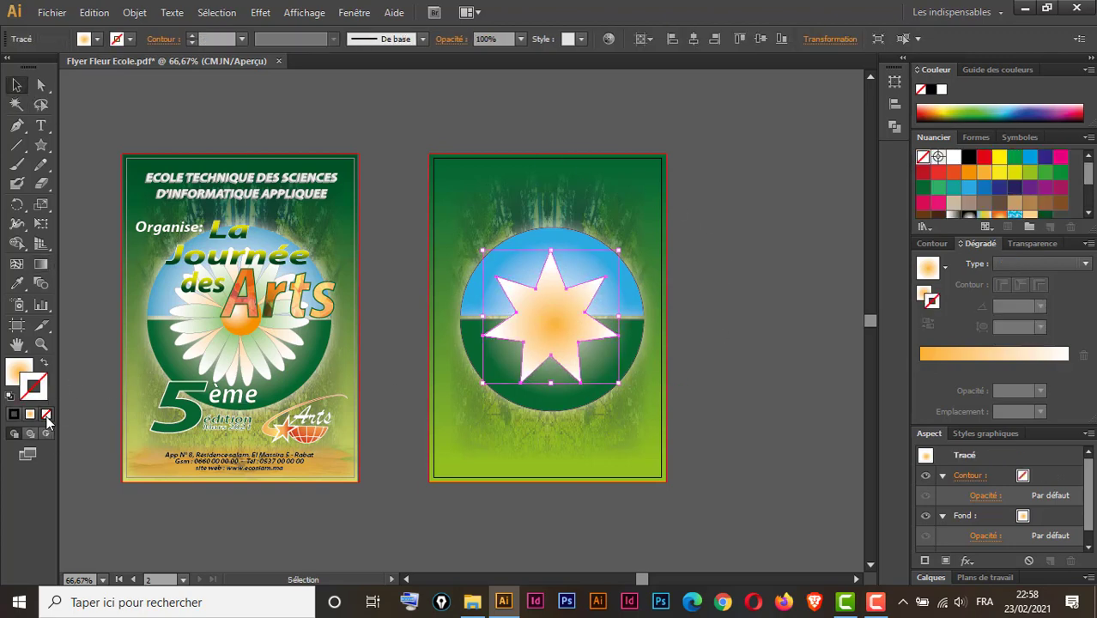
click(24, 371)
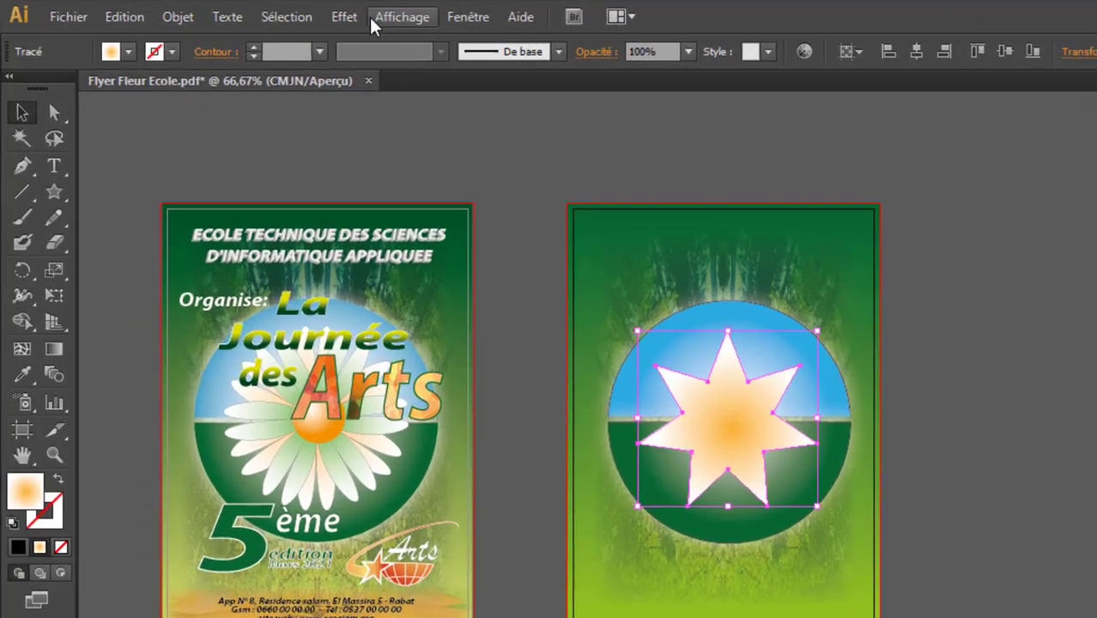
- Bloat the star by 85% with Contraction et dilatation into a petalled flower
click(342, 19)
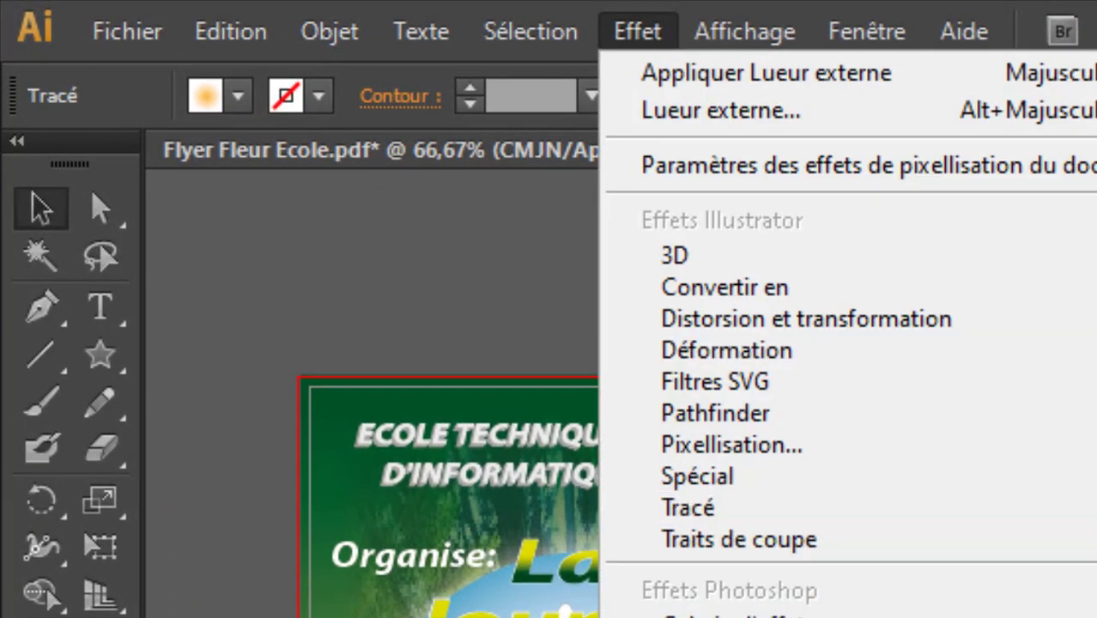
mouse_move(495, 196)
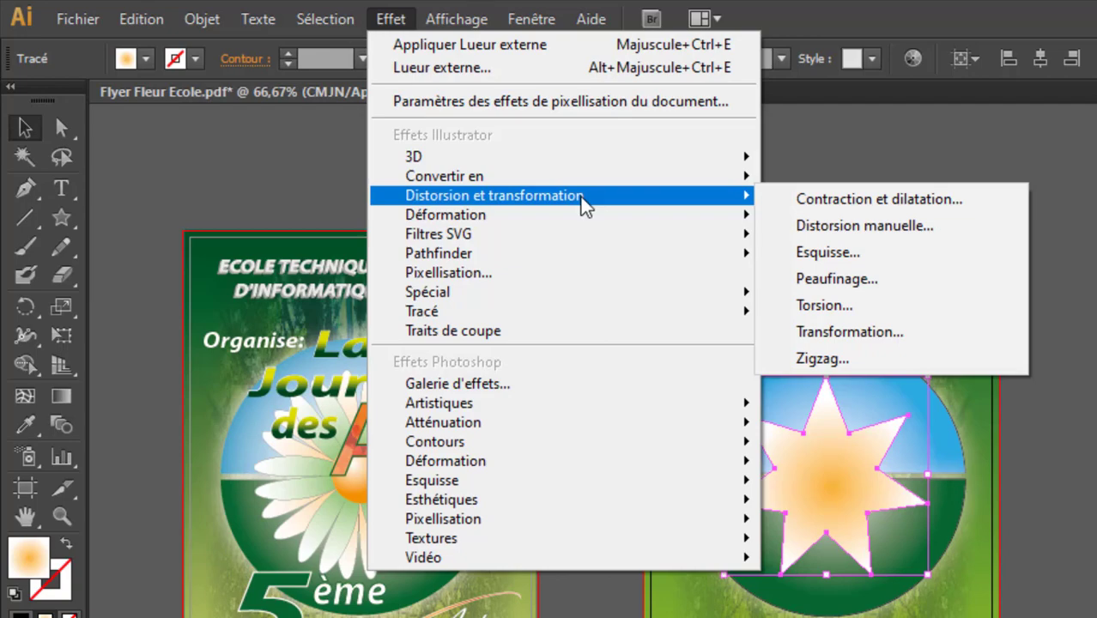
click(899, 209)
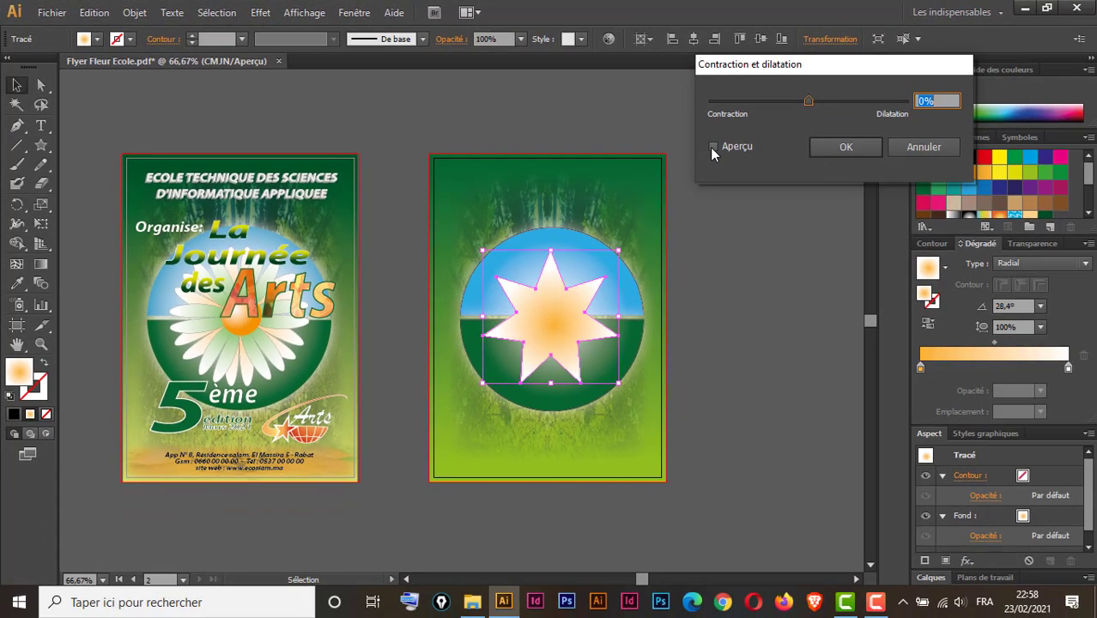
click(713, 147)
click(944, 101)
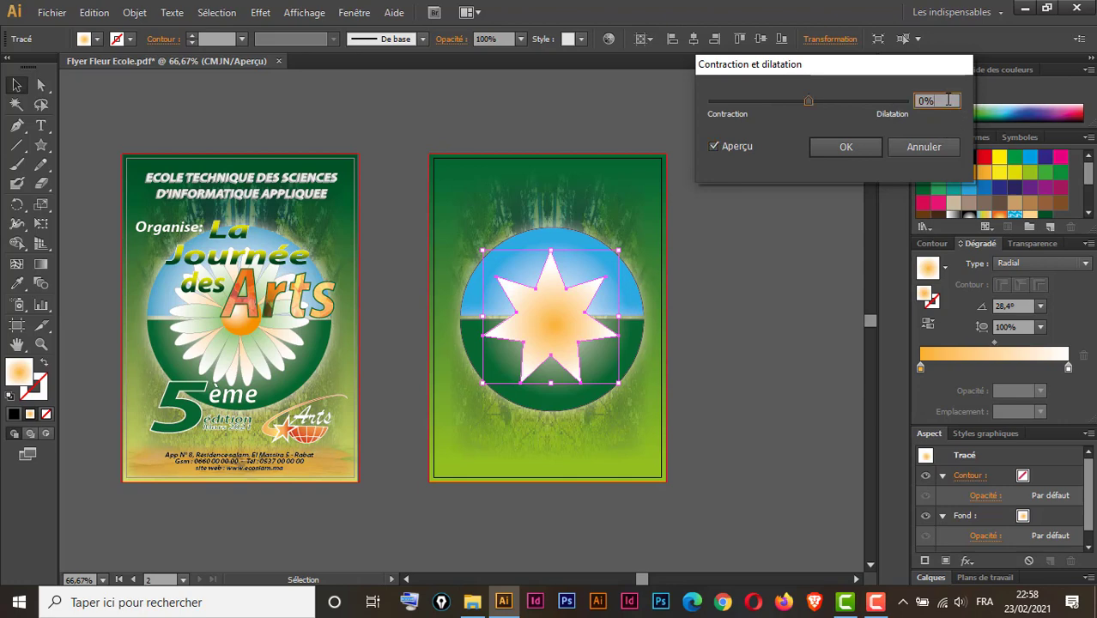
key(Up)
key(Up)
key(Up)
key(Up)
key(Up)
key(Up)
key(Up)
key(Up)
key(Up)
key(Up)
key(Up)
key(Up)
key(Up)
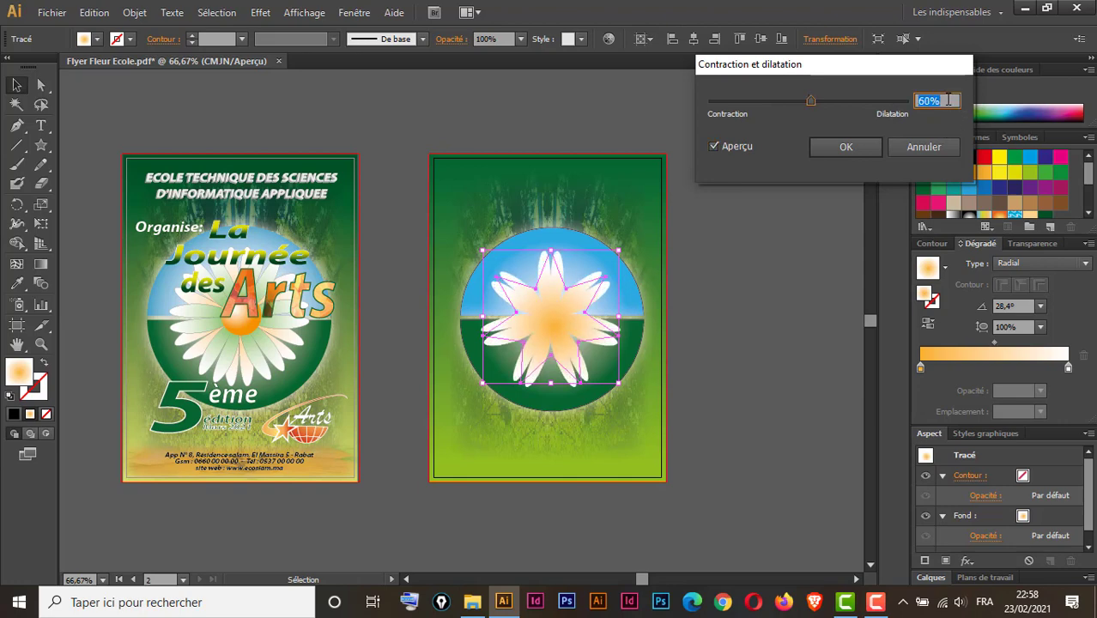
key(Up)
key(Up)
key(Up)
key(Up)
key(Up)
key(Up)
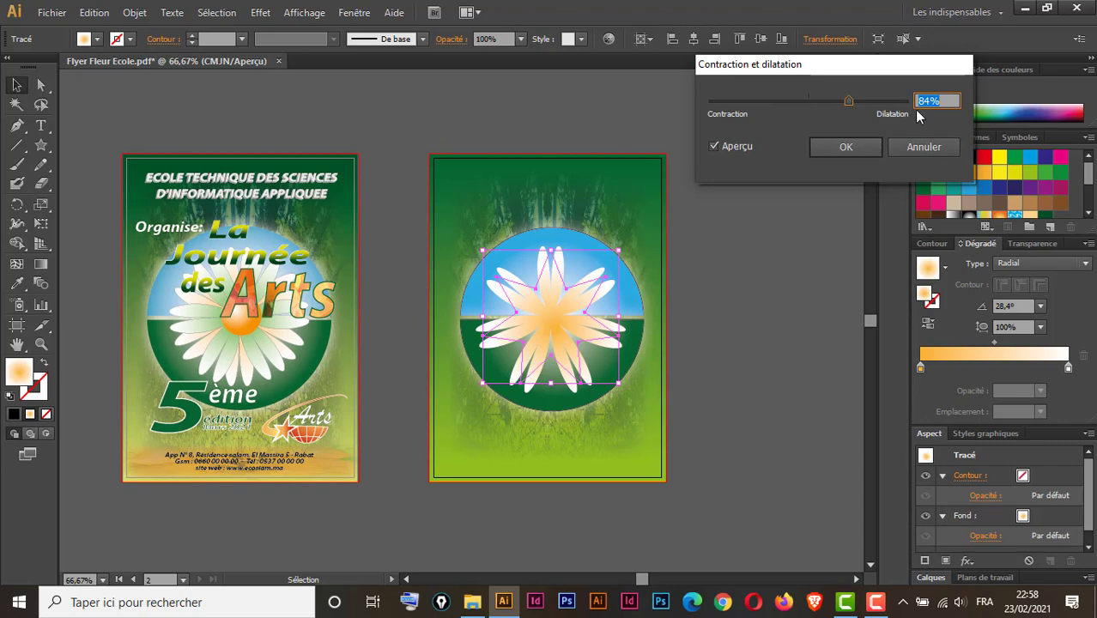
key(Up)
click(847, 148)
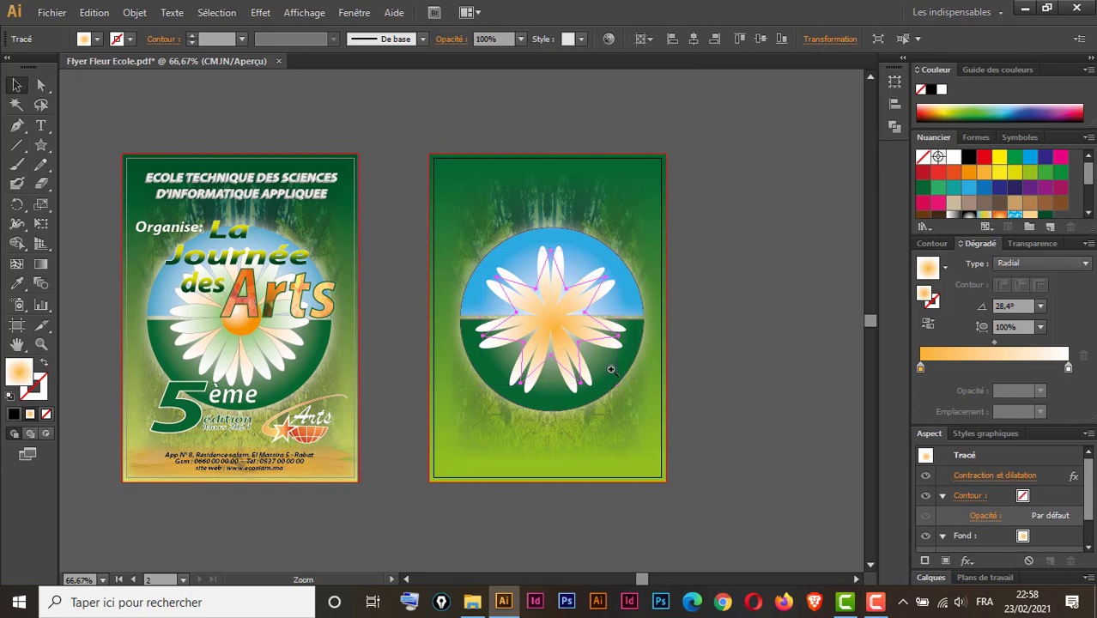
- Zoom to 100%, bring the flower artboard into view, and float the rotation tools palette
key(ctrl+plus)
drag(422, 281, 545, 381)
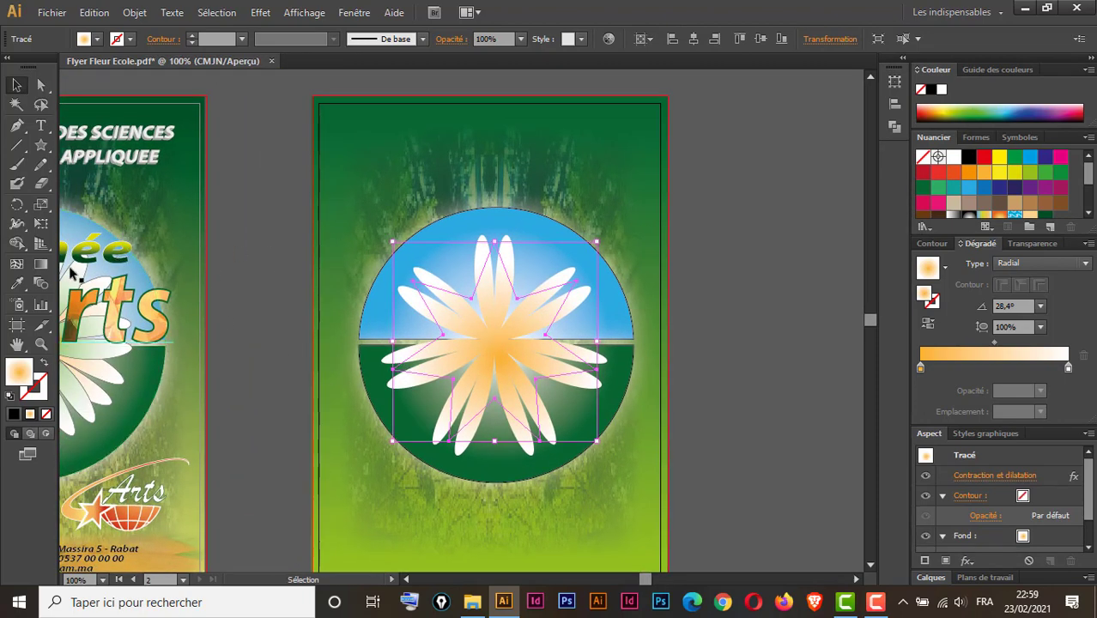
drag(19, 213, 160, 224)
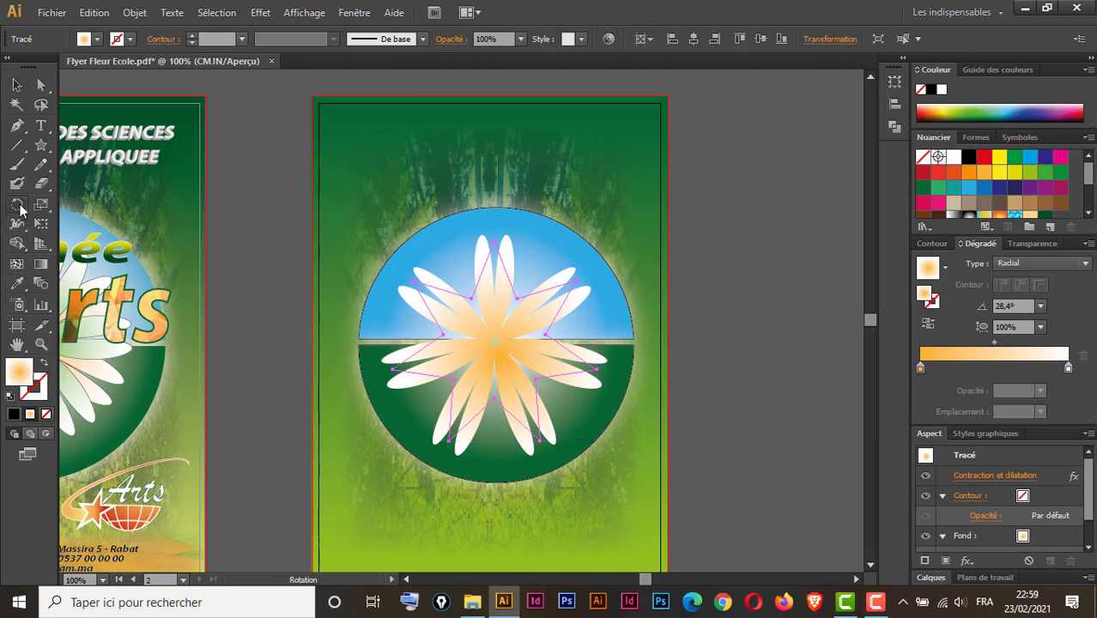
drag(17, 204, 254, 236)
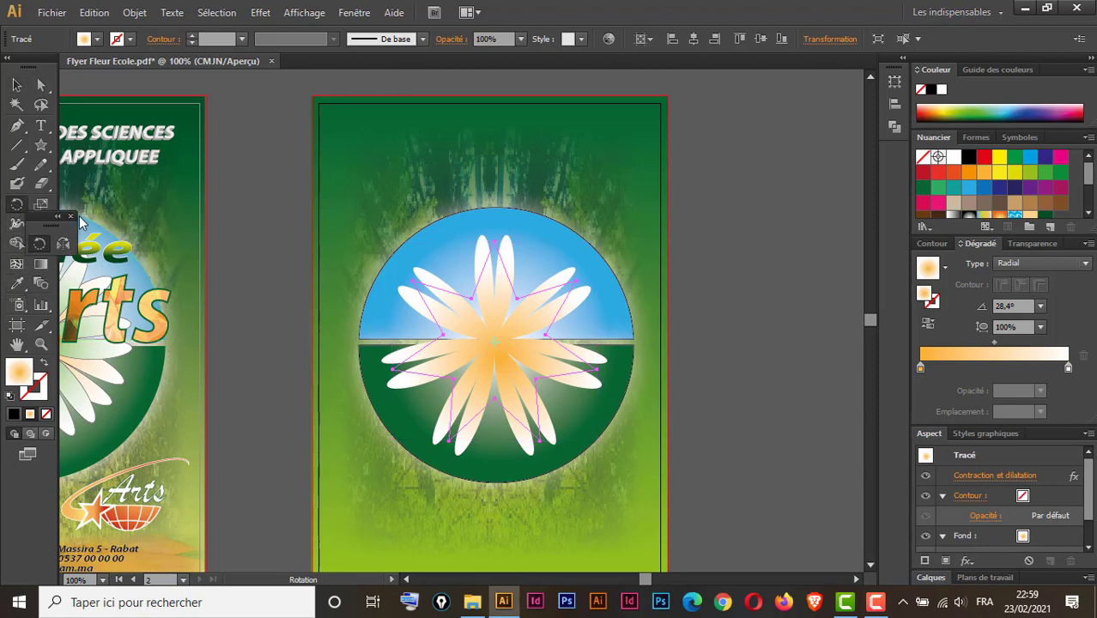
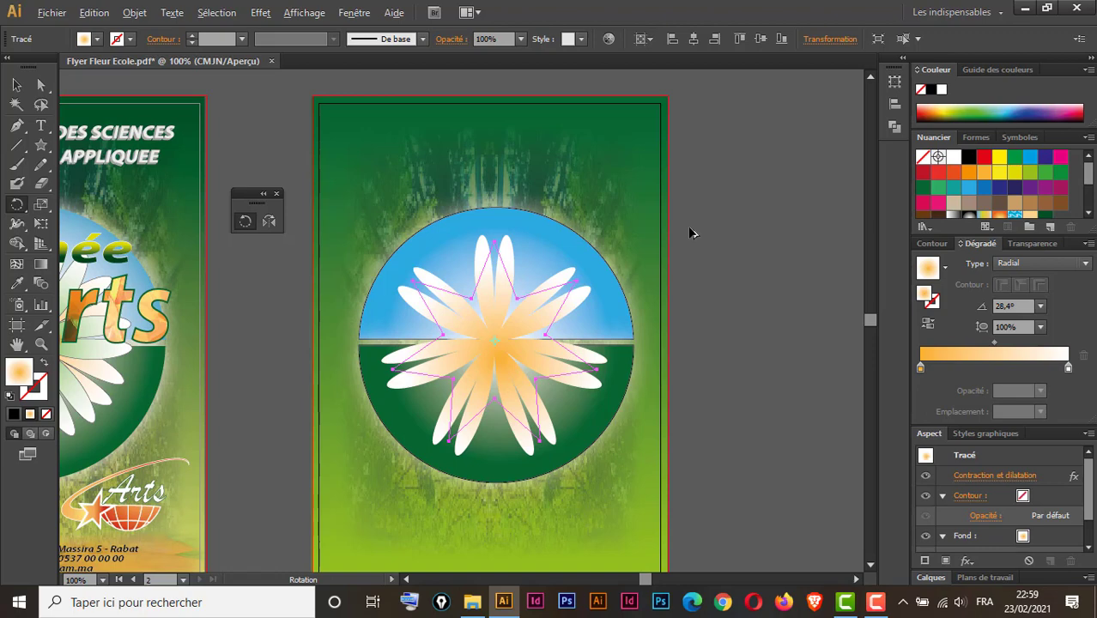
- Rotate a copy of the flower petals and shade them with an orange-to-purple radial gradient
drag(688, 227, 627, 139)
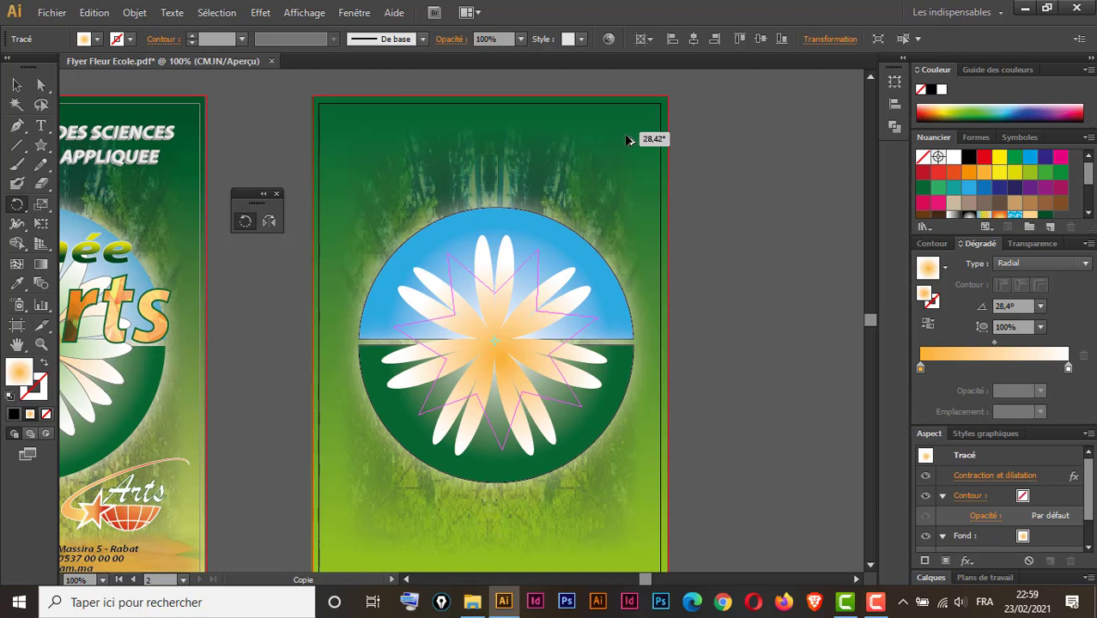
drag(627, 139, 630, 143)
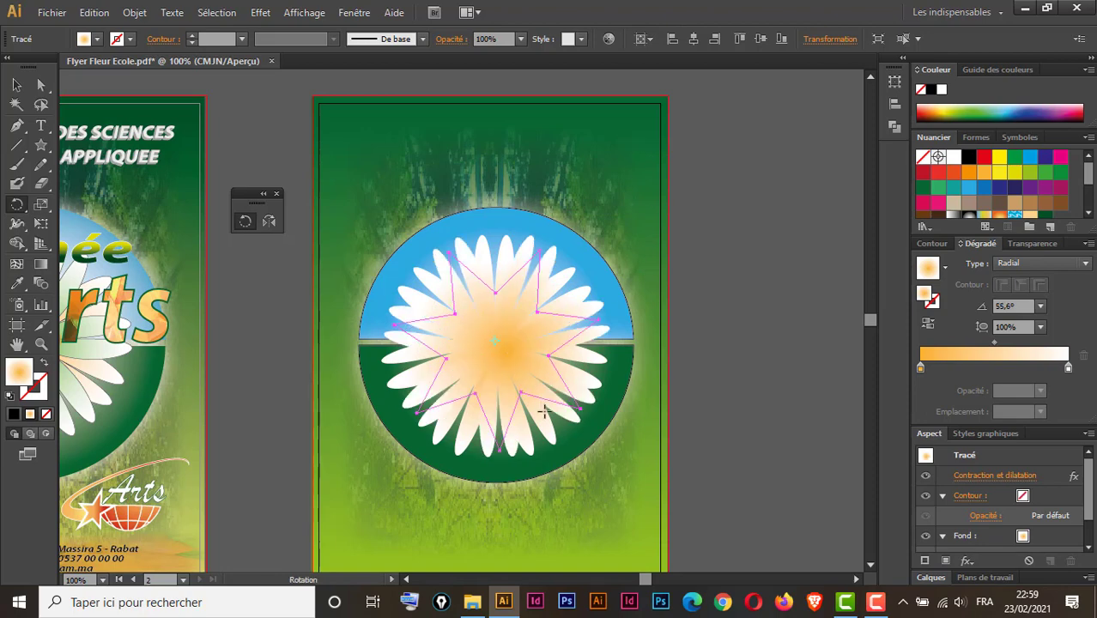
click(1045, 187)
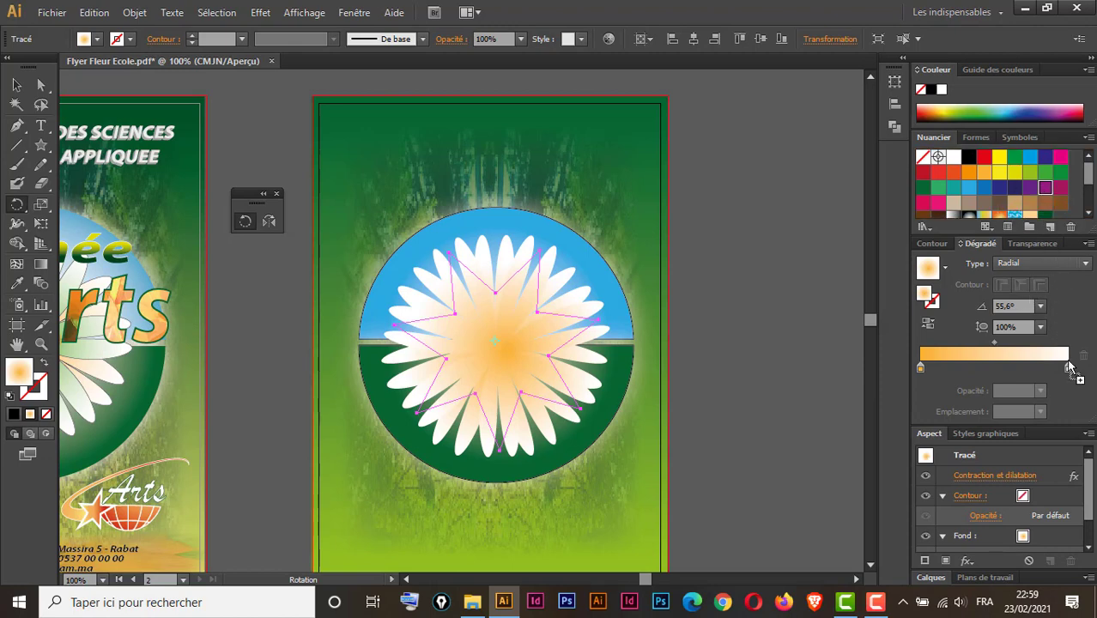
drag(1048, 244, 1067, 367)
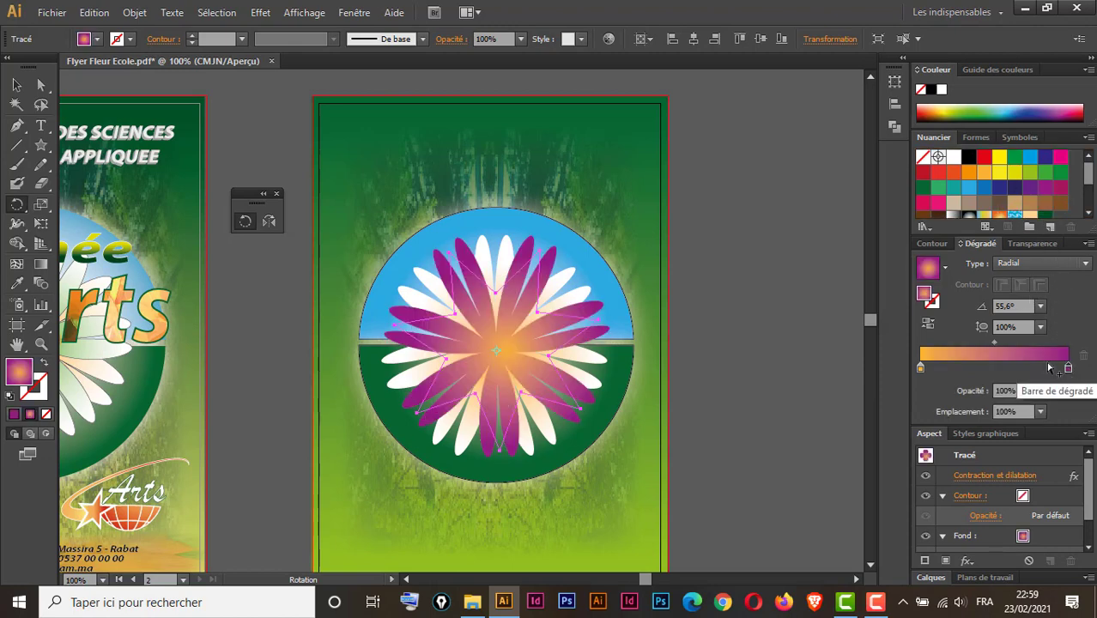
click(17, 86)
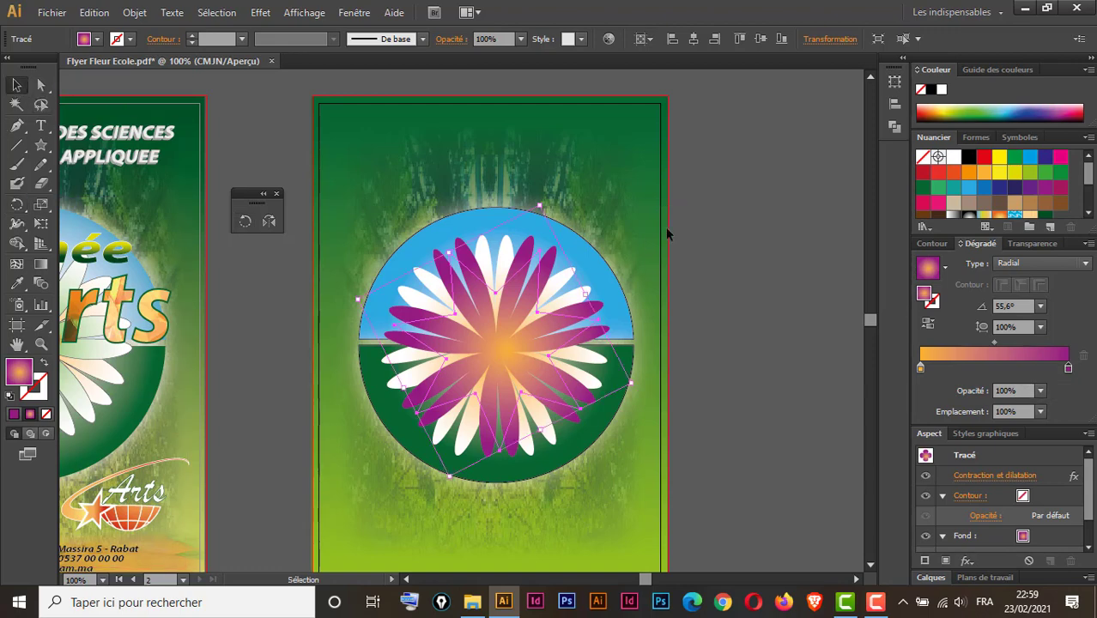
click(702, 250)
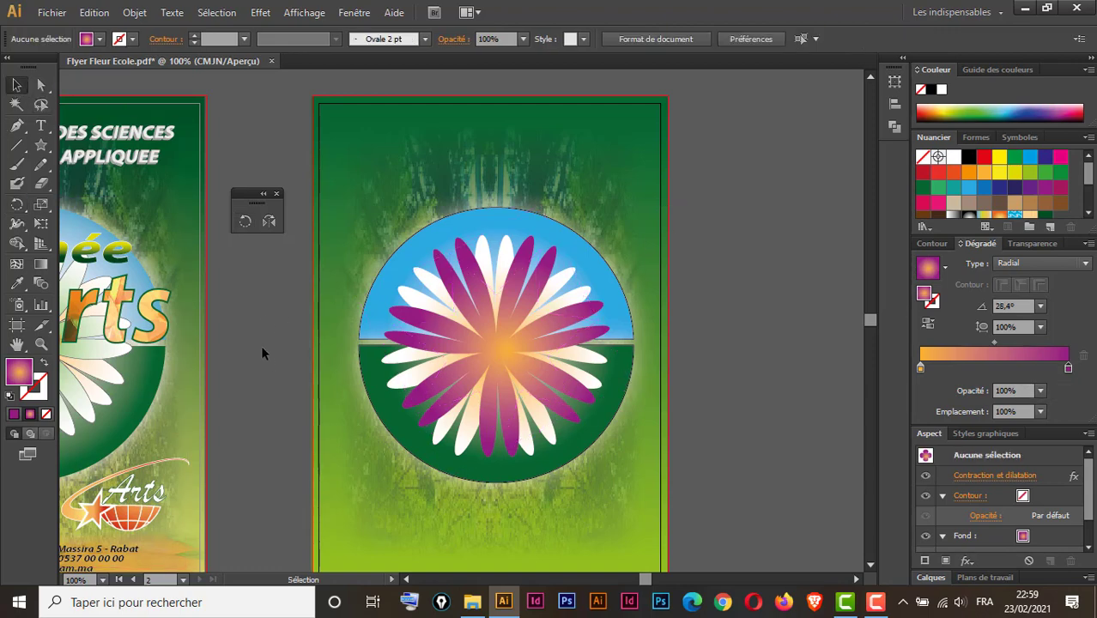
- Draw a circle about 2,27 cm across at the flower's centre
scroll(261, 345, left, 5)
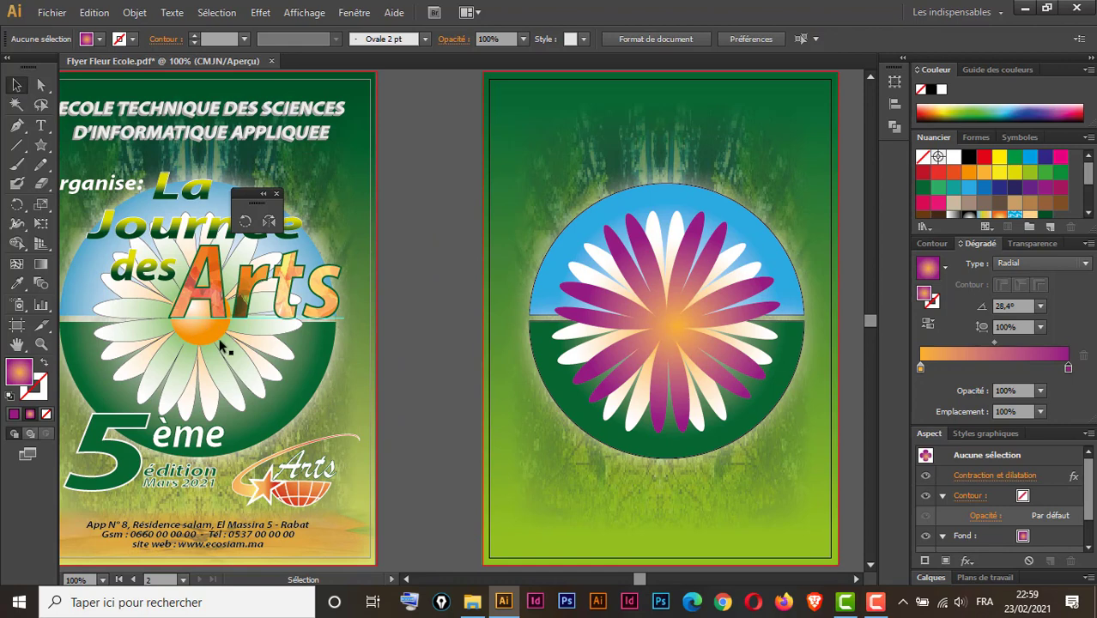
scroll(370, 371, right, 2)
scroll(379, 363, right, 3)
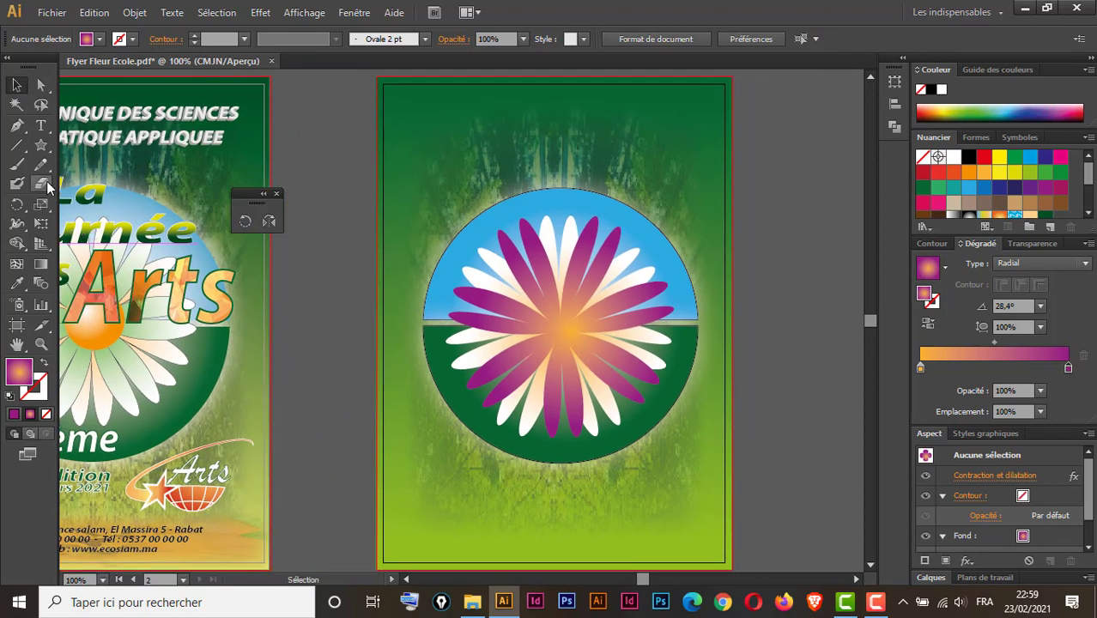
click(40, 145)
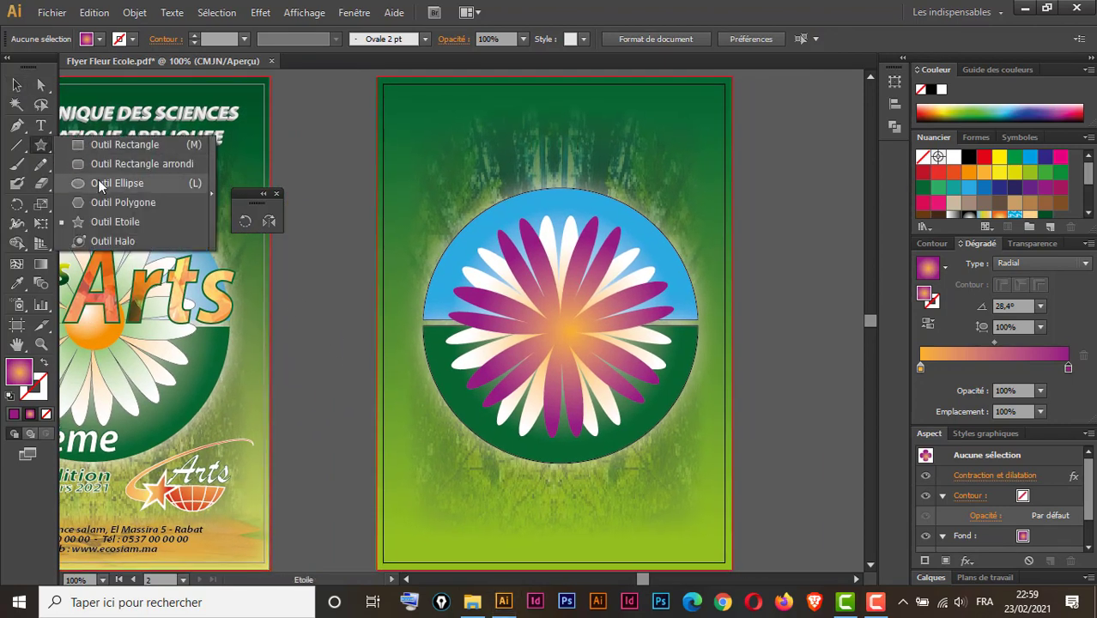
click(98, 184)
drag(545, 305, 584, 350)
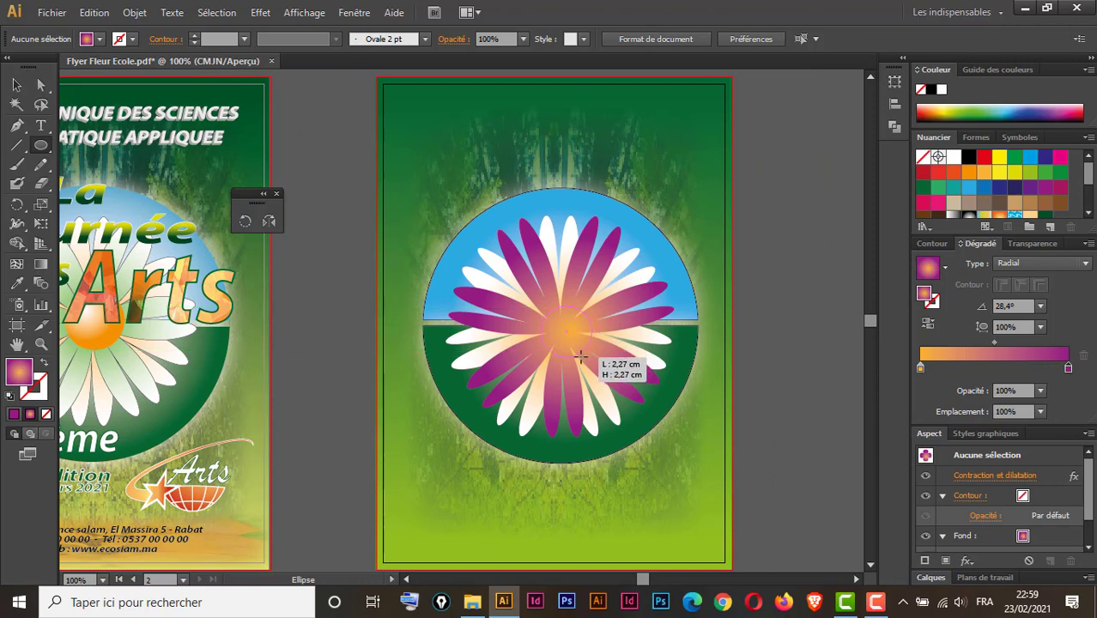
drag(584, 350, 576, 354)
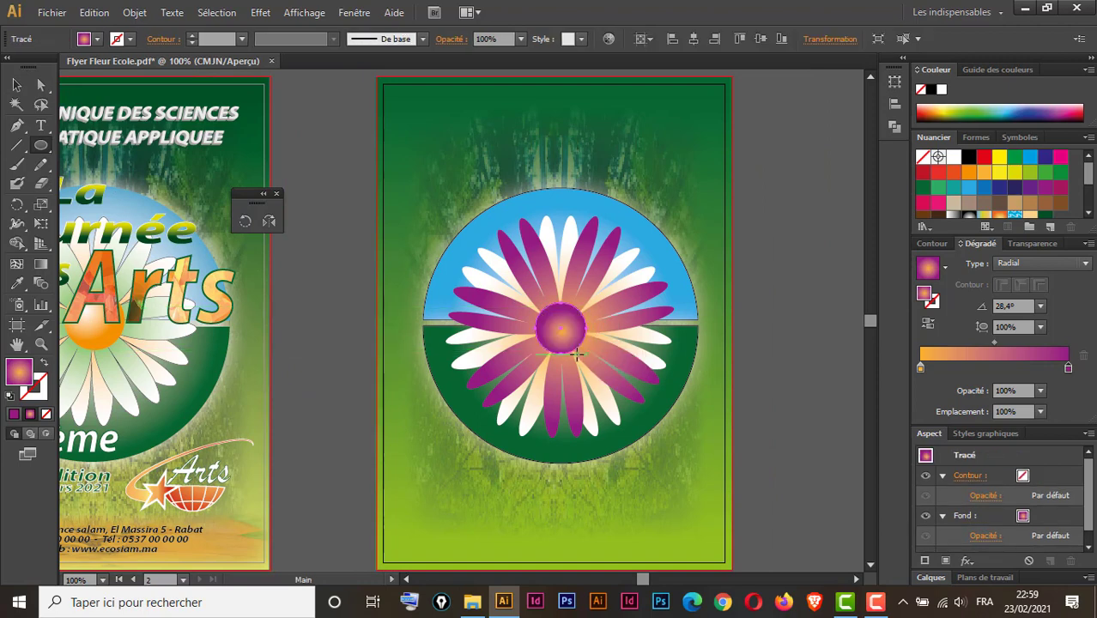
- Fill the centre circle with the orange radial gradient and move its highlight off-centre
click(1089, 212)
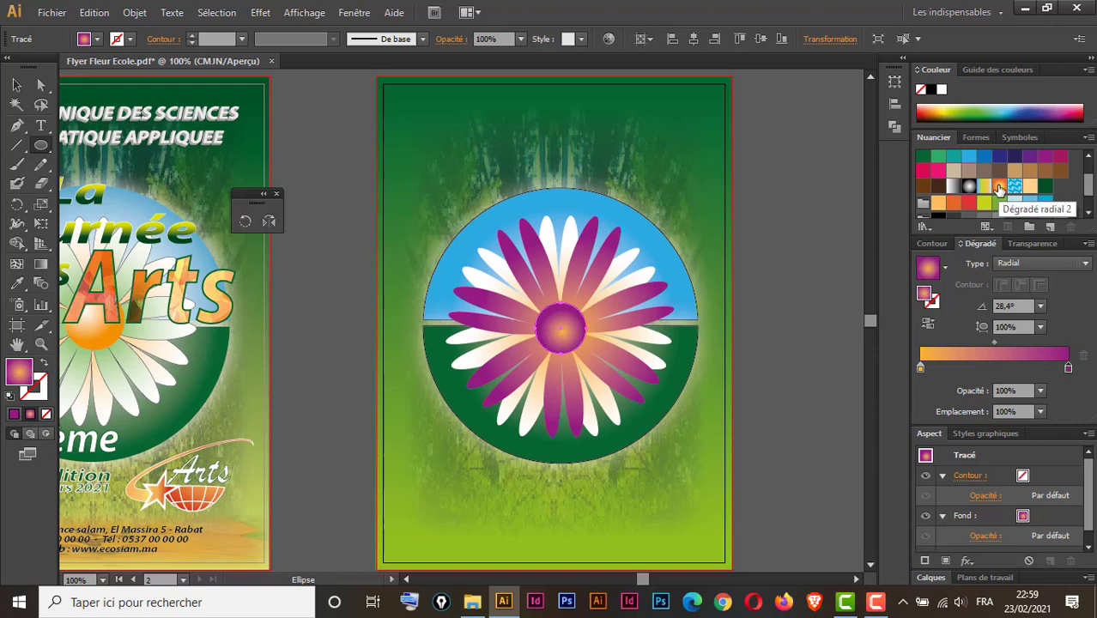
click(998, 187)
click(40, 266)
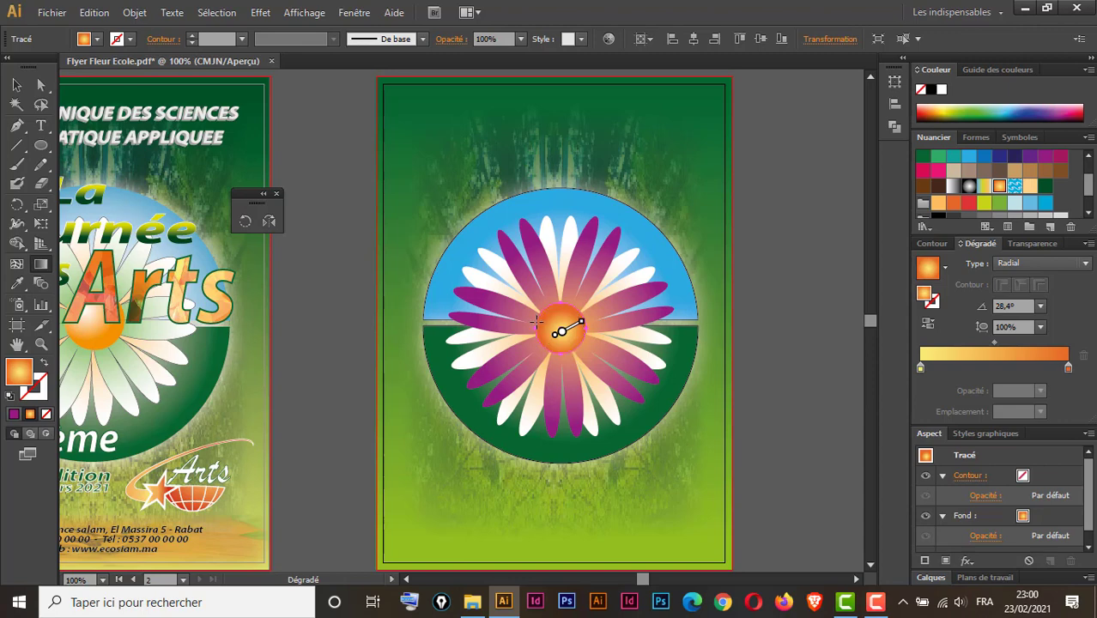
drag(536, 321, 570, 336)
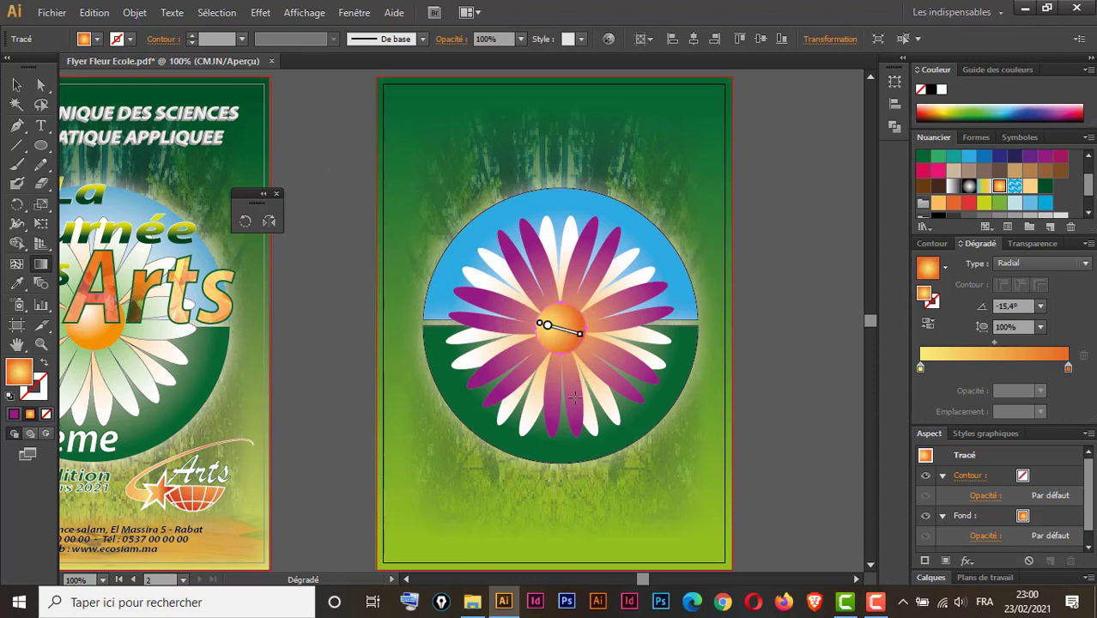
click(17, 85)
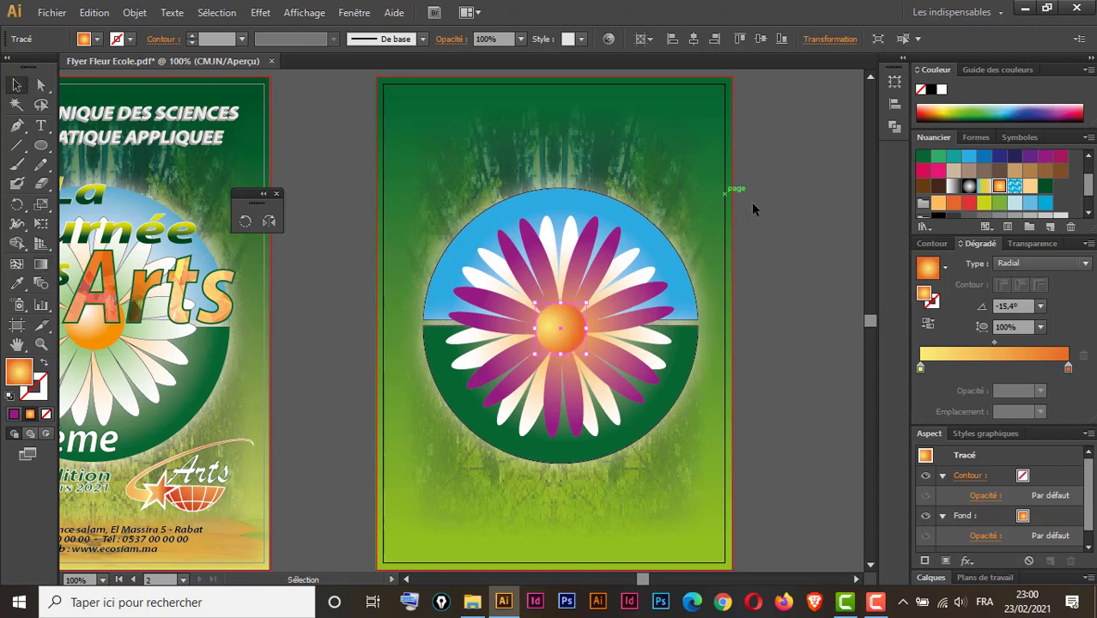
click(749, 376)
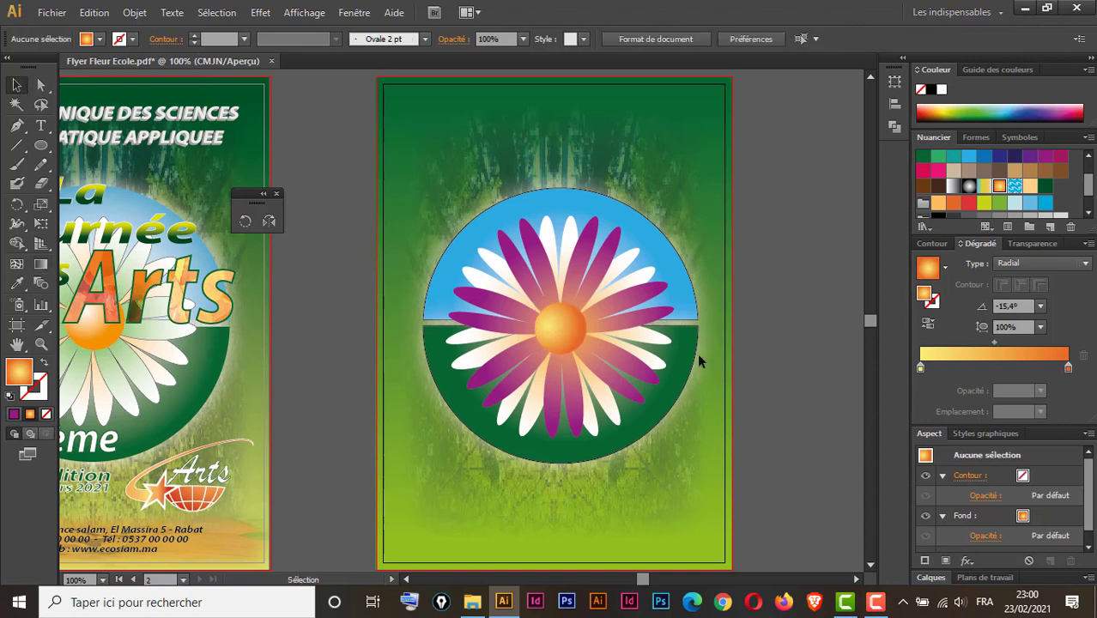
key(ctrl+minus)
key(ctrl+minus)
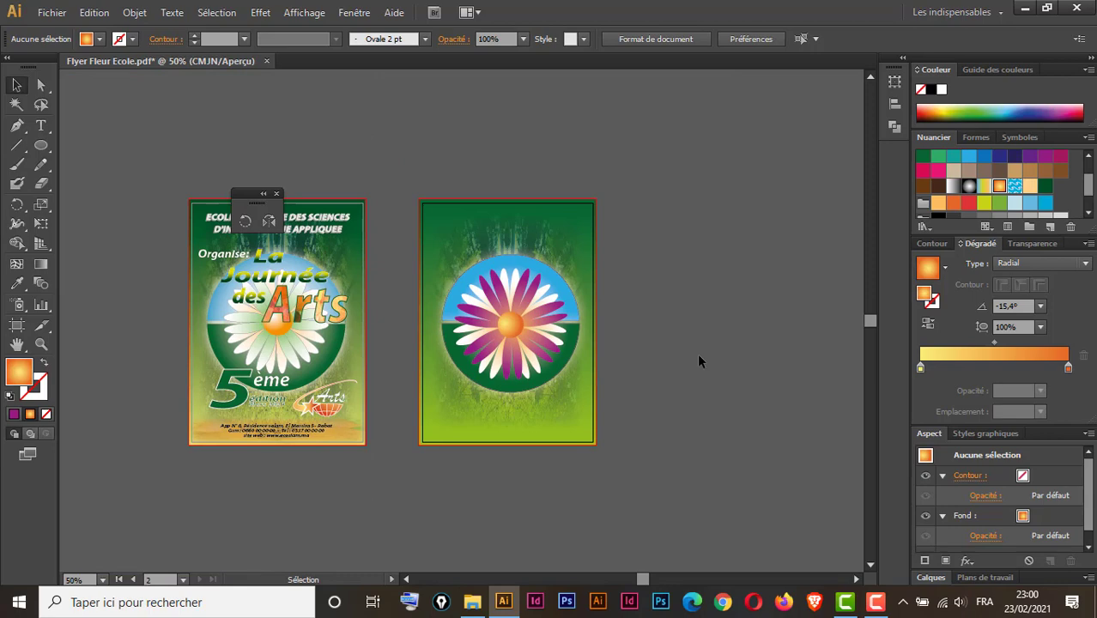
click(275, 194)
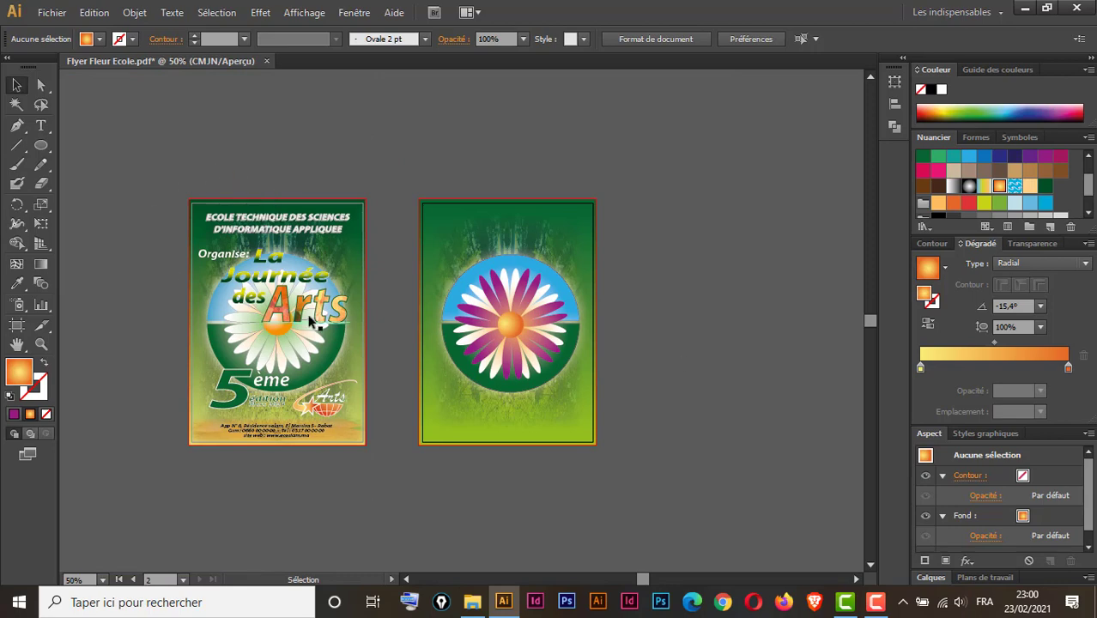
key(z)
drag(384, 268, 263, 378)
key(space)
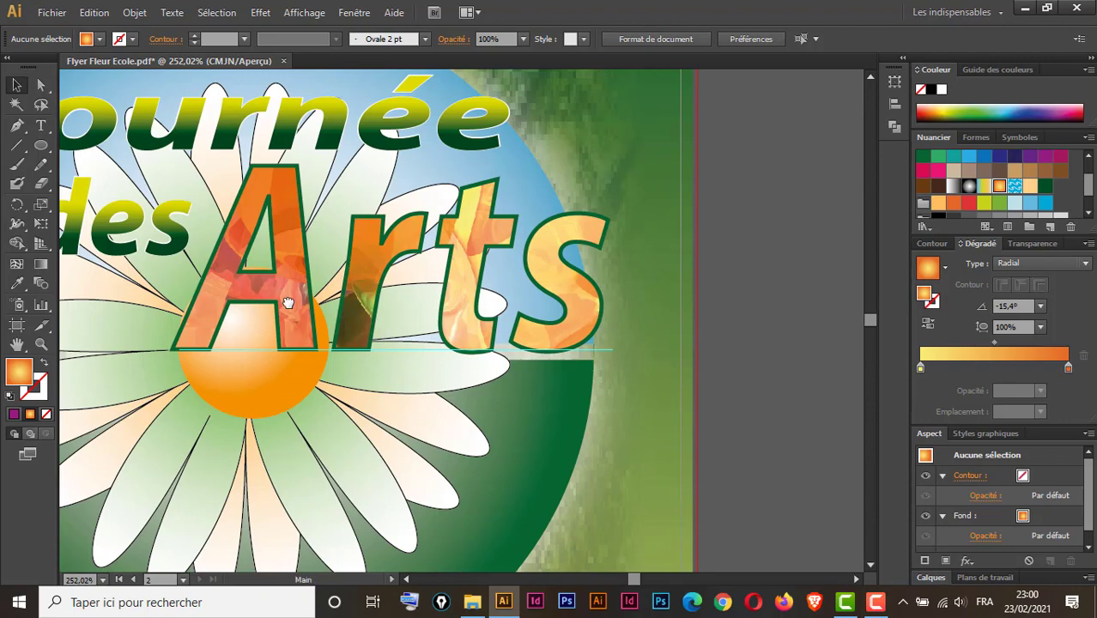
key(ctrl+1)
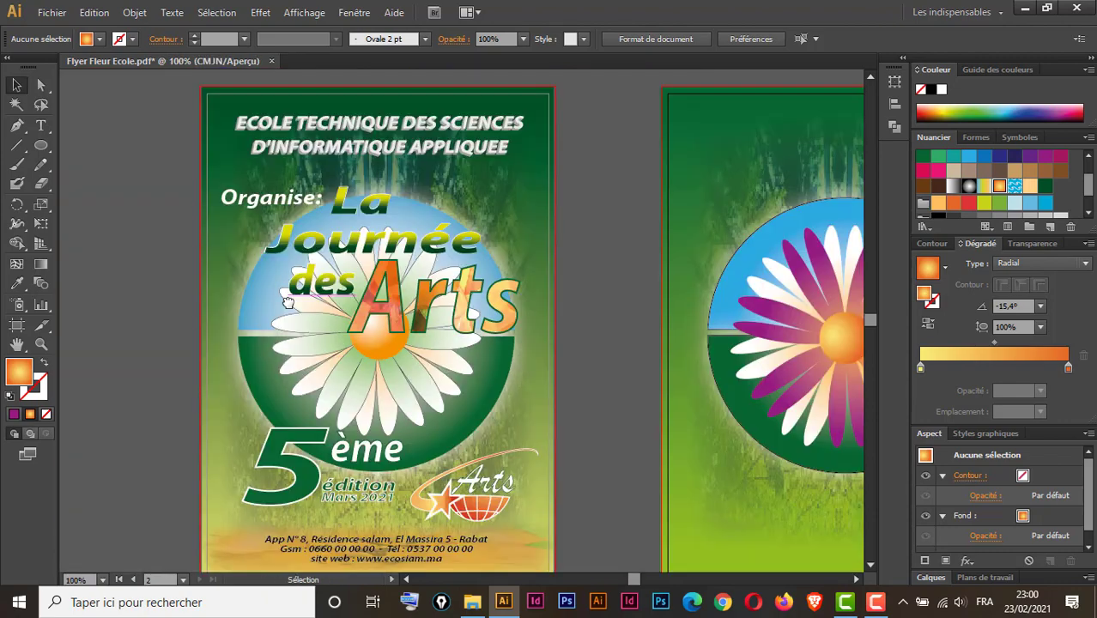
scroll(369, 356, down, 2)
scroll(369, 356, right, 3)
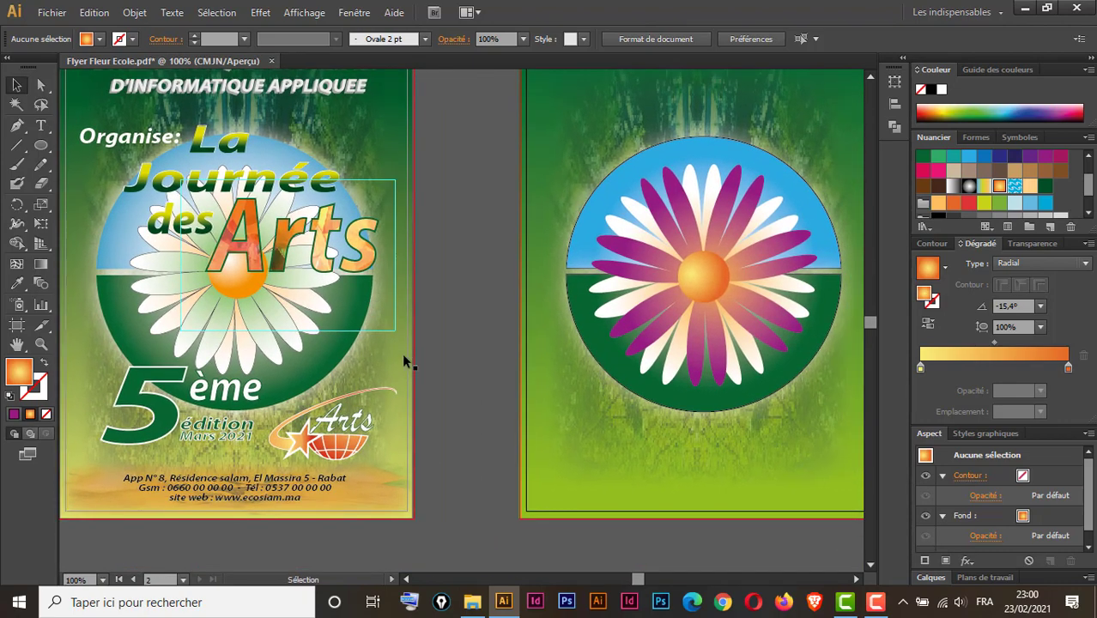
drag(500, 315, 429, 345)
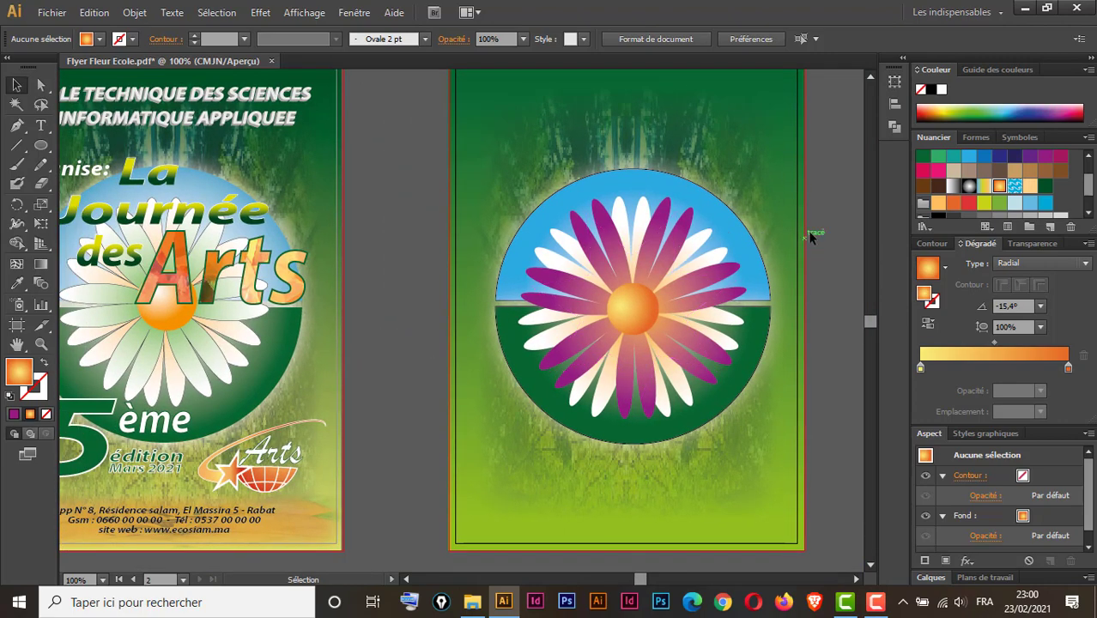
key(a)
click(527, 390)
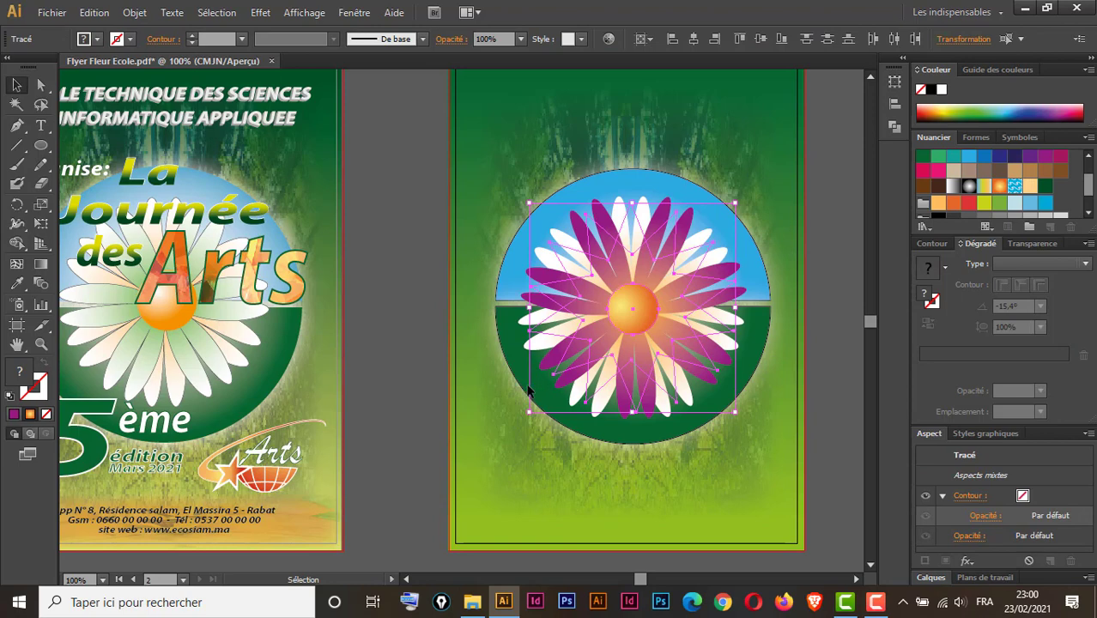
key(ctrl+shift+a)
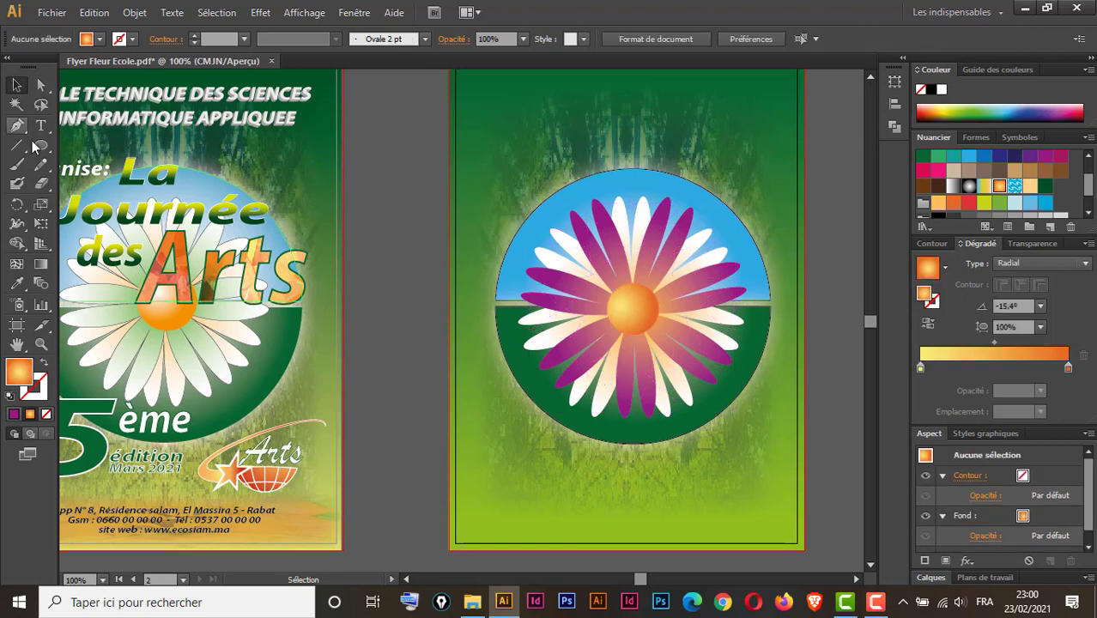
- Type 'Arts', move it onto the flower and enlarge it to about 148,6 pt
click(40, 124)
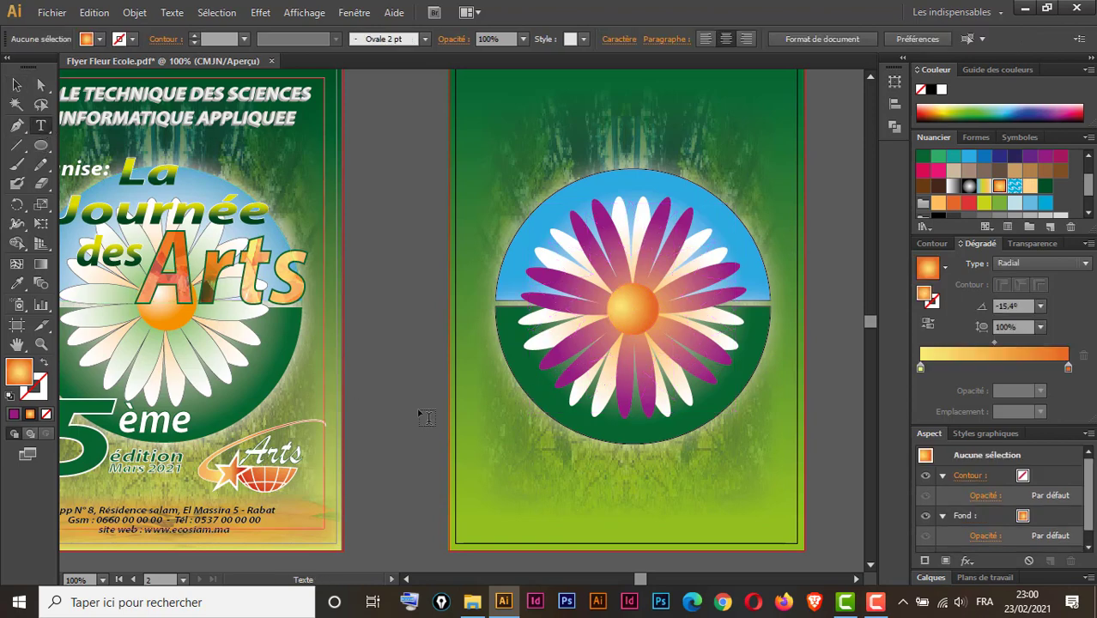
click(415, 316)
text(A)
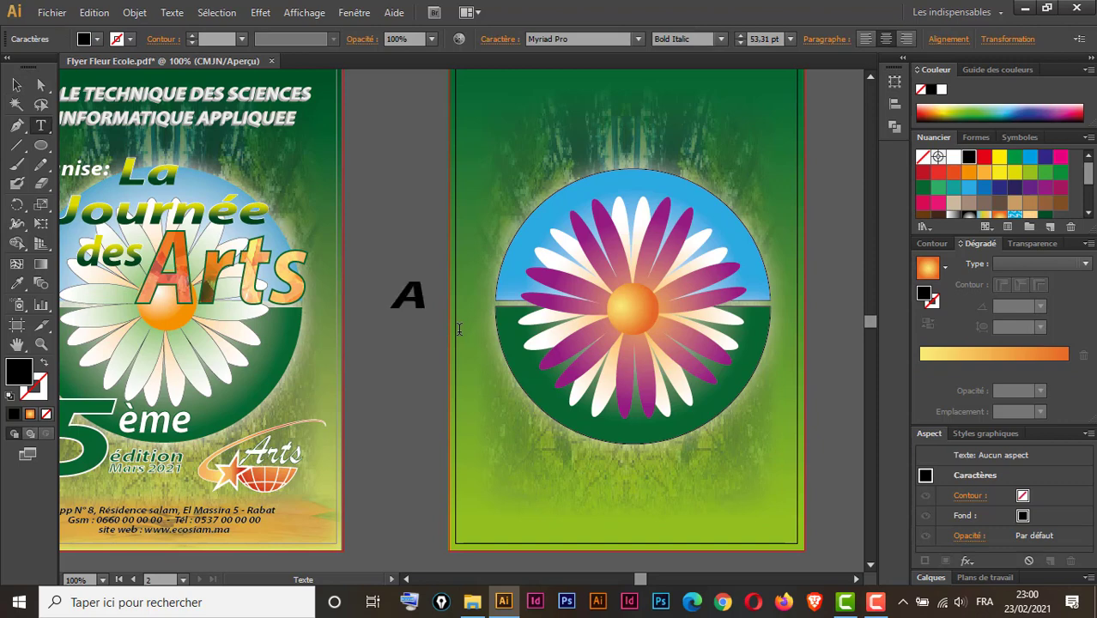
text(rts)
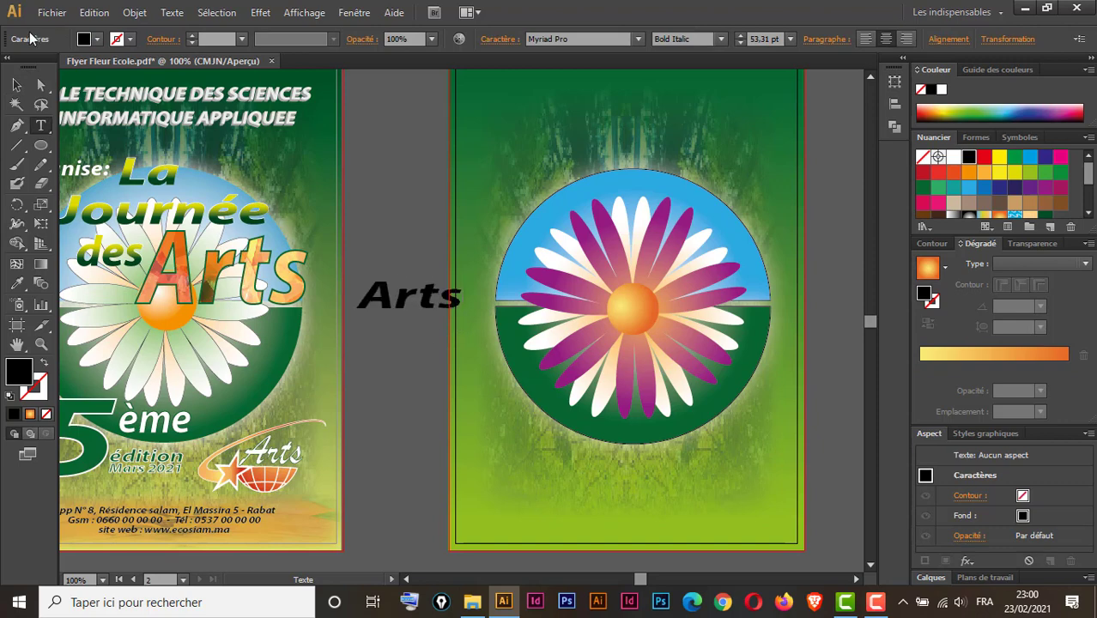
click(16, 85)
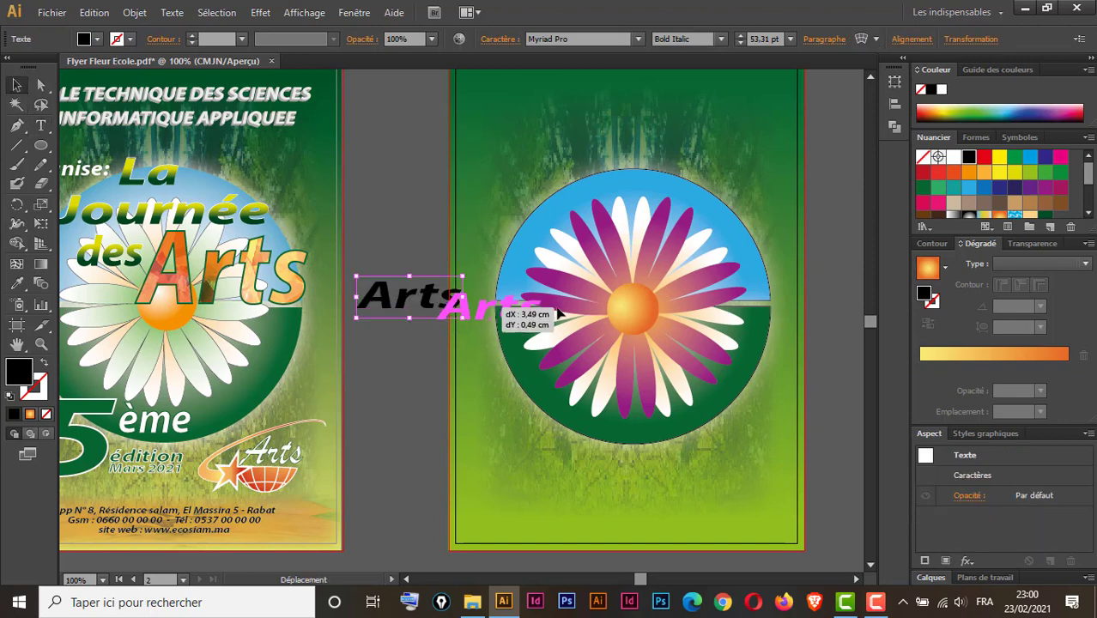
mouse_move(408, 299)
mouse_down()
mouse_move(664, 296)
mouse_move(776, 204)
mouse_up()
drag(687, 273, 681, 289)
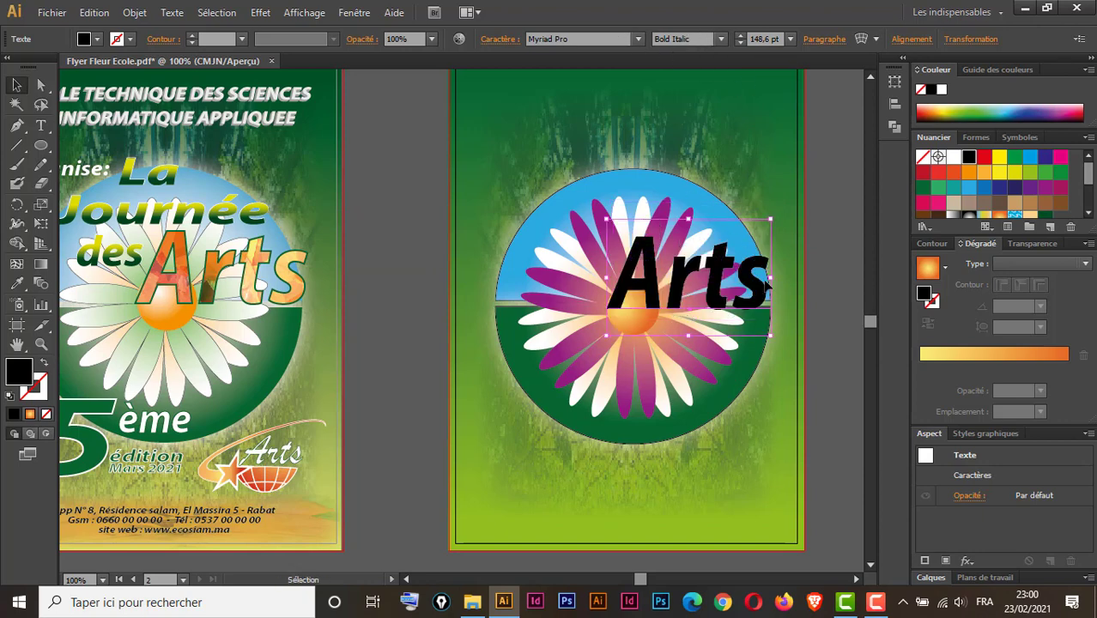
drag(771, 278, 780, 279)
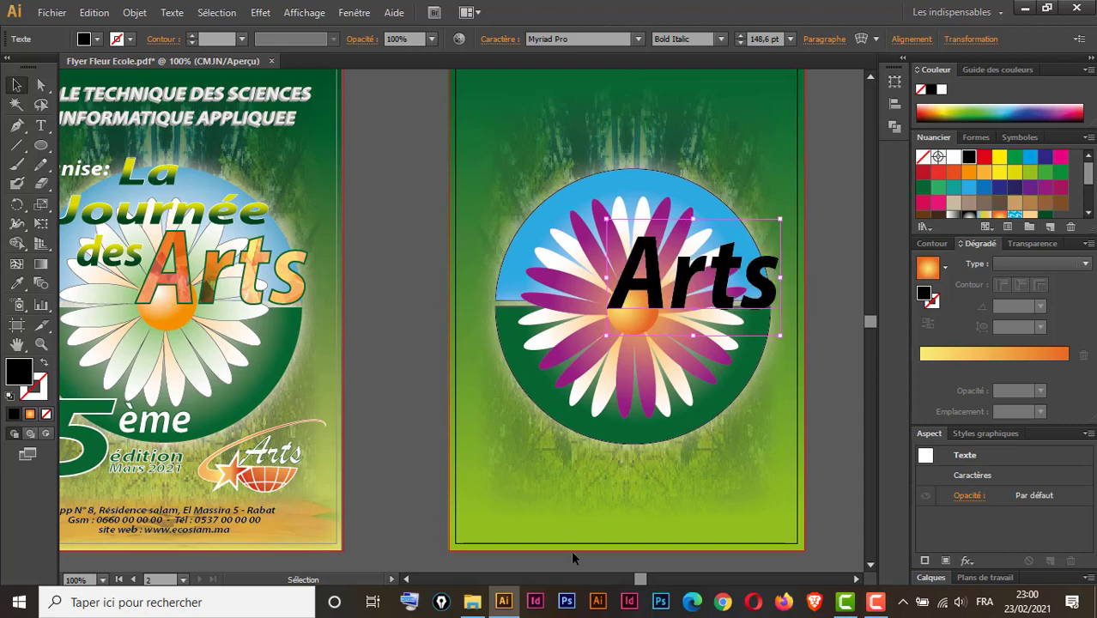
click(472, 602)
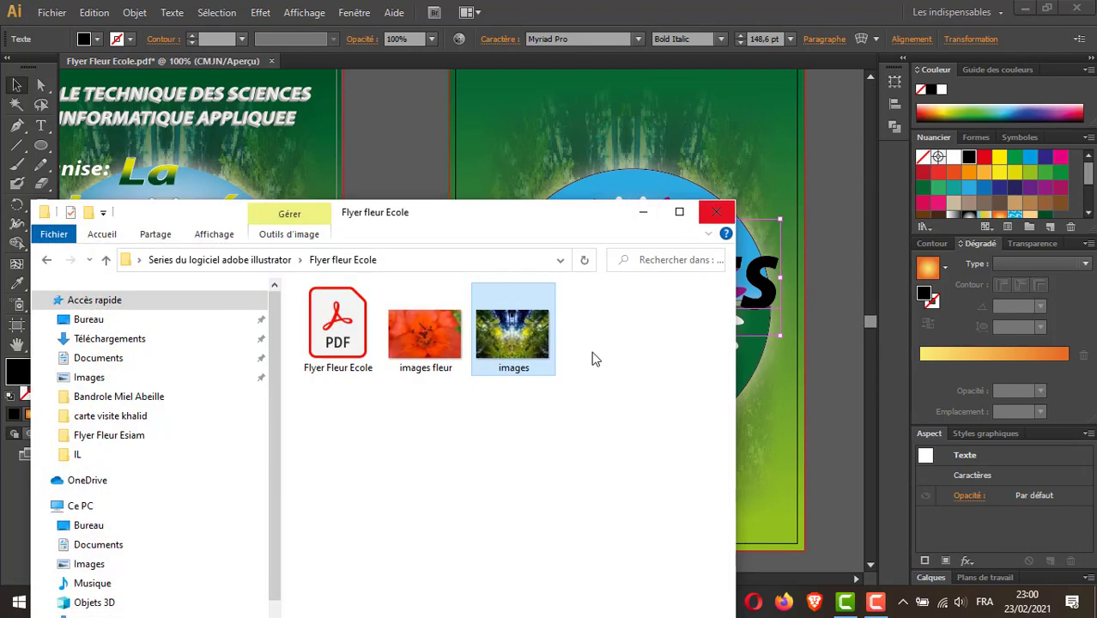
- Place and embed the 'images fleur' photo over Arts, keeping the Arts text in front
drag(446, 330, 682, 228)
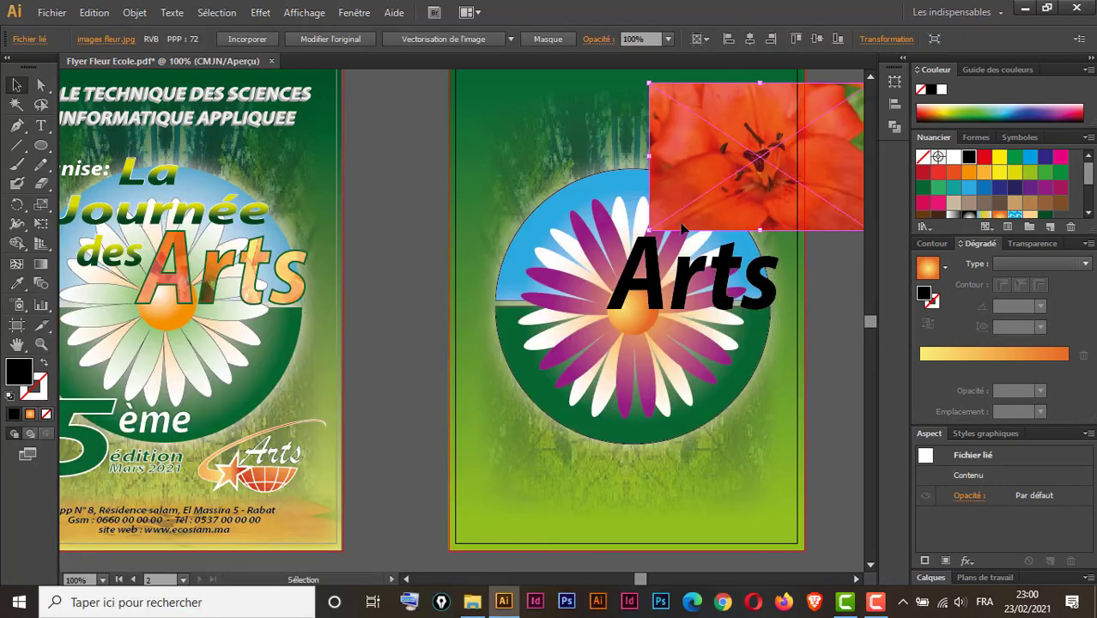
key(ctrl+minus)
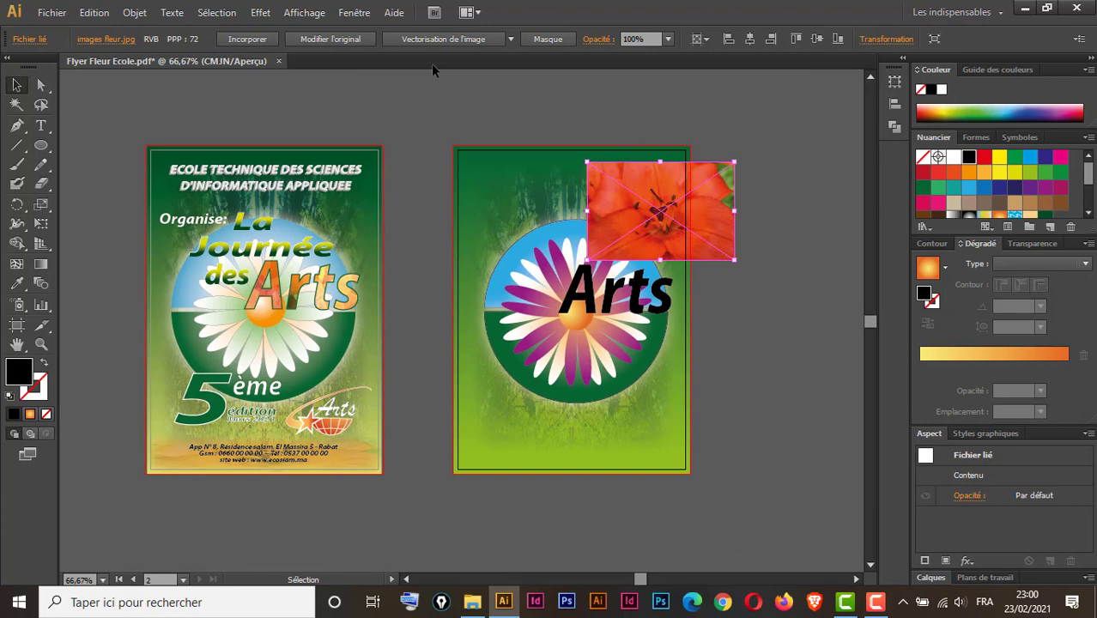
click(251, 38)
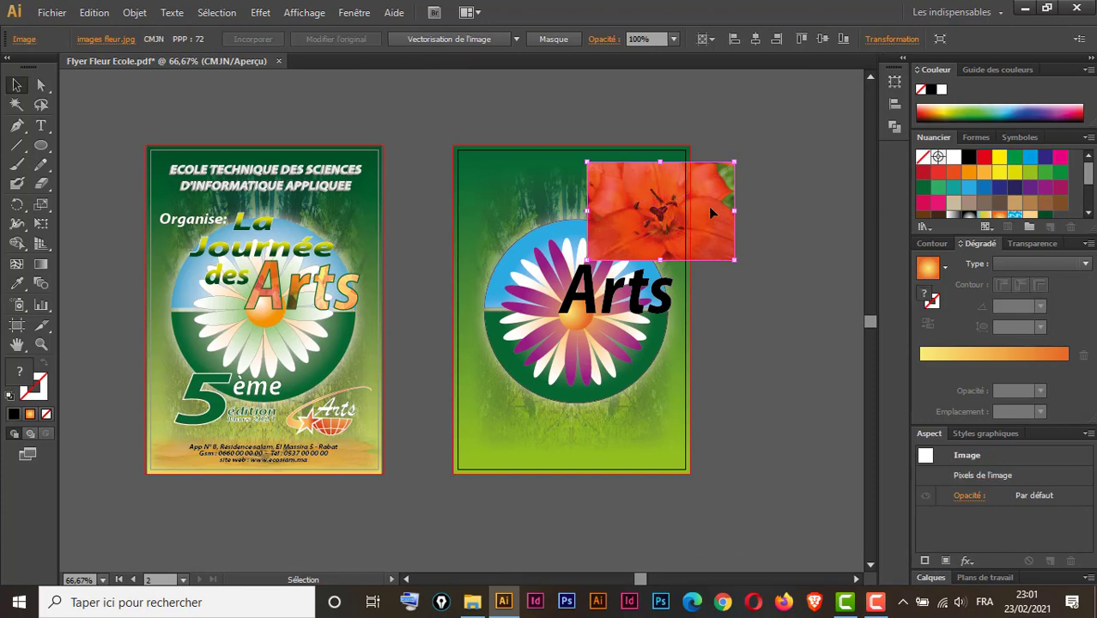
drag(710, 212, 687, 242)
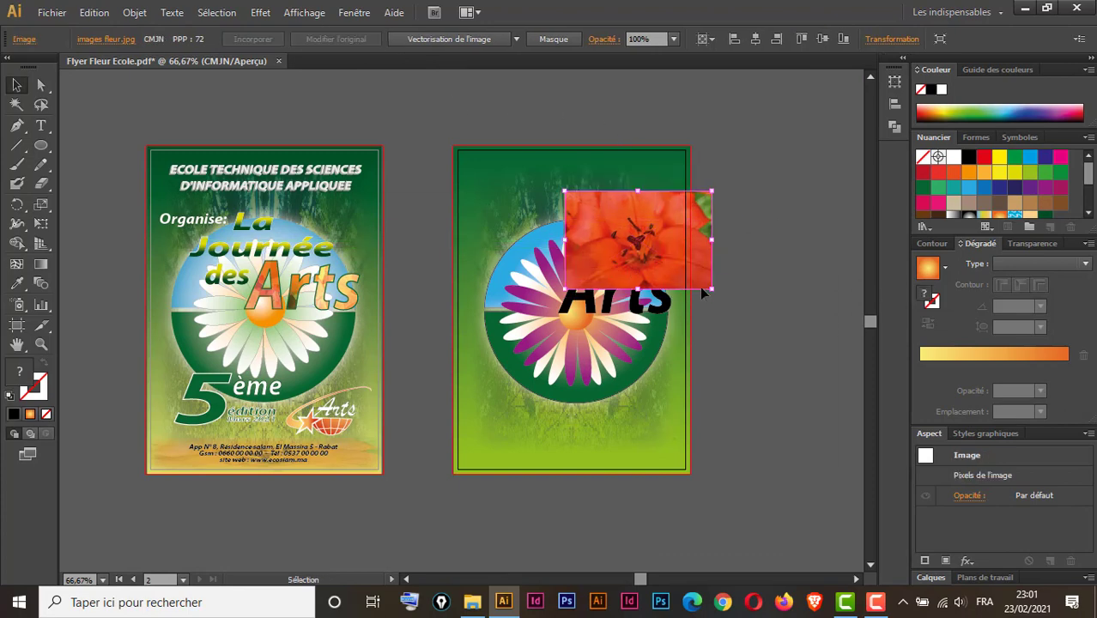
click(637, 314)
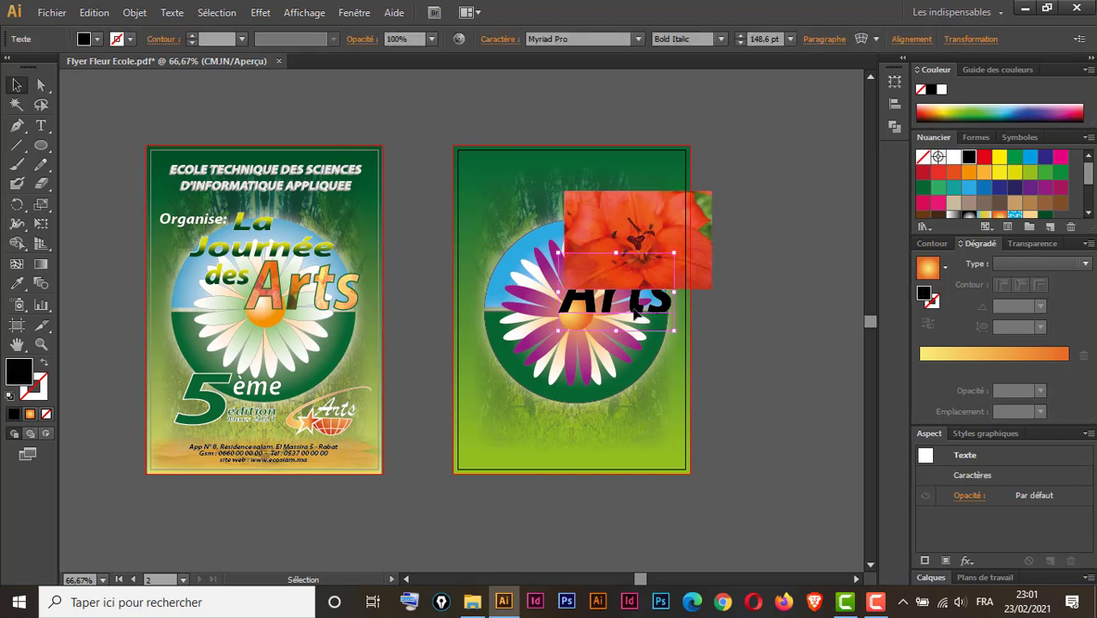
right_click(636, 314)
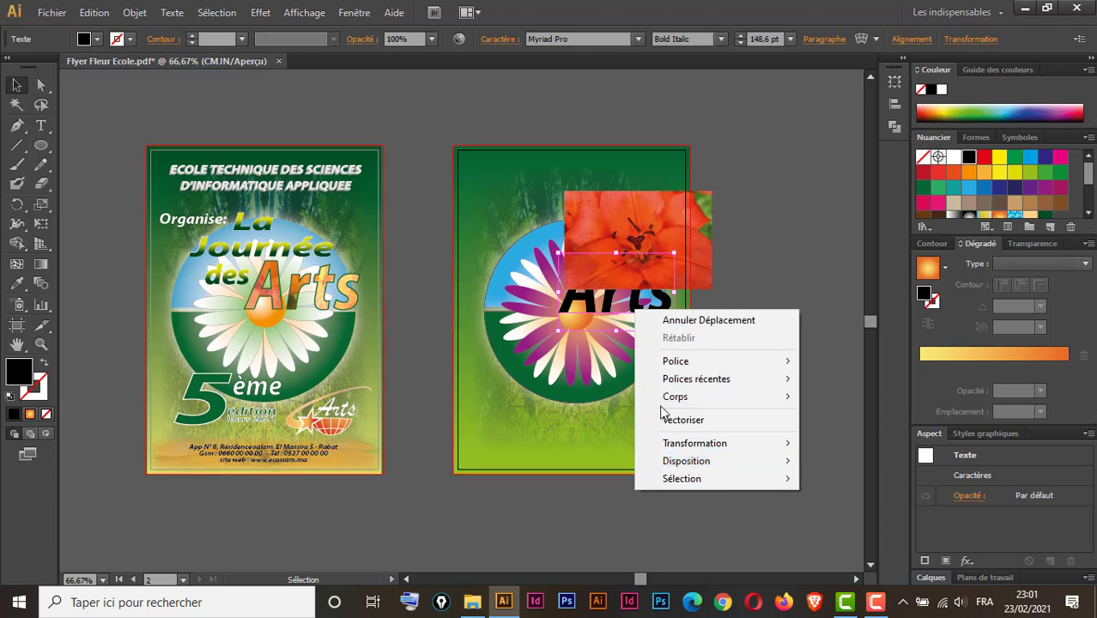
mouse_move(685, 461)
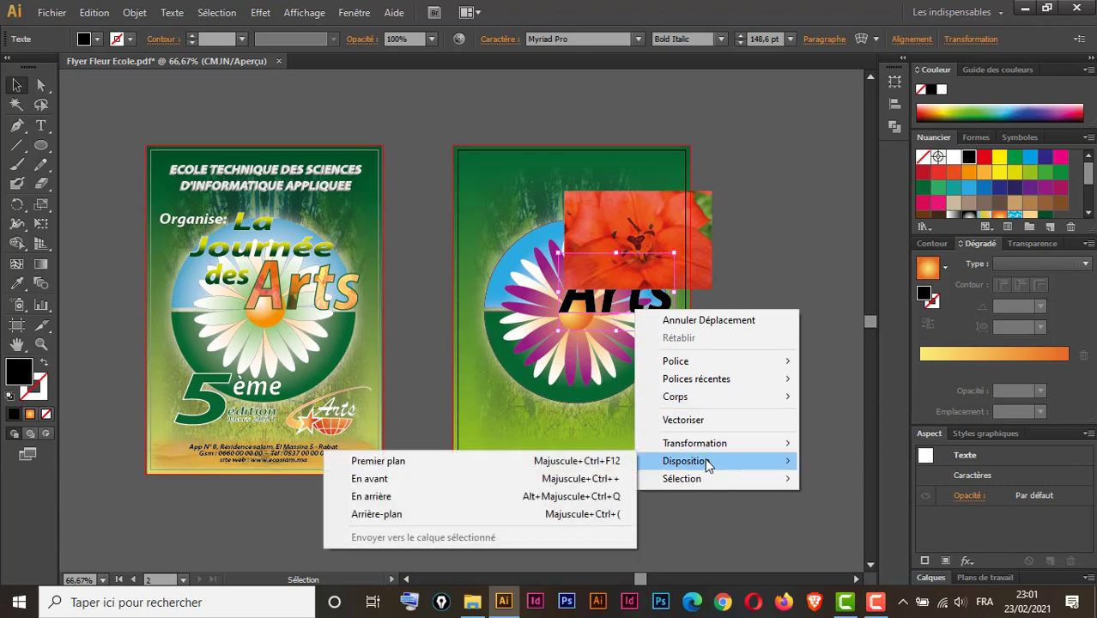
click(507, 460)
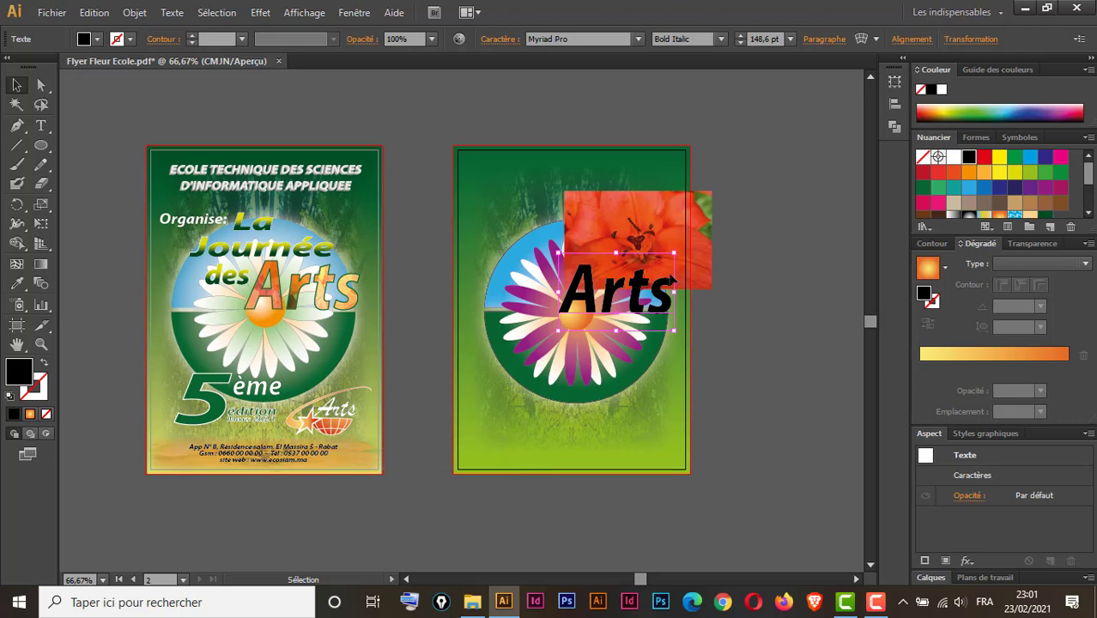
- Align the flower photo behind Arts and clip it to the lettering with a clipping mask
mouse_move(671, 279)
mouse_down()
mouse_move(679, 274)
mouse_move(602, 319)
mouse_up()
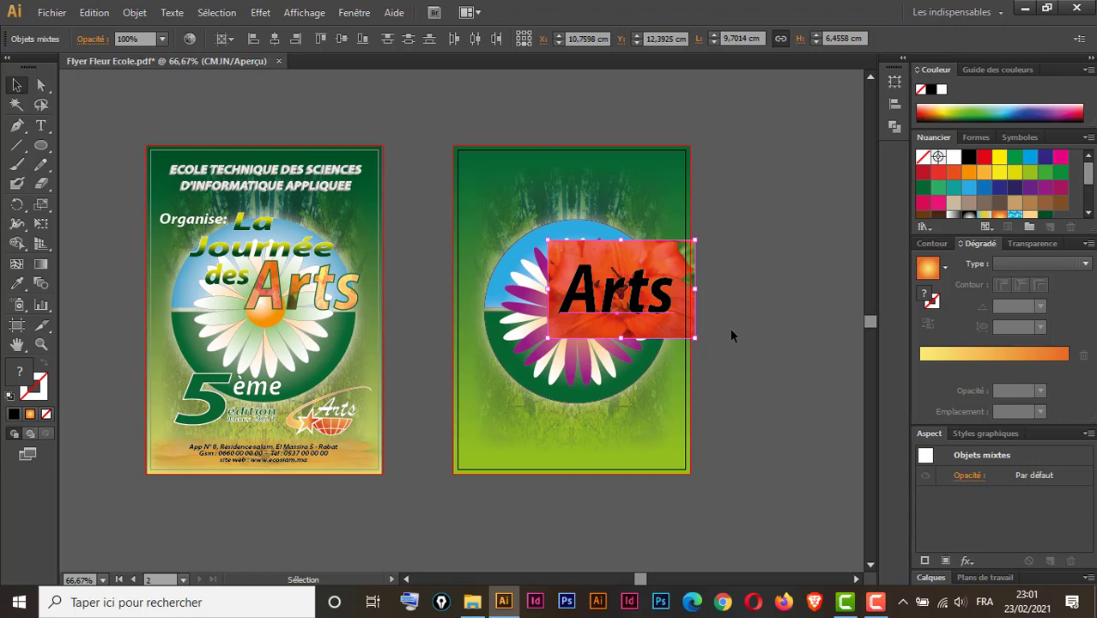
right_click(655, 300)
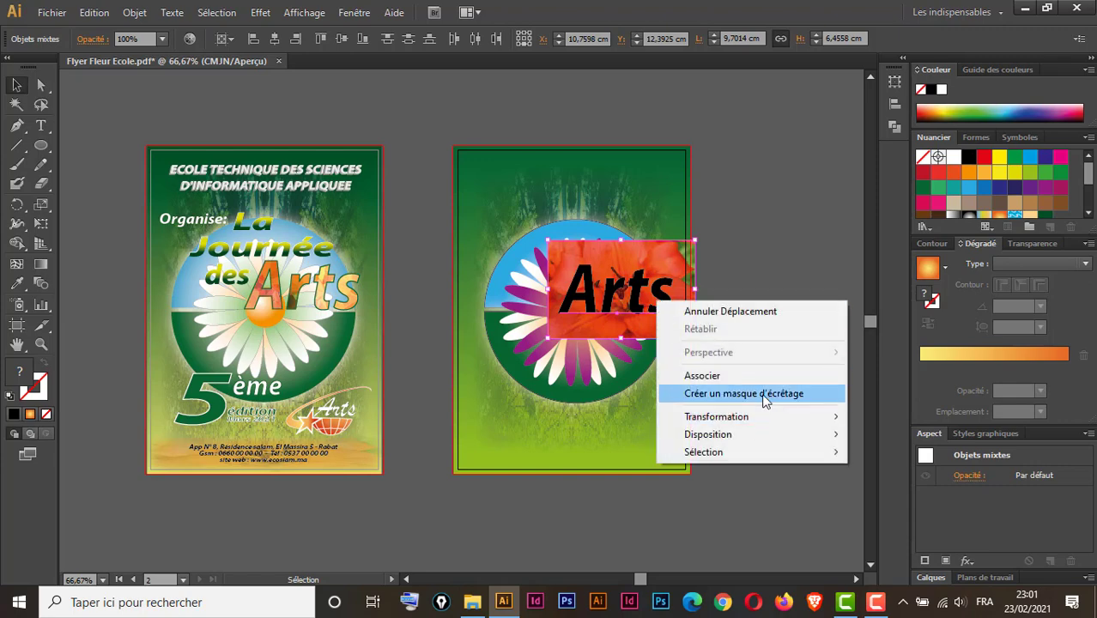
click(135, 13)
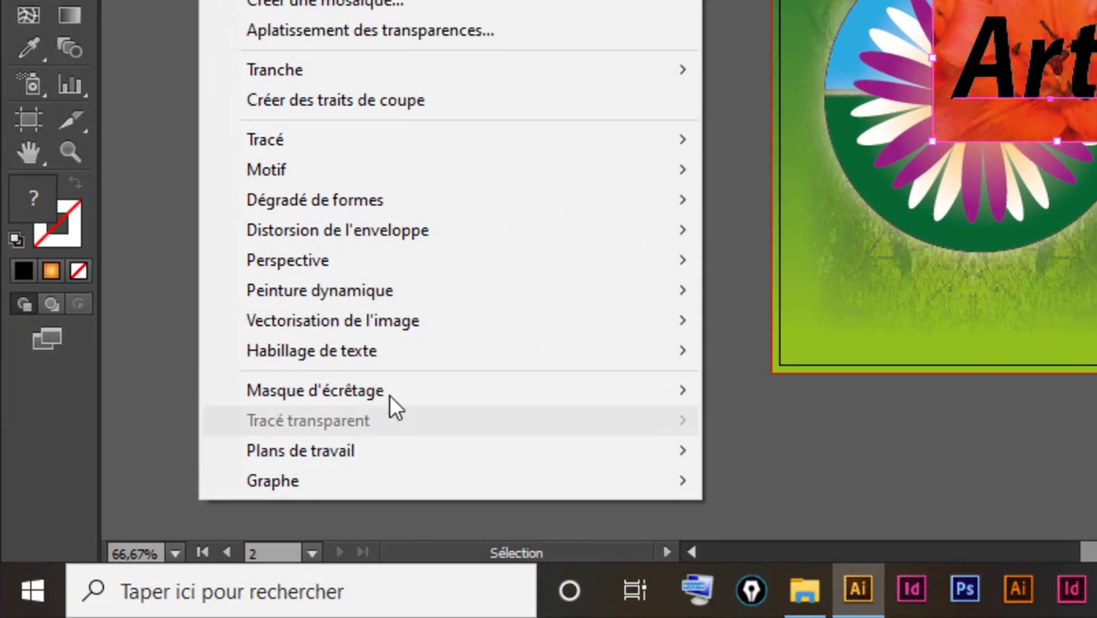
mouse_move(315, 390)
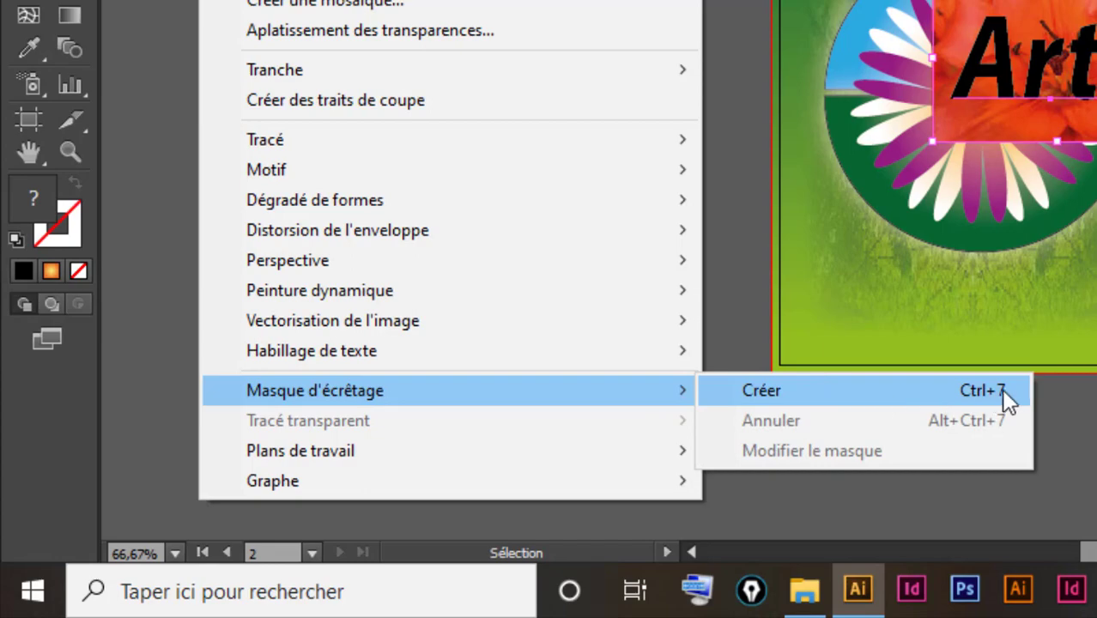
click(947, 389)
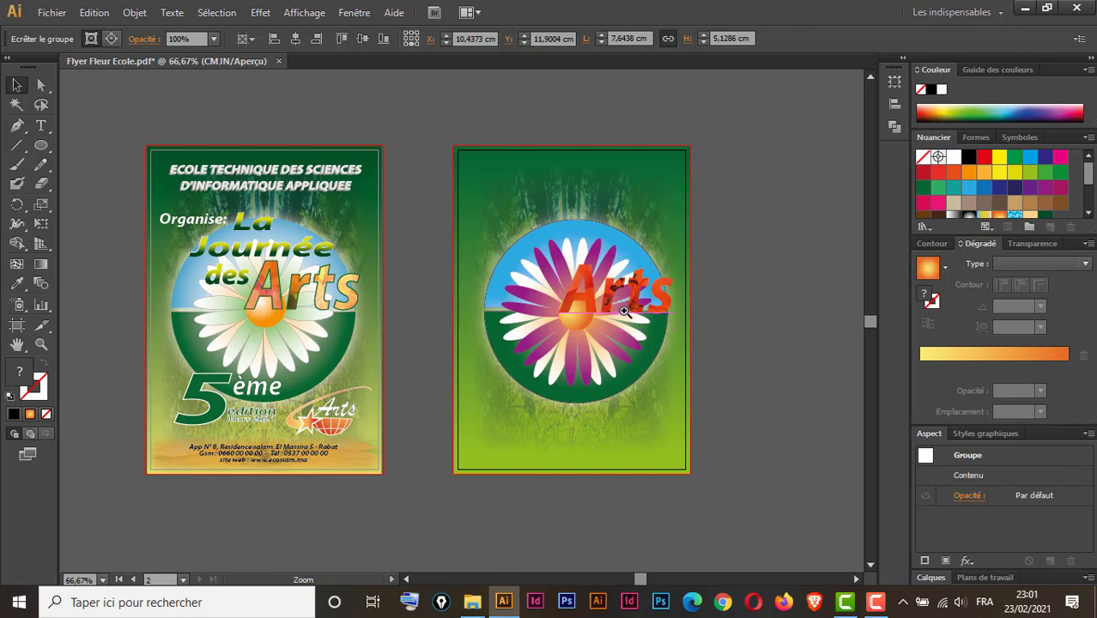
key(ctrl+1)
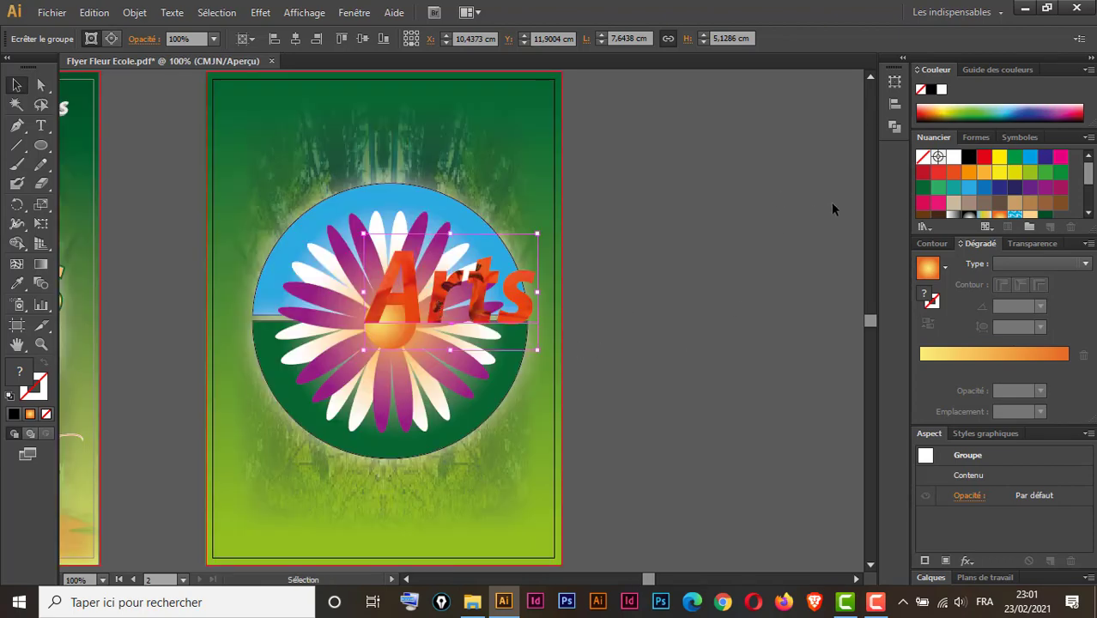
- Give the photo-filled Arts lettering a yellow-green 3 pt outline
click(42, 395)
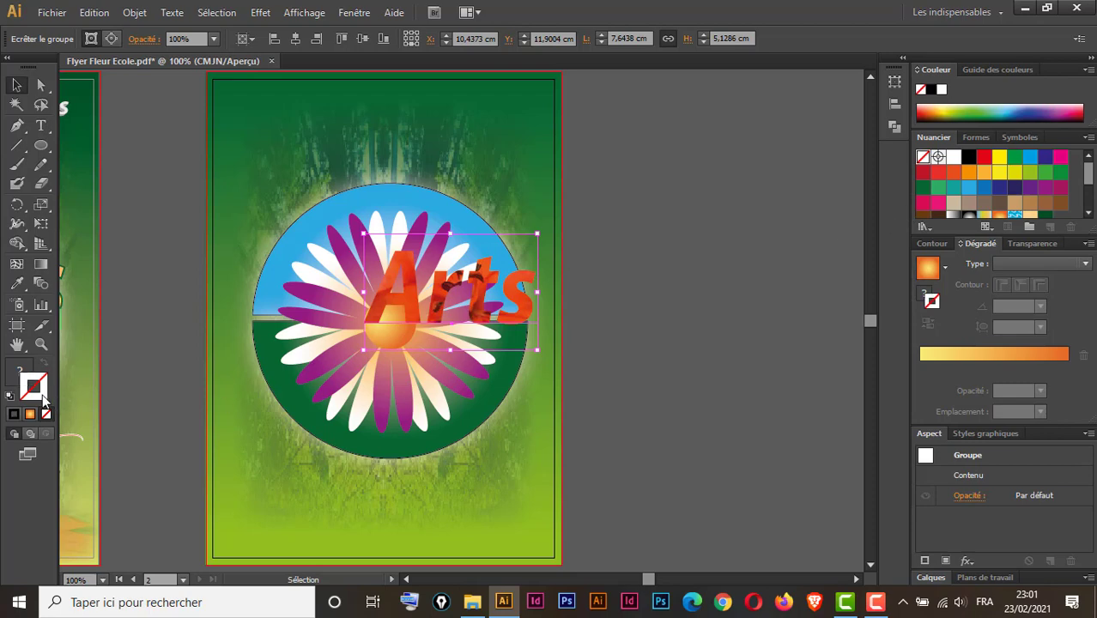
click(1045, 174)
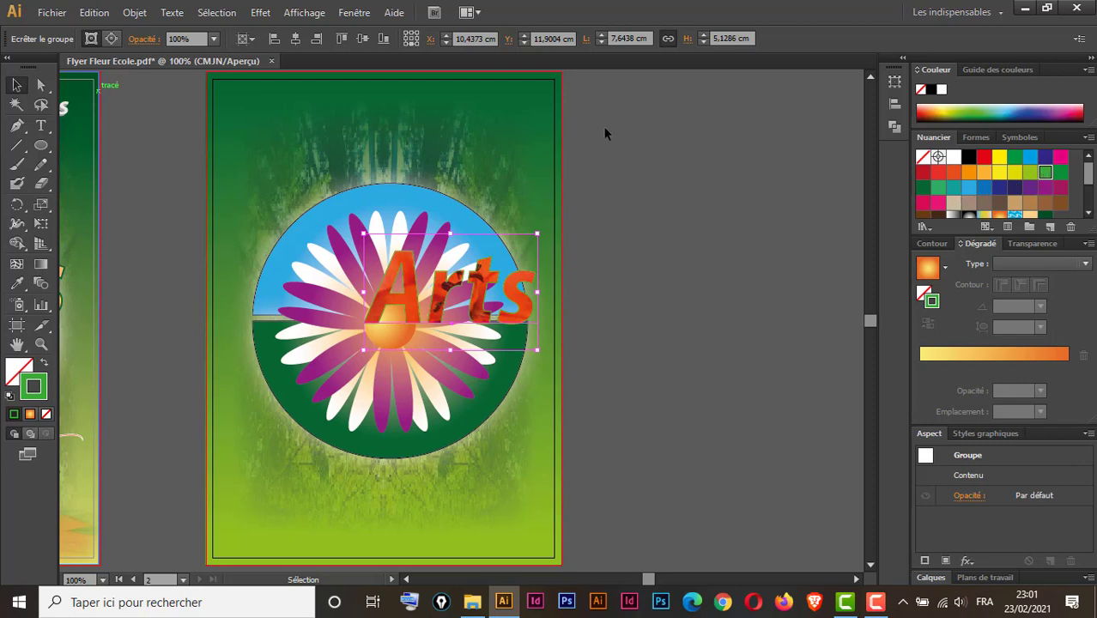
click(932, 244)
click(958, 261)
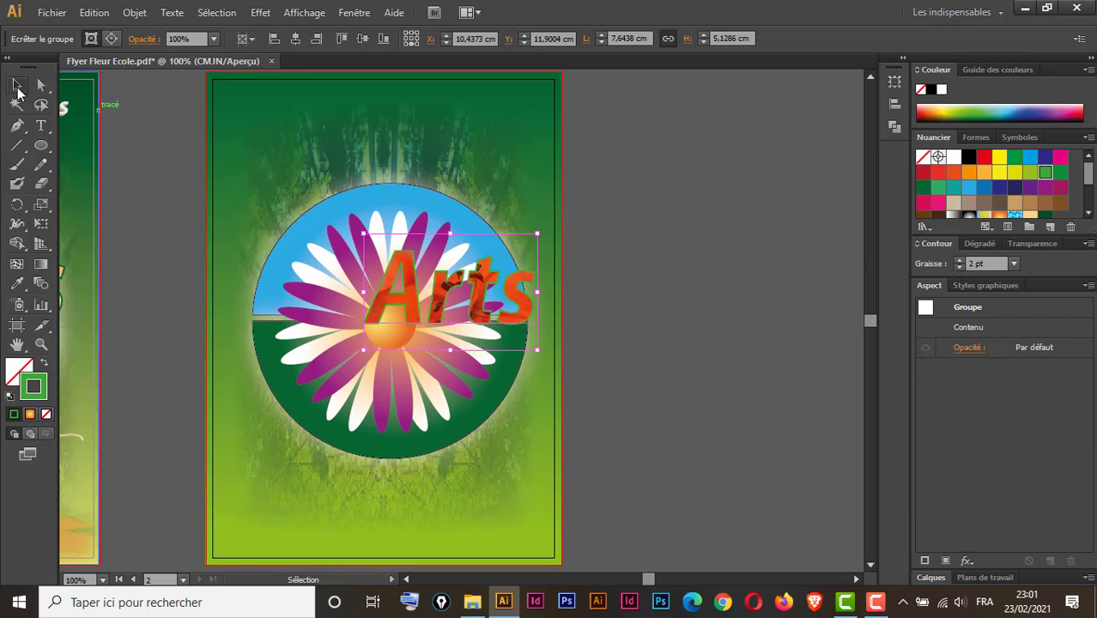
click(612, 181)
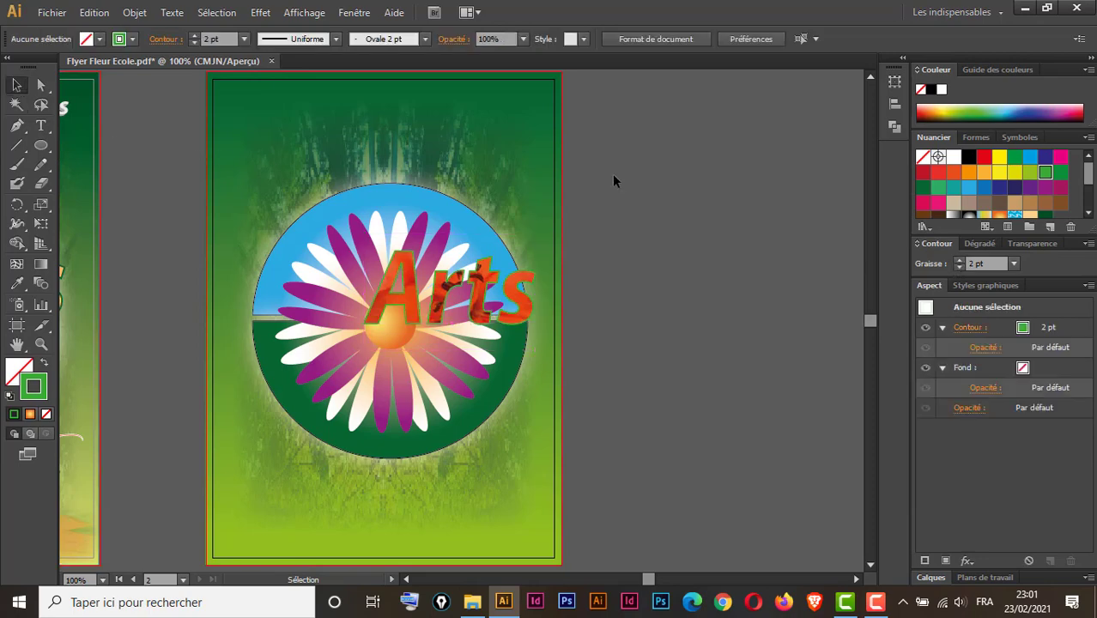
click(483, 301)
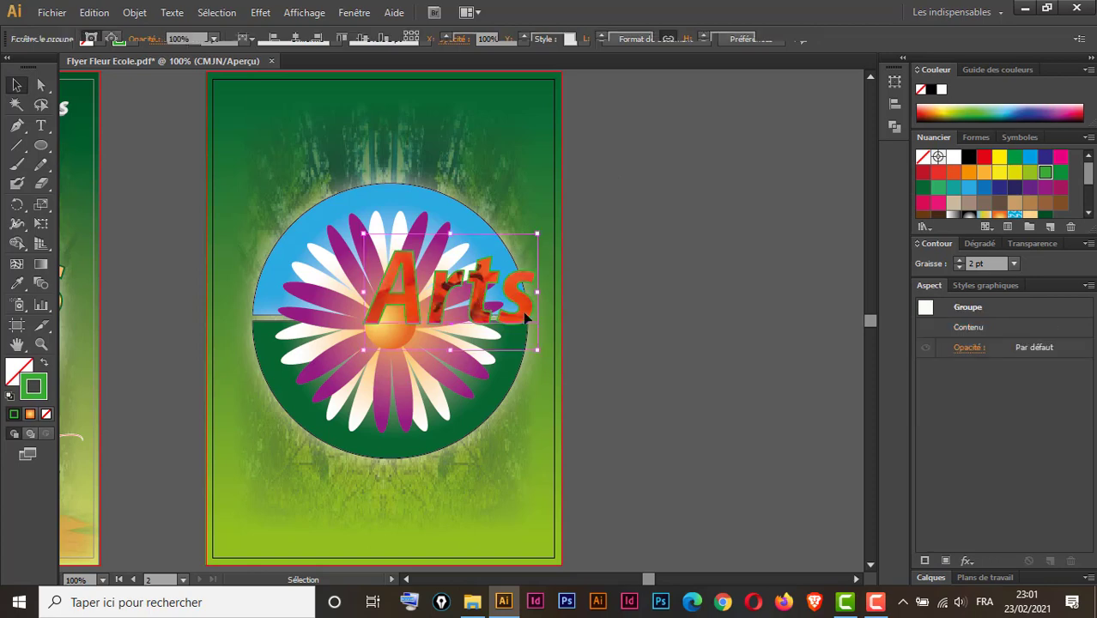
click(1029, 174)
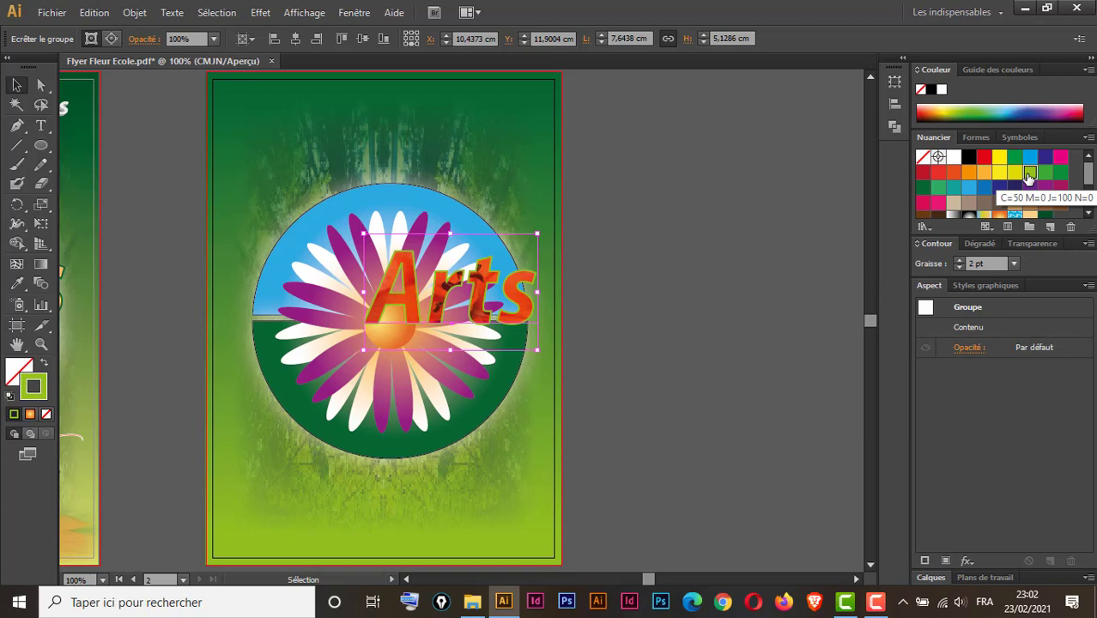
click(959, 261)
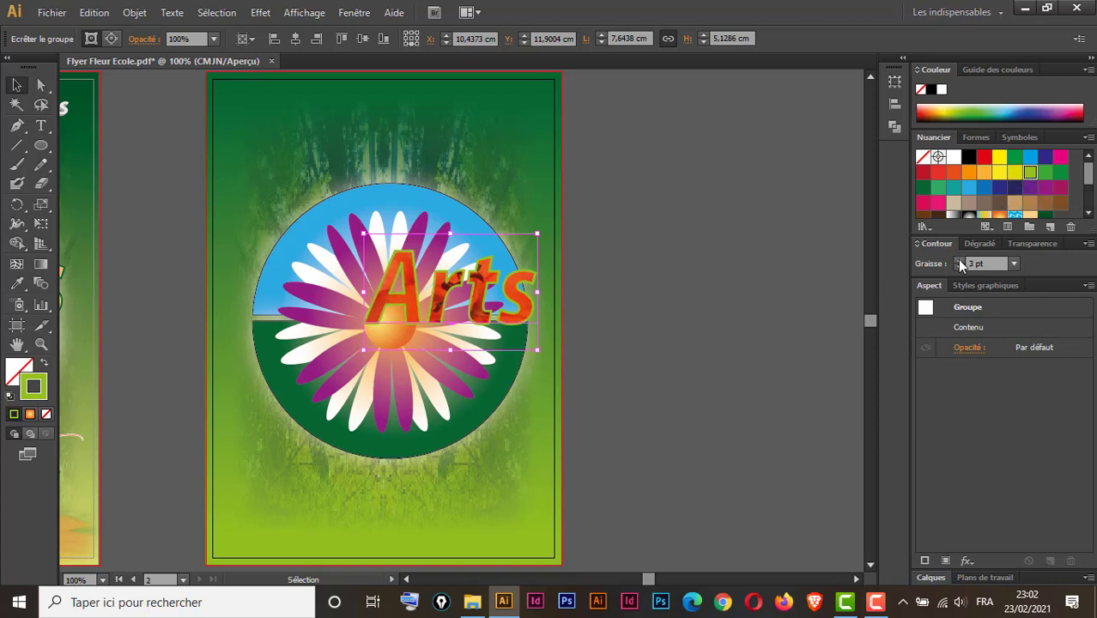
- Enlarge the Arts lettering slightly and nudge it left and down within the circle
key(ctrl+minus)
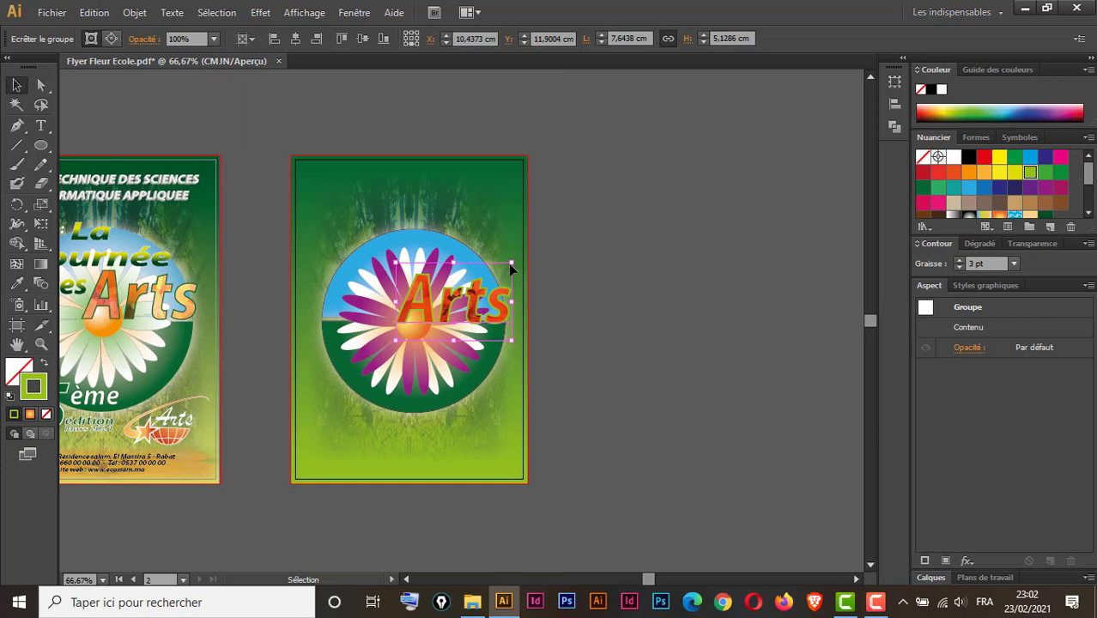
drag(511, 263, 515, 251)
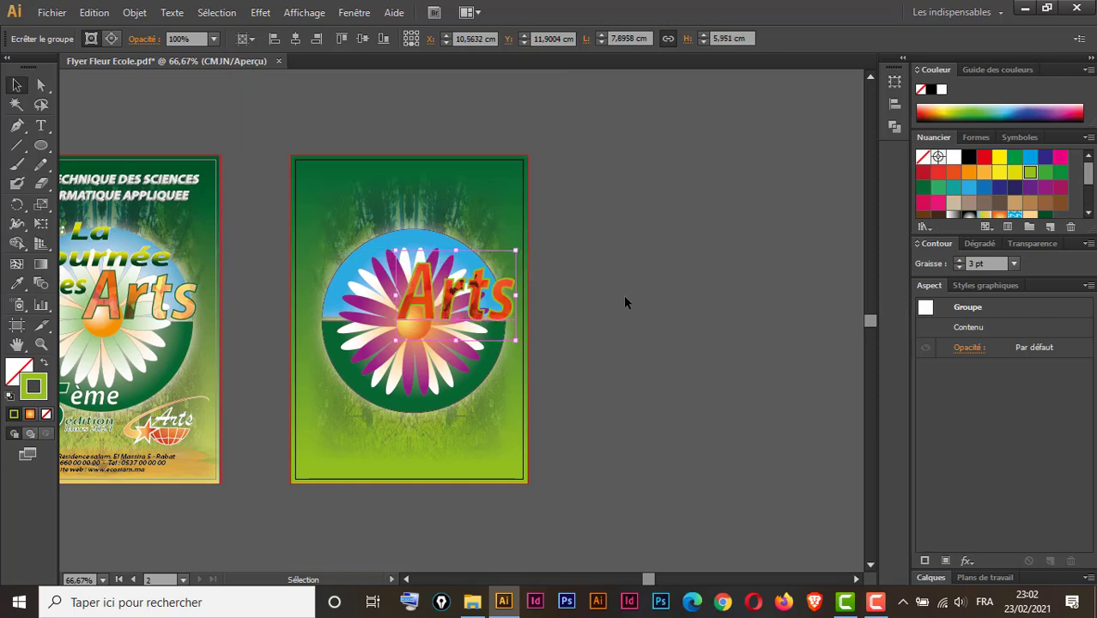
key(Left)
key(Left)
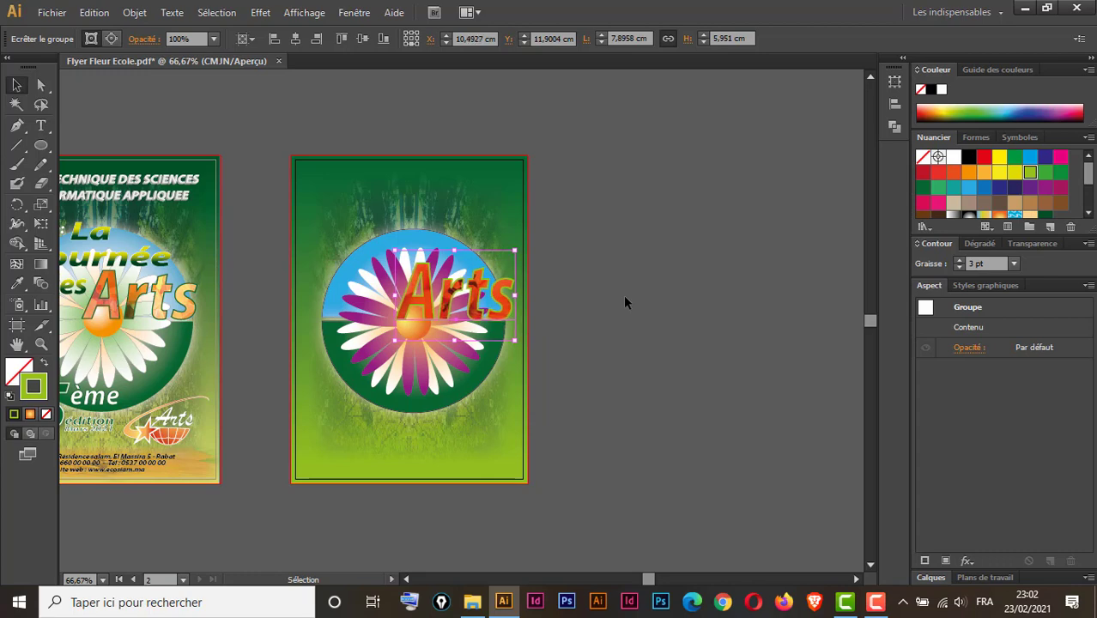
key(Left)
key(Left)
key(Left)
key(Down)
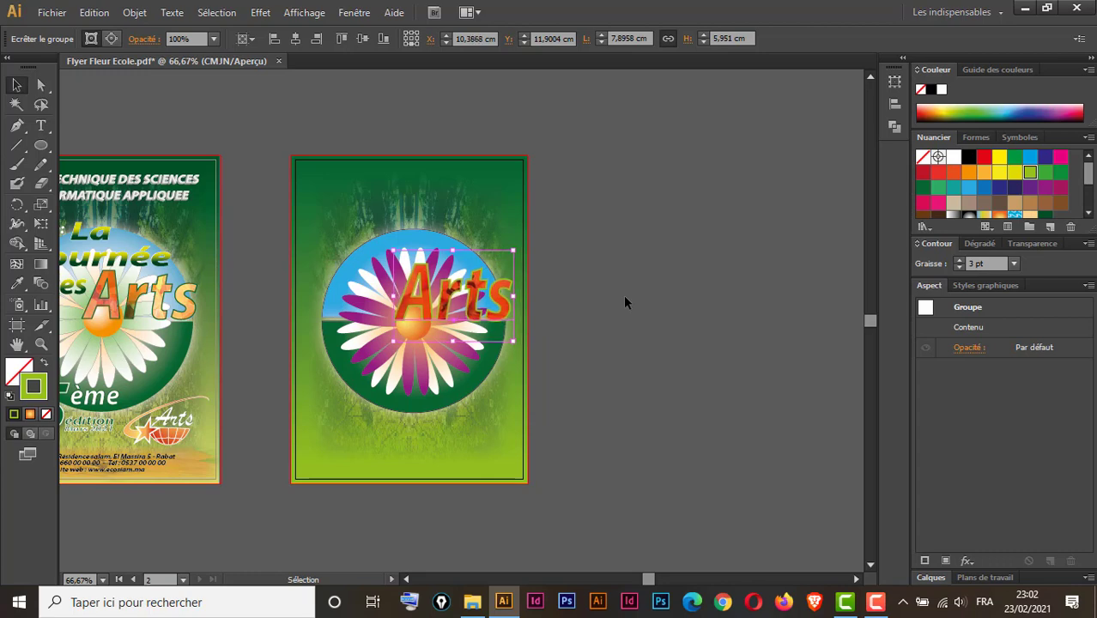
key(Down)
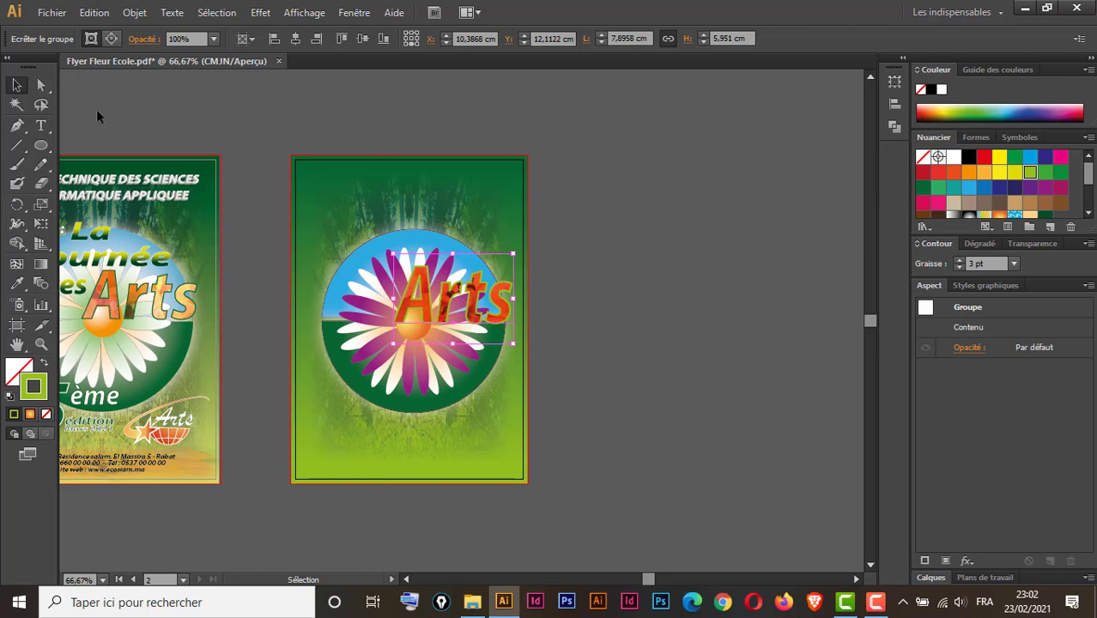
click(214, 131)
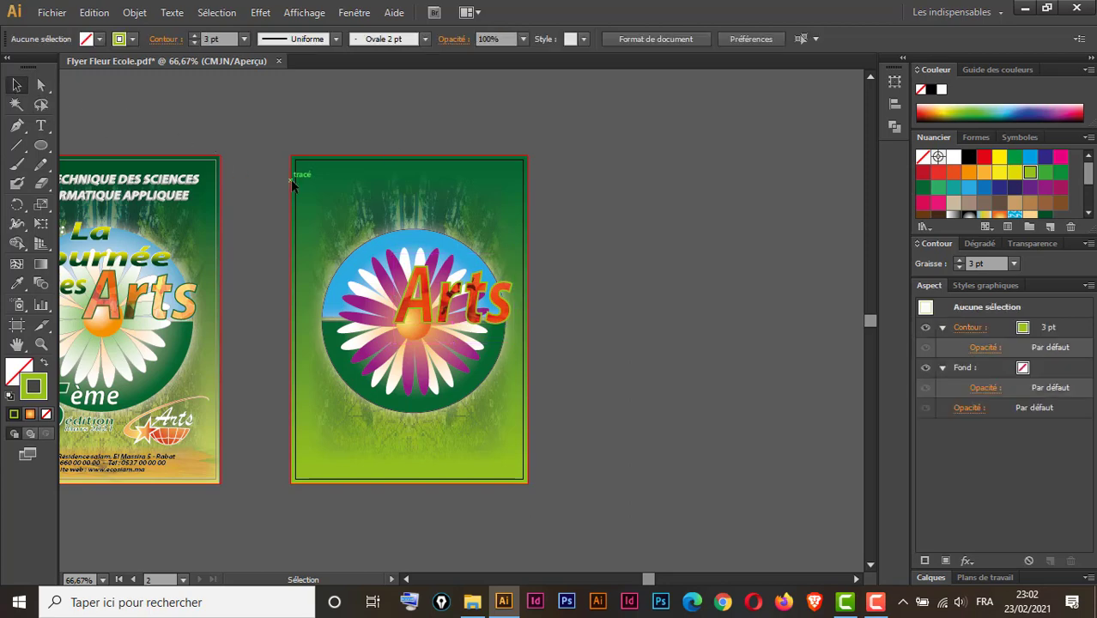
drag(236, 184, 448, 241)
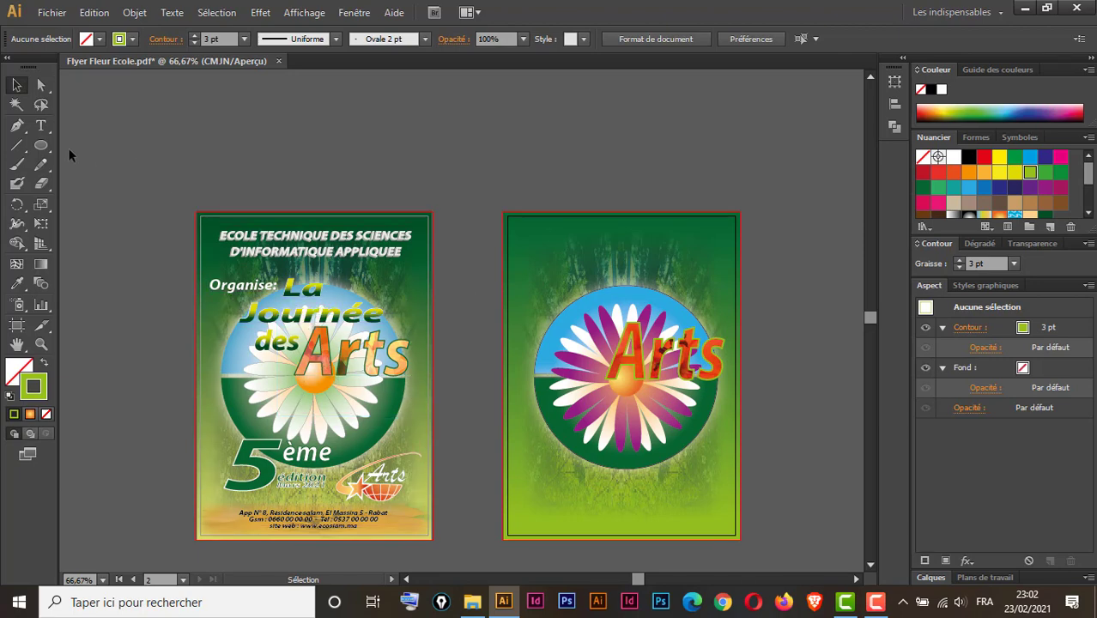
- Add a 'La' text line and enlarge it onto the second flyer
click(43, 129)
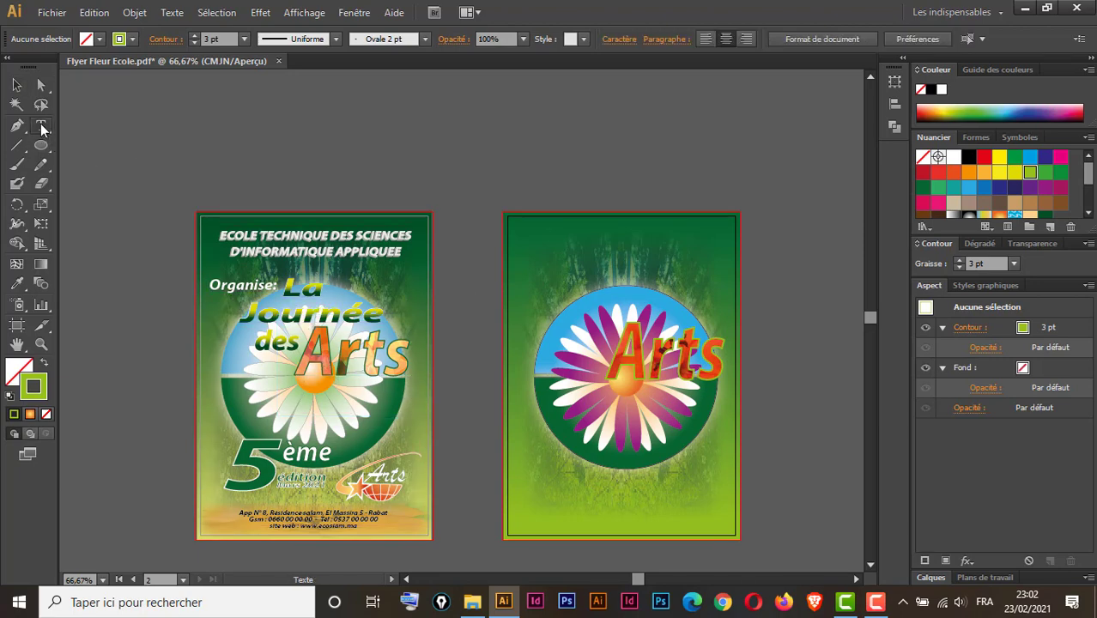
click(510, 176)
text(L)
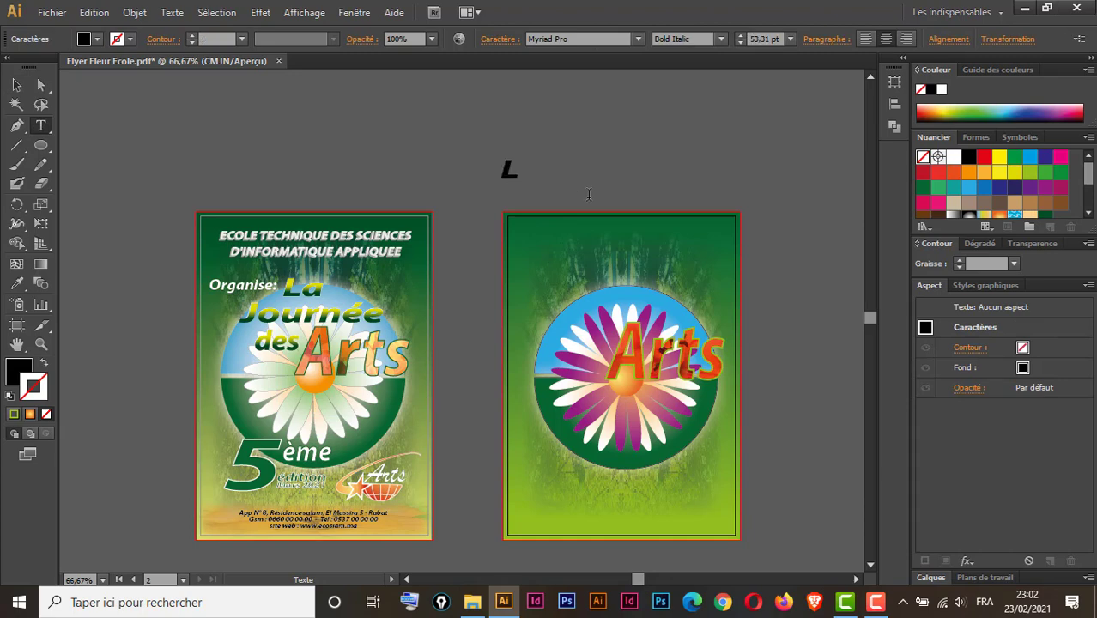
text(a)
key(Escape)
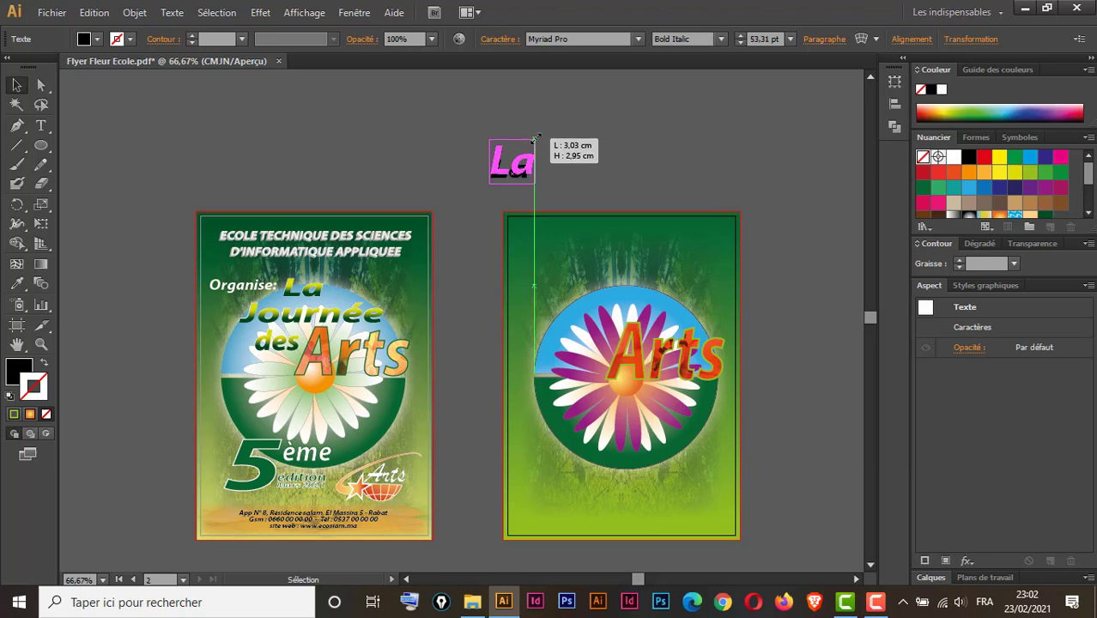
mouse_move(536, 147)
mouse_down()
mouse_move(588, 295)
mouse_move(627, 184)
mouse_up()
- Turn a copy into 'Journée', placed under La and shrunk to about 66 pt
double_click(613, 184)
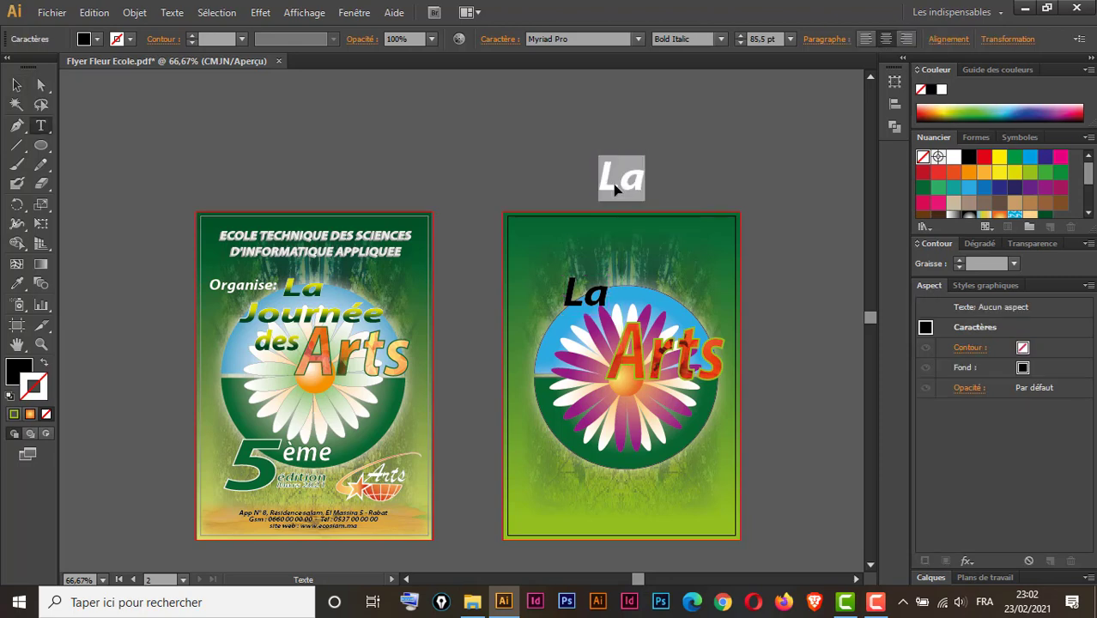
text(Jou)
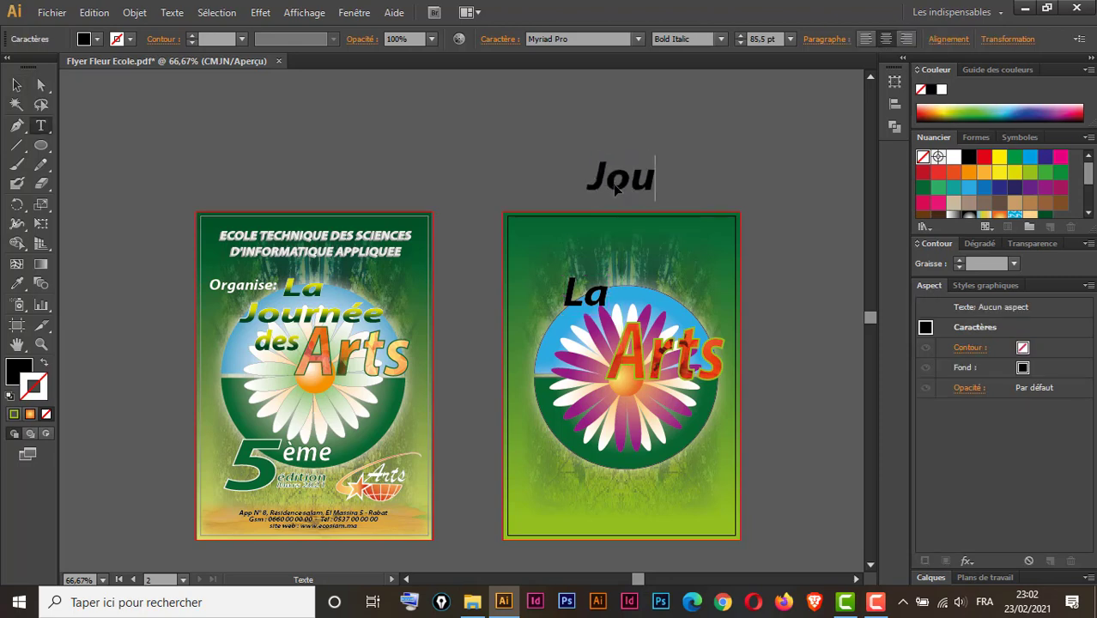
text(rn)
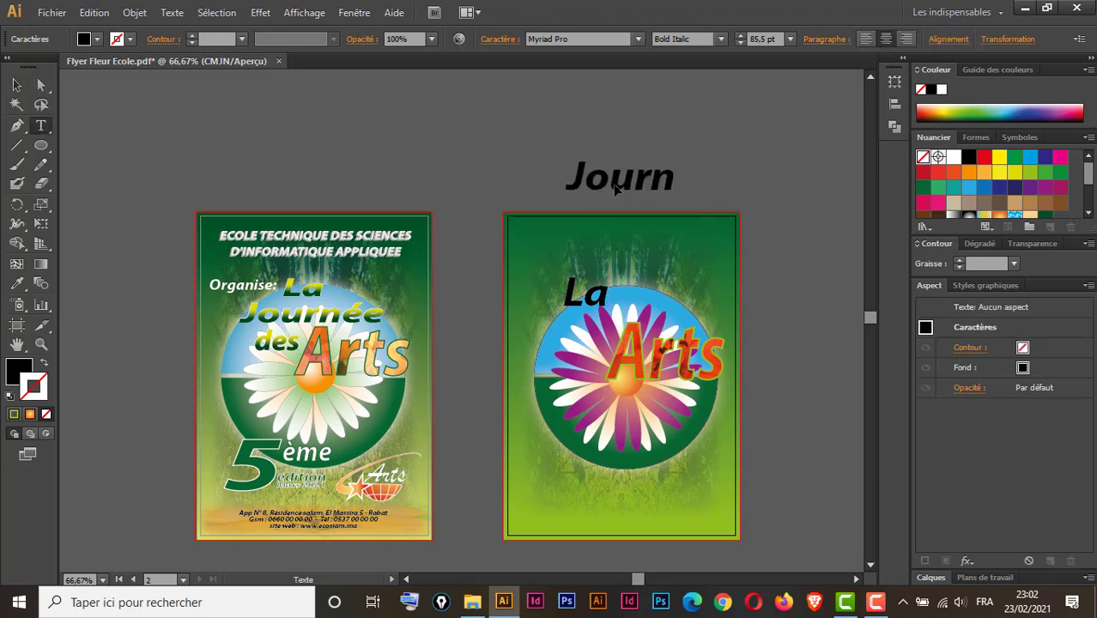
text(ée)
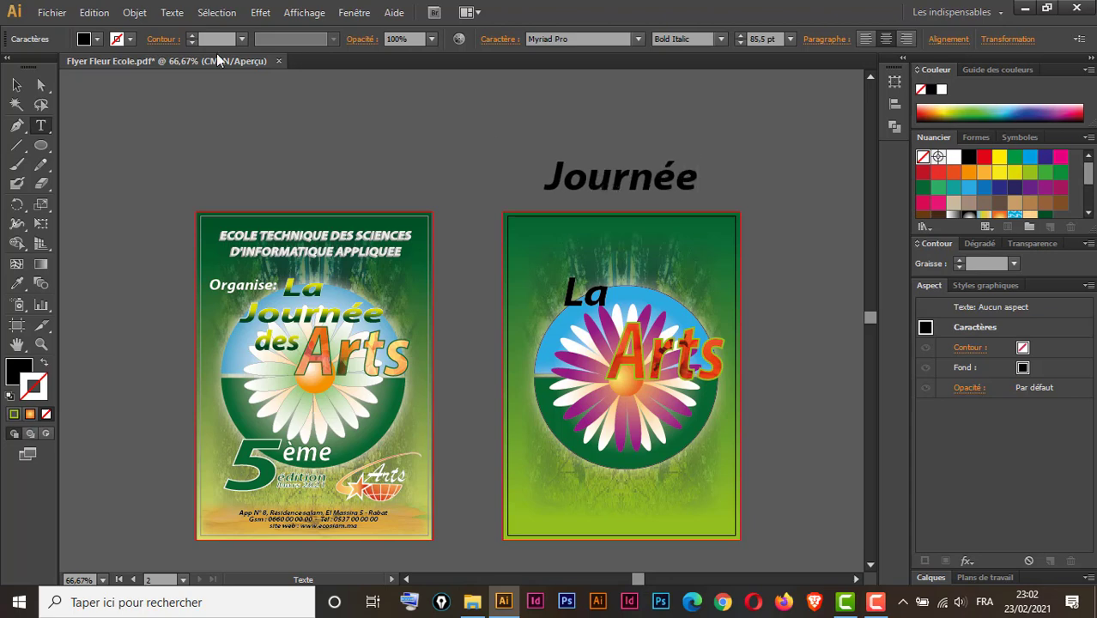
drag(17, 66, 17, 58)
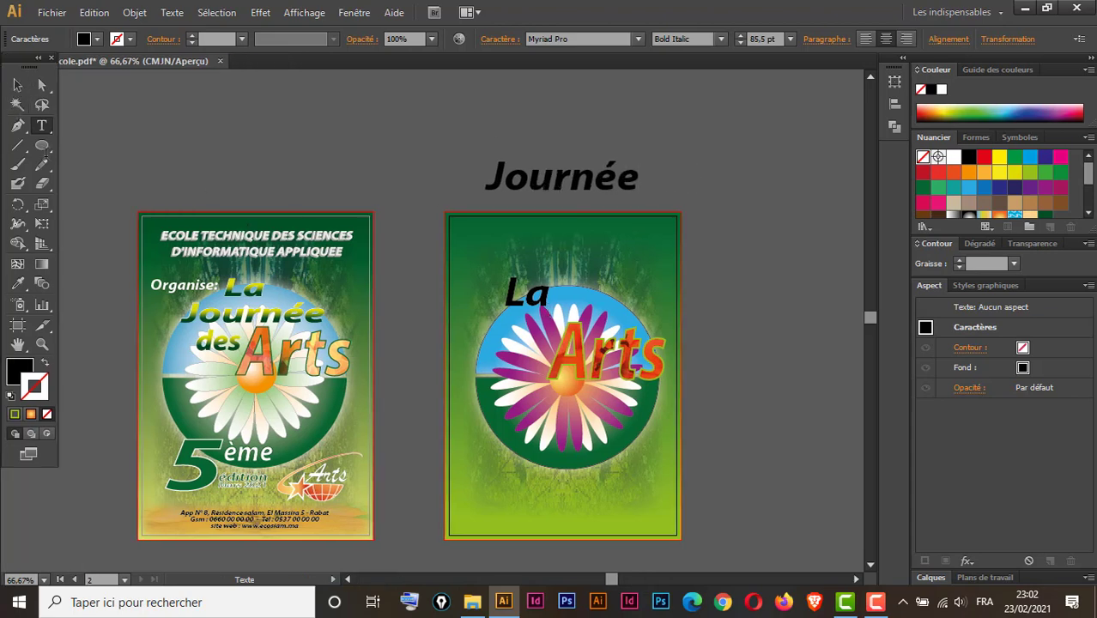
click(17, 85)
drag(595, 180, 610, 318)
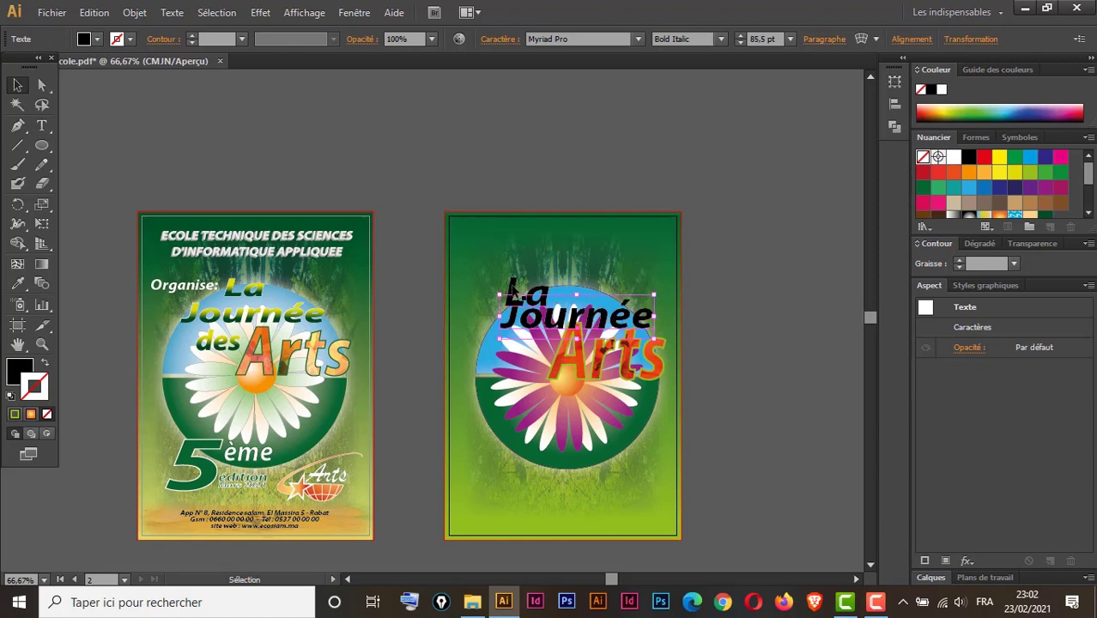
drag(515, 289, 517, 277)
click(635, 322)
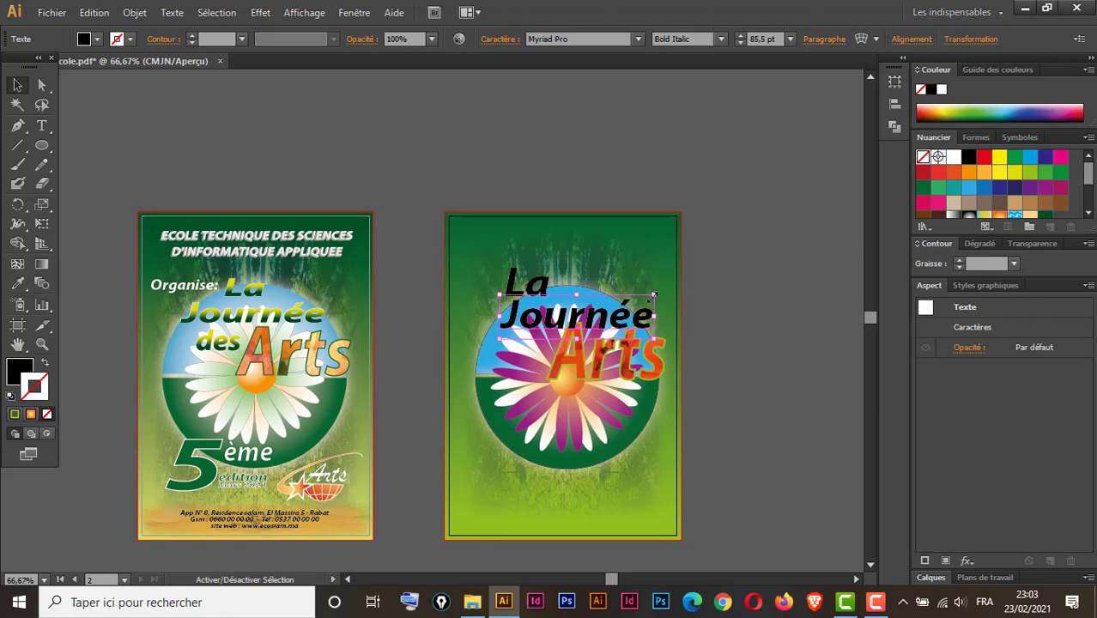
drag(653, 295, 633, 313)
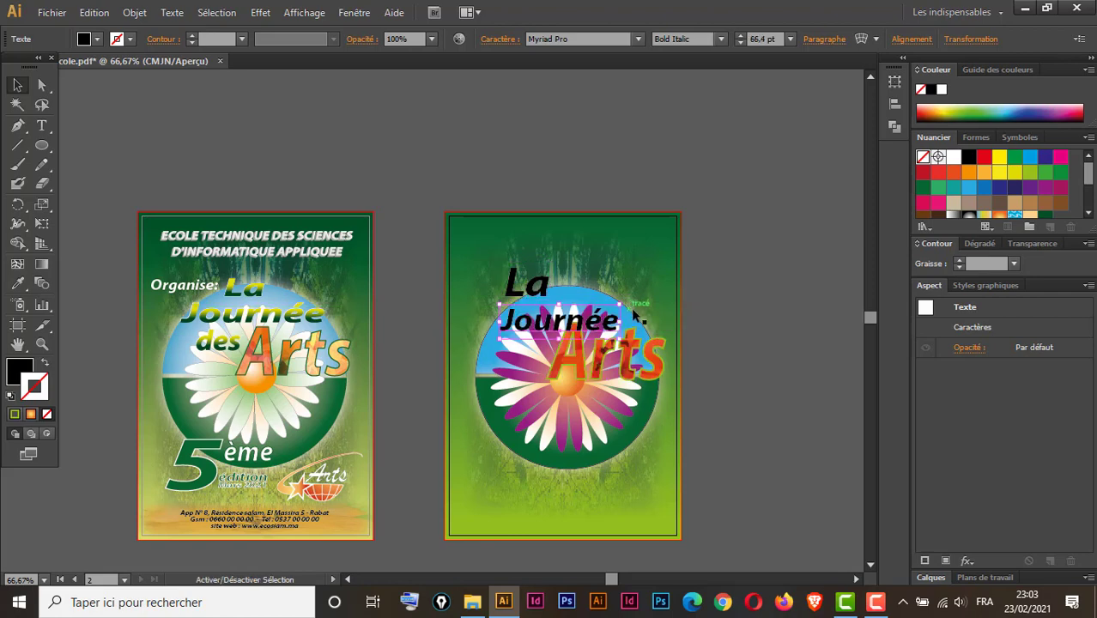
drag(592, 325, 609, 309)
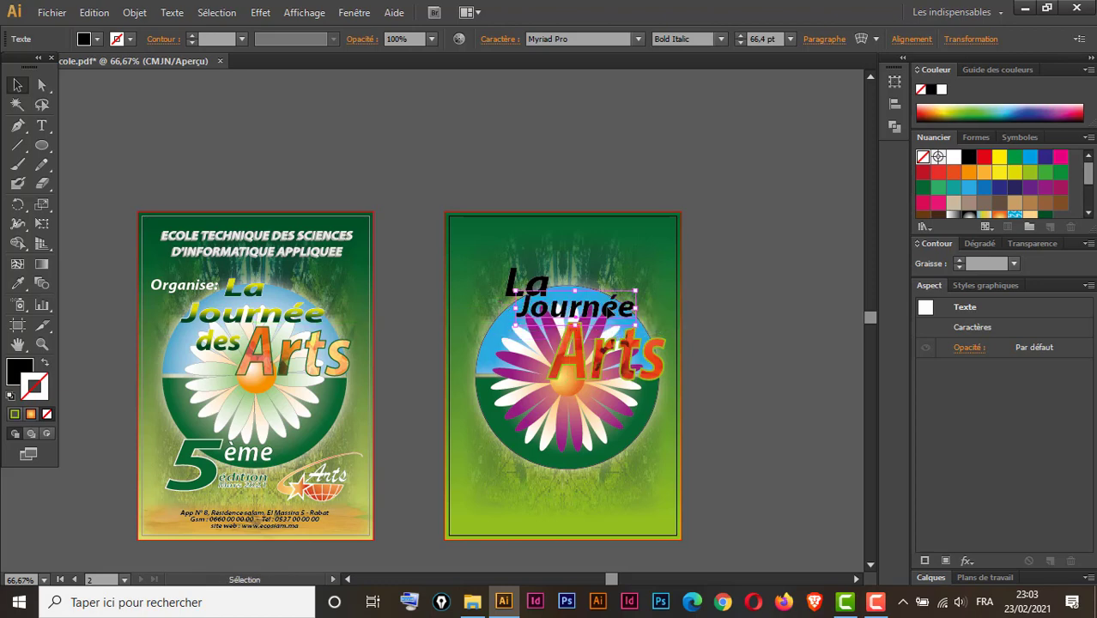
- Nudge La slightly right so it sits above Journée
click(547, 288)
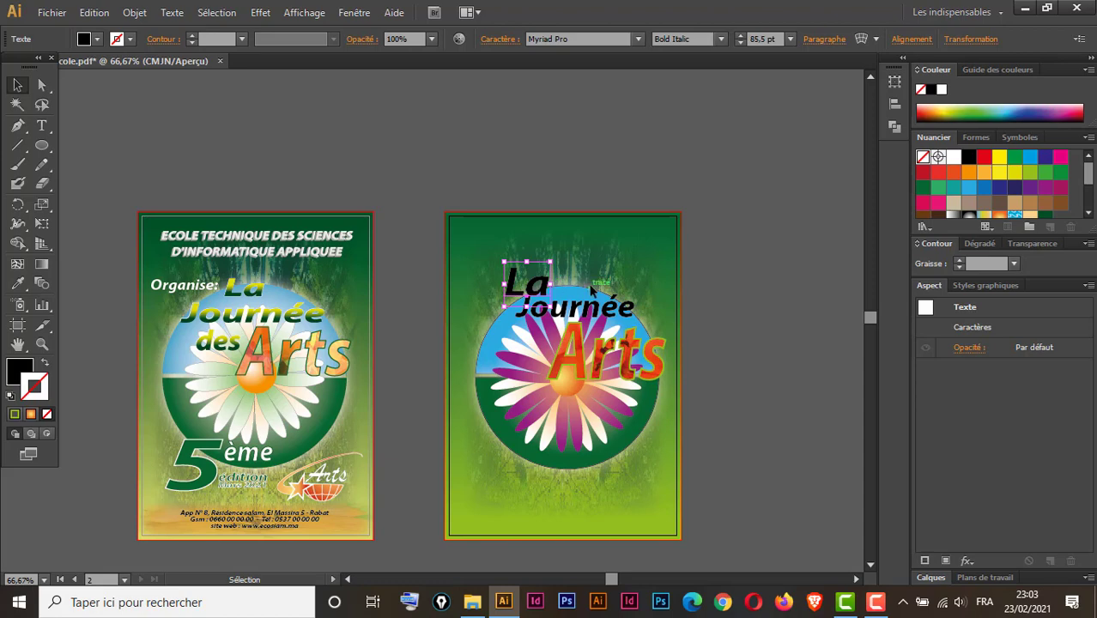
key(Right)
key(Right)
key(Right)
key(Right)
key(Right)
key(Right)
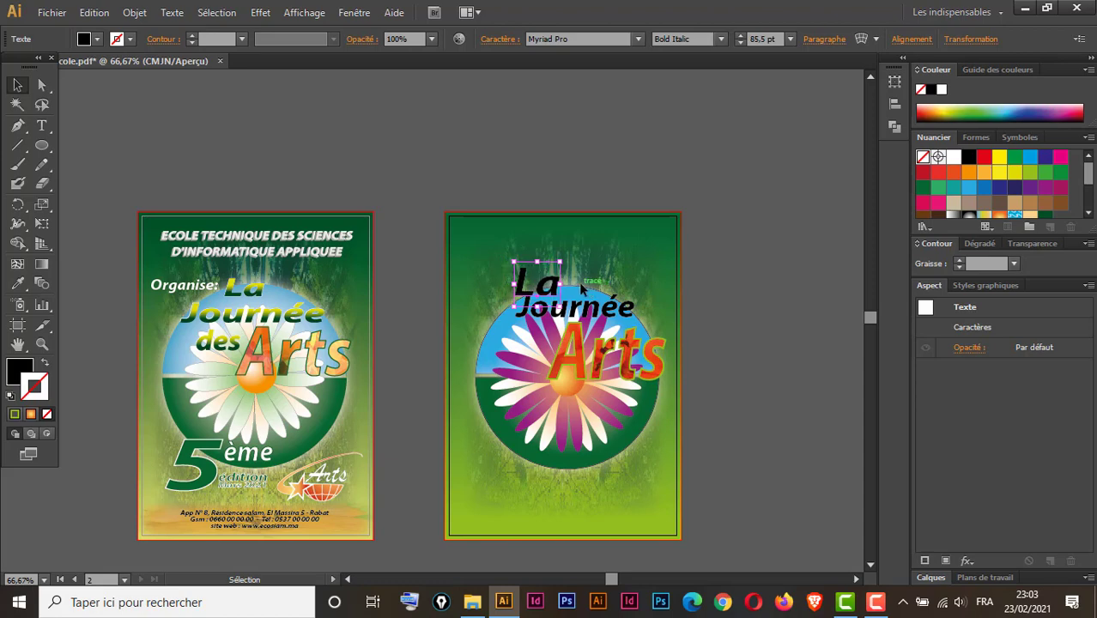
key(Right)
key(Right)
key(Right)
key(Right)
key(Right)
key(Right)
key(Right)
key(Right)
key(Right)
key(Right)
key(Right)
key(Right)
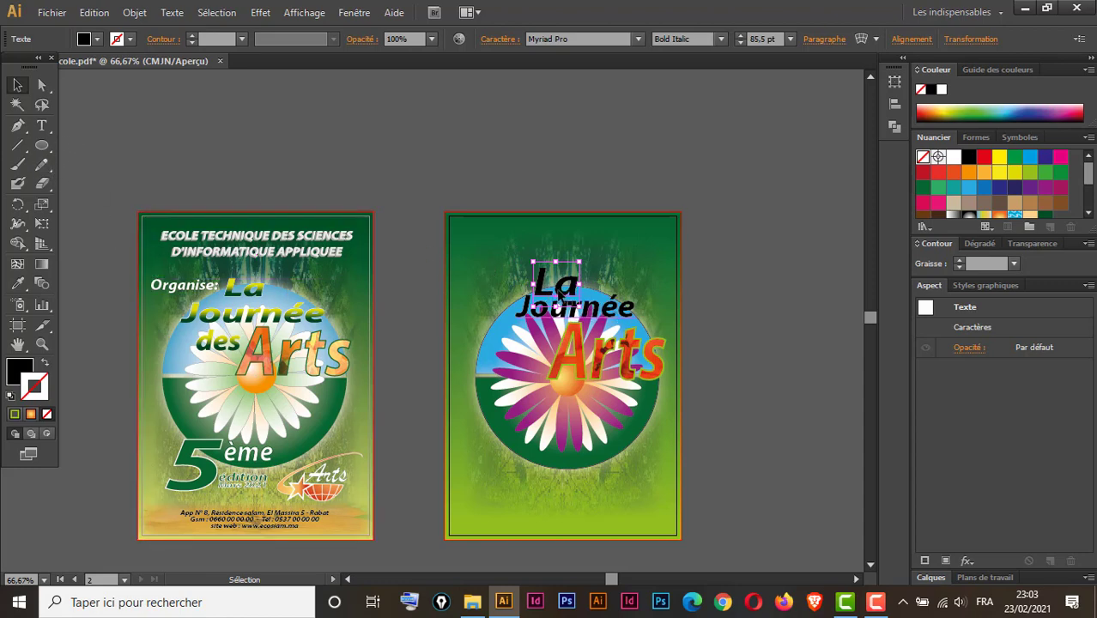
- Duplicate La as 'Organise :' sized to about 34.6 pt, left of La
drag(559, 296, 473, 144)
key(t)
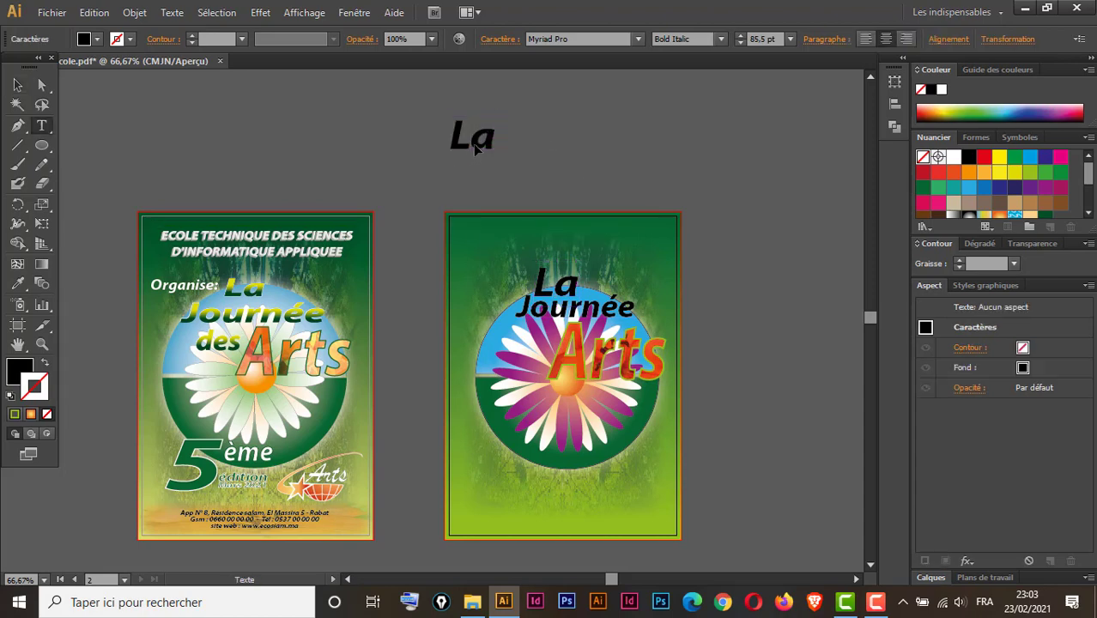
double_click(473, 143)
text(ganise)
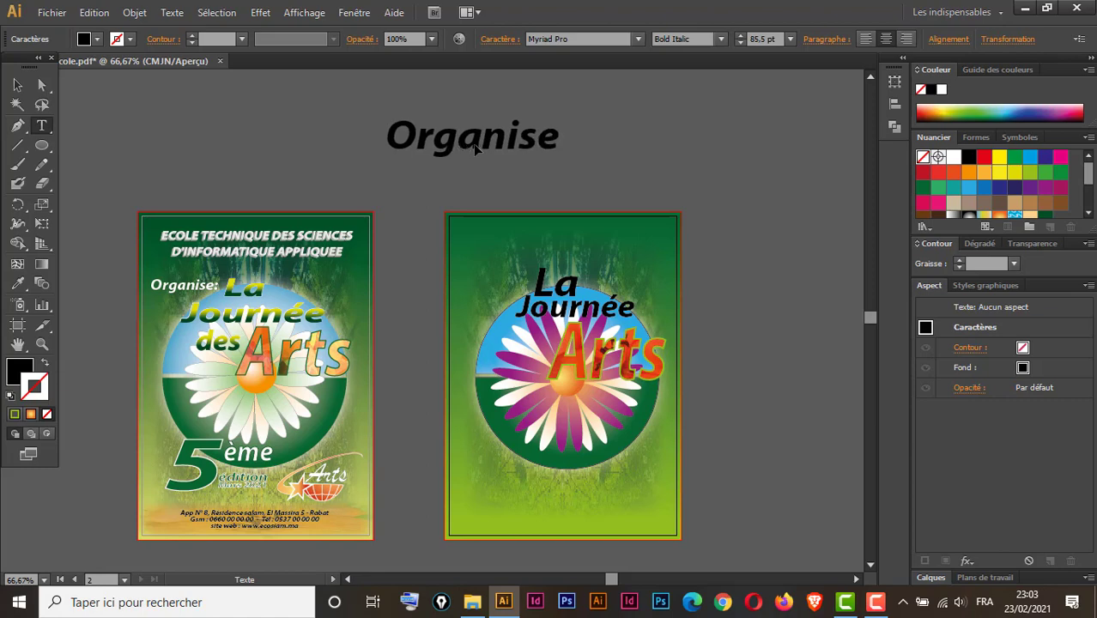
click(17, 85)
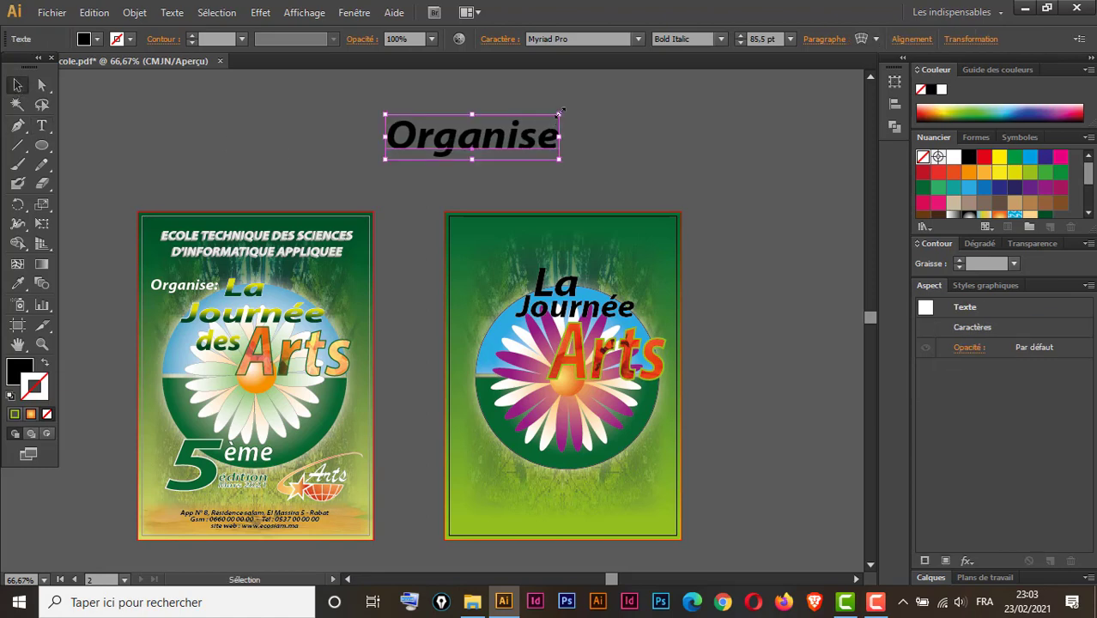
mouse_move(559, 114)
mouse_down()
mouse_move(475, 143)
mouse_move(508, 281)
mouse_move(495, 284)
mouse_up()
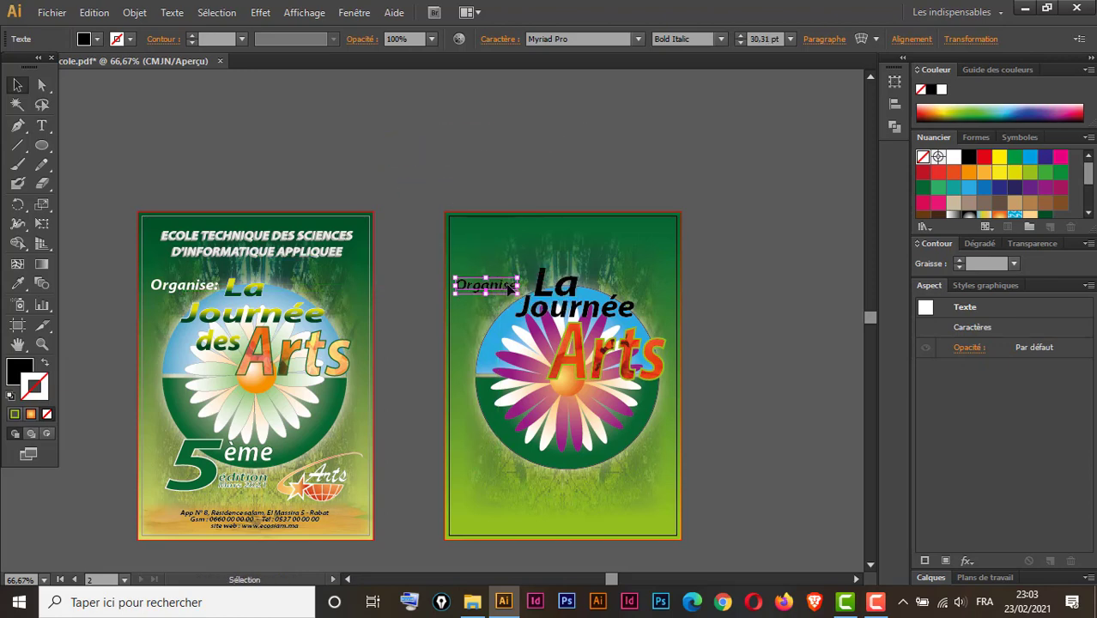
double_click(509, 290)
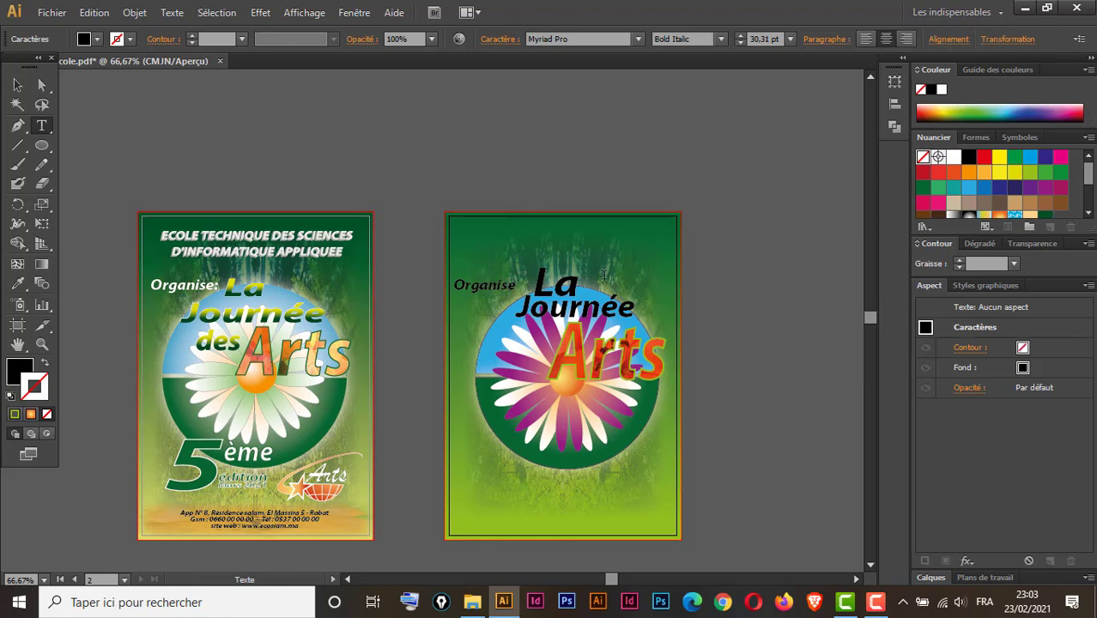
text( :)
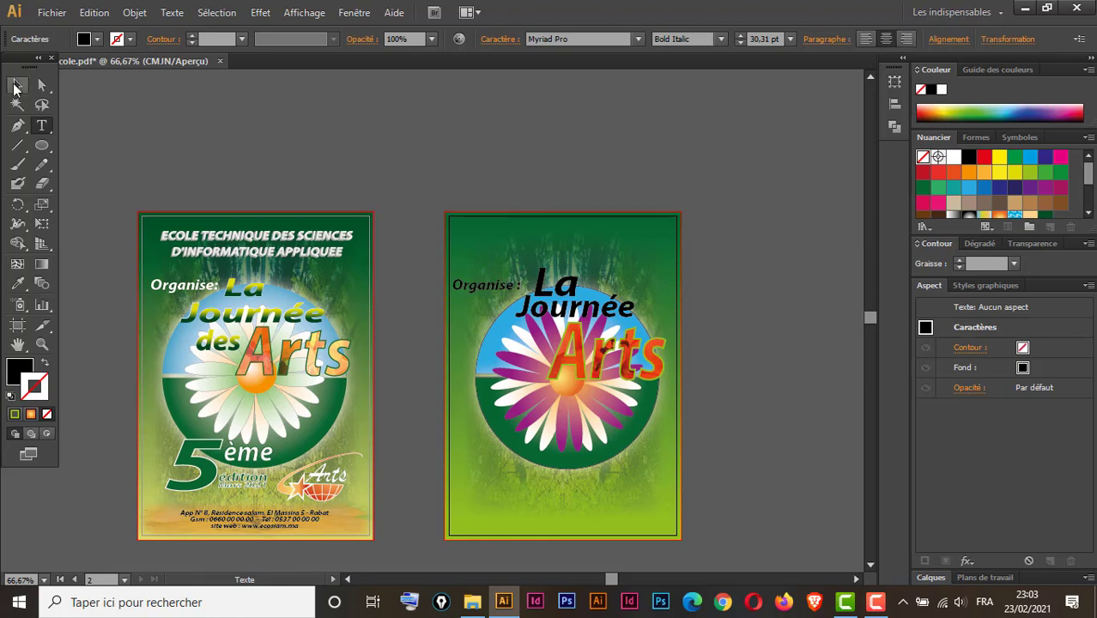
click(17, 84)
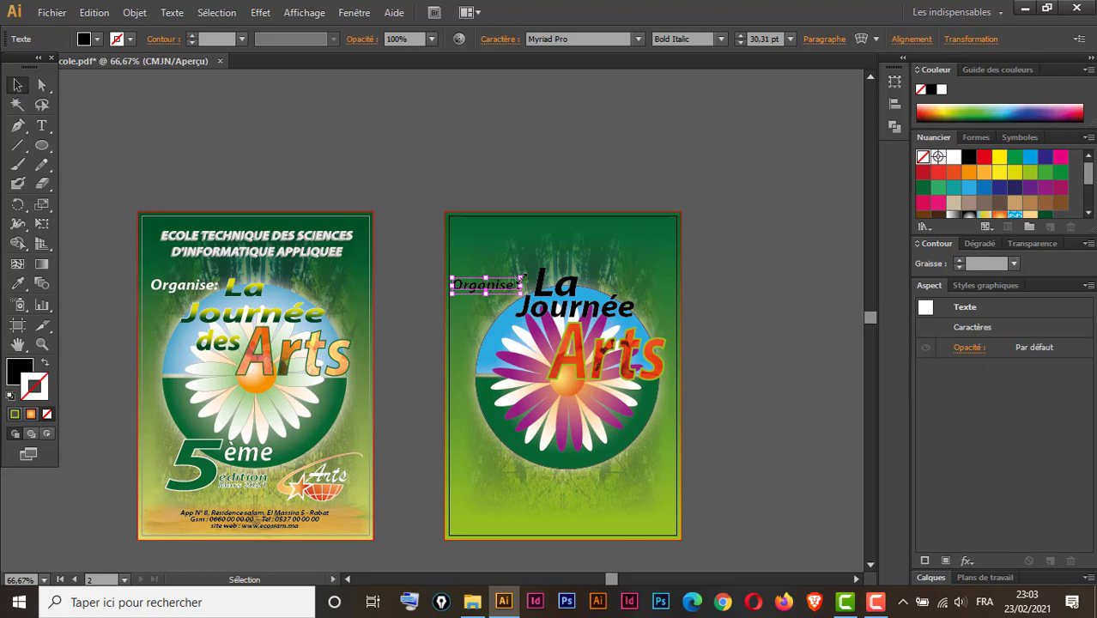
drag(523, 276, 527, 271)
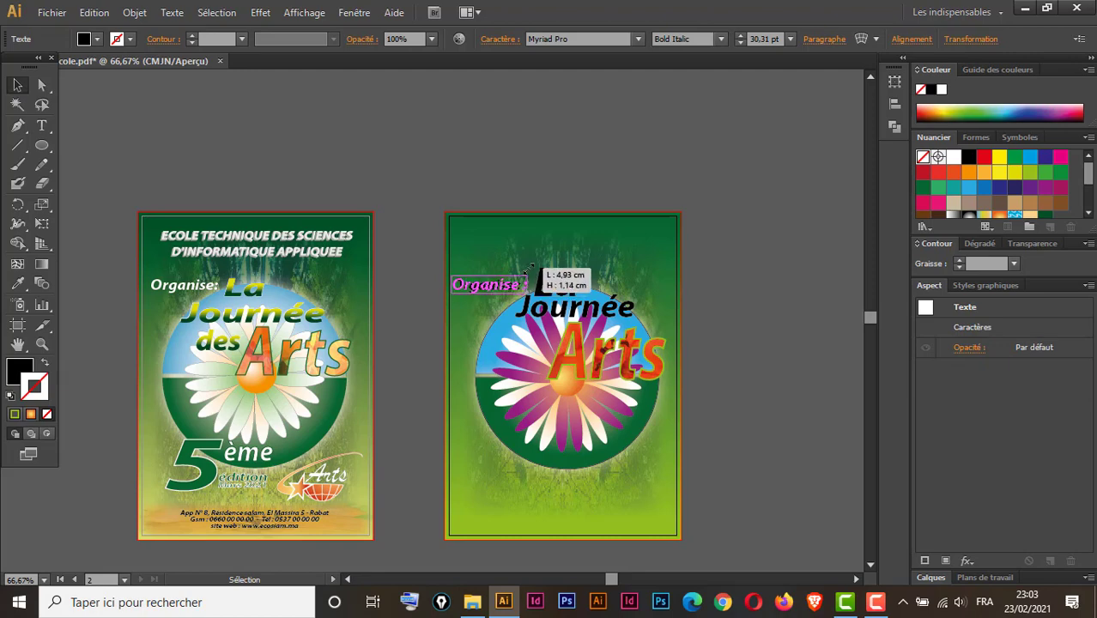
drag(528, 270, 531, 275)
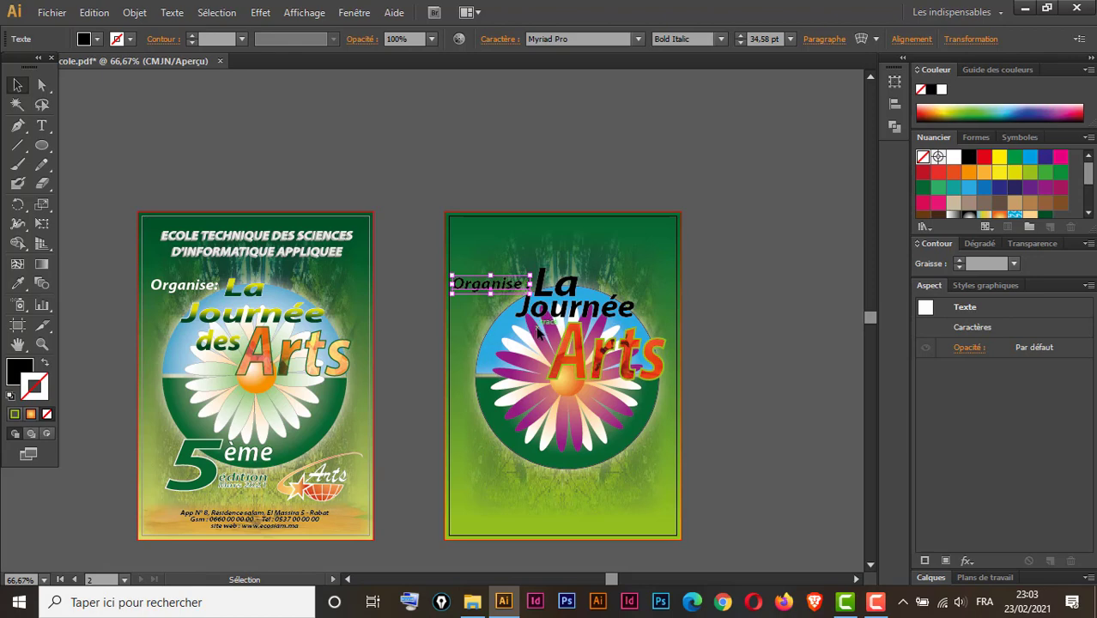
key(Right)
key(Right)
key(Right)
key(Right)
key(Right)
key(Right)
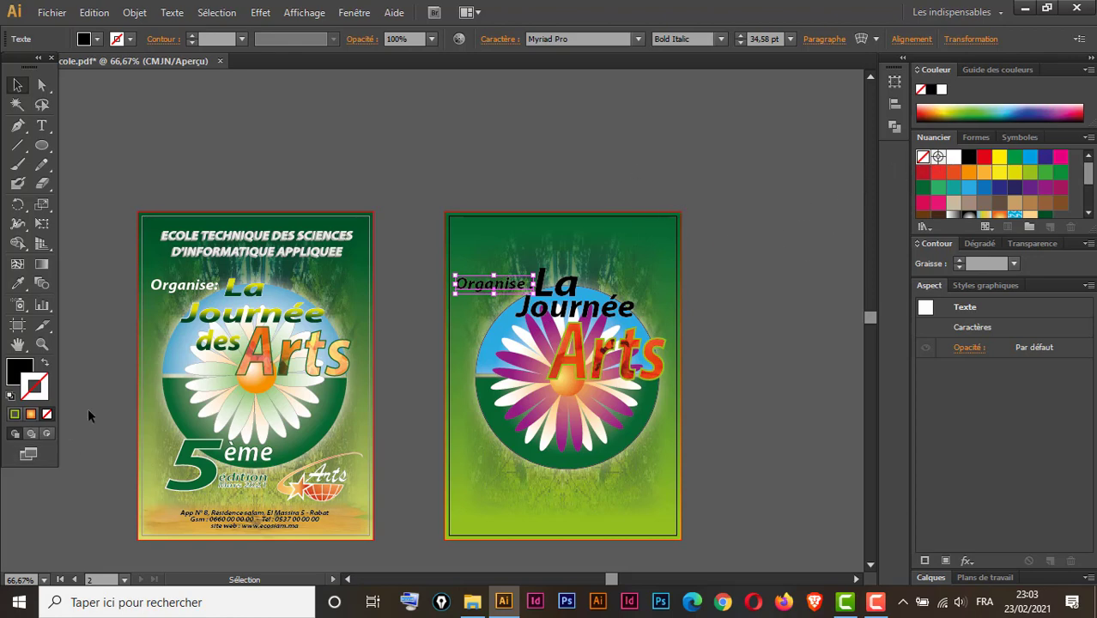
- Make the 'Organise :' text fill white
click(19, 372)
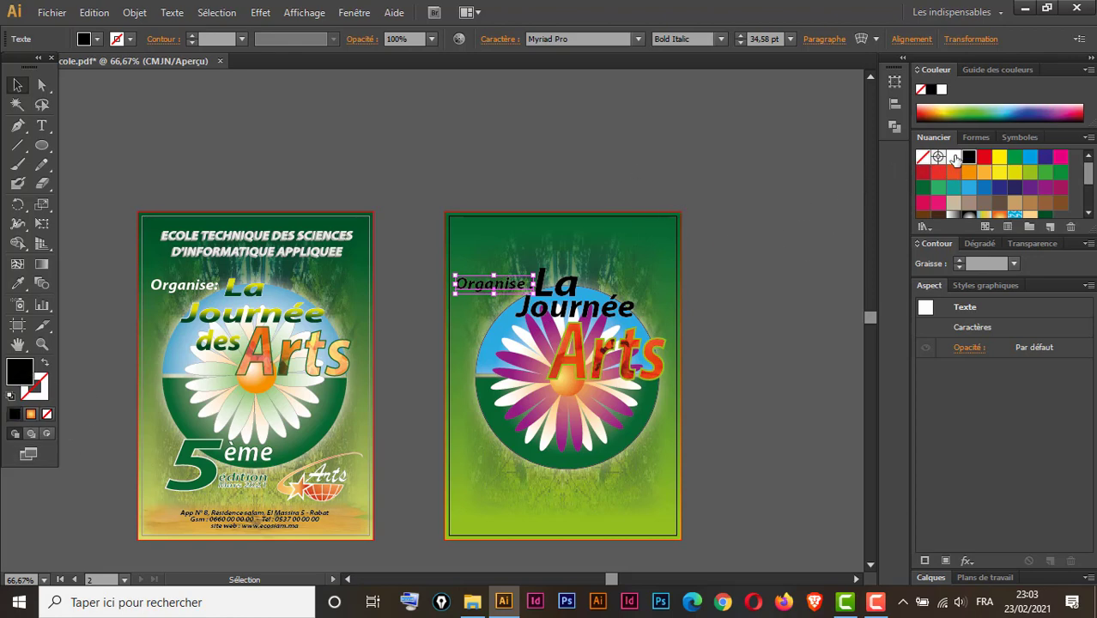
click(953, 157)
click(17, 85)
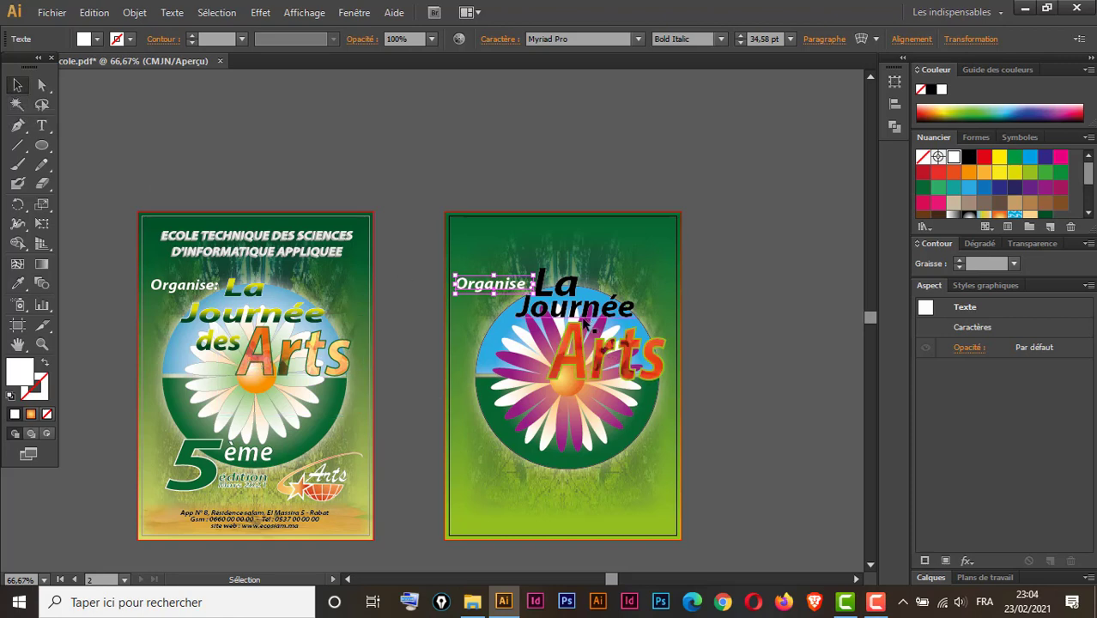
click(572, 289)
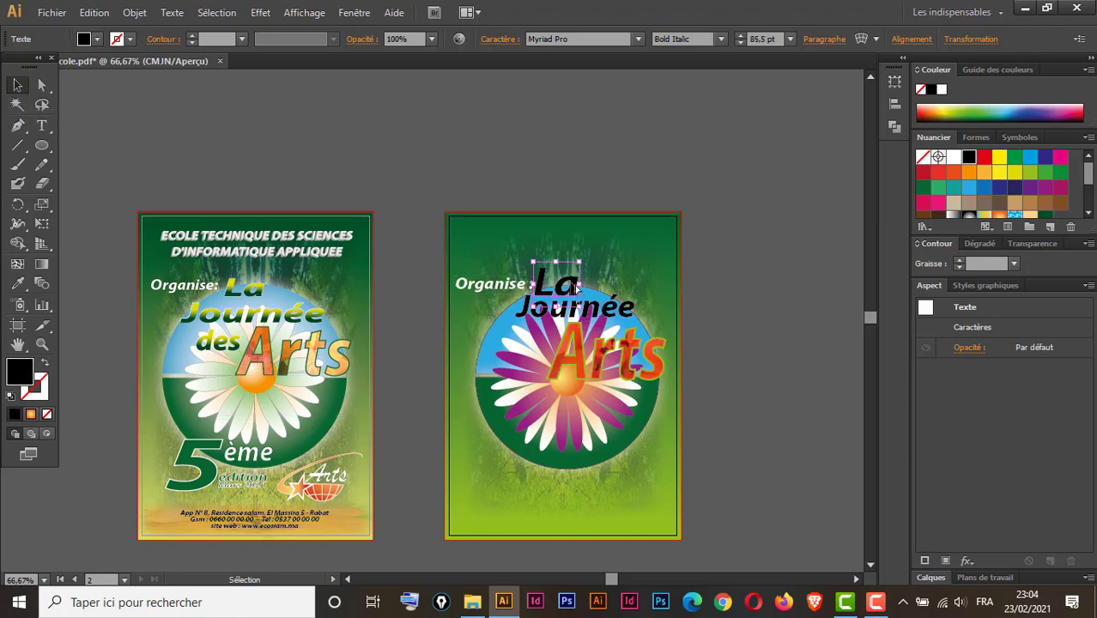
- Duplicate La beside Arts as 'des', shrunk to about 61 pt
drag(577, 290, 520, 362)
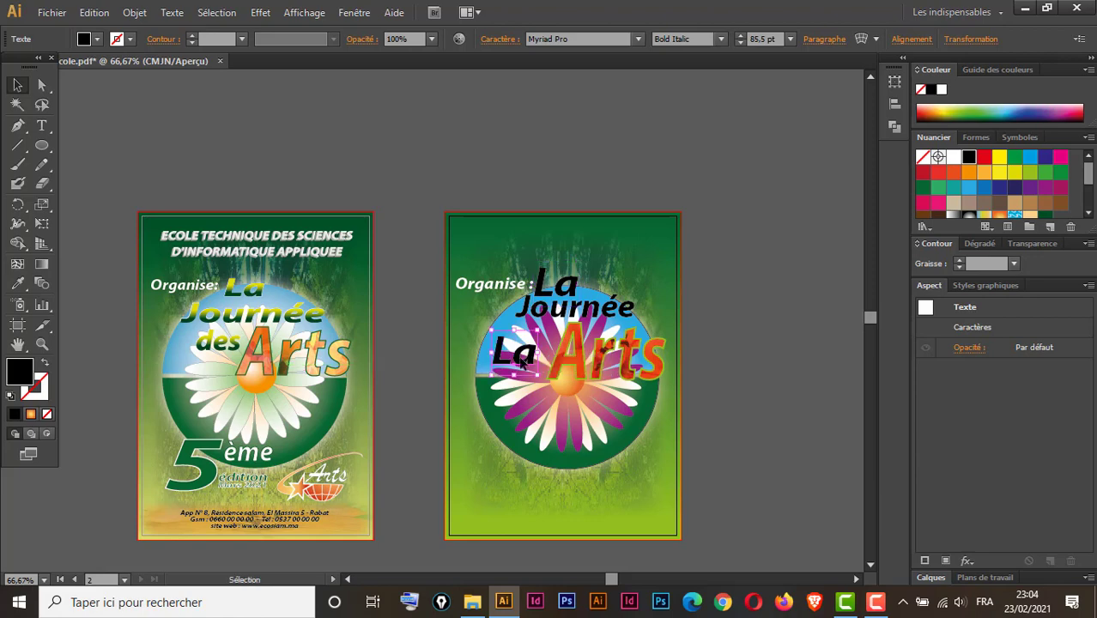
double_click(520, 362)
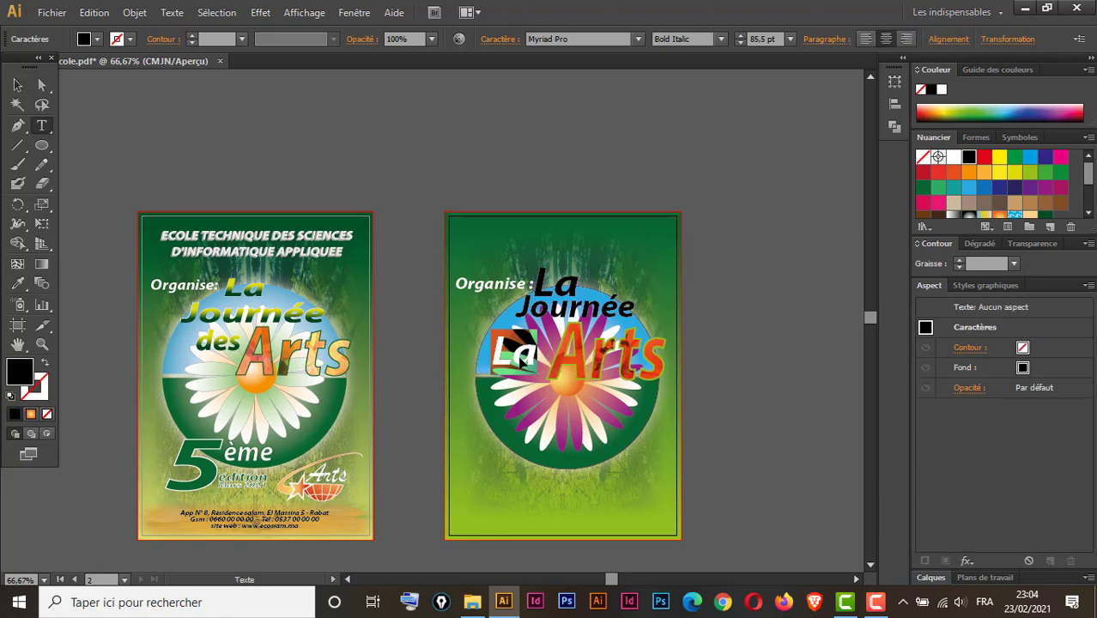
text(des)
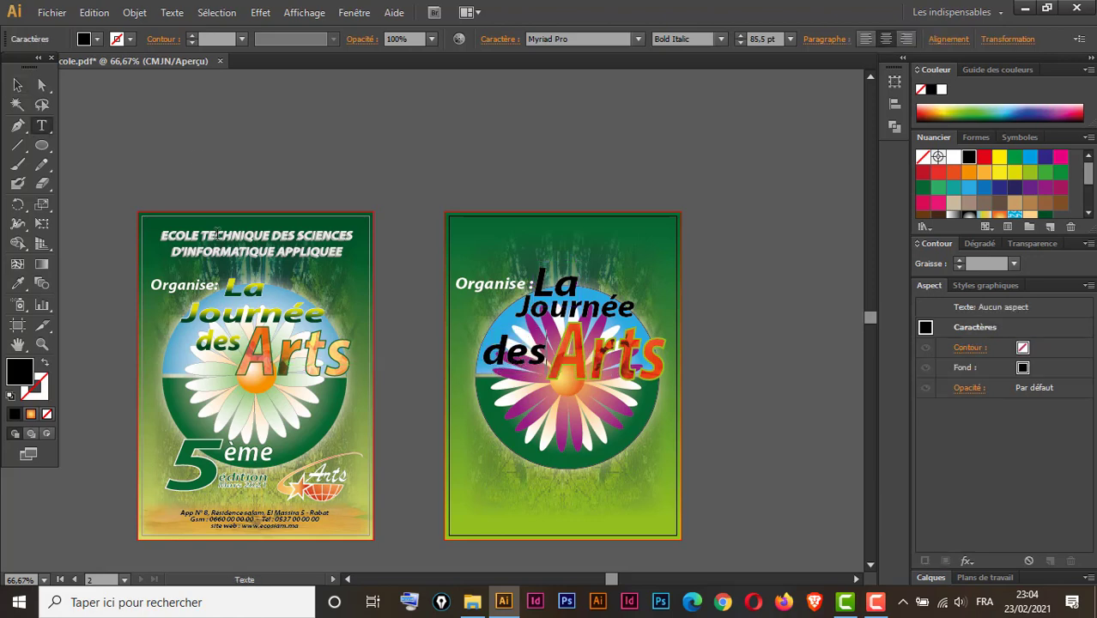
click(17, 84)
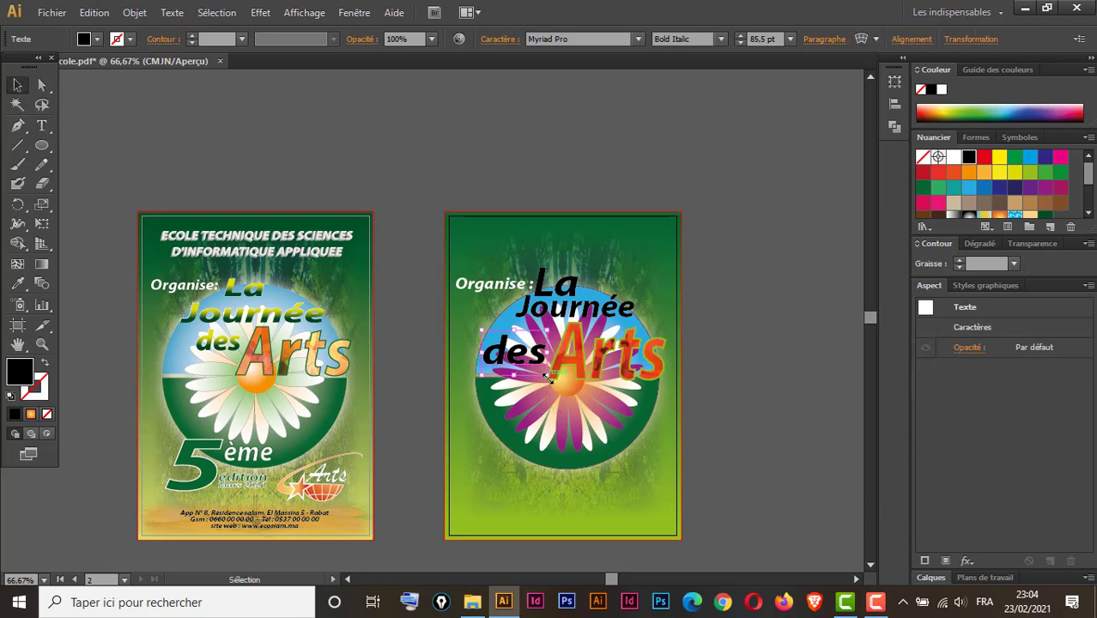
drag(546, 376, 500, 355)
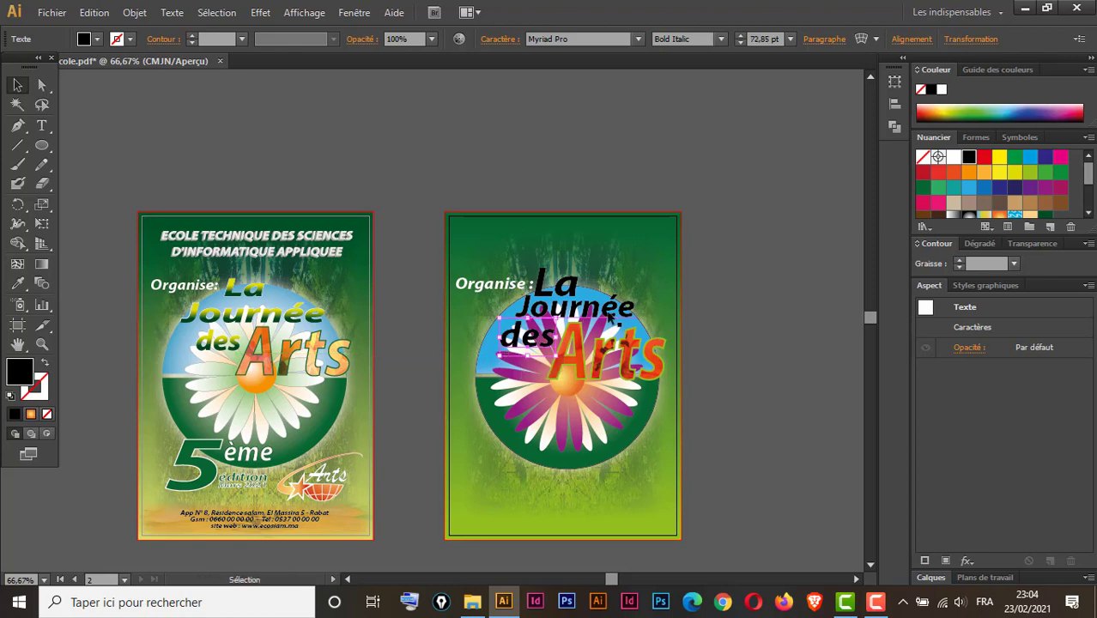
click(743, 275)
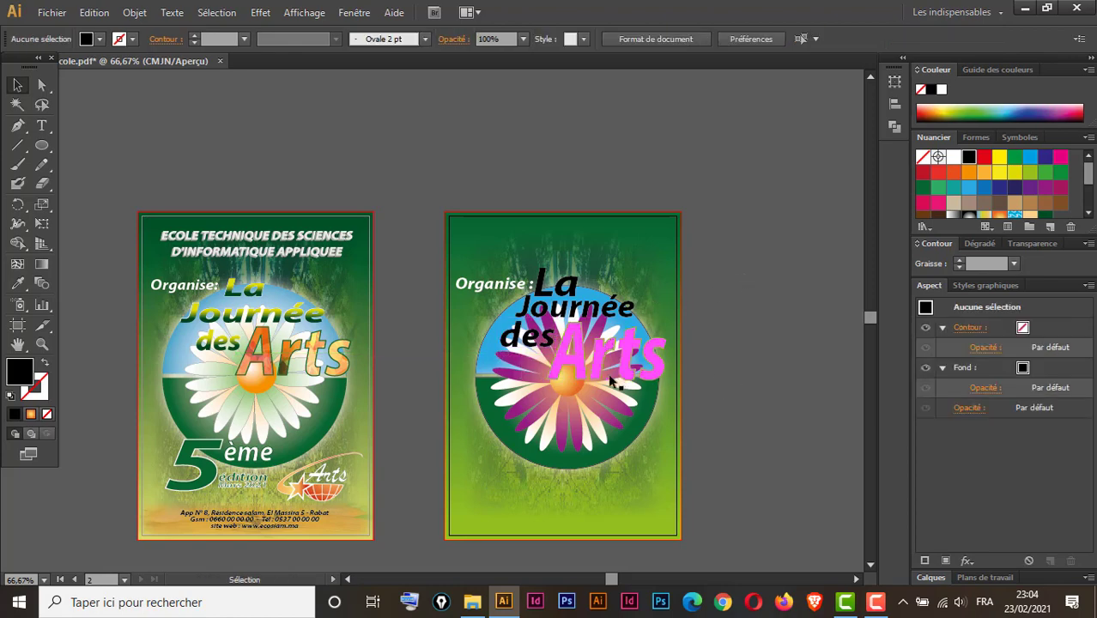
click(575, 327)
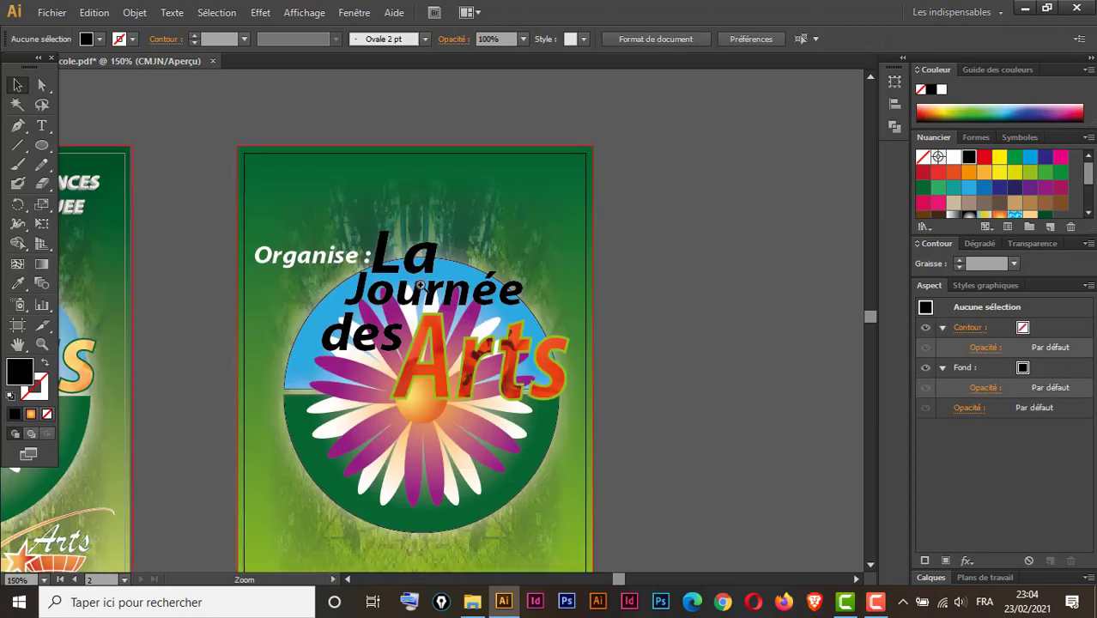
- Undo the magenta fill so Arts keeps its orange photo fill
click(437, 291)
click(447, 284)
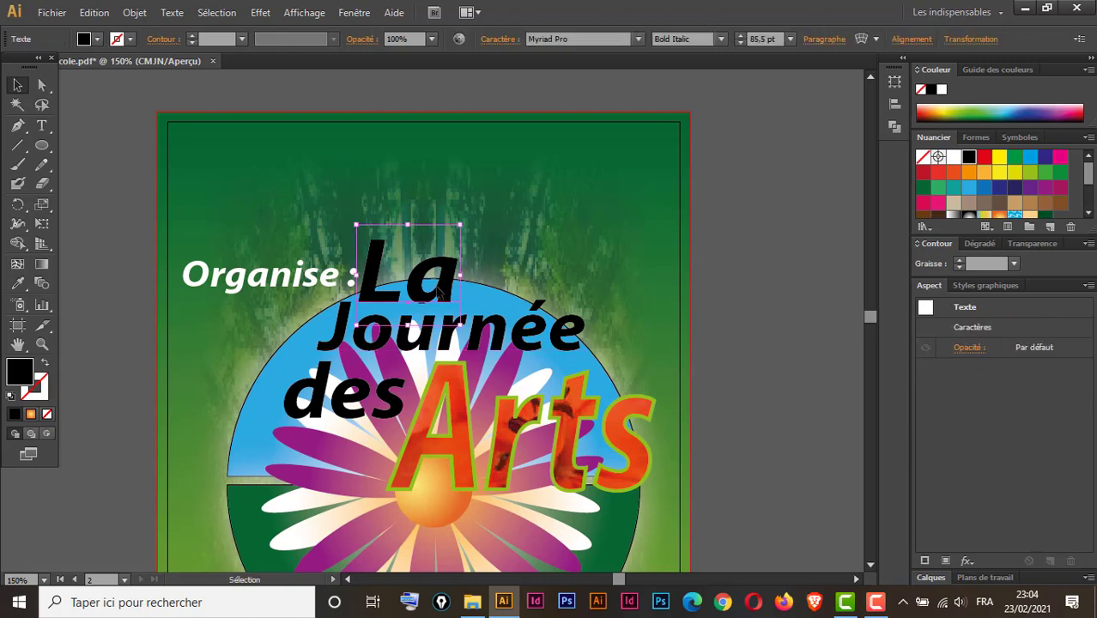
mouse_move(1089, 172)
mouse_down()
mouse_move(1084, 186)
mouse_move(414, 477)
mouse_up()
key(ctrl+z)
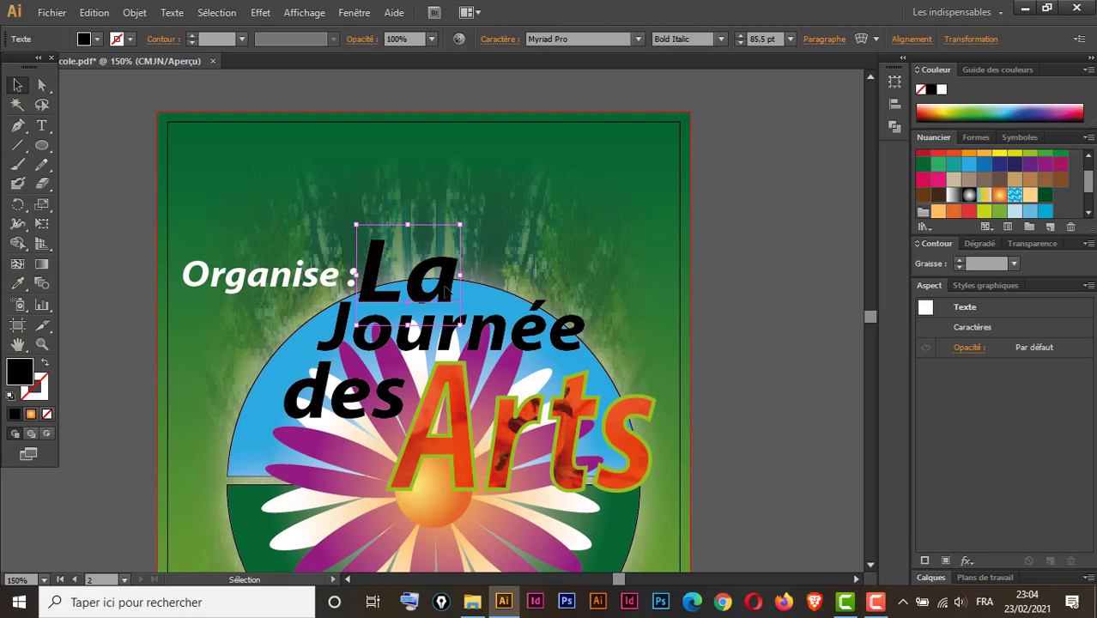
- Set the La text's fill to a green linear gradient at 0°
click(764, 234)
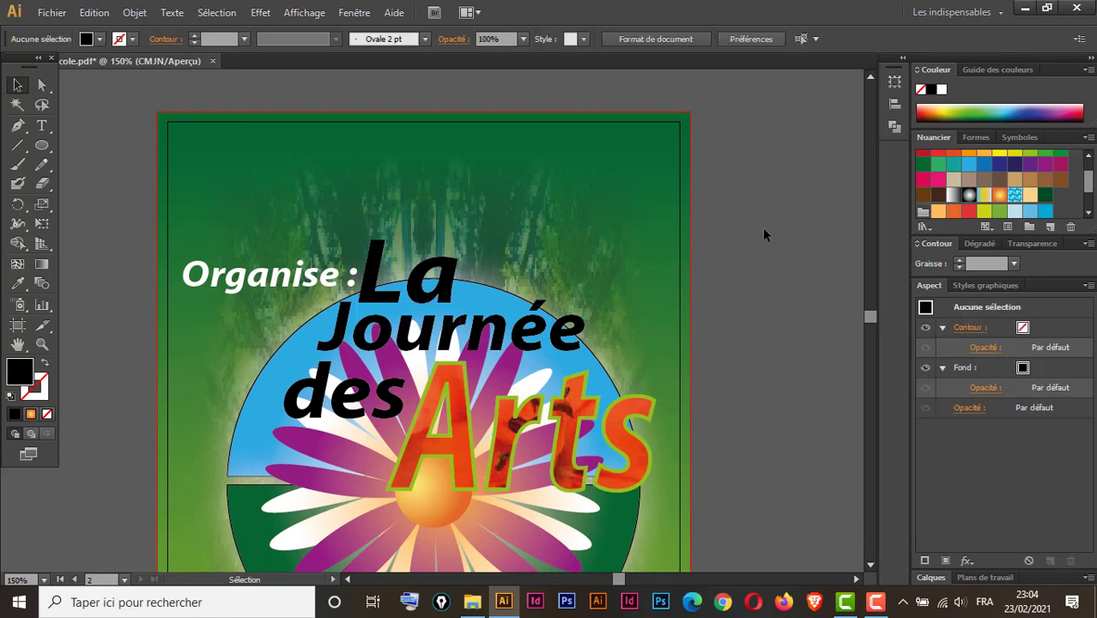
key(ctrl+a)
key(ctrl+shift+a)
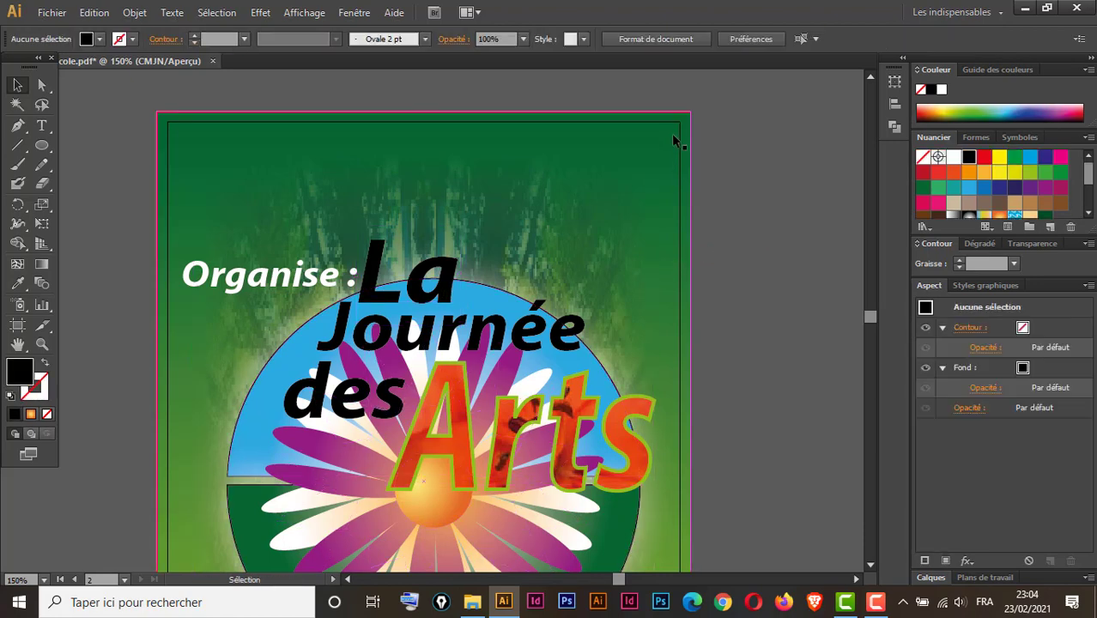
click(674, 136)
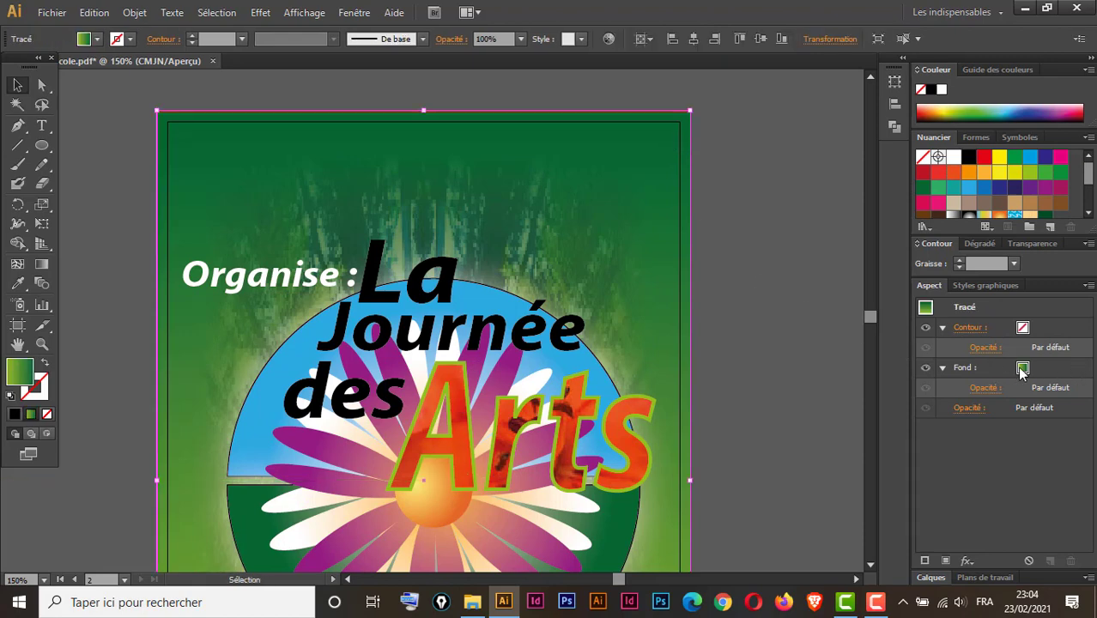
click(444, 277)
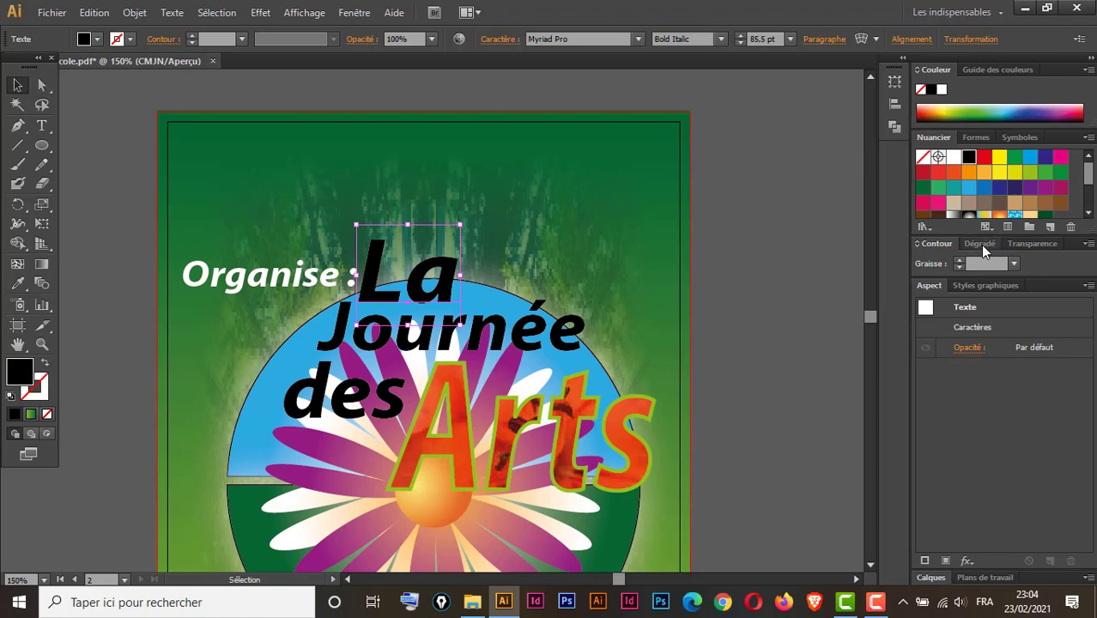
click(981, 245)
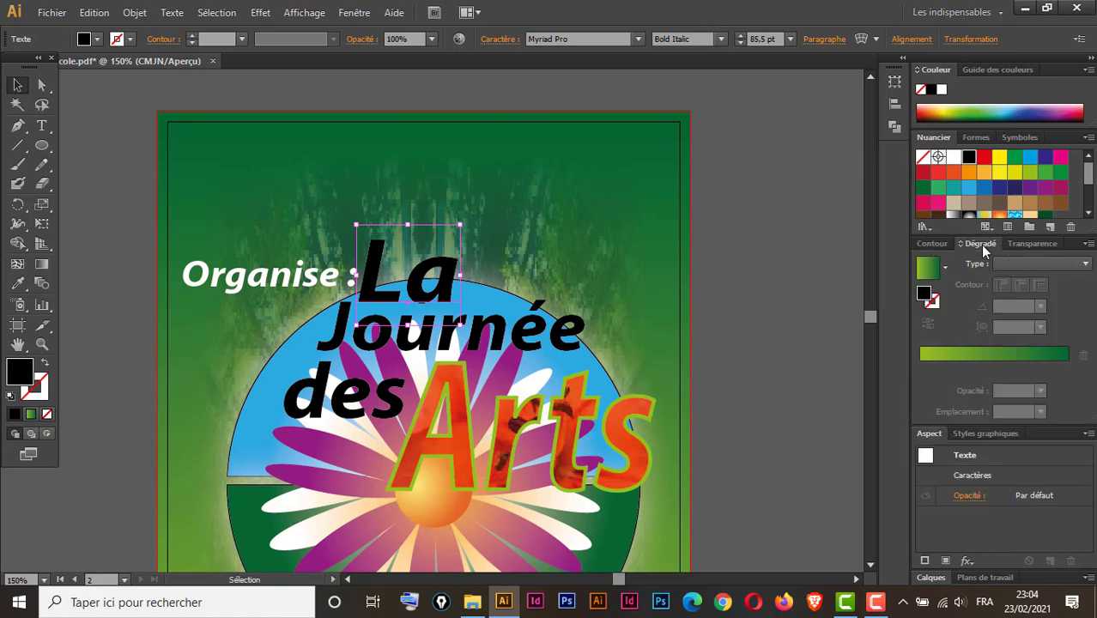
click(993, 355)
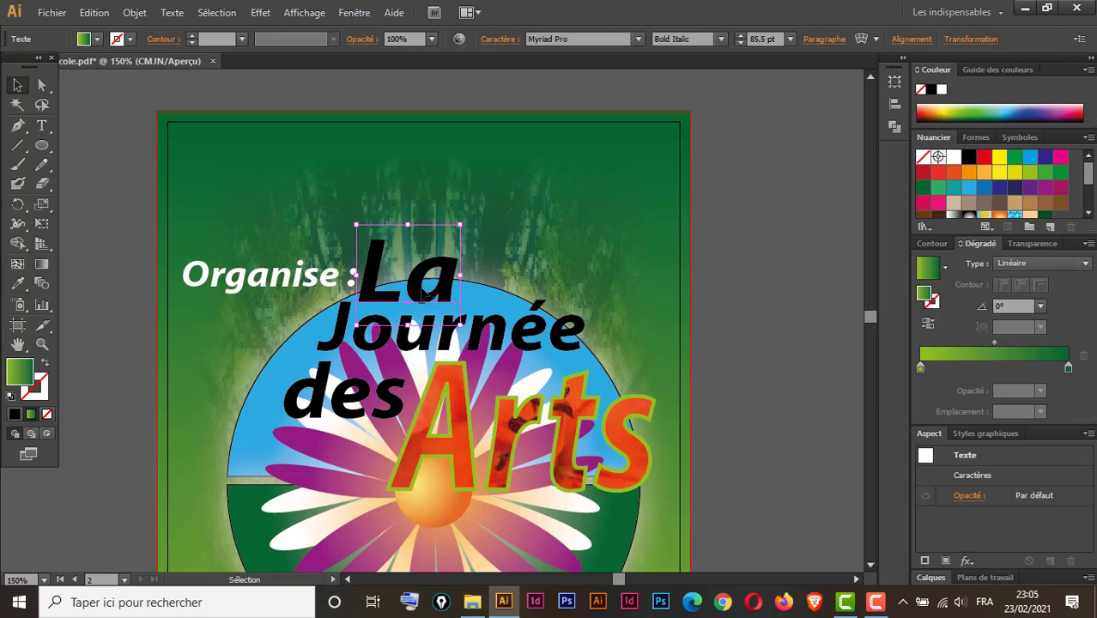
- Convert La to outlines and give it a green gradient running top to bottom
right_click(425, 293)
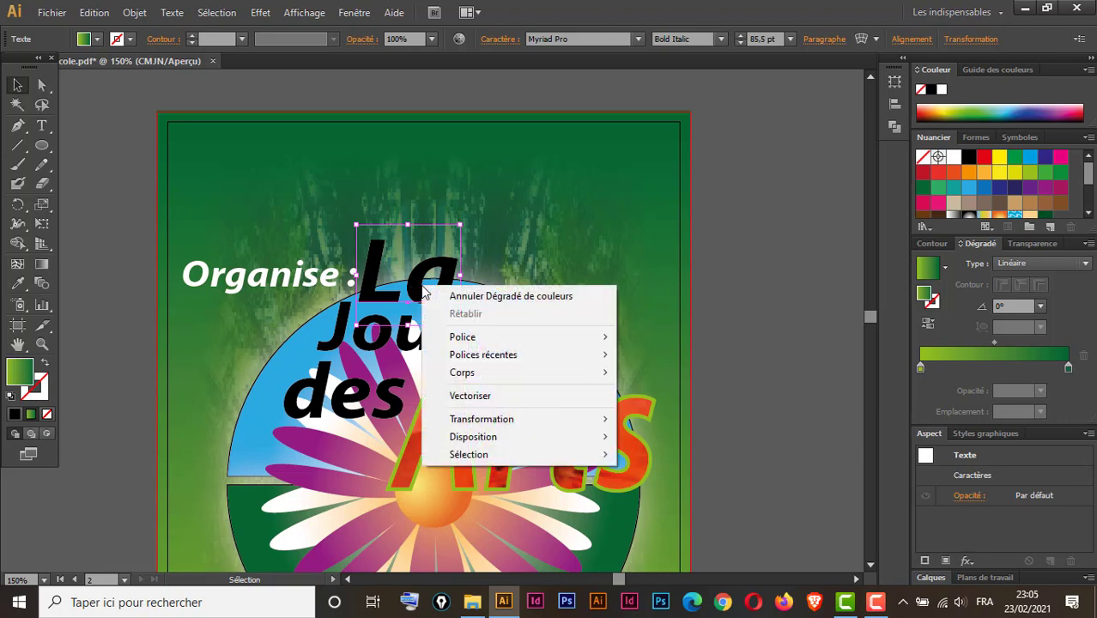
click(496, 397)
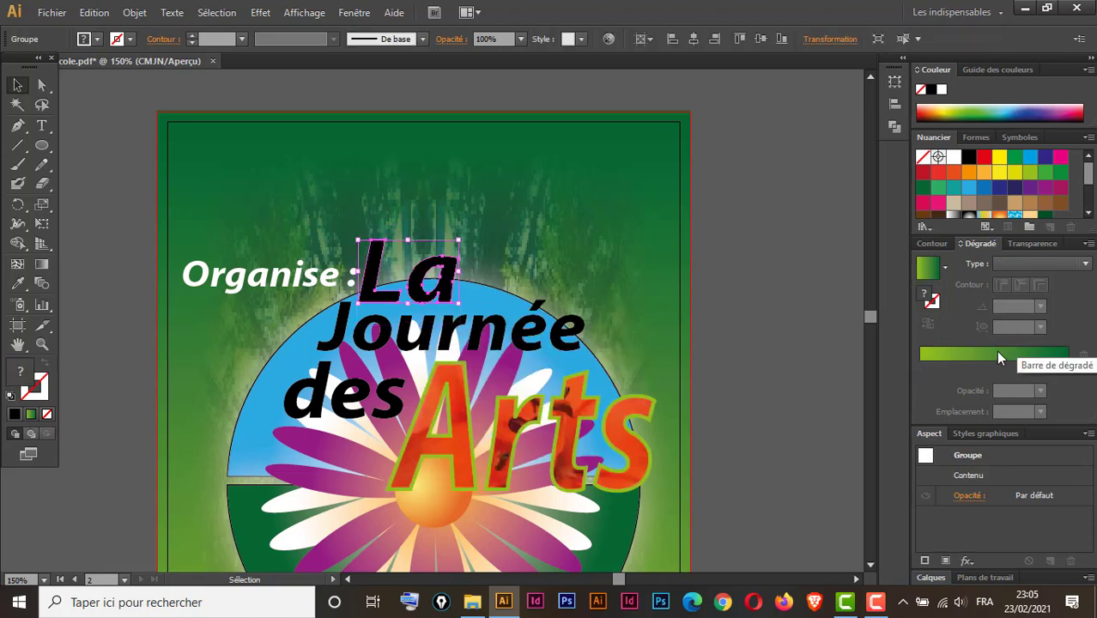
click(996, 353)
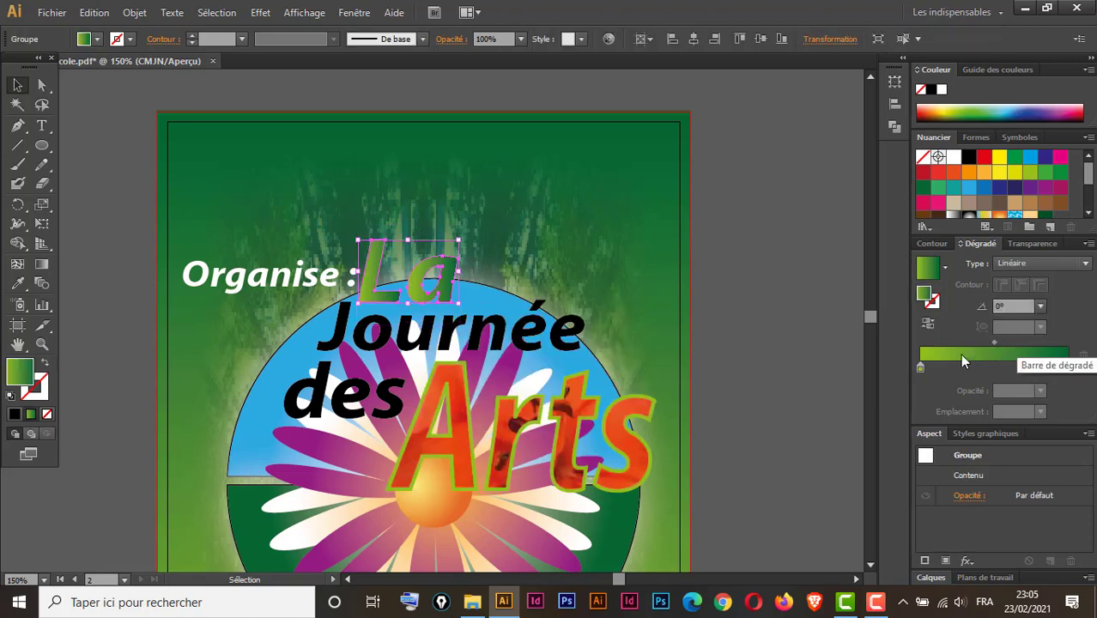
click(44, 270)
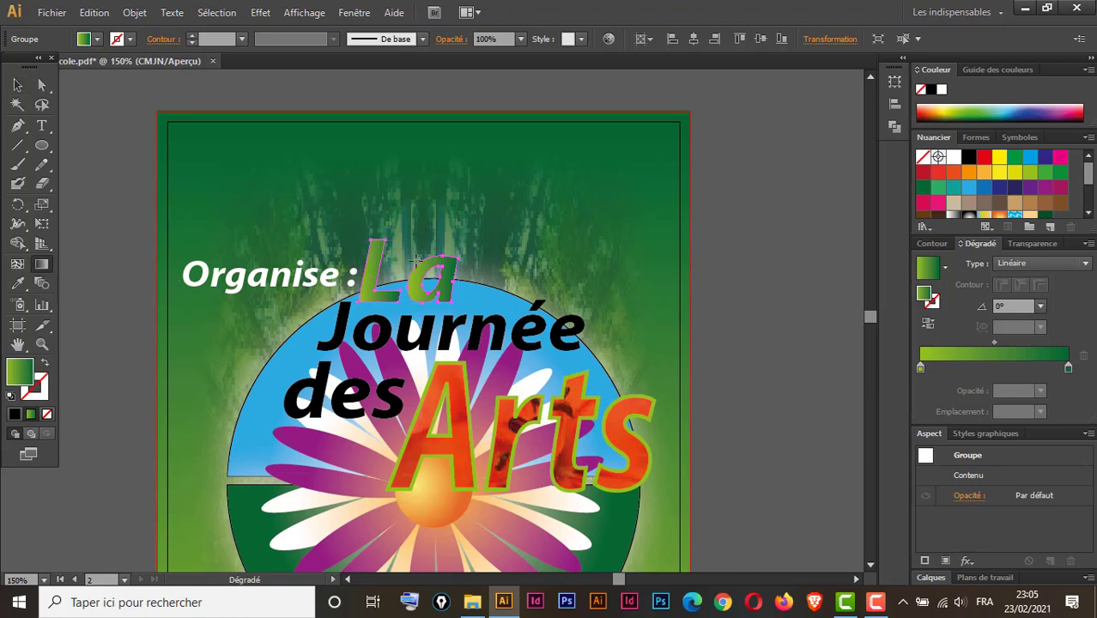
drag(415, 260, 411, 303)
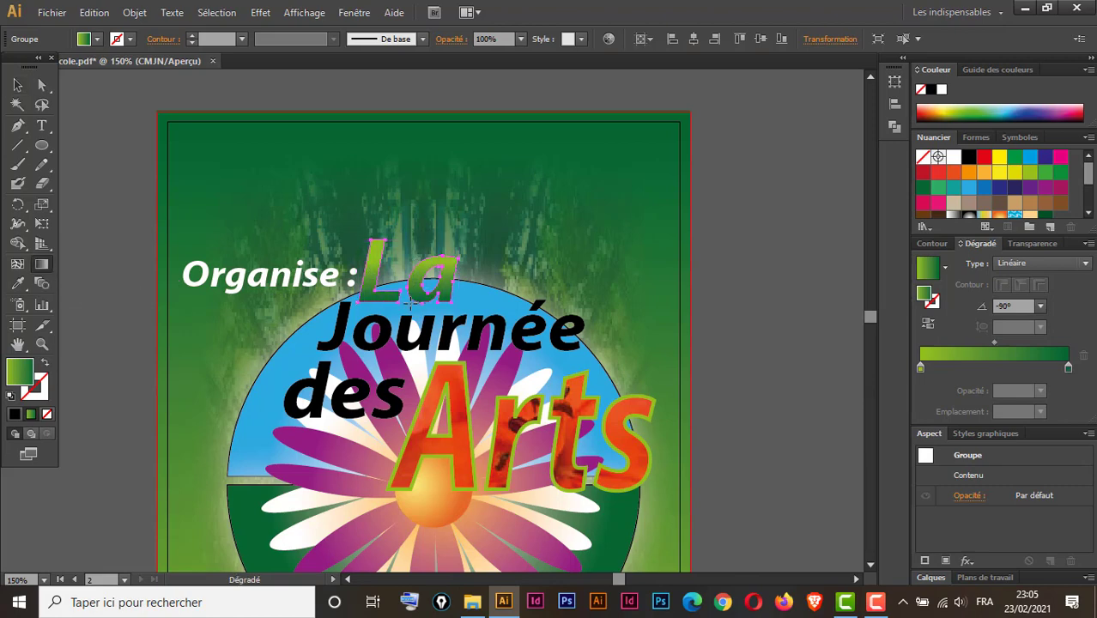
- Alternate selecting the La group and the Journée text to compare their fills
click(18, 85)
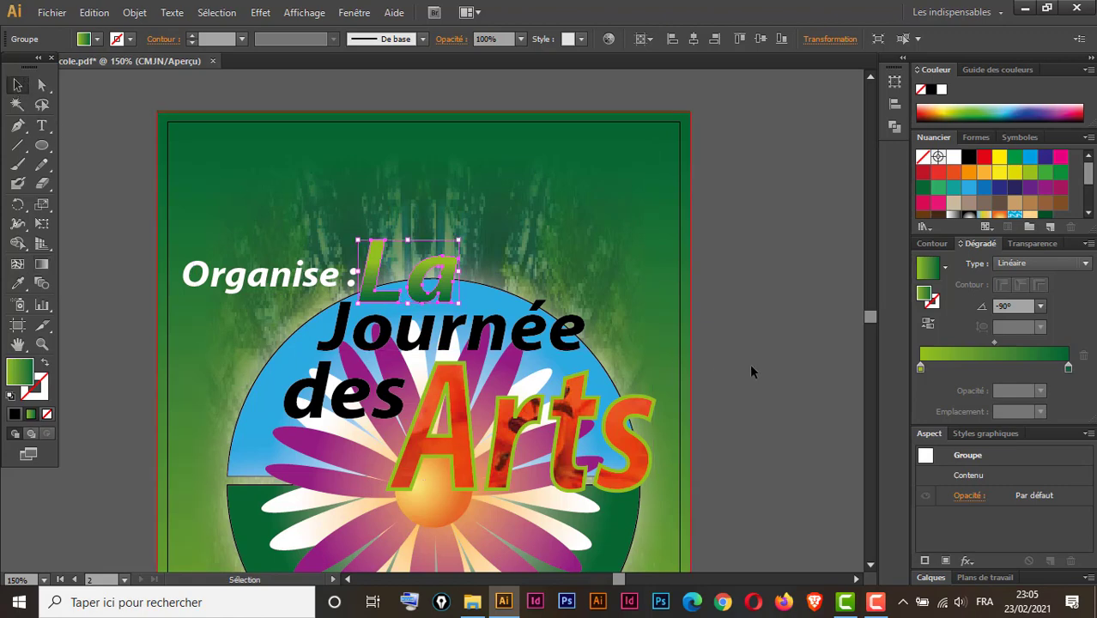
click(481, 335)
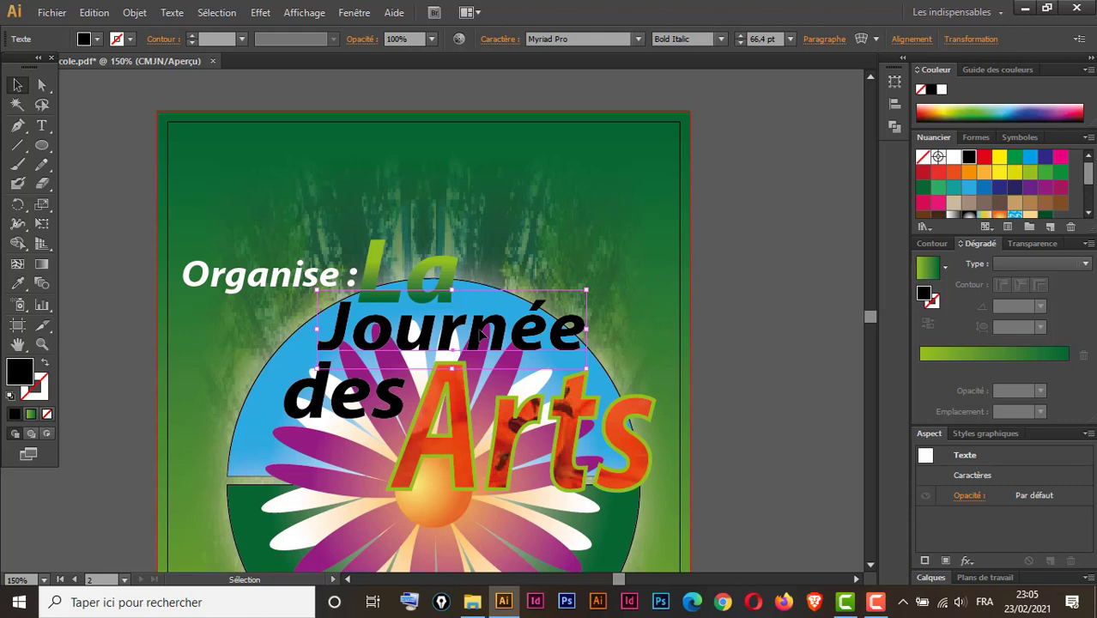
click(448, 283)
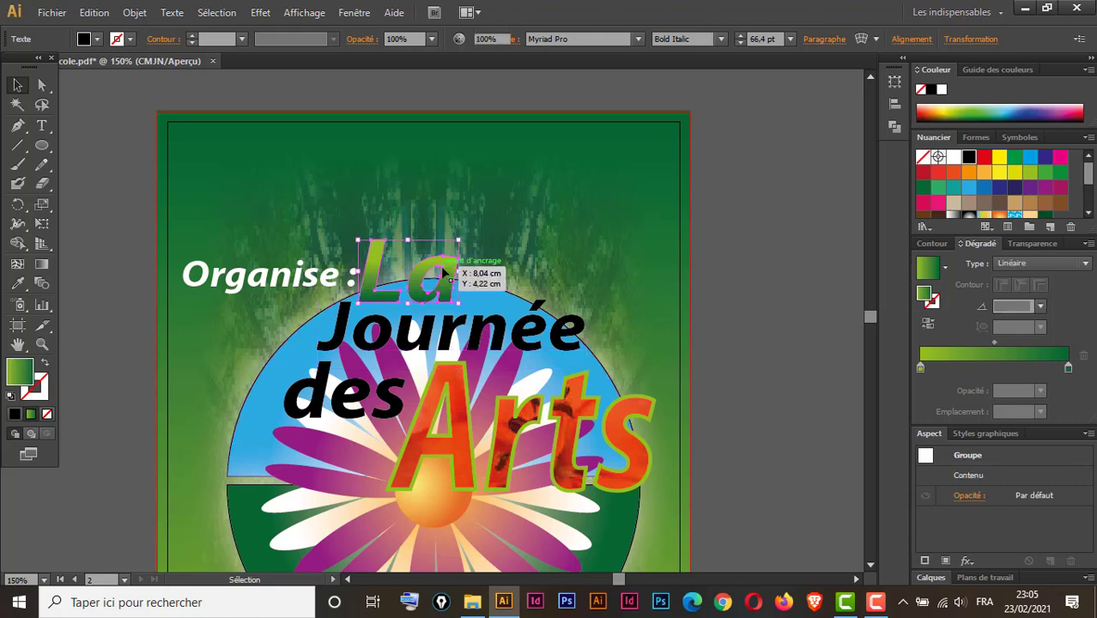
click(475, 343)
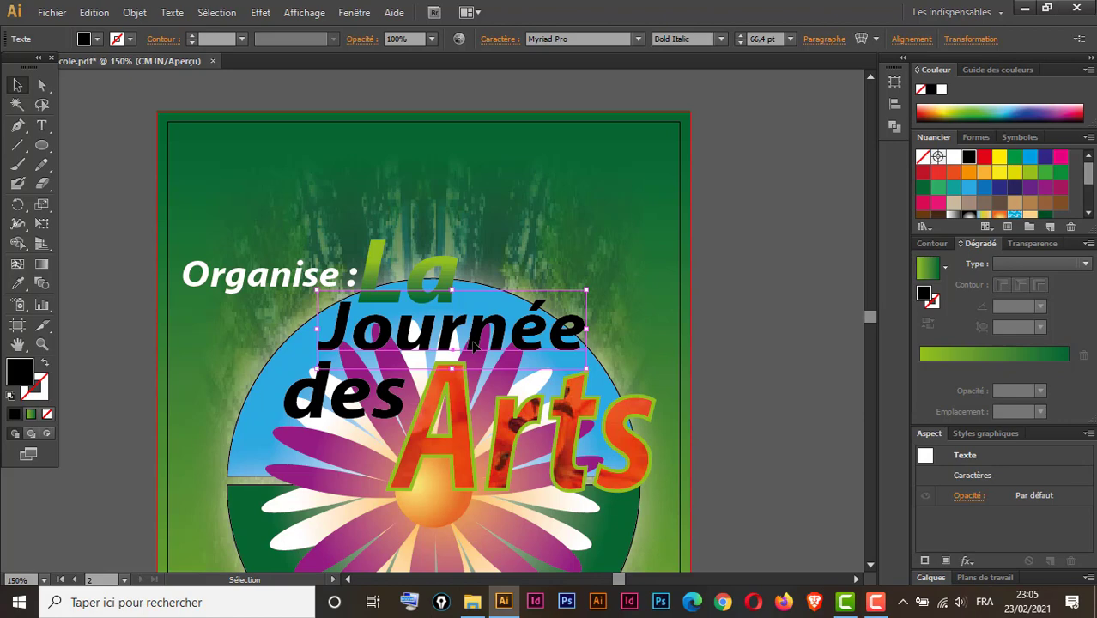
click(452, 272)
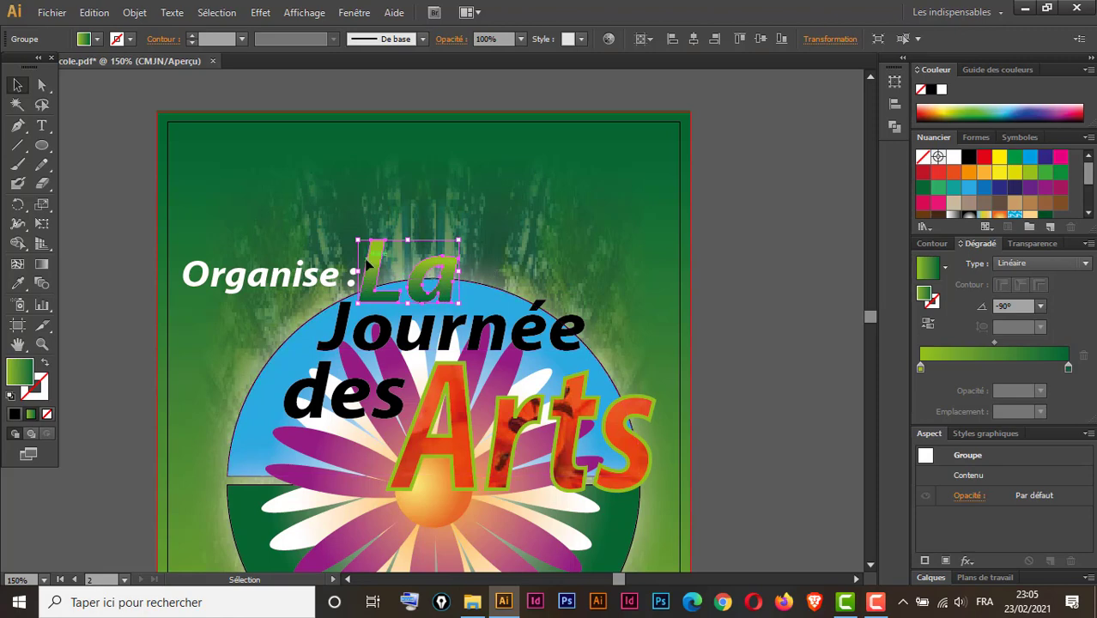
click(477, 339)
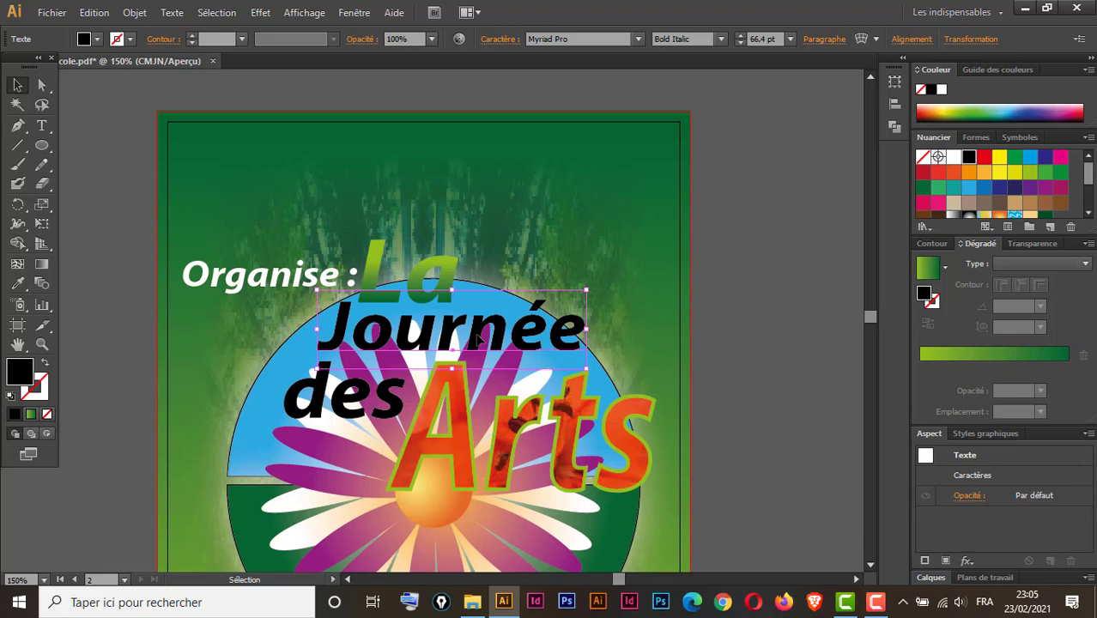
- Clear Journée's fill and add a new green linear gradient fill via the Appearance panel
click(48, 414)
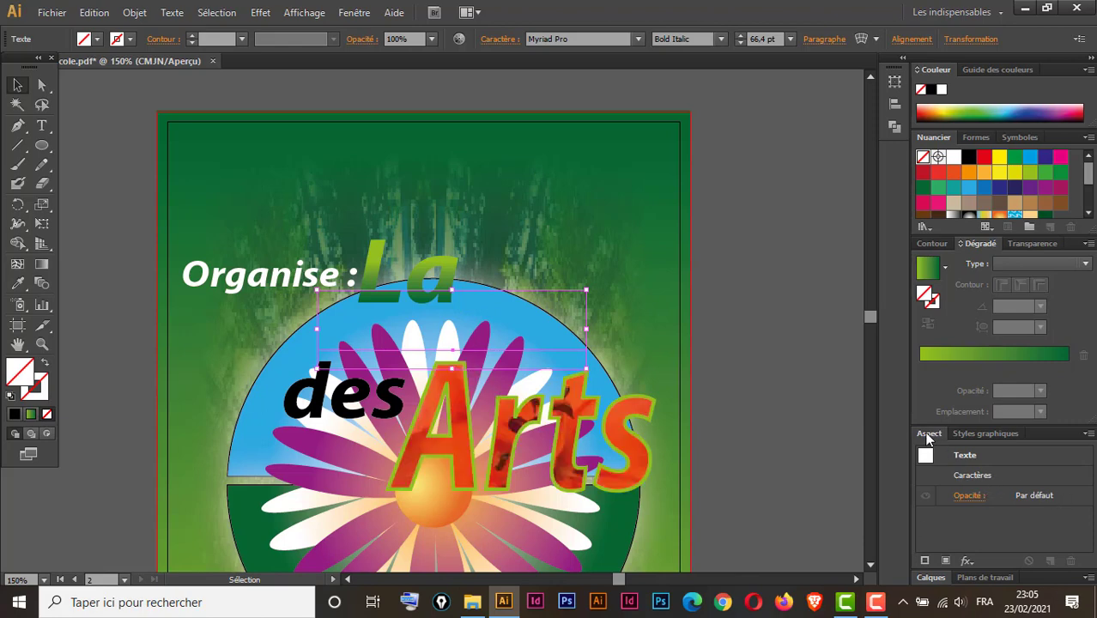
drag(927, 436, 690, 125)
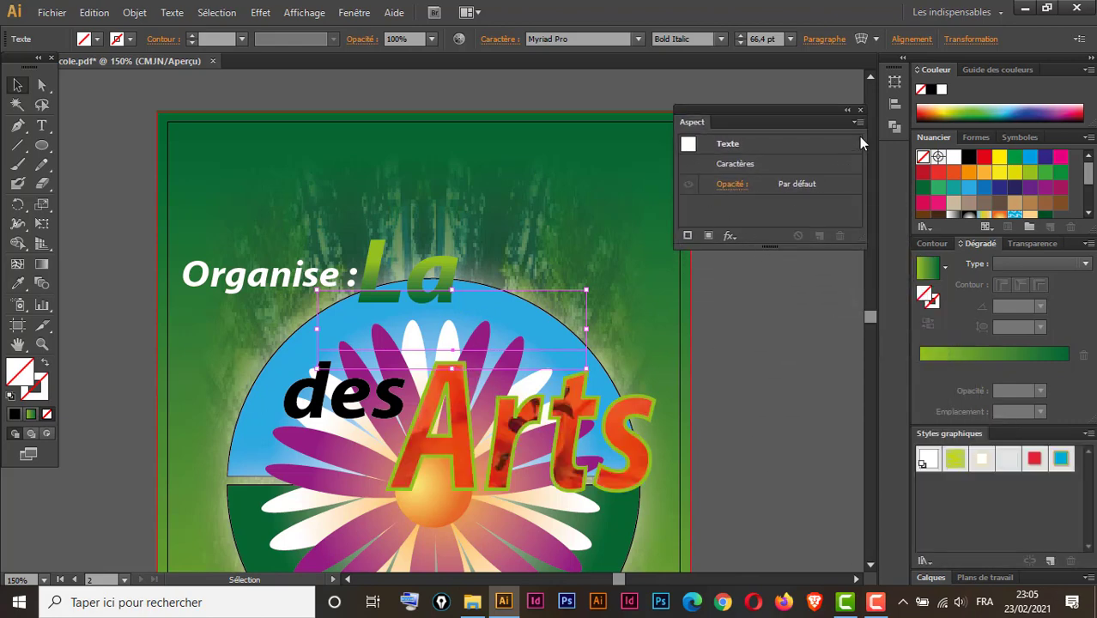
click(855, 123)
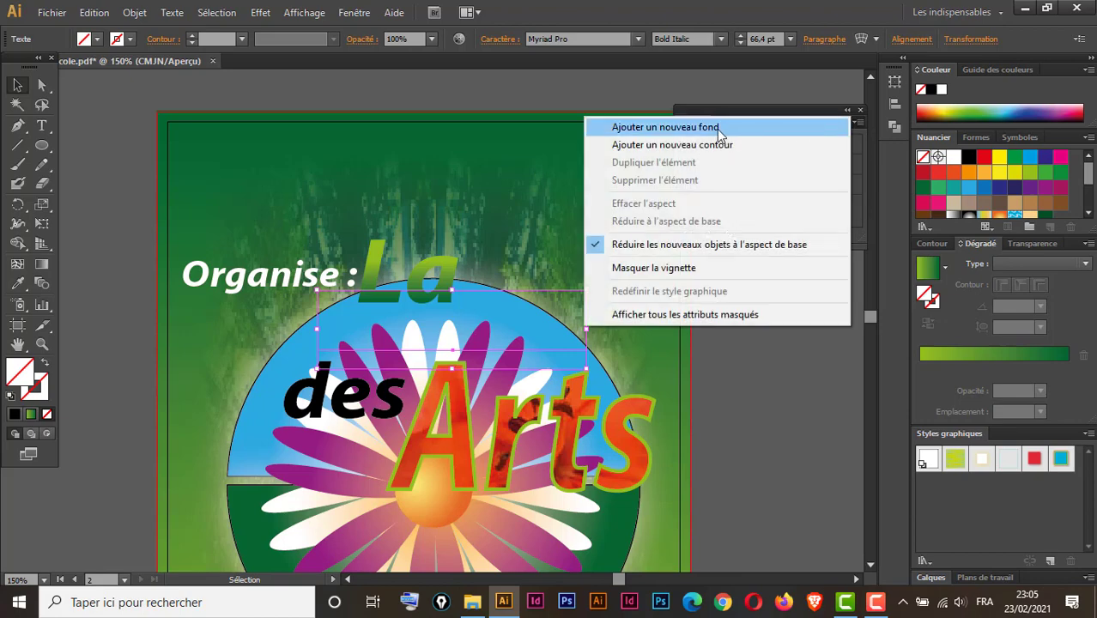
click(694, 129)
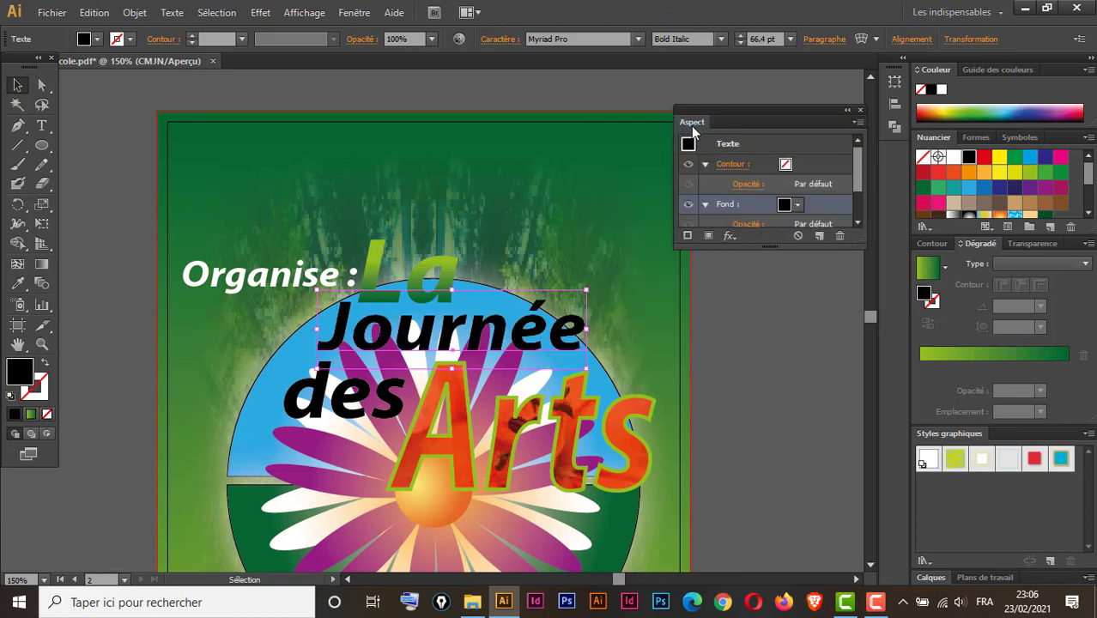
click(987, 362)
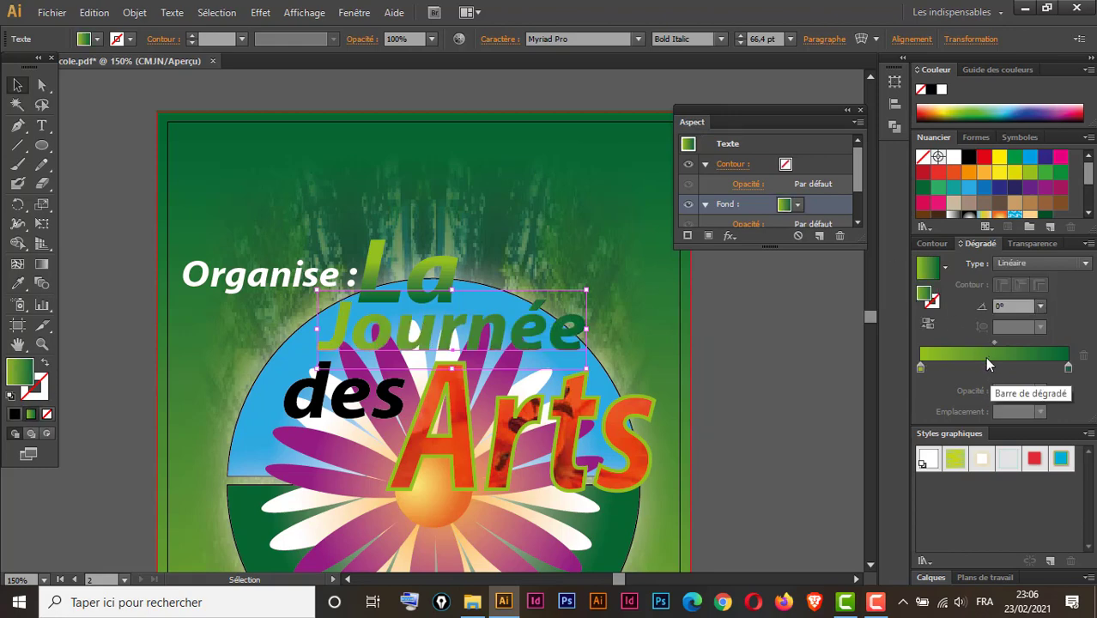
- Run Journée's gradient vertically and shift the light green stop inward
click(42, 265)
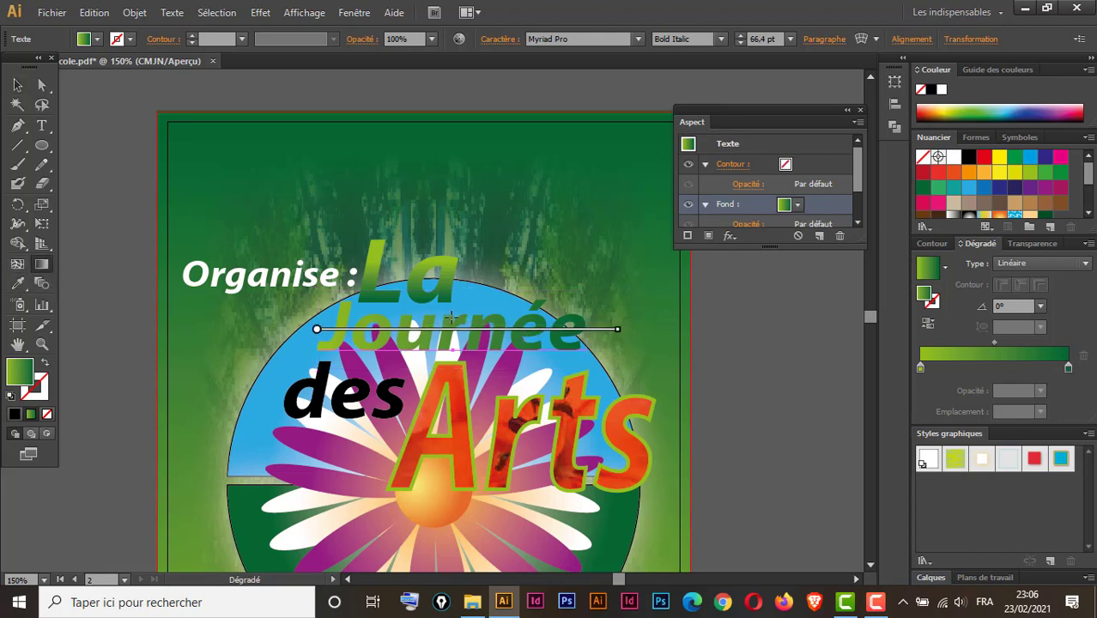
drag(467, 318, 467, 349)
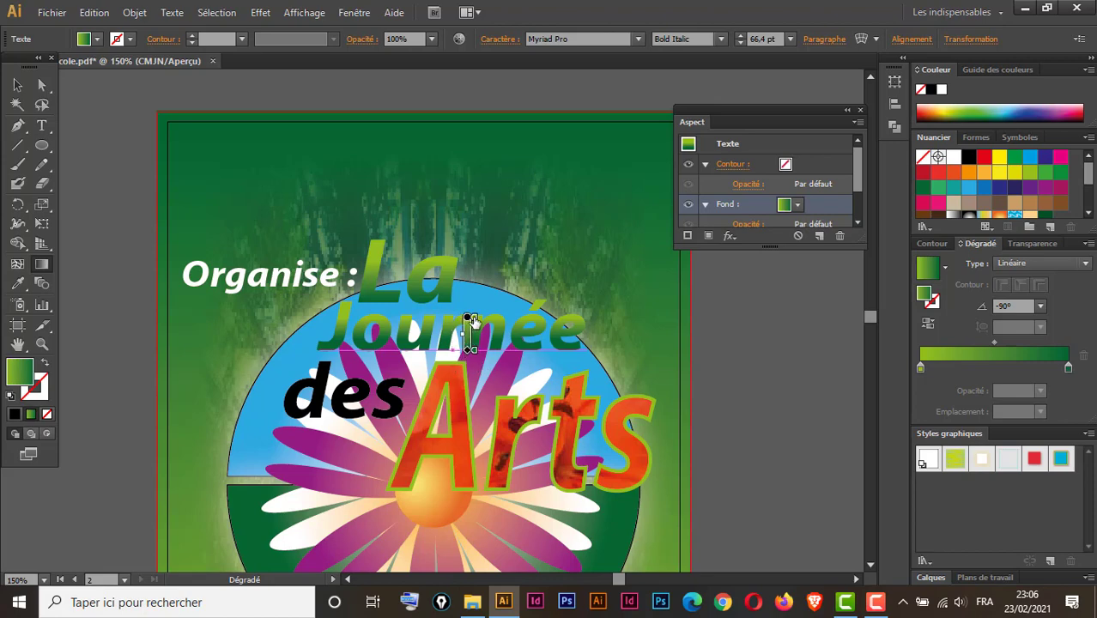
drag(471, 320, 470, 326)
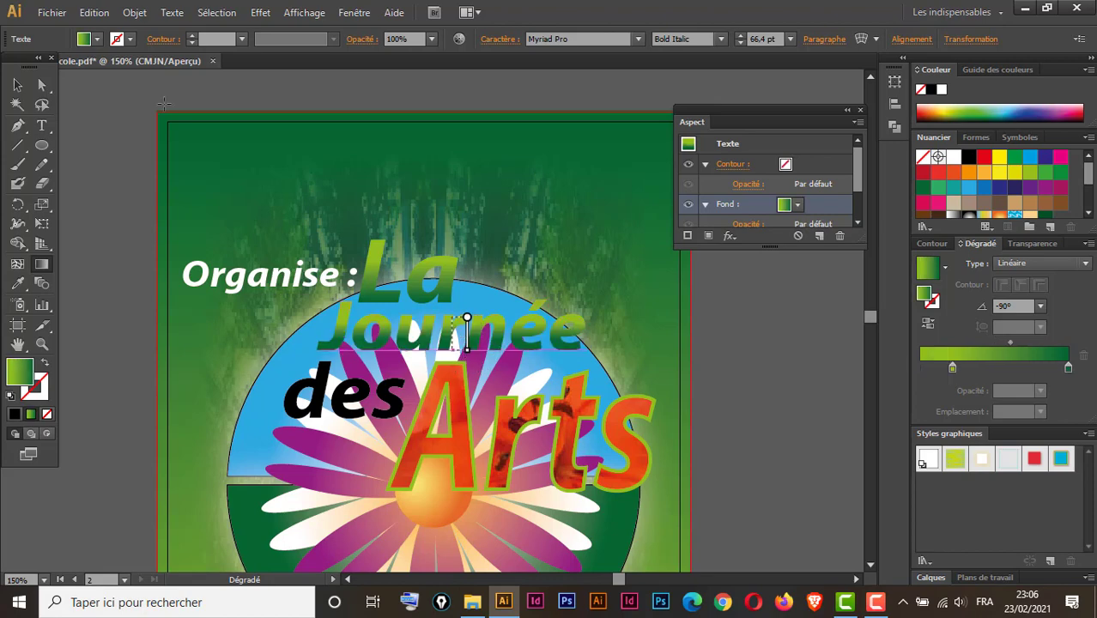
click(17, 85)
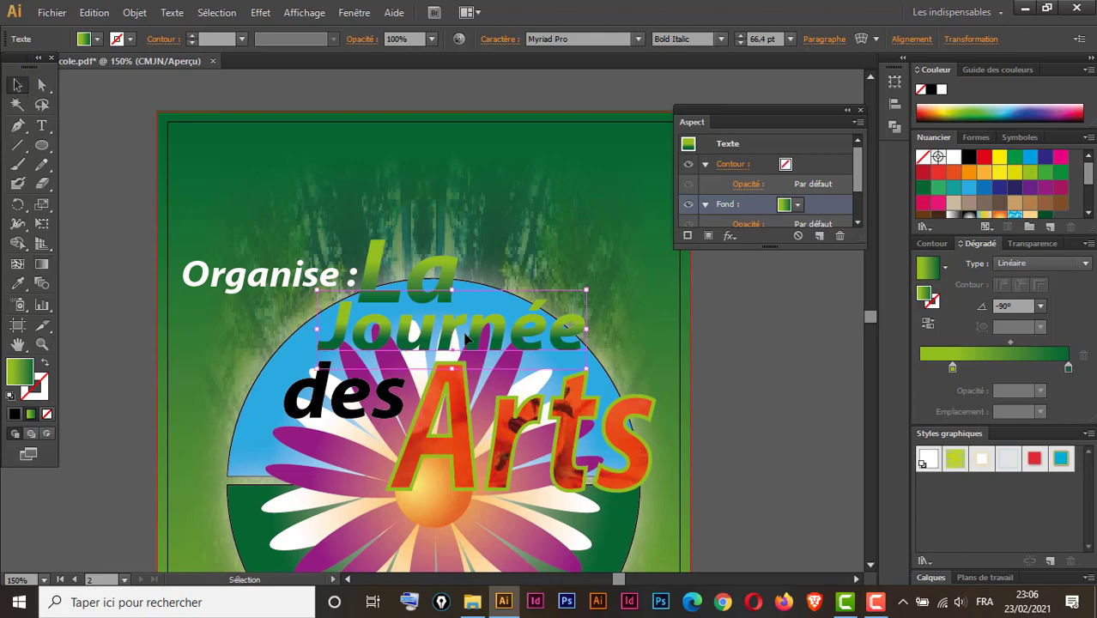
- Delete the stray typed letters so the word reads Journée, then select the black des text
double_click(466, 340)
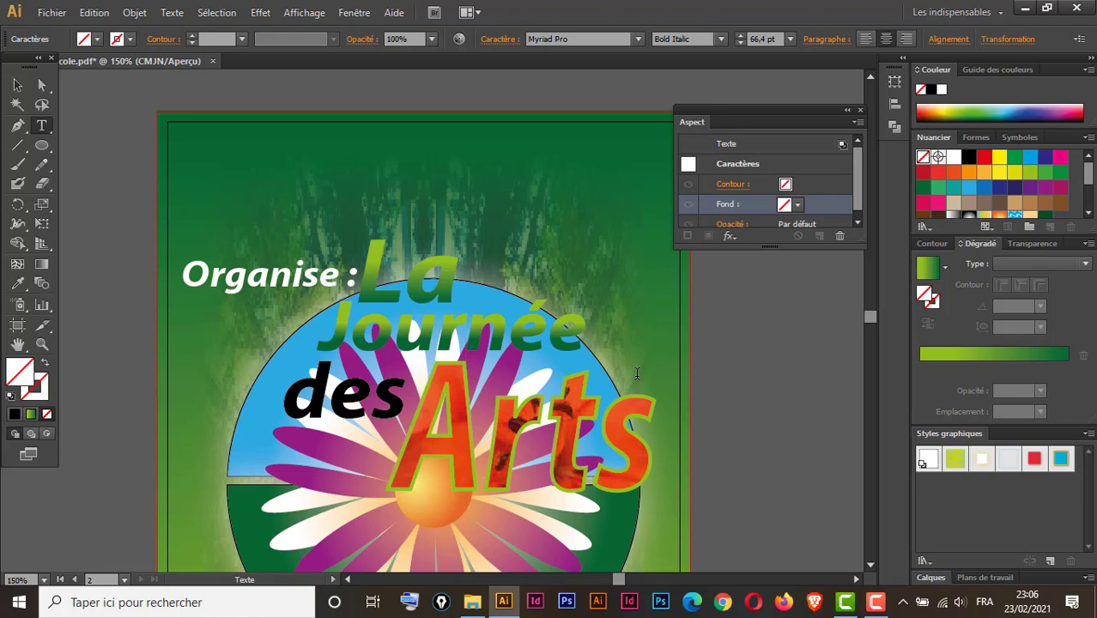
text(gdfre)
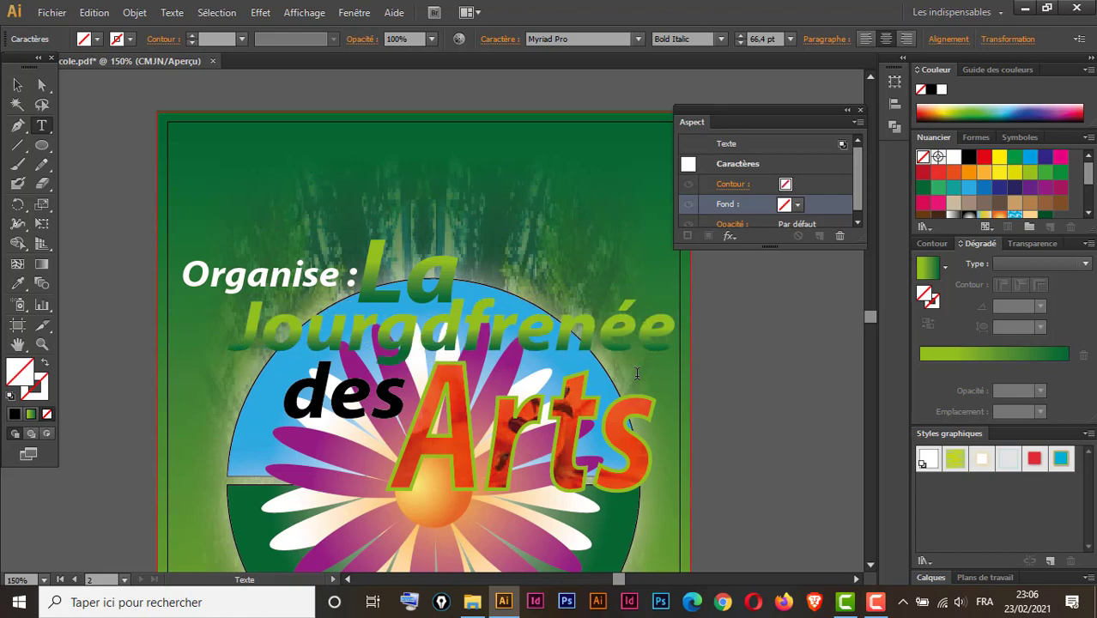
text(hdh)
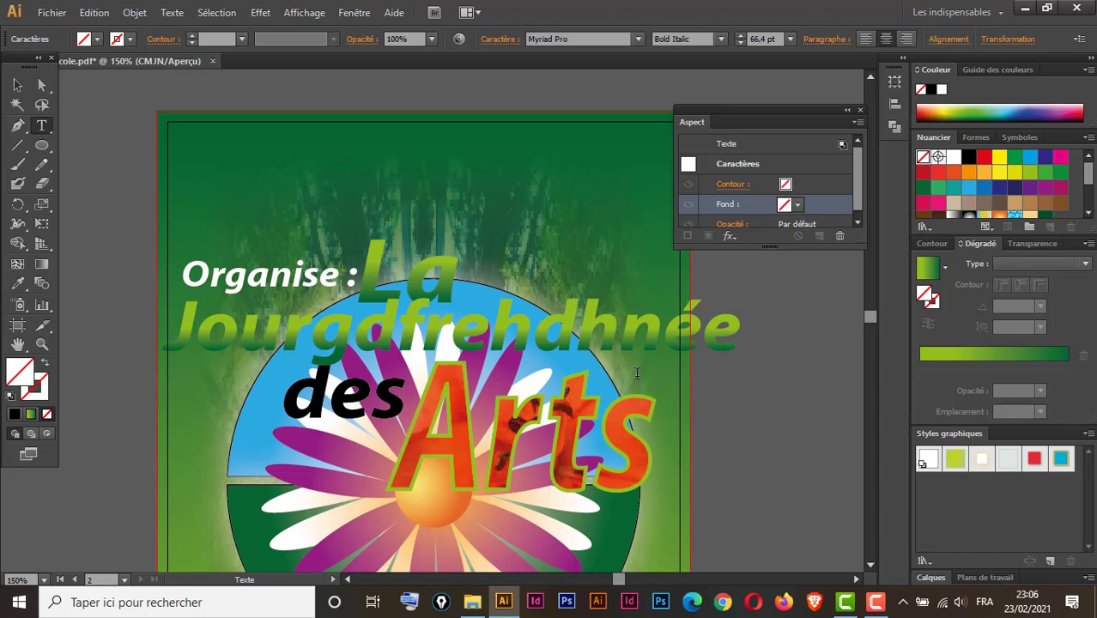
key(BackSpace)
key(BackSpace)
key(BackSpace)
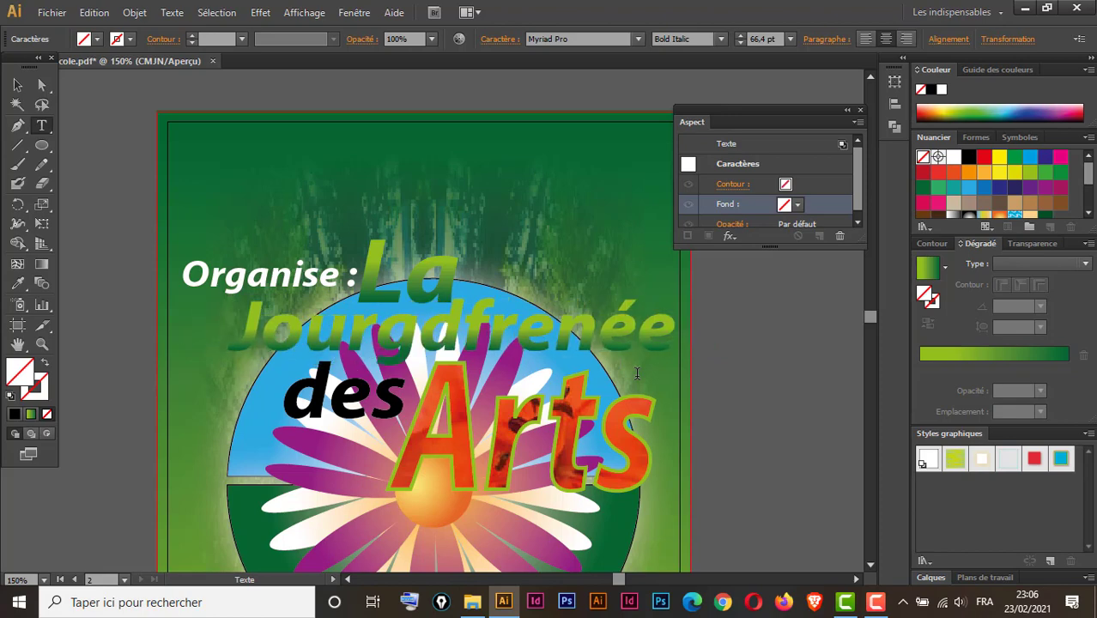
key(BackSpace)
key(BackSpace)
key(BackSpace)
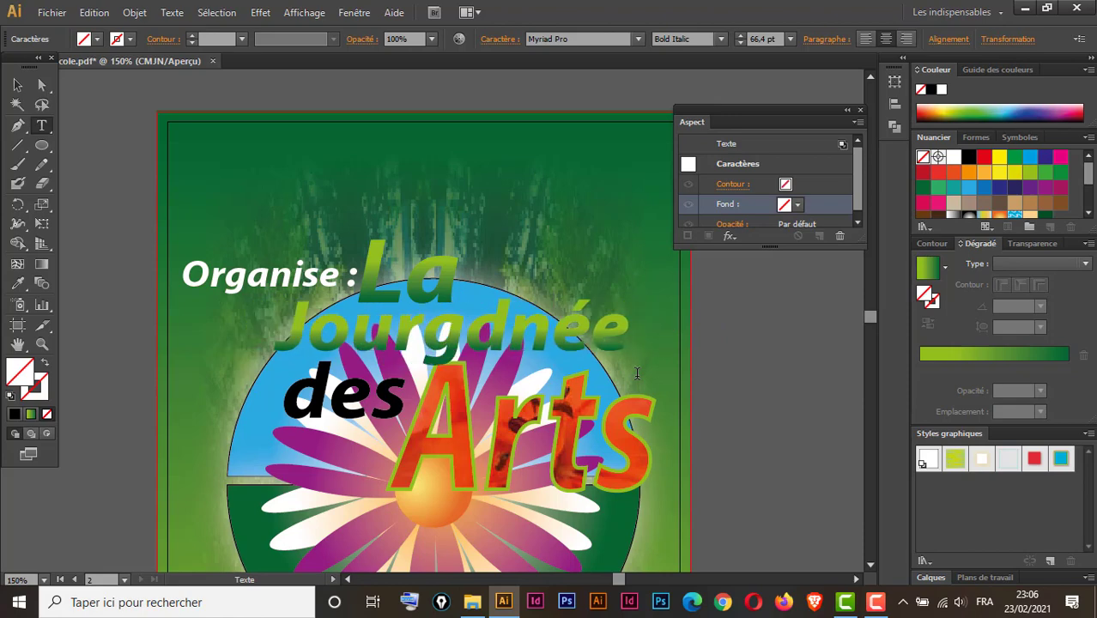
key(BackSpace)
key(BackSpace)
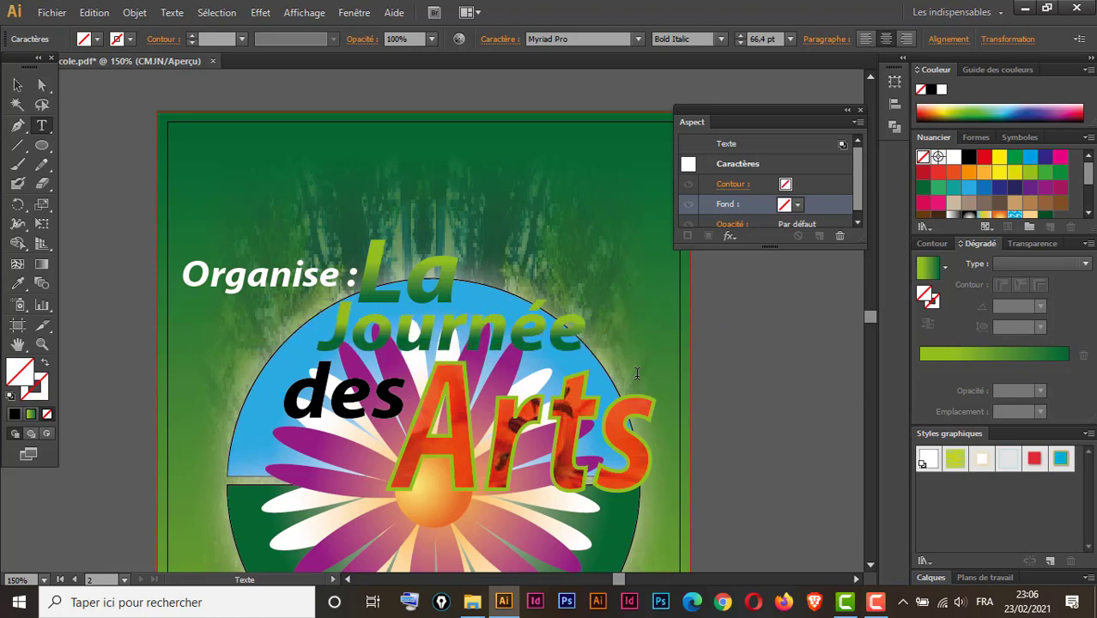
click(17, 84)
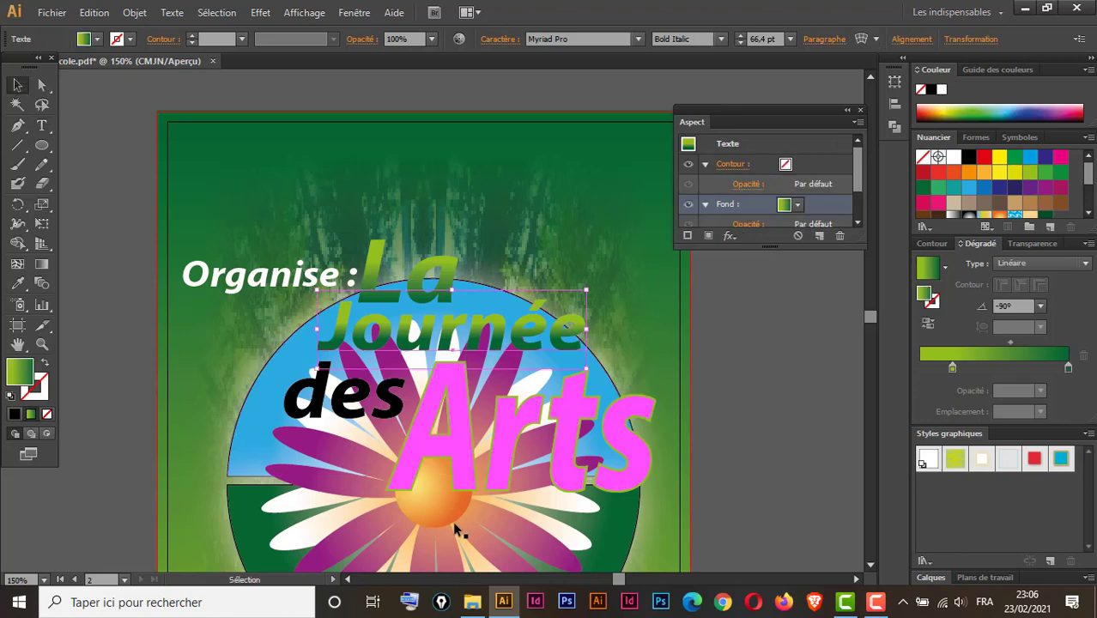
click(349, 410)
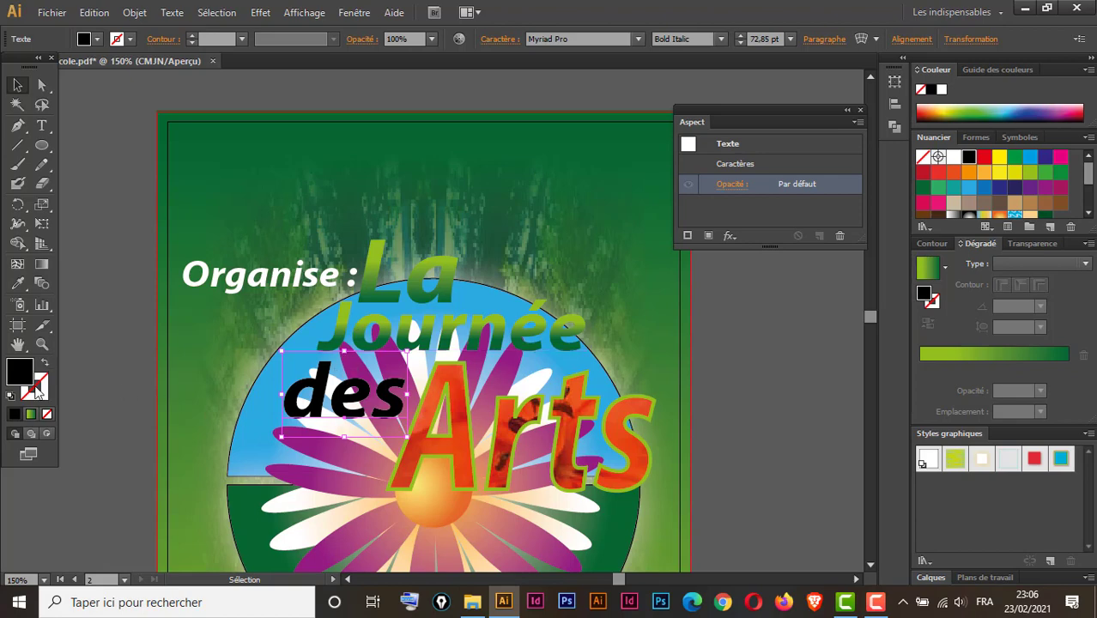
- Give des a new fill sampled from Journée's green gradient, running vertically
click(47, 415)
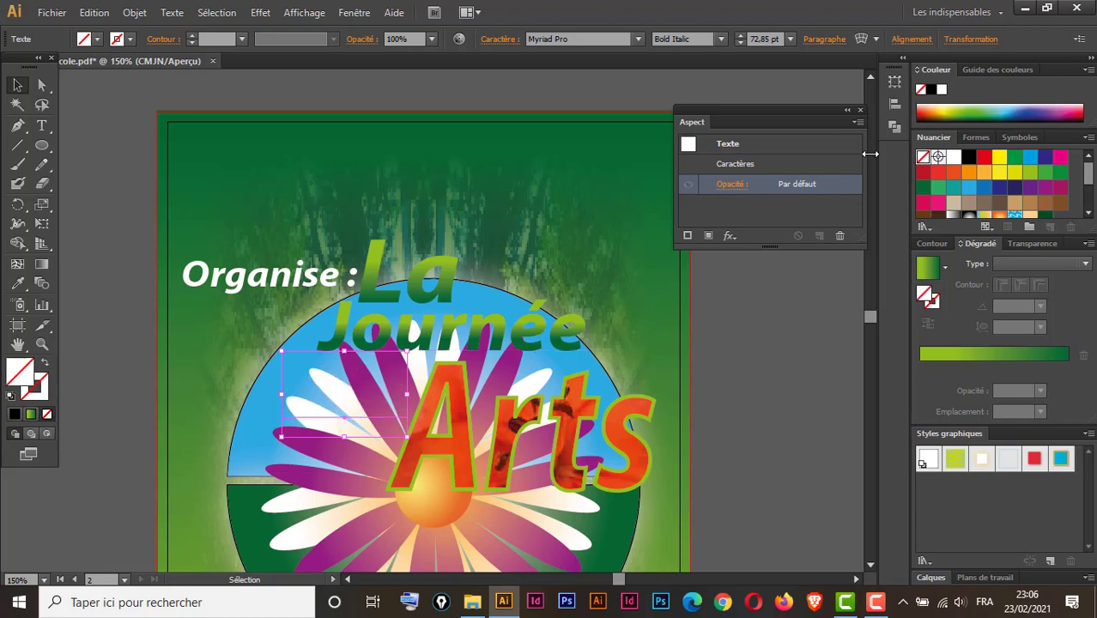
click(856, 123)
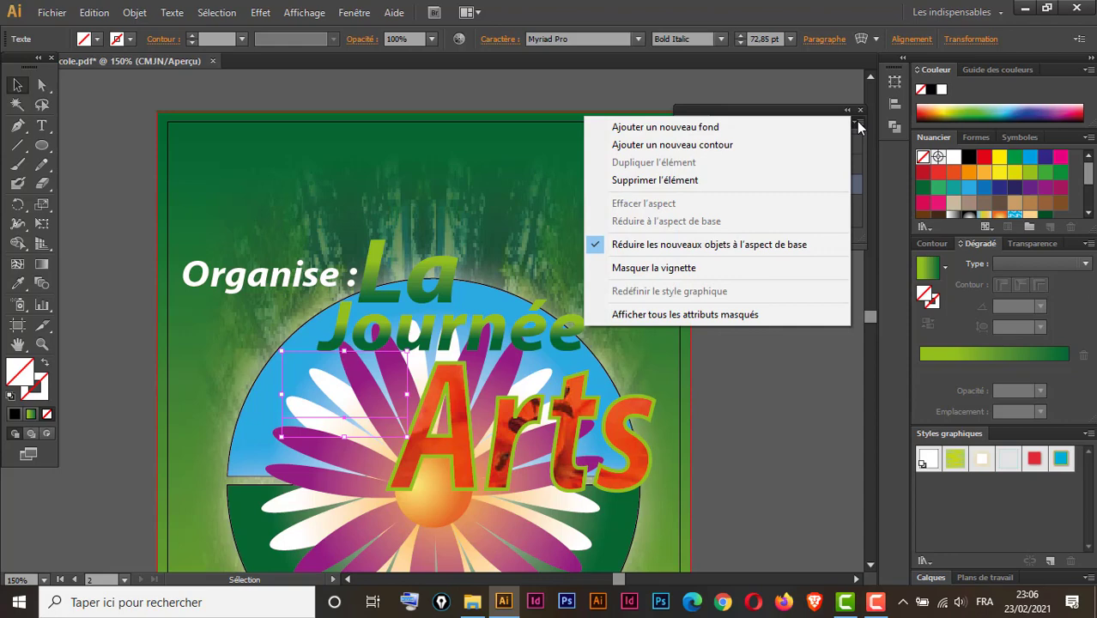
click(679, 129)
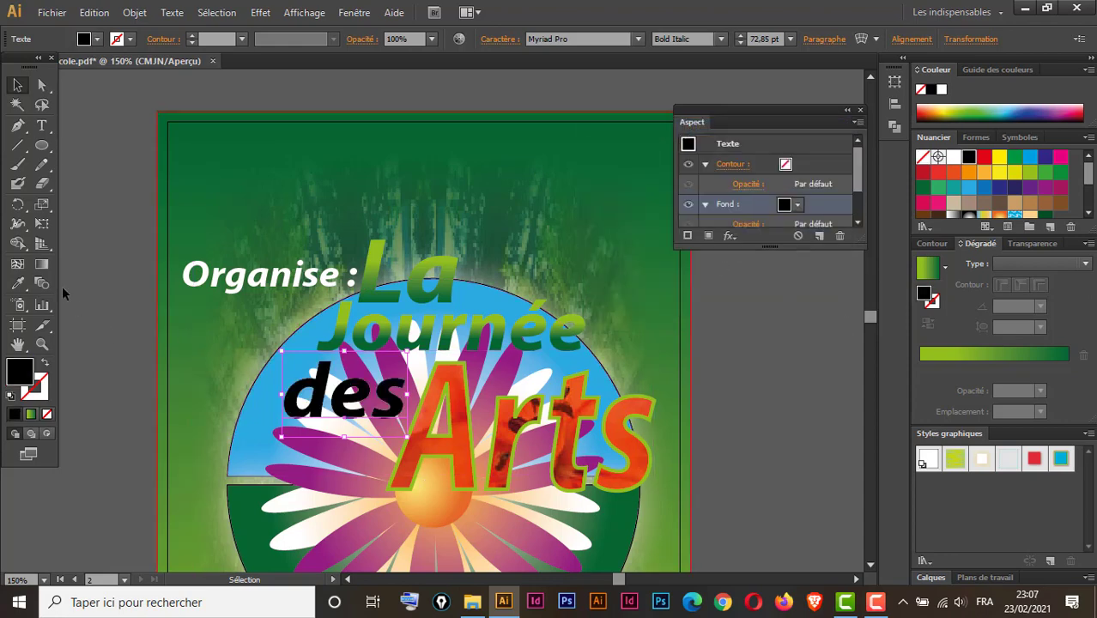
click(17, 284)
click(448, 328)
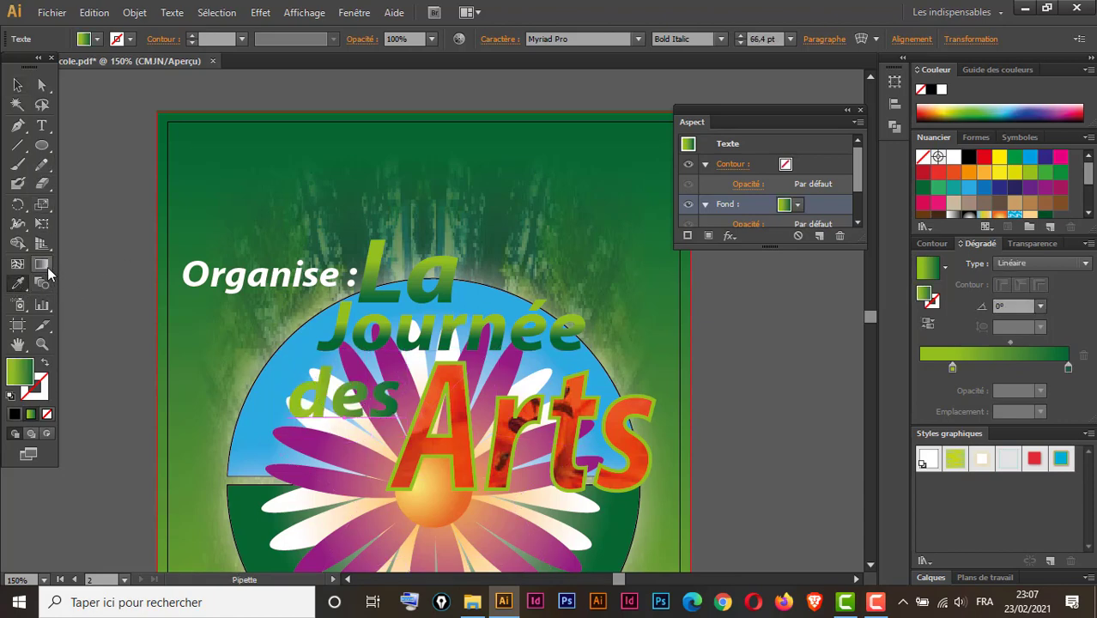
click(41, 265)
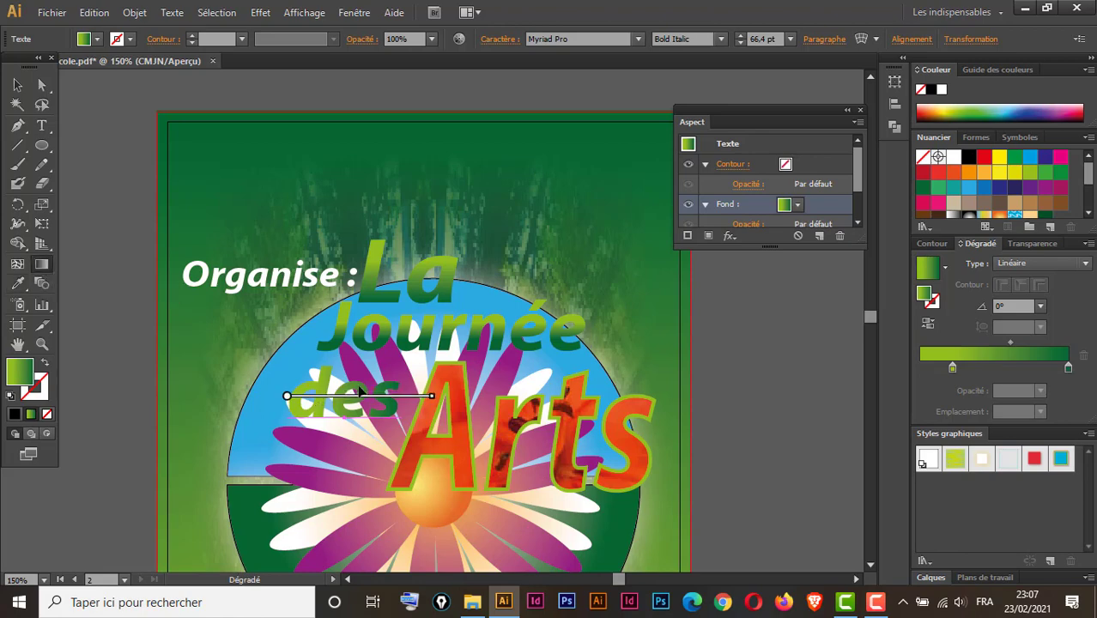
drag(359, 385, 359, 414)
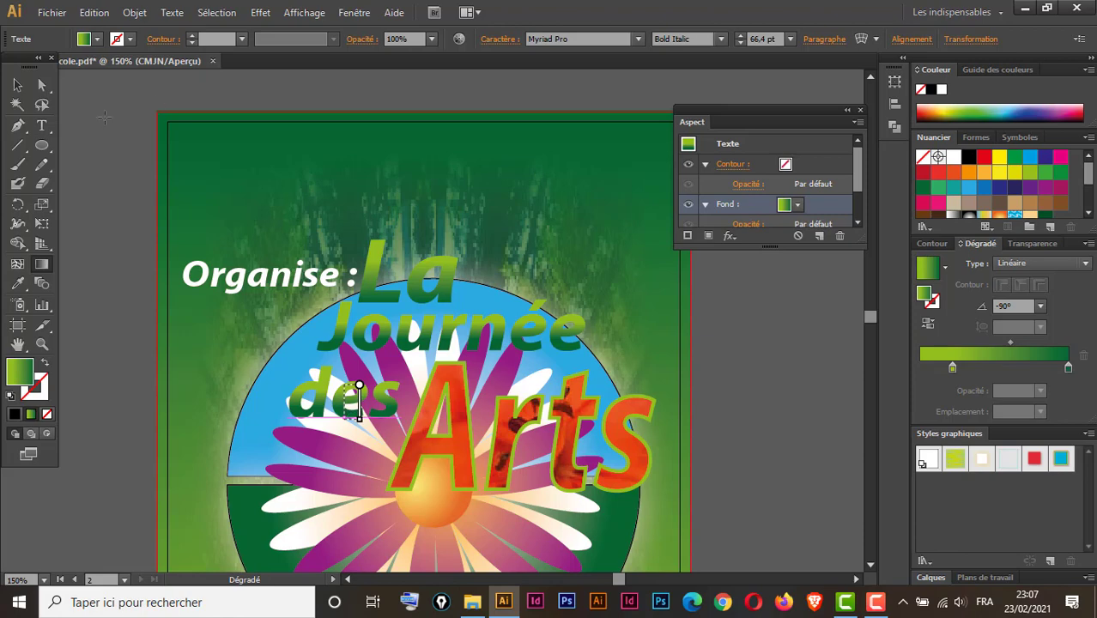
- Pan the canvas to view the first flyer, then return to the second flyer
click(17, 85)
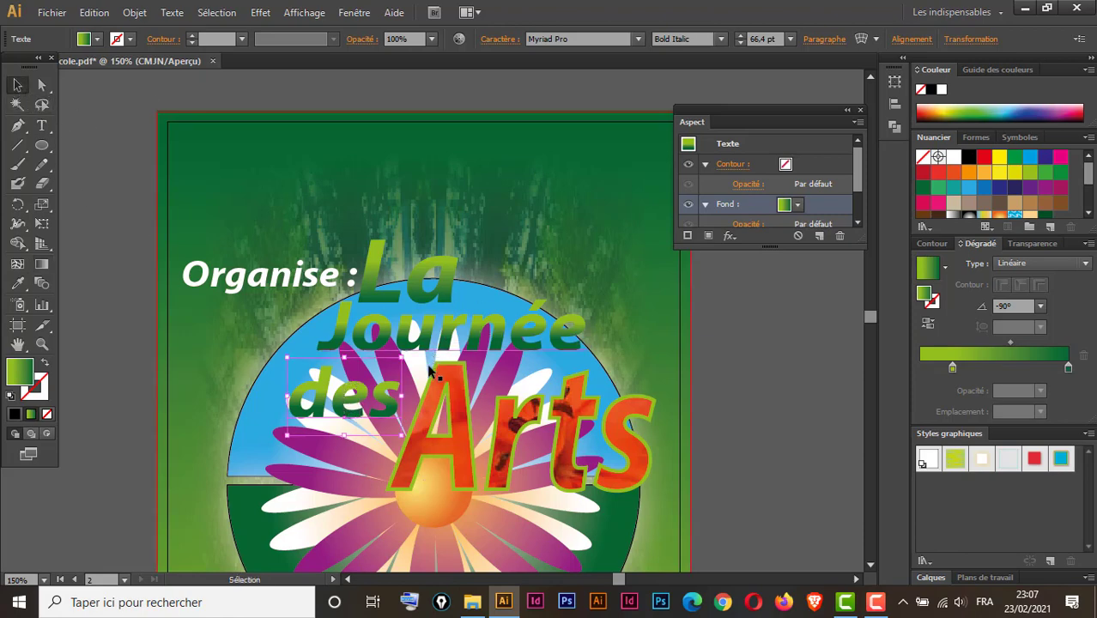
click(243, 331)
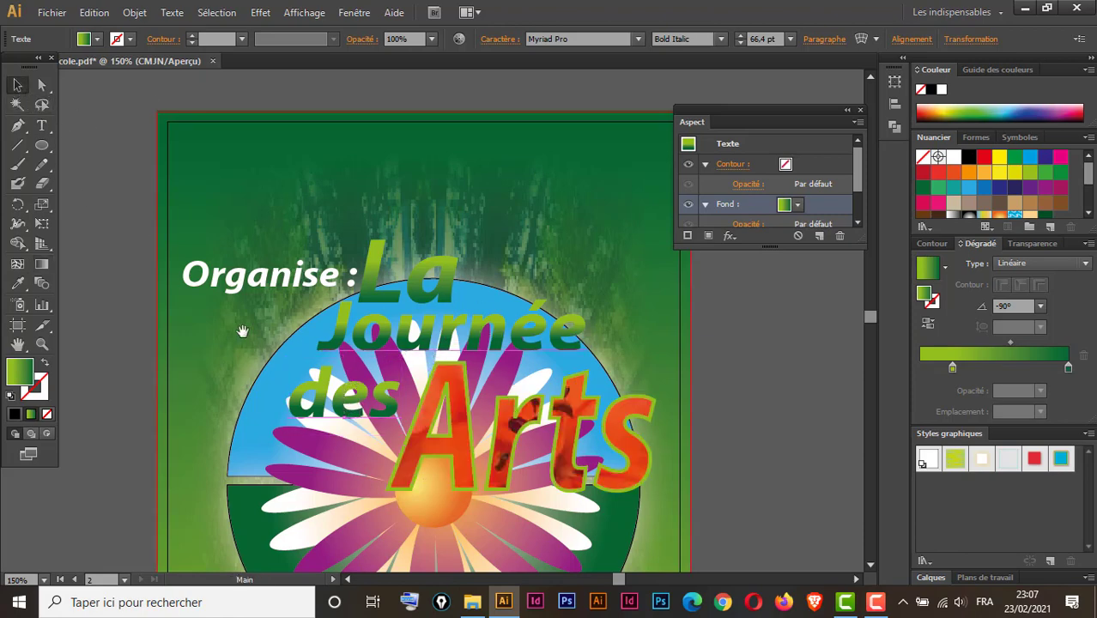
drag(243, 332, 411, 375)
drag(94, 360, 241, 351)
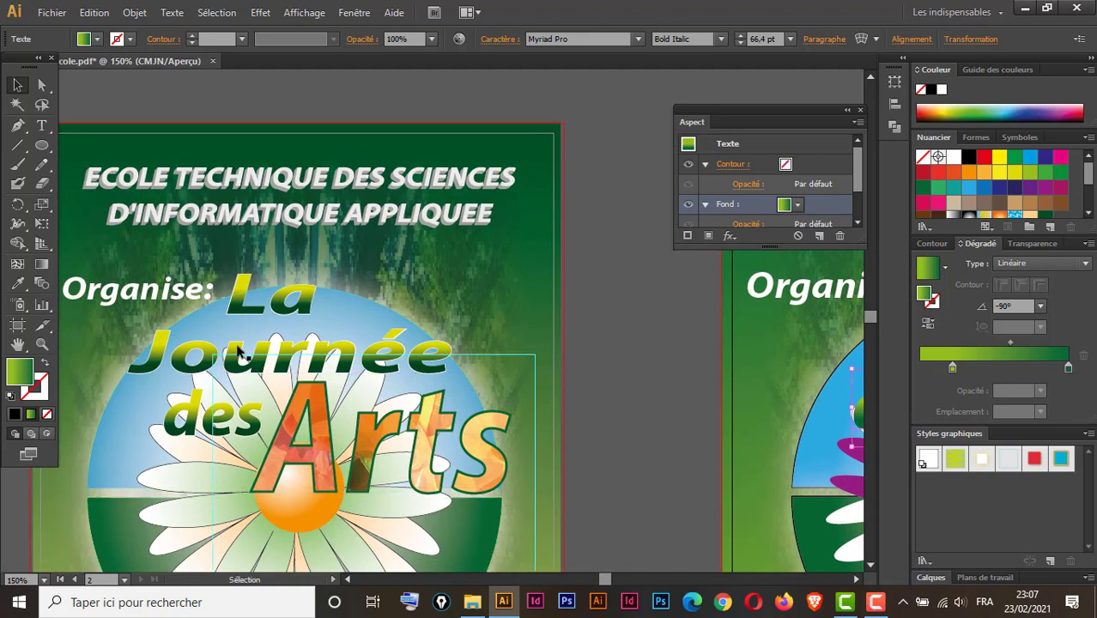
drag(538, 362, 374, 372)
- Give the La title group a white 1 pt stroke
drag(704, 371, 262, 370)
click(478, 277)
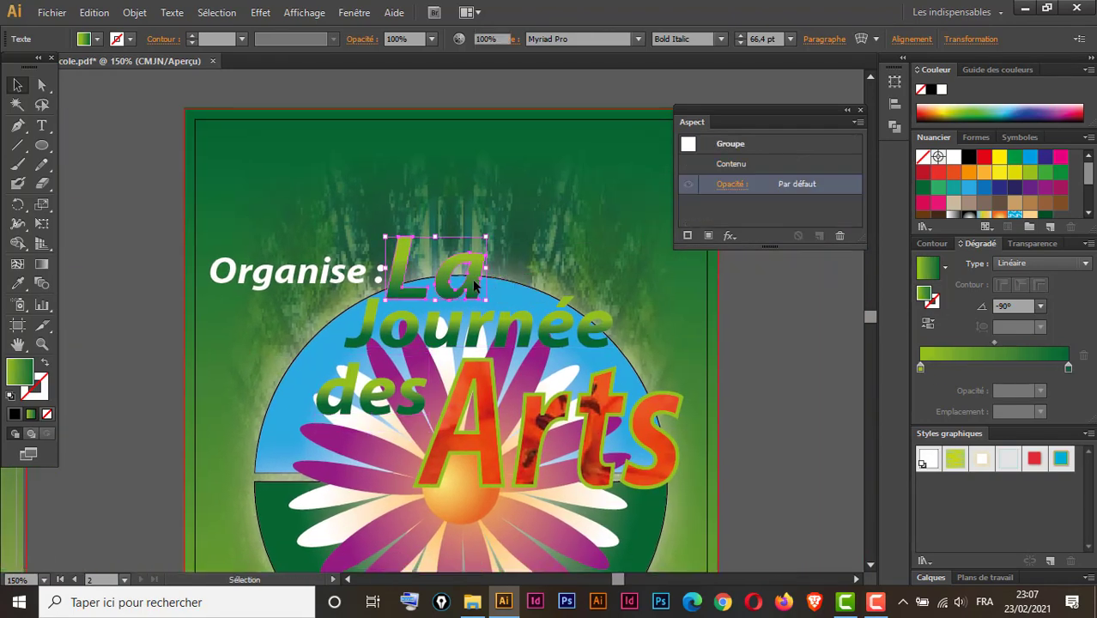
shift+click(552, 342)
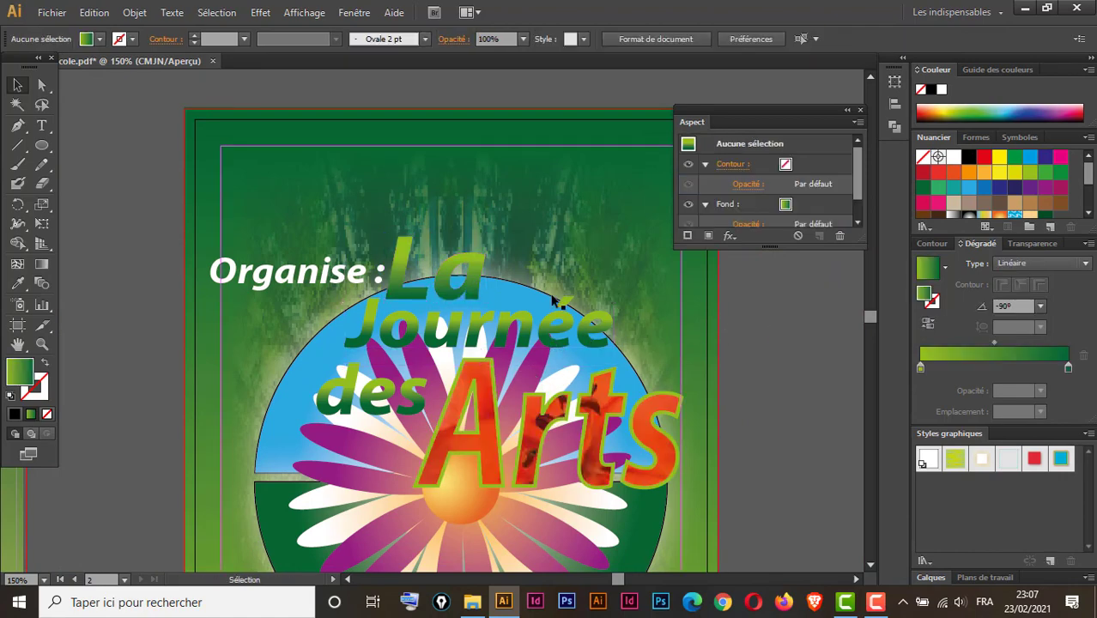
click(437, 303)
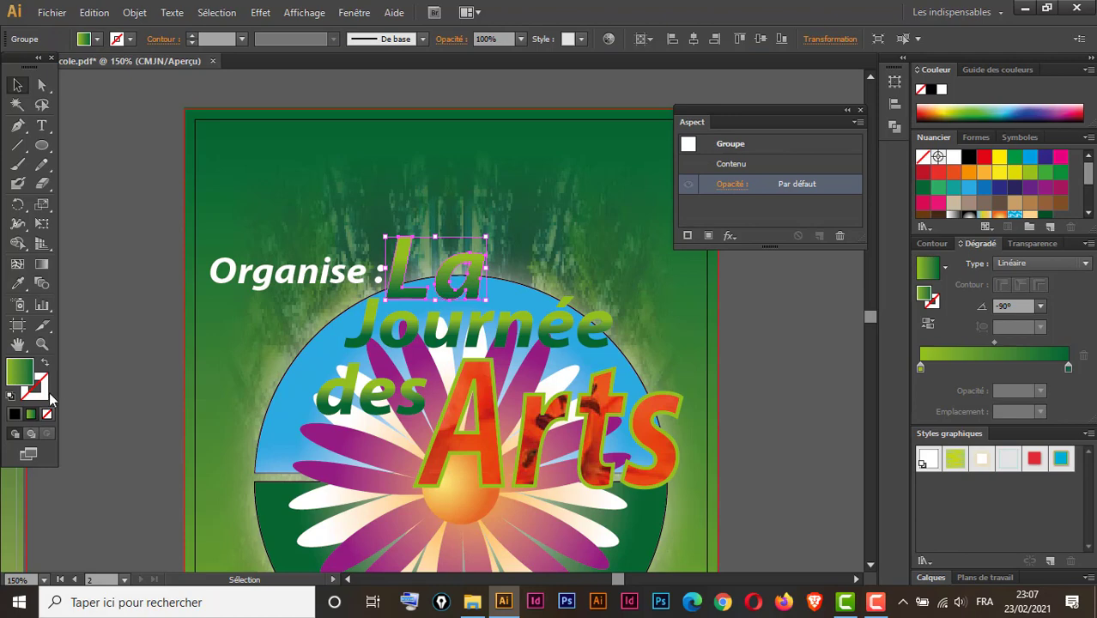
click(131, 39)
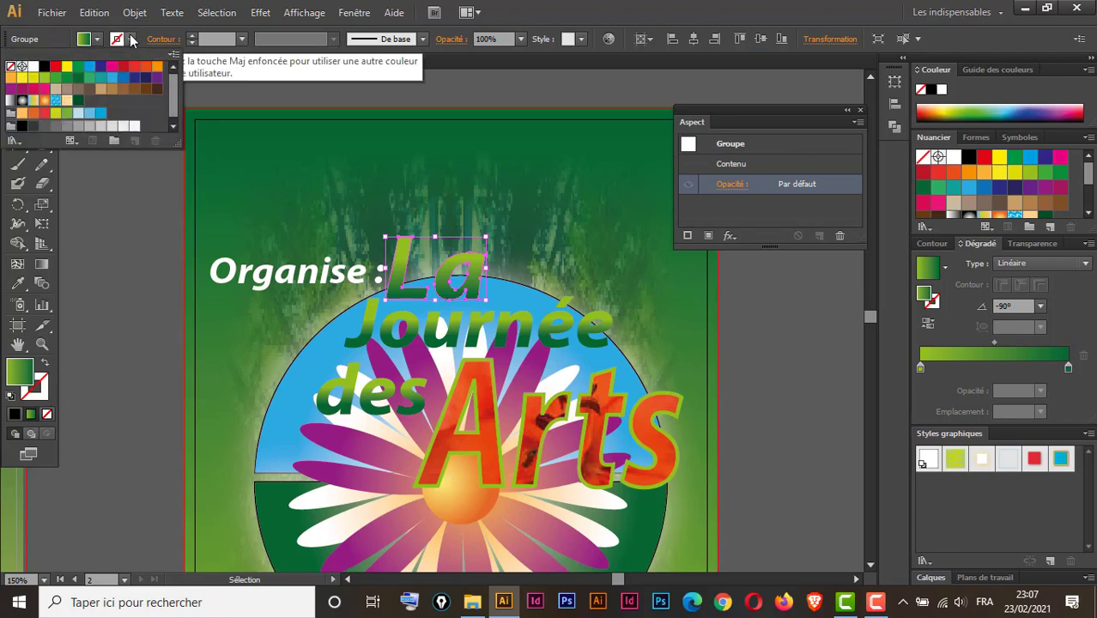
click(33, 67)
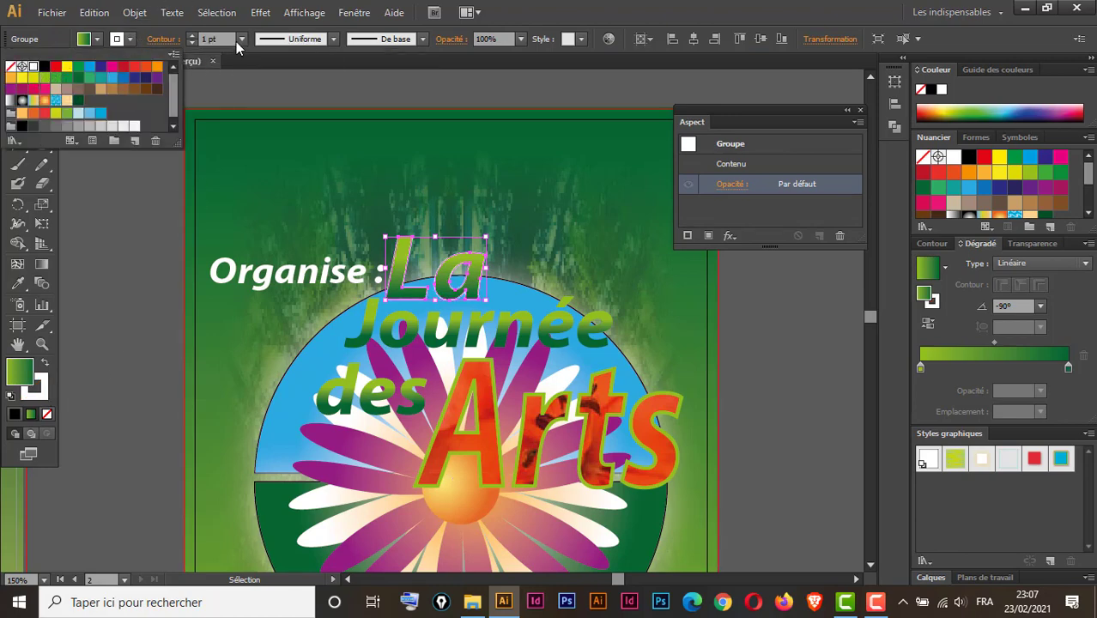
click(529, 336)
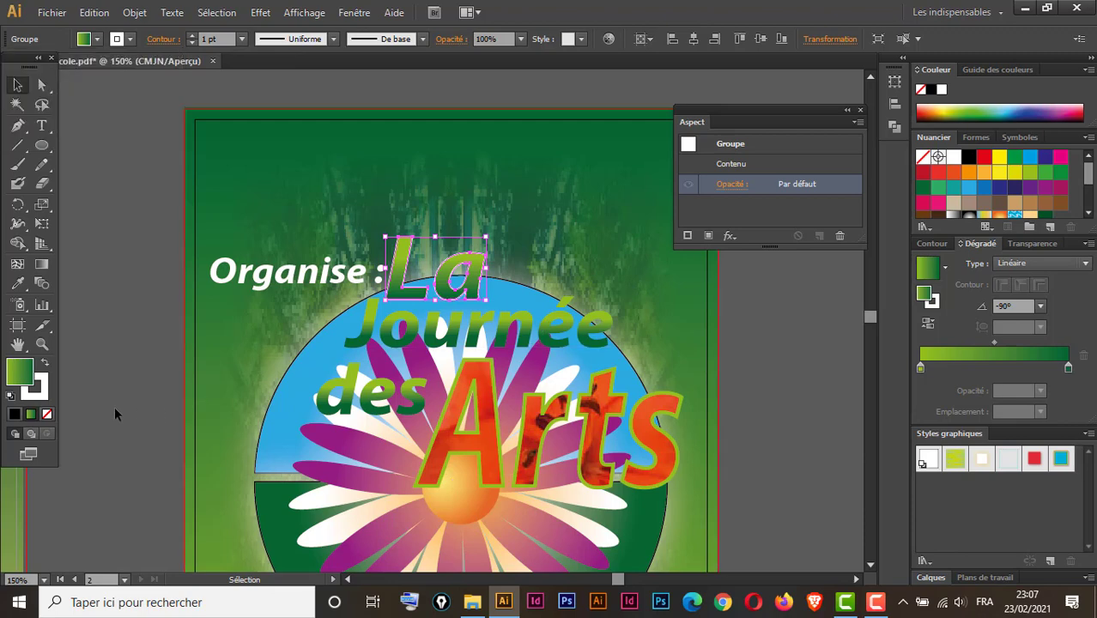
- Give Journée and des white 1 pt strokes, then deselect everything
click(481, 337)
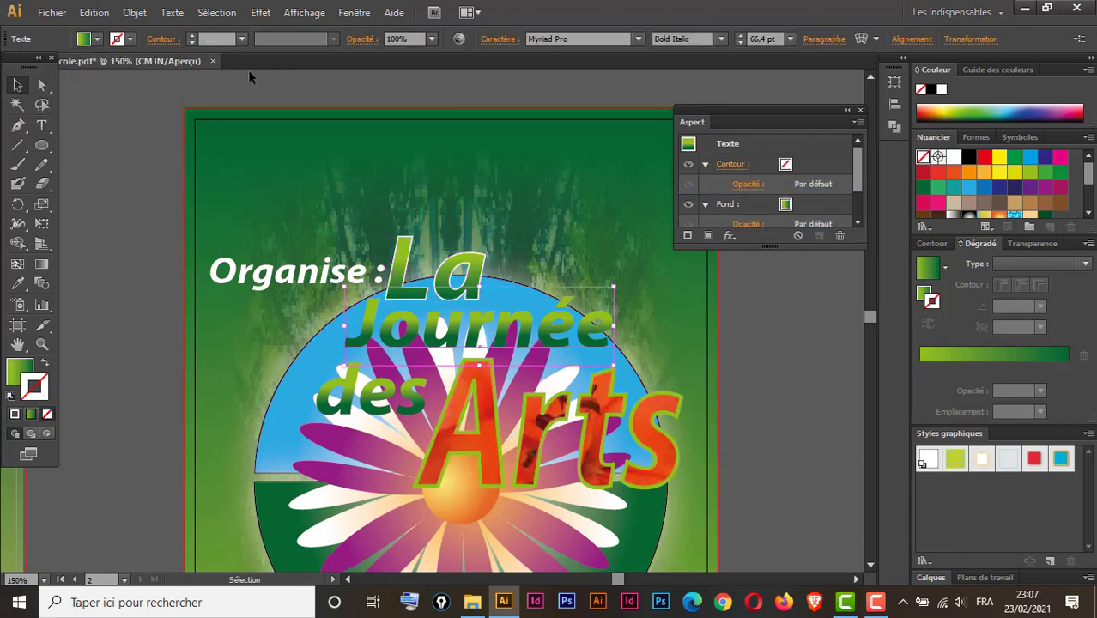
click(130, 39)
click(33, 66)
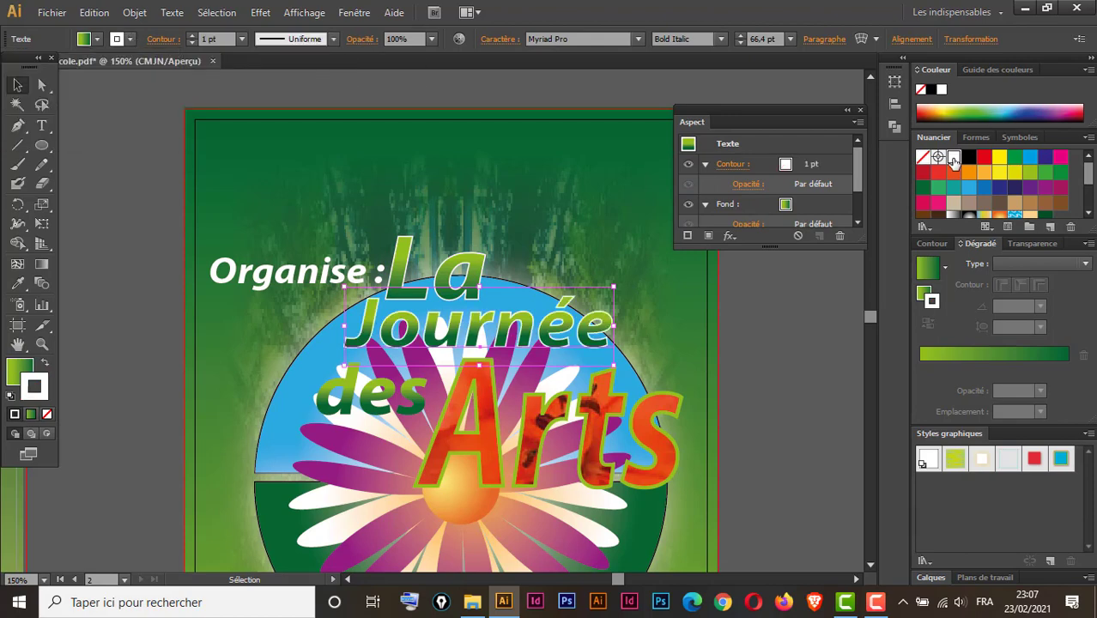
click(377, 410)
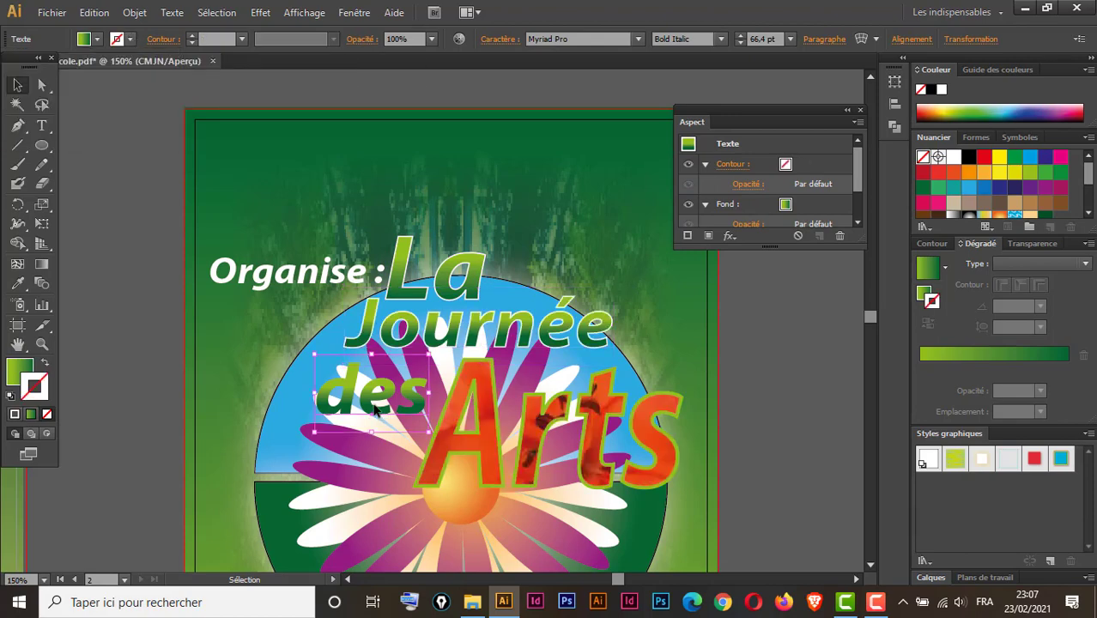
click(953, 160)
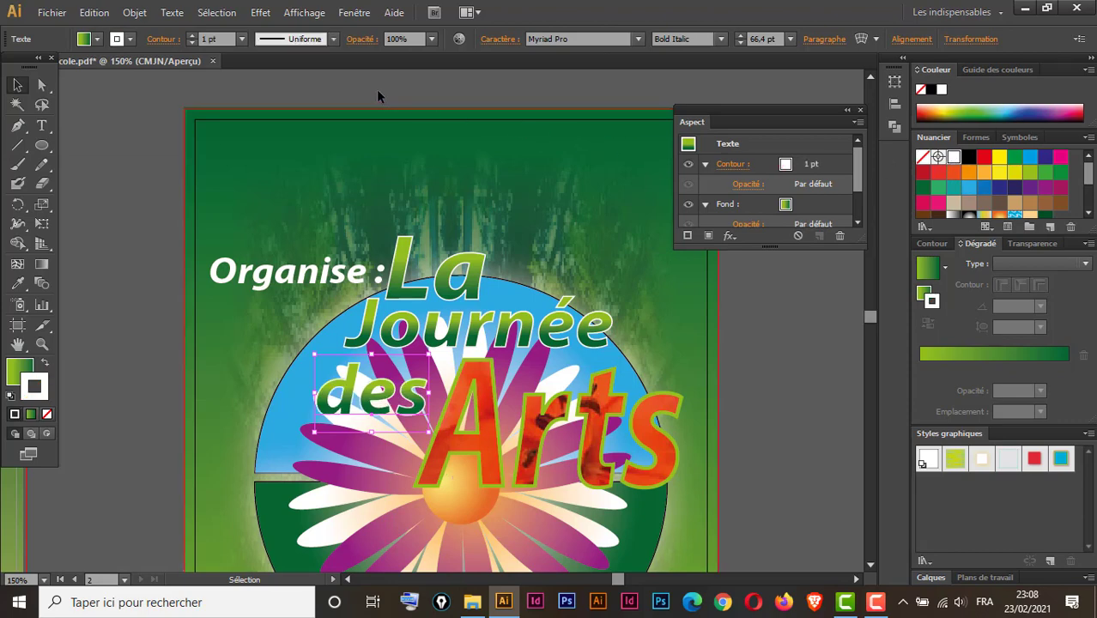
click(786, 385)
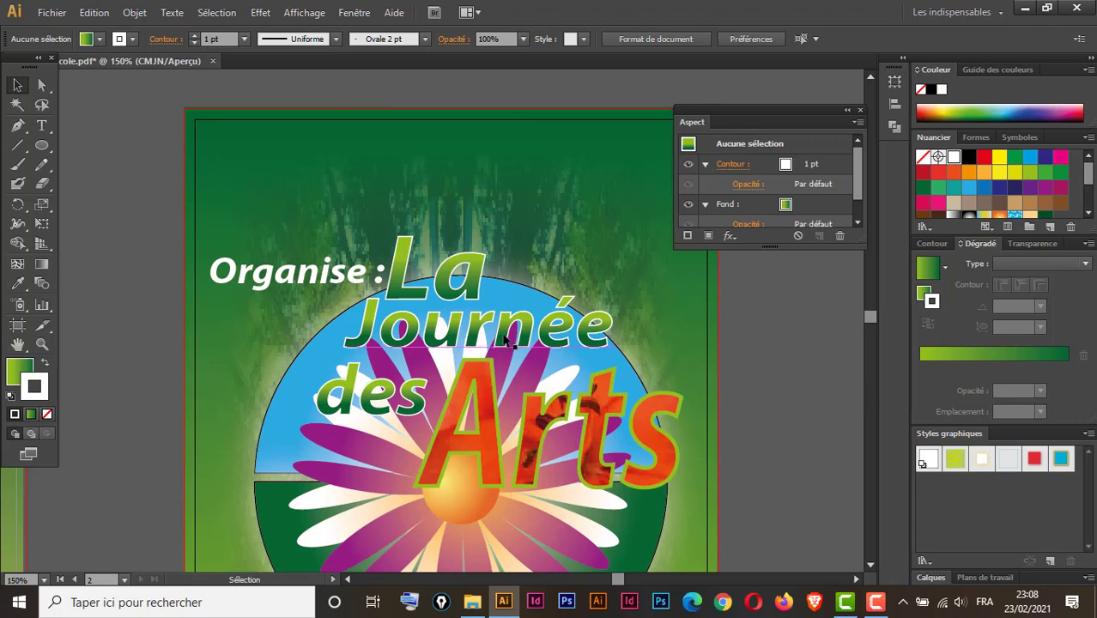
- Start a new 36 pt text object above the first flyer
drag(196, 199, 551, 345)
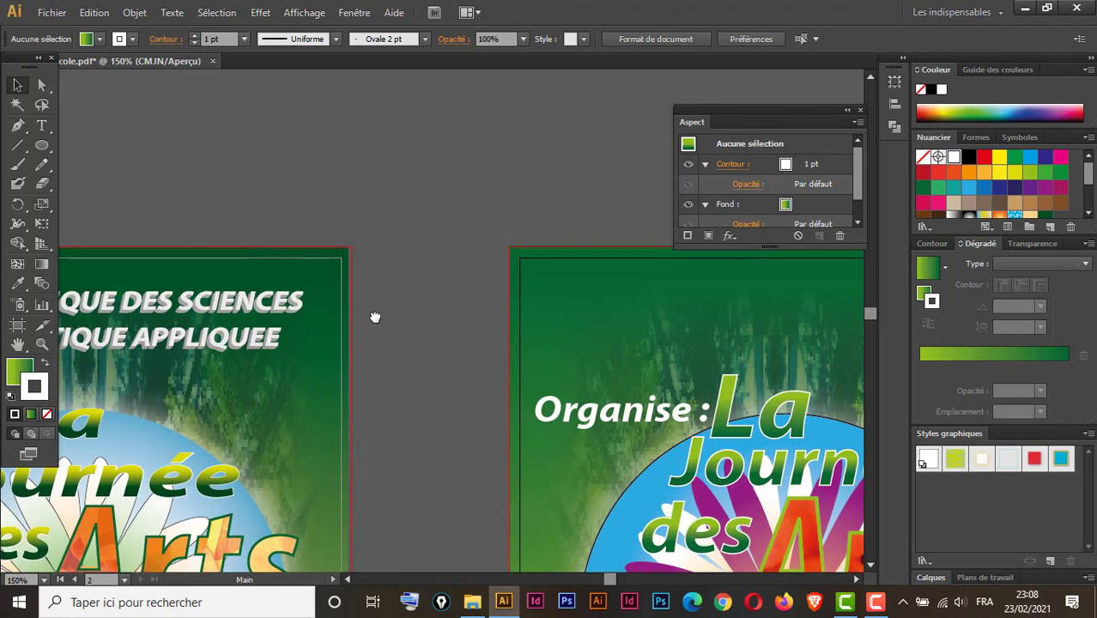
drag(373, 313, 579, 321)
drag(221, 318, 302, 322)
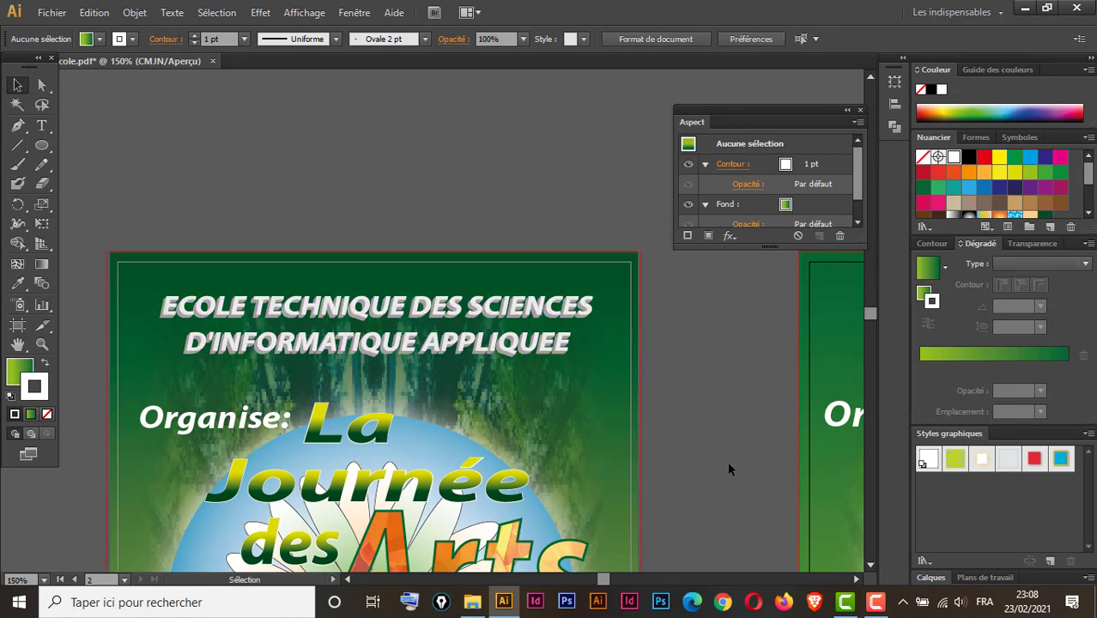
click(45, 127)
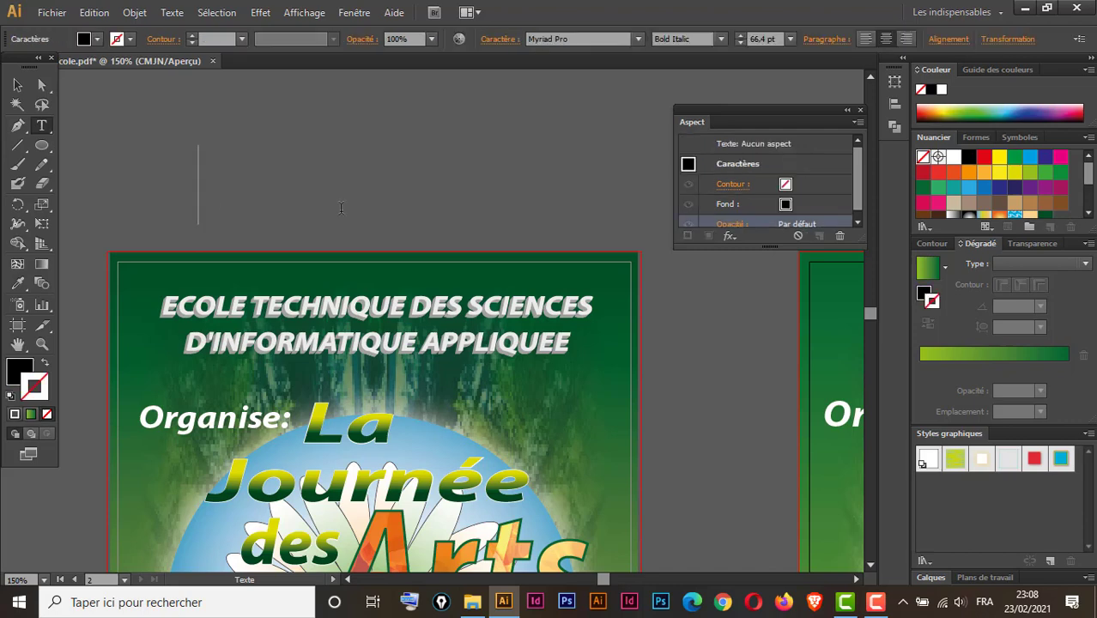
click(788, 40)
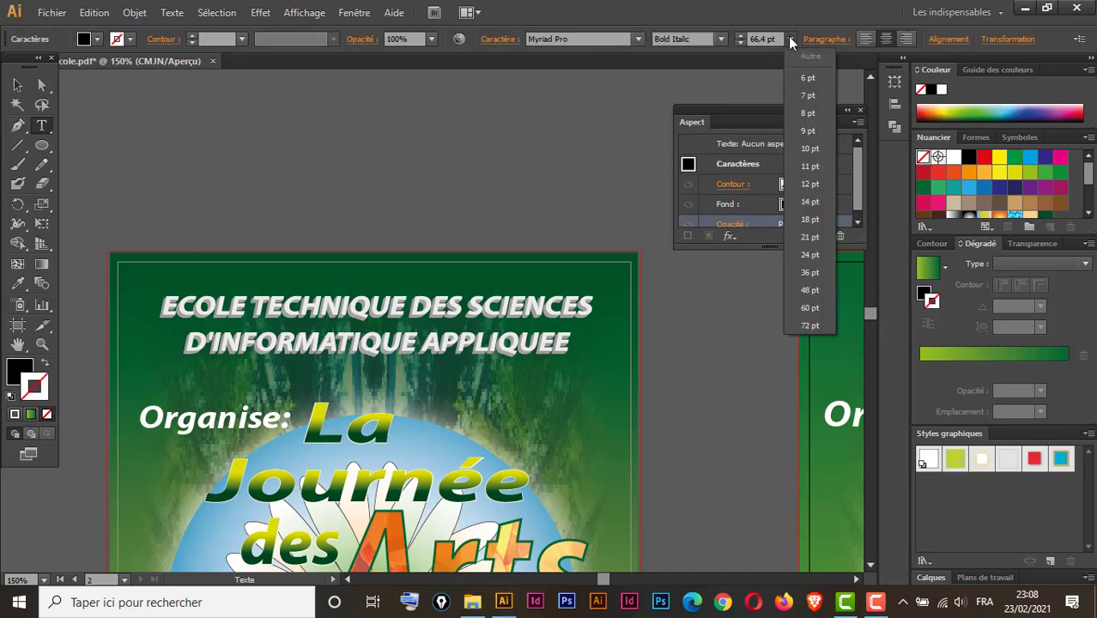
click(813, 270)
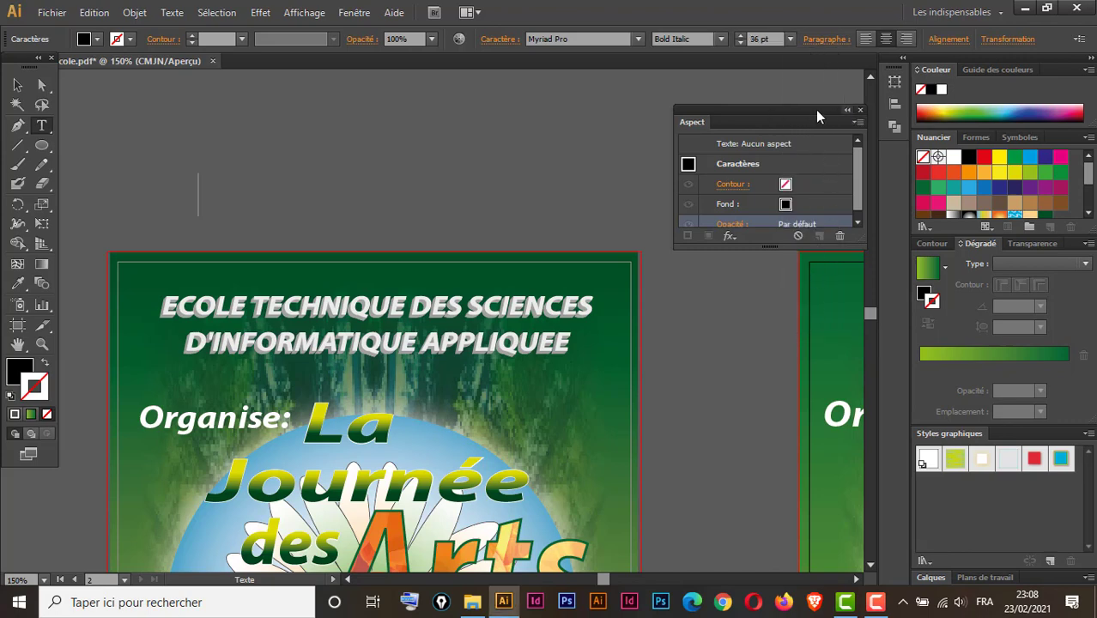
- Type the two-line school-name title and drag it into place above the poster
drag(806, 108, 1027, 431)
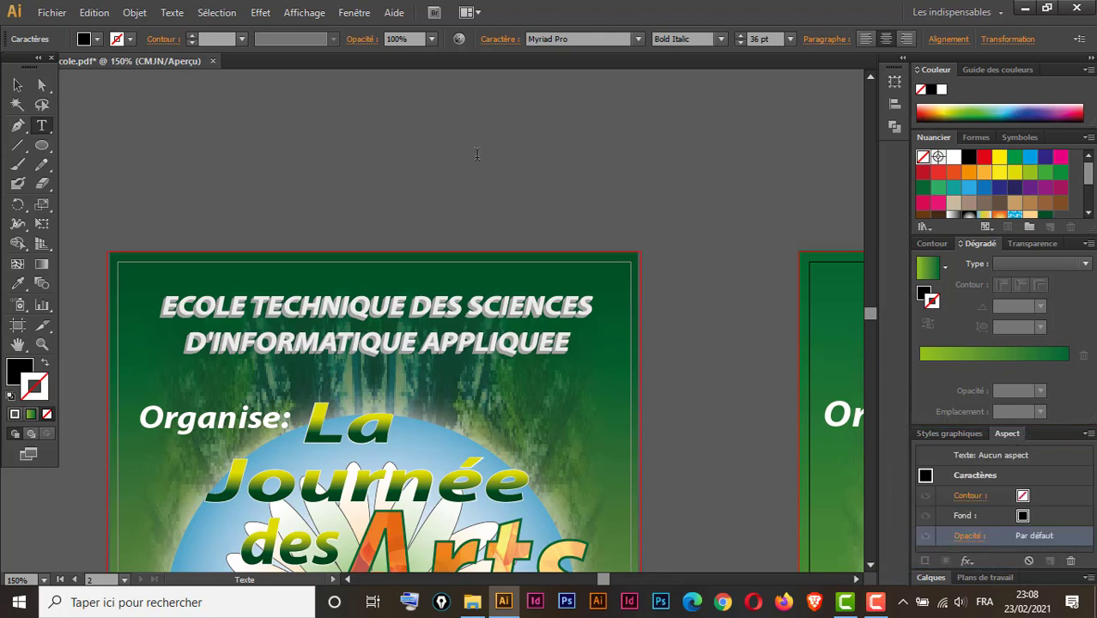
text(ECOLE)
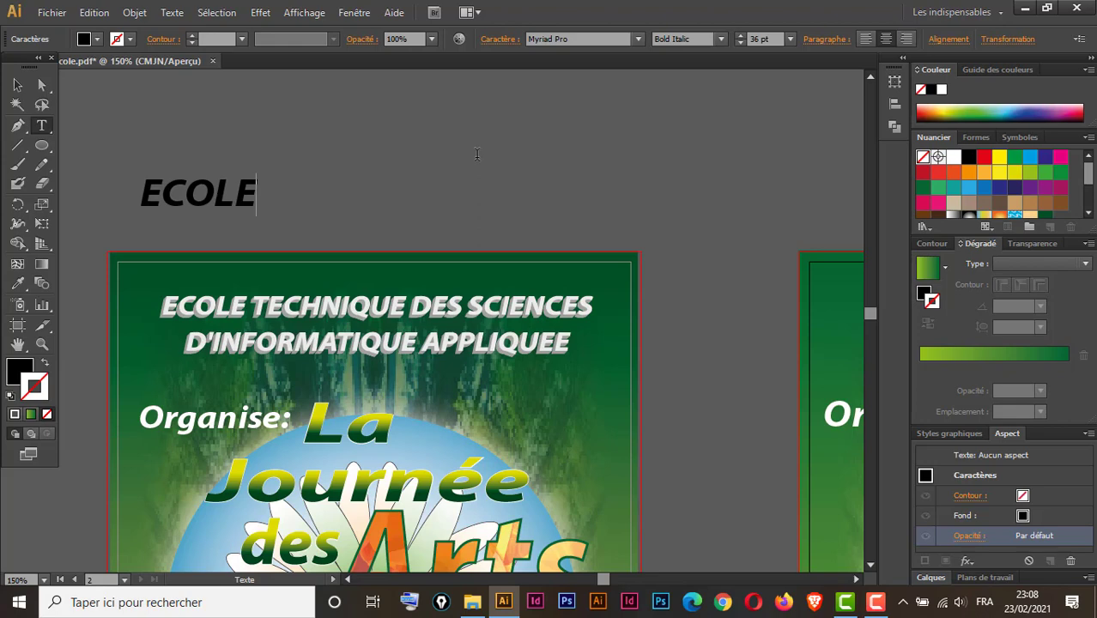
key(Escape)
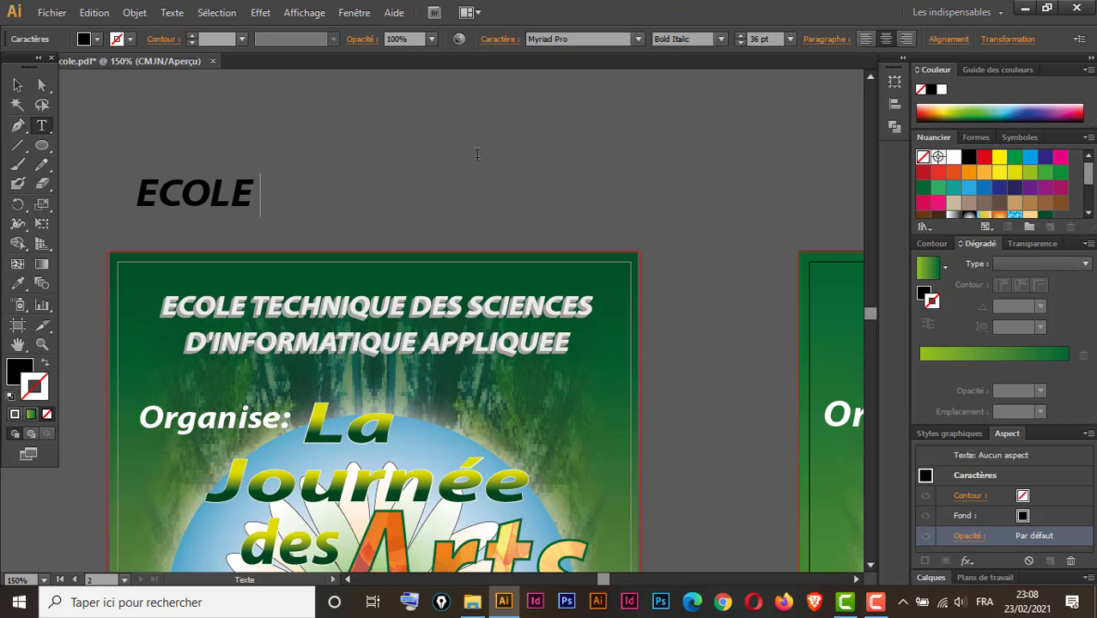
text(TEC)
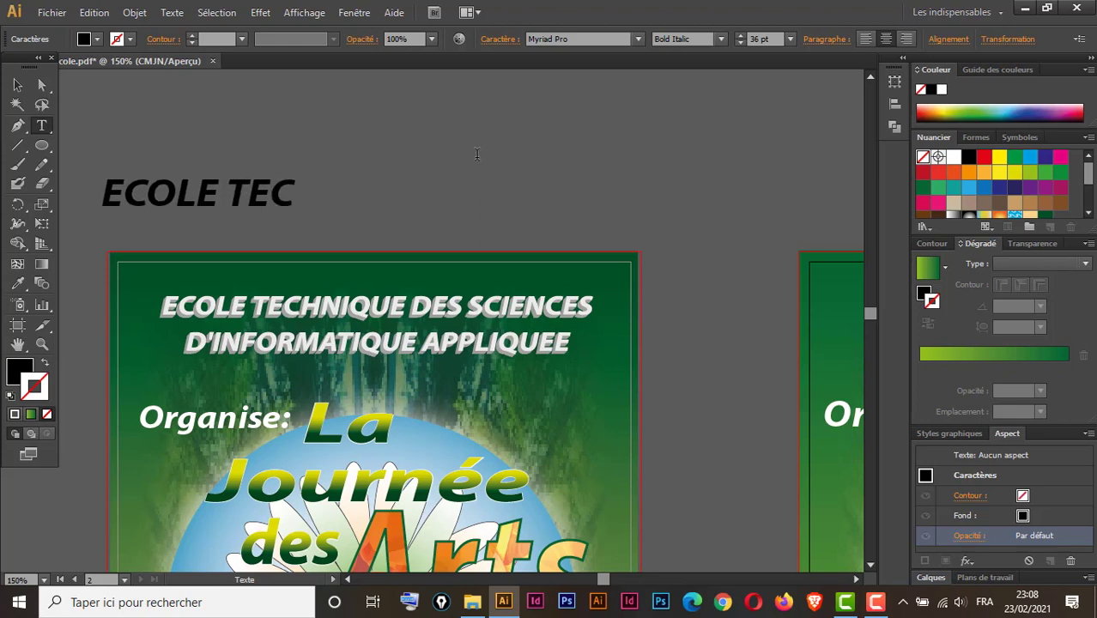
drag(395, 203, 601, 181)
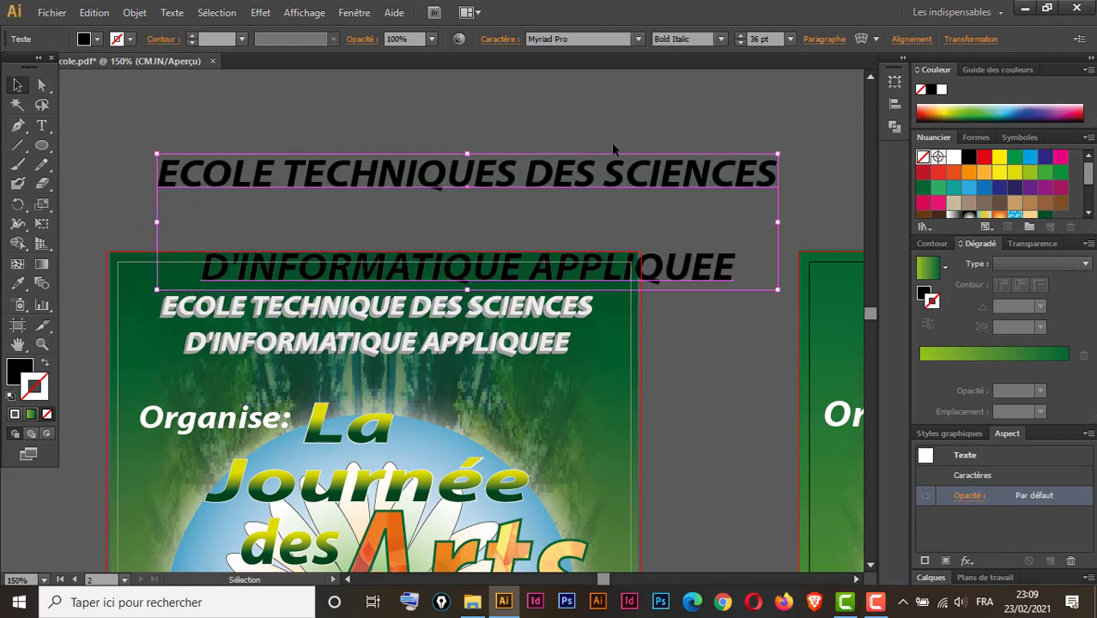
- Nudge the title up and make it solid white with no stroke
drag(619, 185, 614, 152)
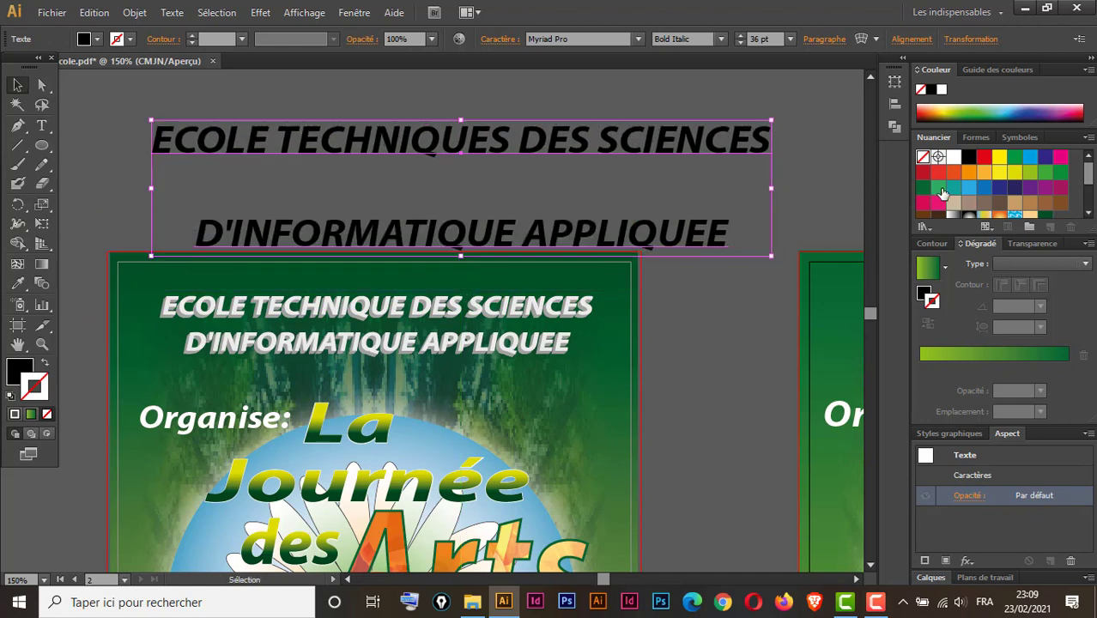
click(953, 158)
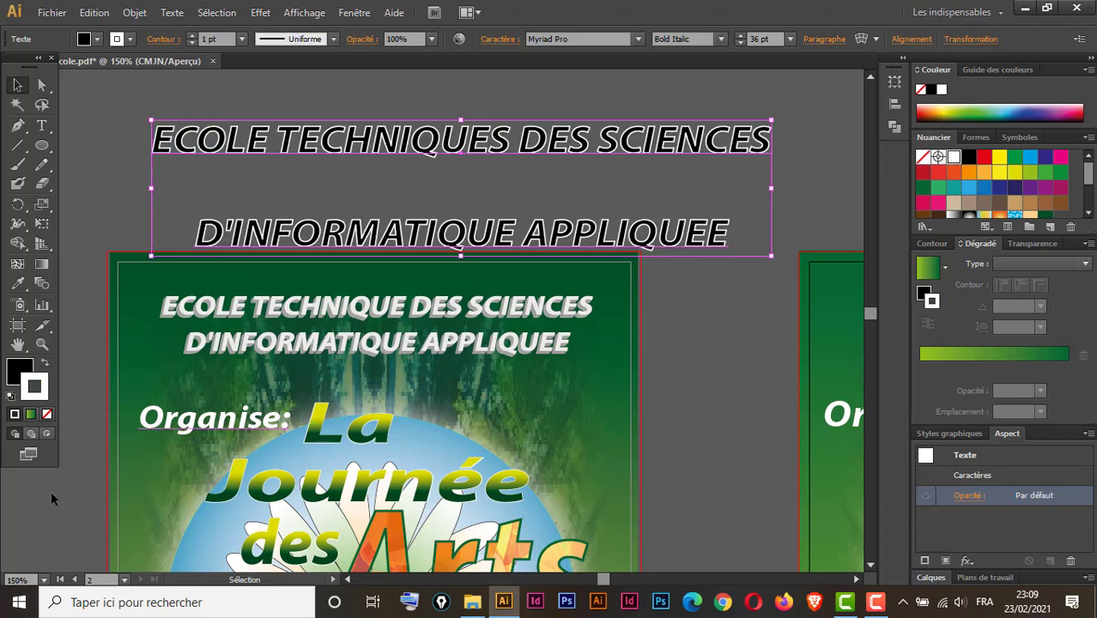
click(46, 363)
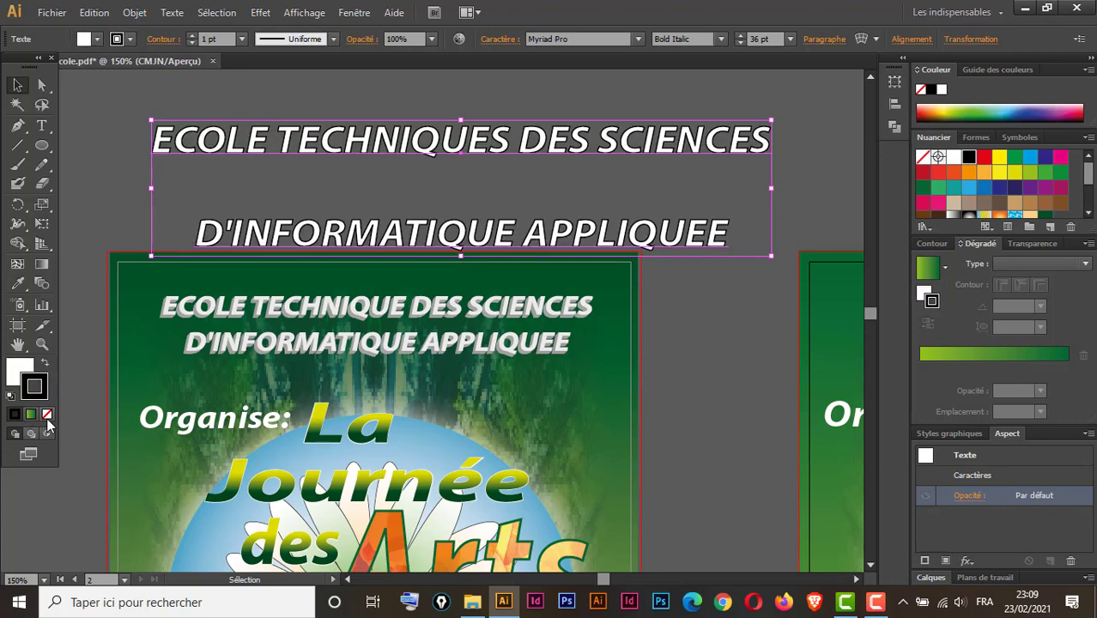
click(47, 414)
- Delete the extra S so TECHNIQUES reads TECHNIQUE, then reselect the title
double_click(508, 140)
key(BackSpace)
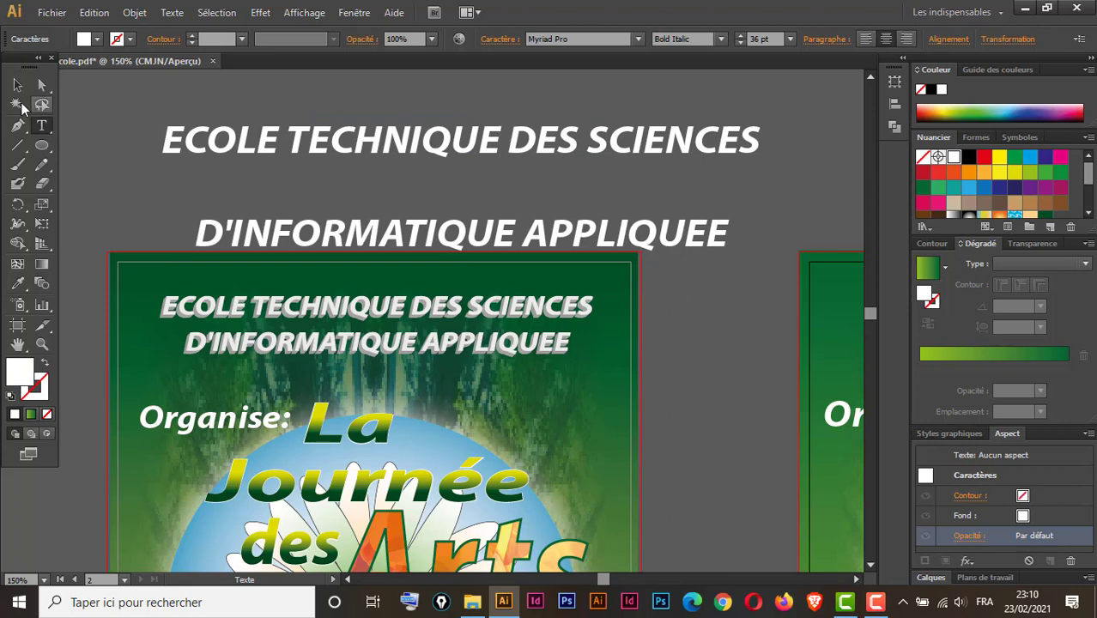
click(17, 84)
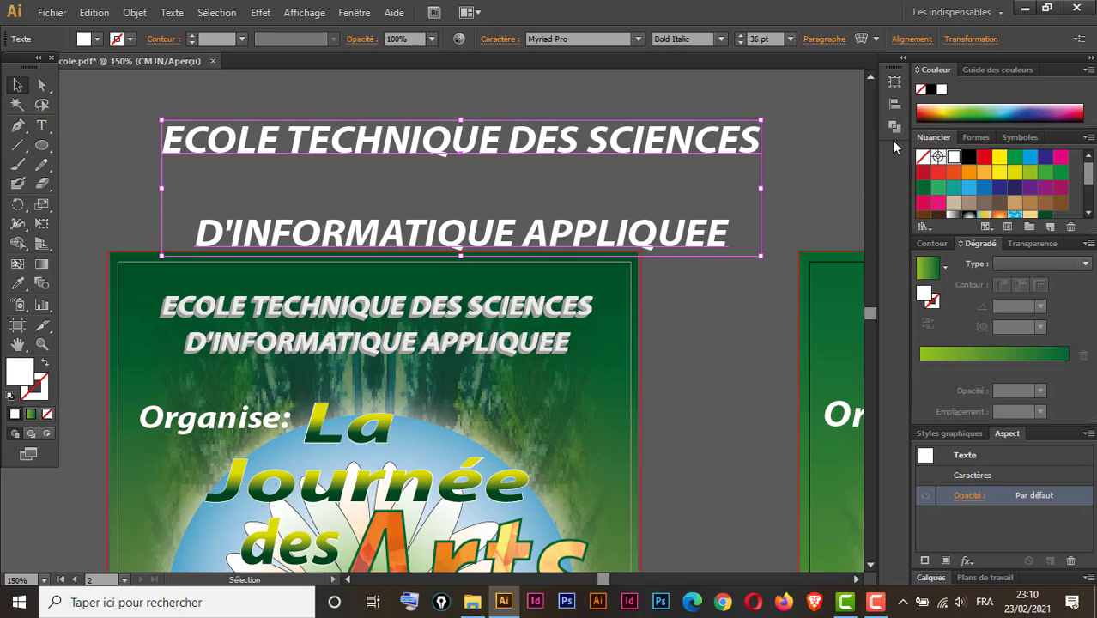
key(t)
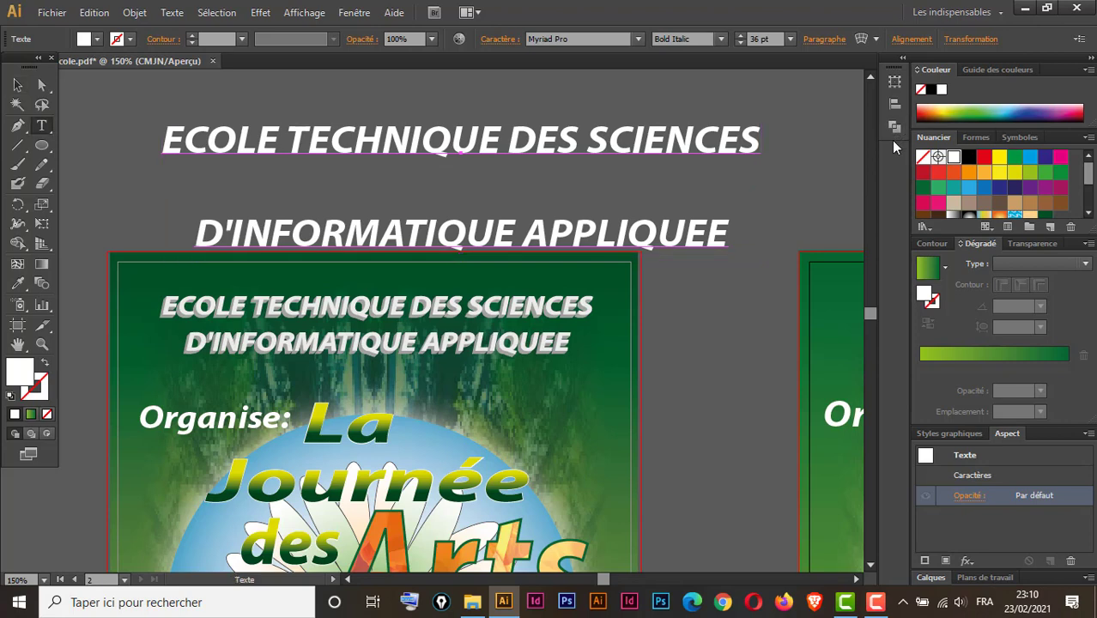
click(17, 84)
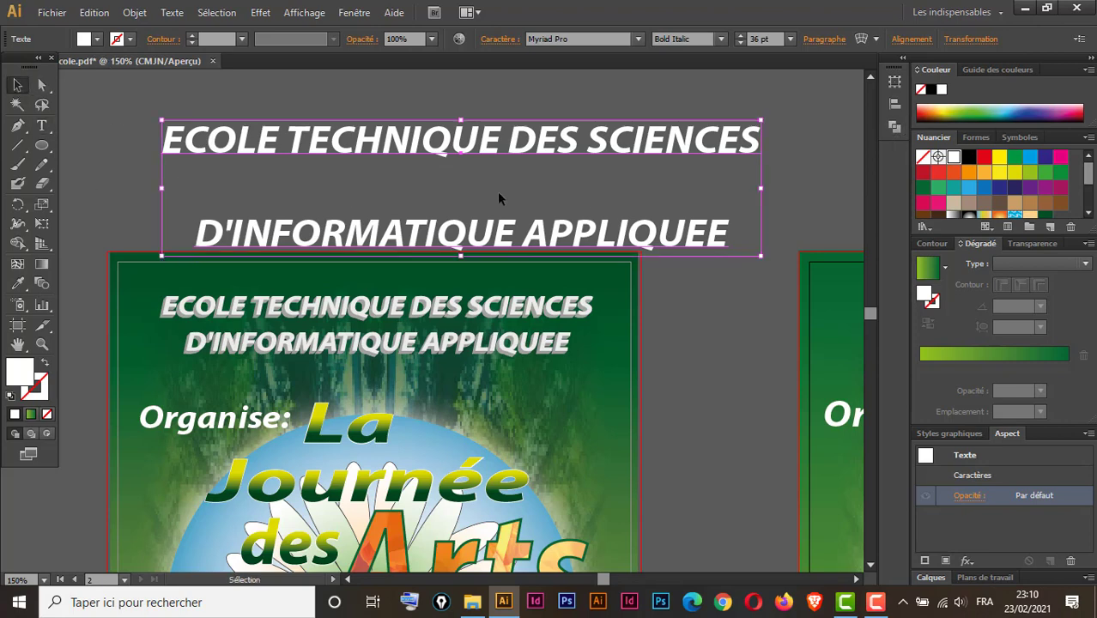
- Lower the school-name title's leading from 77.47 pt to 36 pt in the Character panel
click(569, 107)
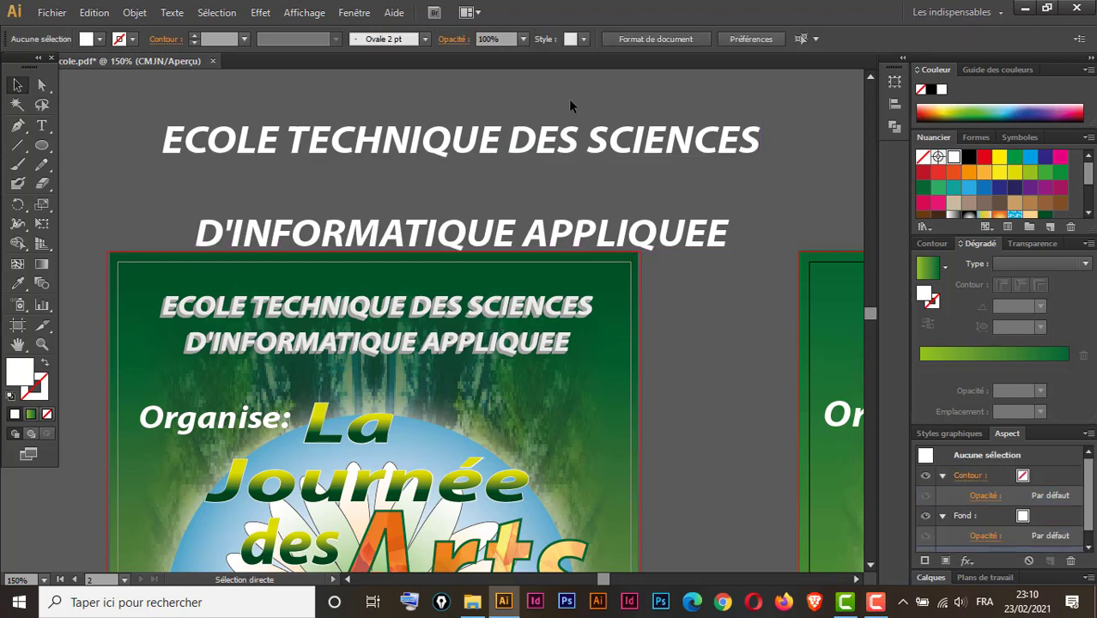
key(ctrl+t)
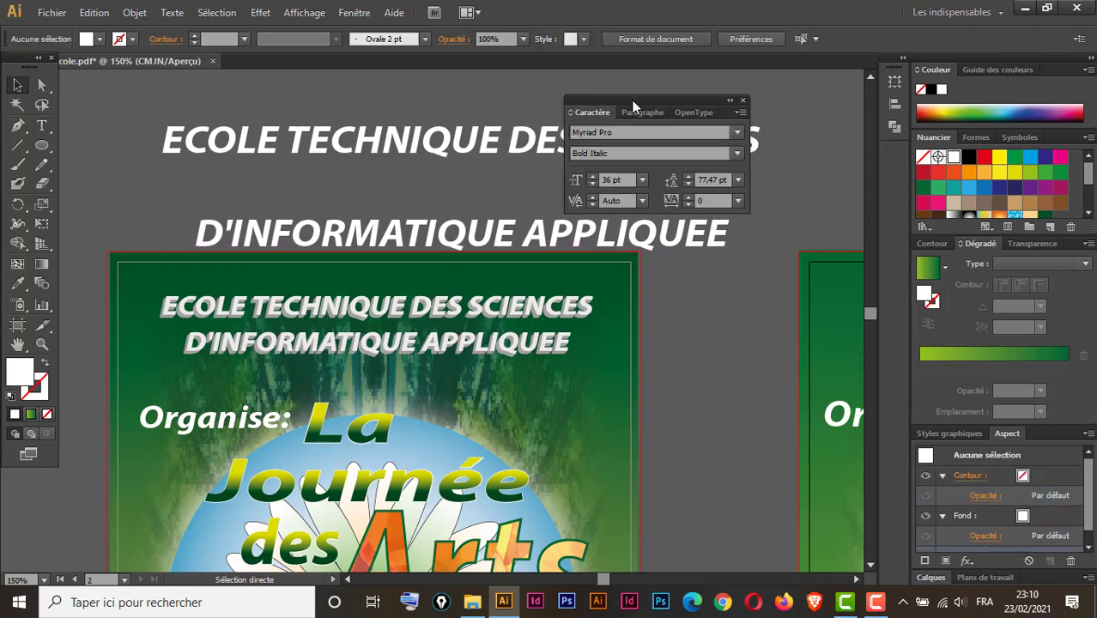
drag(621, 104, 887, 154)
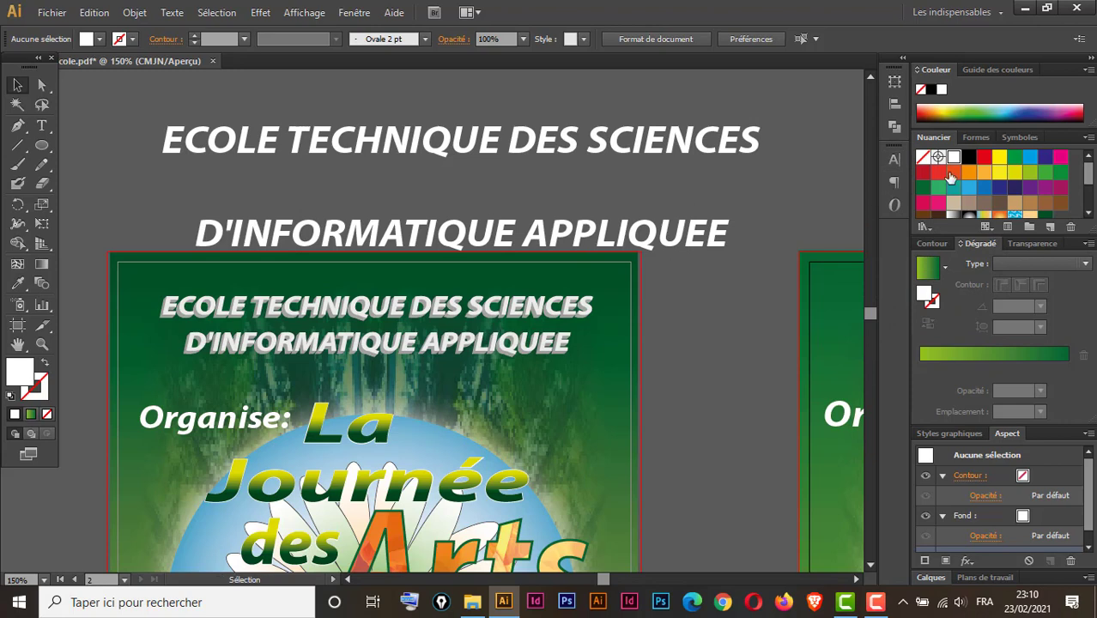
click(895, 161)
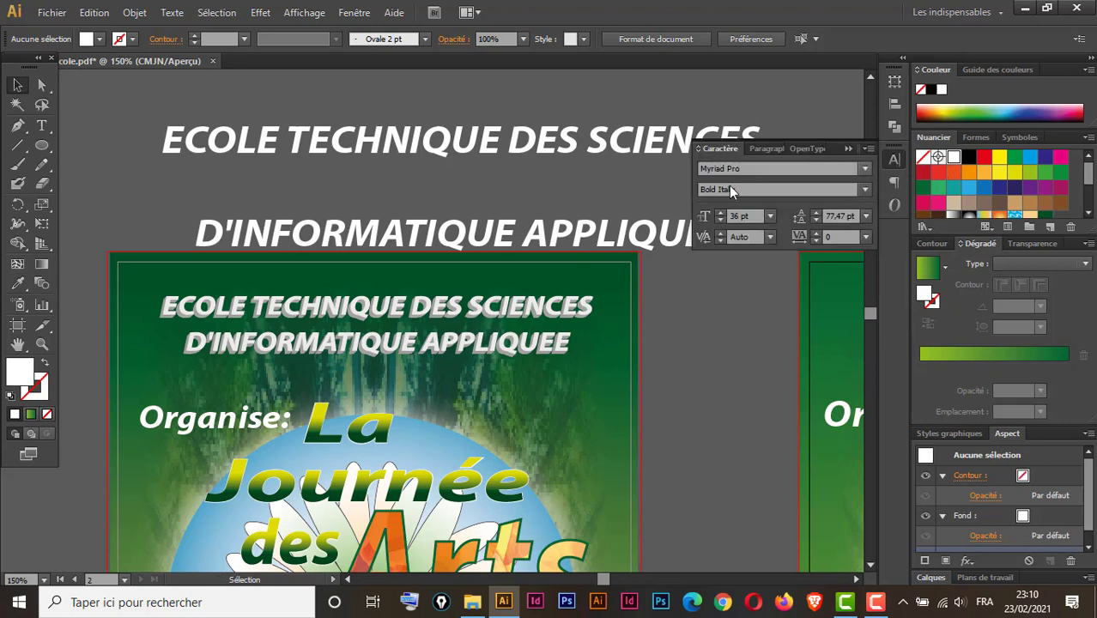
key(ctrl+a)
click(815, 220)
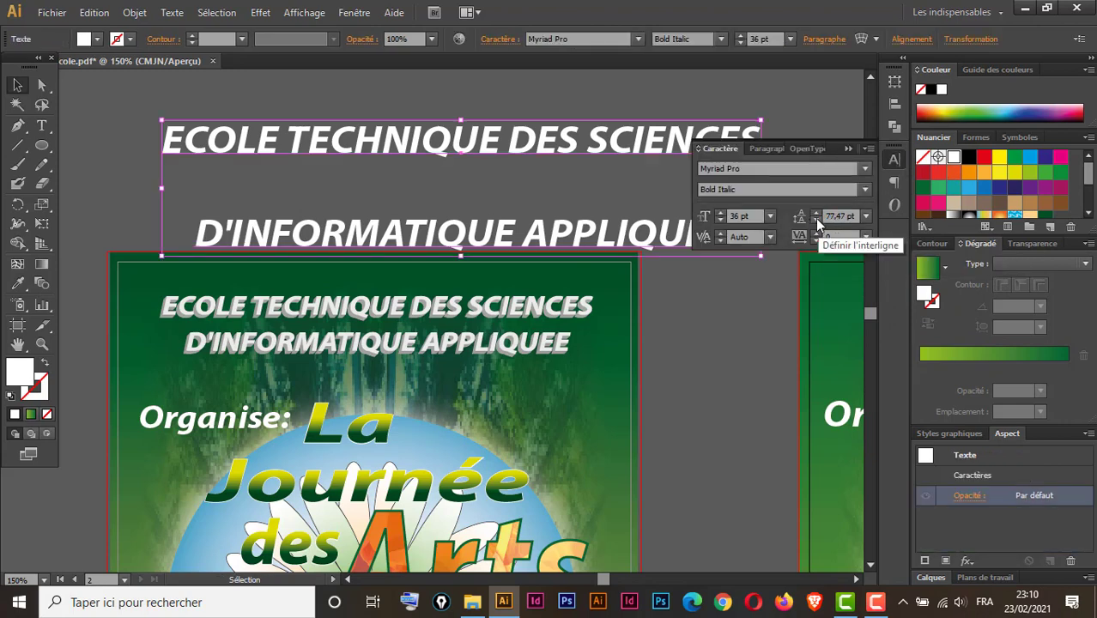
click(813, 219)
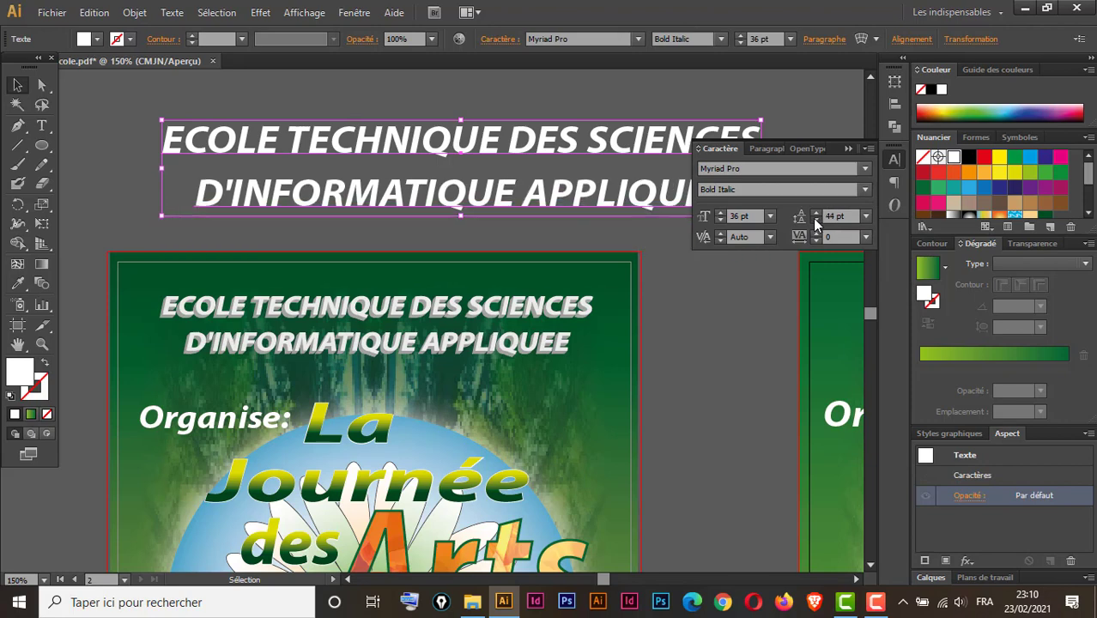
click(811, 220)
click(810, 217)
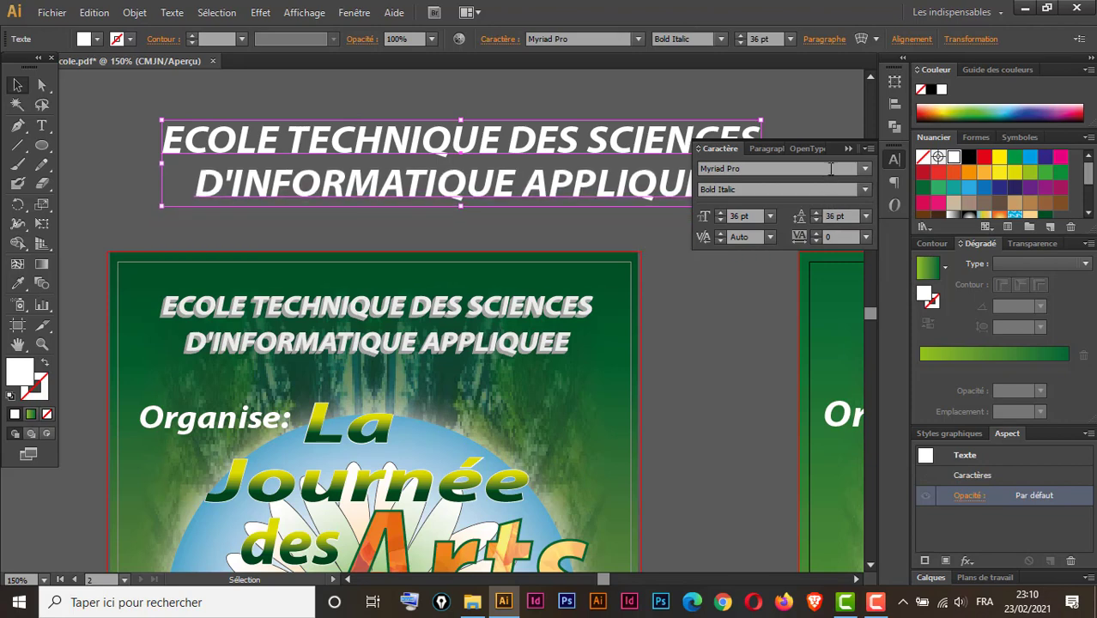
click(848, 147)
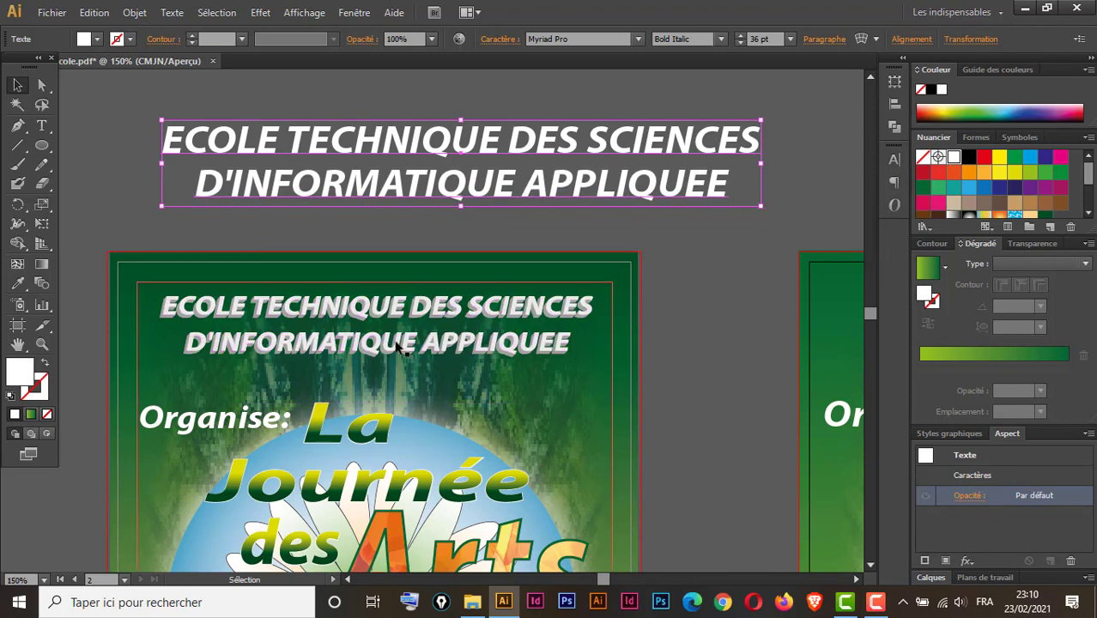
click(434, 225)
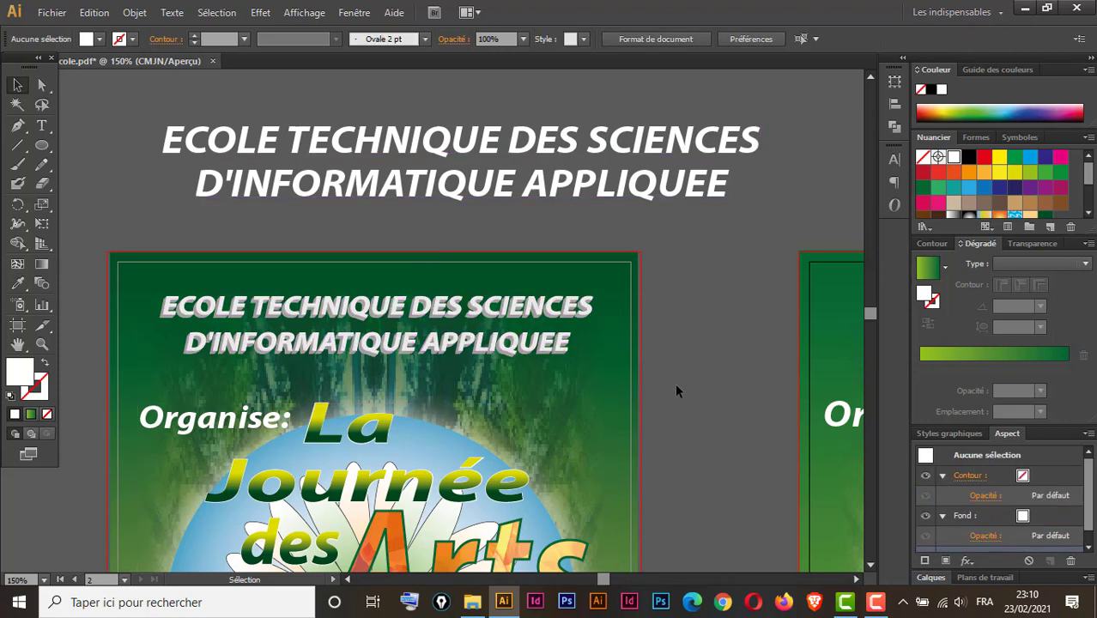
- Move the white title onto the second poster's top, scale it to about 25 pt, and zoom in
drag(693, 348, 337, 372)
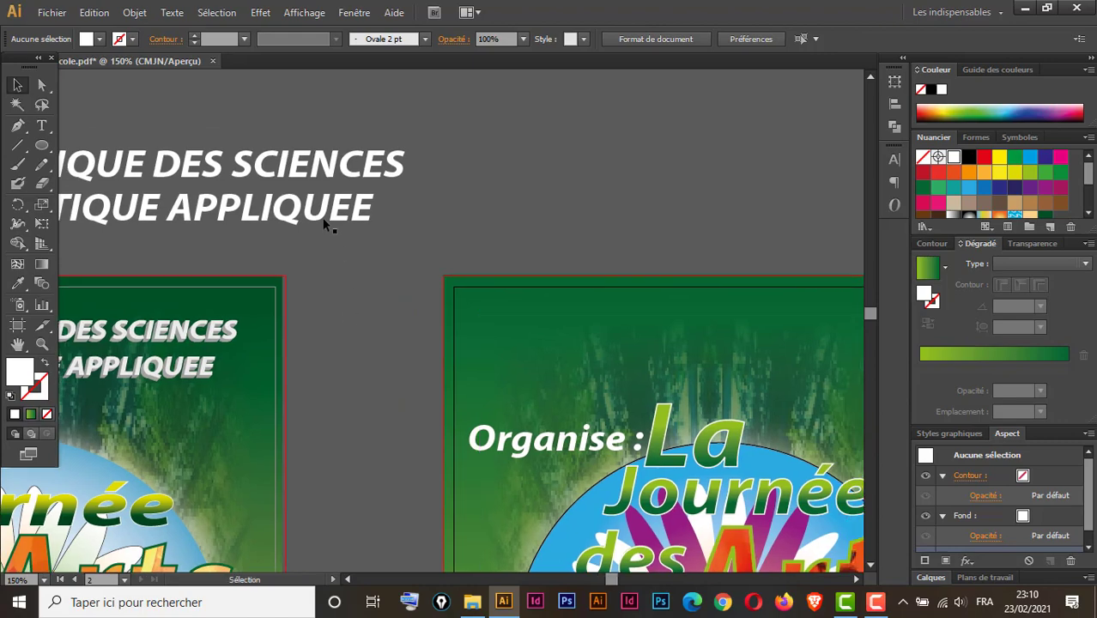
drag(335, 206, 798, 305)
mouse_move(610, 348)
mouse_down()
mouse_move(594, 298)
mouse_move(423, 291)
mouse_up()
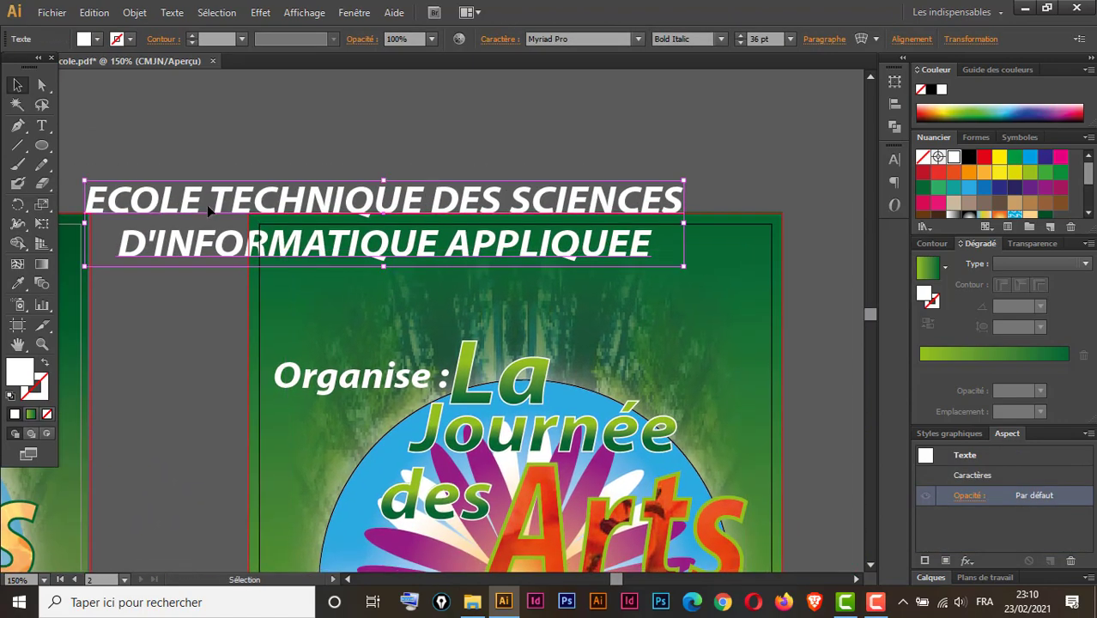
drag(226, 215, 349, 252)
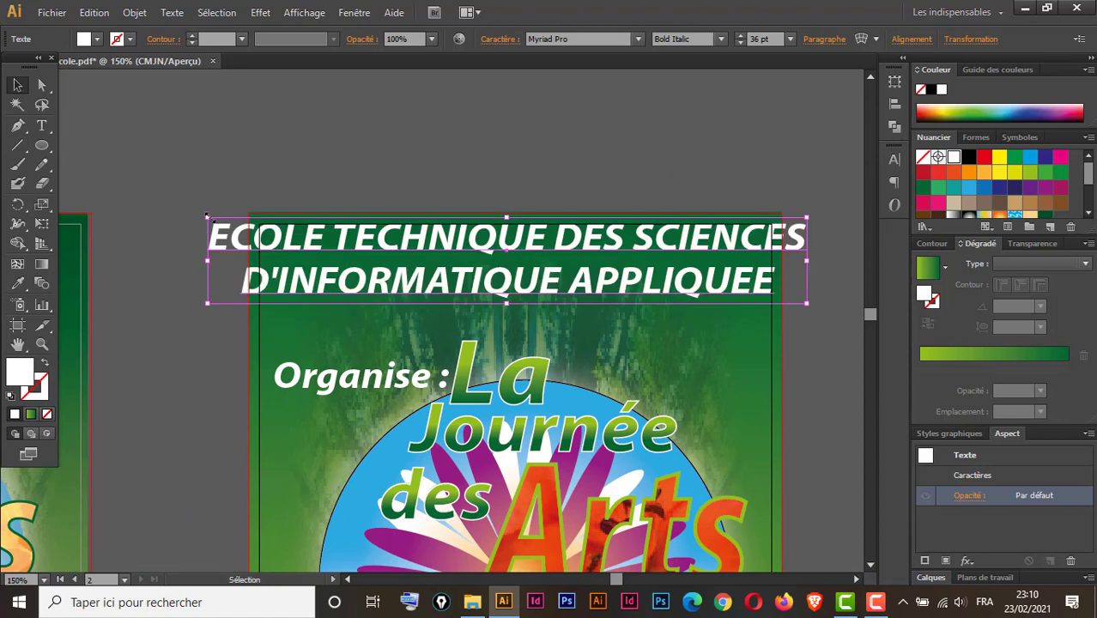
drag(207, 217, 283, 246)
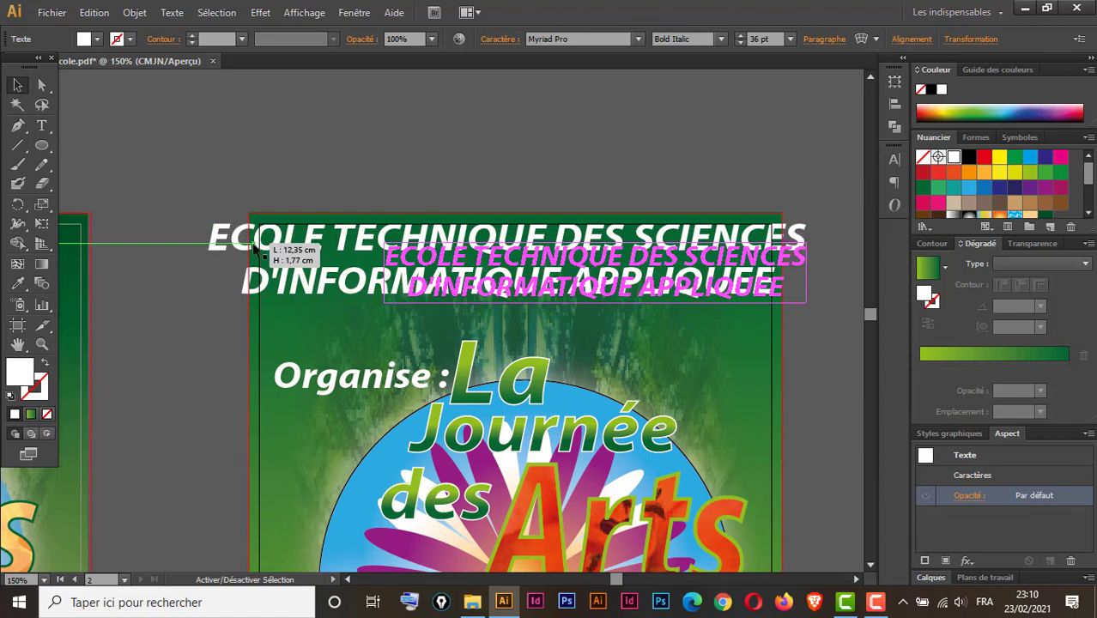
mouse_move(583, 266)
mouse_down()
mouse_move(507, 285)
mouse_move(509, 276)
mouse_up()
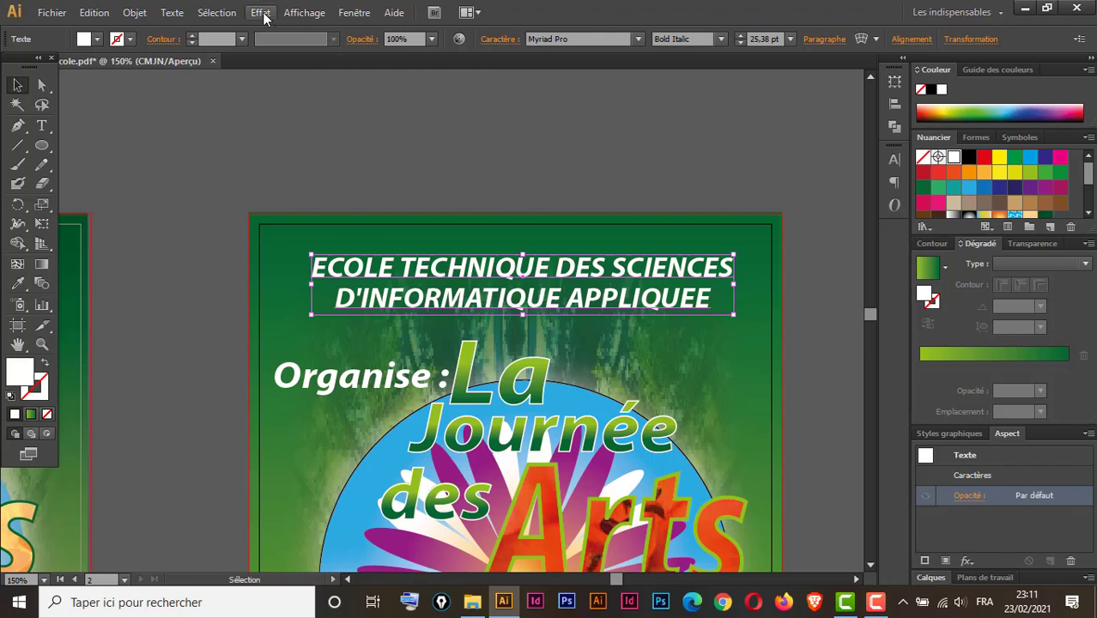
drag(571, 225, 381, 162)
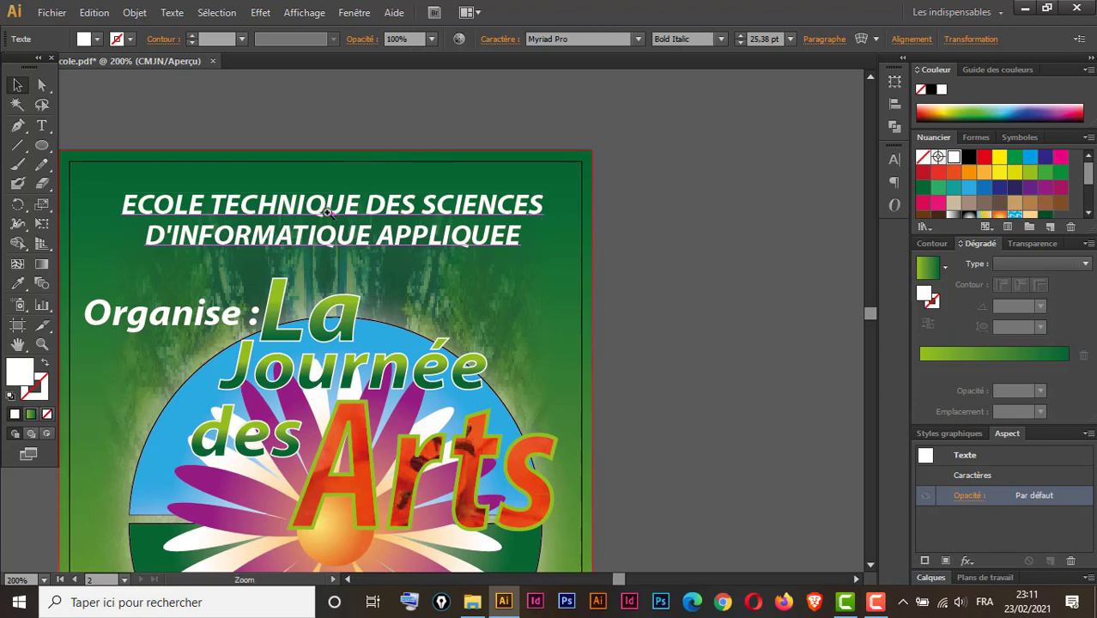
key(ctrl+plus)
mouse_move(533, 200)
mouse_down()
mouse_move(477, 98)
mouse_move(485, 81)
mouse_up()
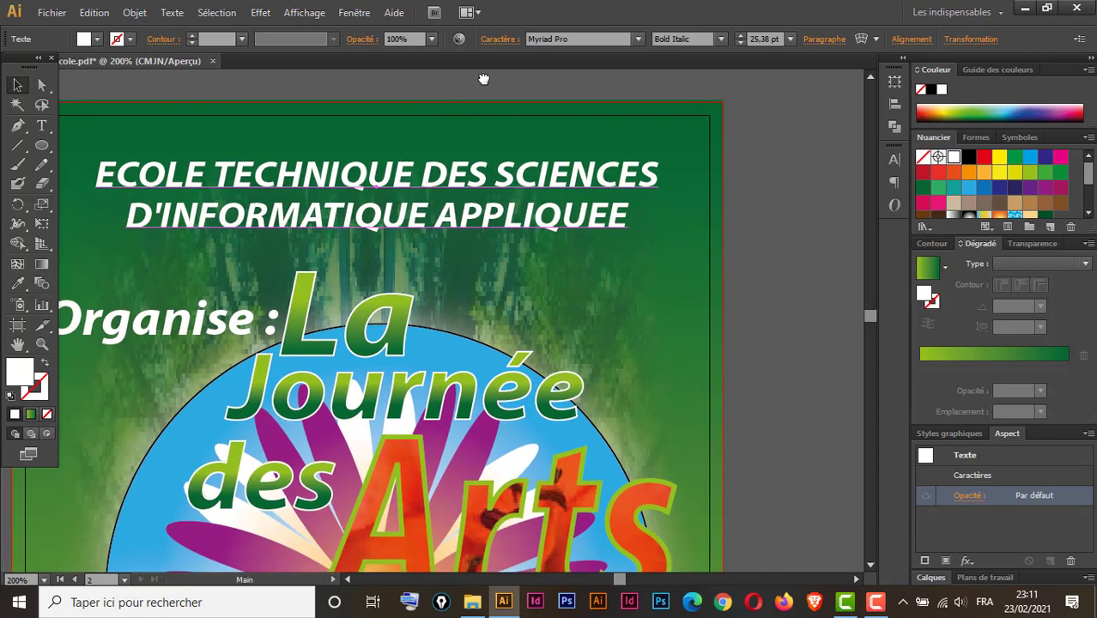
- Preview a 3D Extrude & Bevel on the title with 7 pt extrusion depth
click(262, 13)
mouse_move(343, 104)
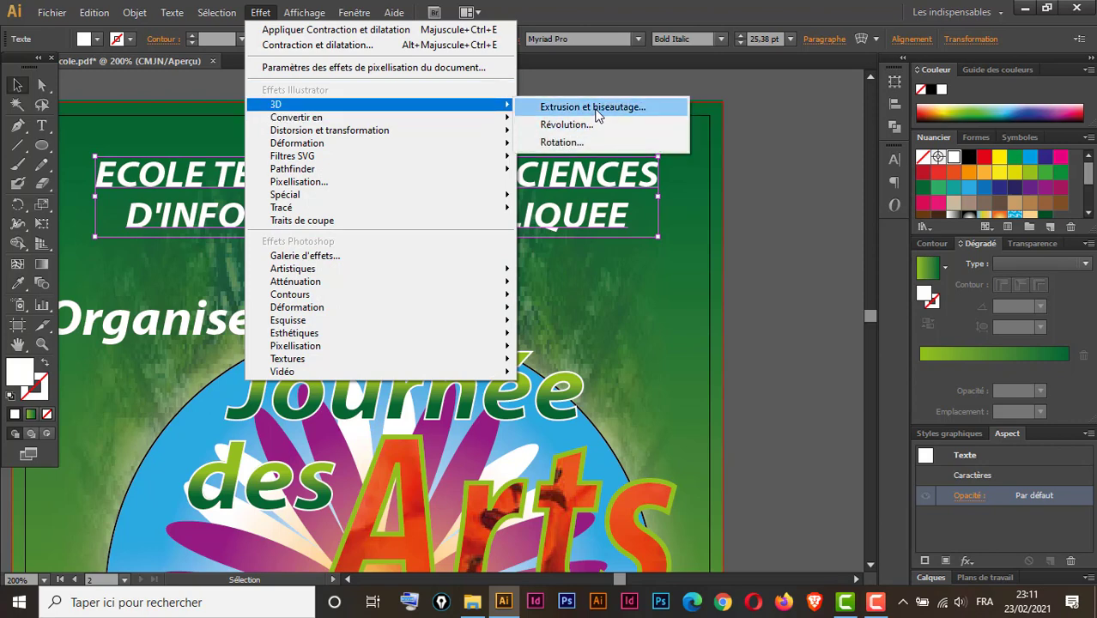
click(594, 108)
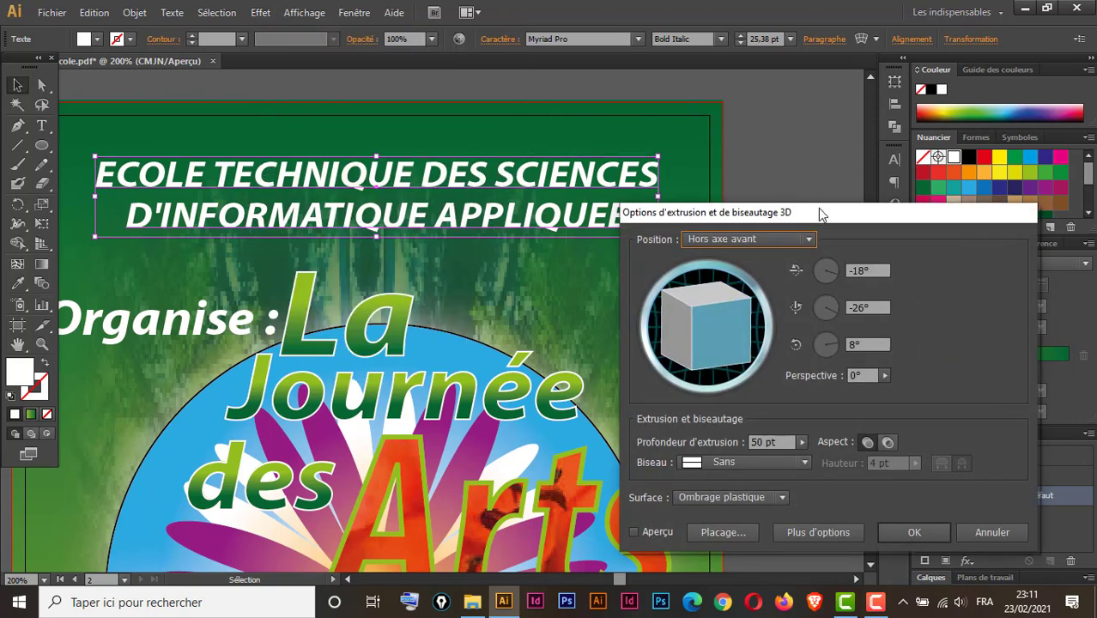
drag(818, 210, 884, 169)
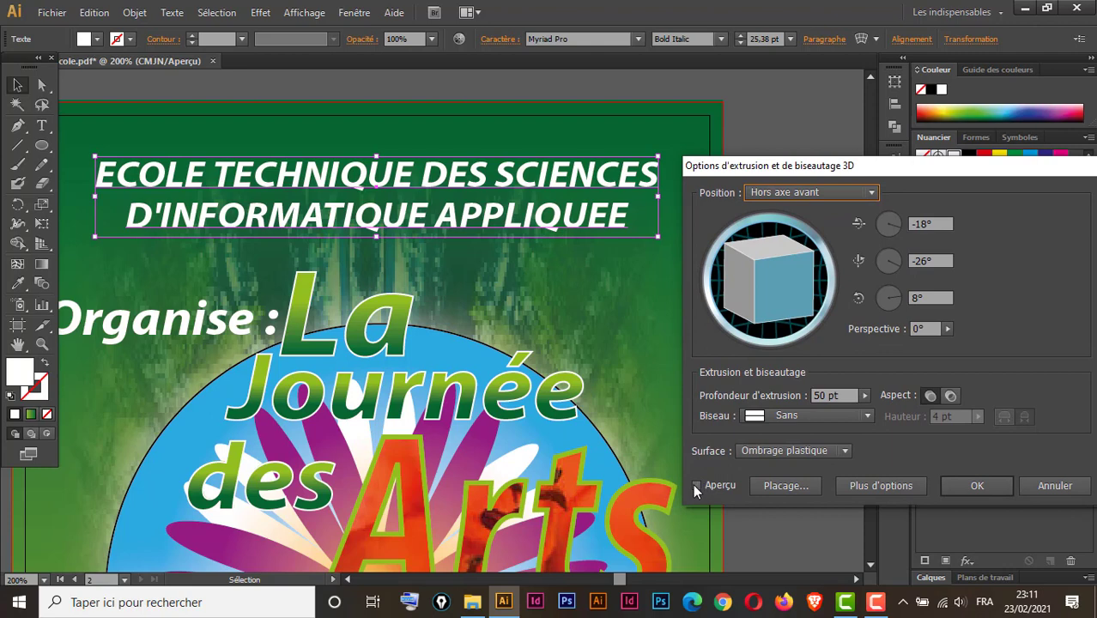
click(696, 485)
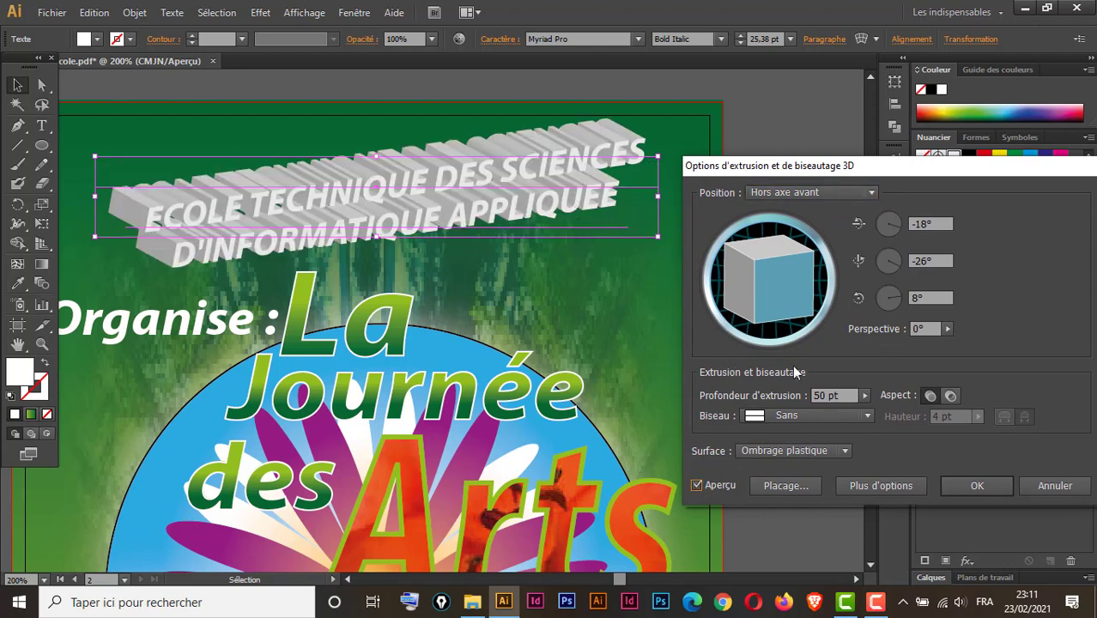
click(837, 397)
text(11)
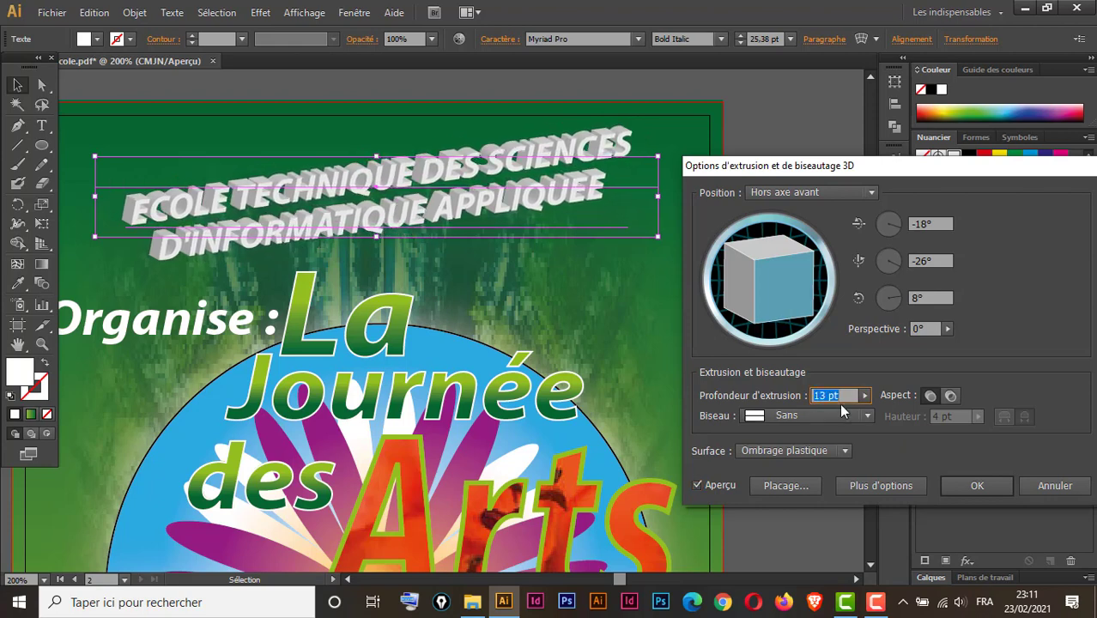
key(Down)
key(Down)
key(Down)
key(Down)
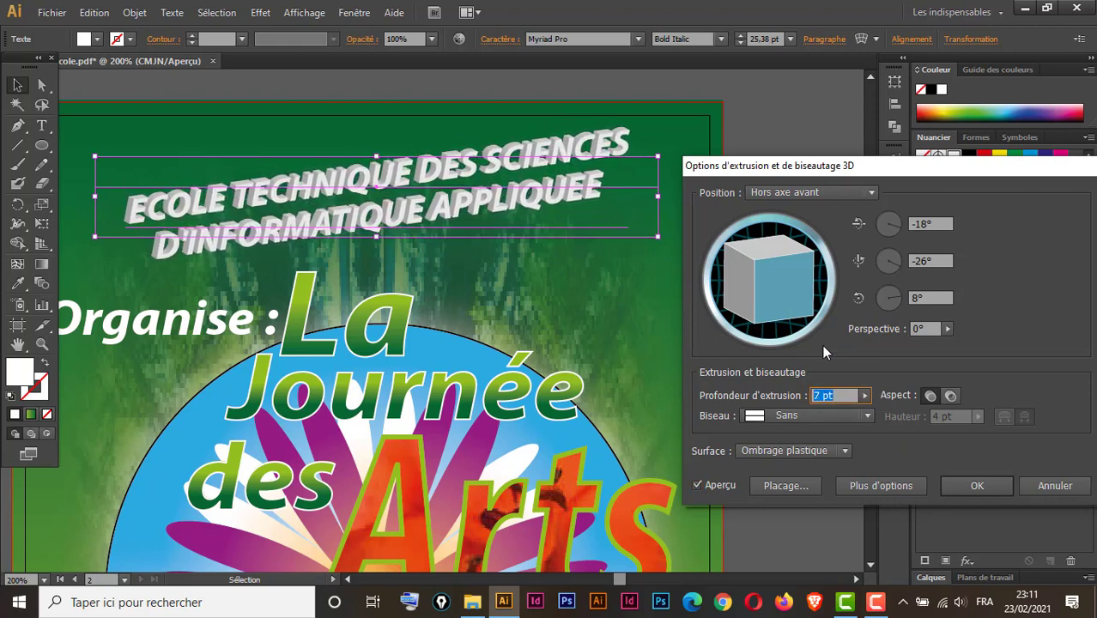
- Rotate the 3D title to a near-frontal angle of 2°, -14°, 0°
drag(767, 303, 758, 295)
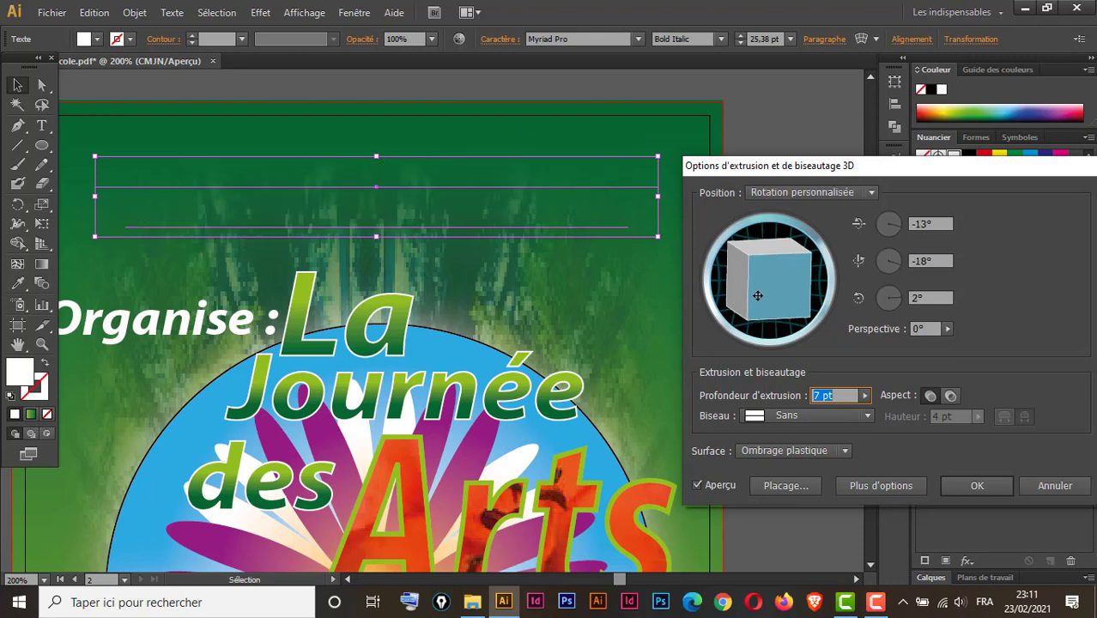
drag(765, 274, 763, 271)
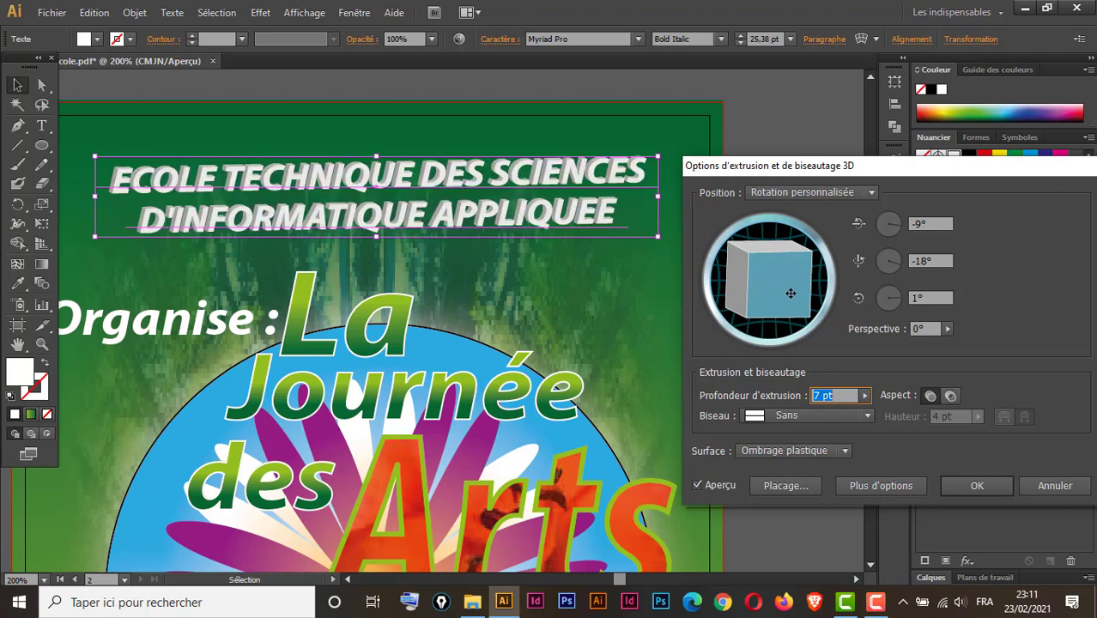
drag(756, 265, 757, 264)
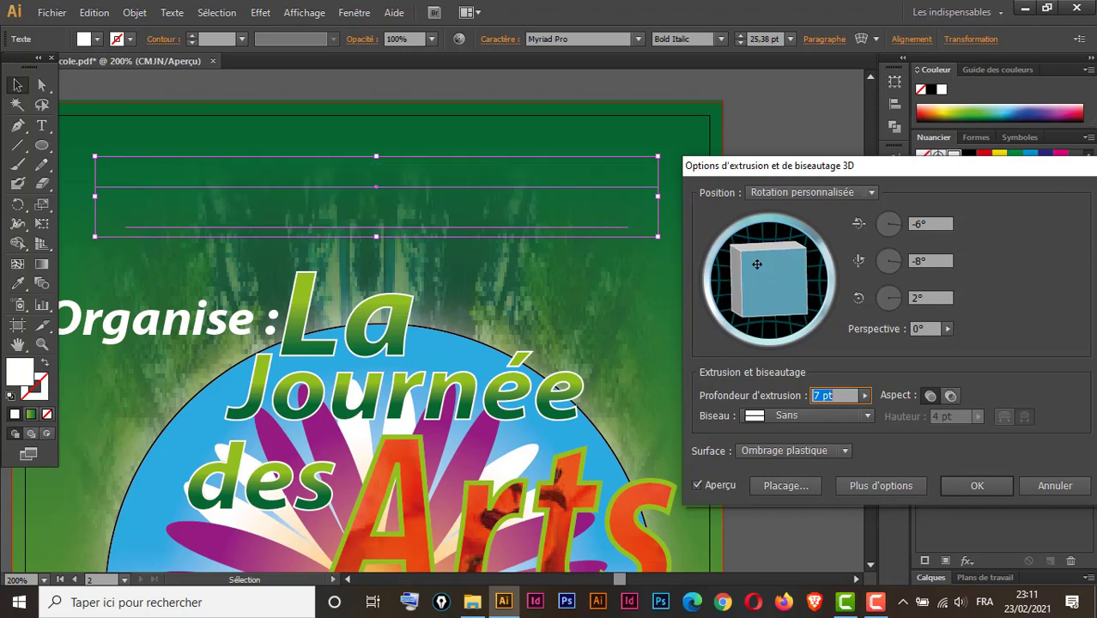
click(827, 193)
click(795, 230)
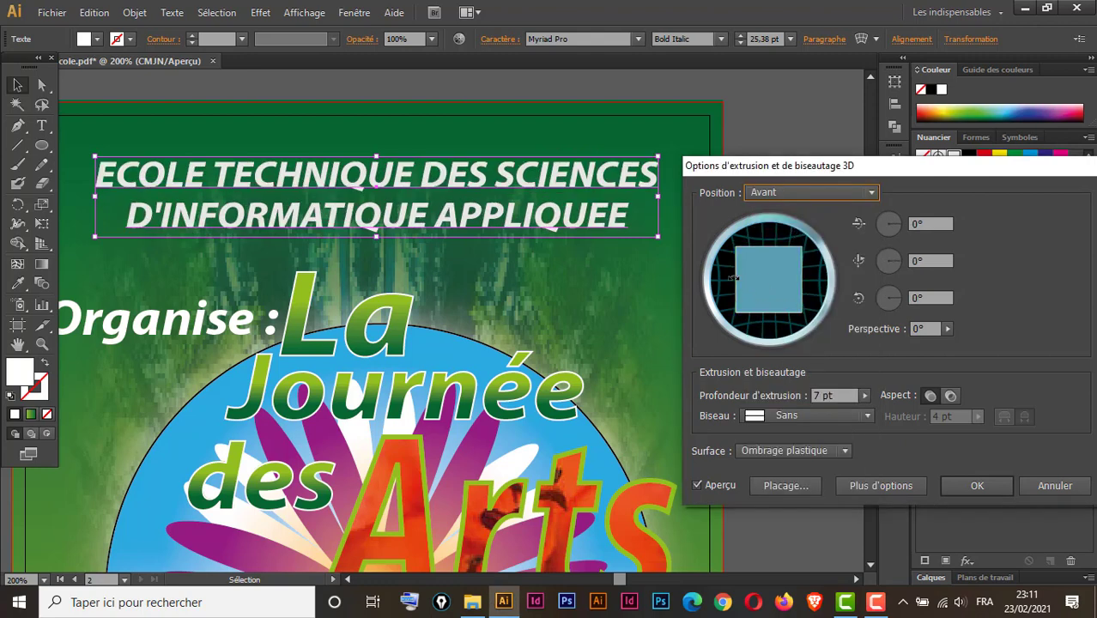
drag(738, 276, 740, 276)
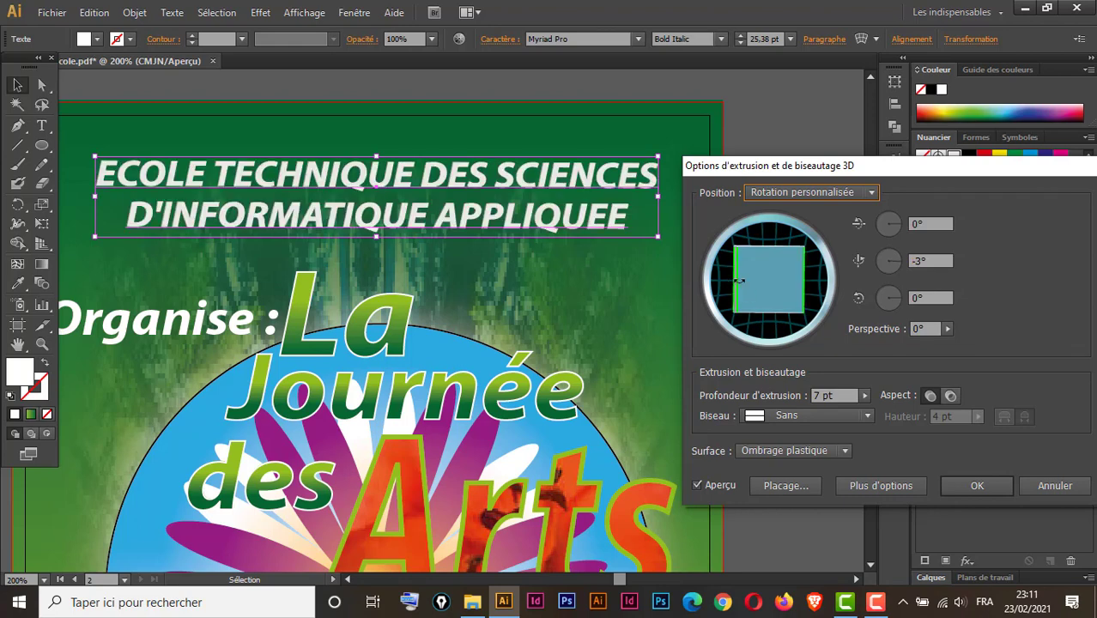
drag(738, 279, 746, 282)
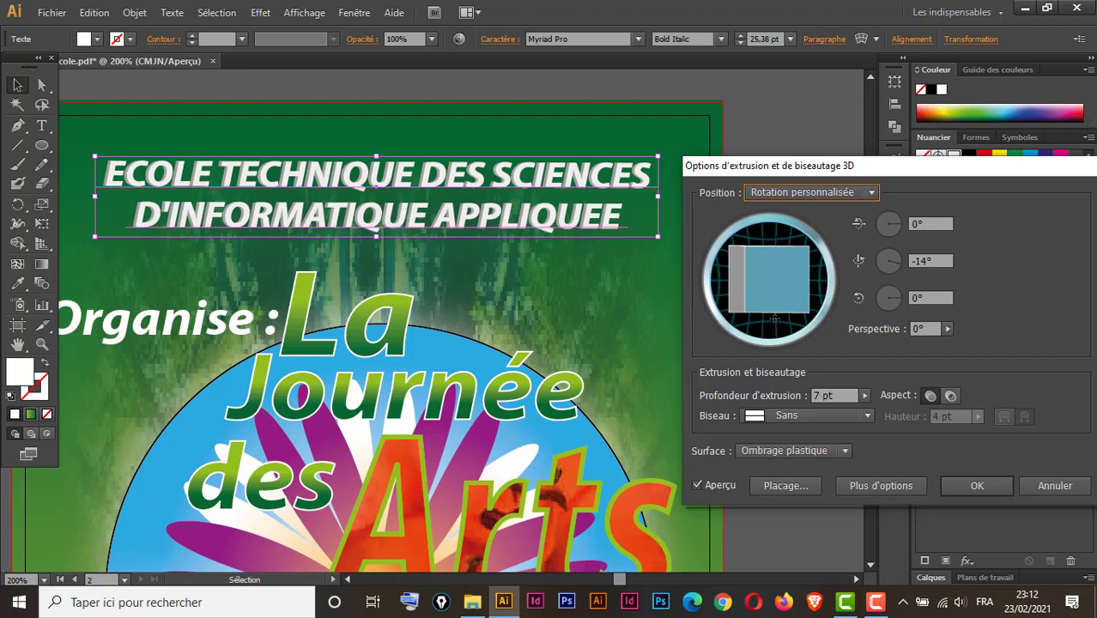
drag(774, 319, 775, 313)
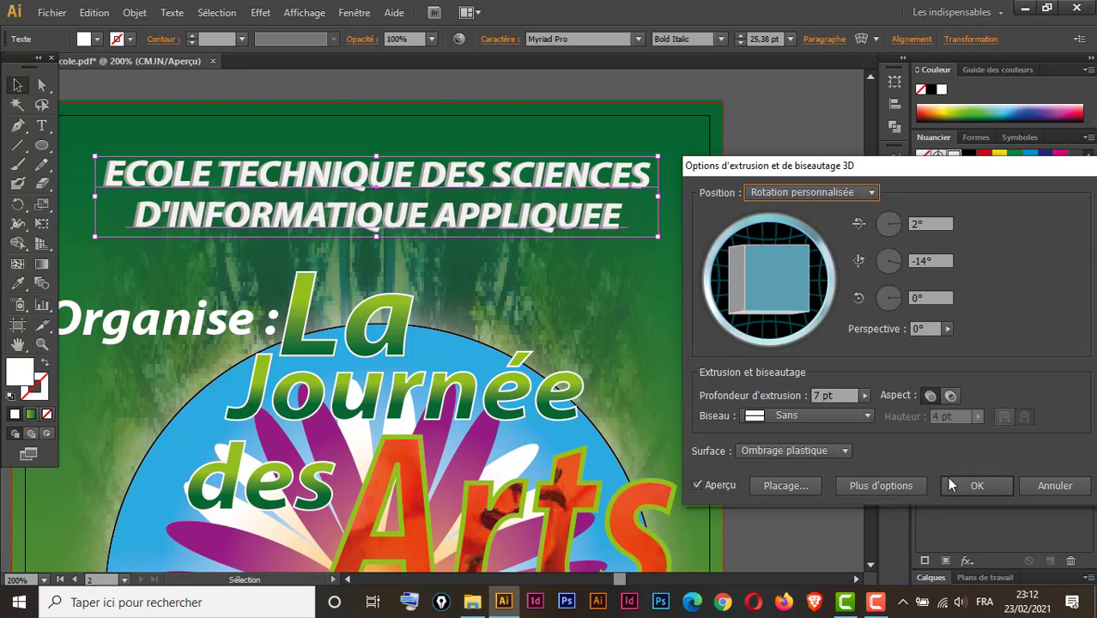
- Apply the 3D extrusion to the title and zoom out to see both flyers
click(978, 485)
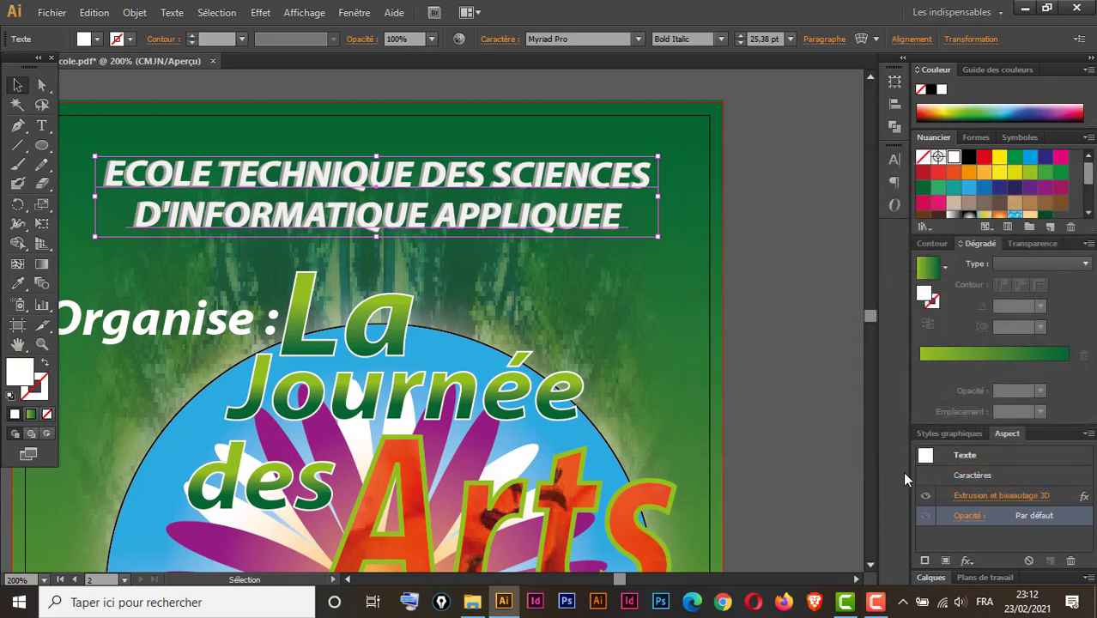
key(ctrl+minus)
key(ctrl+minus)
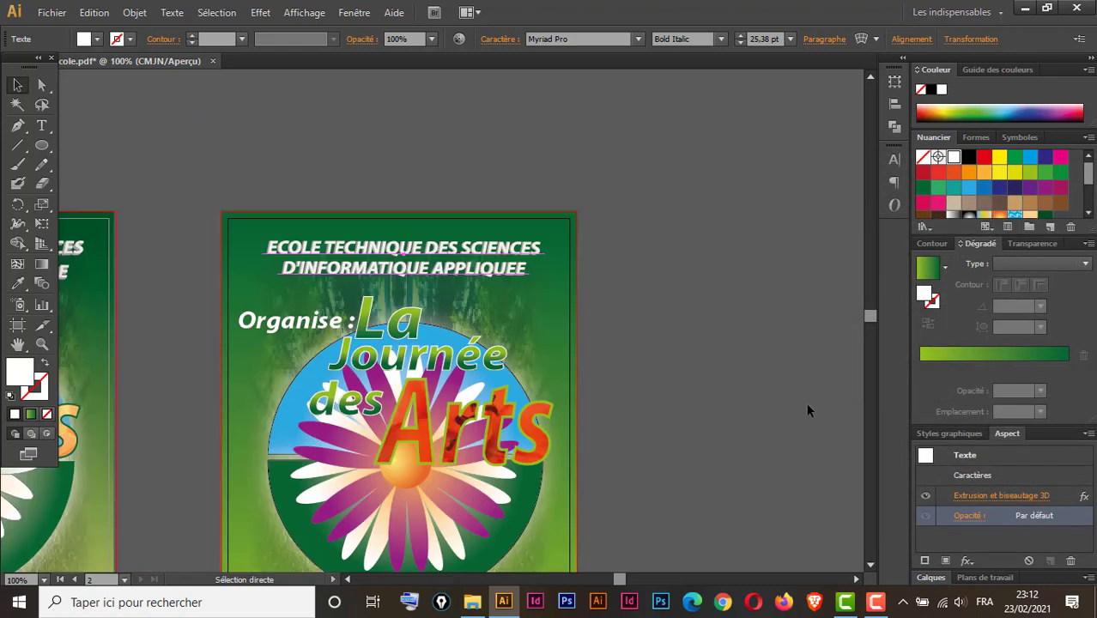
key(ctrl+minus)
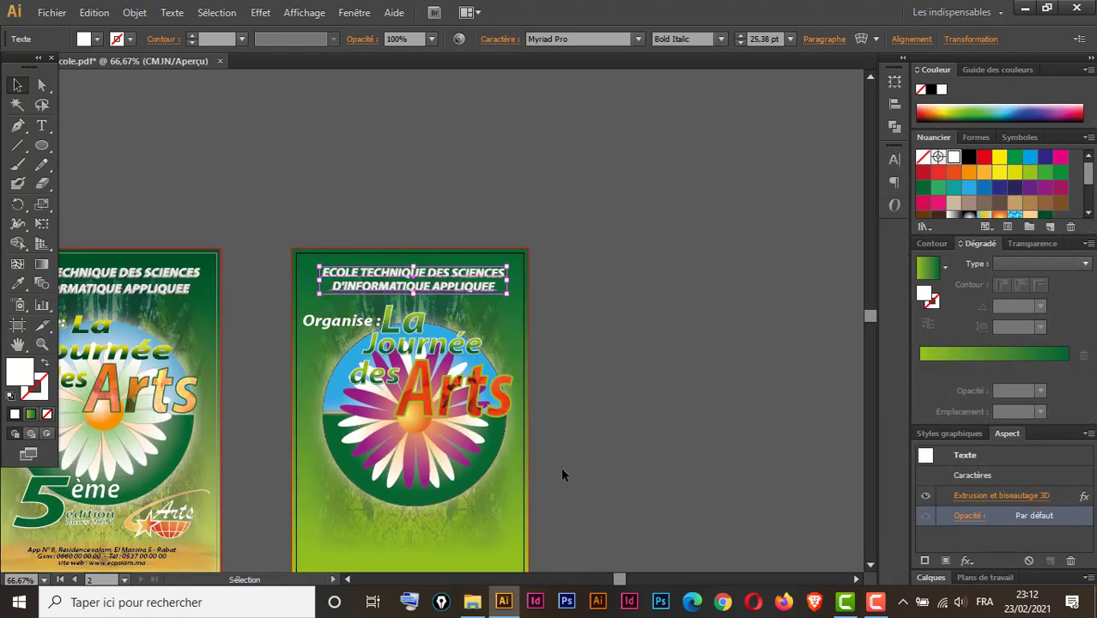
drag(434, 490, 597, 322)
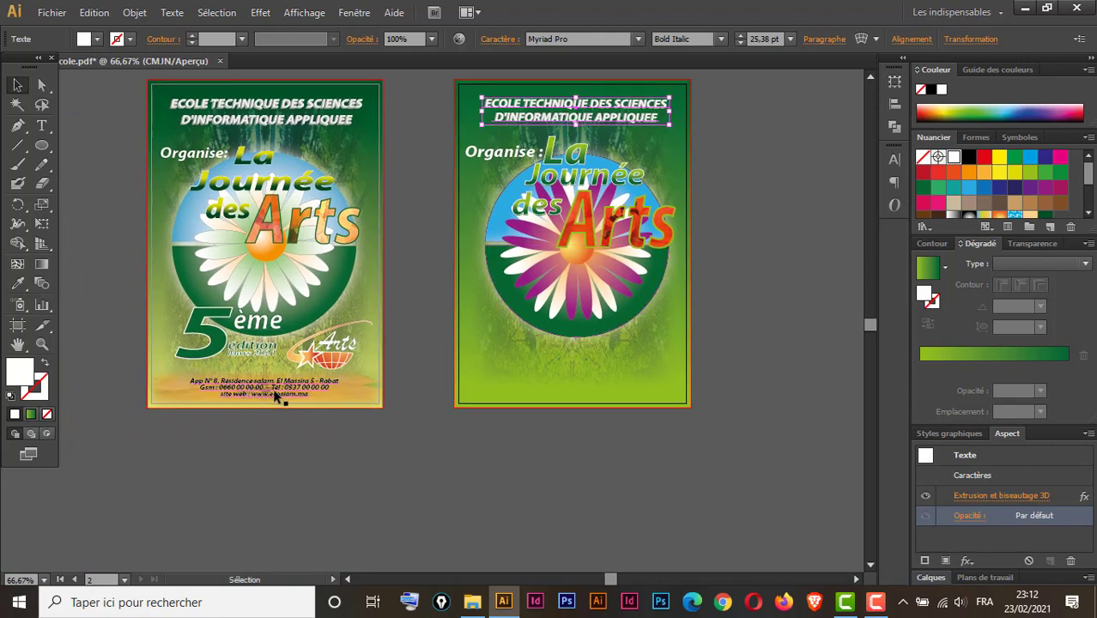
- Zoom into the first flyer's footer and start a new text on the pasteboard below it
key(ctrl+space)
click(248, 352)
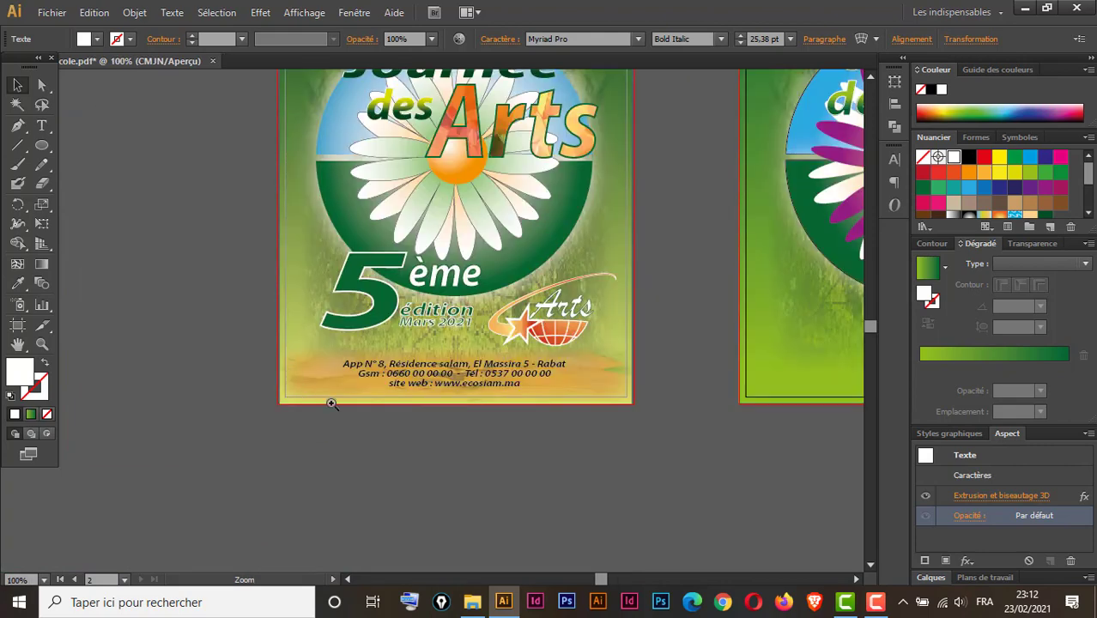
click(409, 314)
drag(479, 338, 363, 381)
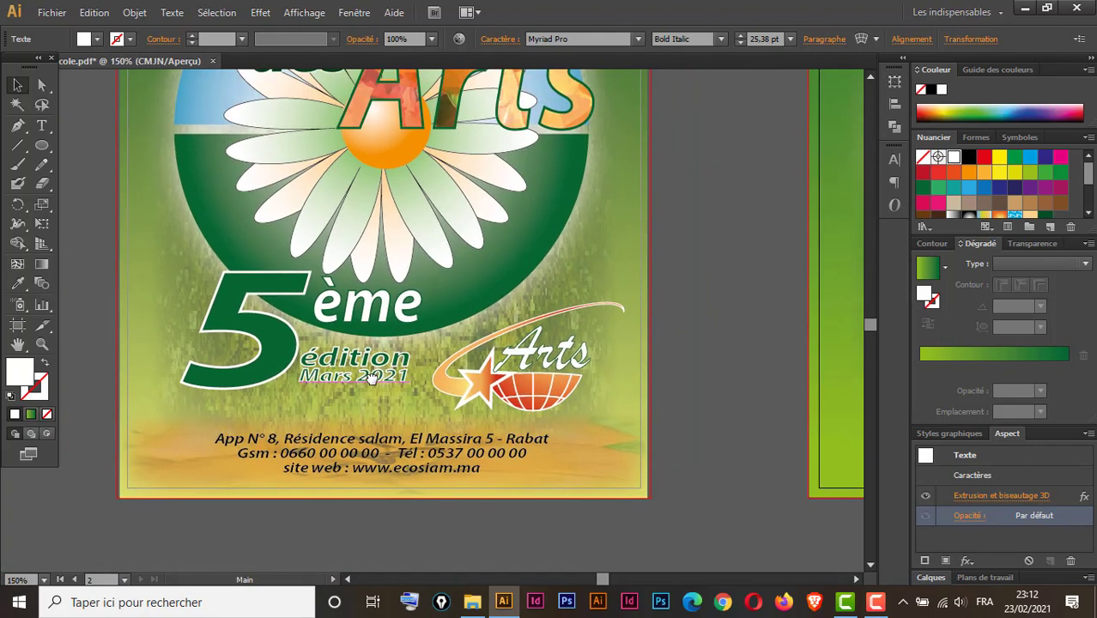
click(41, 125)
drag(283, 532, 391, 351)
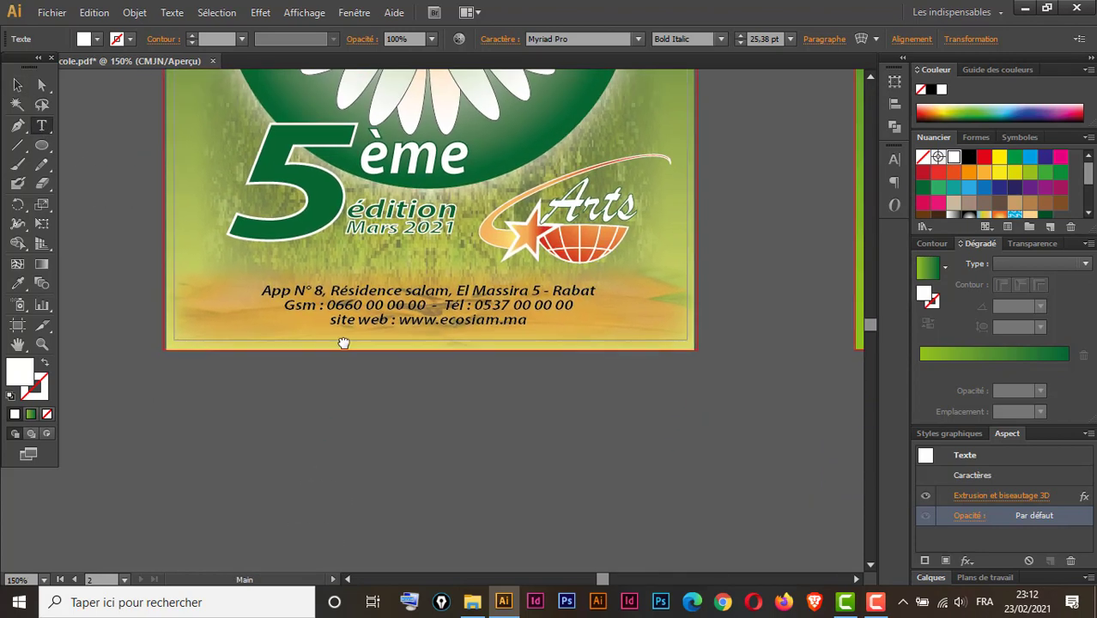
click(293, 468)
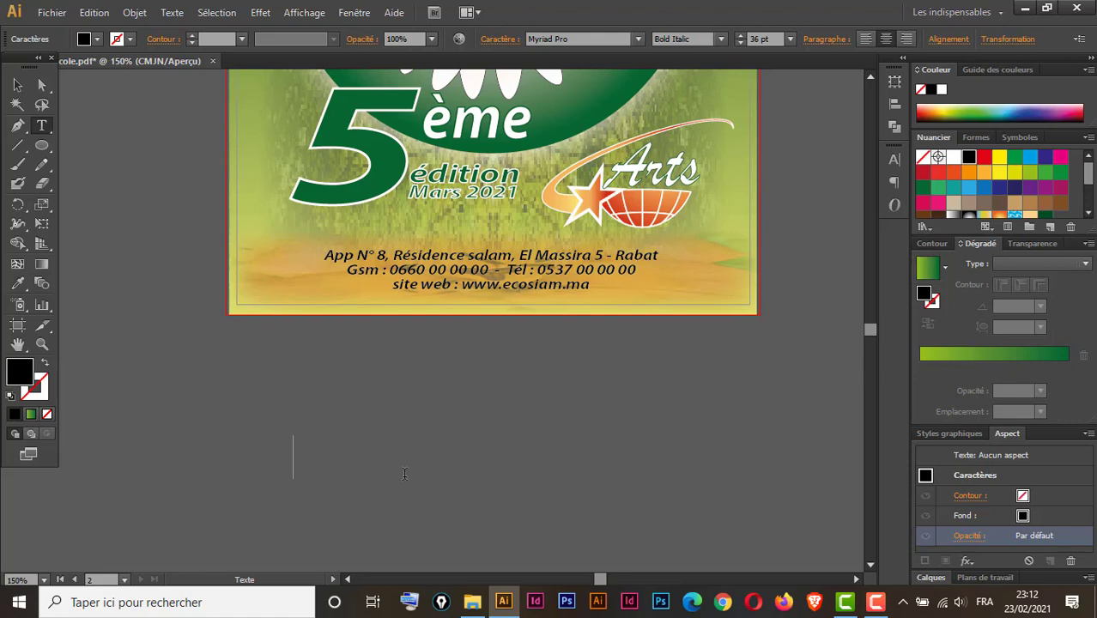
- Type a '5' and scale it up to about 200 pt
text(5)
key(Escape)
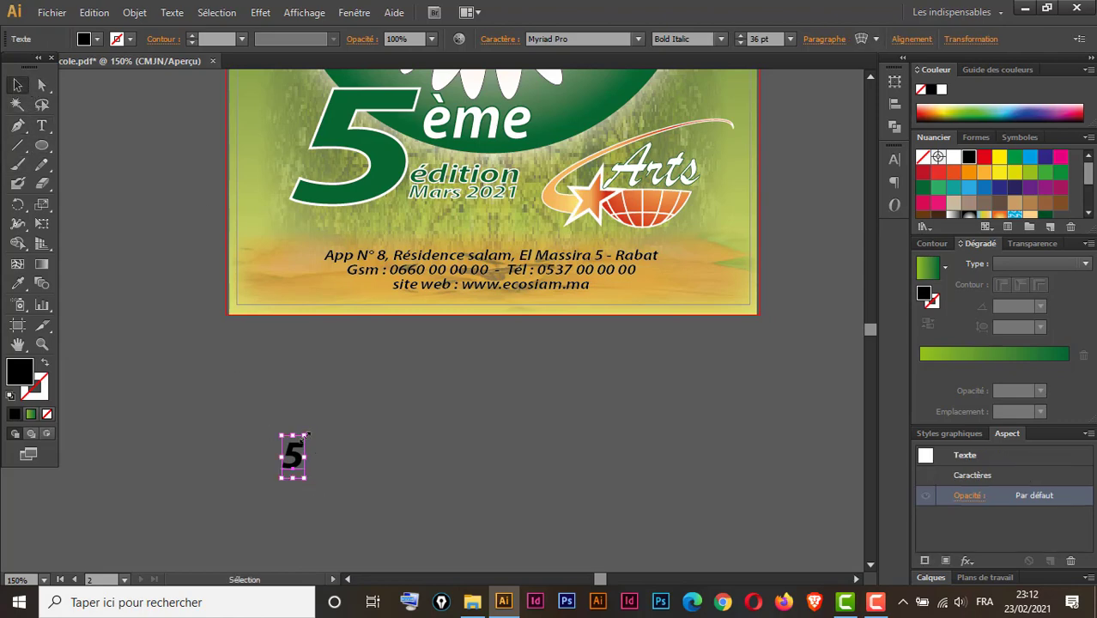
mouse_move(305, 436)
mouse_down()
mouse_move(508, 244)
mouse_move(403, 296)
mouse_up()
drag(404, 472, 376, 535)
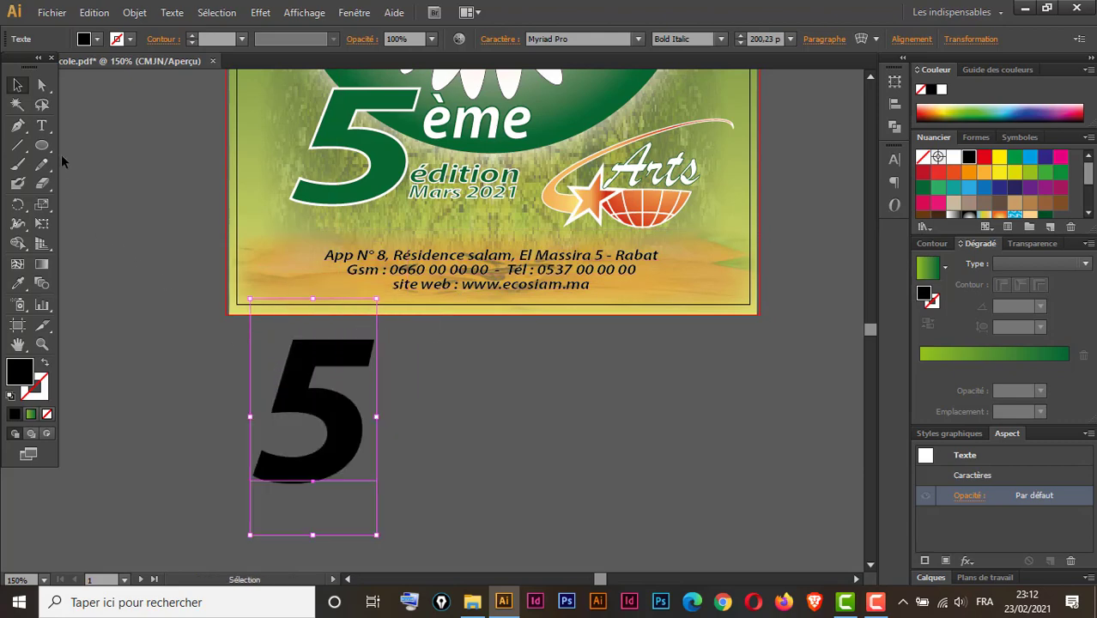
- Add a separate 'ème' text and place it beside the top right of the 5
click(42, 125)
click(406, 378)
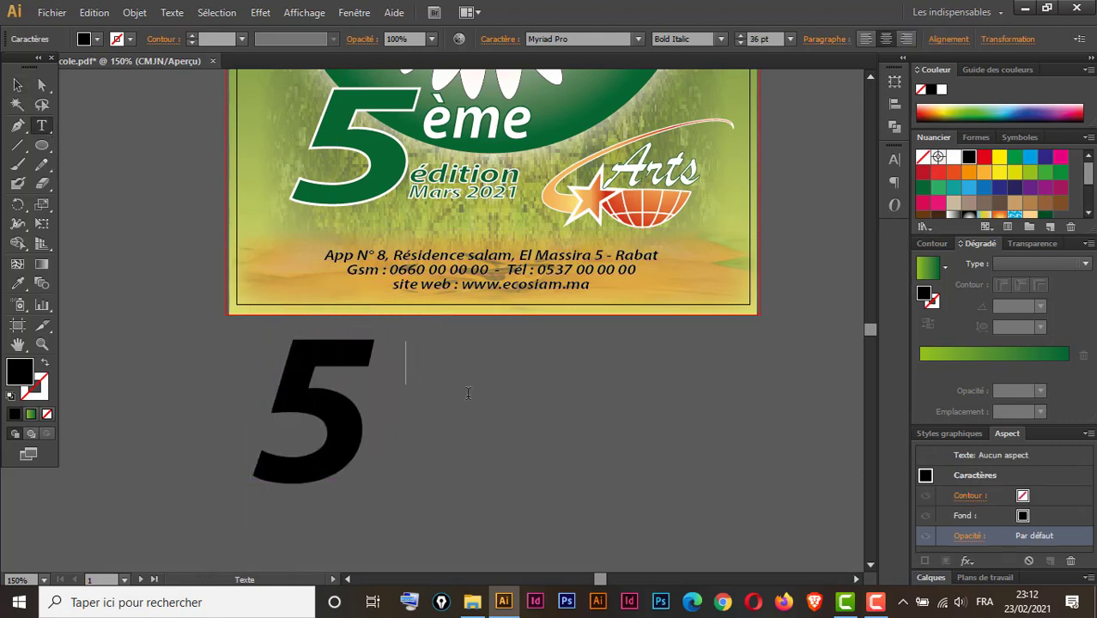
text(è)
text(me)
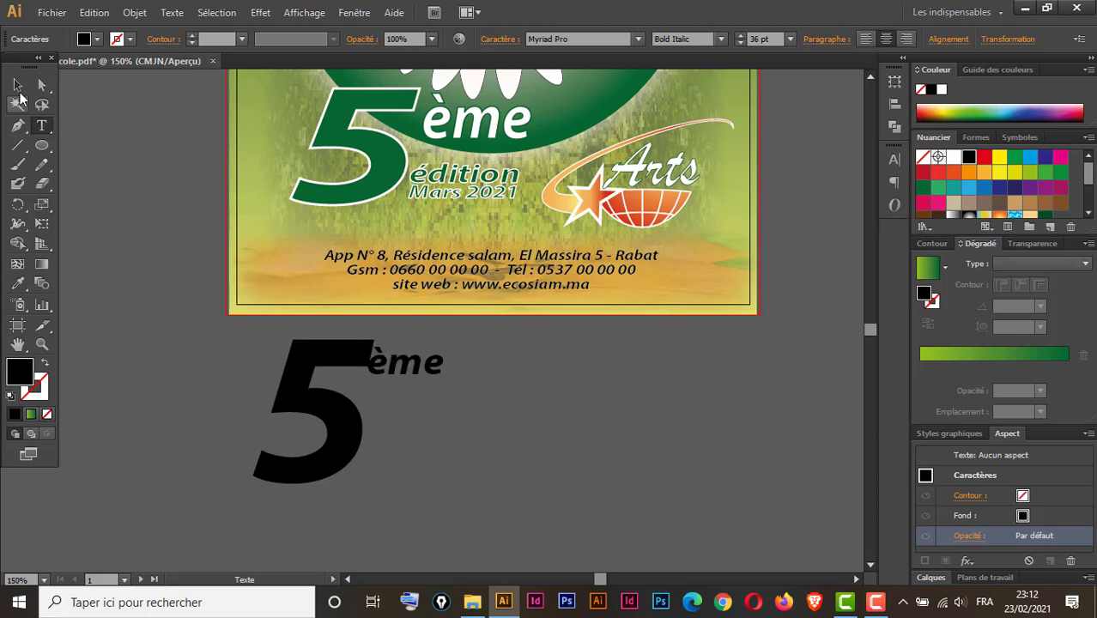
click(17, 84)
drag(437, 373, 476, 385)
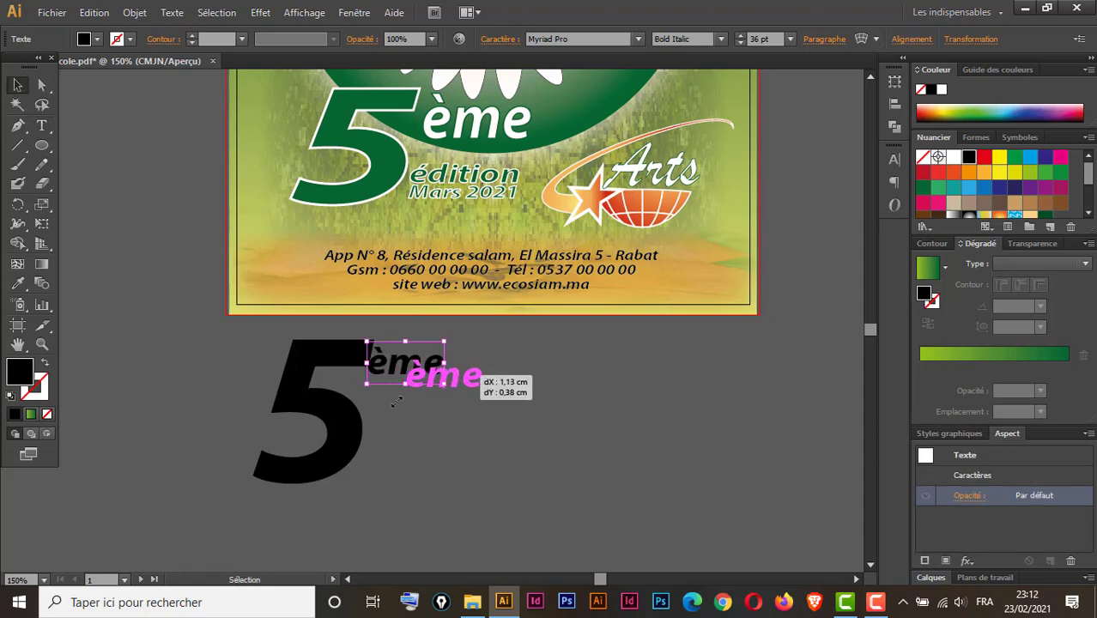
click(343, 437)
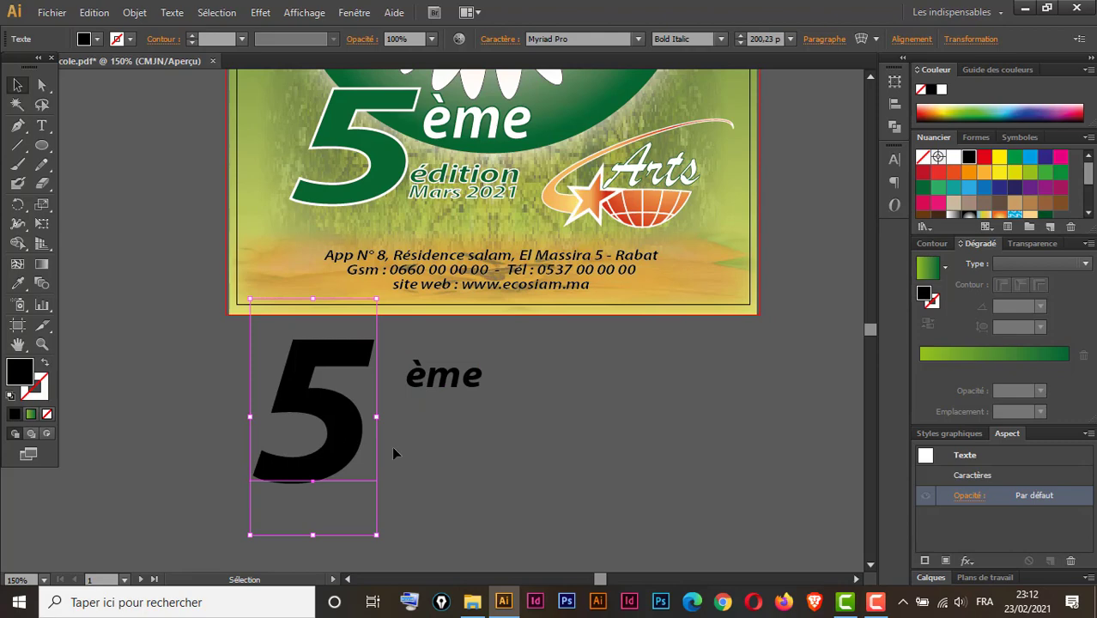
- Fill the large 5 with a dark green, adjusting its CMYK values
click(922, 189)
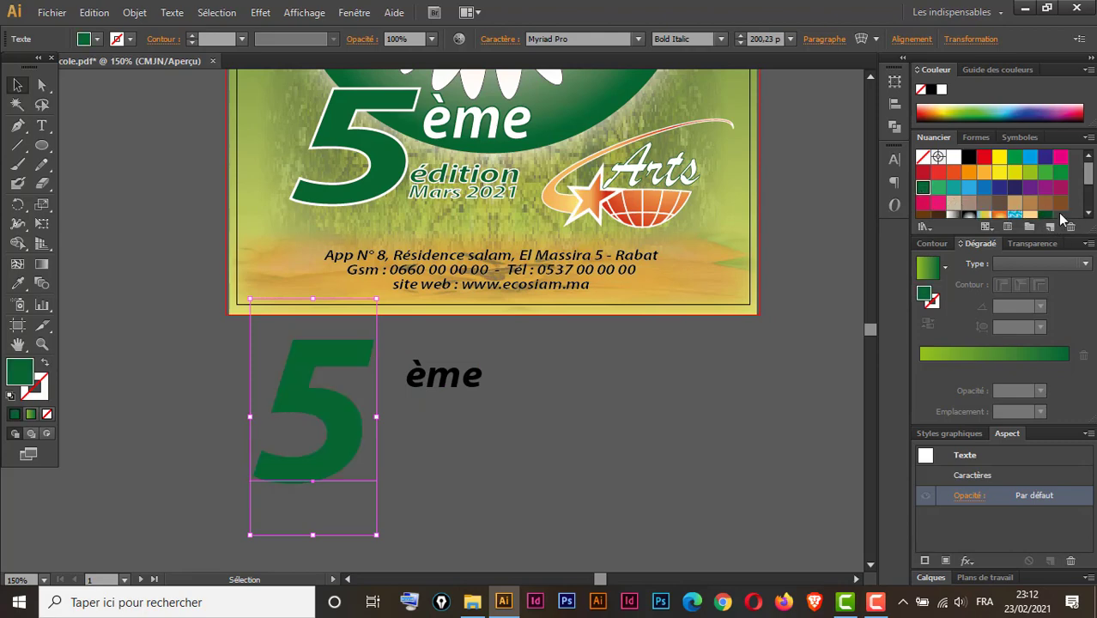
scroll(1064, 211, down, 1)
scroll(1064, 210, down, 1)
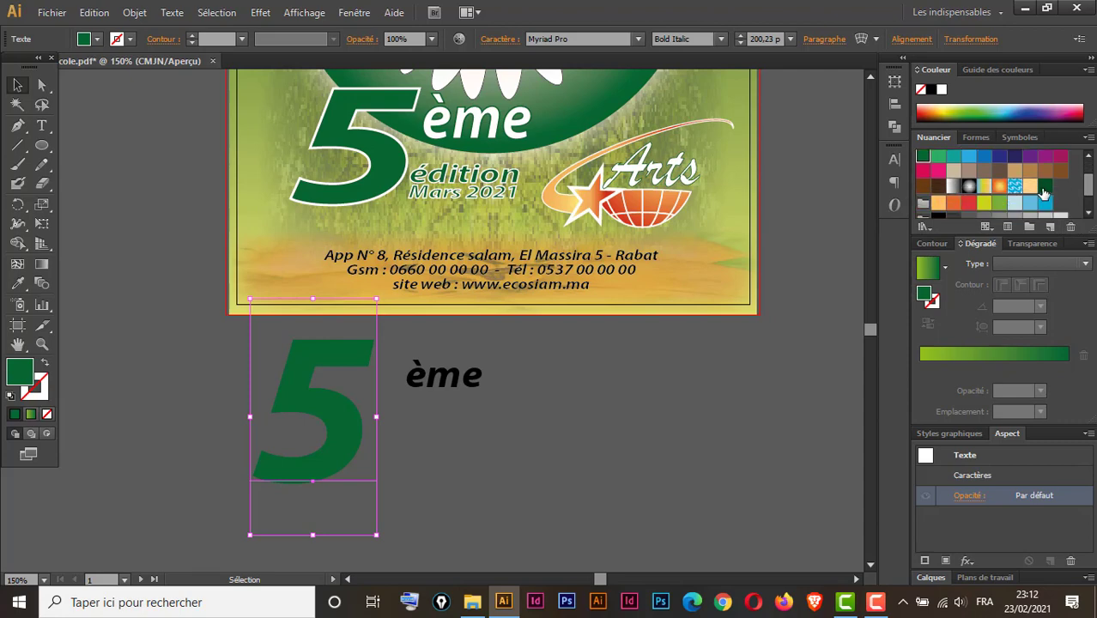
click(1044, 189)
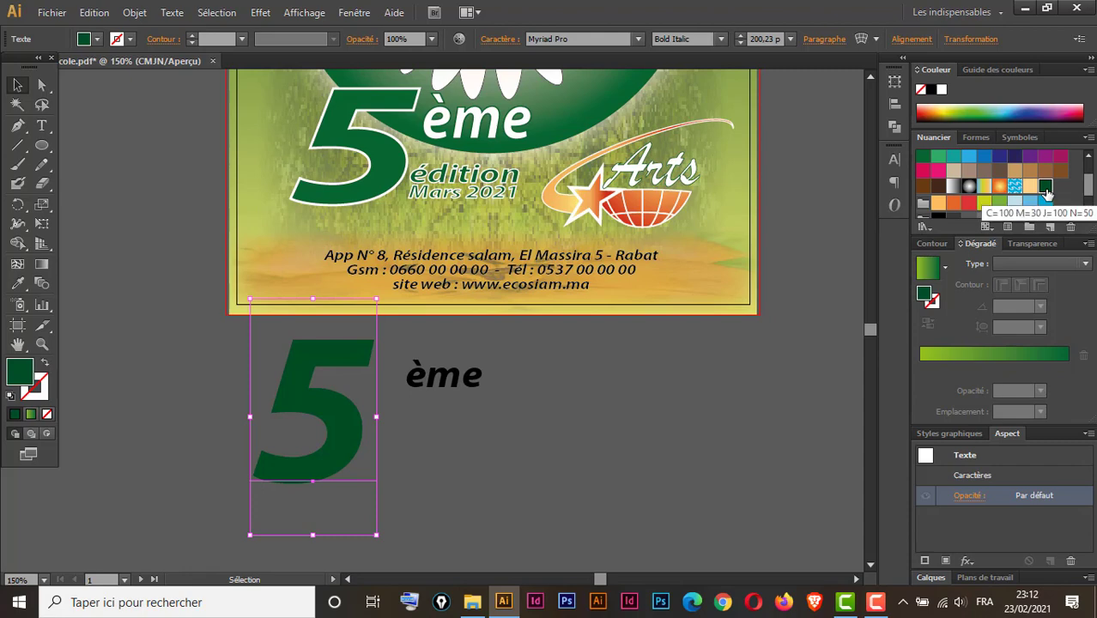
click(916, 71)
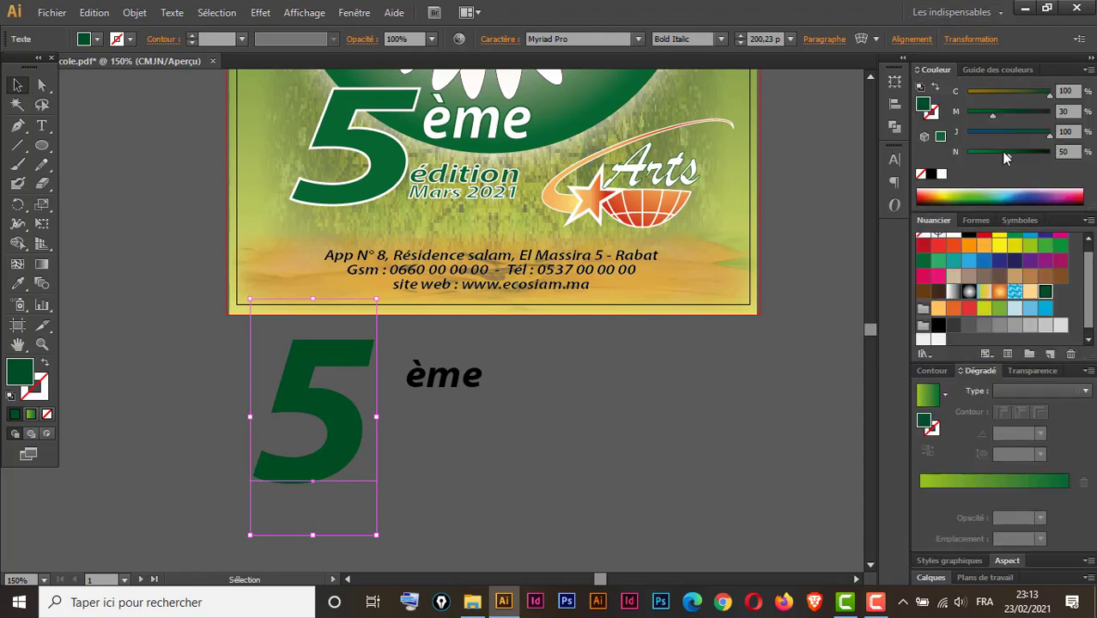
drag(1008, 158, 1021, 156)
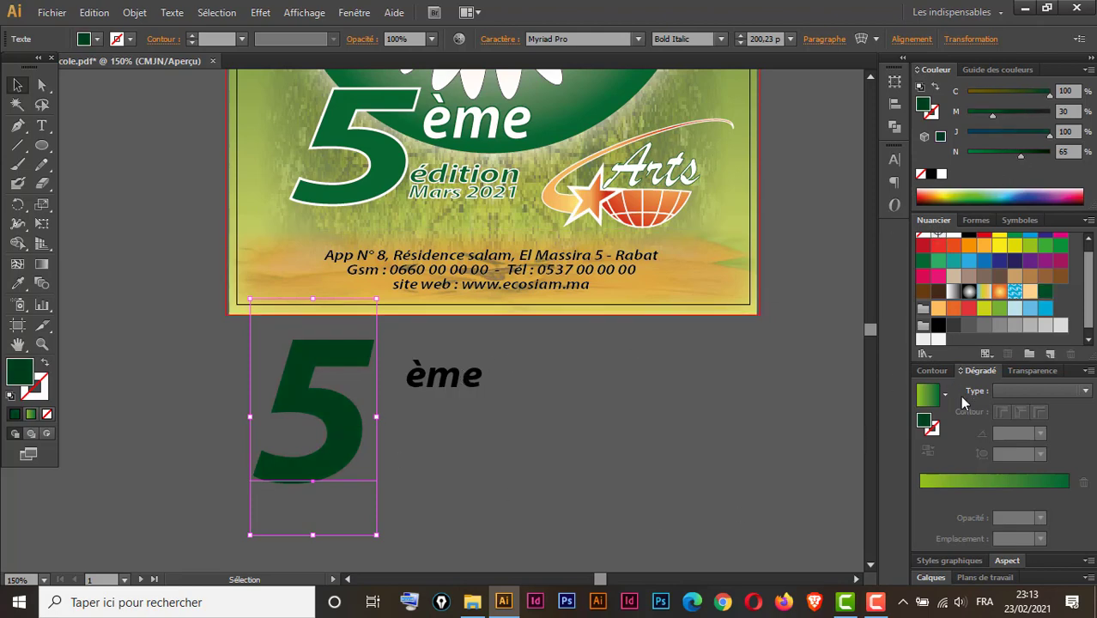
- Give the 5 a white outline with a 2 pt stroke weight
click(933, 370)
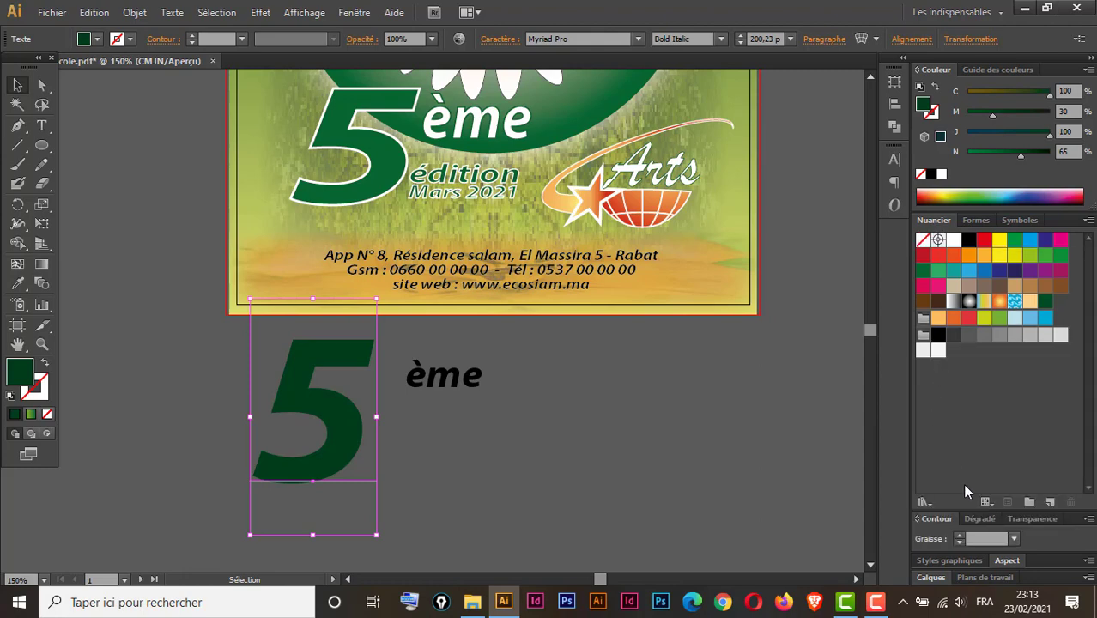
click(42, 396)
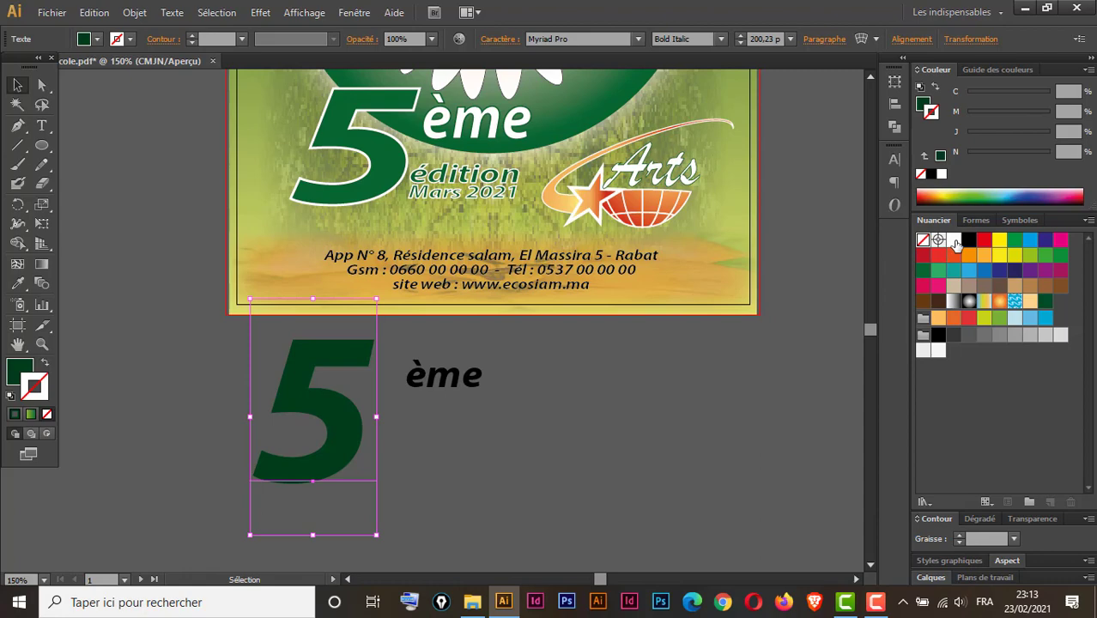
click(954, 241)
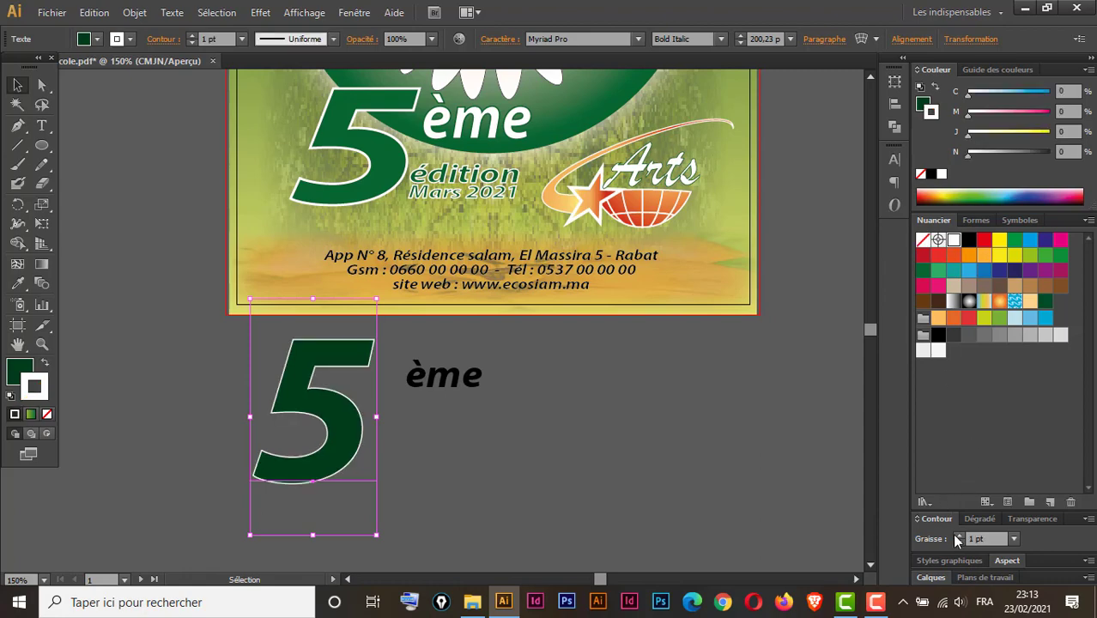
click(959, 535)
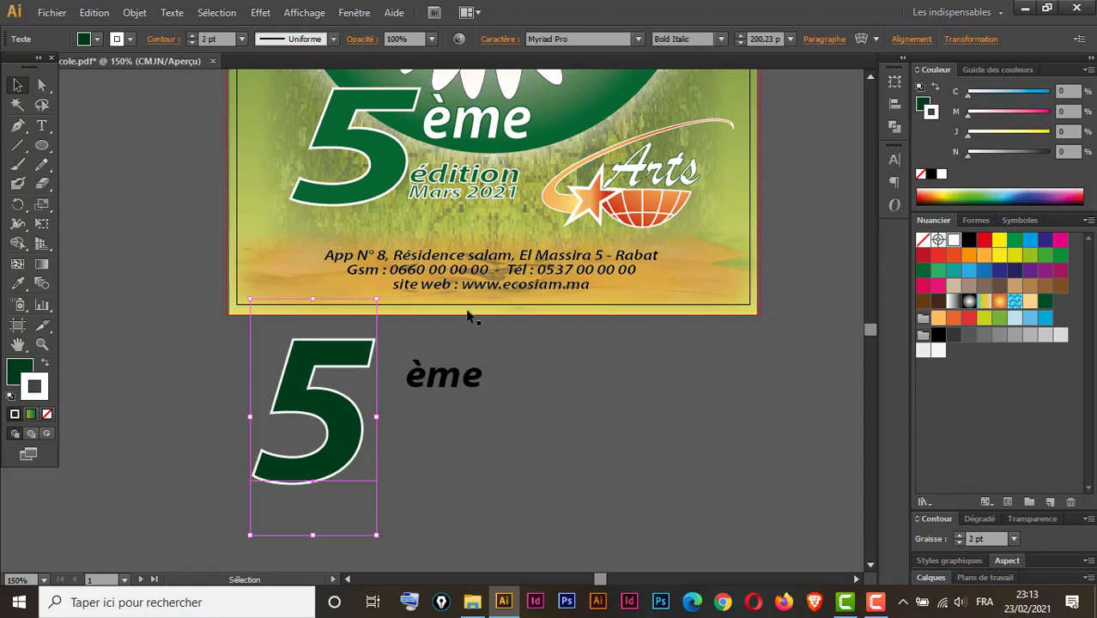
- Set the 'ème' text fill to the Blanc swatch
click(459, 385)
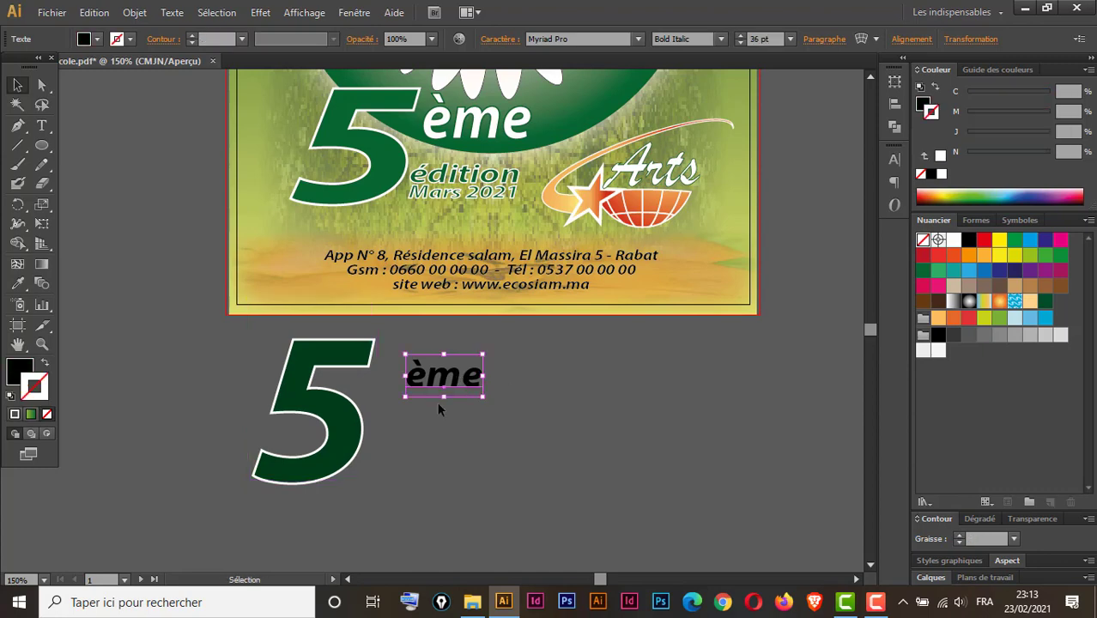
click(22, 371)
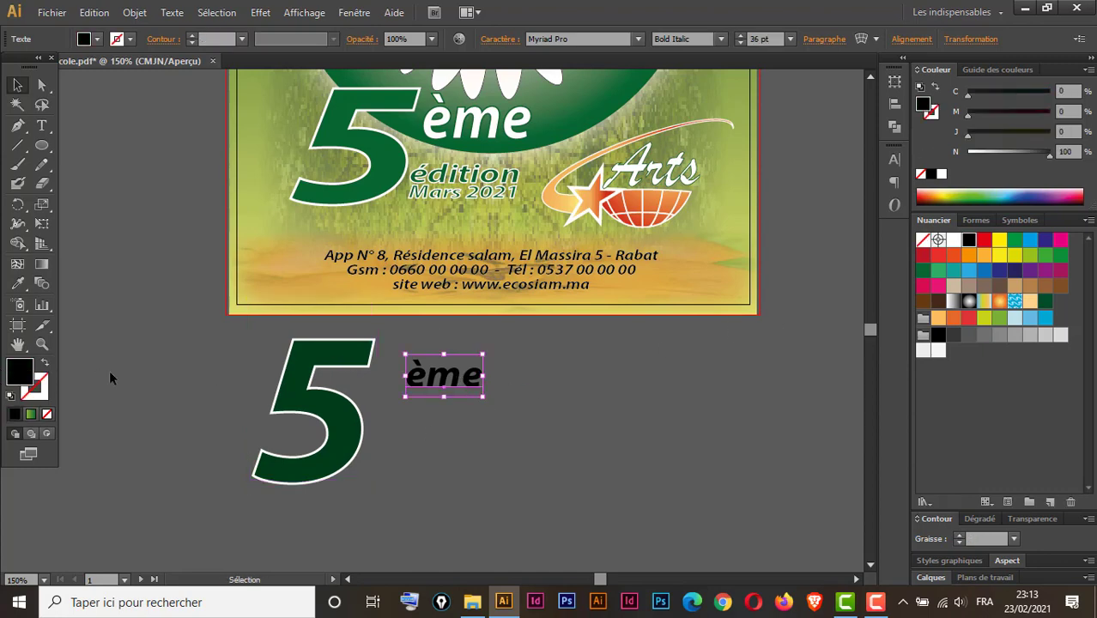
click(953, 241)
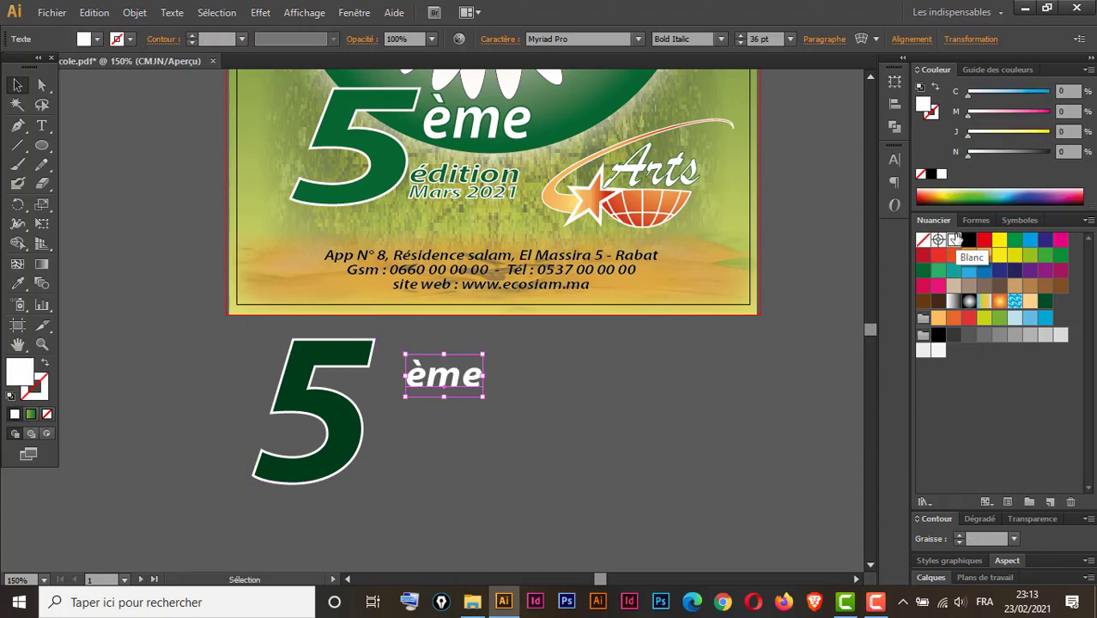
key(ctrl+minus)
key(ctrl+minus)
key(ctrl+minus)
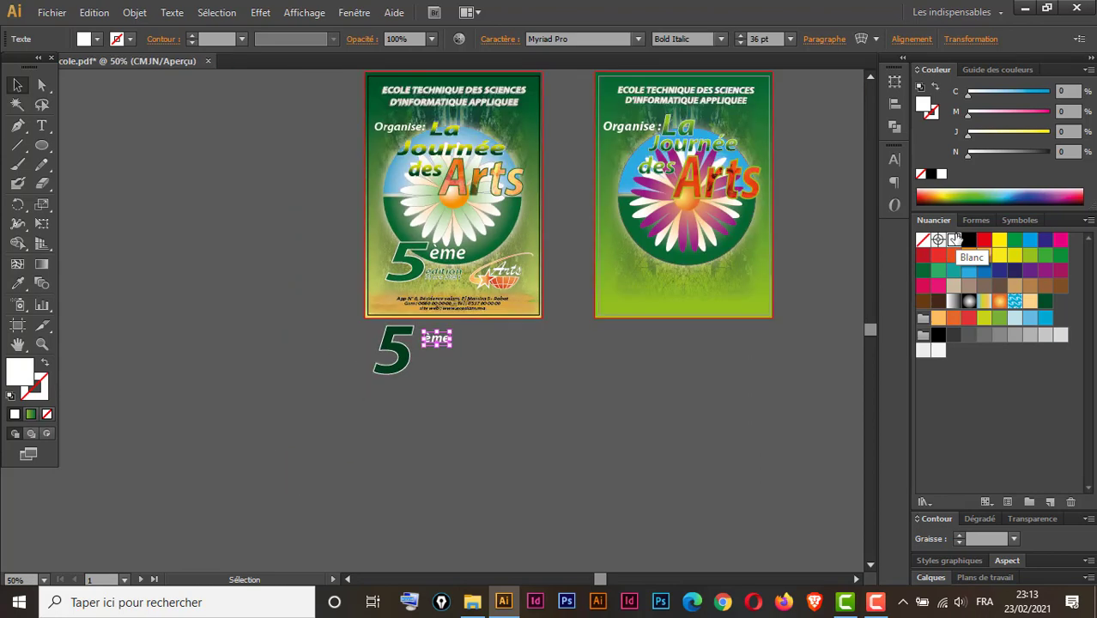
- Move 'ème' and the 5 onto the second flyer and shrink the 5 to match
drag(443, 342, 697, 267)
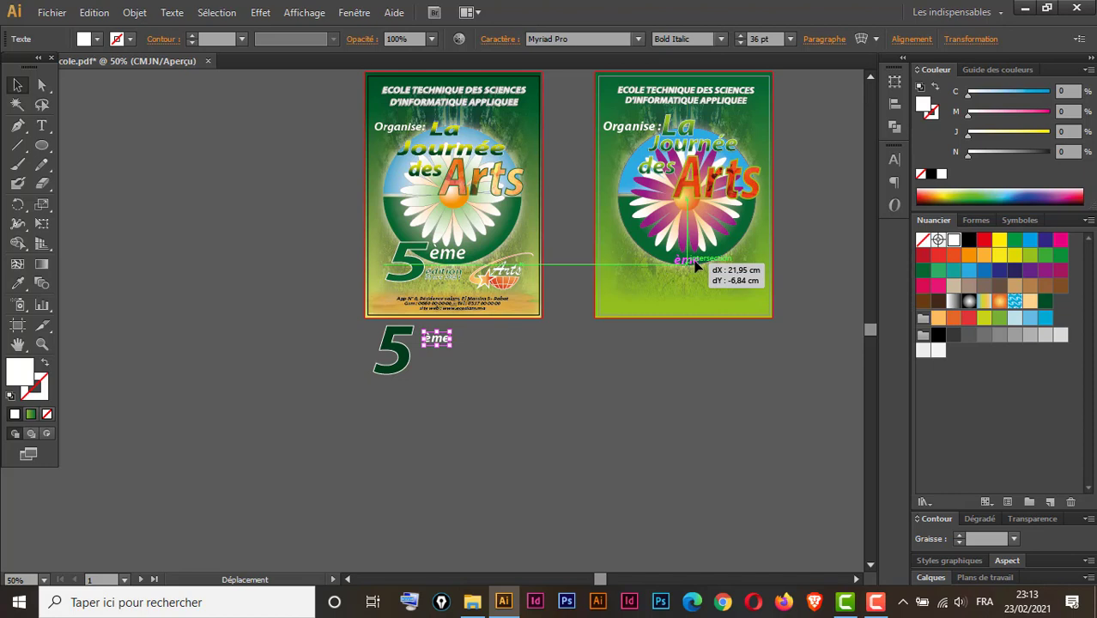
mouse_move(424, 334)
mouse_down()
mouse_move(601, 339)
mouse_move(654, 268)
mouse_up()
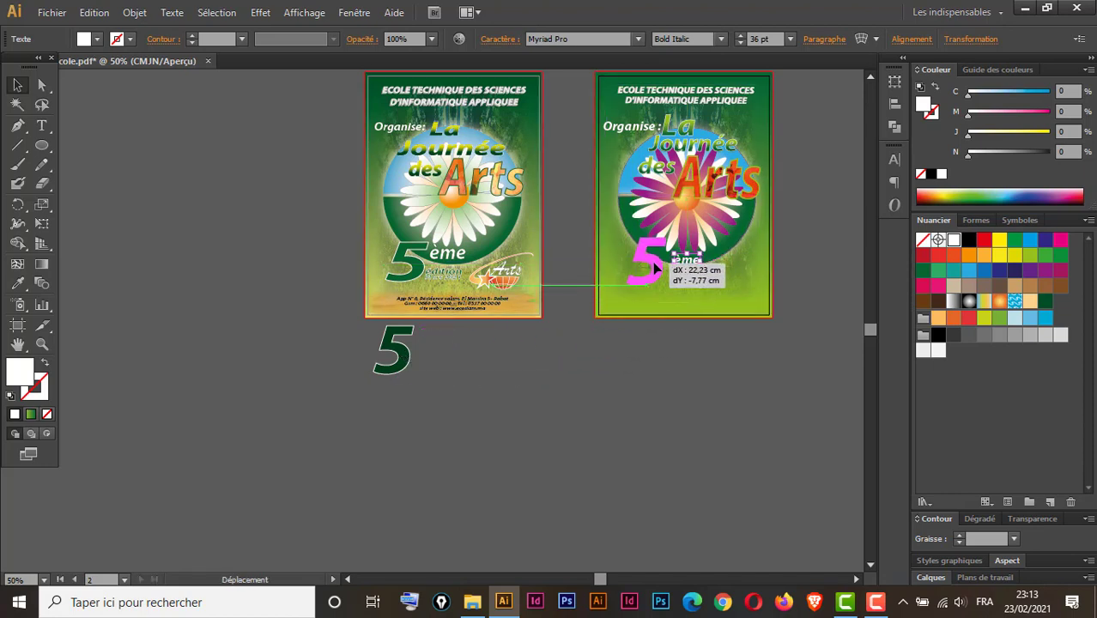
drag(654, 269, 656, 273)
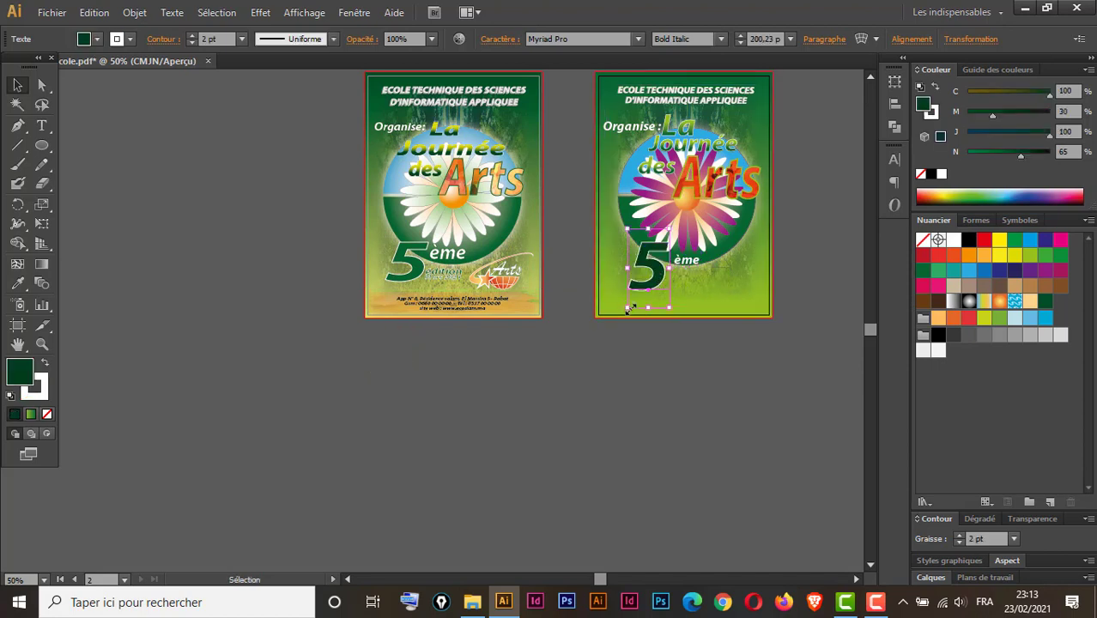
drag(627, 307, 635, 293)
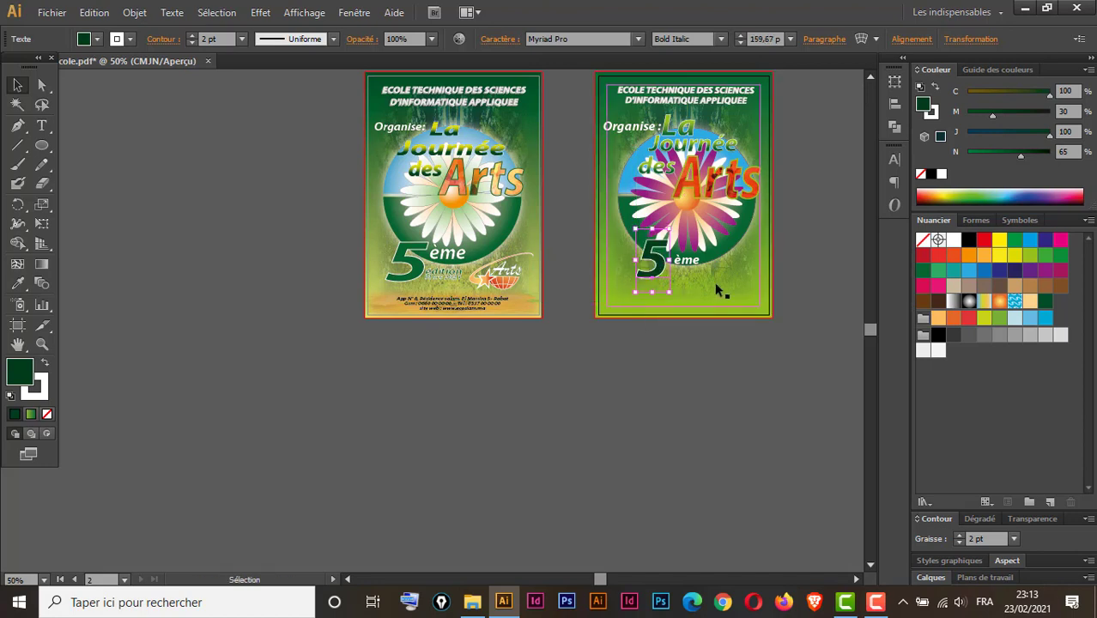
key(Down)
key(Down)
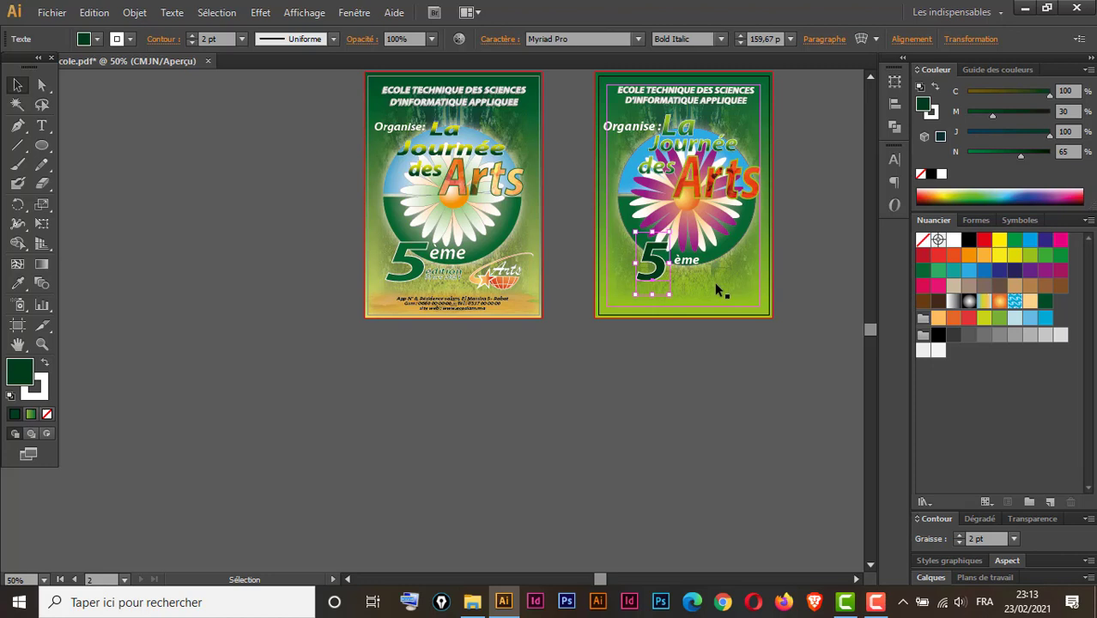
key(Down)
key(Down)
key(Down)
key(Down)
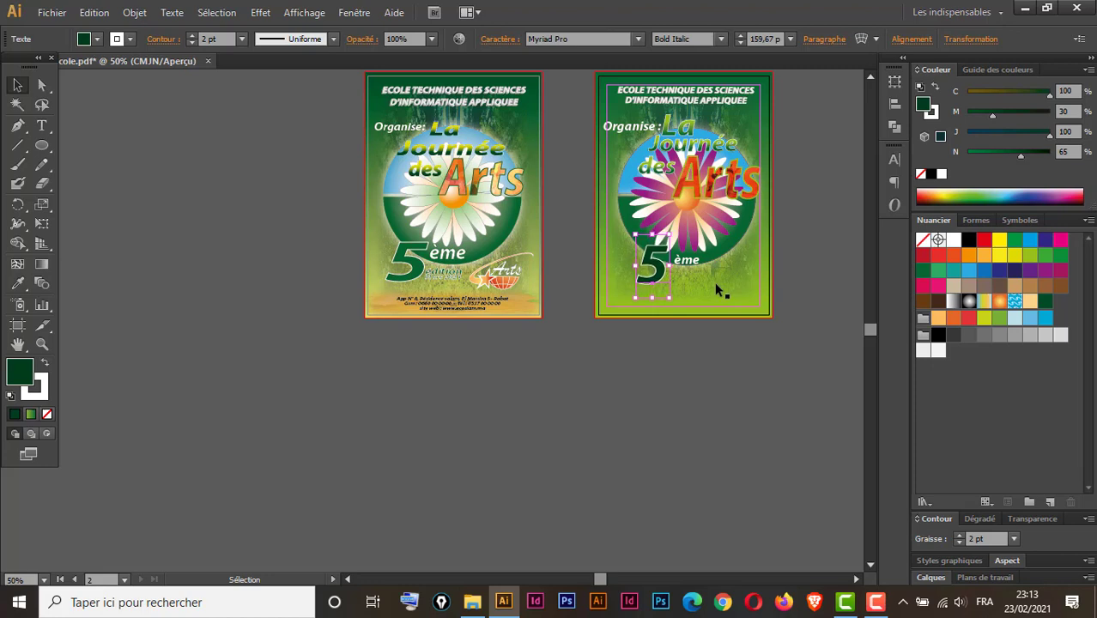
- Zoom in on the mark and nudge 'ème' up and left beside the 5
click(784, 272)
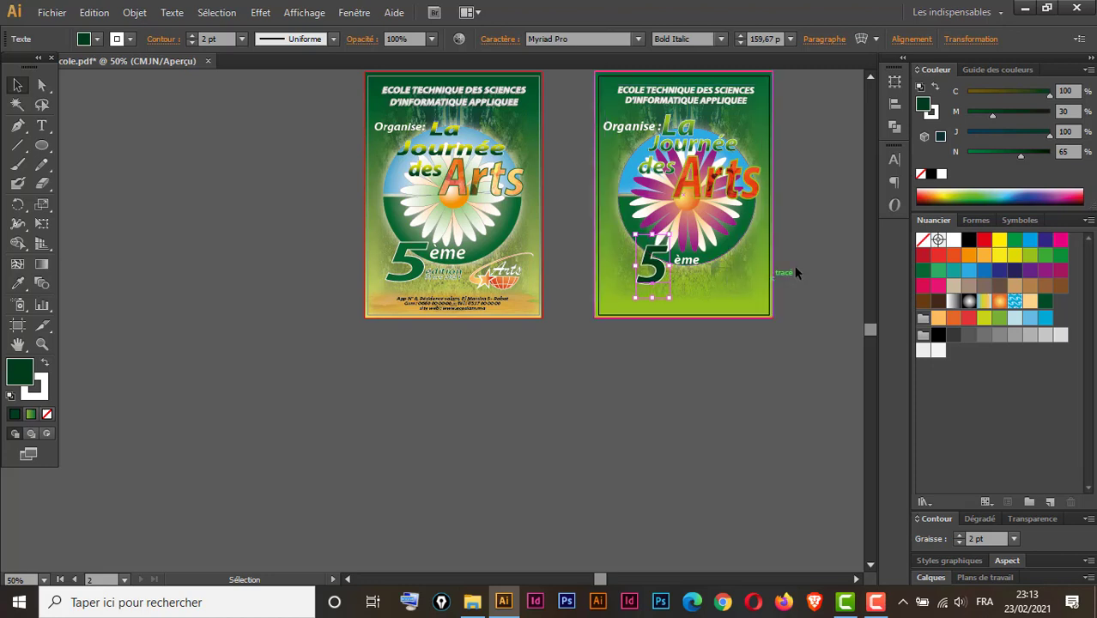
key(z)
drag(807, 225, 554, 372)
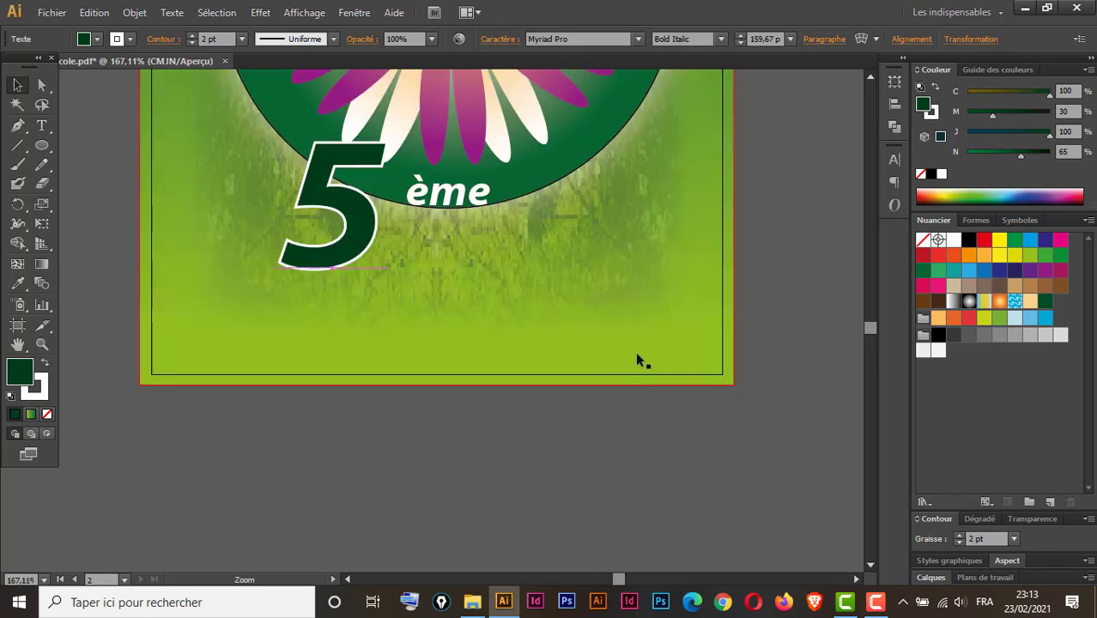
click(471, 206)
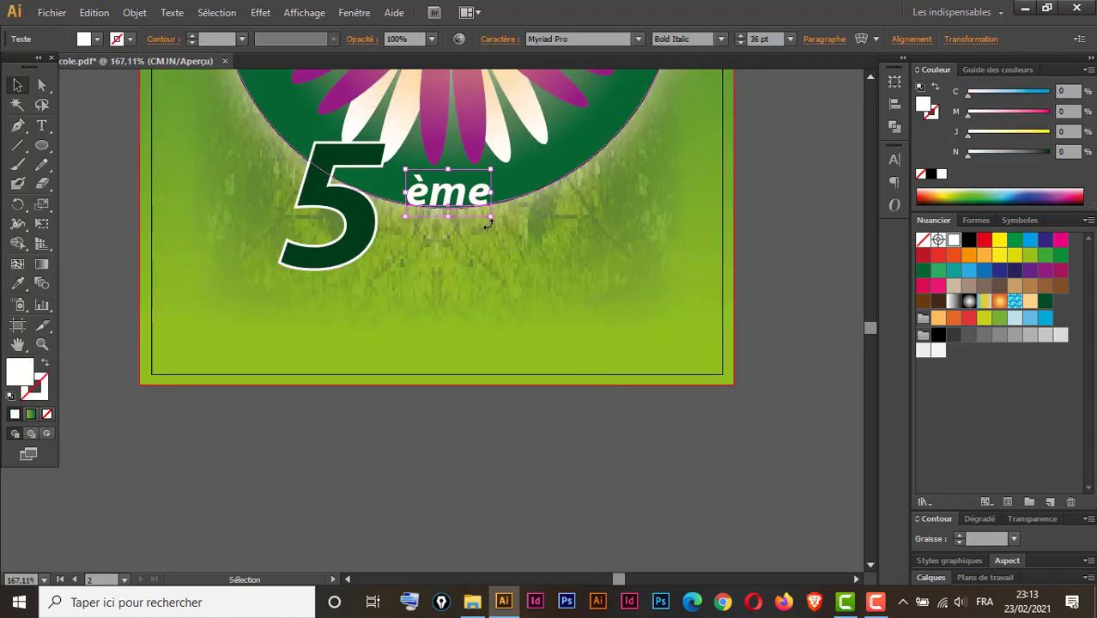
key(Up)
key(Up)
key(Up)
key(Up)
key(Up)
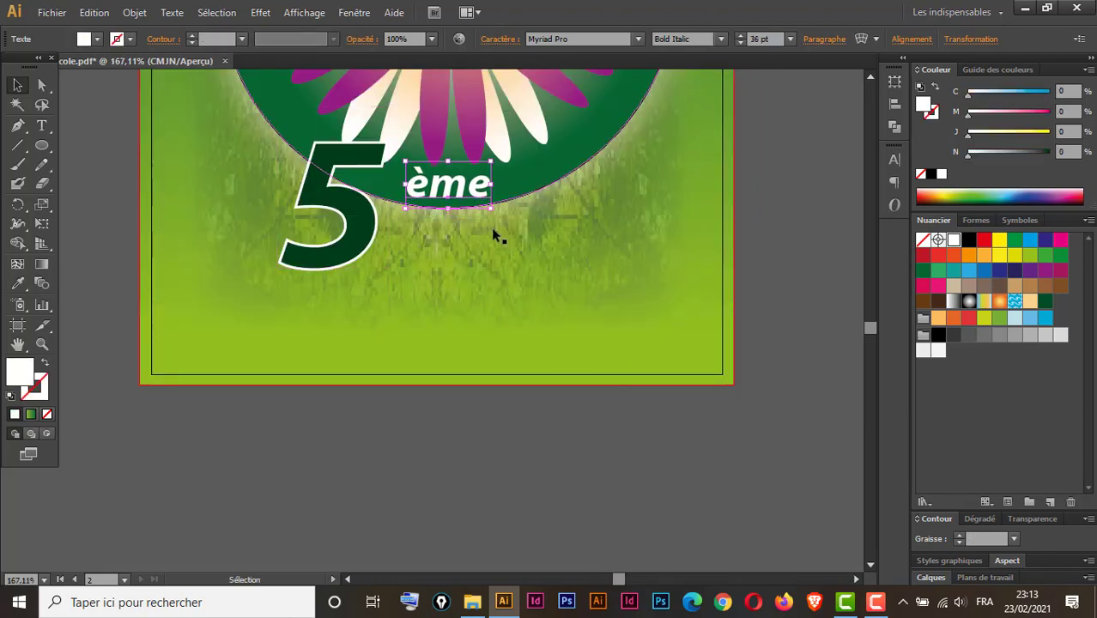
key(Up)
key(Left)
key(Left)
key(Left)
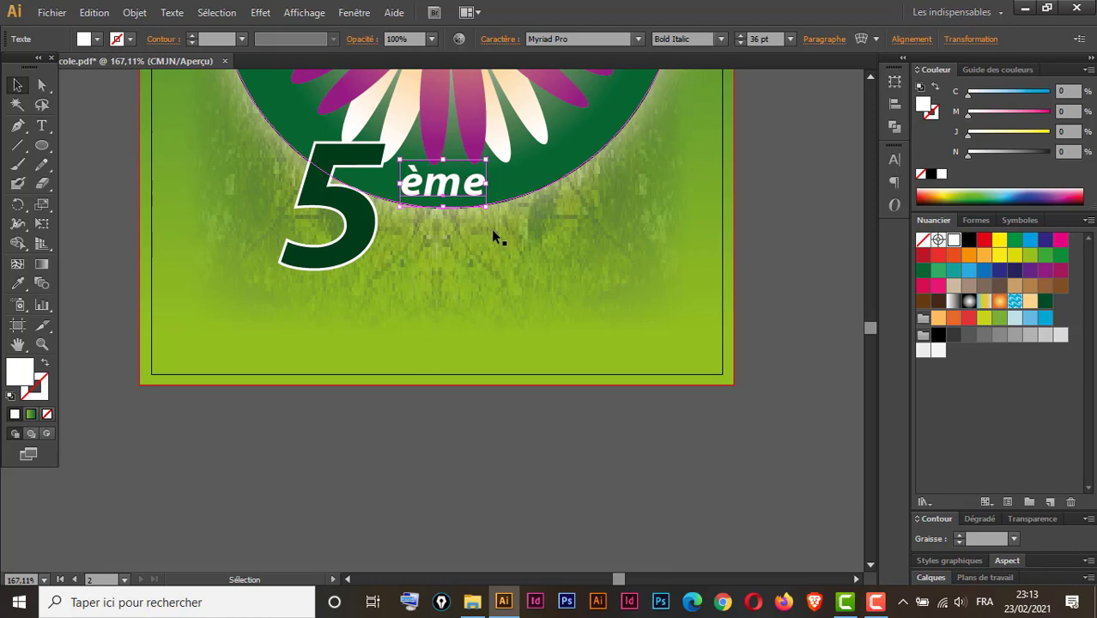
- Zoom out to the flyers' lower halves and select the first flyer's address text
key(ctrl+minus)
key(ctrl+minus)
key(ctrl+minus)
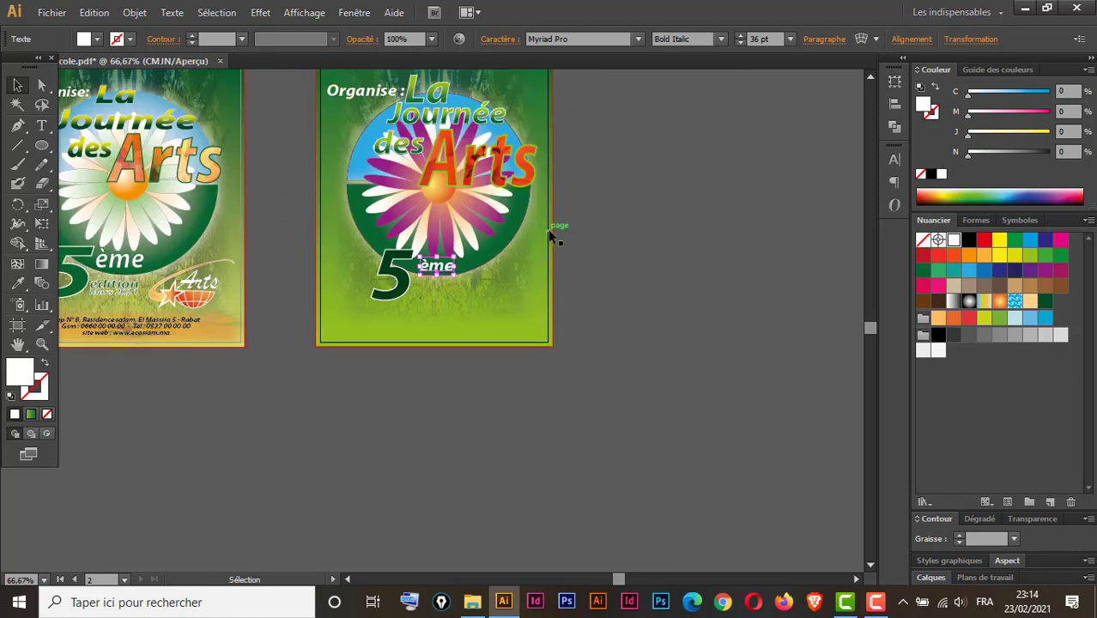
drag(408, 358, 557, 330)
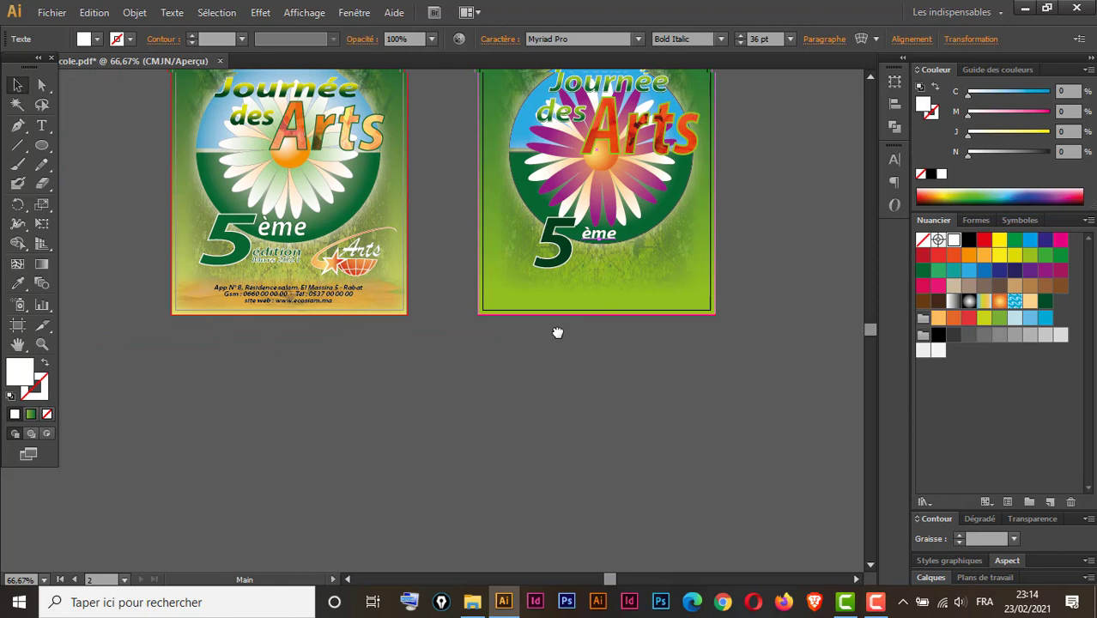
click(285, 297)
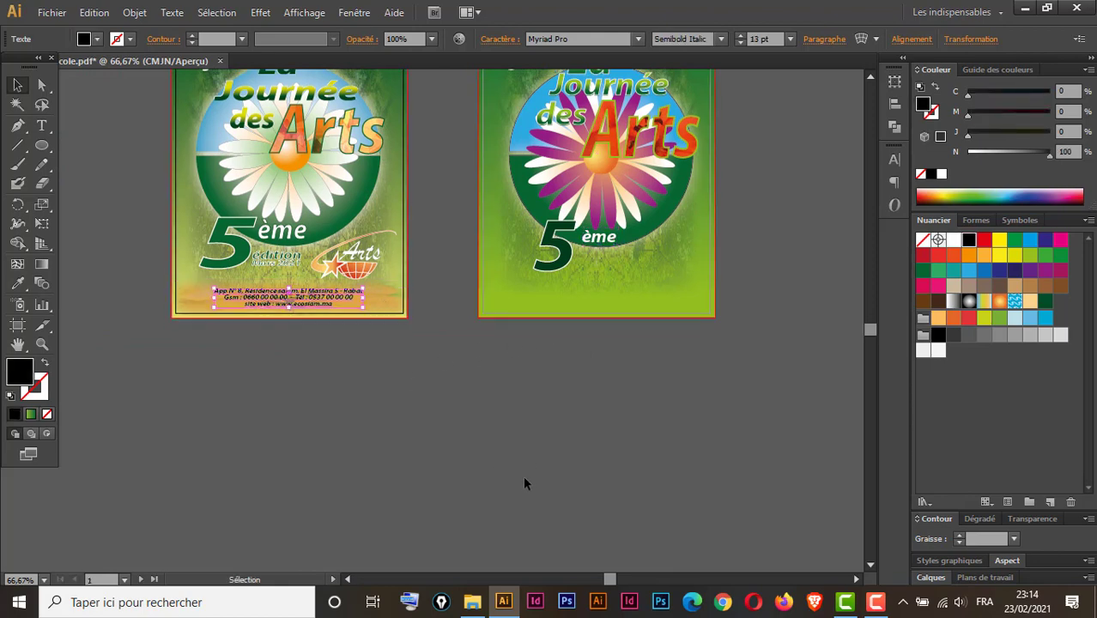
- Place images fleur.jpg and resize it into a thin band across the second flyer's bottom
click(472, 602)
mouse_move(444, 333)
mouse_down()
mouse_move(777, 293)
mouse_move(558, 316)
mouse_up()
click(643, 212)
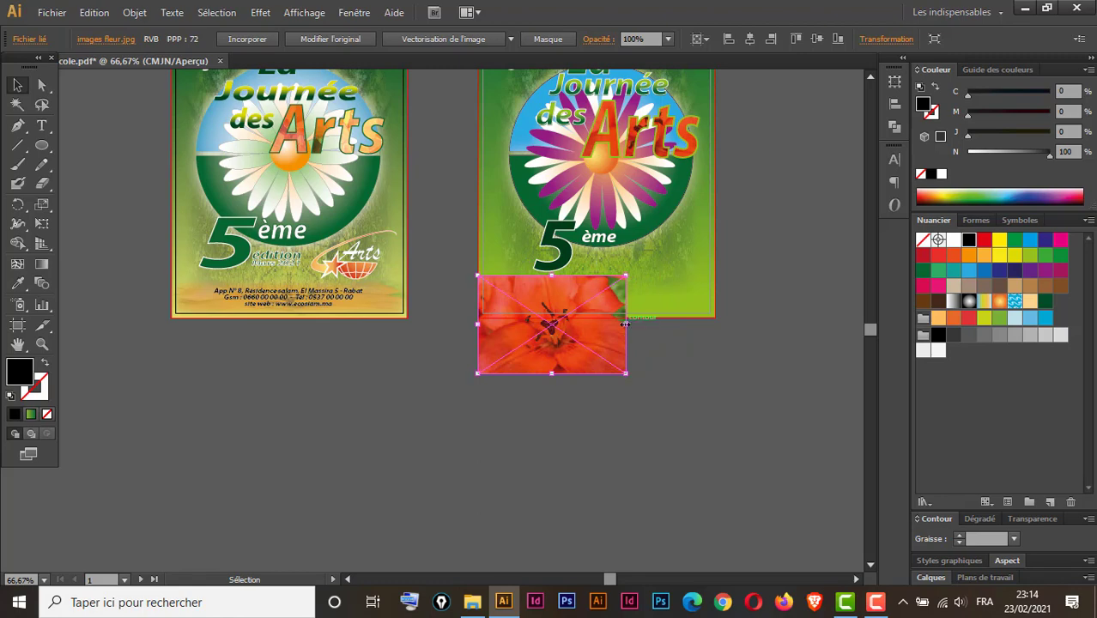
drag(626, 324, 715, 325)
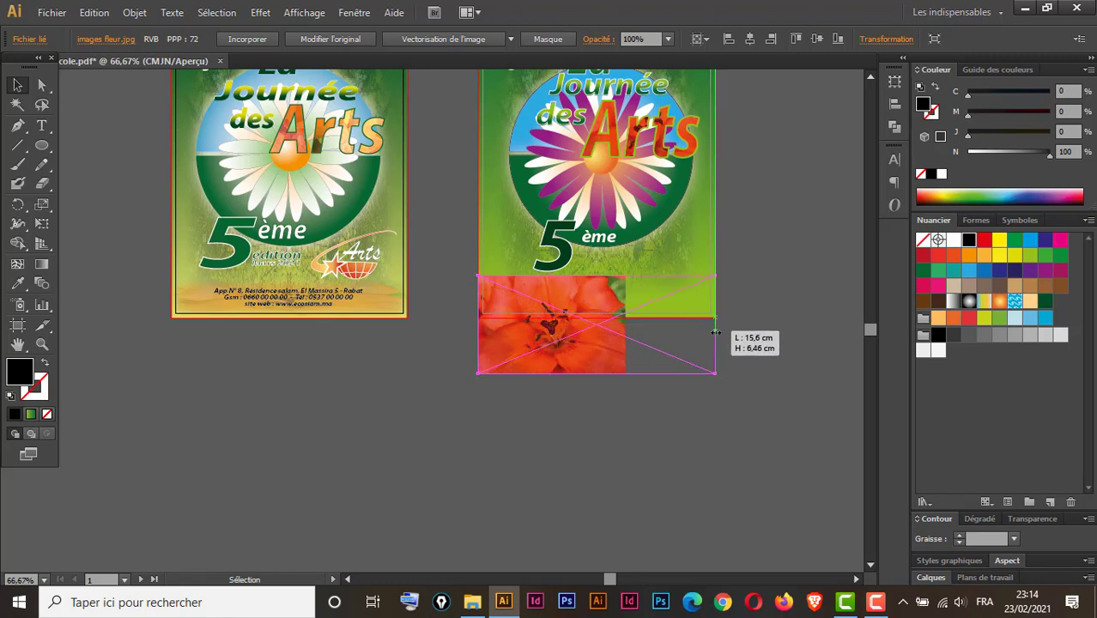
drag(597, 372, 606, 316)
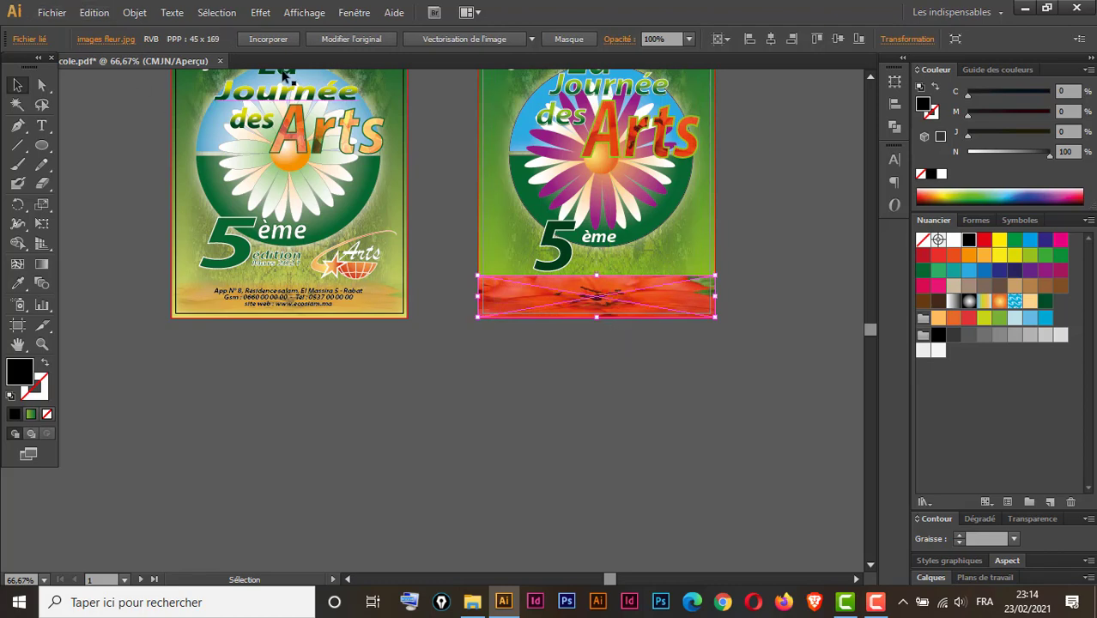
- Embed the flower image and set its opacity to 50%
click(274, 40)
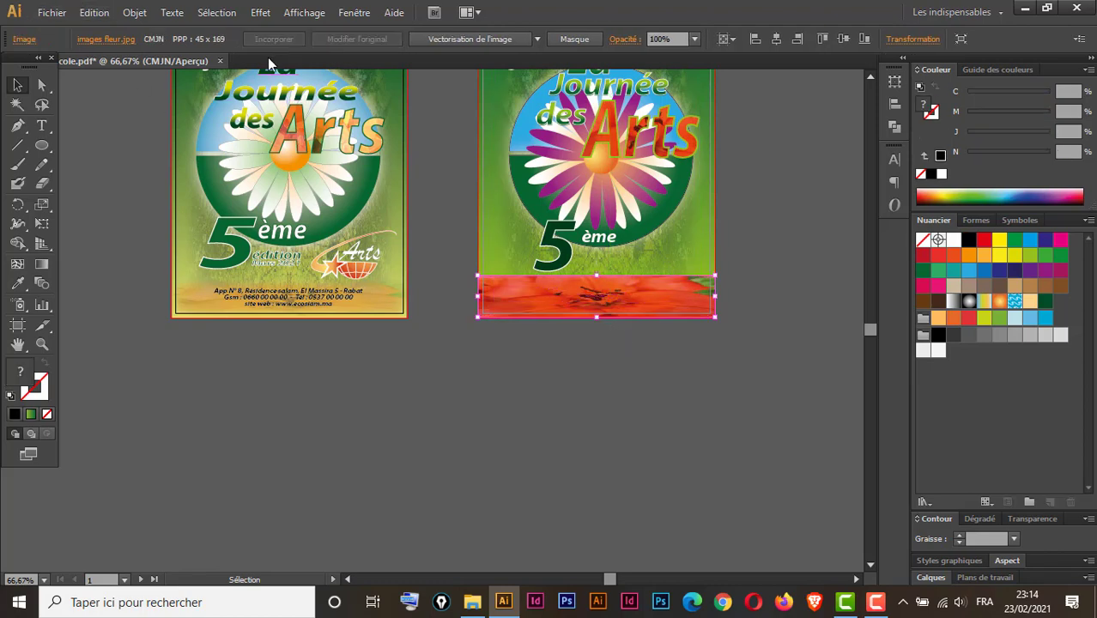
click(695, 38)
click(718, 109)
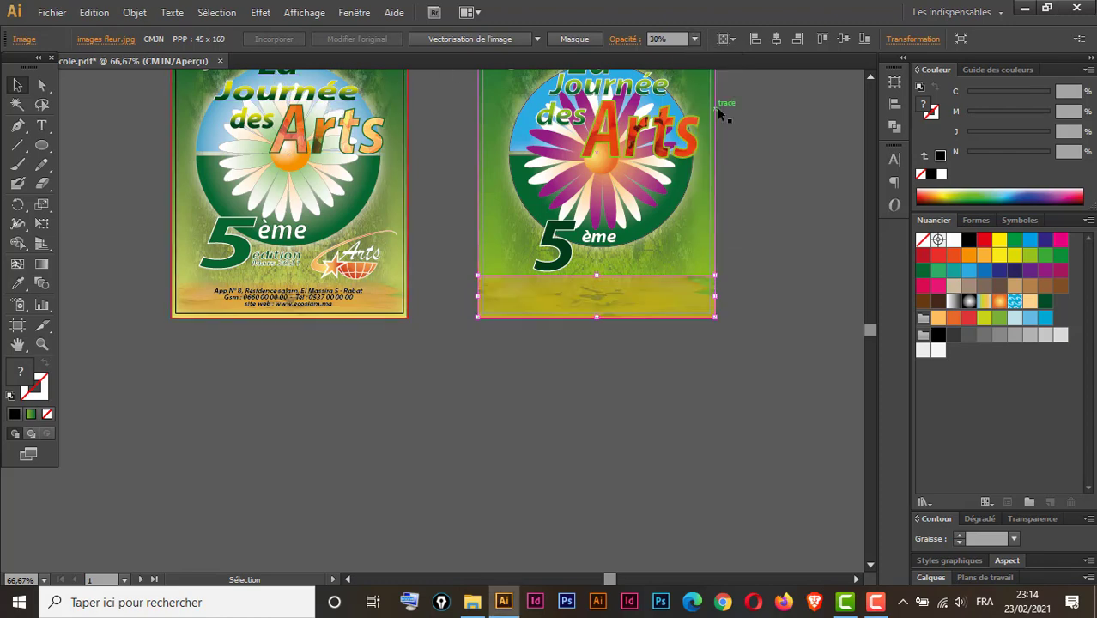
click(694, 39)
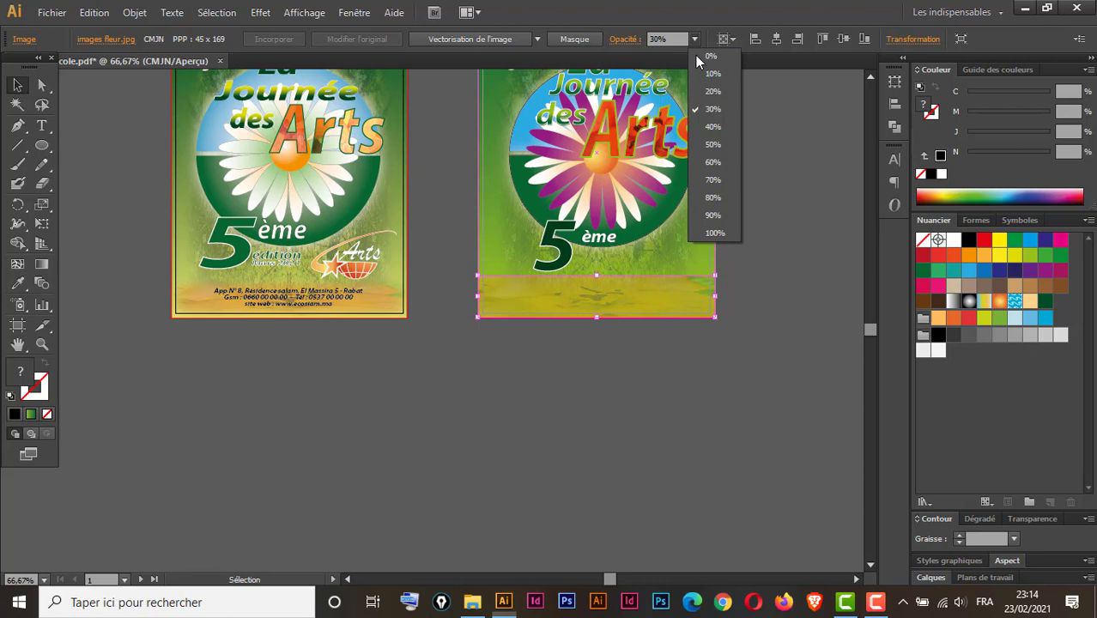
click(717, 146)
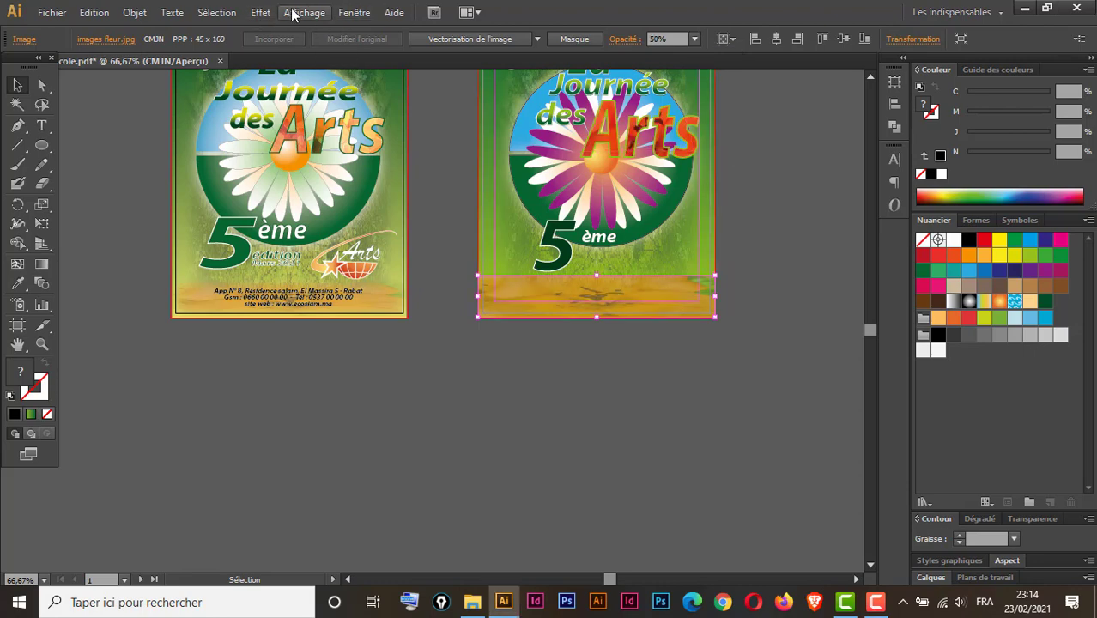
- Open Effet > Contour progressif with preview and set the feather radius to 1 cm
click(259, 12)
mouse_move(285, 195)
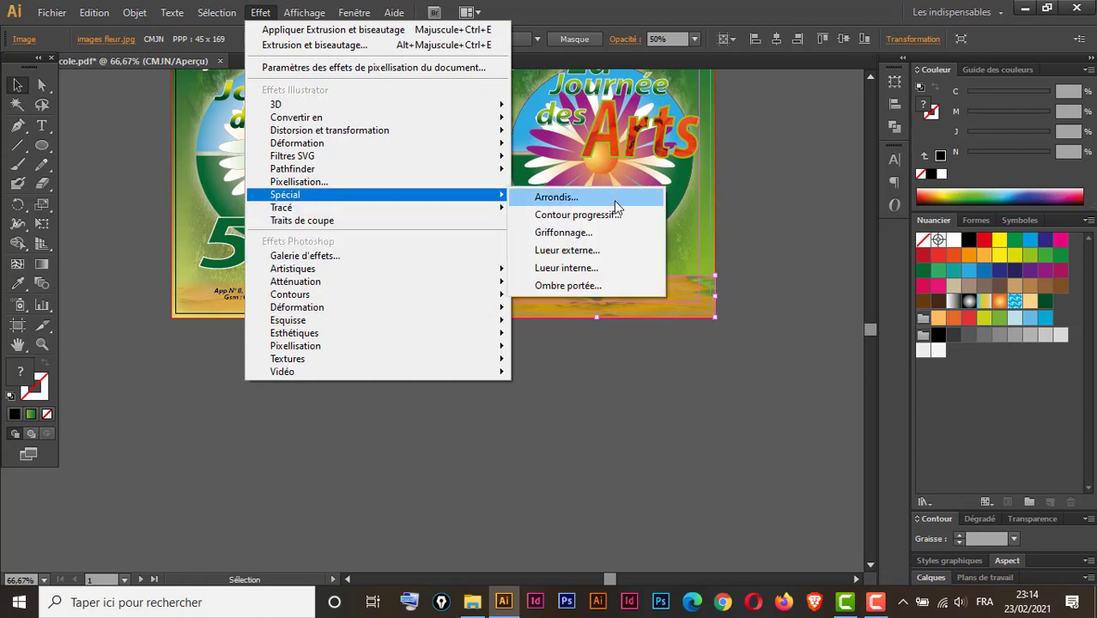
click(602, 213)
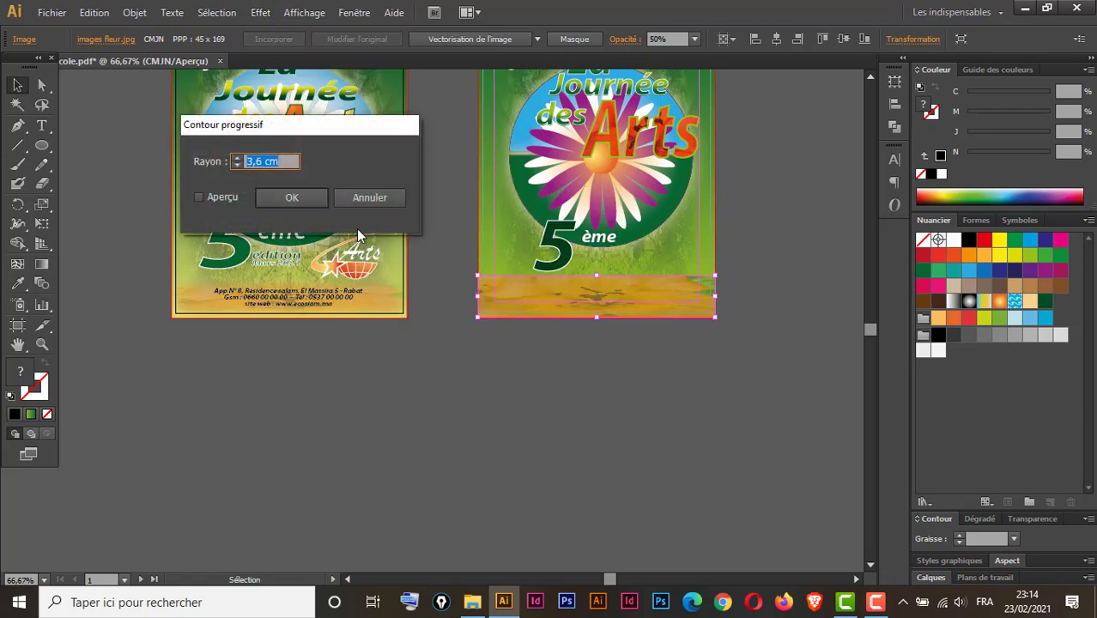
click(199, 197)
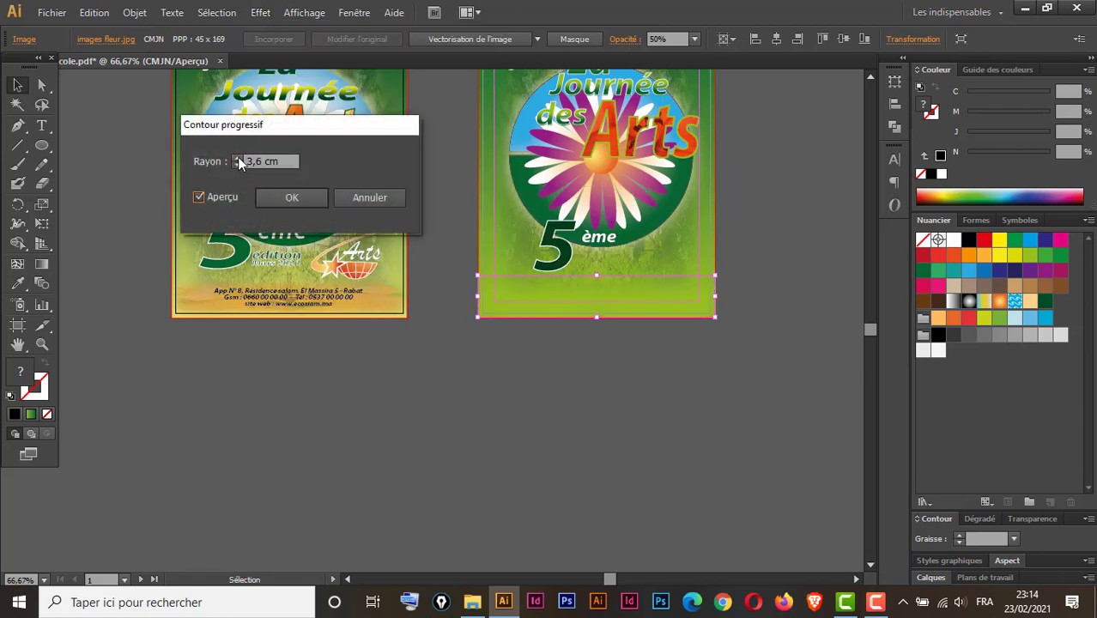
click(237, 167)
click(237, 168)
click(237, 167)
double_click(262, 161)
text(1)
- Compare the preview, reduce the feather radius to 0,6 cm and apply it
click(201, 197)
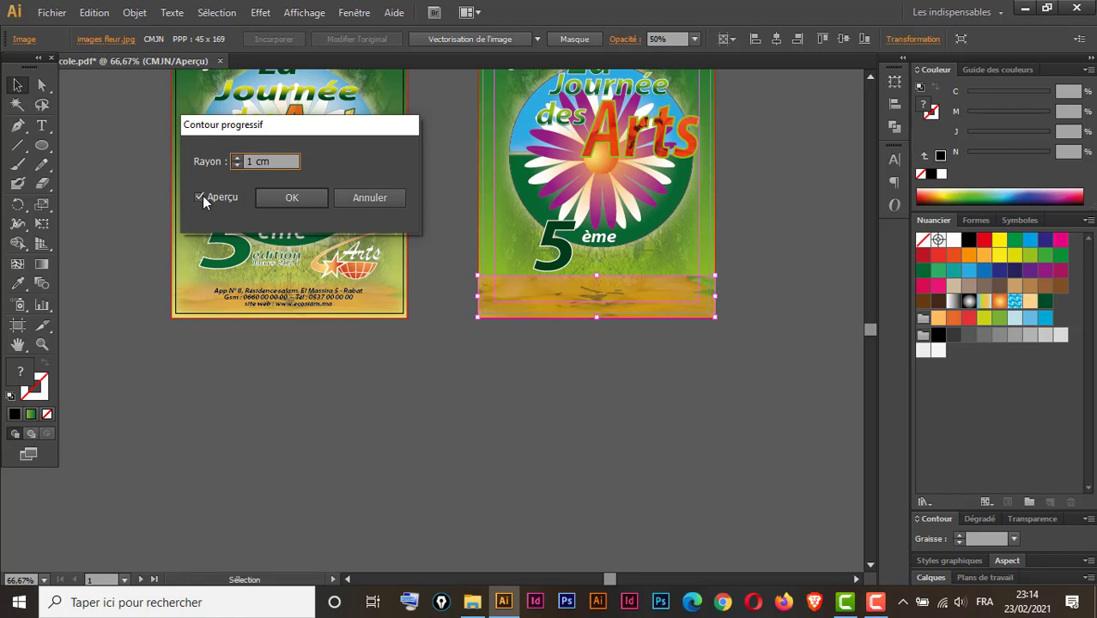
click(200, 197)
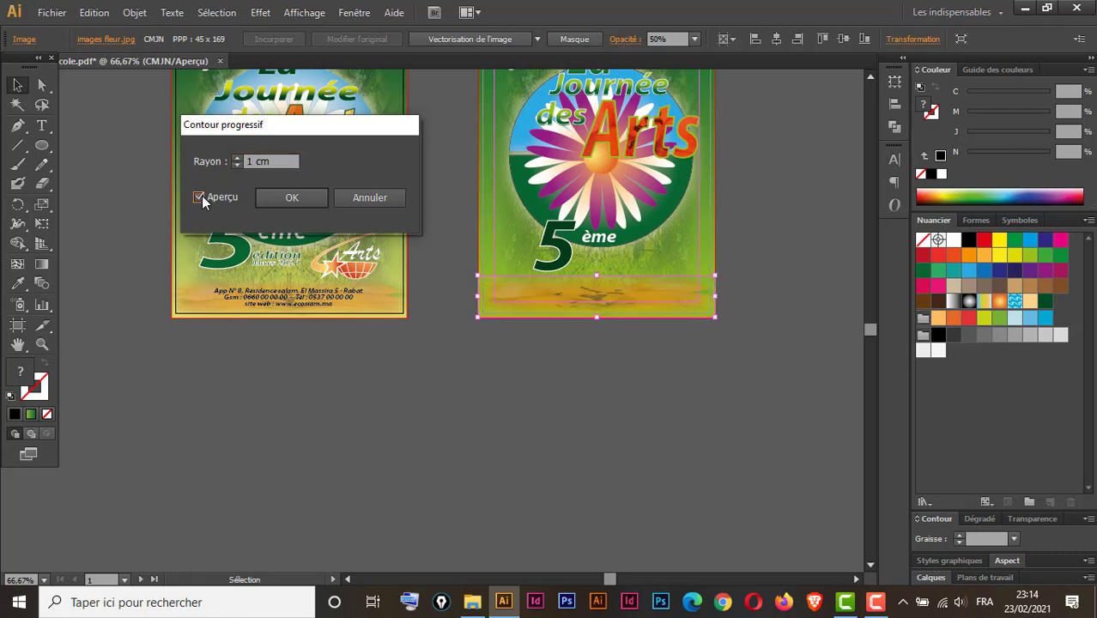
click(198, 197)
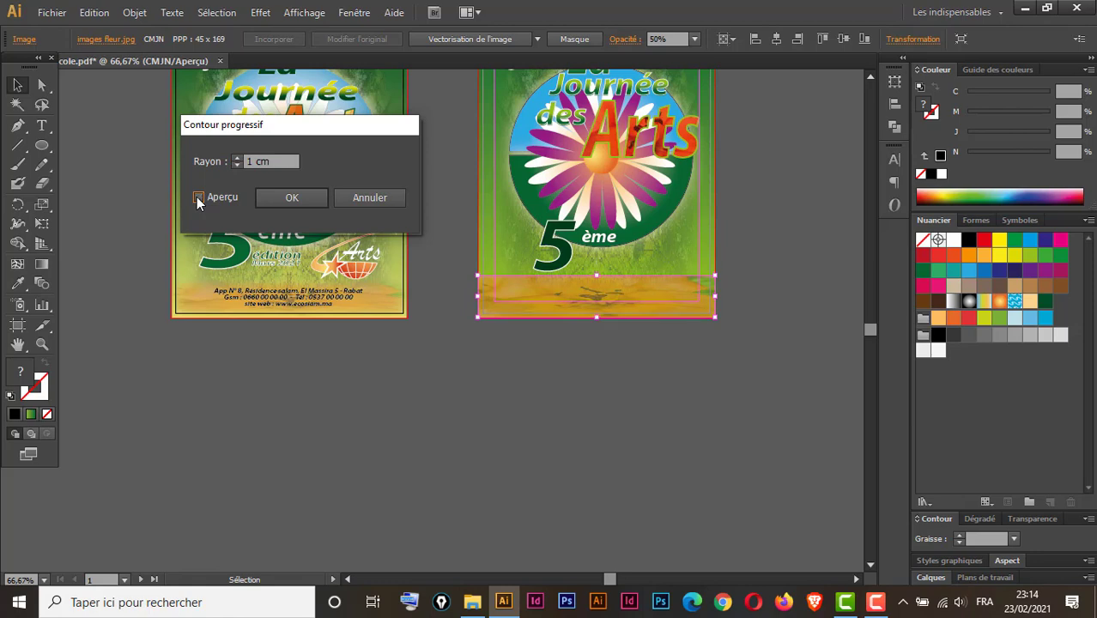
click(197, 197)
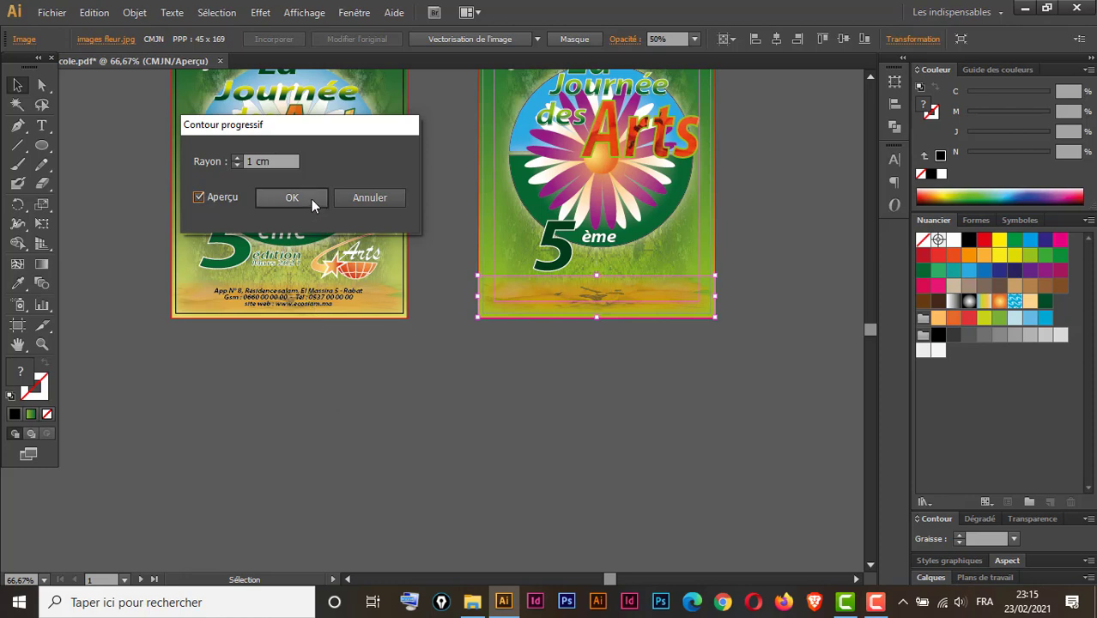
click(237, 164)
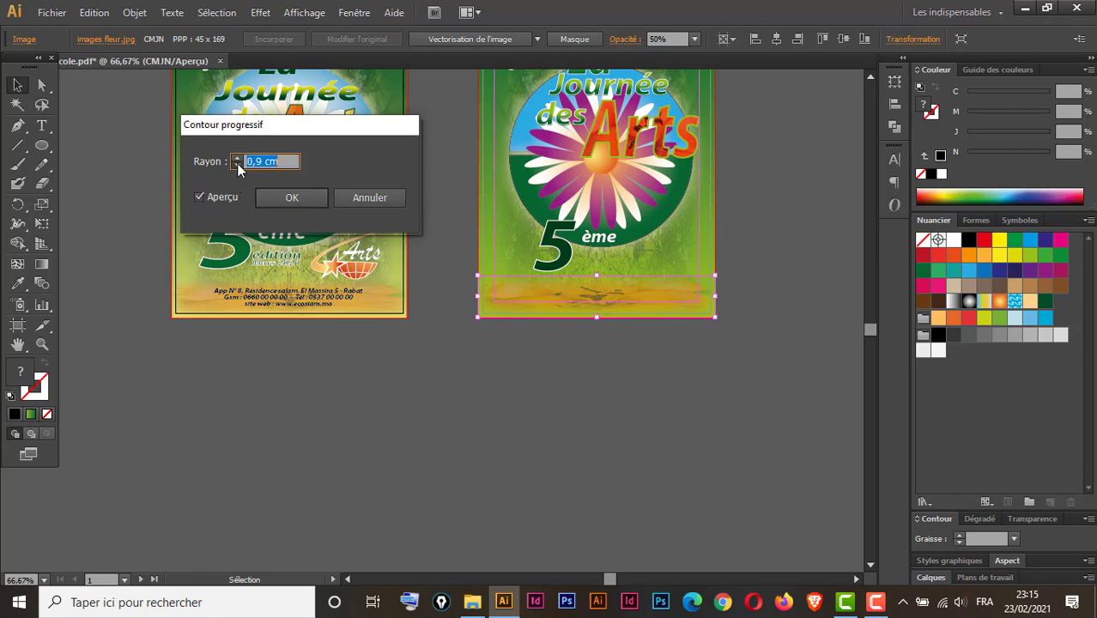
click(237, 164)
click(237, 164)
click(237, 164)
click(307, 198)
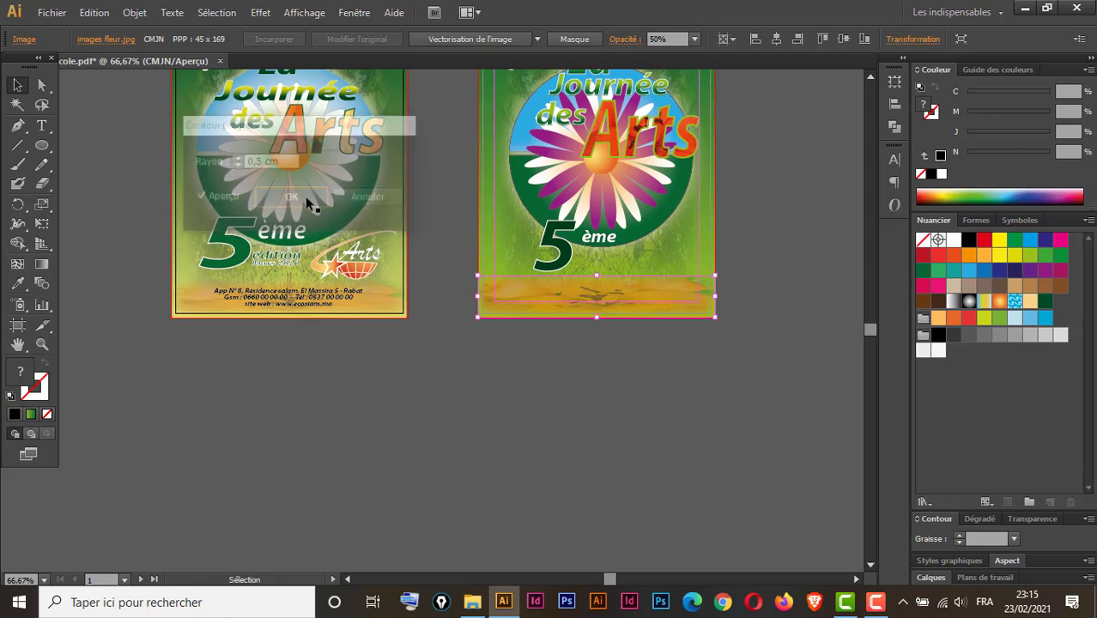
- Lower the flower band's opacity to 40%
click(675, 299)
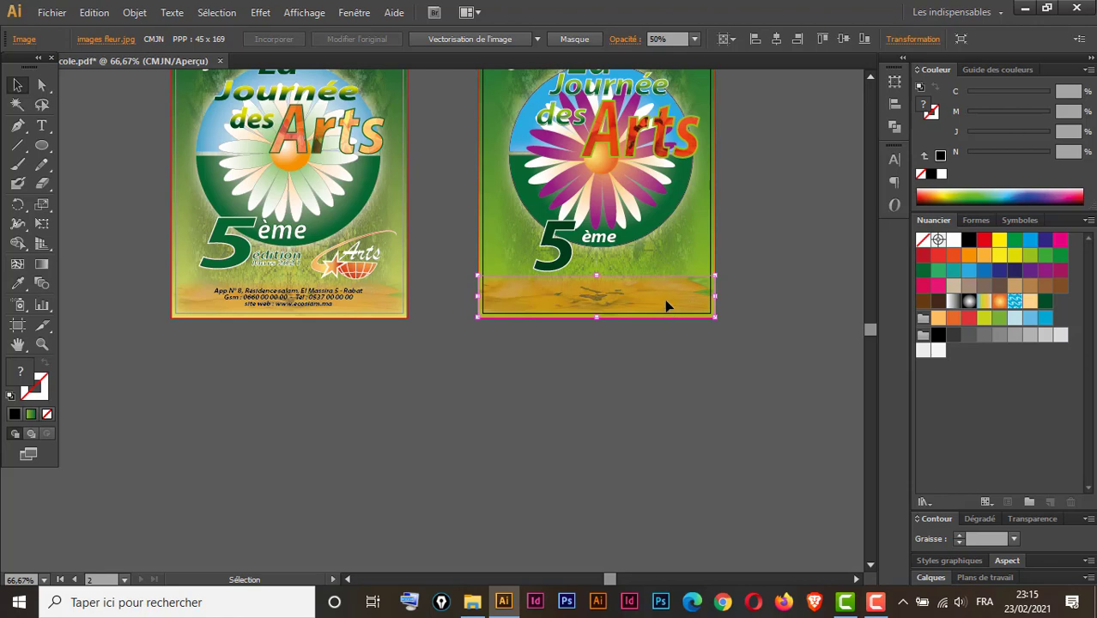
click(696, 39)
click(717, 133)
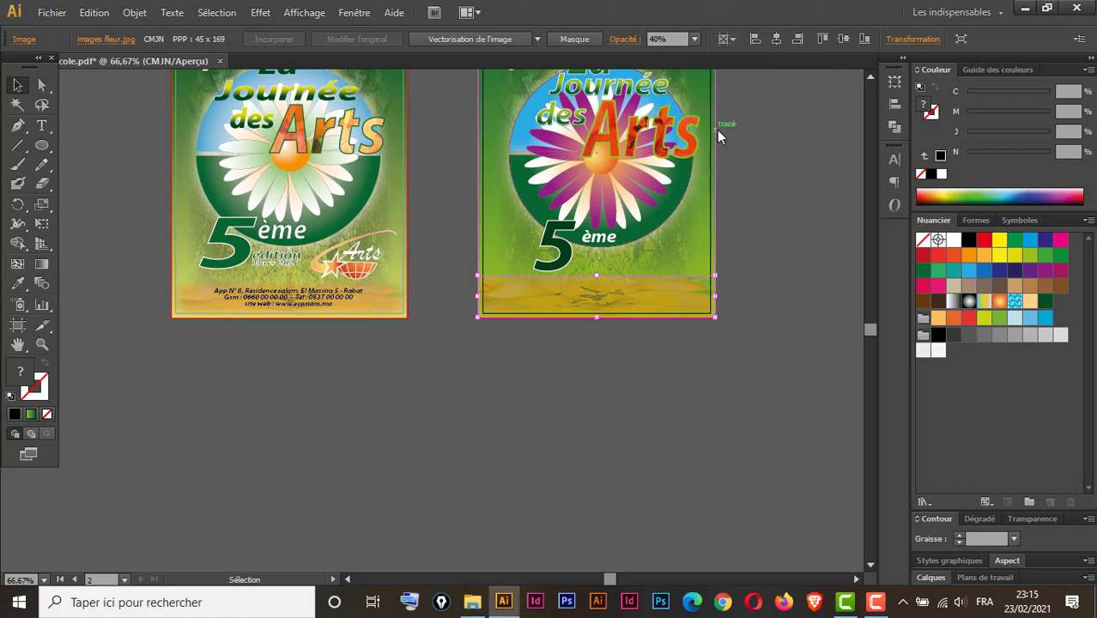
- Duplicate the first flyer's address text onto the second flyer's footer band
click(289, 303)
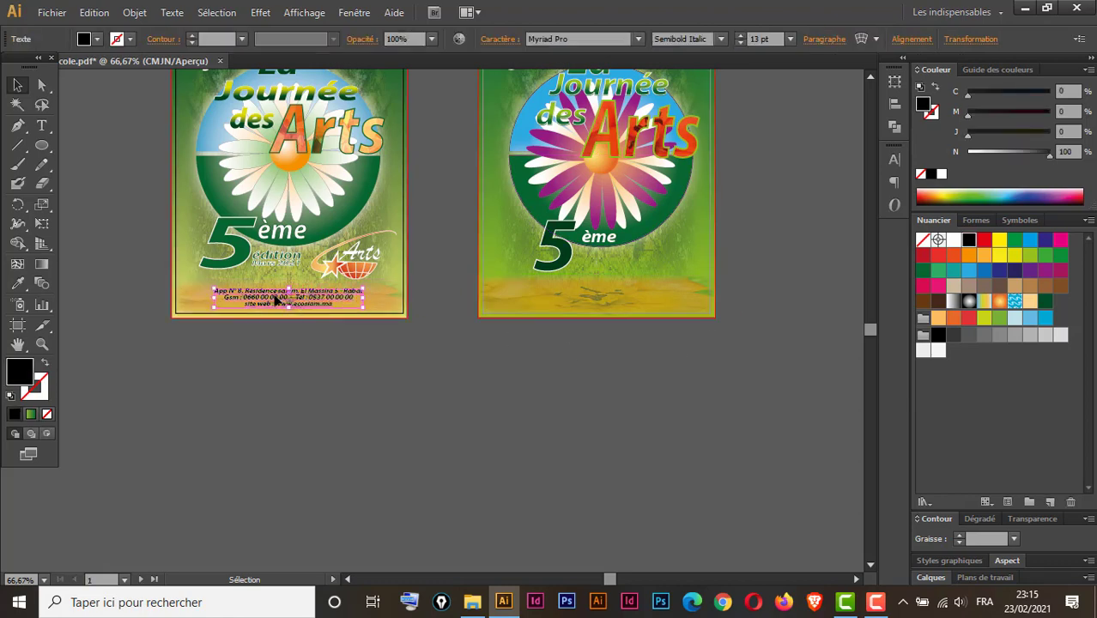
drag(276, 298, 473, 357)
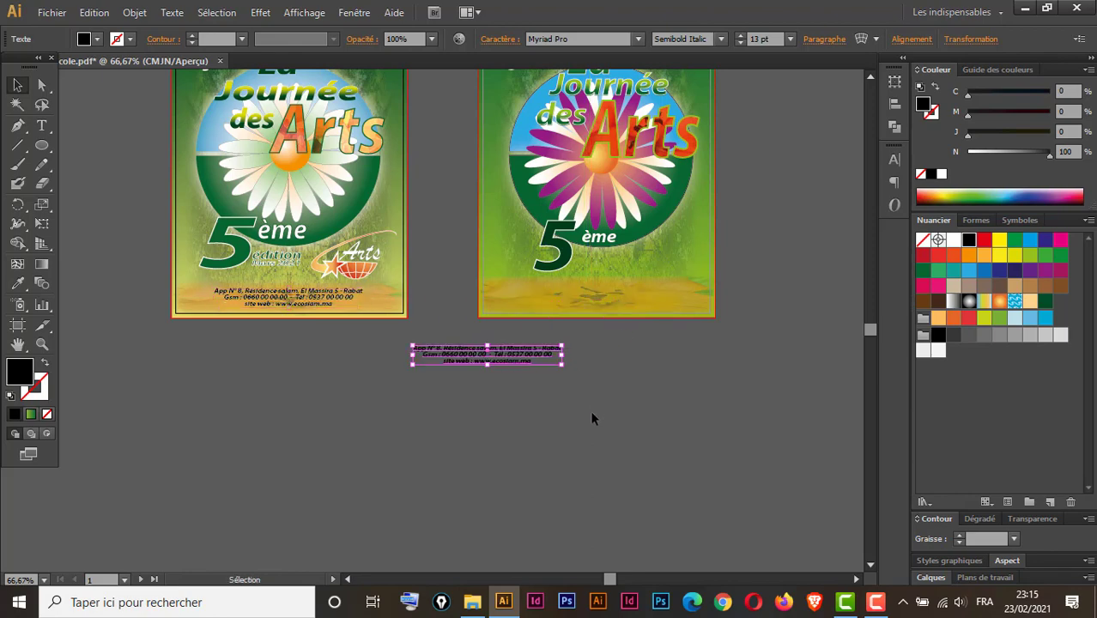
key(ctrl+z)
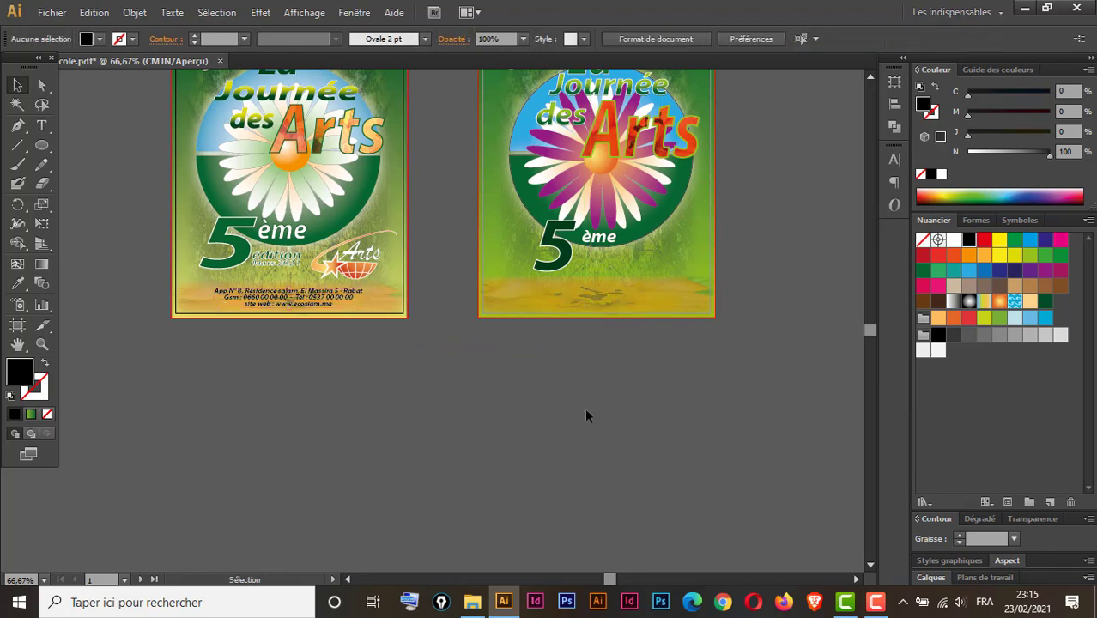
key(ctrl+shift+z)
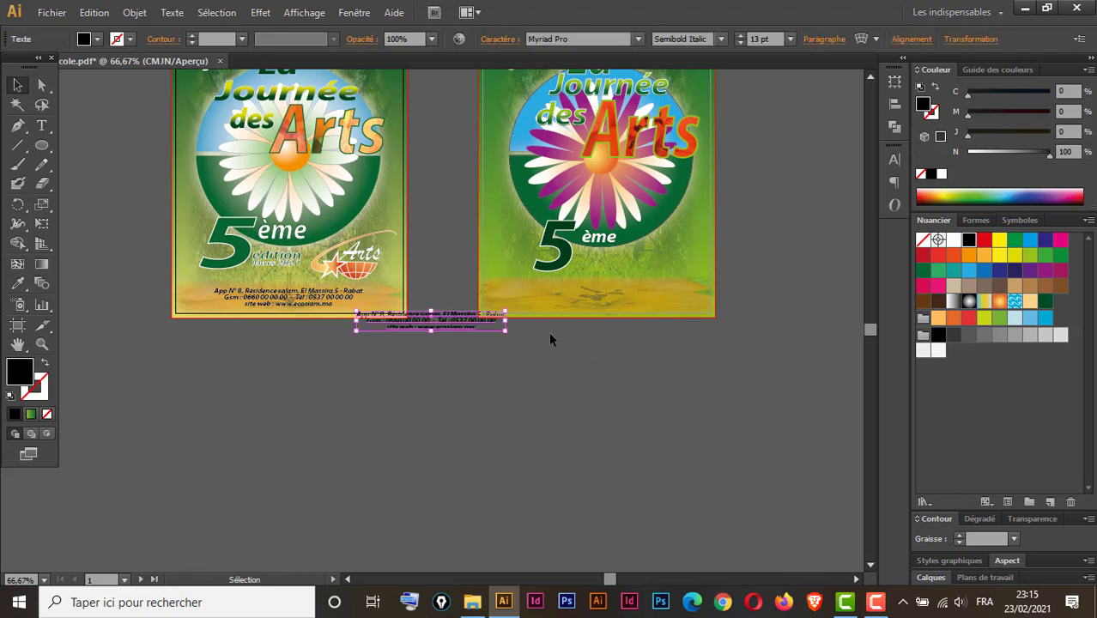
drag(421, 319, 602, 301)
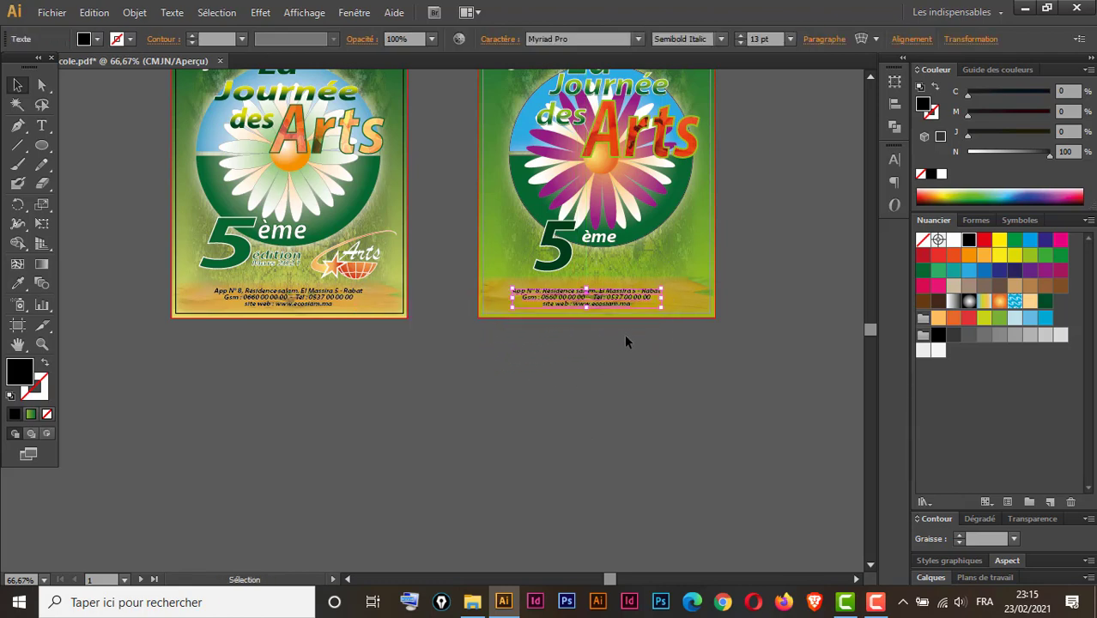
key(Right)
key(Right)
key(Right)
key(Down)
key(Down)
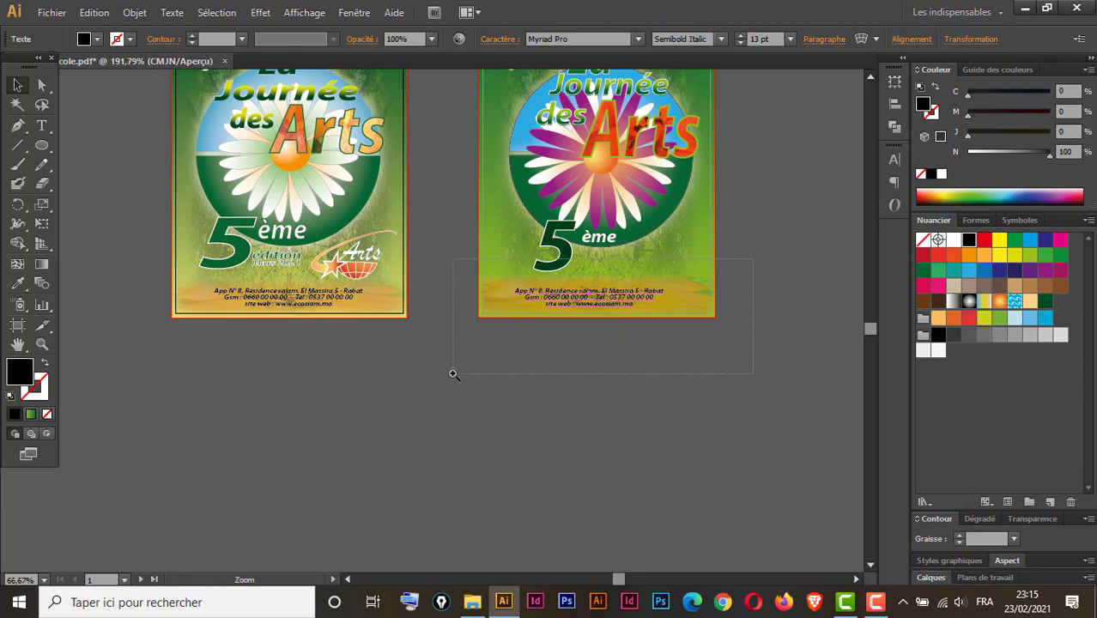
- Centre the address text horizontally relative to the artboard in the Alignement panel
mouse_move(746, 263)
mouse_down()
mouse_move(452, 372)
mouse_move(534, 399)
mouse_up()
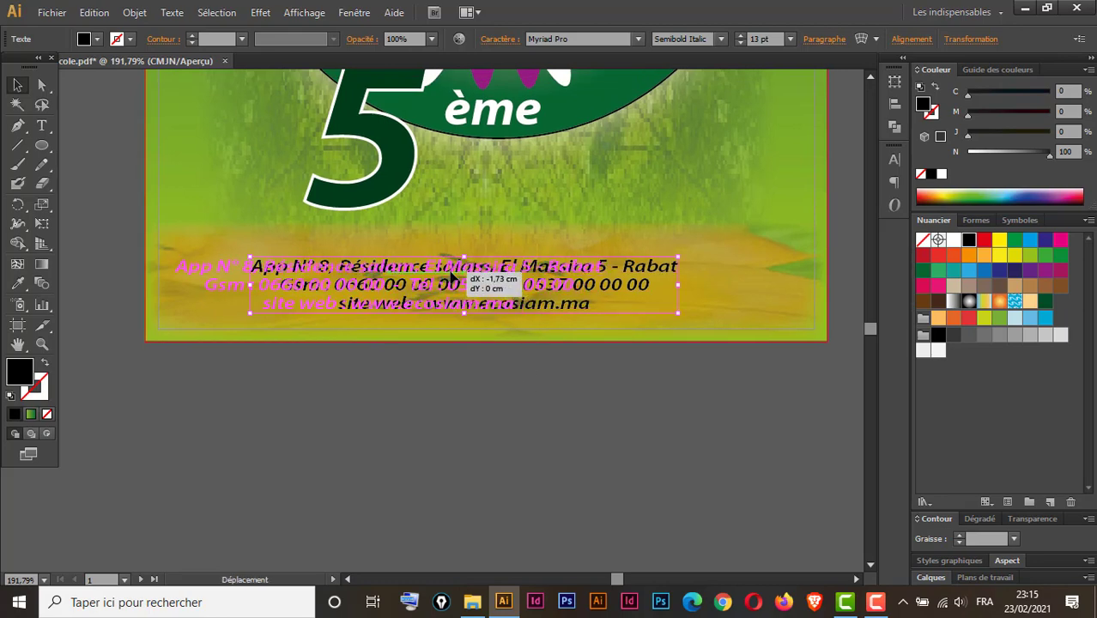
drag(526, 274, 450, 296)
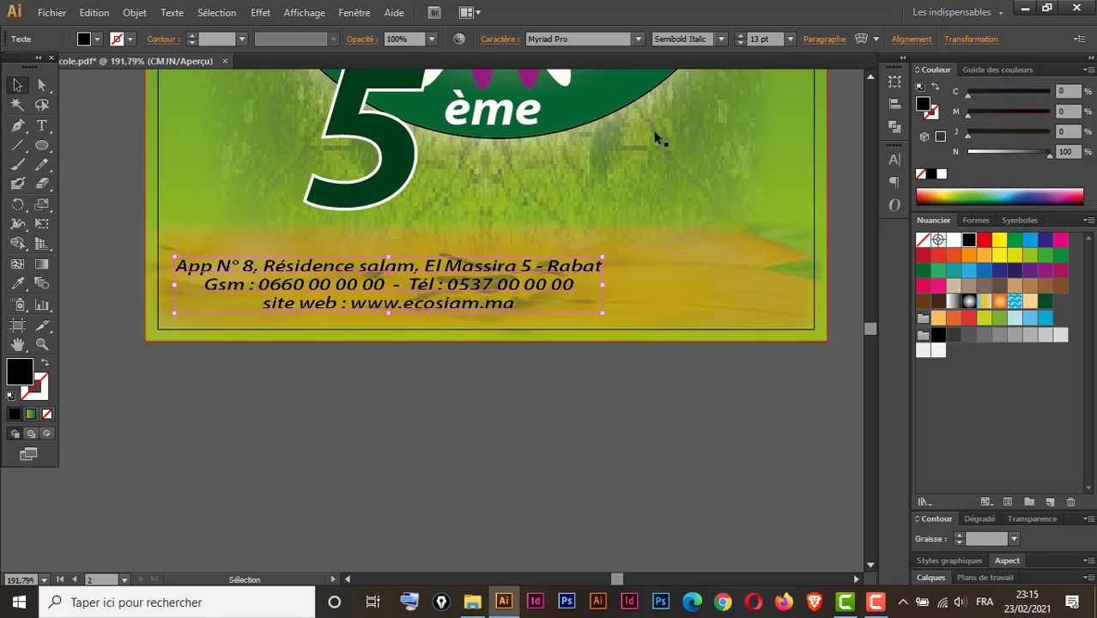
click(894, 104)
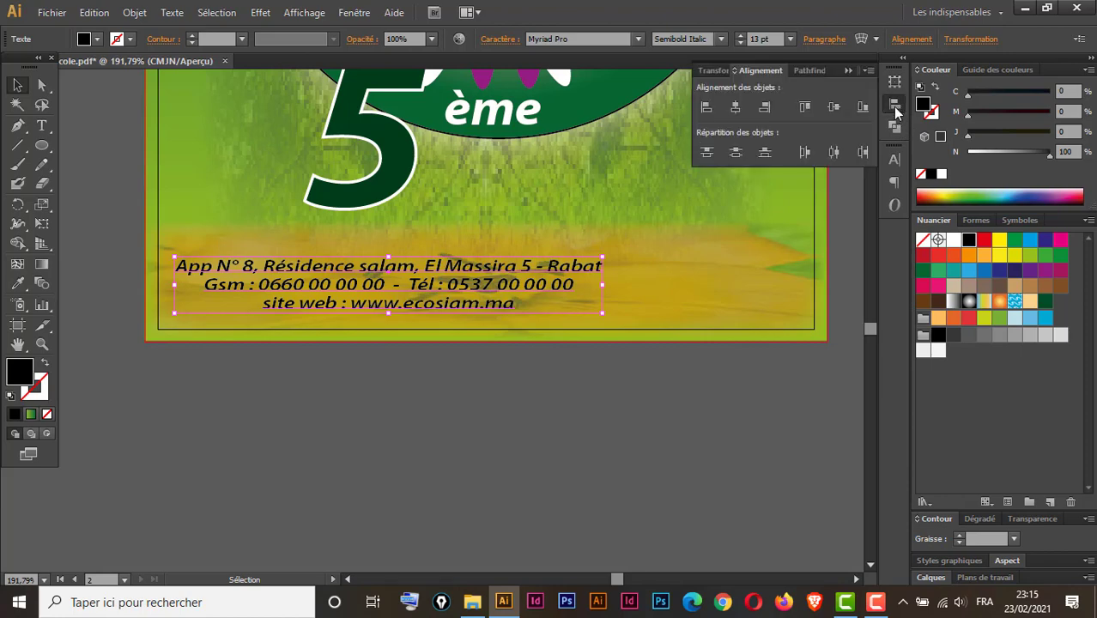
click(870, 71)
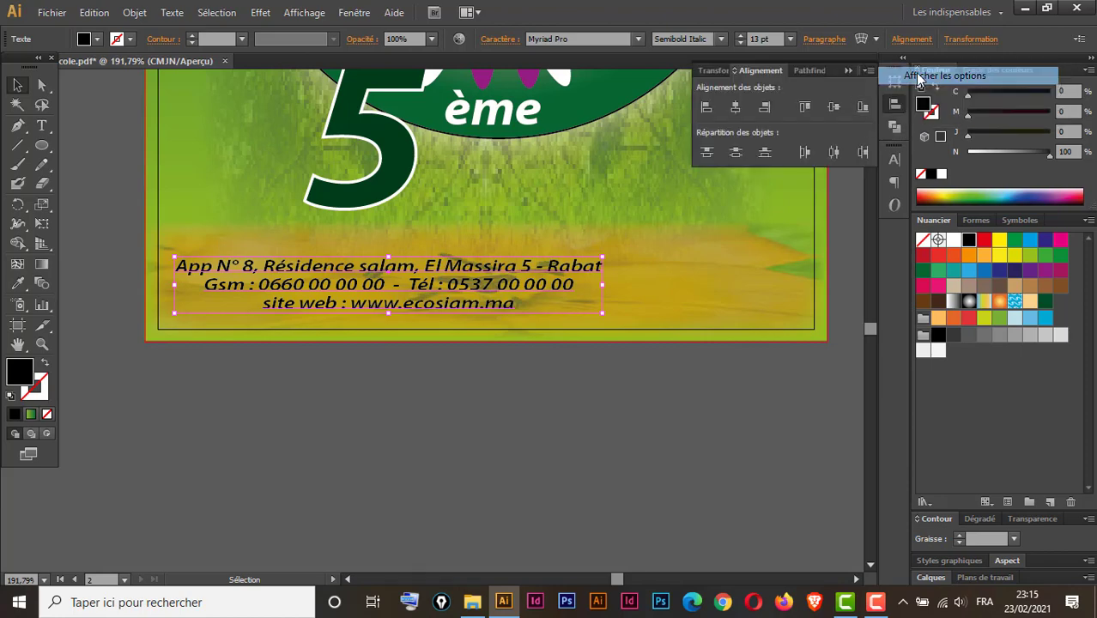
click(912, 74)
click(851, 200)
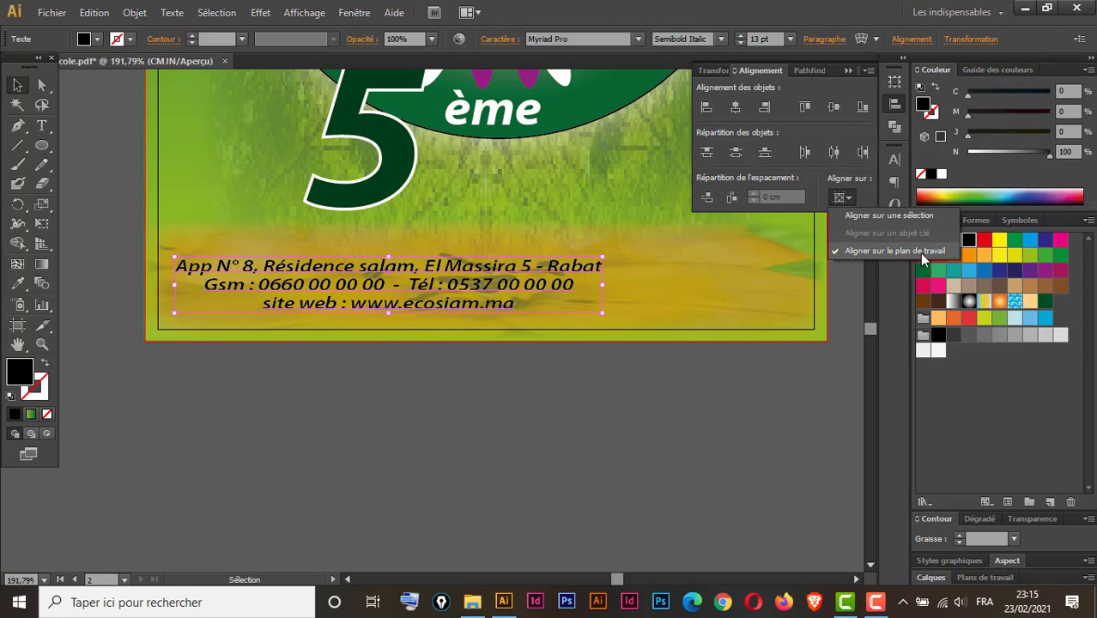
click(736, 109)
click(736, 109)
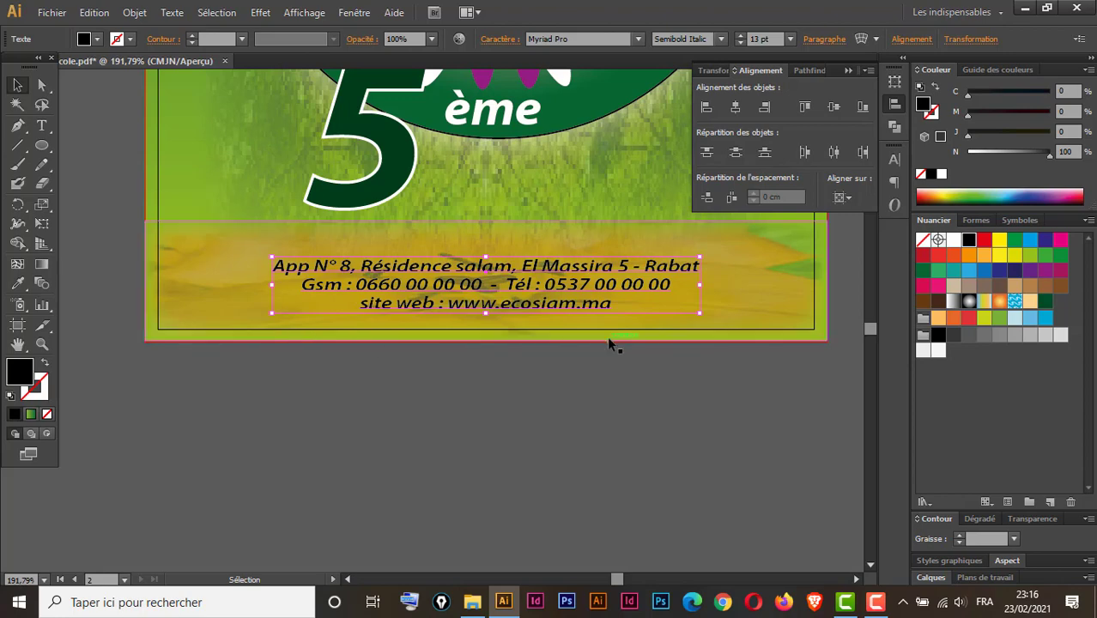
key(ctrl+minus)
key(ctrl+minus)
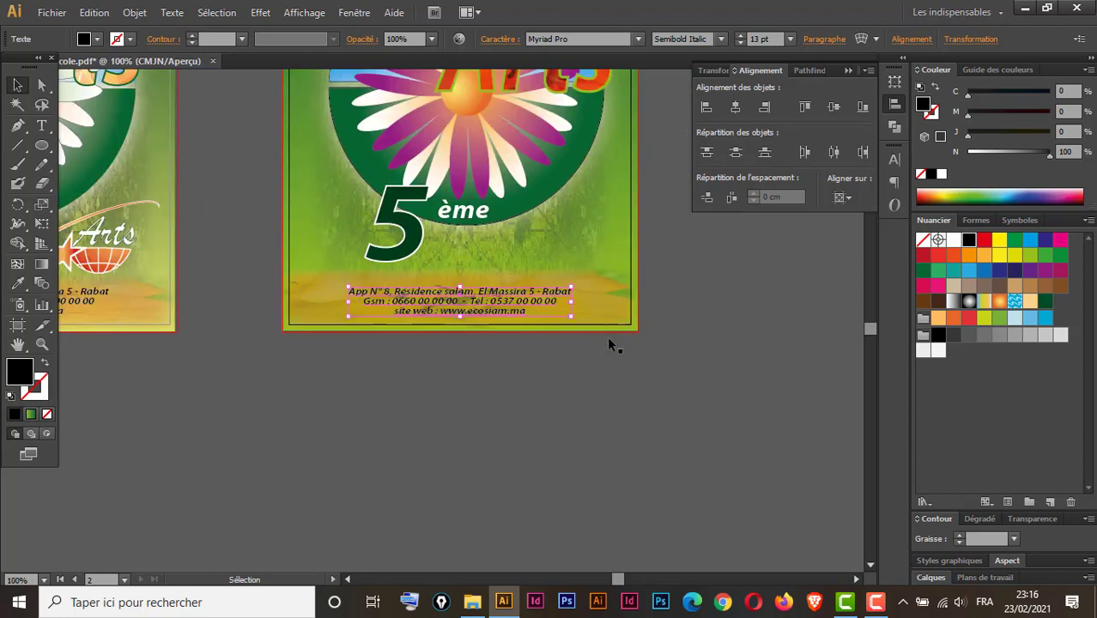
- Carry the 'édition' text from the first flyer to below '5ème' on the second
drag(600, 377, 580, 515)
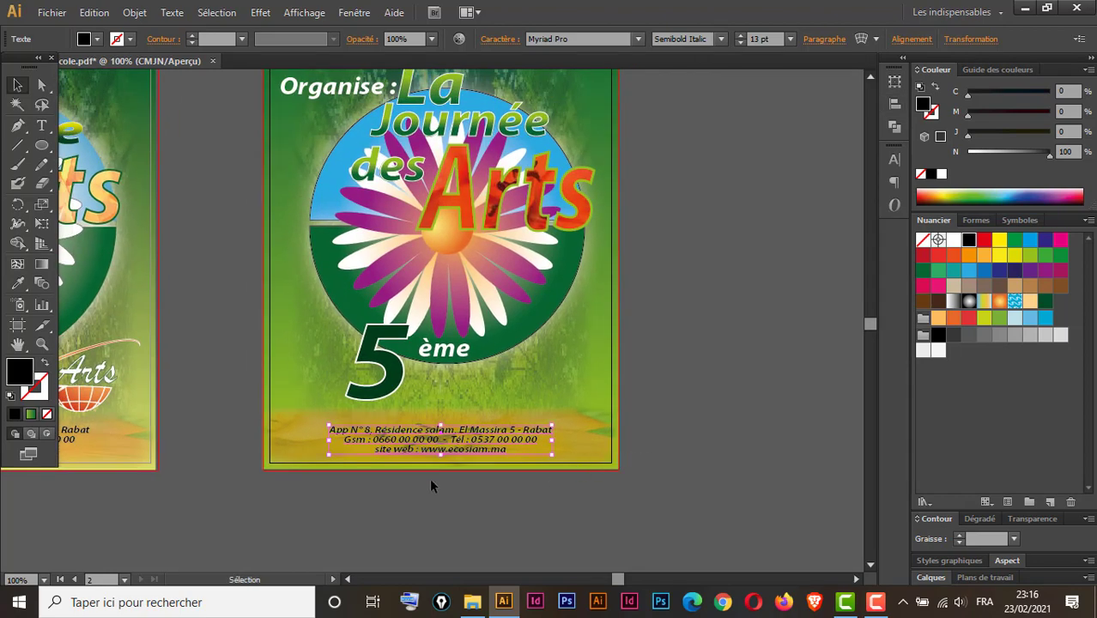
drag(265, 415, 480, 399)
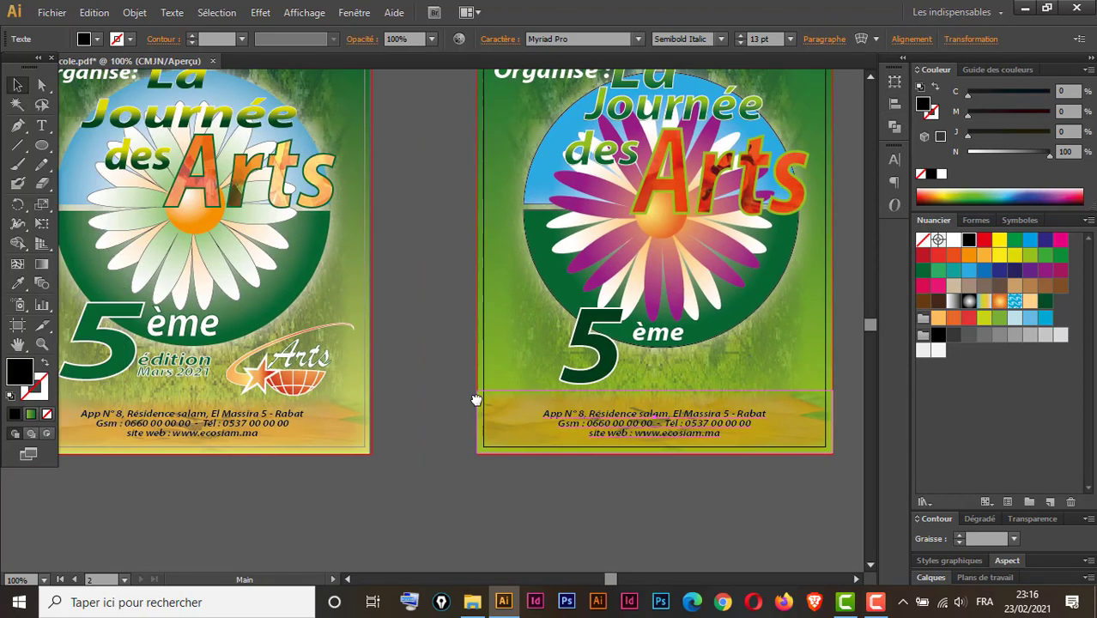
click(179, 368)
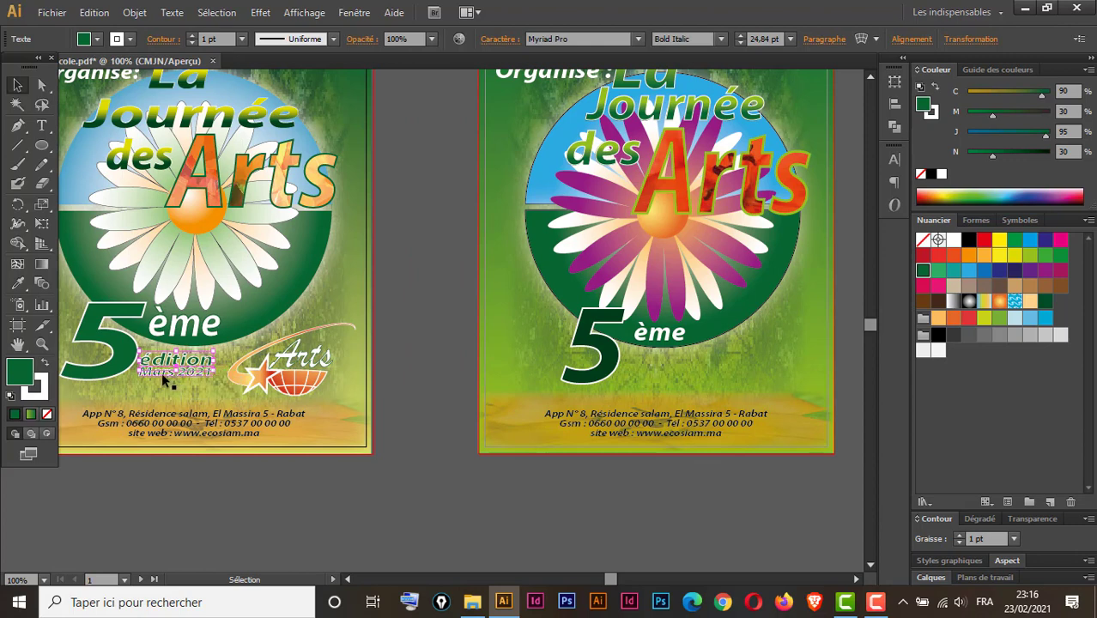
drag(172, 364, 666, 363)
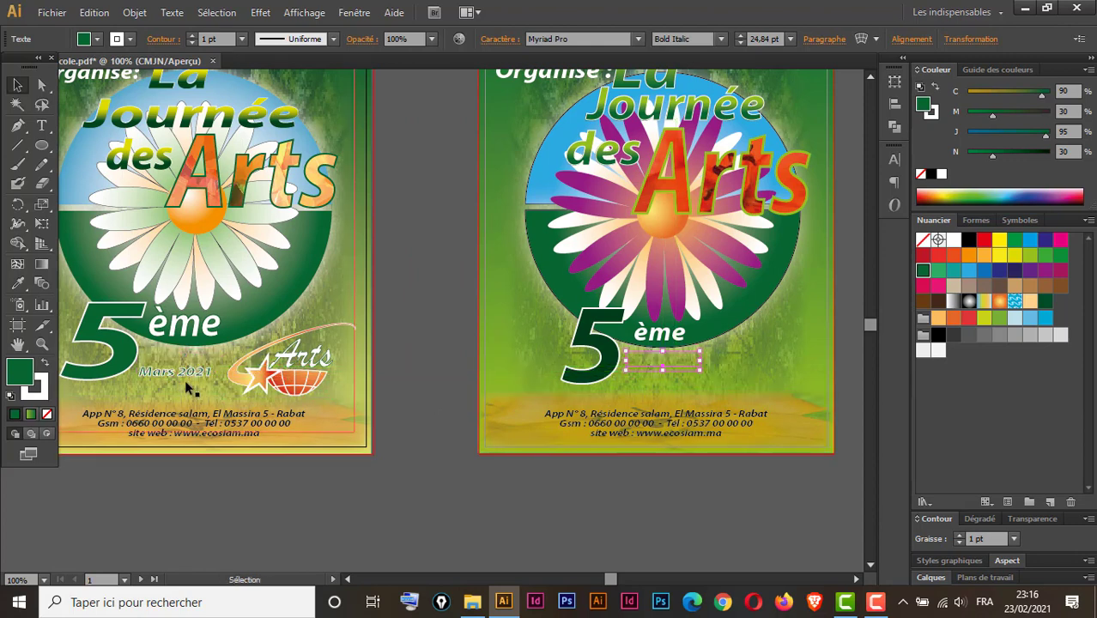
drag(187, 369, 669, 383)
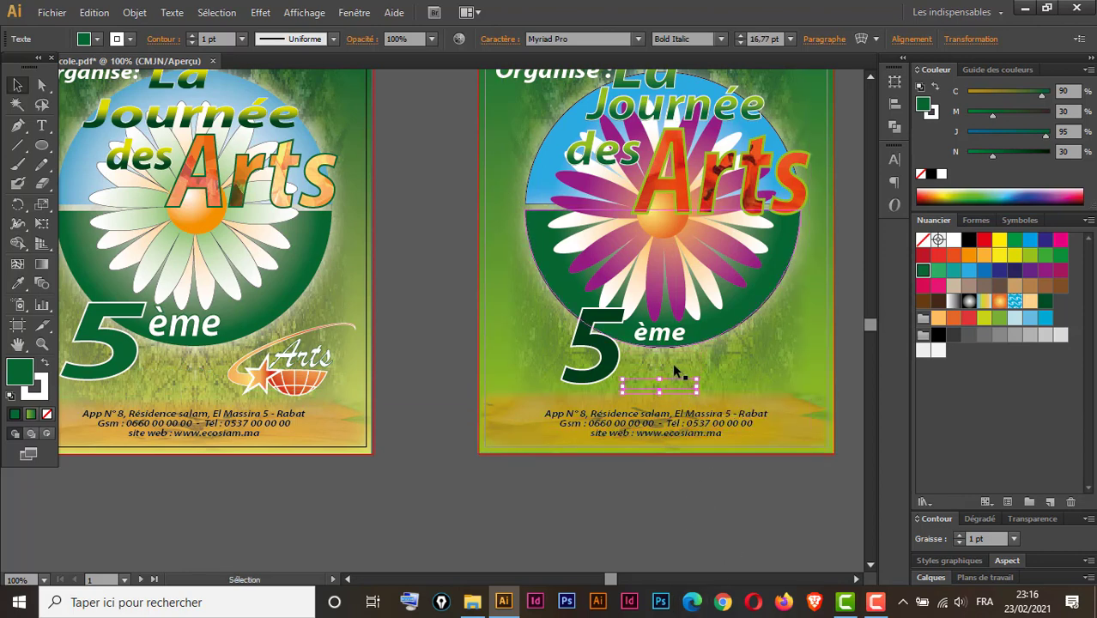
click(674, 366)
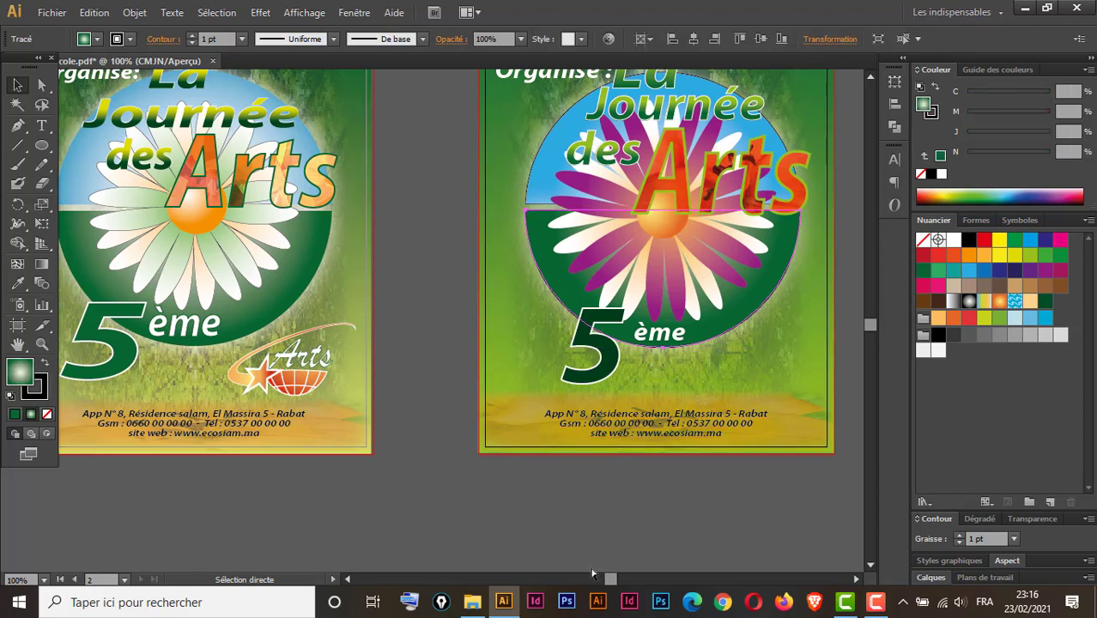
- Restore 'édition' on the first flyer and copy 'Mars 2021' under '5ème' on the second
key(ctrl+f)
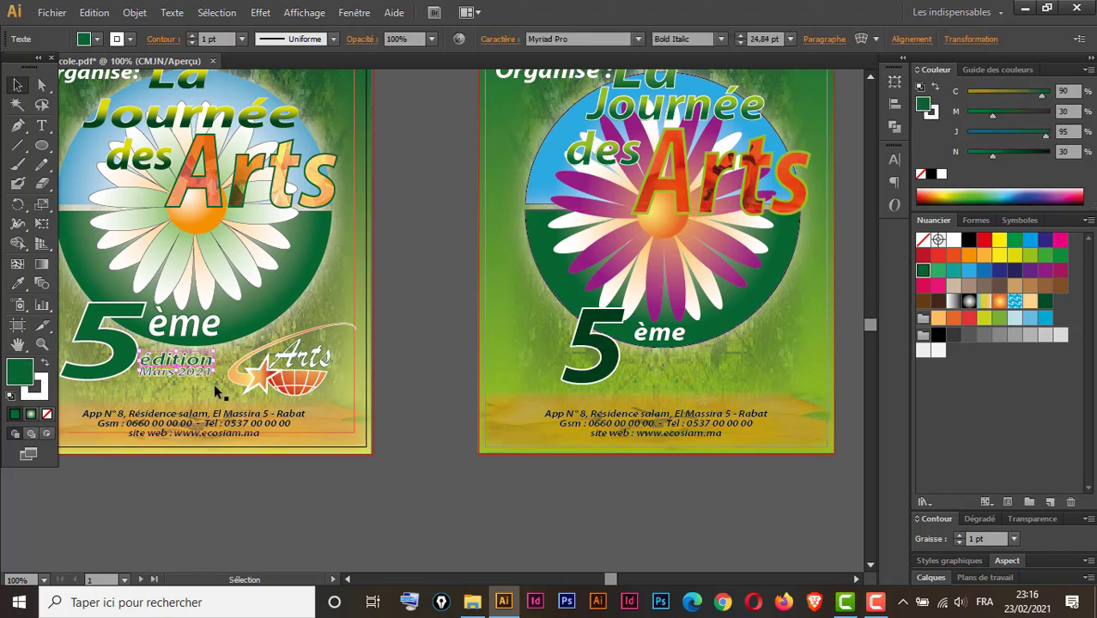
mouse_move(165, 367)
mouse_down()
mouse_move(416, 333)
mouse_move(654, 362)
mouse_up()
click(199, 372)
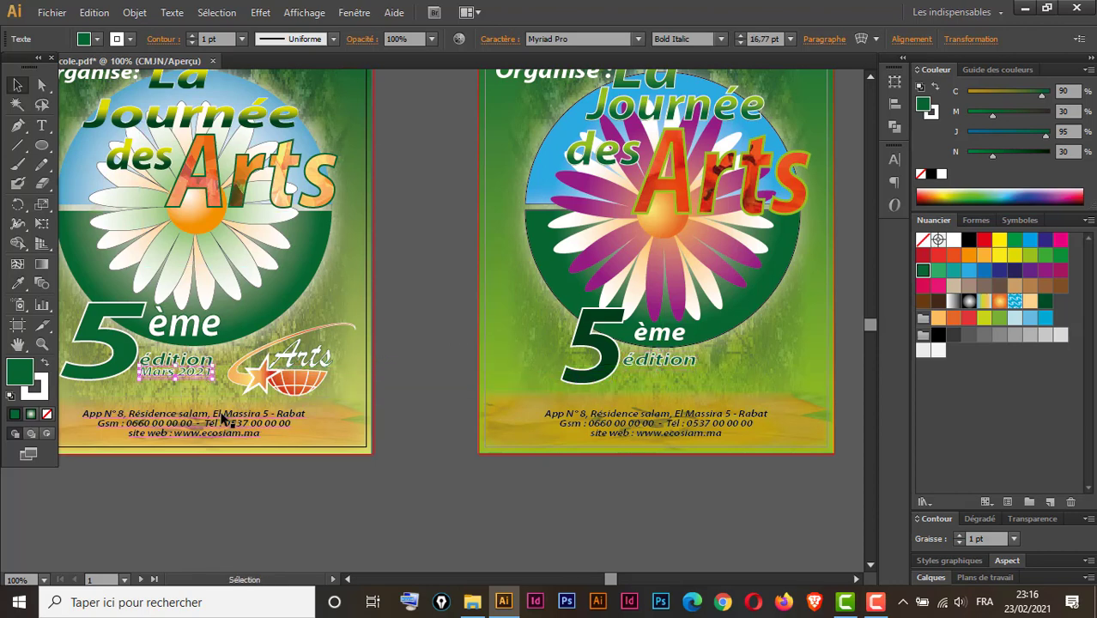
mouse_move(184, 370)
mouse_down()
mouse_move(429, 321)
mouse_move(670, 384)
mouse_up()
click(718, 490)
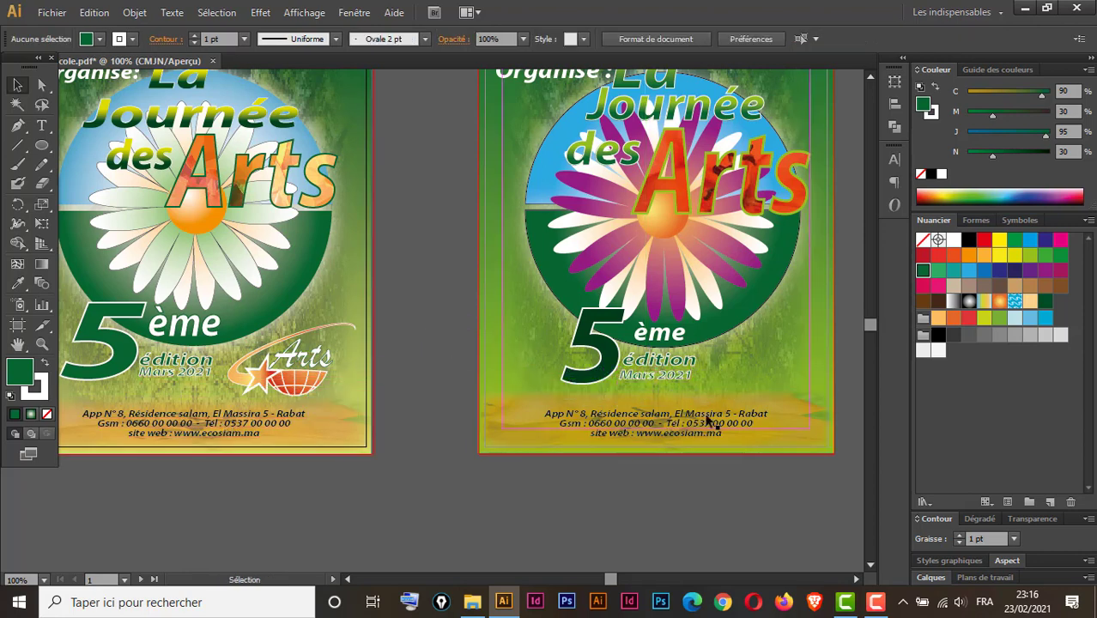
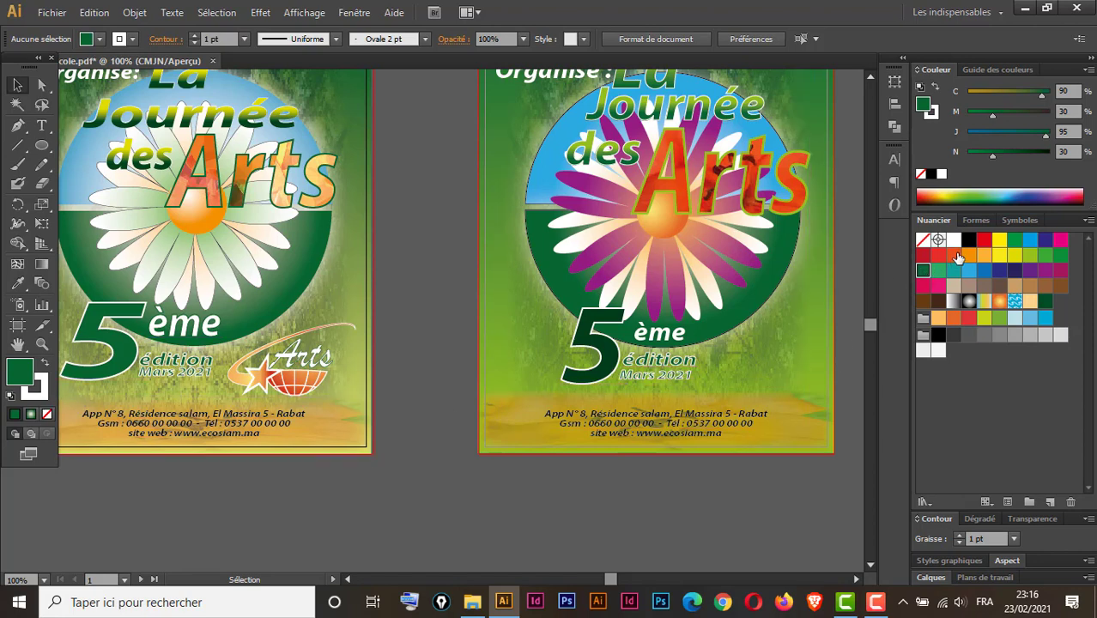
- Give the 'édition' and 'Mars 2021' text a 0,75 pt outline, then deselect
click(669, 367)
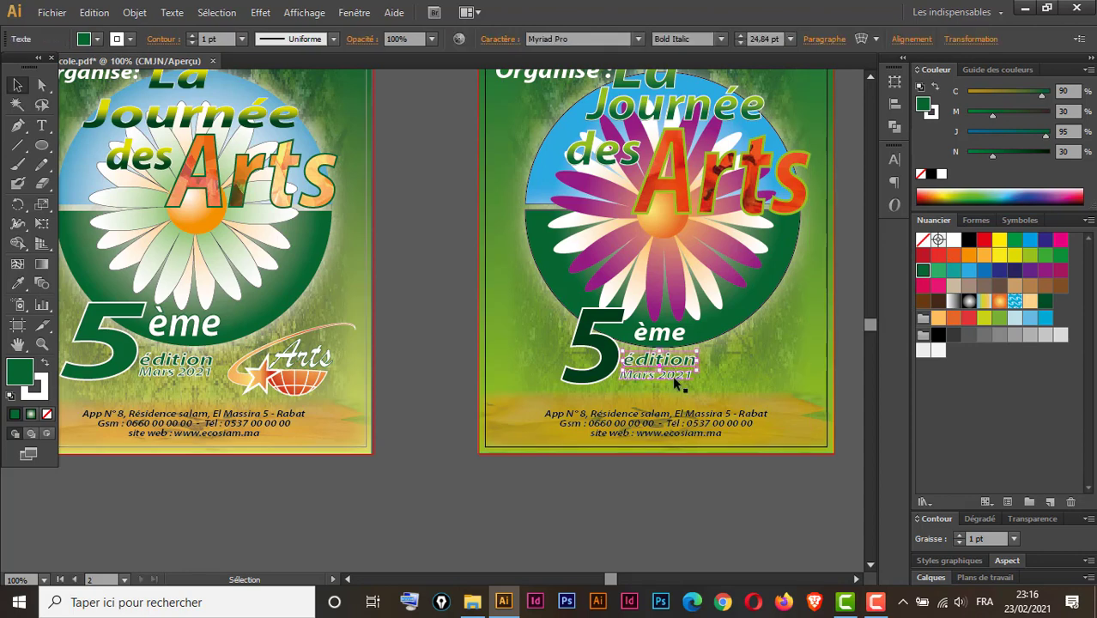
key(ctrl+plus)
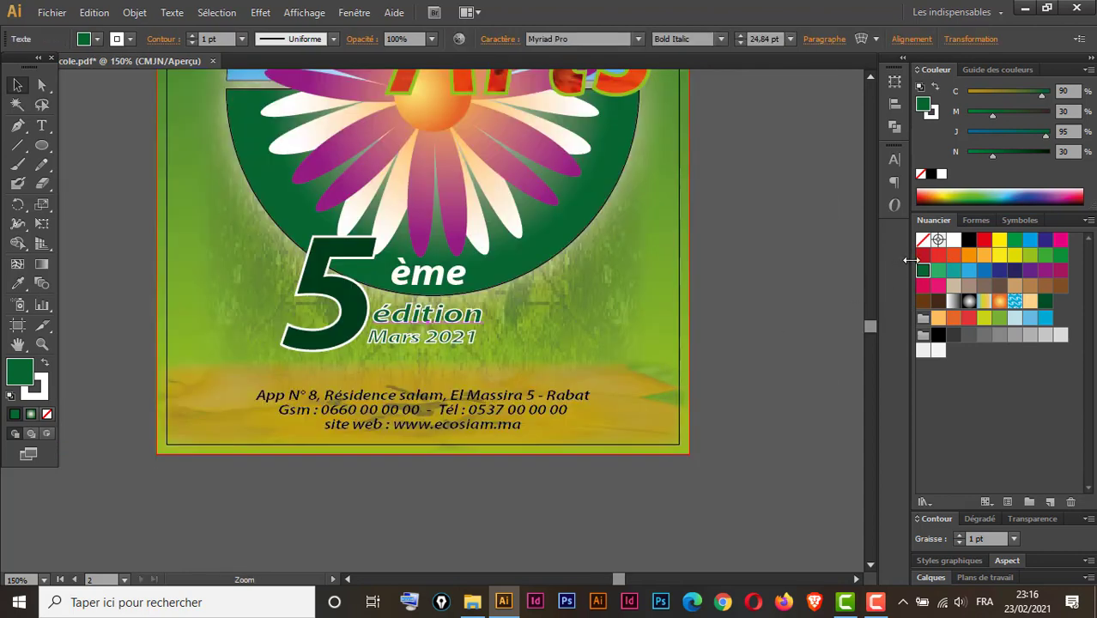
click(1013, 539)
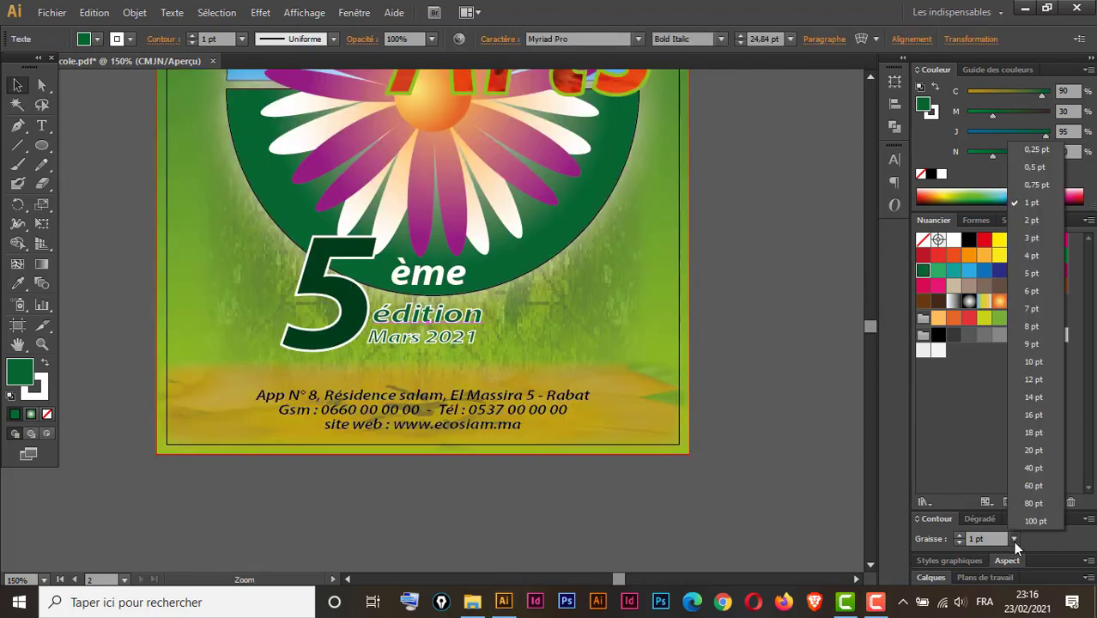
click(1036, 185)
click(453, 340)
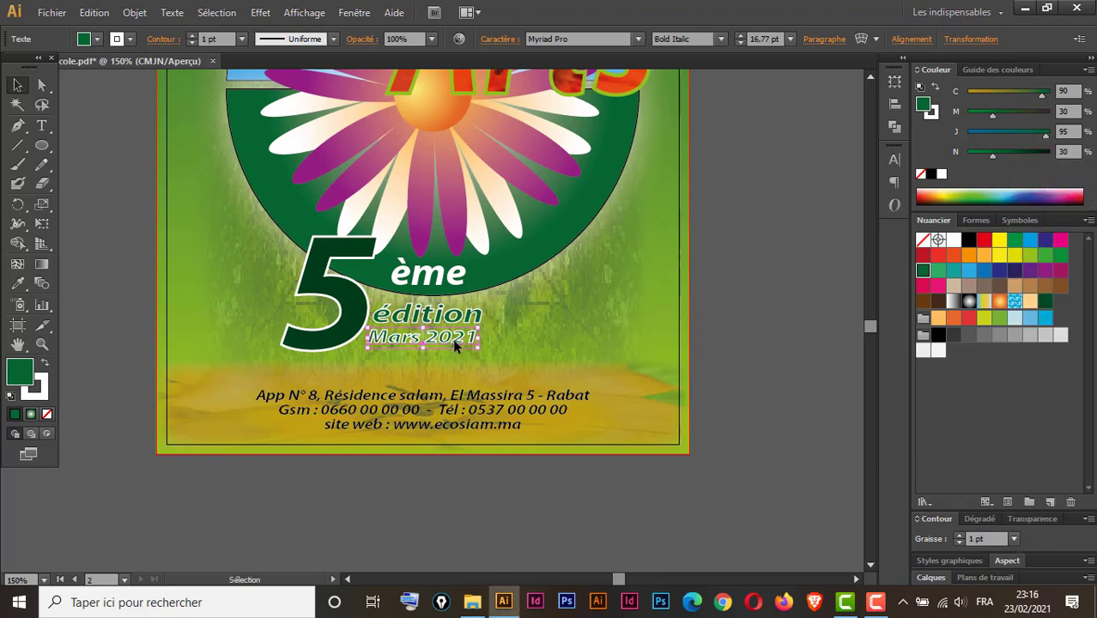
click(1013, 538)
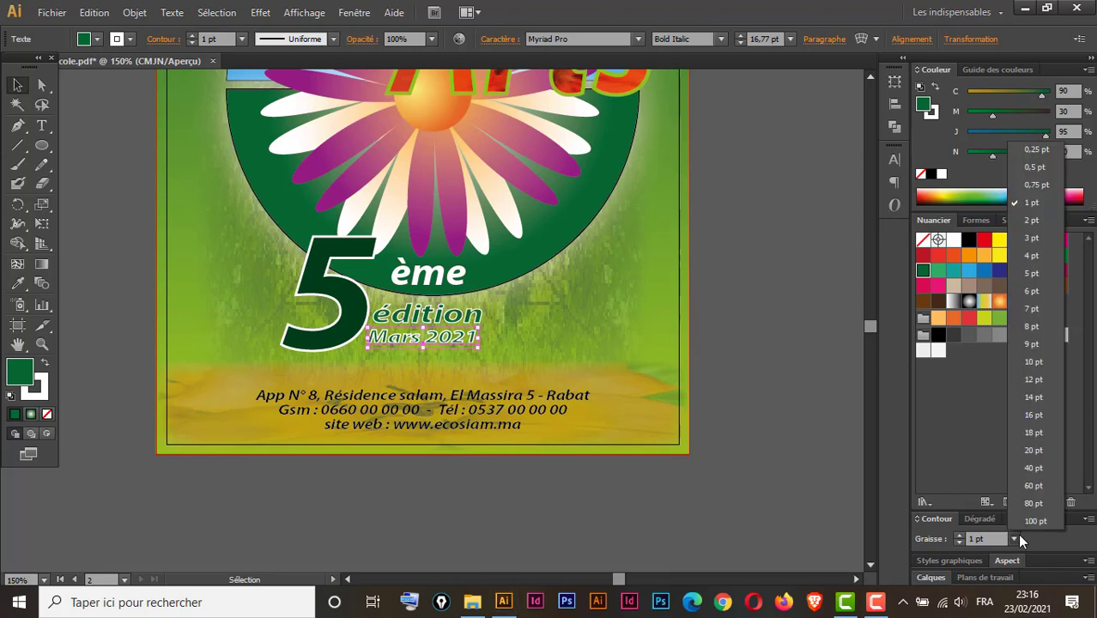
click(1035, 186)
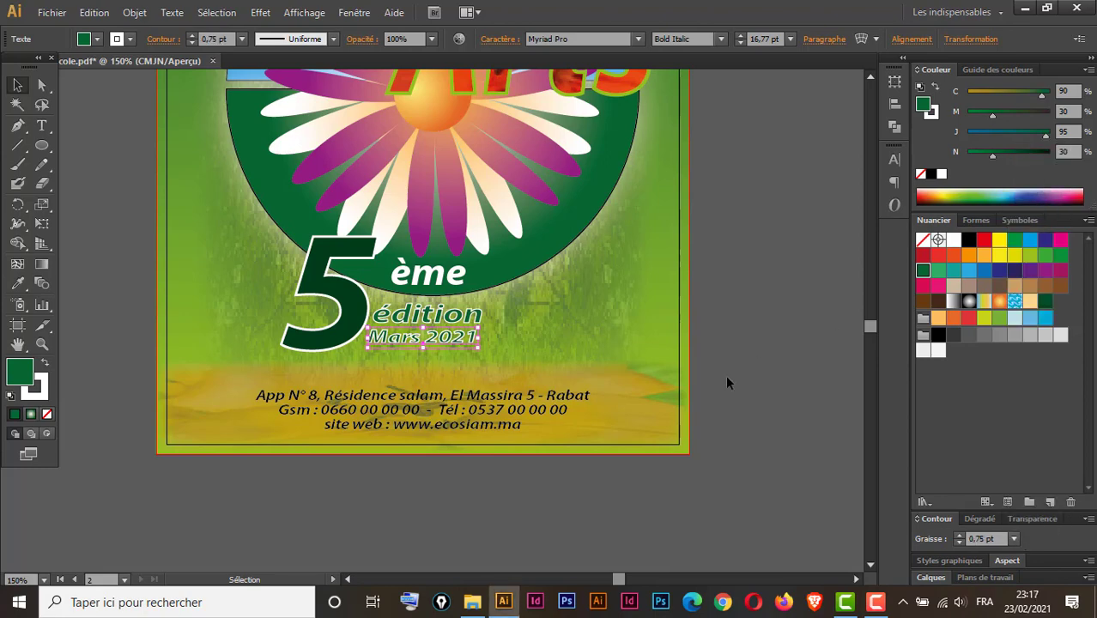
click(588, 515)
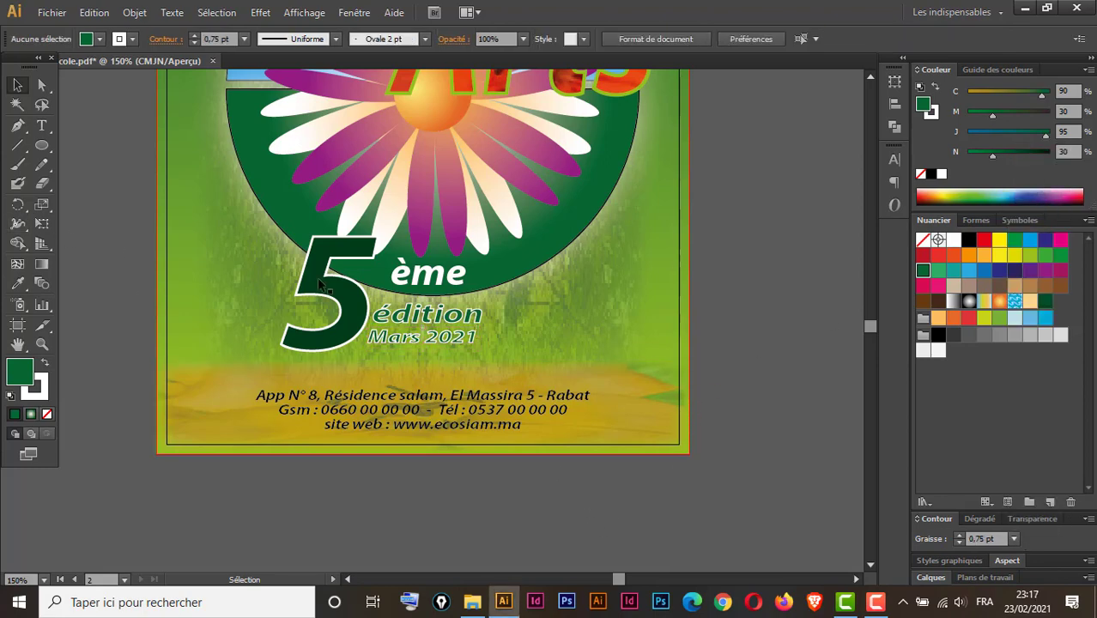
- Zoom in to inspect the original flyer's Arts logo, then zoom out and open the Fenêtre menu
key(ctrl+minus)
key(ctrl+minus)
key(ctrl+minus)
key(ctrl+minus)
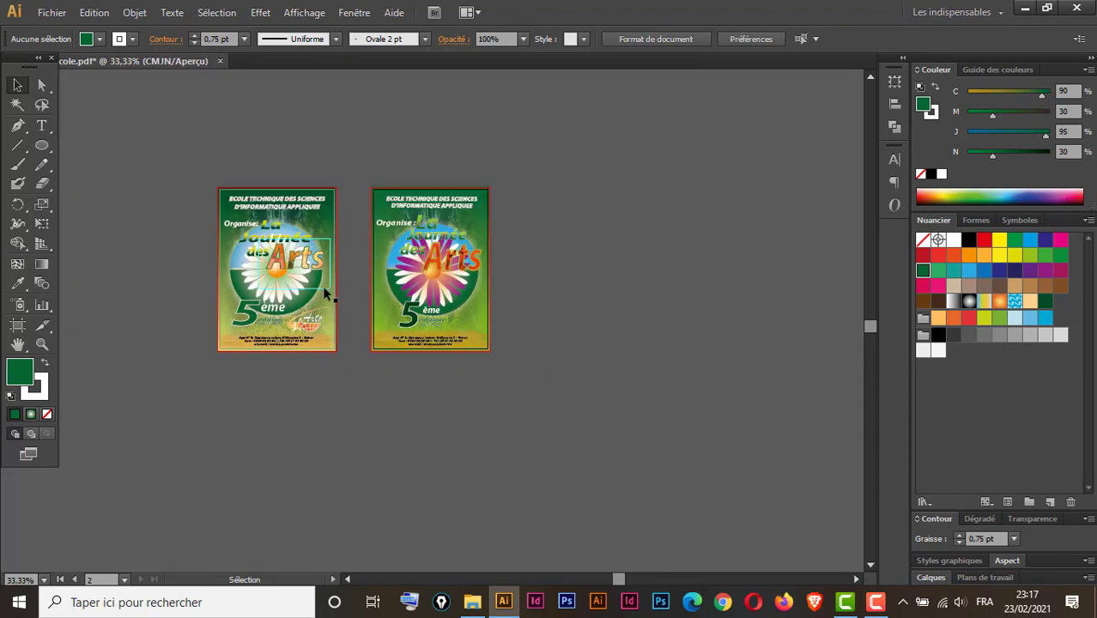
drag(364, 281, 285, 367)
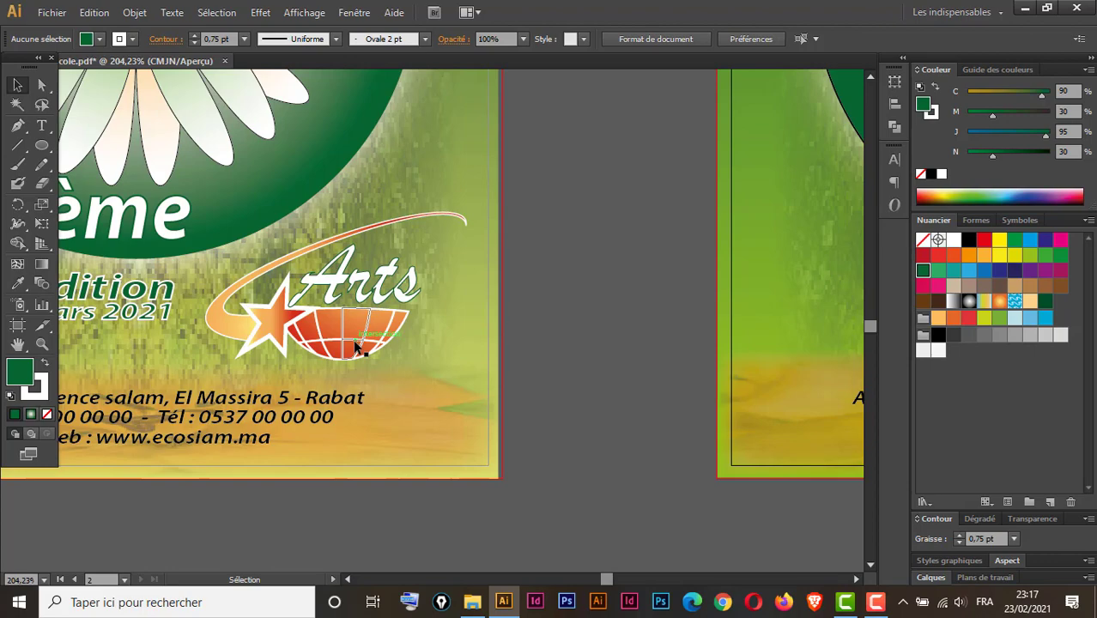
key(ctrl+minus)
key(ctrl+minus)
key(ctrl+minus)
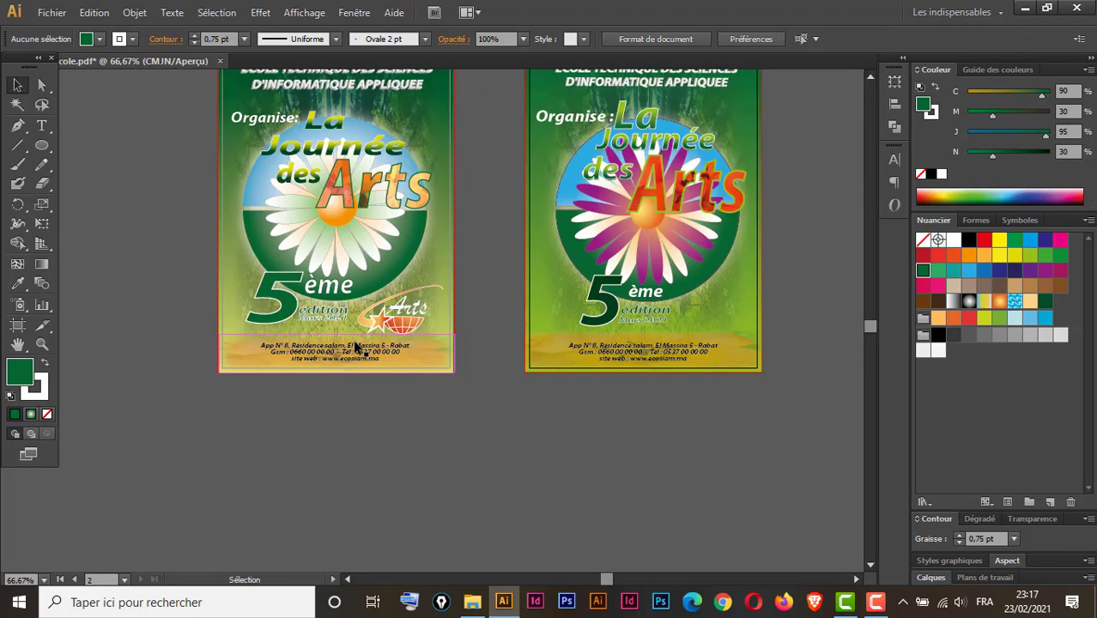
click(356, 14)
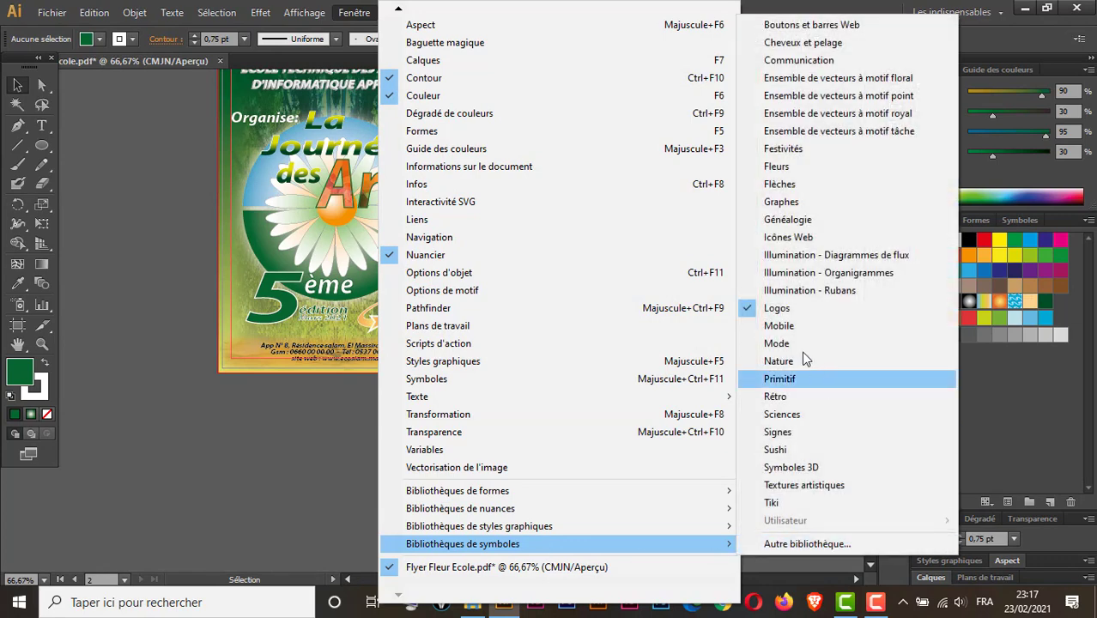
mouse_move(462, 543)
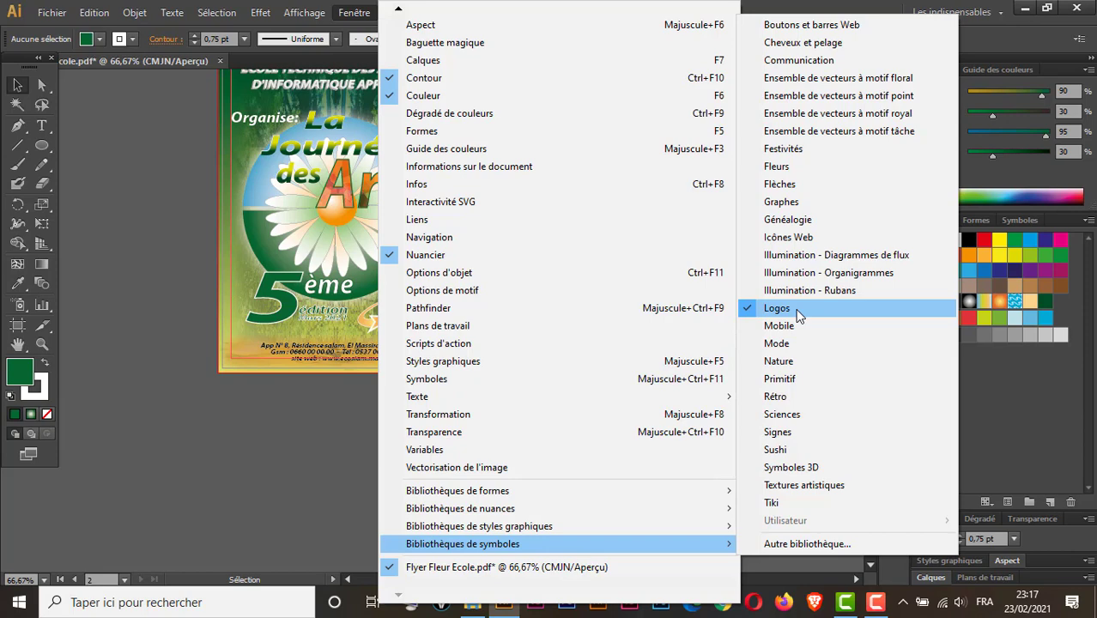
- Place the Monde globe from the Logos symbol library below the flyers, enlarged and positioned
click(798, 315)
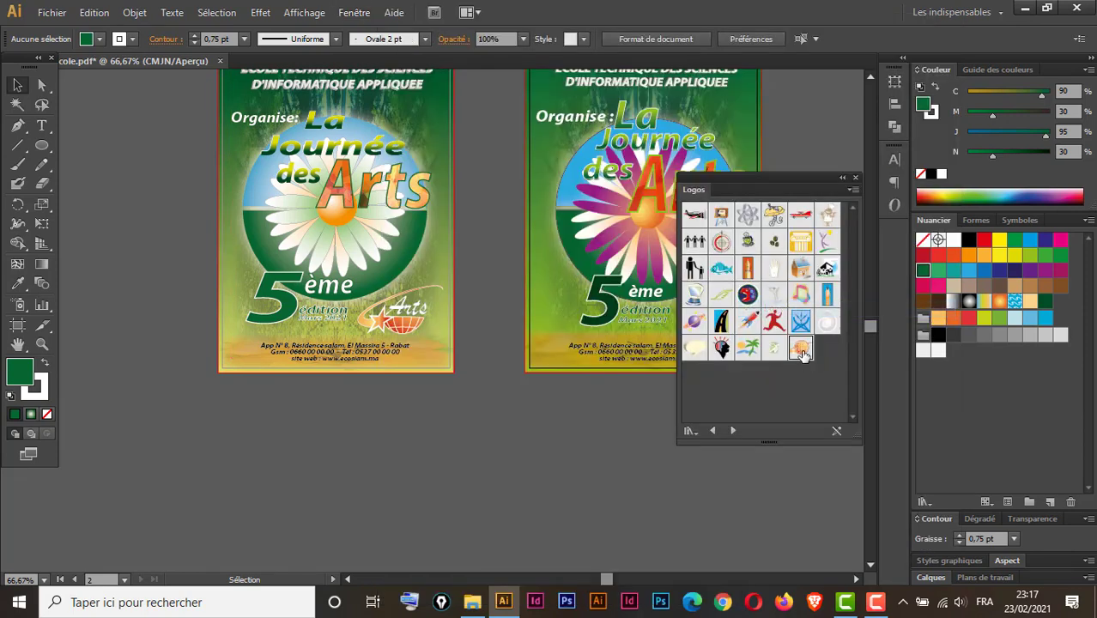
drag(801, 354, 445, 474)
drag(421, 432, 421, 432)
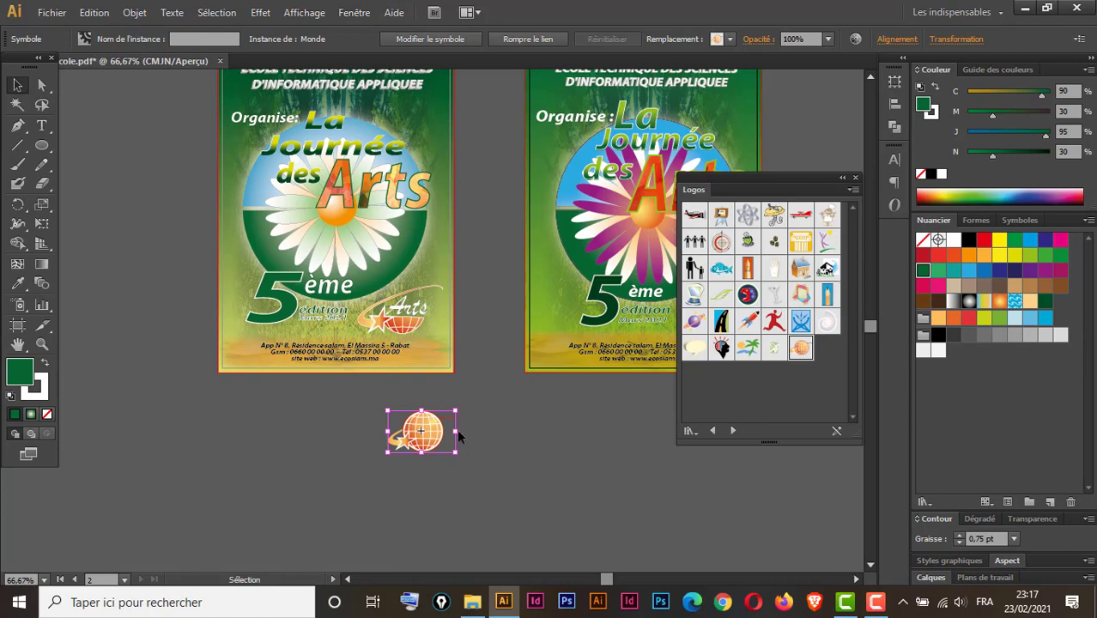
click(855, 178)
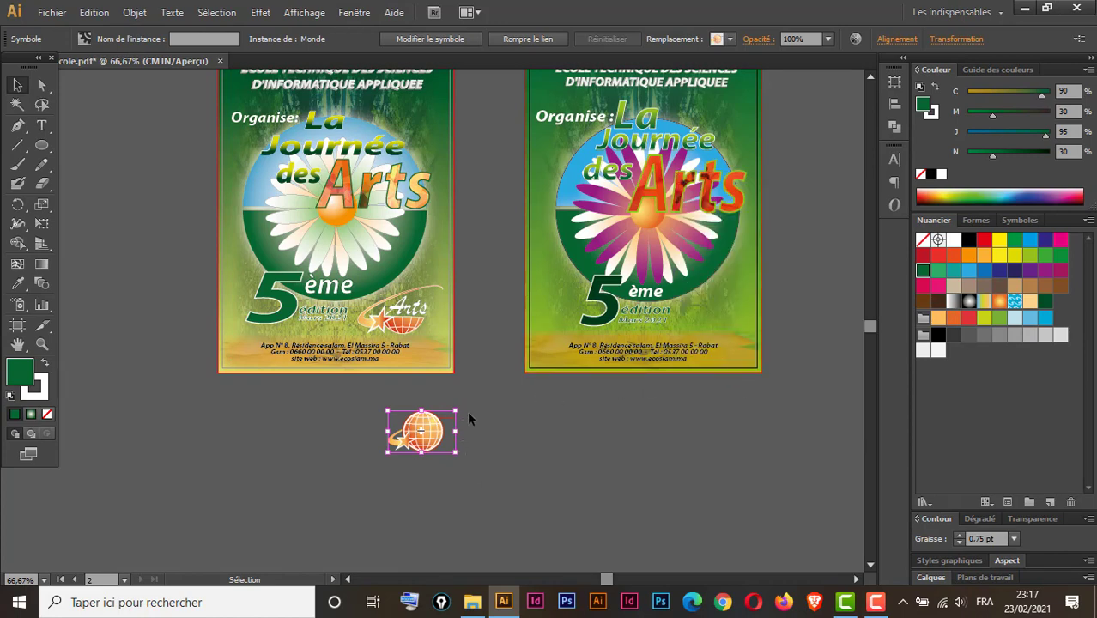
drag(455, 411, 505, 381)
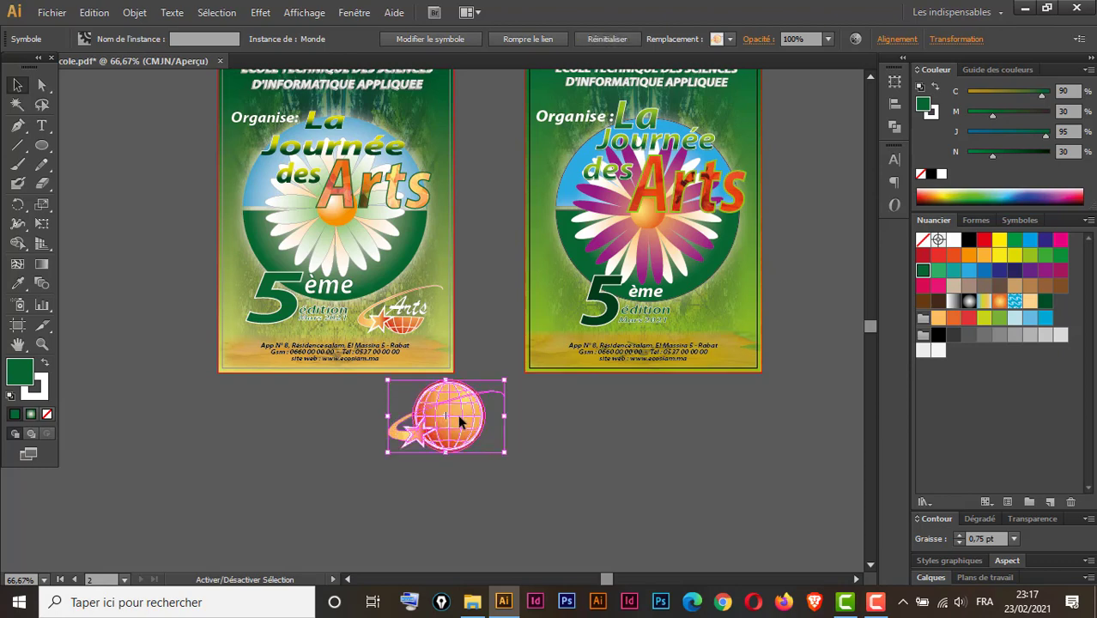
drag(459, 416, 484, 433)
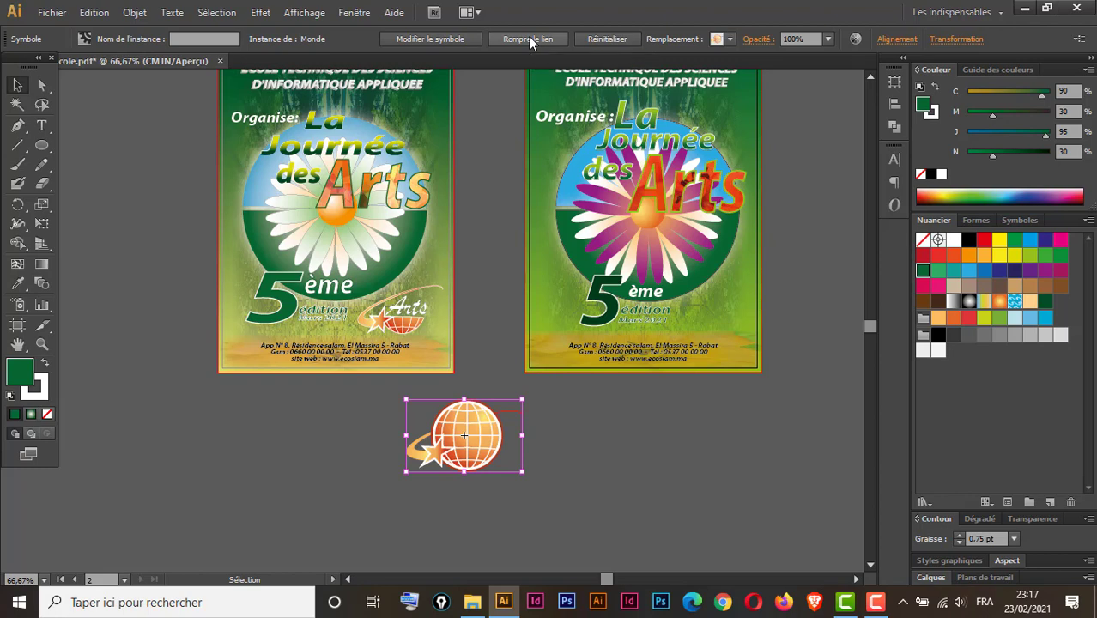
- Break the globe's symbol link and ungroup its artwork
click(530, 40)
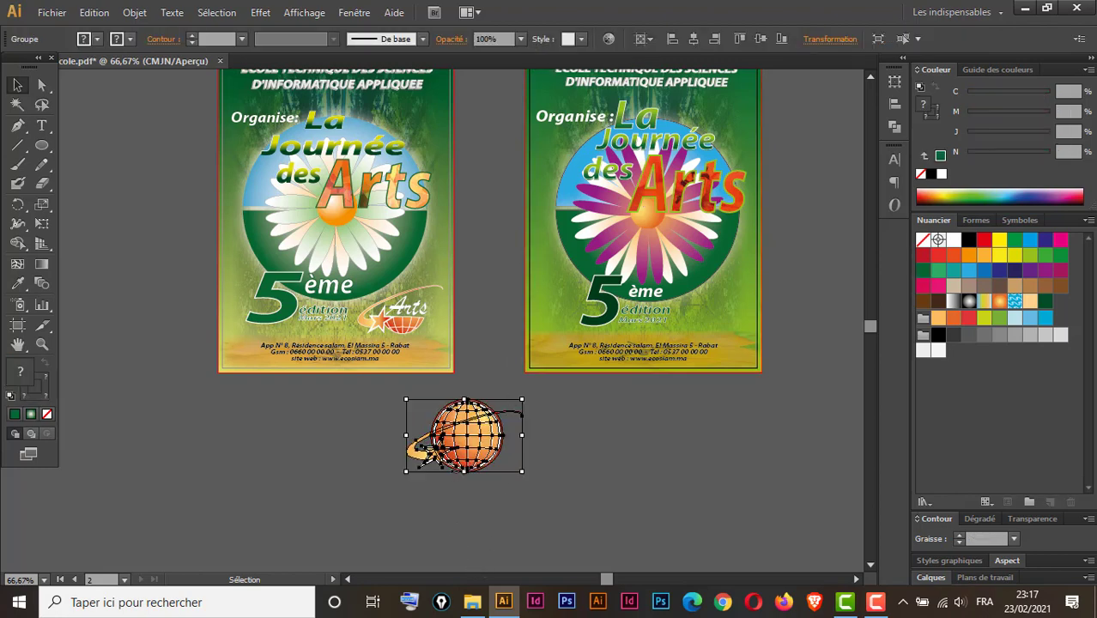
right_click(460, 444)
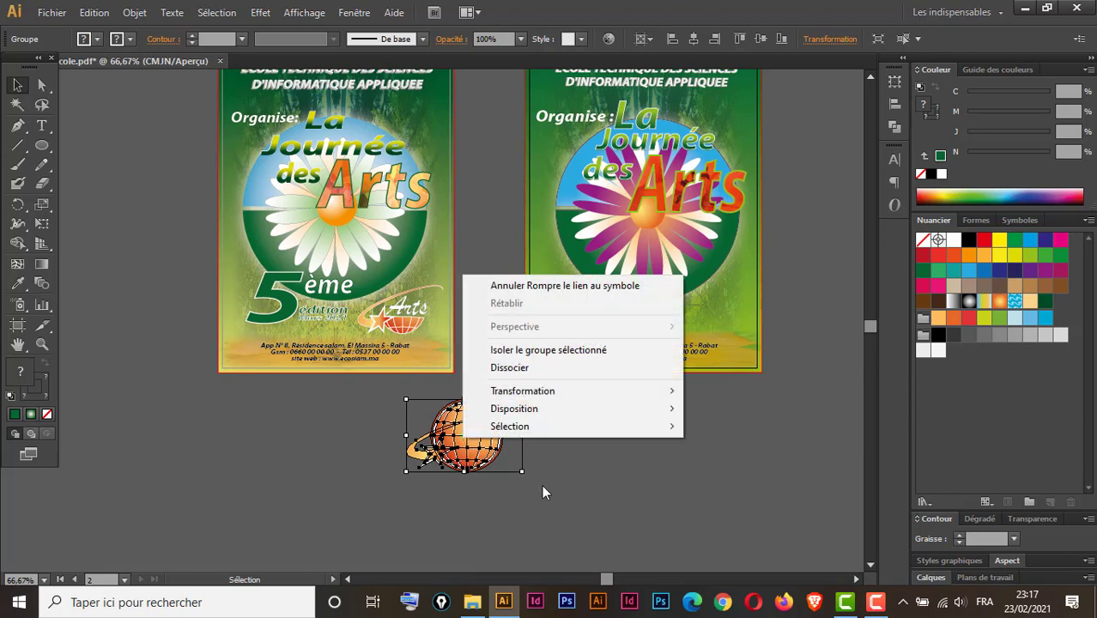
click(532, 369)
click(550, 529)
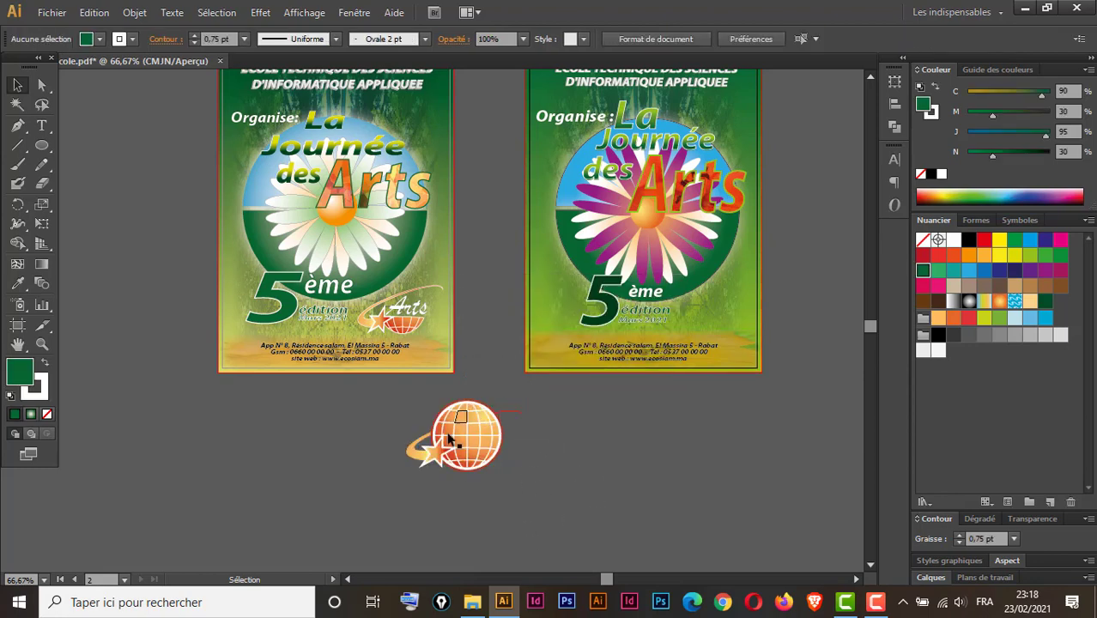
ctrl+click(482, 419)
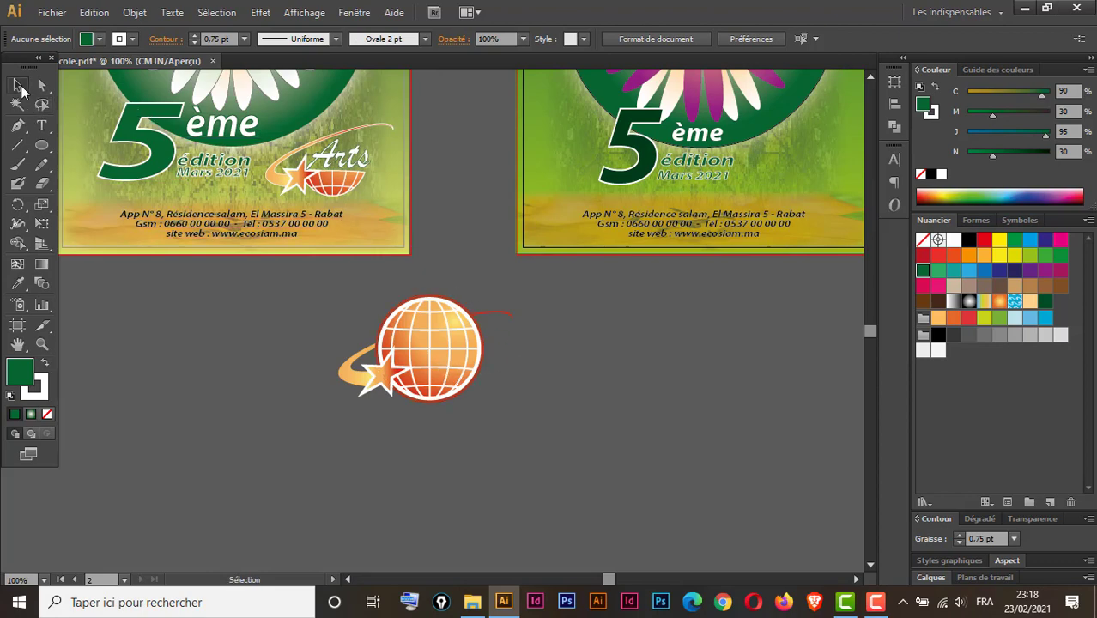
- Select the globe's outer ring, rim and grid group, then ungroup the grid pieces
click(455, 302)
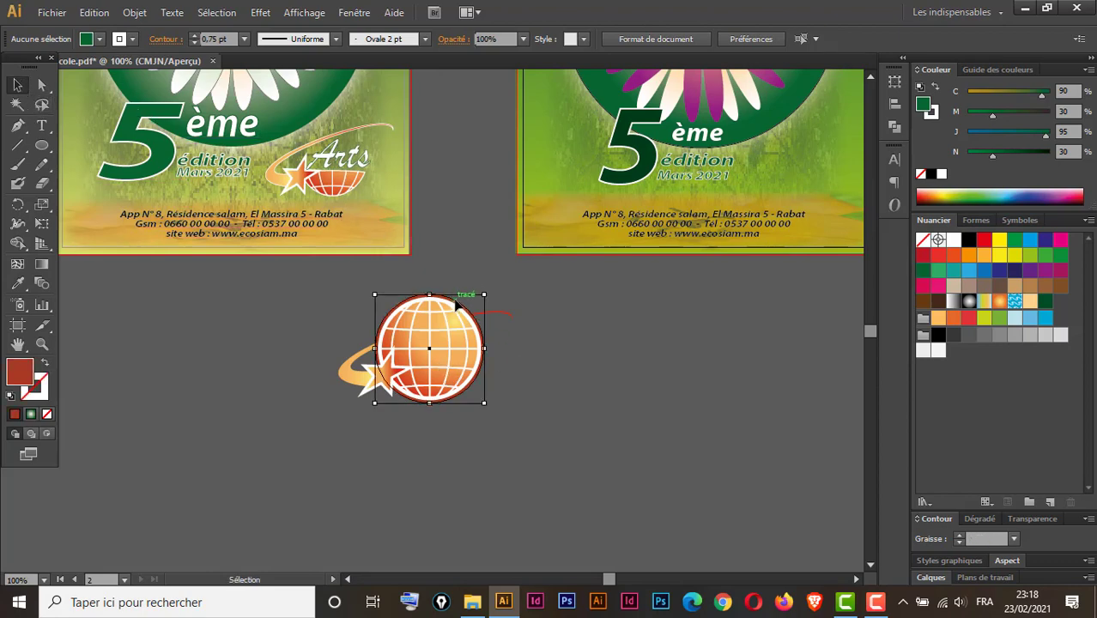
click(510, 339)
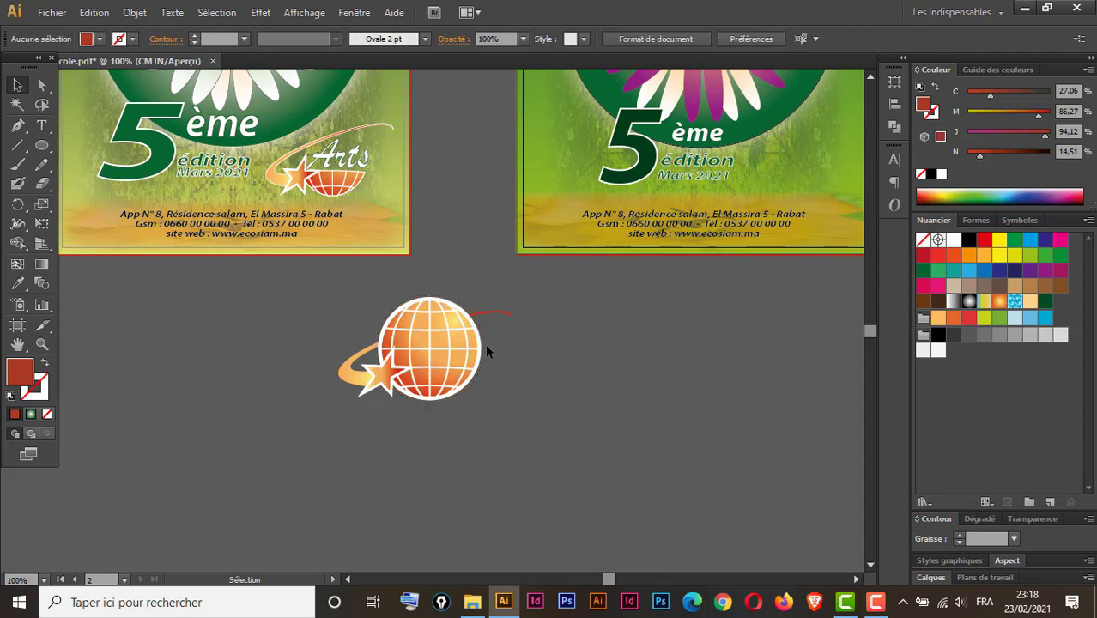
click(464, 303)
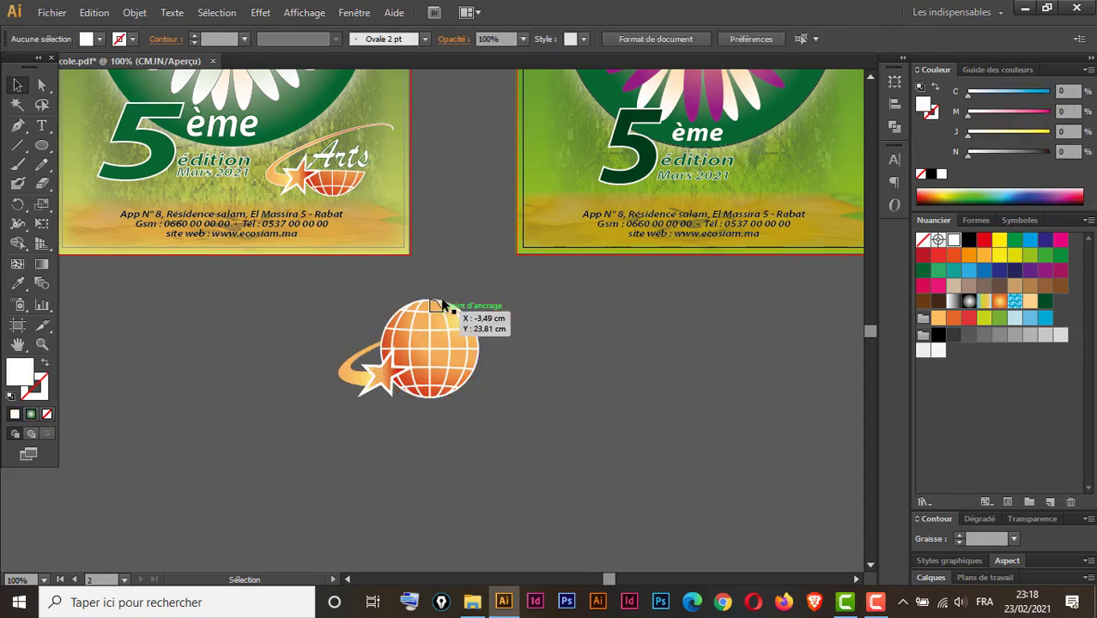
click(408, 306)
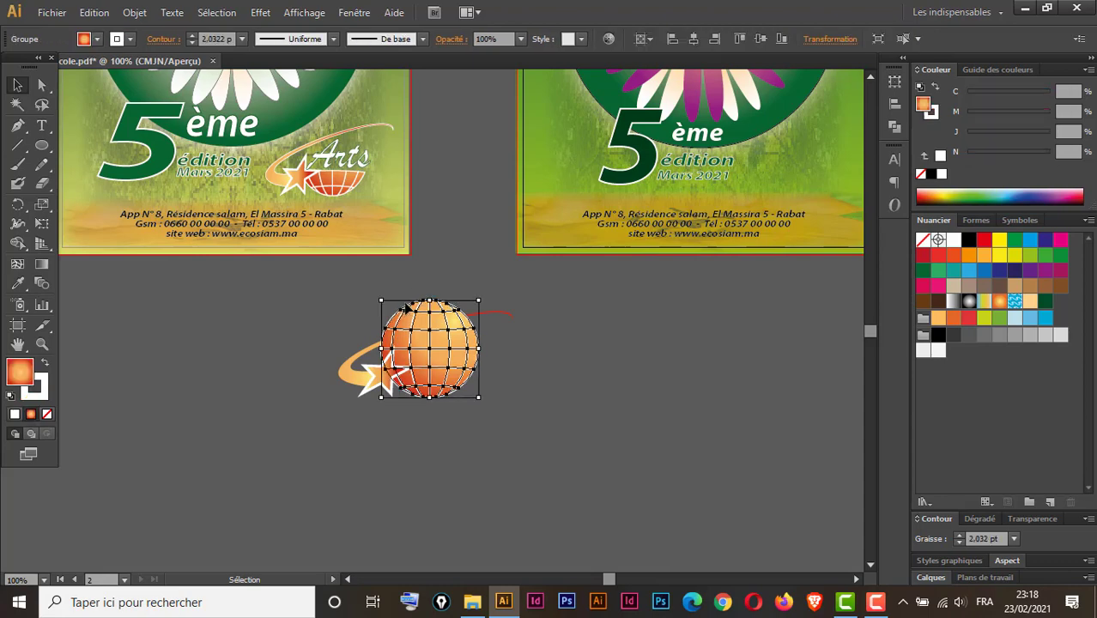
click(485, 269)
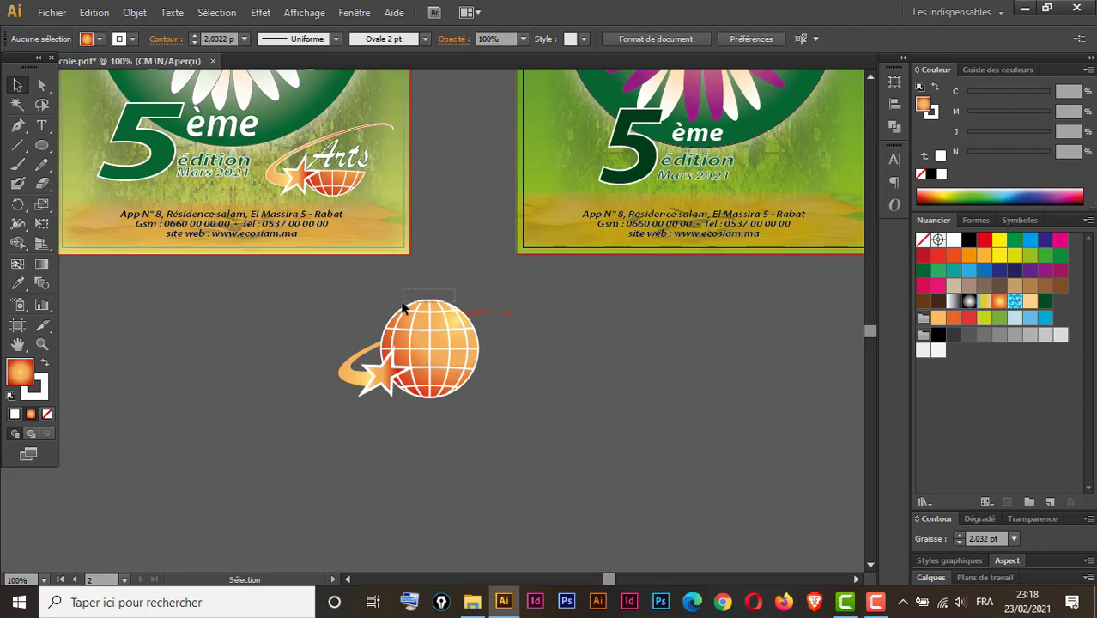
click(430, 300)
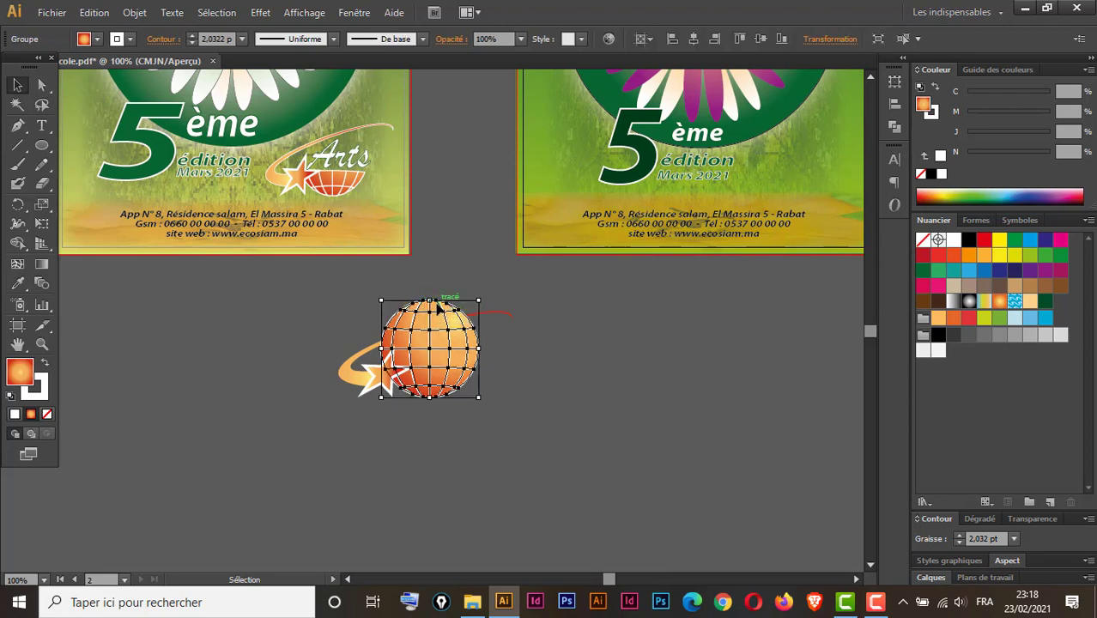
right_click(436, 303)
click(520, 399)
- Delete the globe's top cap and upper half, leaving a flat-topped bowl
click(440, 278)
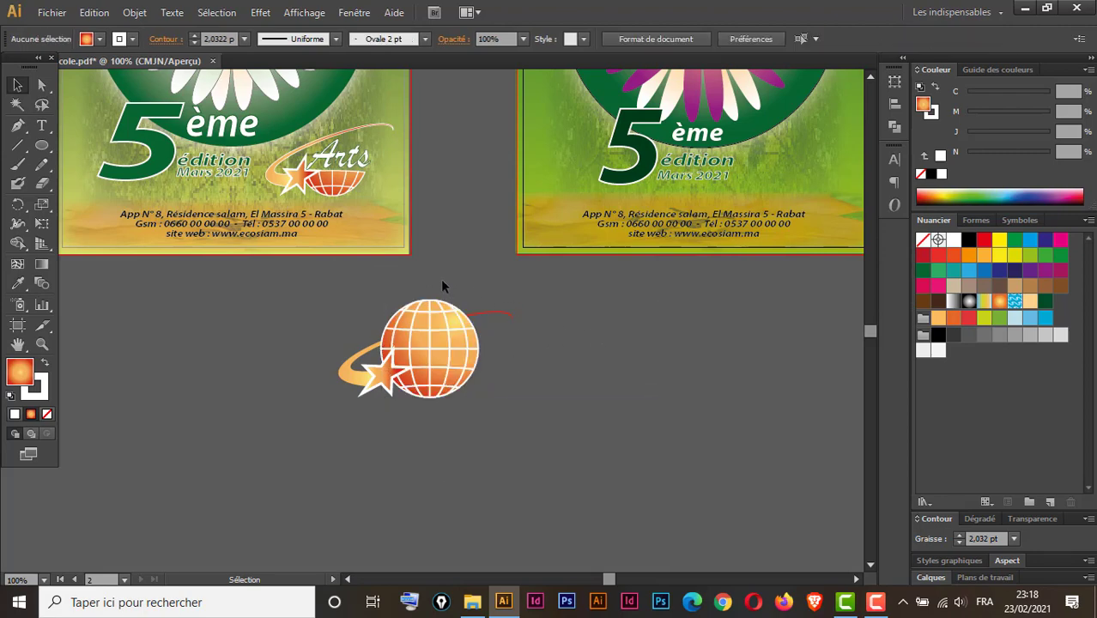
drag(452, 290, 403, 312)
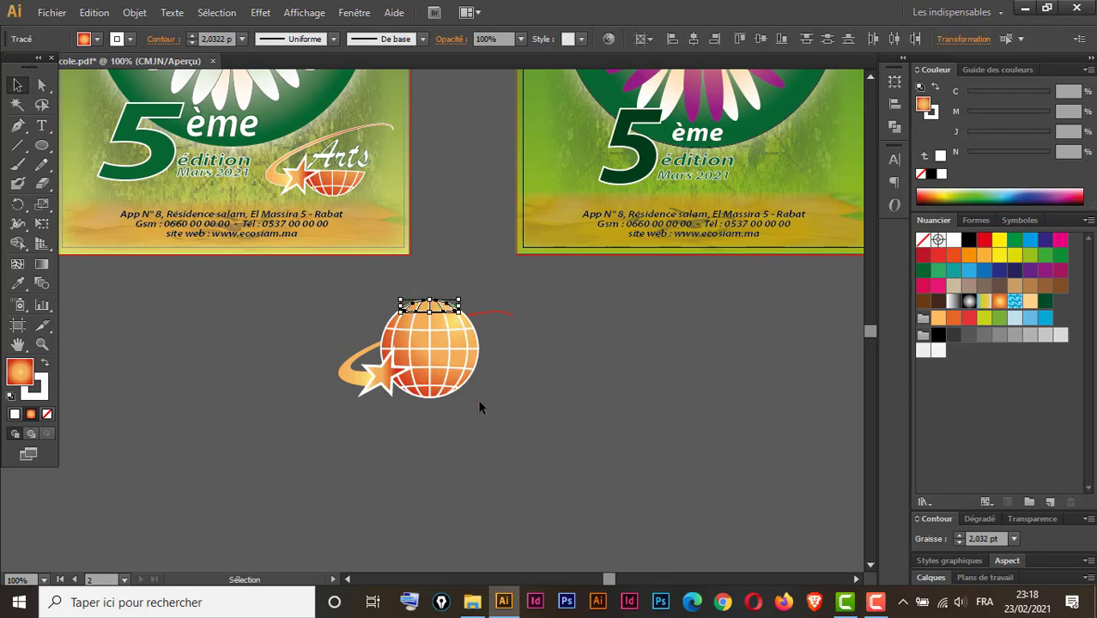
key(Delete)
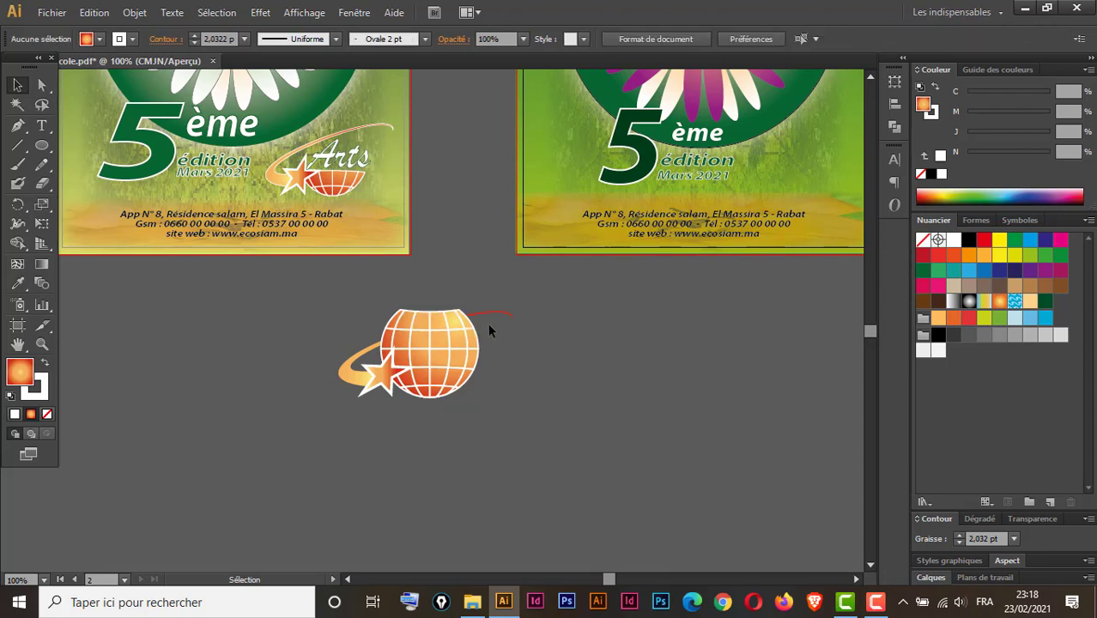
click(453, 336)
key(Delete)
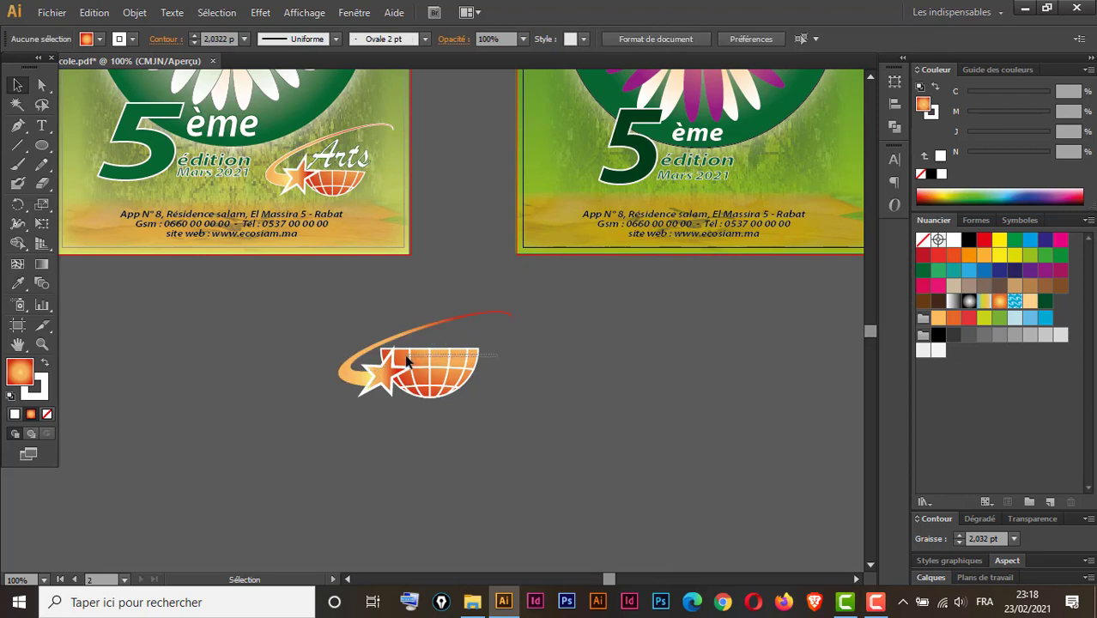
- Nudge the star up and left toward the bowl's left edge
drag(407, 362, 390, 355)
click(484, 351)
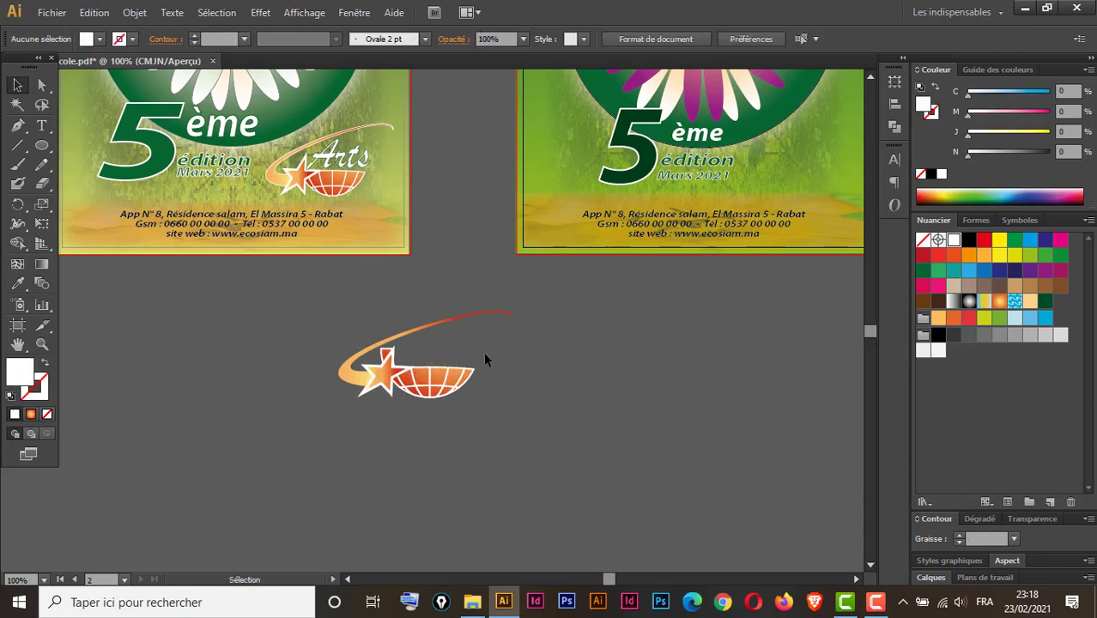
click(385, 354)
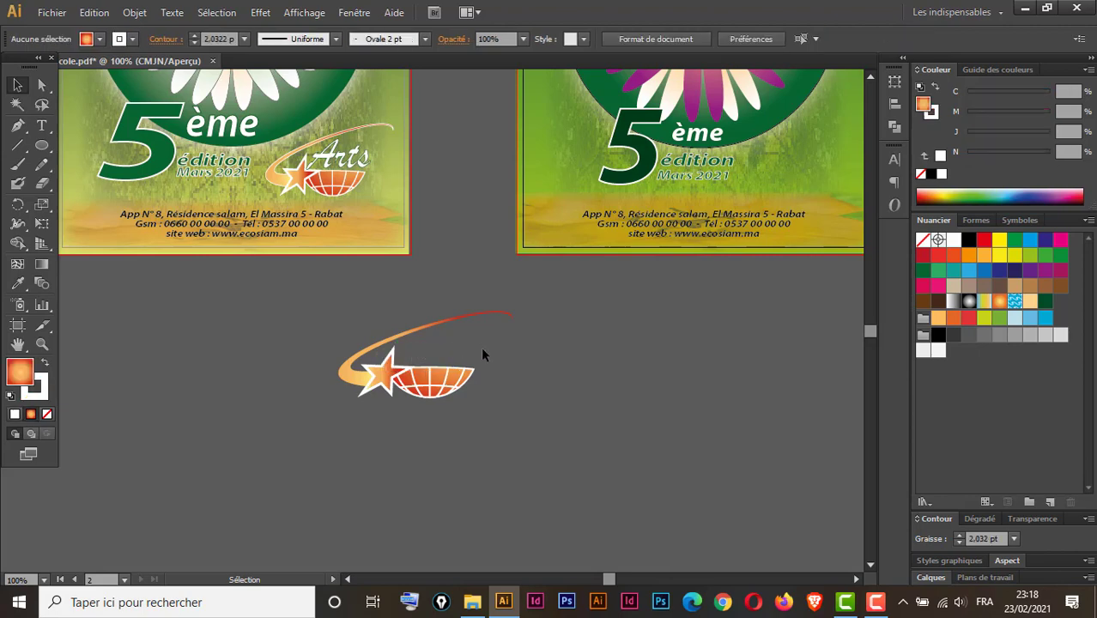
- Type 'Arts' and move it onto the star-and-globe logo
click(42, 126)
click(546, 369)
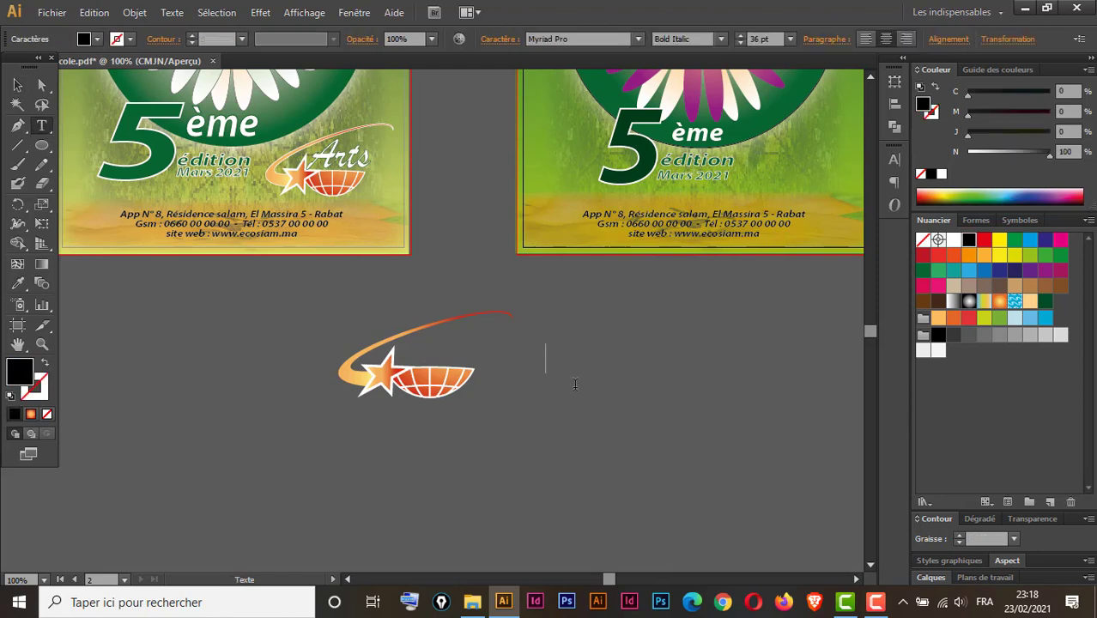
text(Art)
text(s)
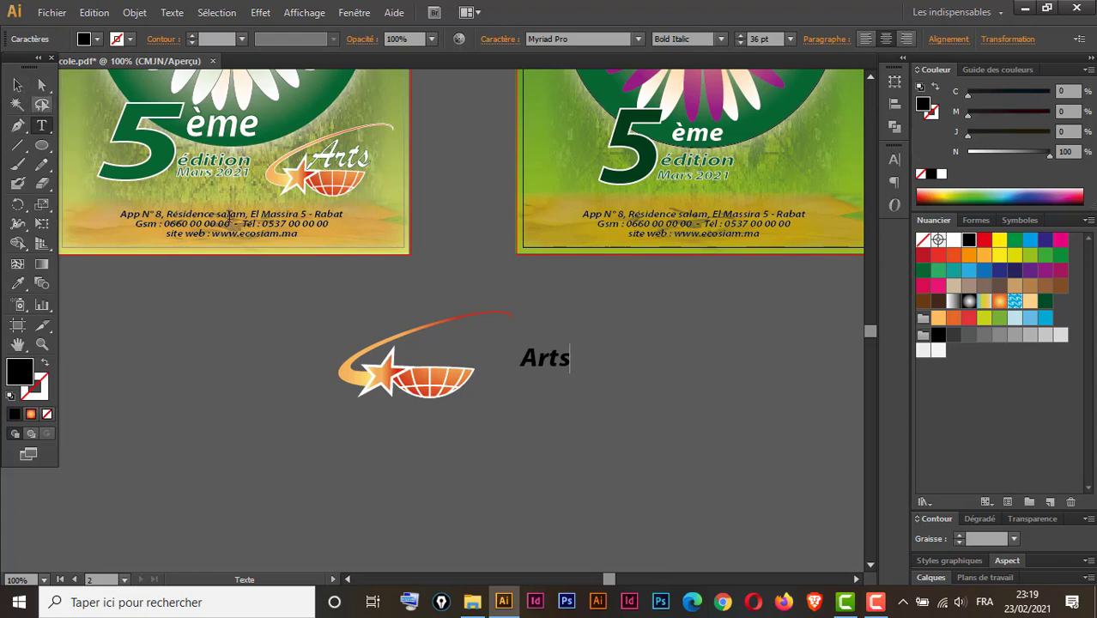
click(17, 84)
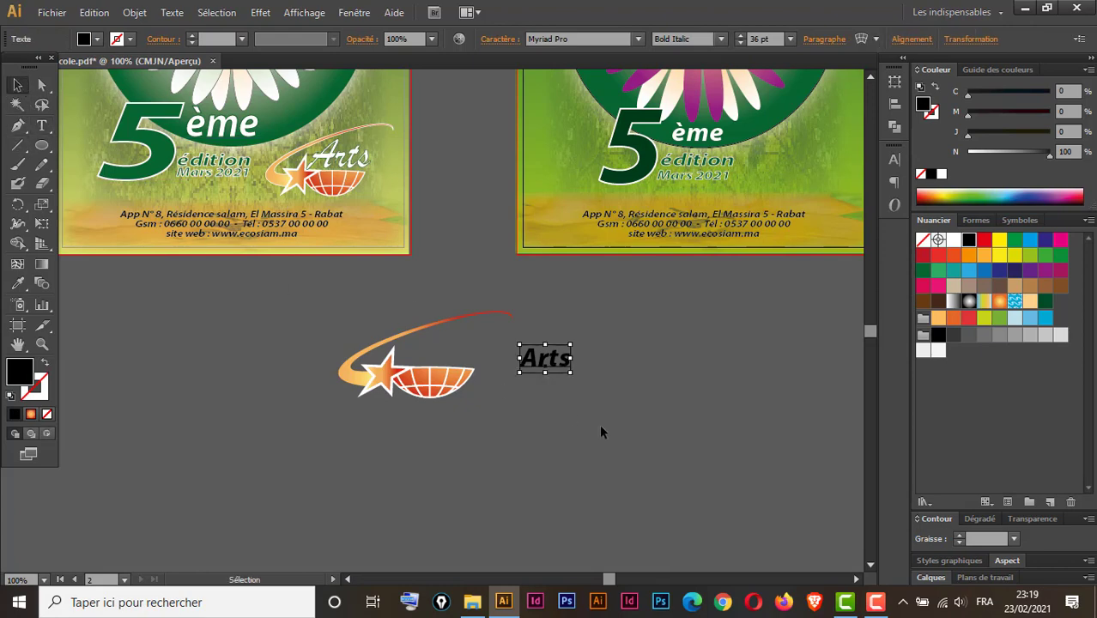
mouse_move(552, 366)
mouse_down()
mouse_move(428, 360)
mouse_move(482, 330)
mouse_up()
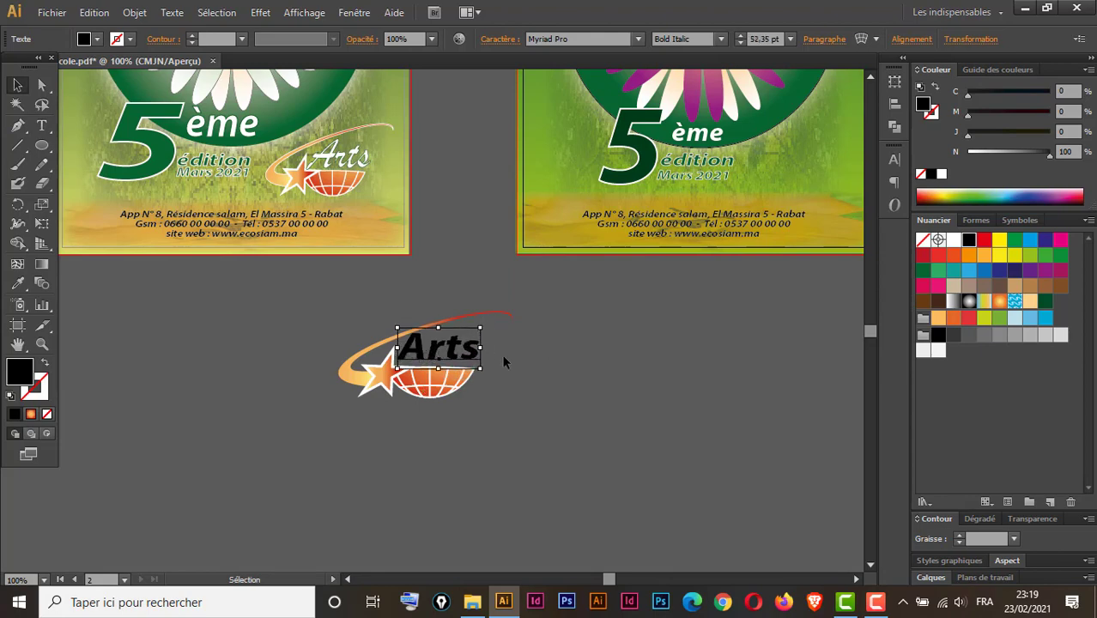
- Set 'Arts' to Brush Script MT Italic and enlarge it along the swoosh
right_click(454, 349)
mouse_move(496, 400)
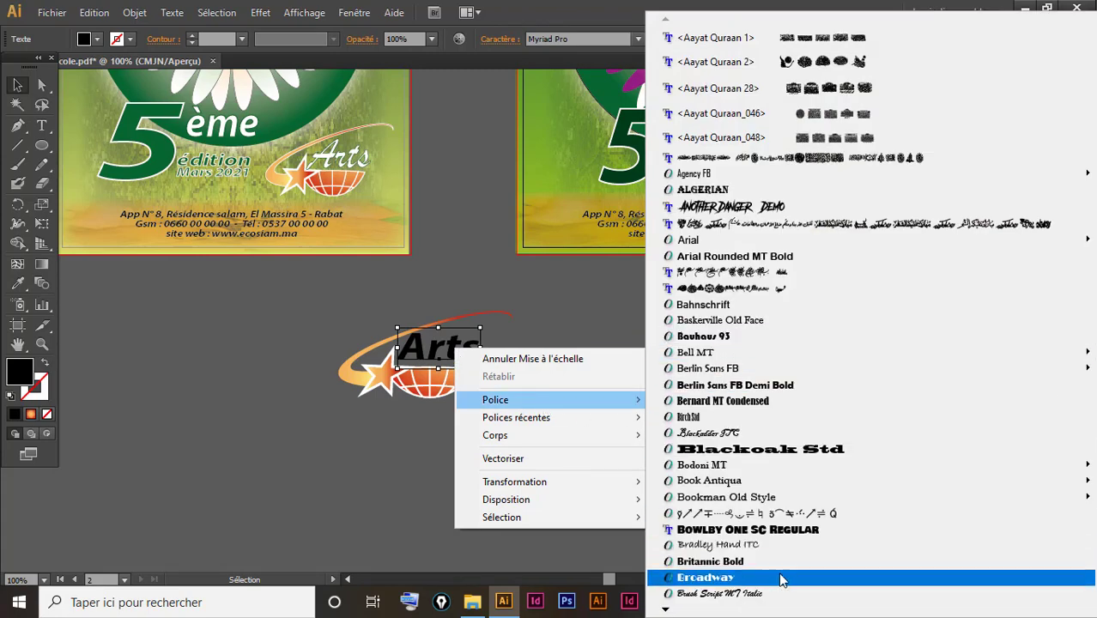
click(736, 594)
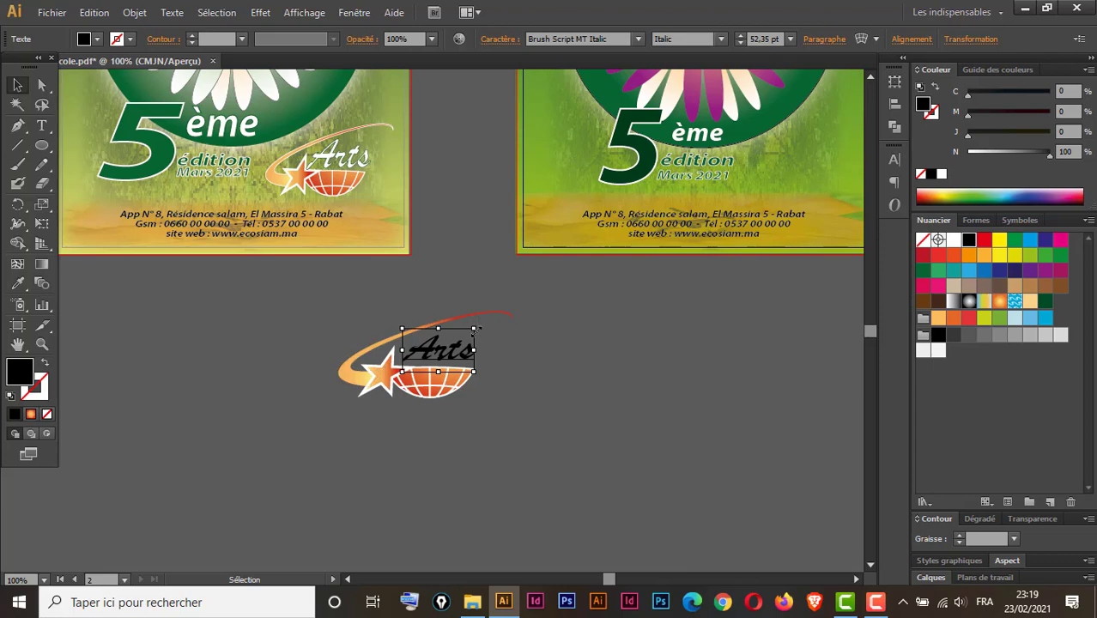
drag(473, 330, 495, 317)
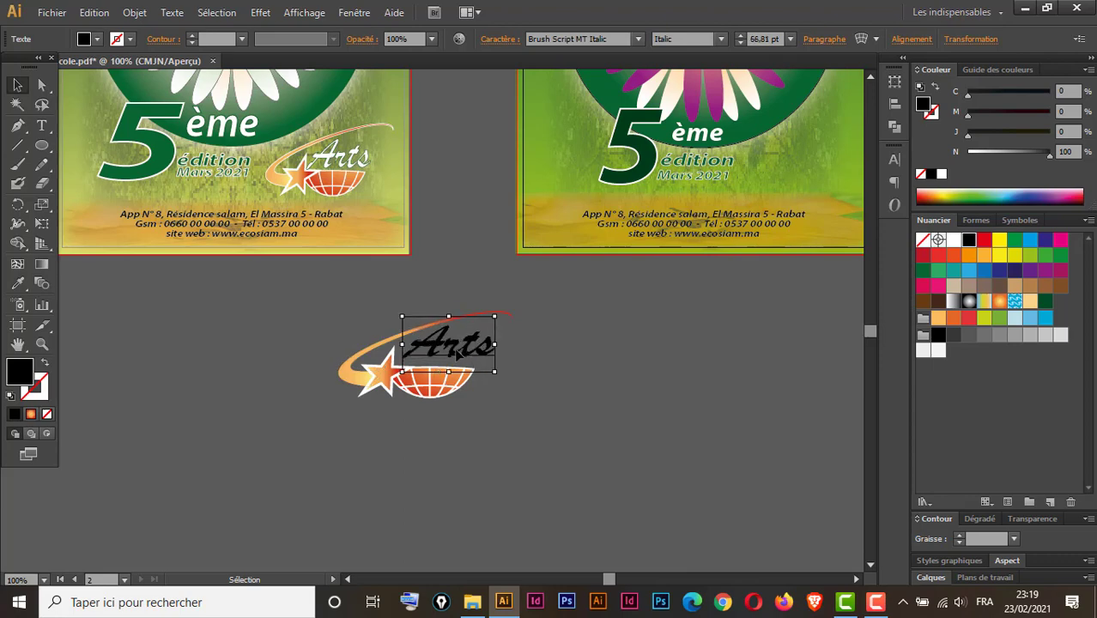
drag(455, 357, 444, 314)
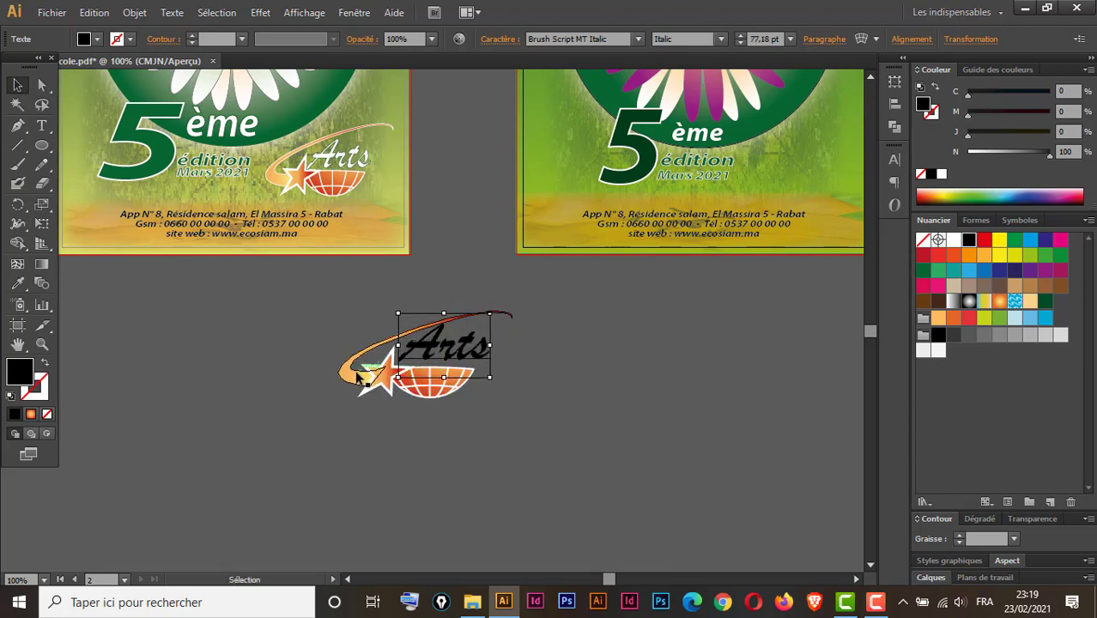
- Give the orange swoosh a white outline
click(352, 369)
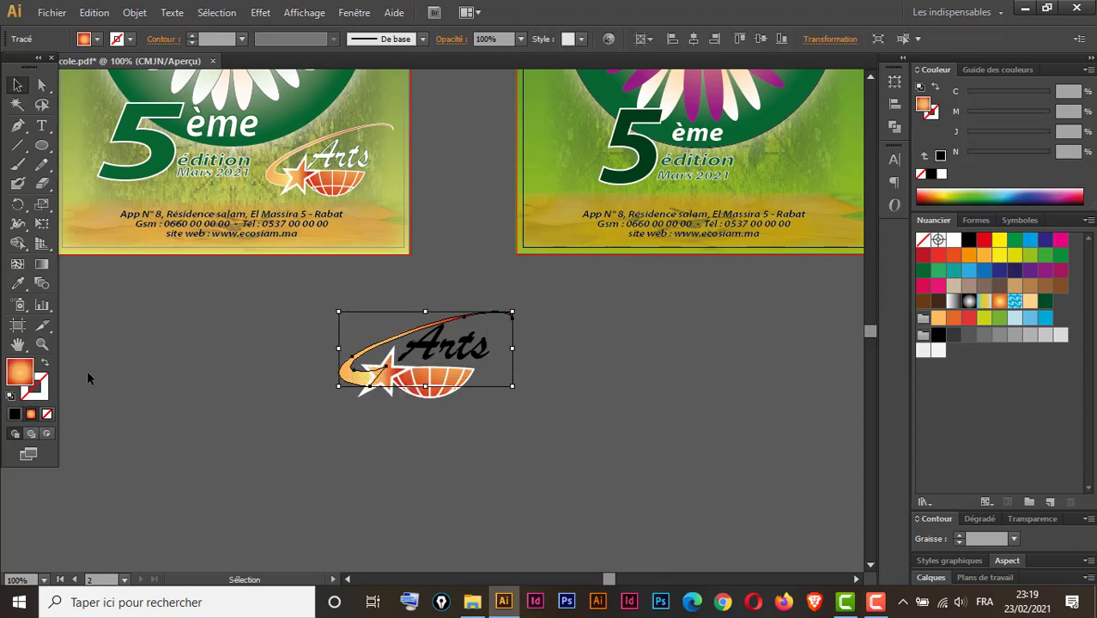
click(43, 393)
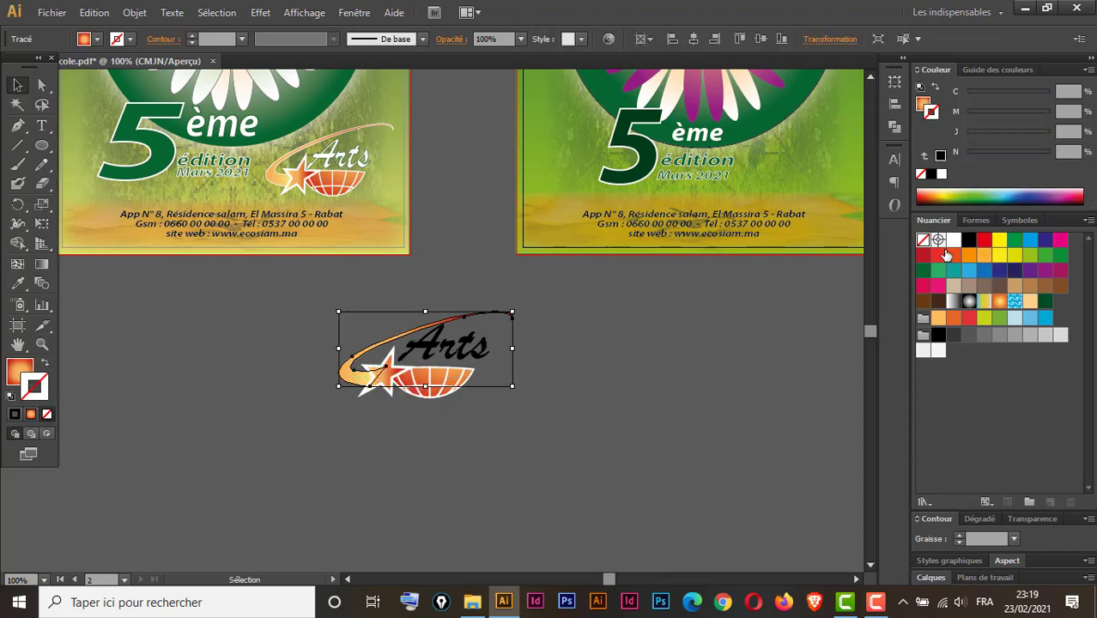
click(954, 240)
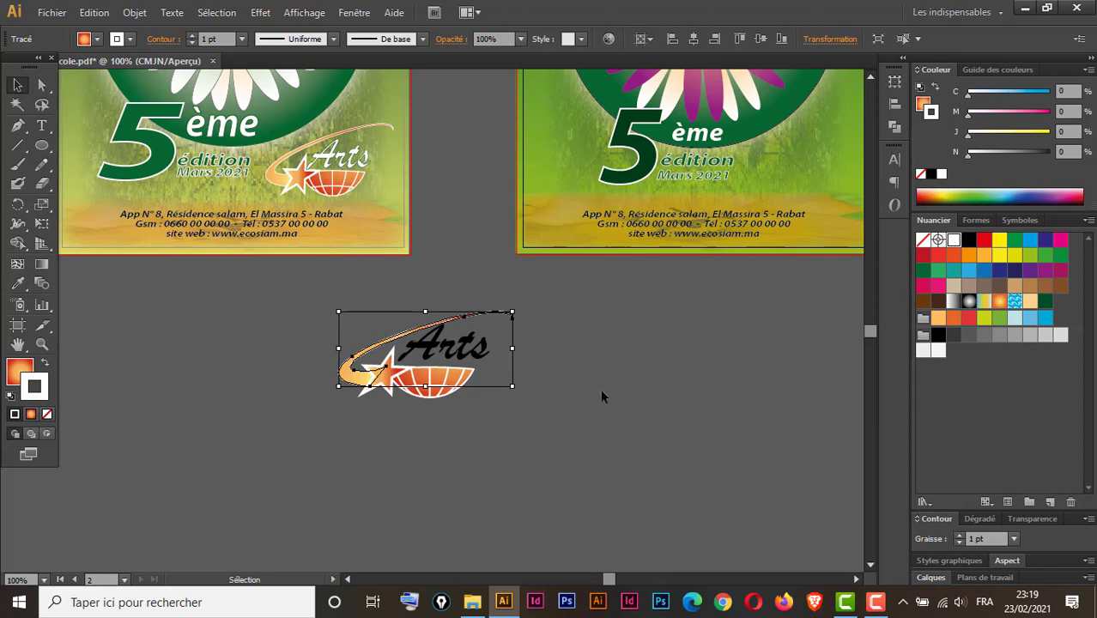
click(536, 352)
- Make the 'Arts' text white with a dark green outline
click(468, 358)
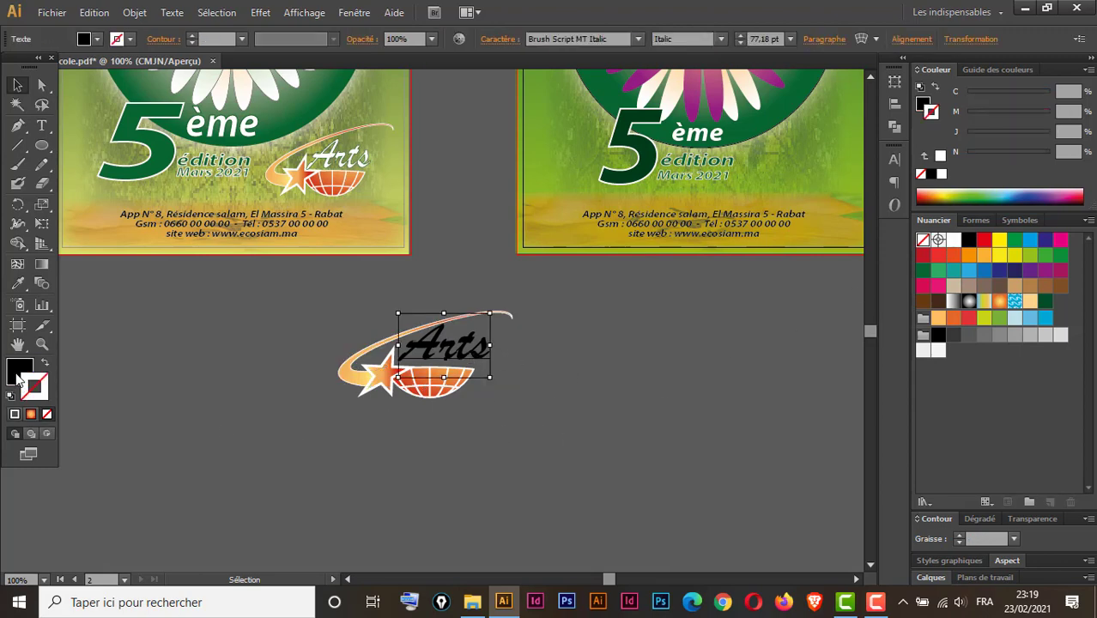
click(18, 376)
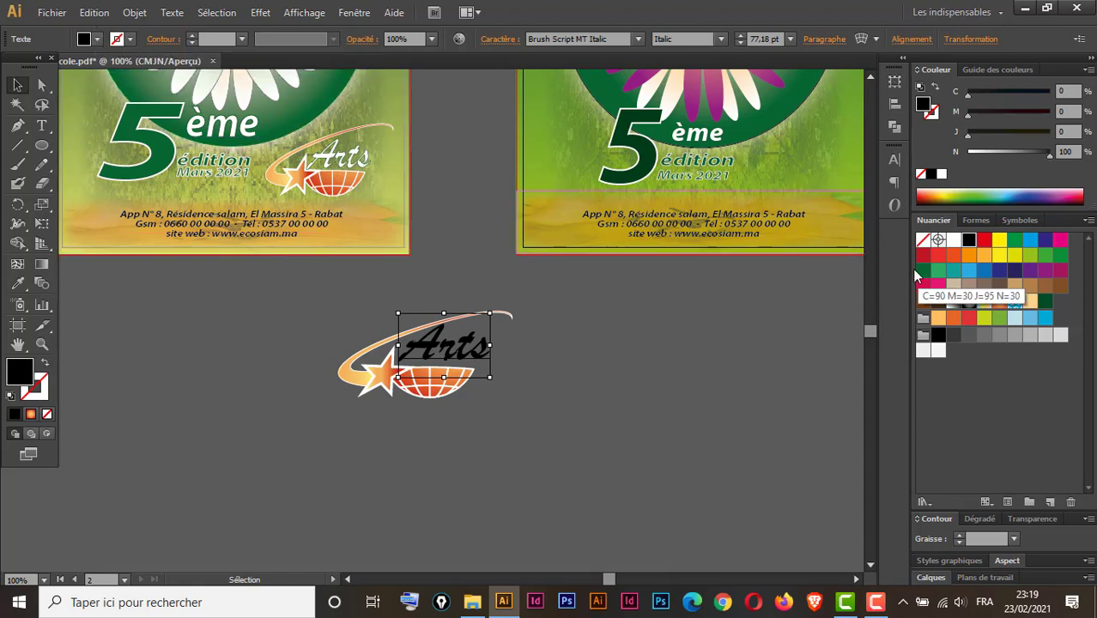
click(951, 241)
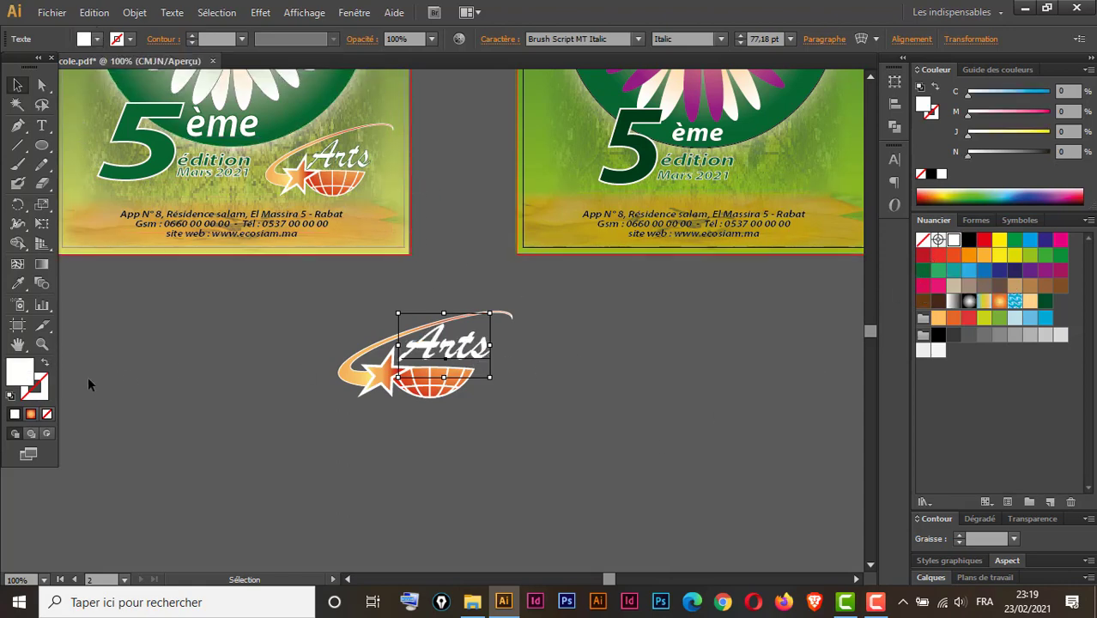
click(36, 393)
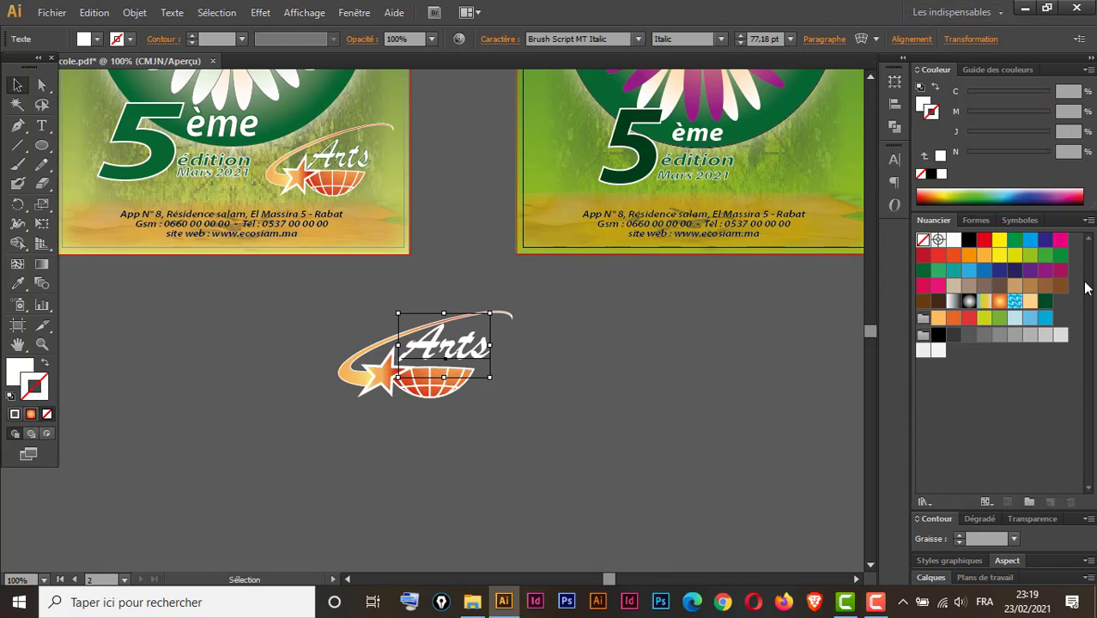
click(1044, 300)
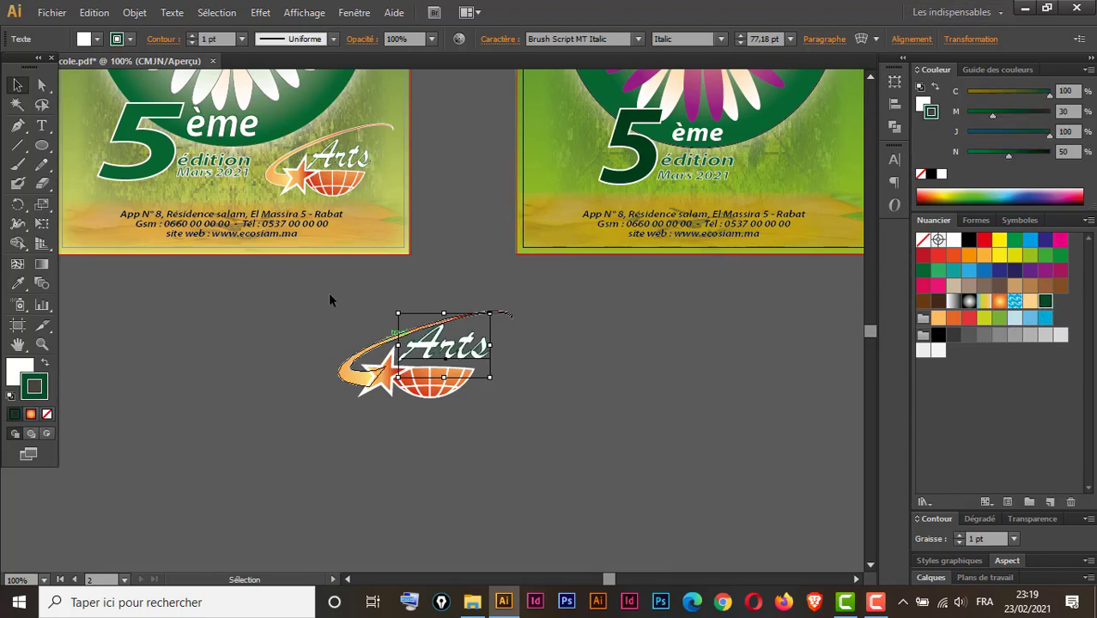
- Select the whole Arts logo and zoom out to the flyers
click(15, 86)
drag(607, 315, 328, 422)
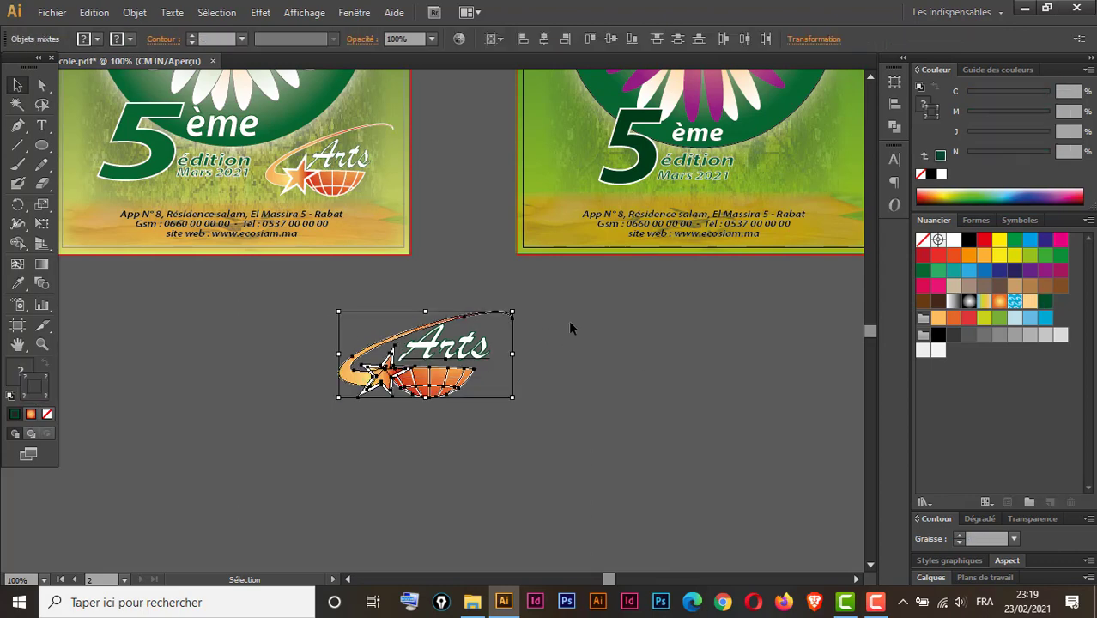
key(a)
key(v)
key(a)
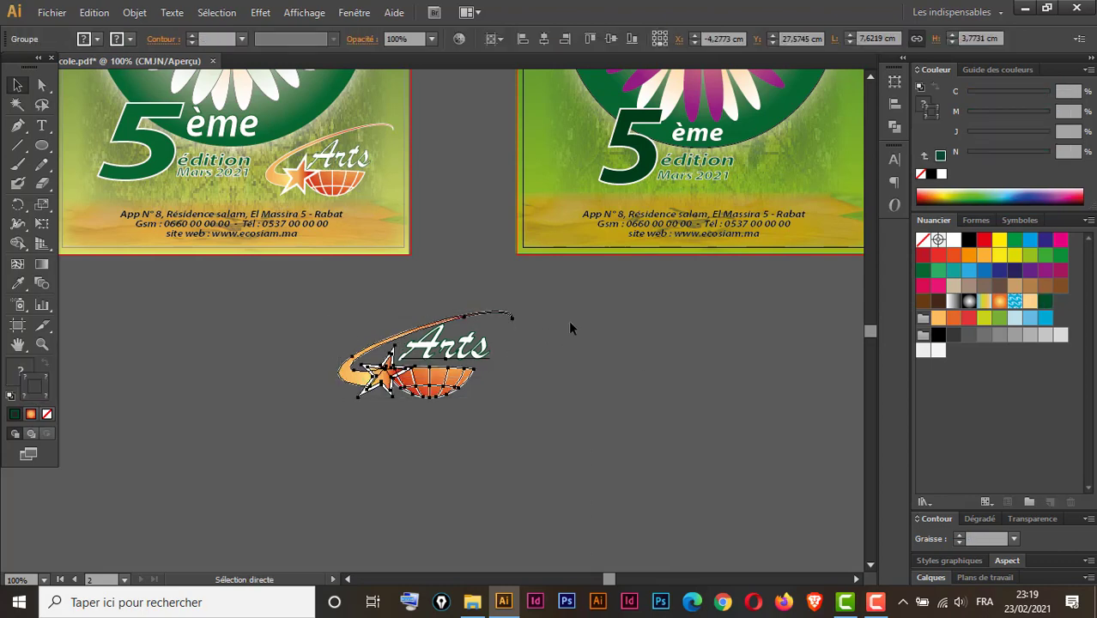
key(ctrl+minus)
- Move the Arts logo onto the recreated flyer and slightly enlarge the 5ème text
key(v)
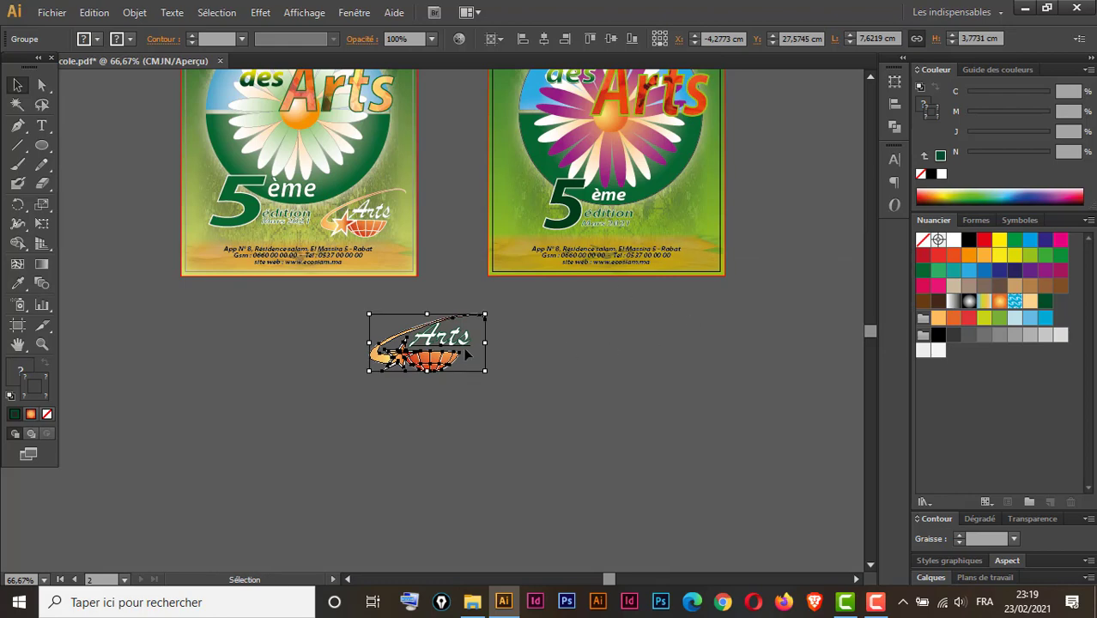
mouse_move(455, 346)
mouse_down()
mouse_move(639, 383)
mouse_move(723, 211)
mouse_move(726, 185)
mouse_move(700, 202)
mouse_move(685, 189)
mouse_up()
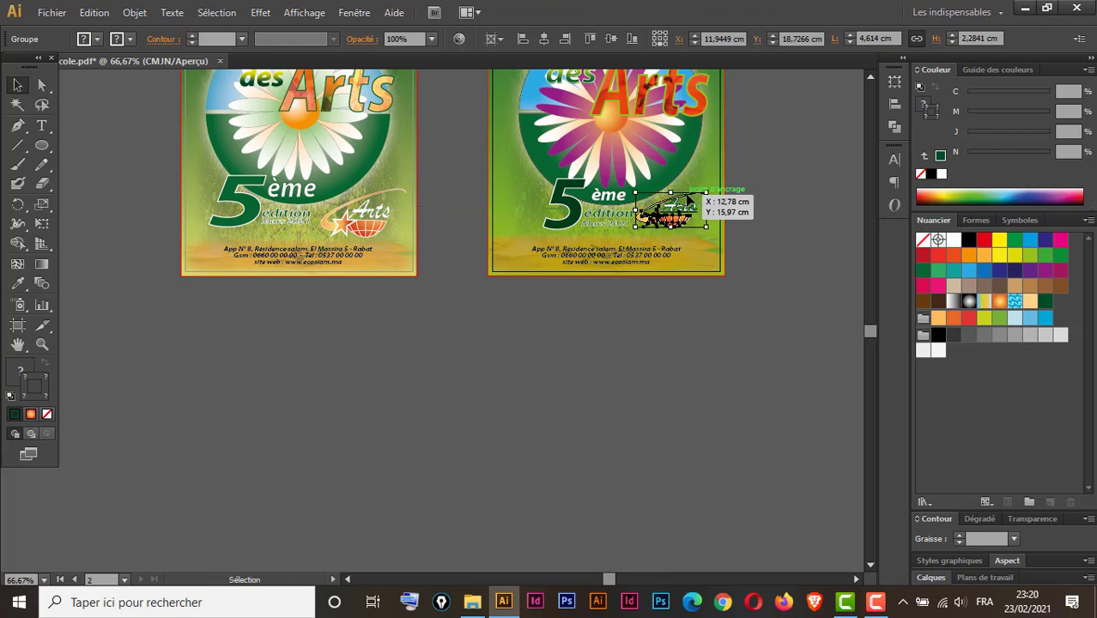
click(563, 206)
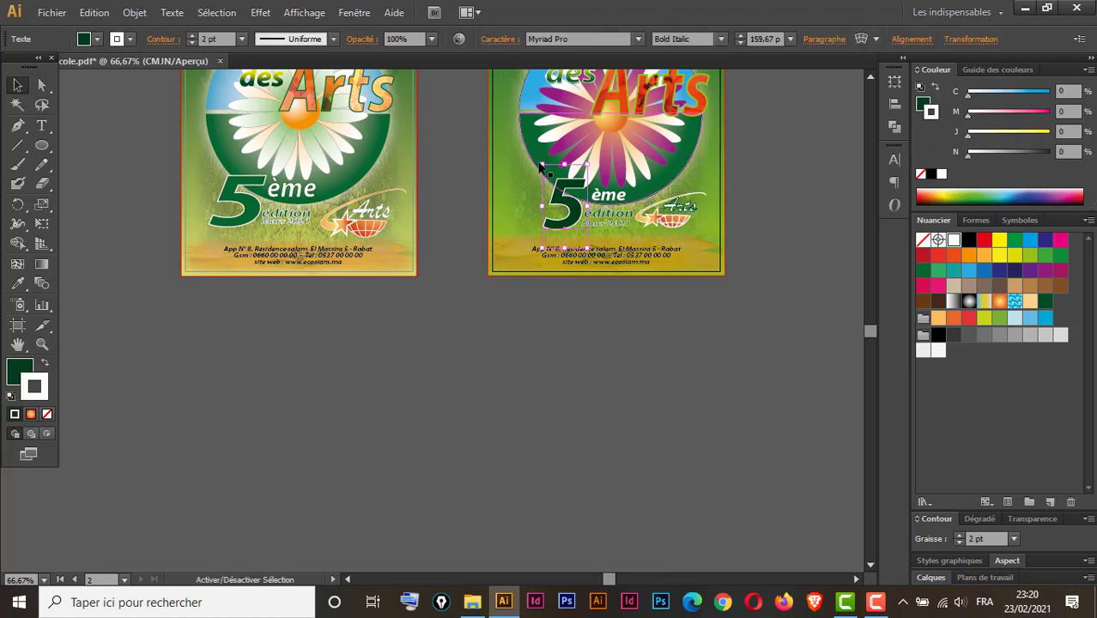
drag(541, 163, 539, 160)
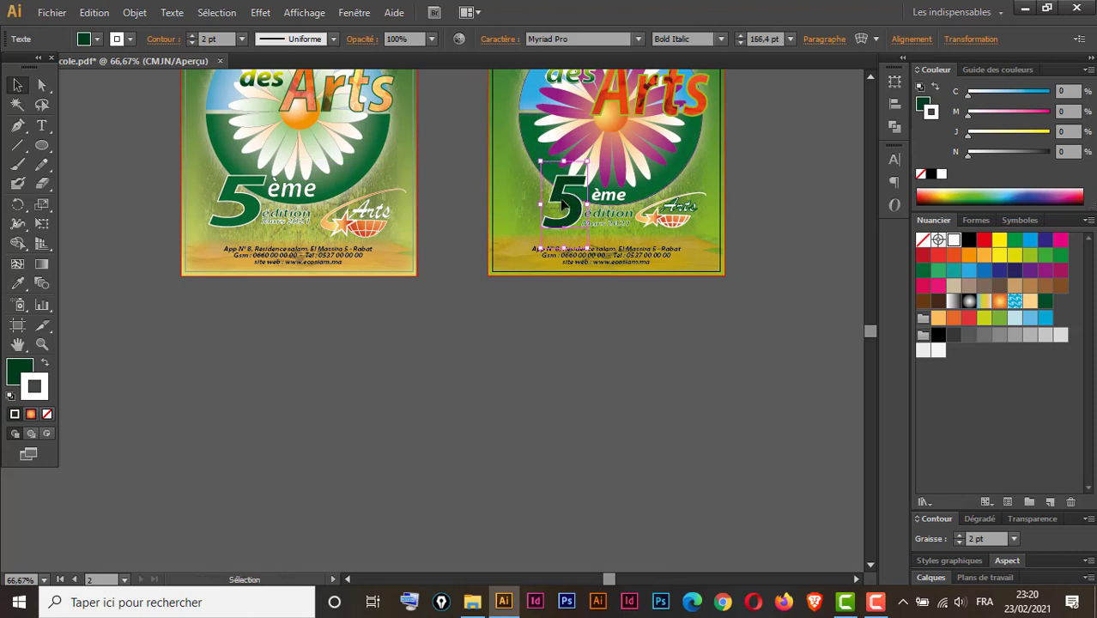
drag(559, 201, 539, 197)
- Shift 'ème' and the large 5 left, then move Mars 2021 up under édition
mouse_move(615, 205)
mouse_down()
mouse_move(584, 196)
mouse_move(558, 220)
mouse_up()
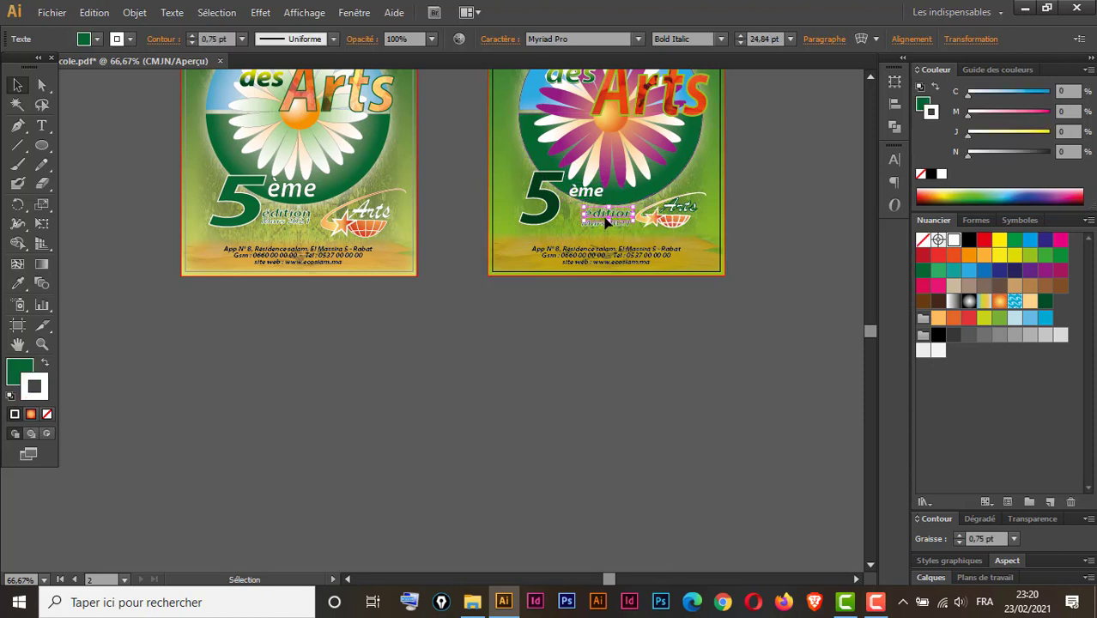
click(557, 212)
drag(606, 214, 599, 220)
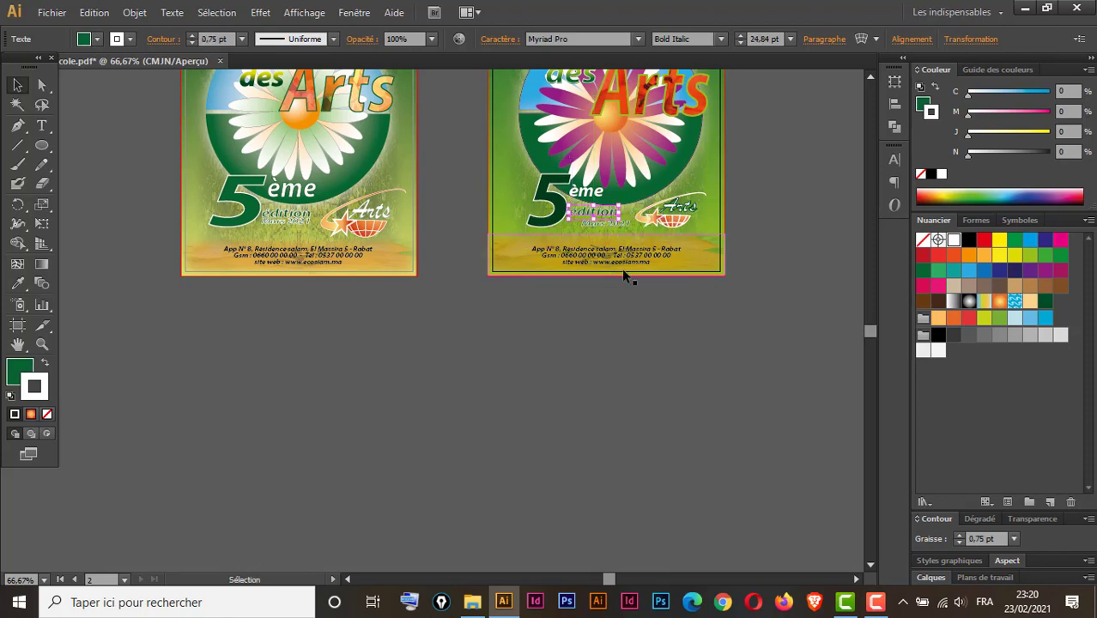
drag(751, 164, 531, 271)
drag(320, 348, 286, 356)
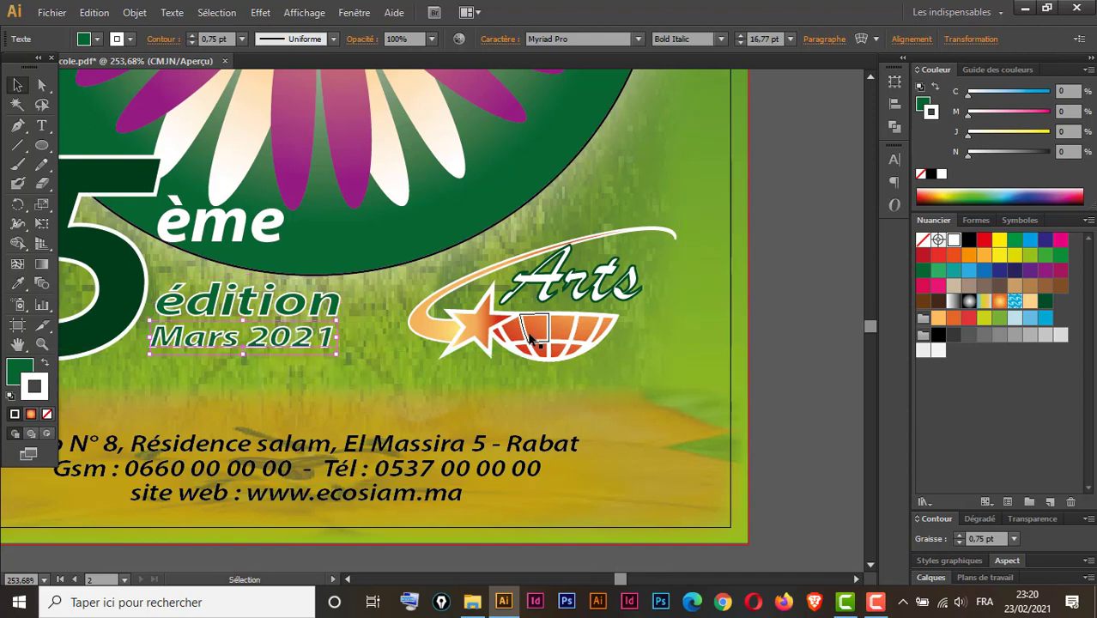
- Frame both complete flyers side by side and deselect to compare them
click(536, 333)
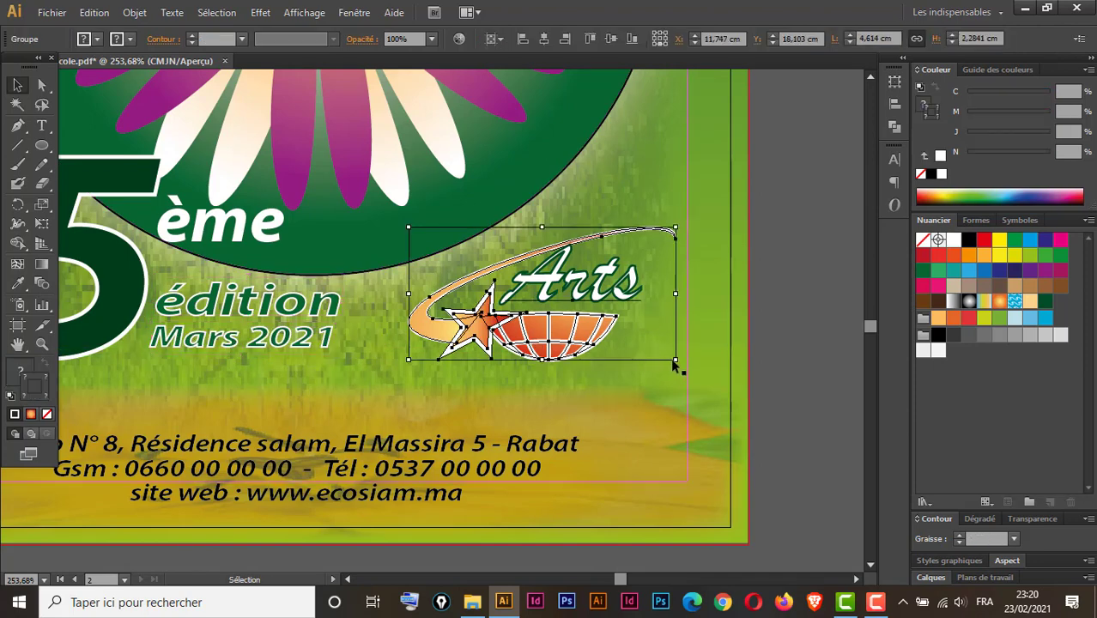
key(ctrl+0)
key(ctrl+minus)
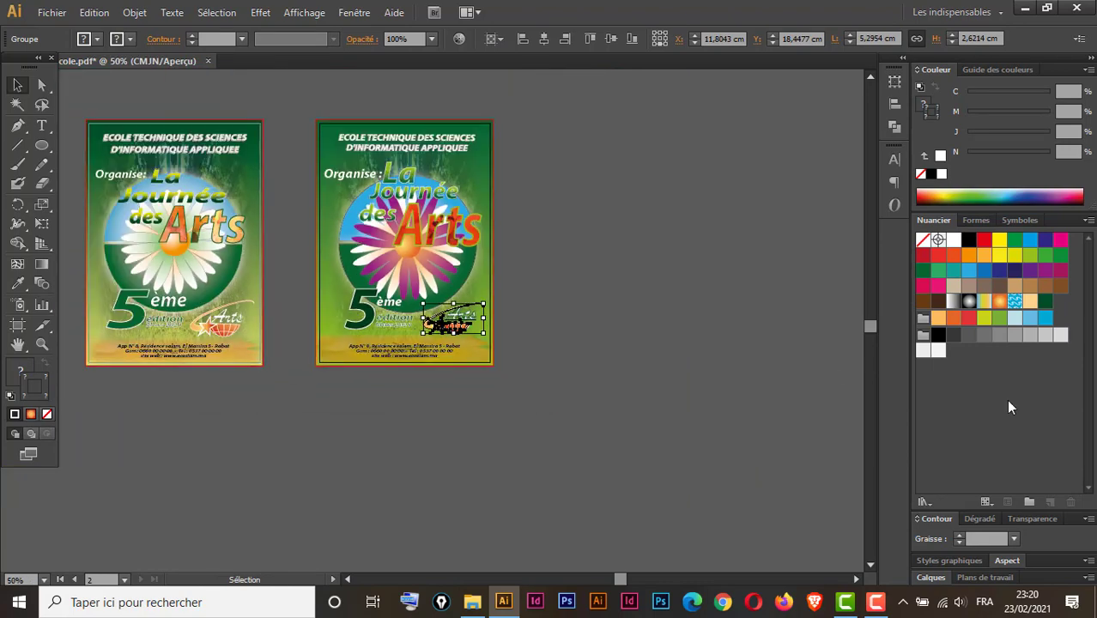
drag(653, 274, 759, 317)
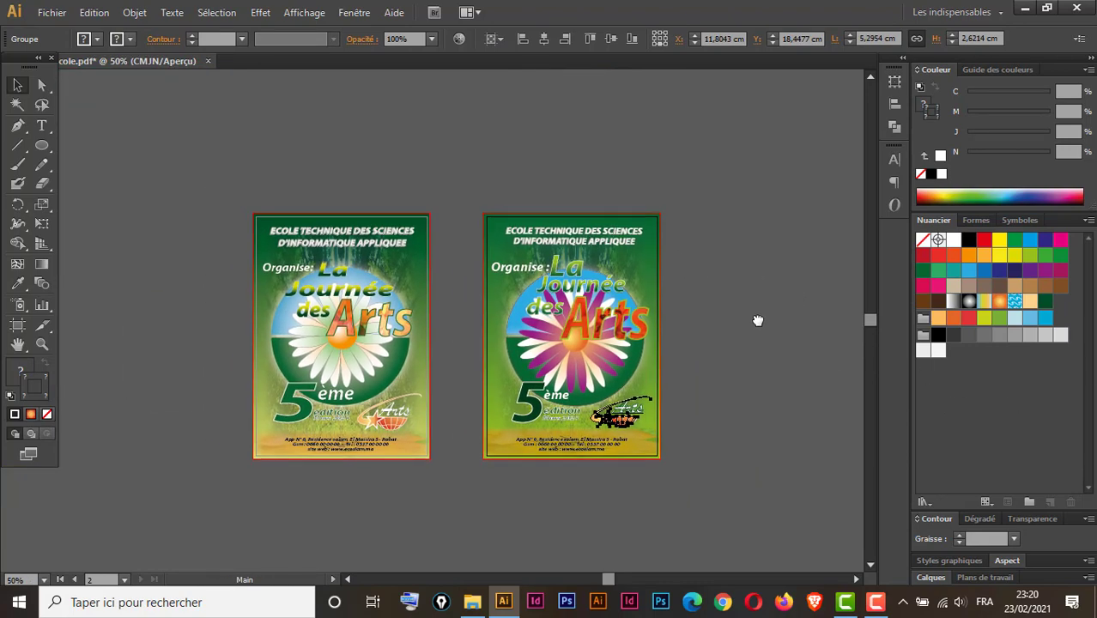
click(492, 139)
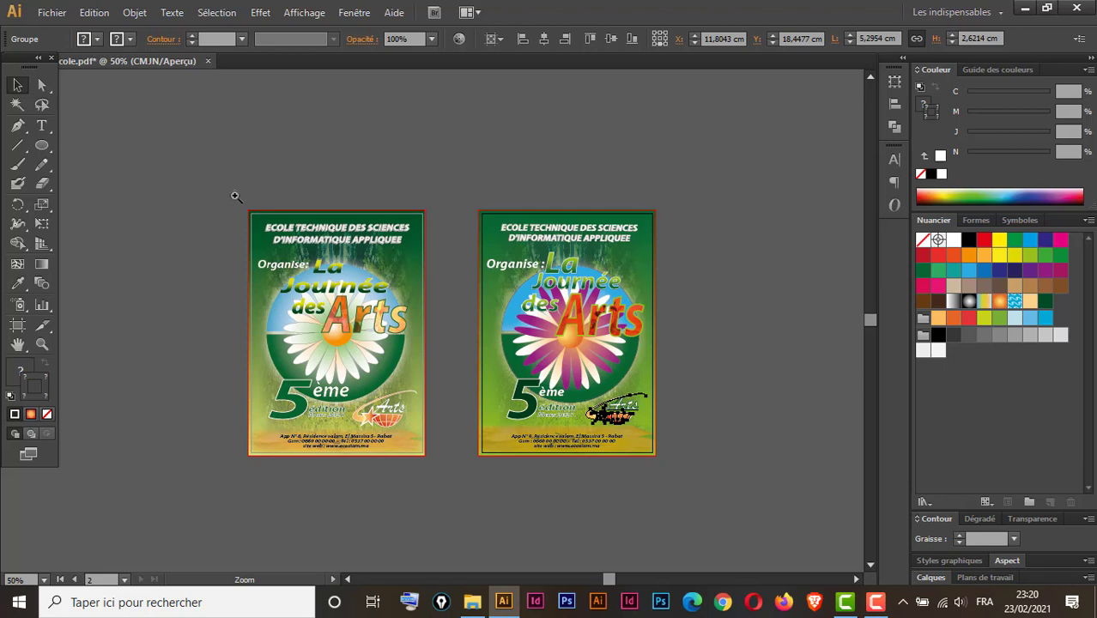
mouse_move(234, 196)
mouse_down()
mouse_move(530, 452)
mouse_move(698, 499)
mouse_up()
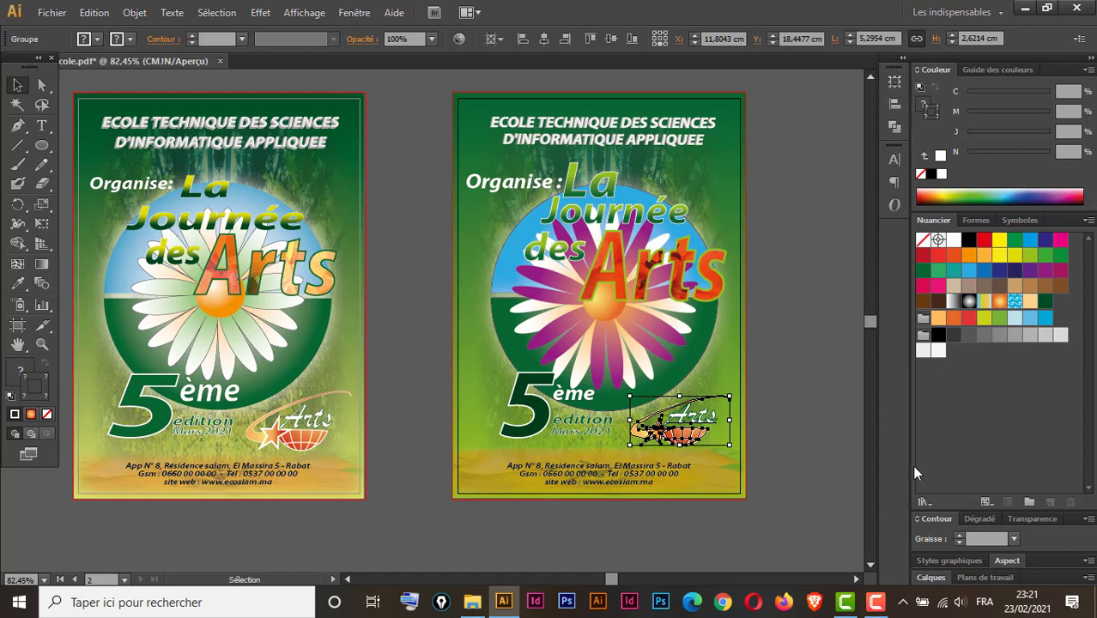
click(785, 467)
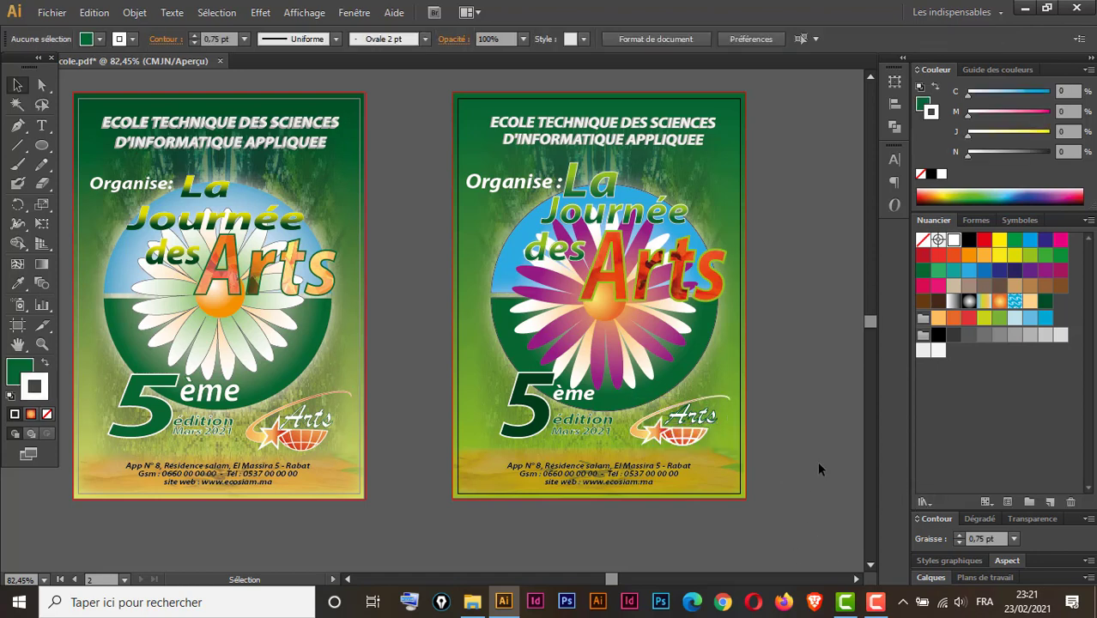